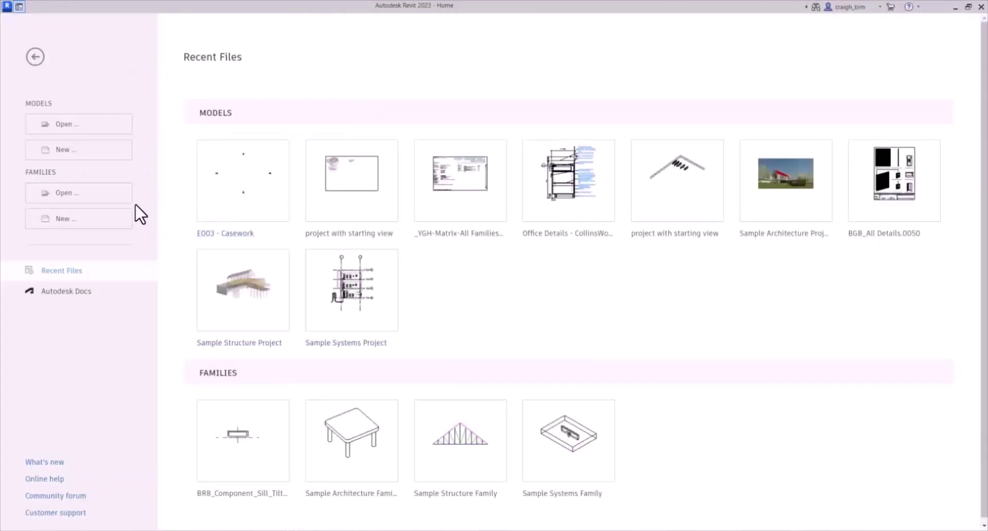
- Create a new family from the Generic Model.rft template in the English-Imperial folder
click(105, 218)
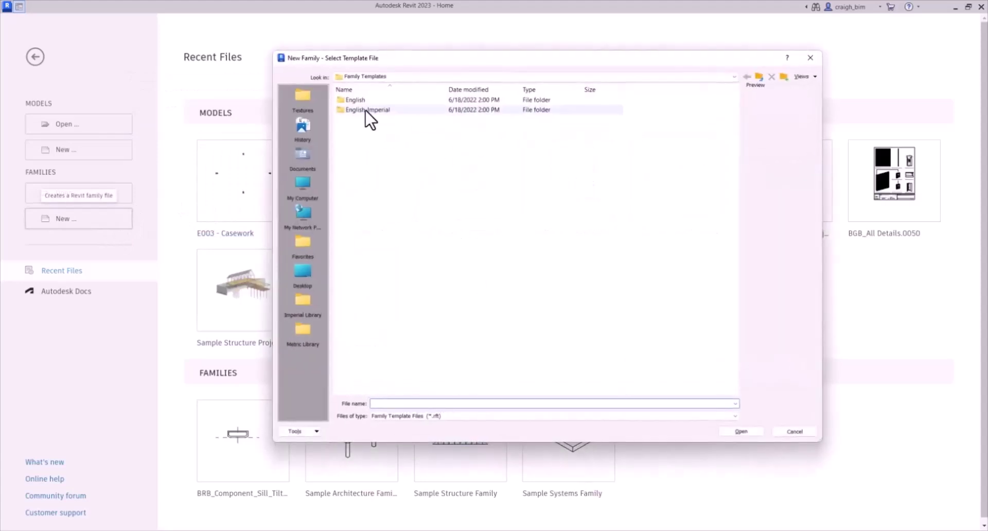
double_click(366, 110)
click(360, 159)
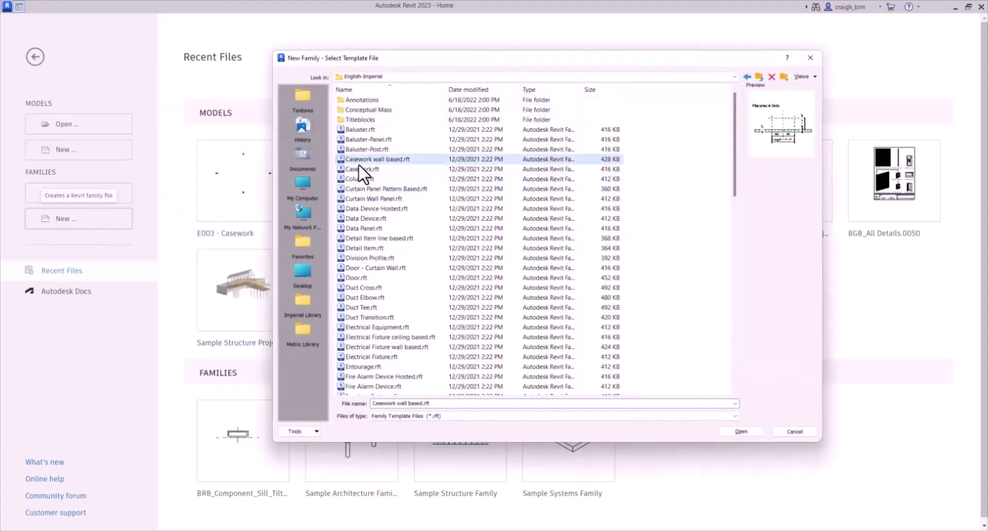
scroll(383, 283, down, 12)
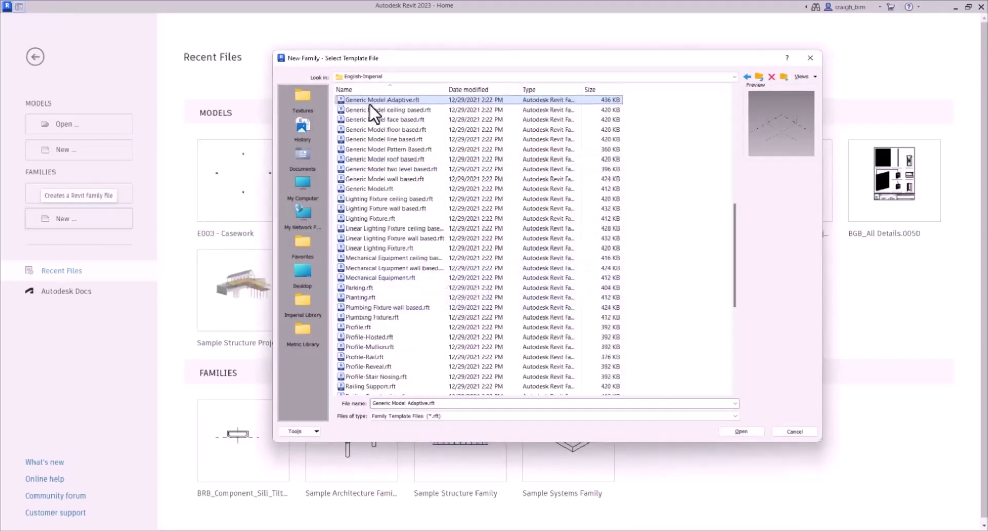
click(369, 188)
double_click(370, 188)
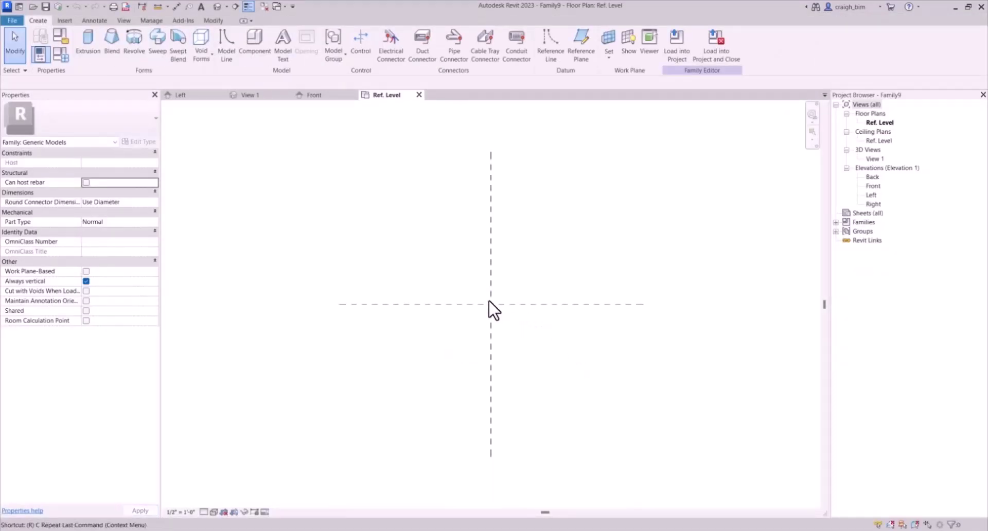
- Draw a vertical reference plane about 1' 9" left of the Center (Left/Right) plane and mirror a copy about that center plane
key(r)
key(p)
click(437, 257)
click(437, 366)
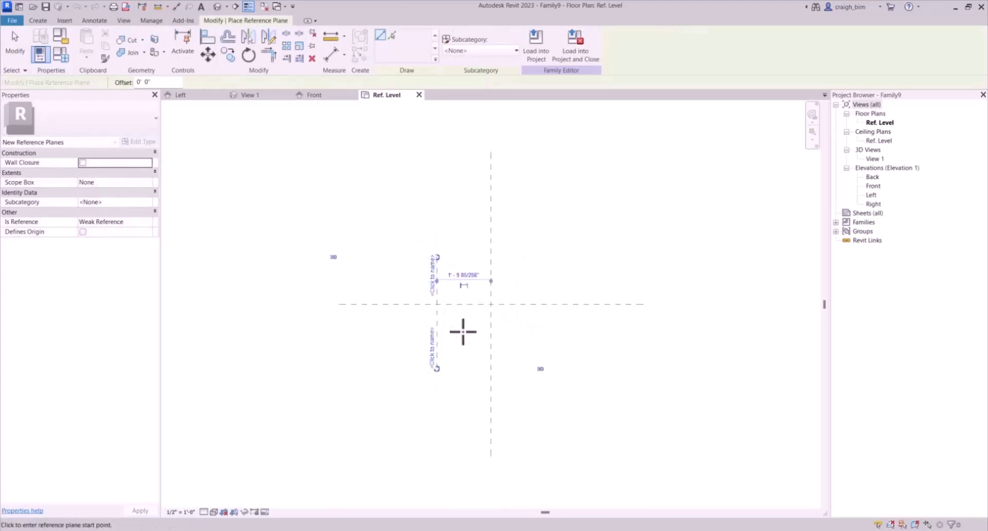
key(Escape)
click(437, 280)
click(260, 40)
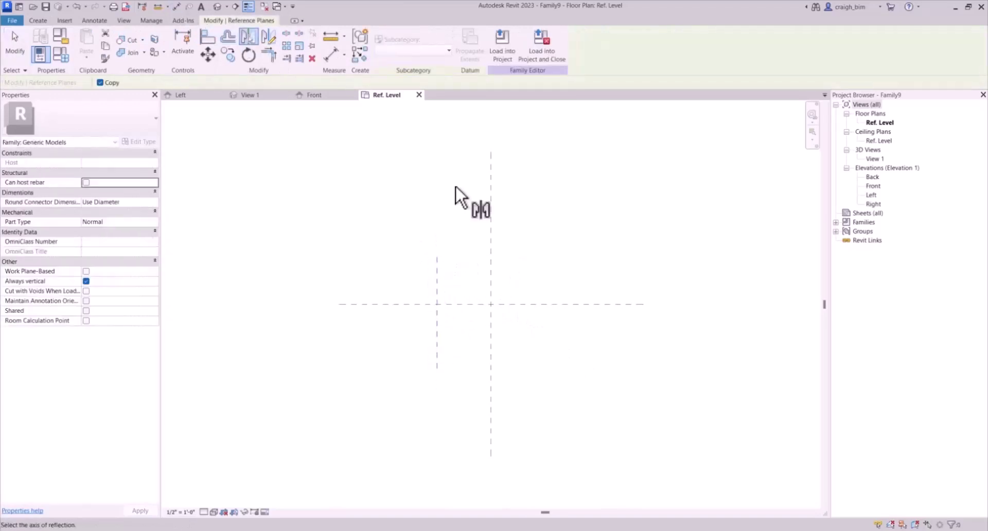
click(490, 234)
- Draw a horizontal reference plane about 1' 6 1/2" below the horizontal center plane, crossing both side planes
key(r)
key(p)
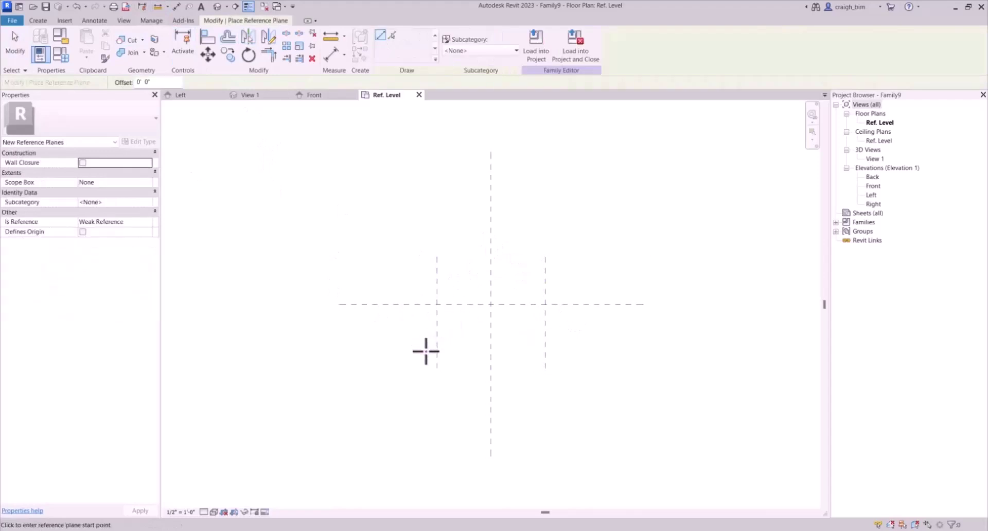
click(404, 351)
click(558, 350)
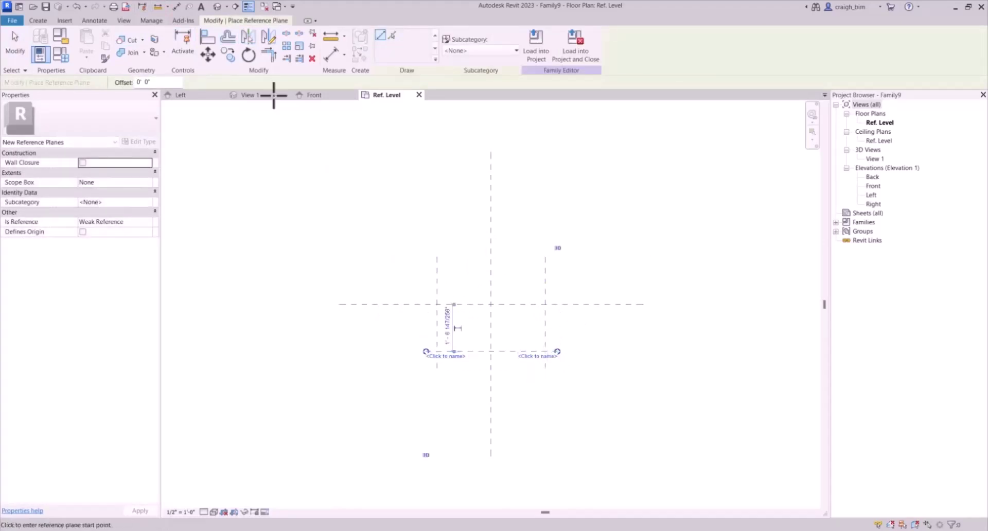
key(Escape)
key(Escape)
- Place an aligned dimension across the left, center and right reference planes and set its segments equal (EQ)
click(177, 6)
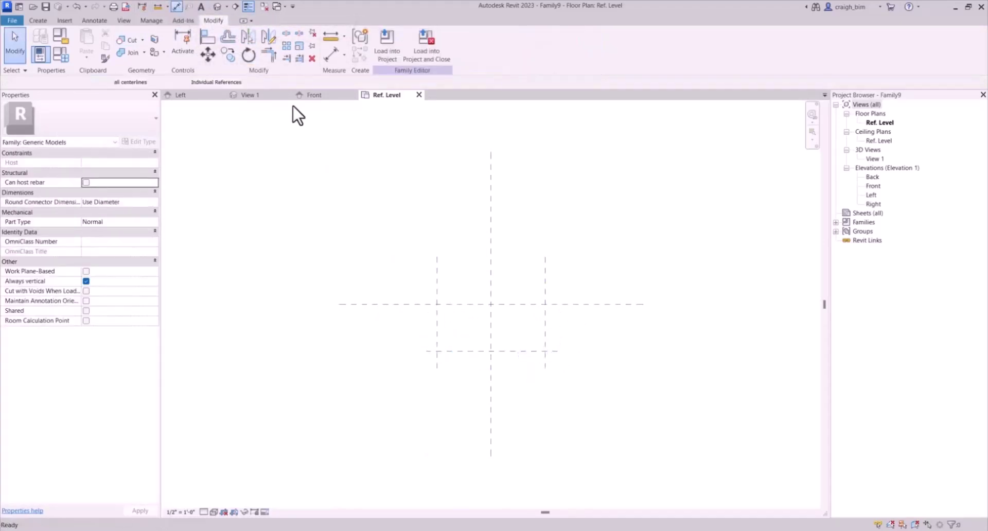
click(437, 278)
click(490, 276)
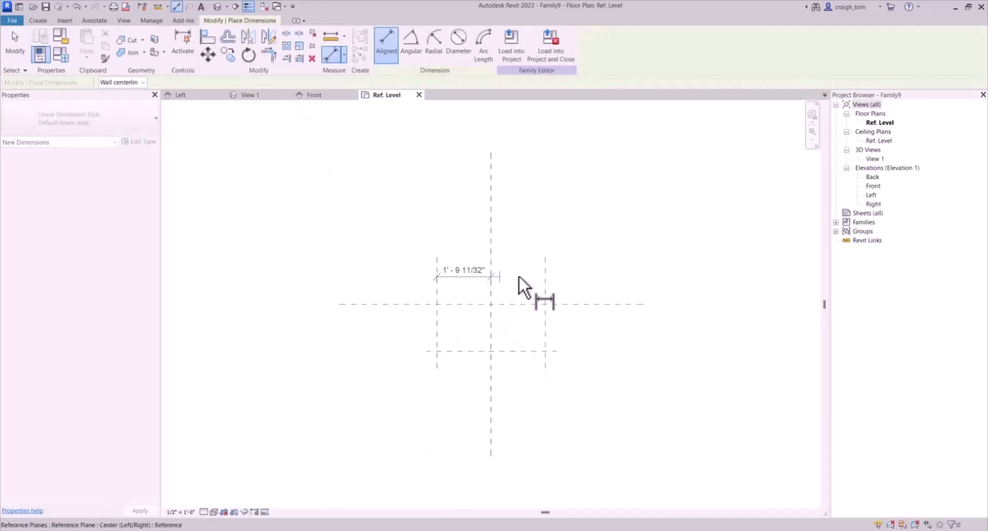
click(546, 276)
click(538, 226)
click(491, 197)
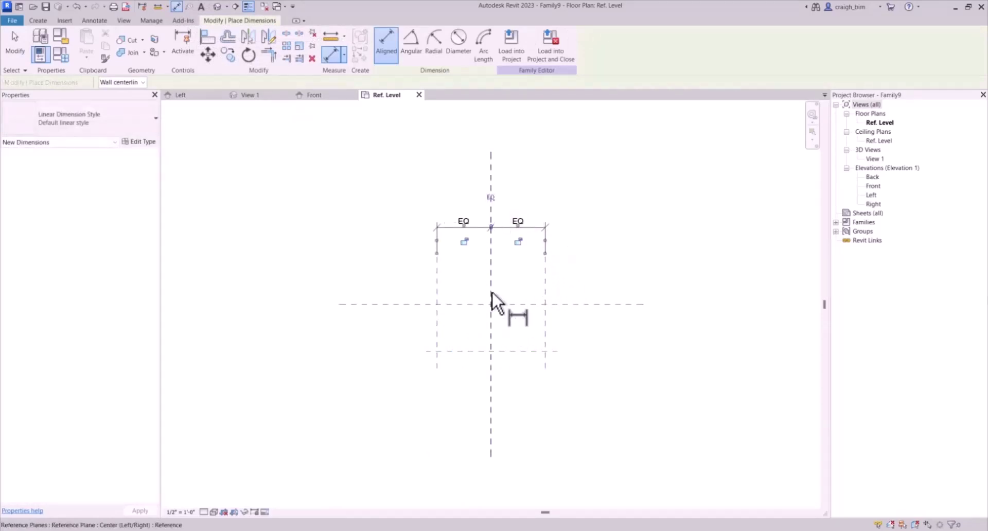
- Dimension the distance between the horizontal center plane and the front reference plane
click(477, 303)
click(468, 352)
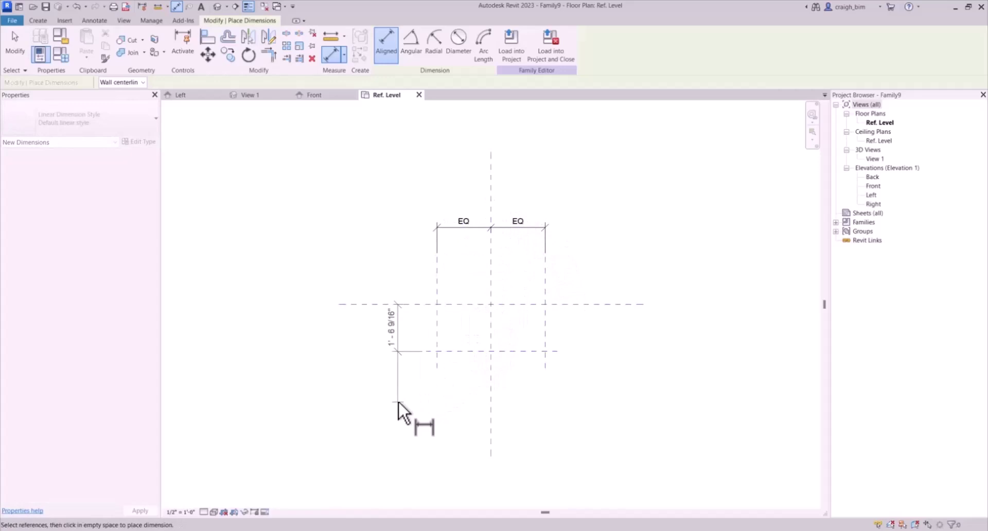
click(395, 371)
key(Escape)
key(Escape)
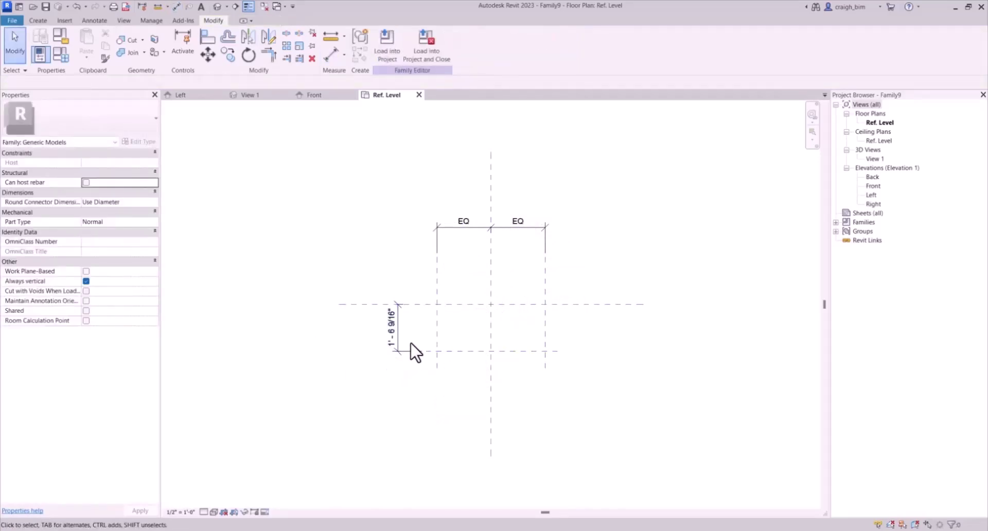
- Copy the front reference plane 4" toward the horizontal center plane
click(443, 352)
click(230, 55)
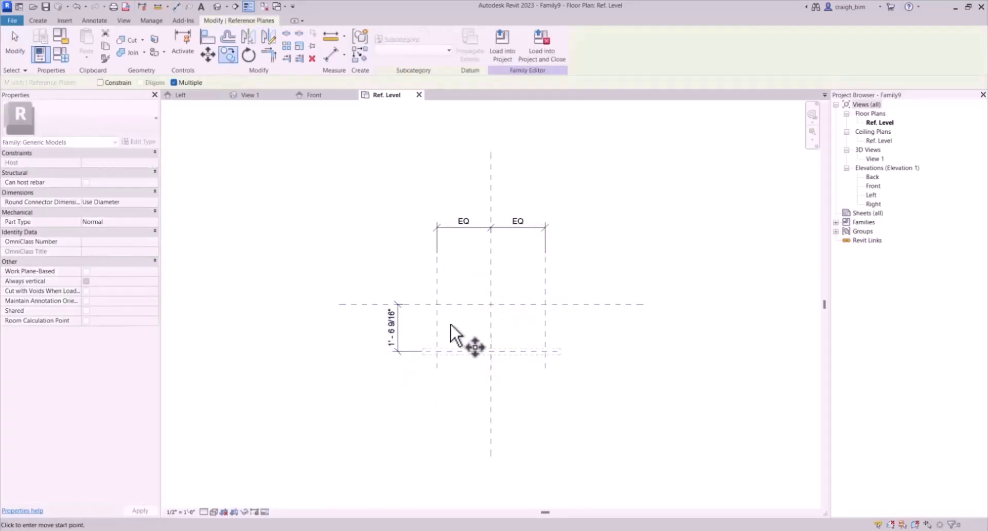
scroll(457, 337, up, 3)
click(478, 346)
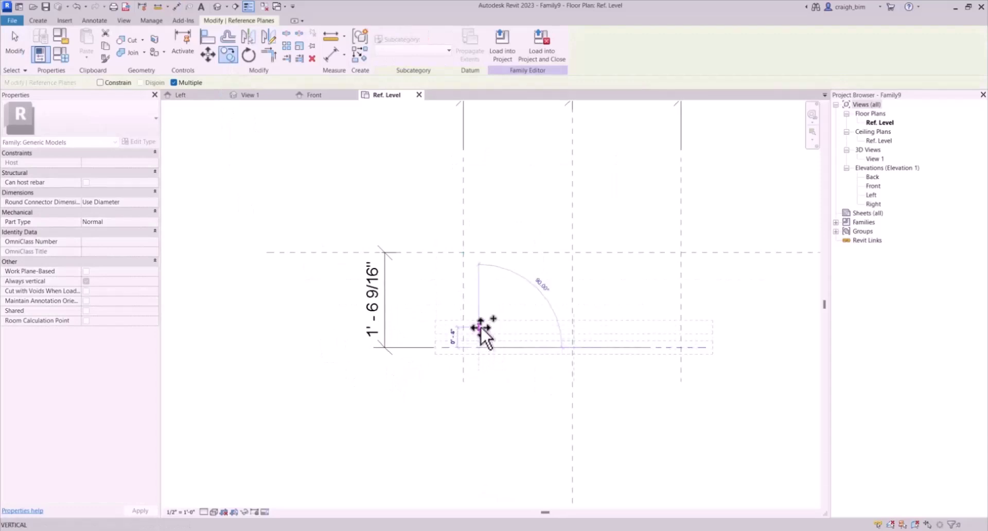
click(481, 325)
key(Escape)
key(Escape)
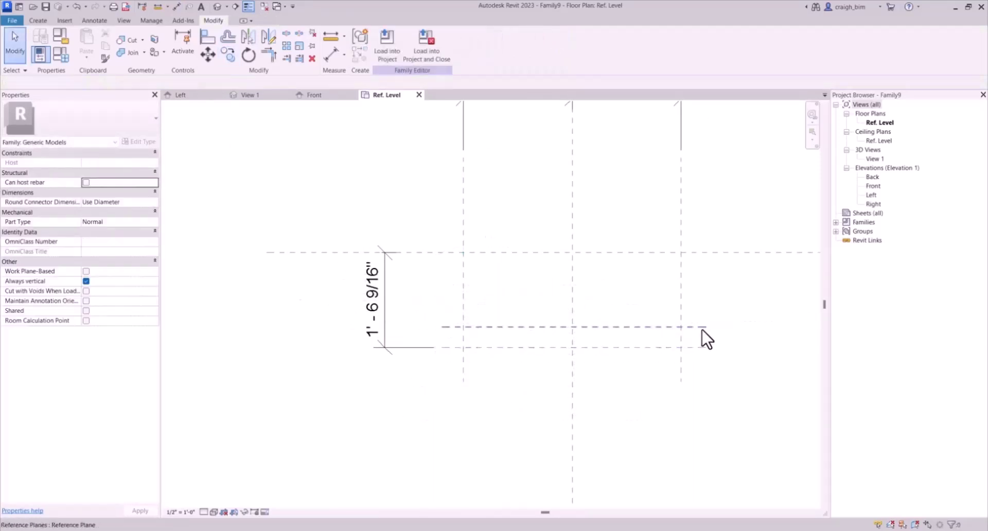
- Change the family category to Casework
click(38, 20)
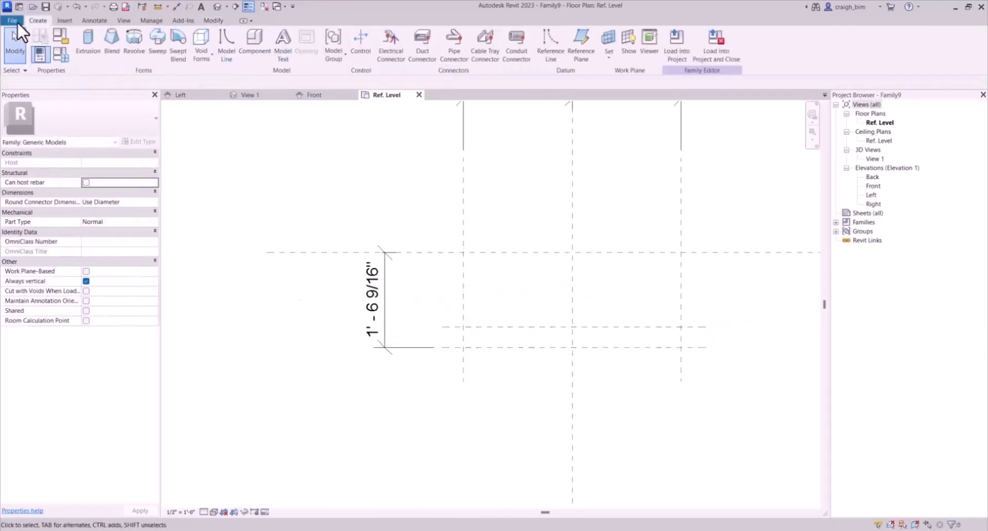
click(17, 21)
click(42, 22)
click(40, 53)
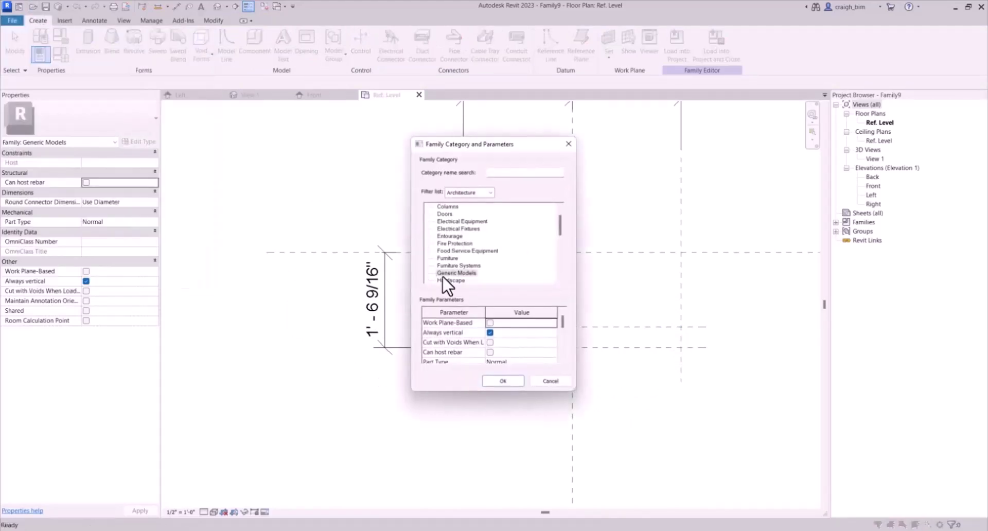
scroll(451, 226, up, 1)
click(449, 213)
click(504, 381)
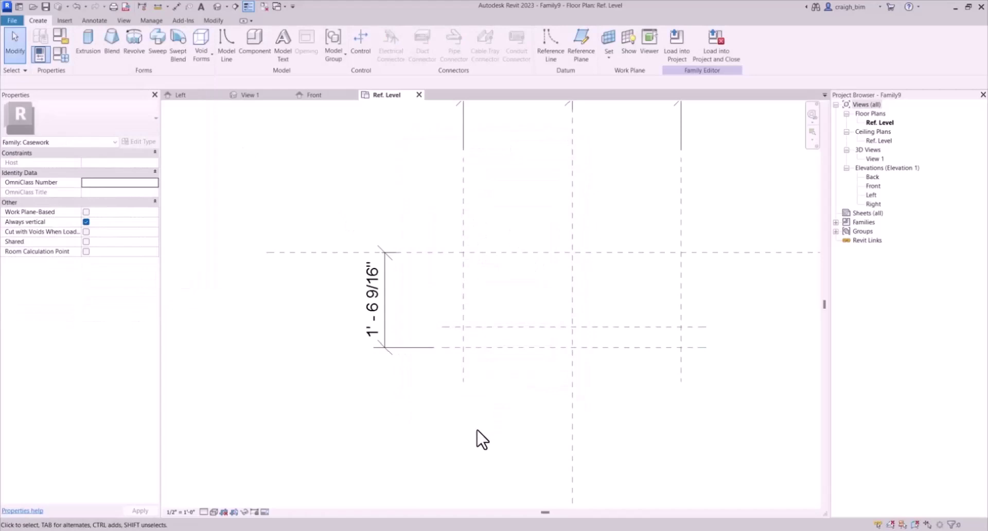
- Label the dimension between the horizontal center plane and the front plane with the Depth parameter
click(394, 314)
click(447, 45)
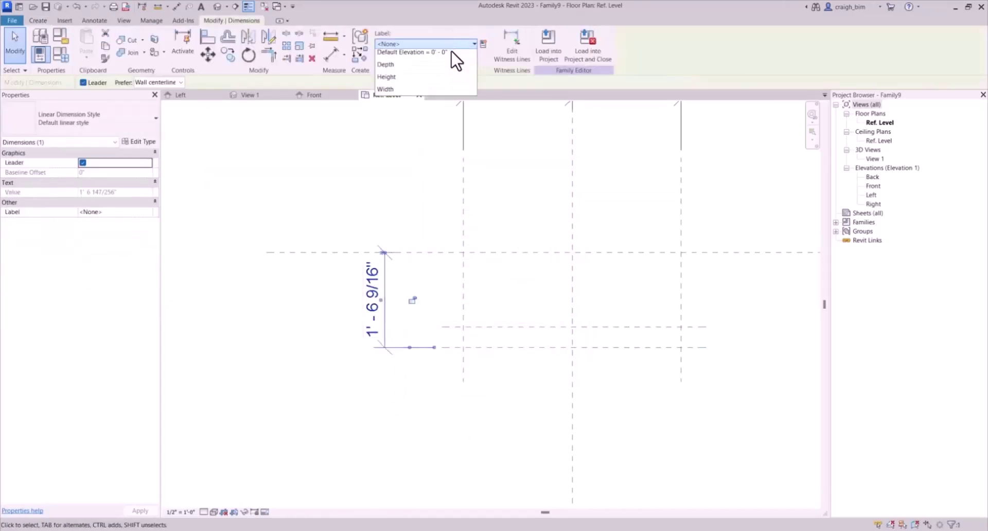
click(425, 93)
click(385, 165)
scroll(406, 185, down, 2)
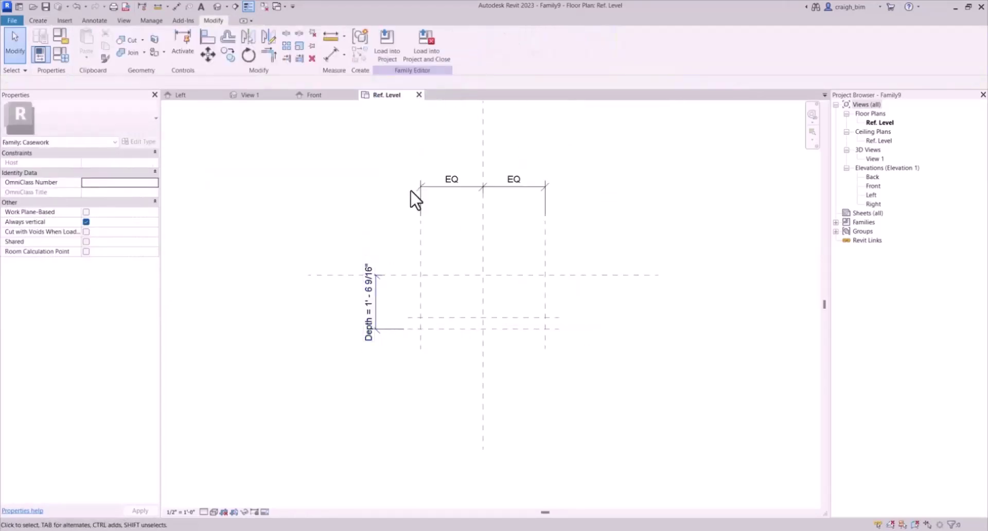
- Dimension the overall distance between the left and right reference planes and label it with the Width parameter
click(175, 6)
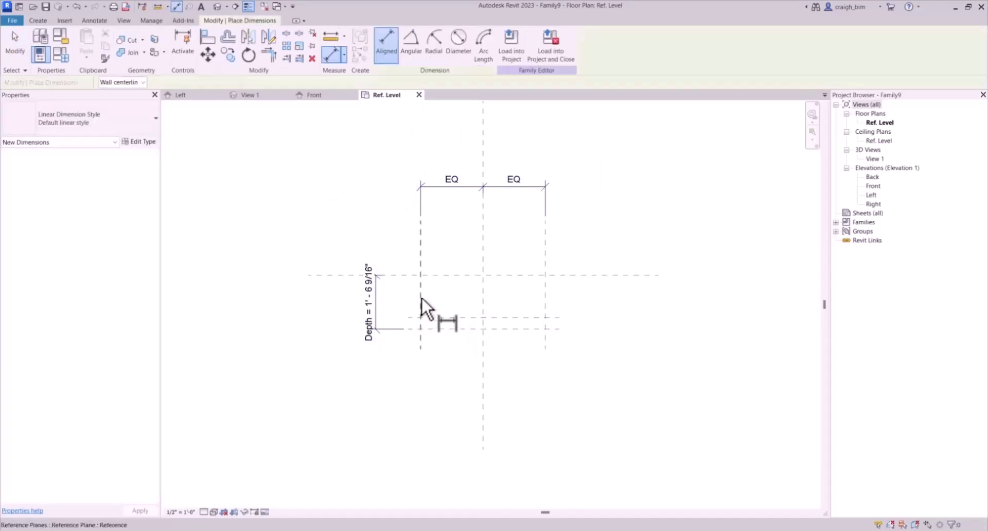
click(421, 305)
click(546, 303)
click(545, 165)
key(Escape)
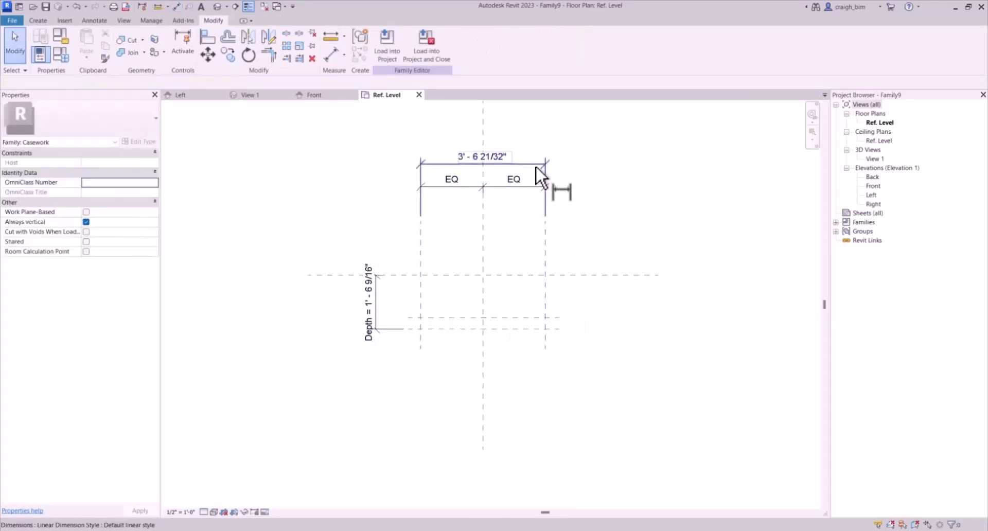
click(453, 43)
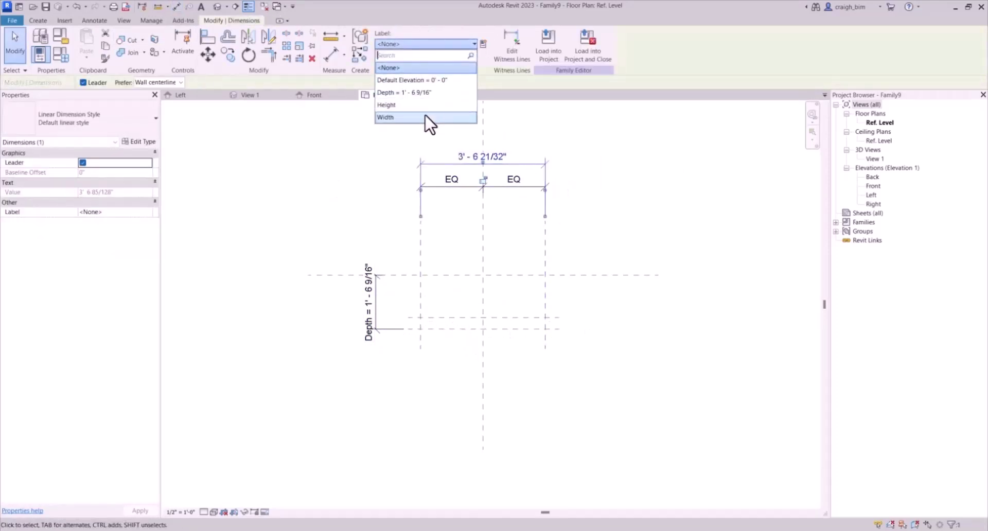
click(431, 121)
click(669, 218)
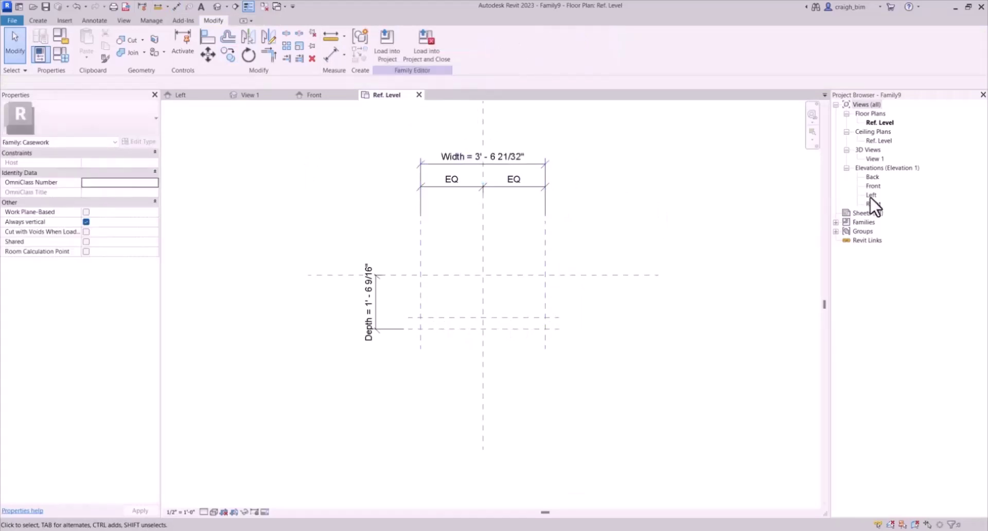
- In the Left elevation, draw a short horizontal reference plane about 6 5/8" above Ref. Level, crossing the two front planes
double_click(871, 196)
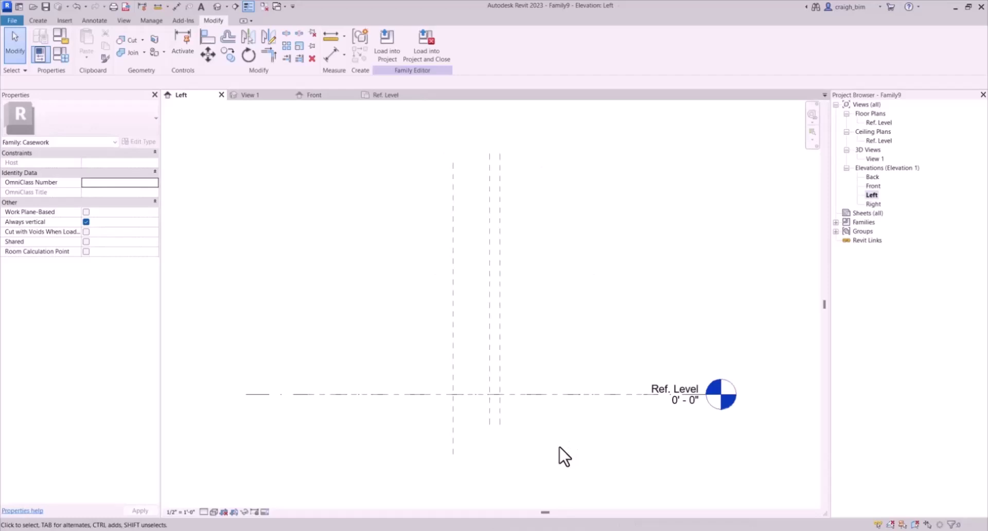
key(r)
key(p)
scroll(494, 397, up, 3)
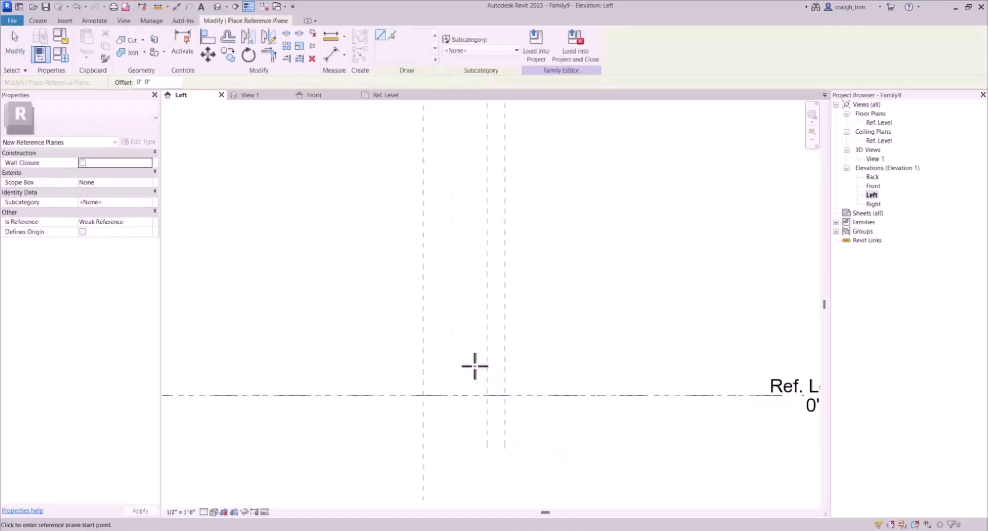
click(475, 367)
click(523, 367)
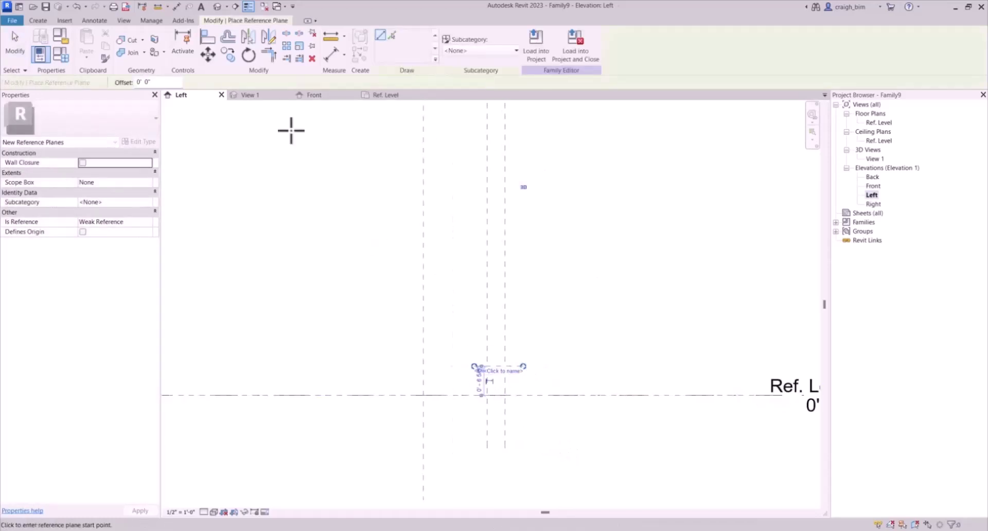
- Dimension the short plane's height above Ref. Level and the spacing between the two closely spaced front planes
click(176, 7)
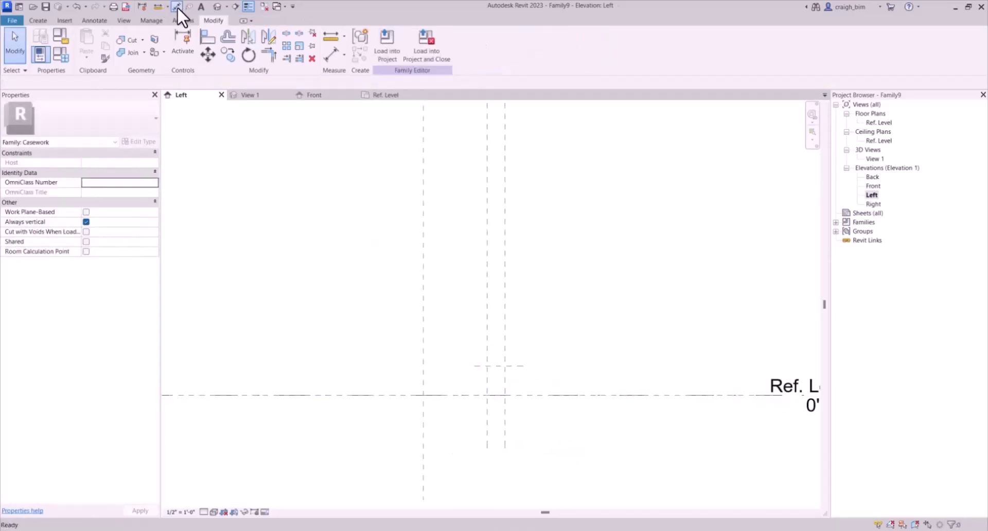
click(536, 394)
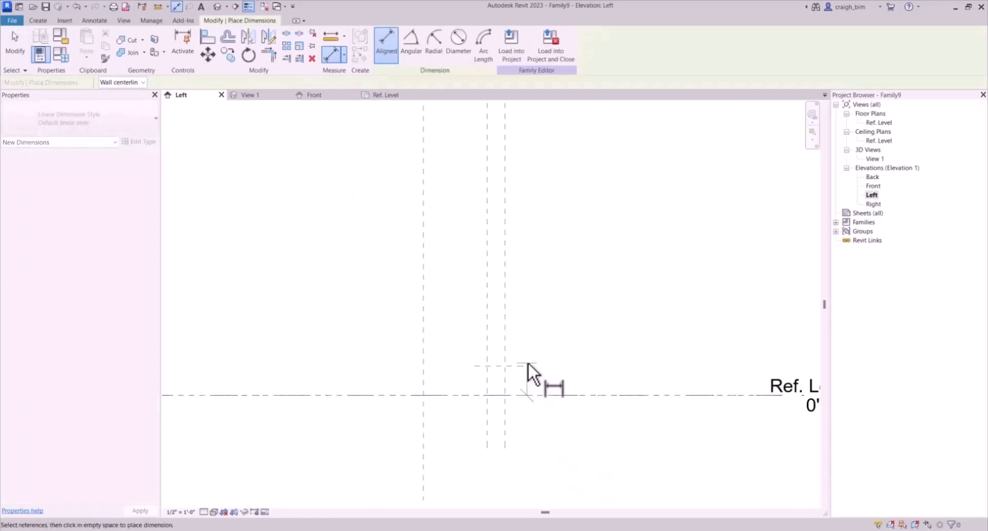
click(566, 360)
click(505, 414)
click(489, 421)
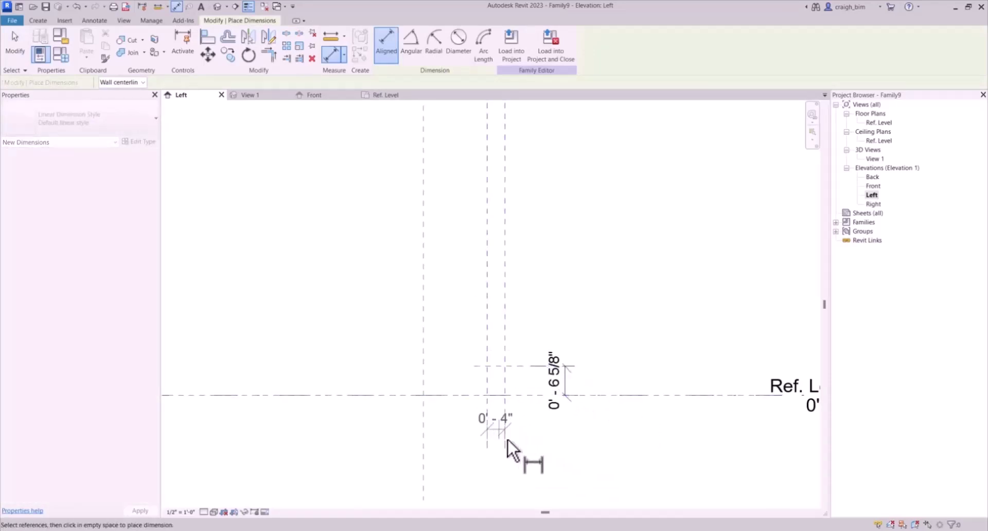
click(512, 491)
key(Escape)
key(Escape)
- Label the height dimension above Ref. Level with a new family type parameter named Toe Height
click(556, 400)
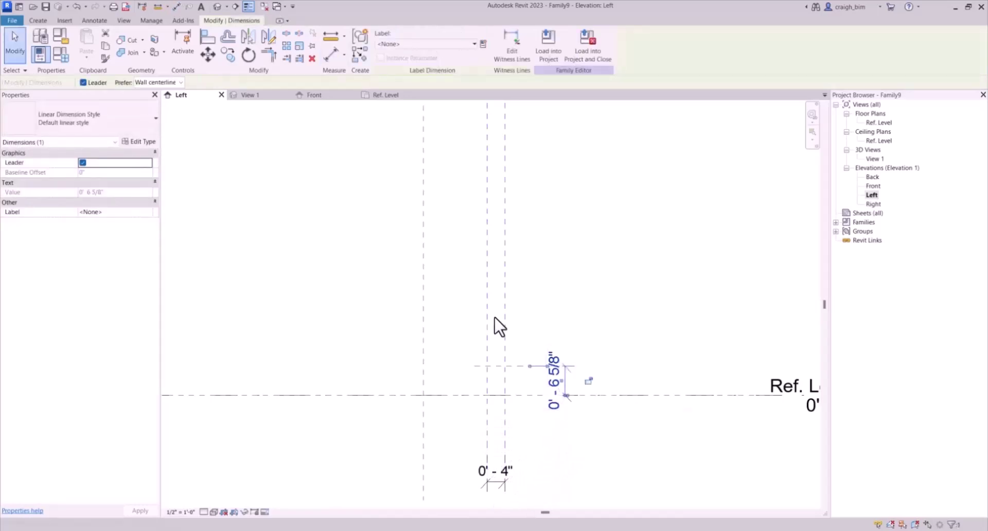
click(482, 45)
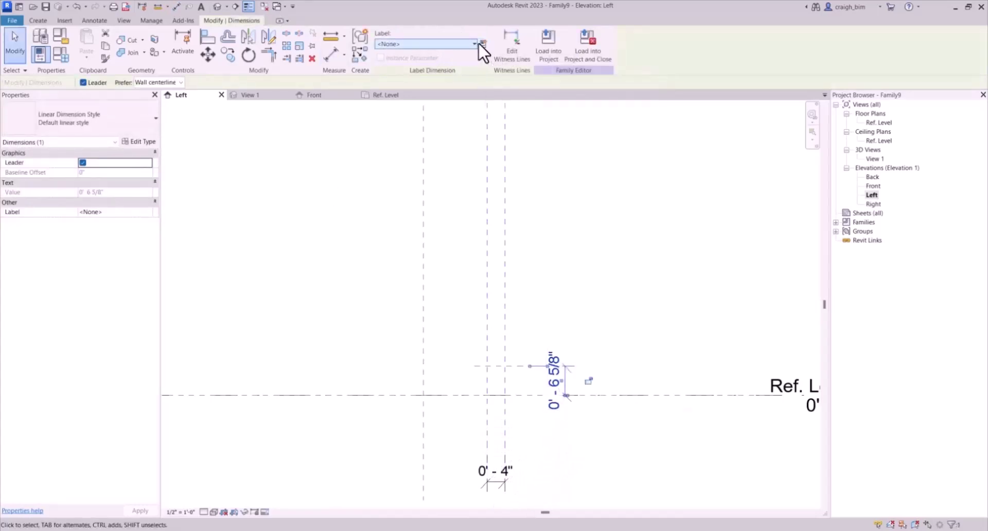
text(Toe Height)
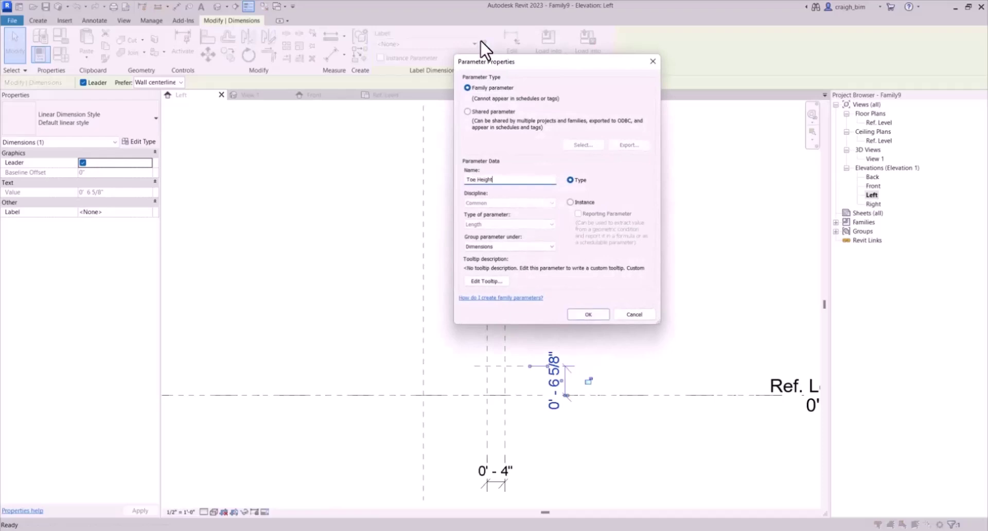
key(Return)
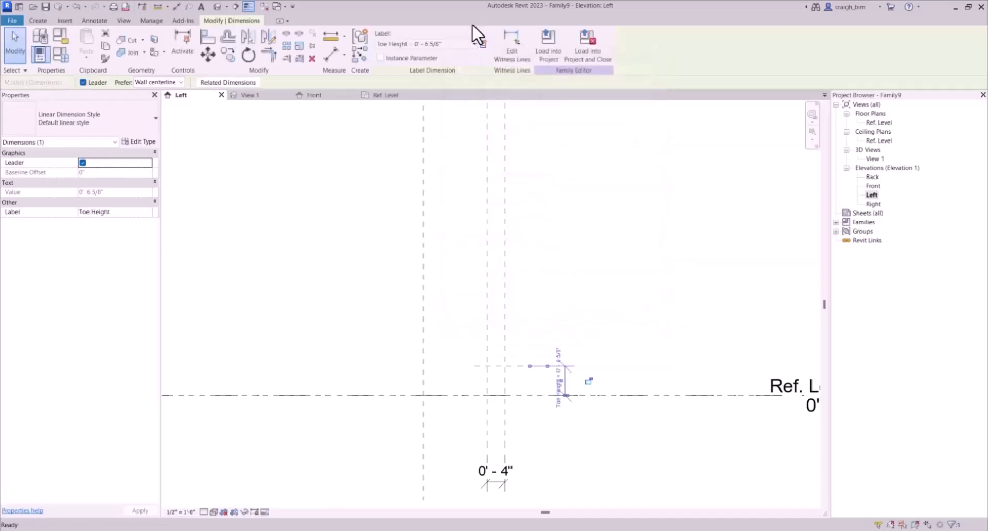
- Label the 4" spacing dimension between the two front reference planes with a new family type parameter named Toe Depth
click(474, 353)
click(500, 485)
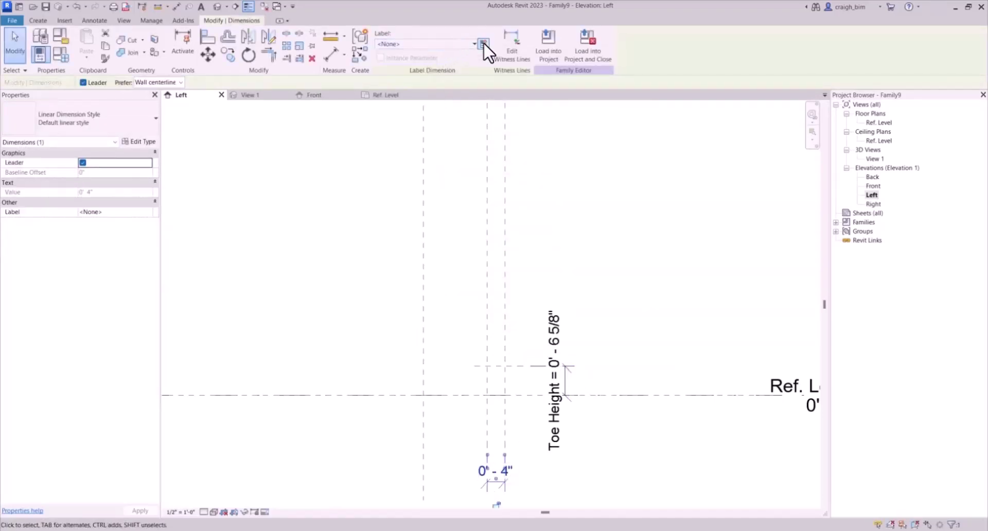
click(483, 43)
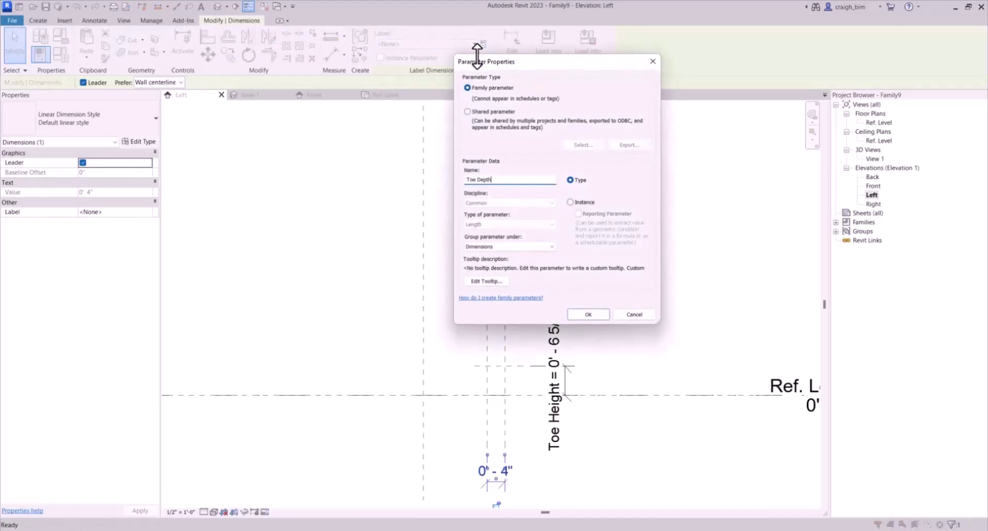
key(Return)
click(595, 205)
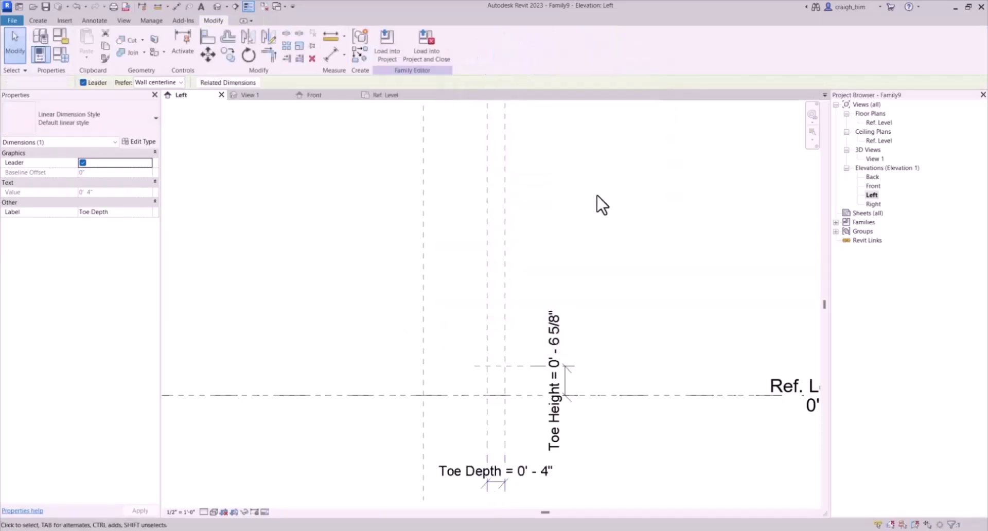
- Set the Toe Height dimension to 4"
click(558, 389)
click(558, 391)
text(4")
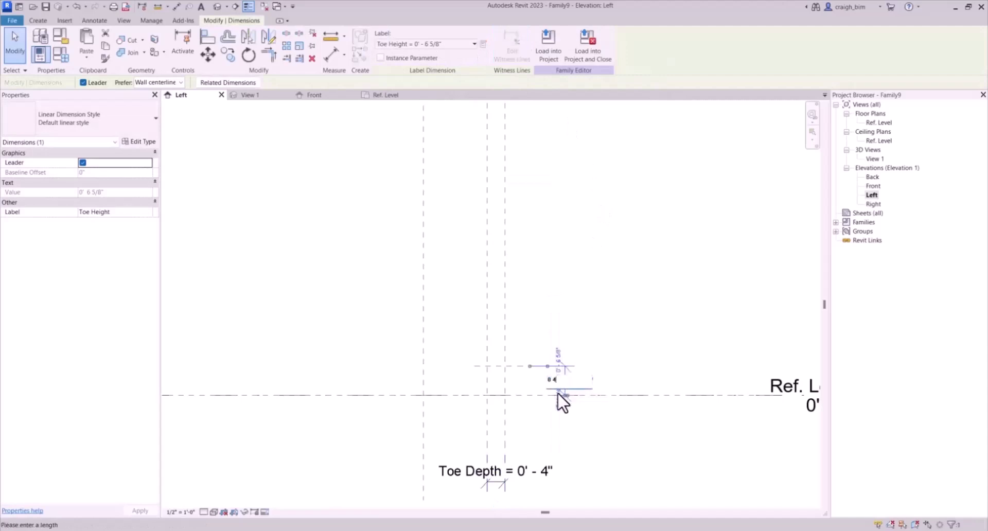
key(Return)
key(Escape)
- Set the Toe Depth dimension to 3" and check the dimension parameters in Family Types
click(535, 484)
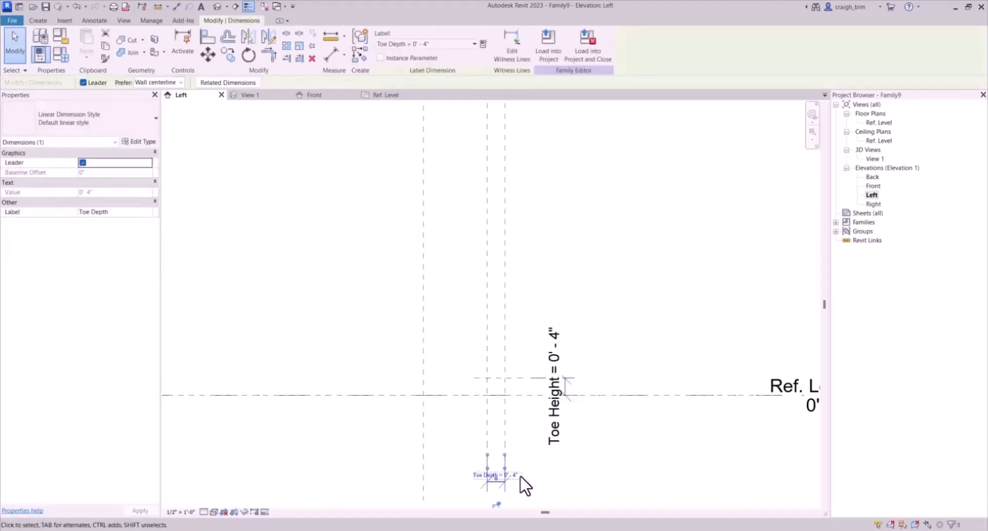
click(518, 475)
text(0 3)
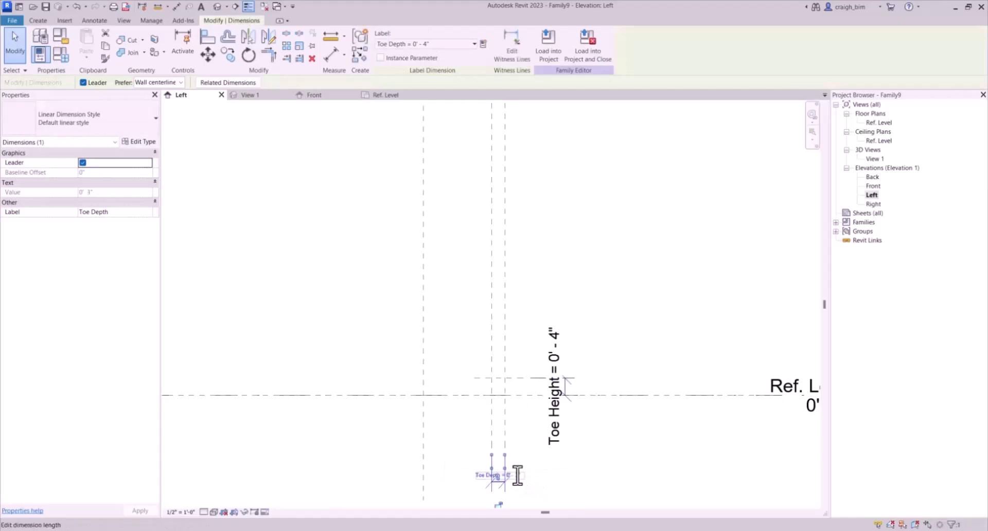
key(Return)
key(Escape)
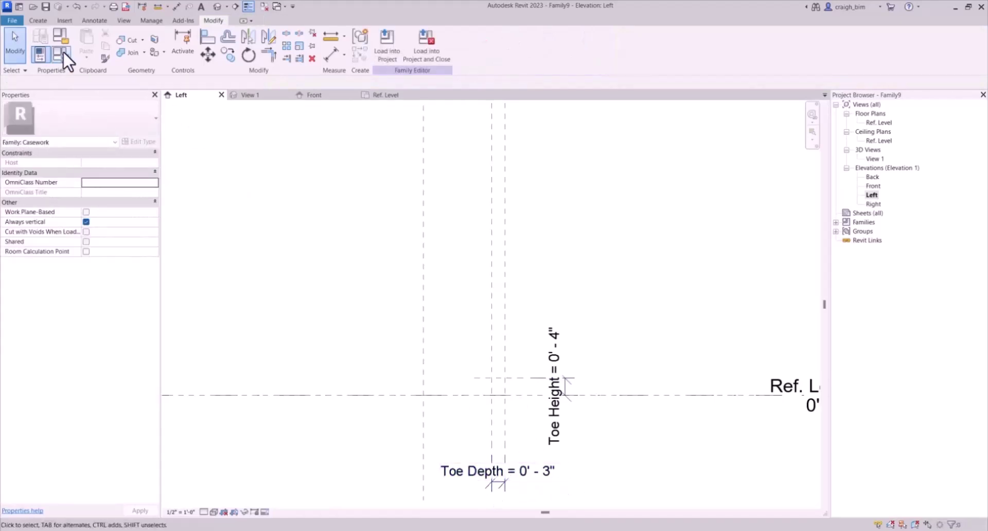
click(60, 54)
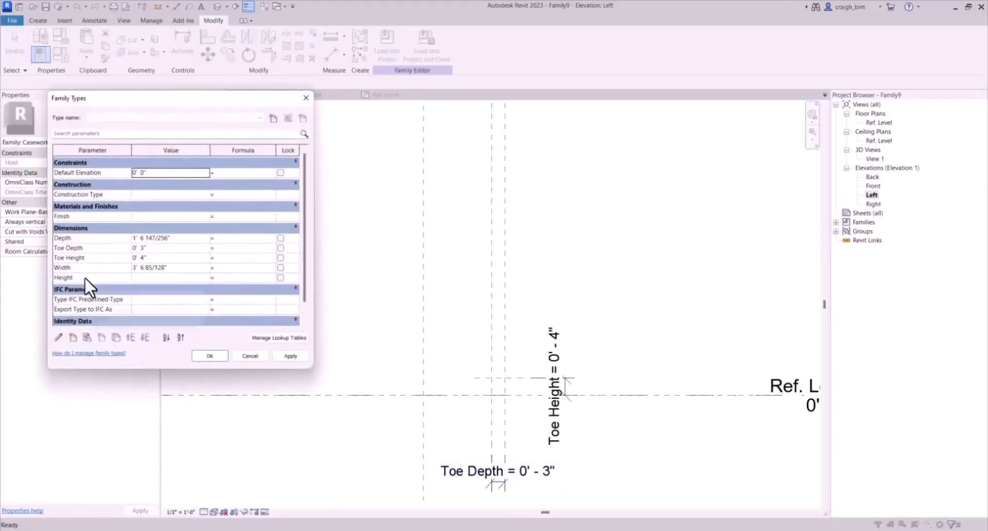
click(210, 355)
- In the Front elevation, draw a horizontal reference plane about 3' 6 7/16" above Ref. Level, crossing the left and right planes
double_click(873, 186)
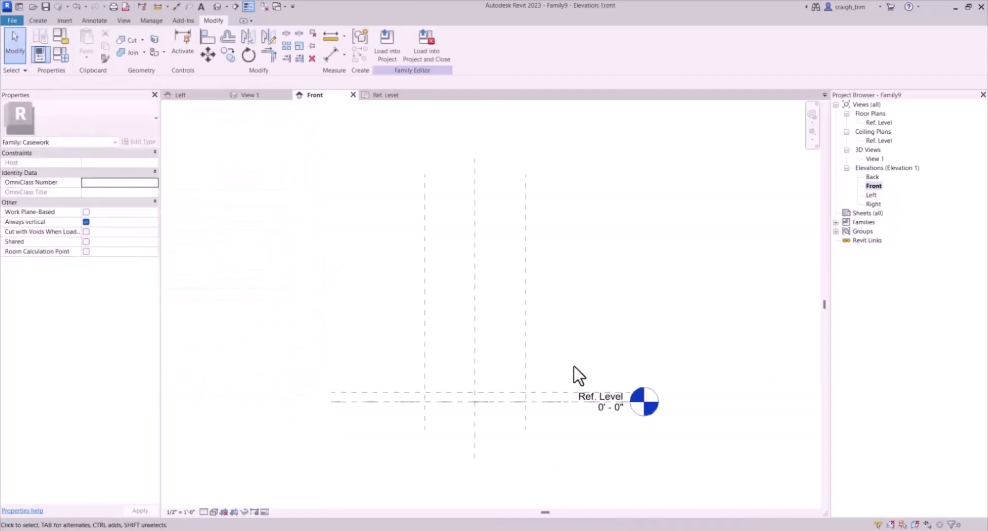
key(r)
key(p)
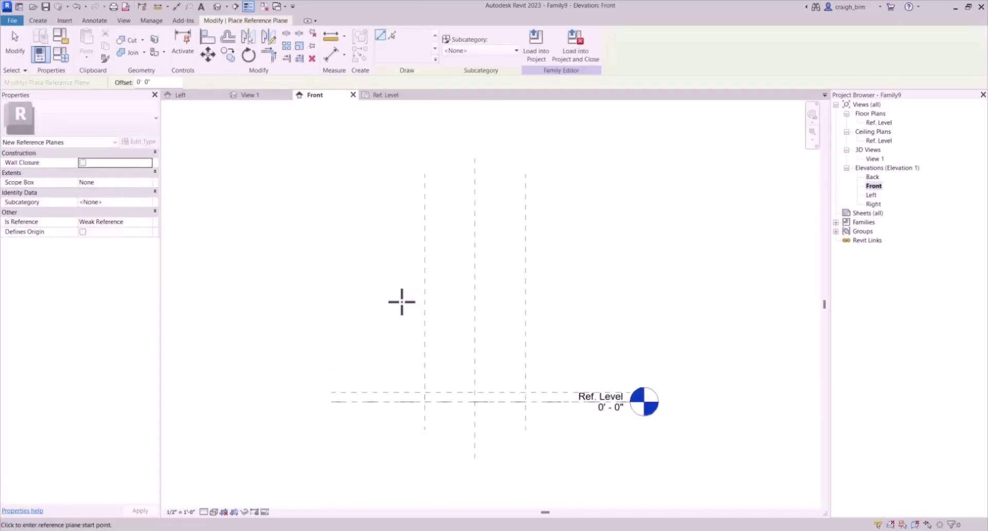
click(402, 302)
click(527, 301)
- Dimension the new horizontal plane's height above Ref. Level and label it with the existing Height parameter
click(176, 6)
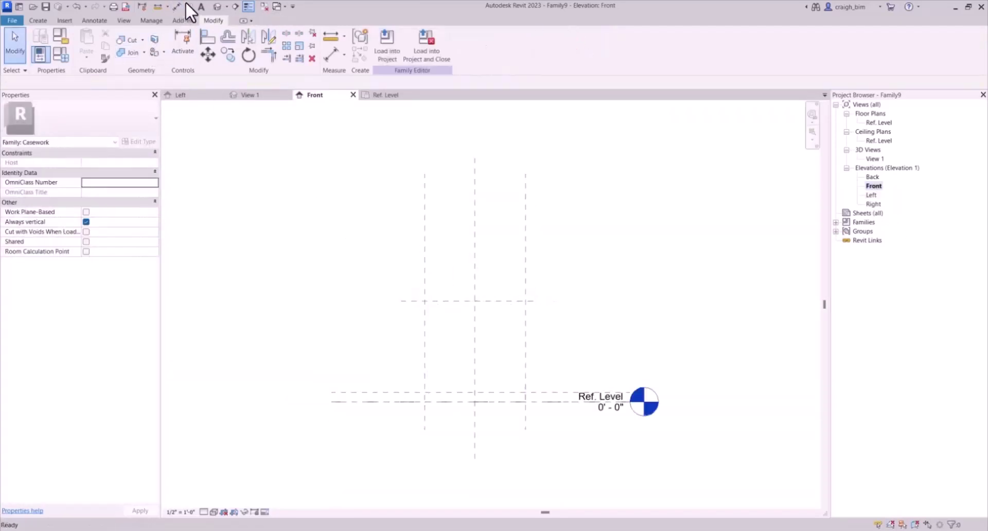
click(401, 400)
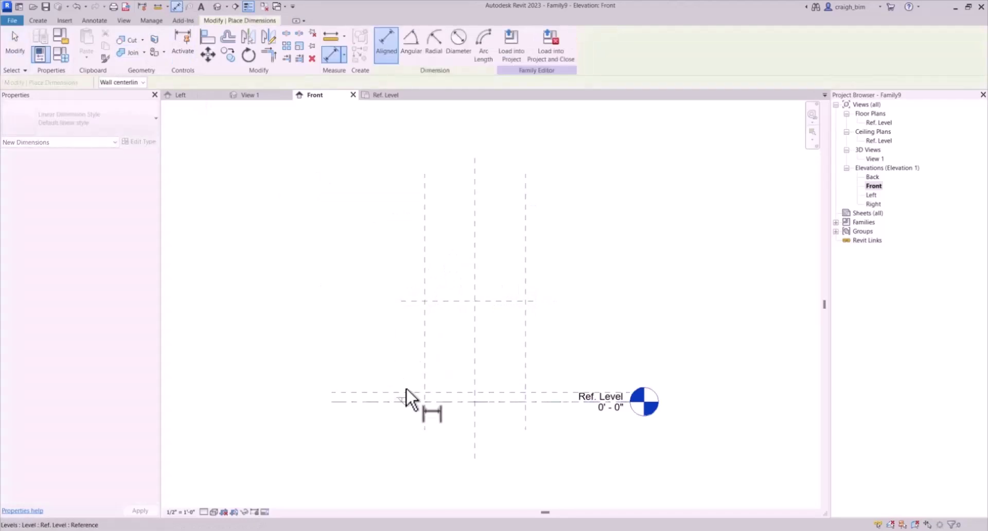
click(415, 302)
click(389, 343)
click(430, 43)
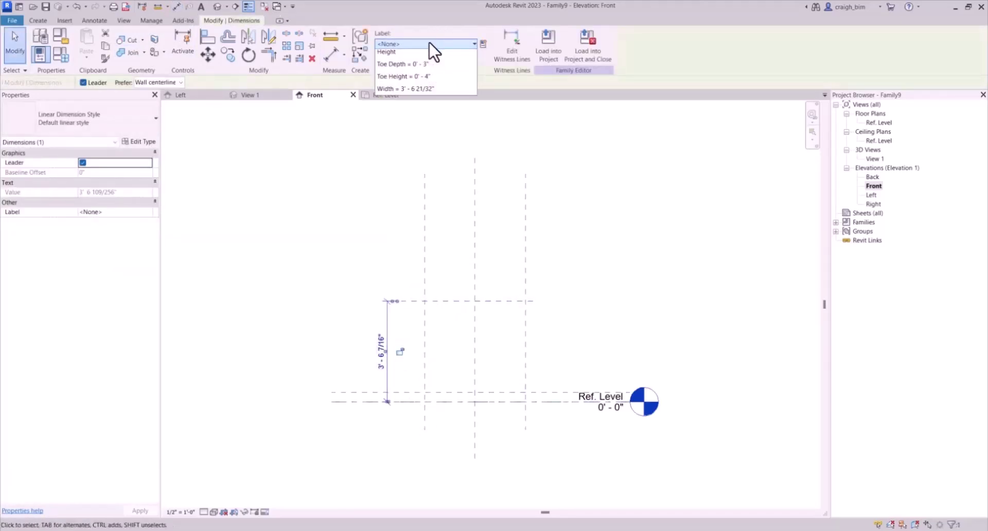
click(402, 105)
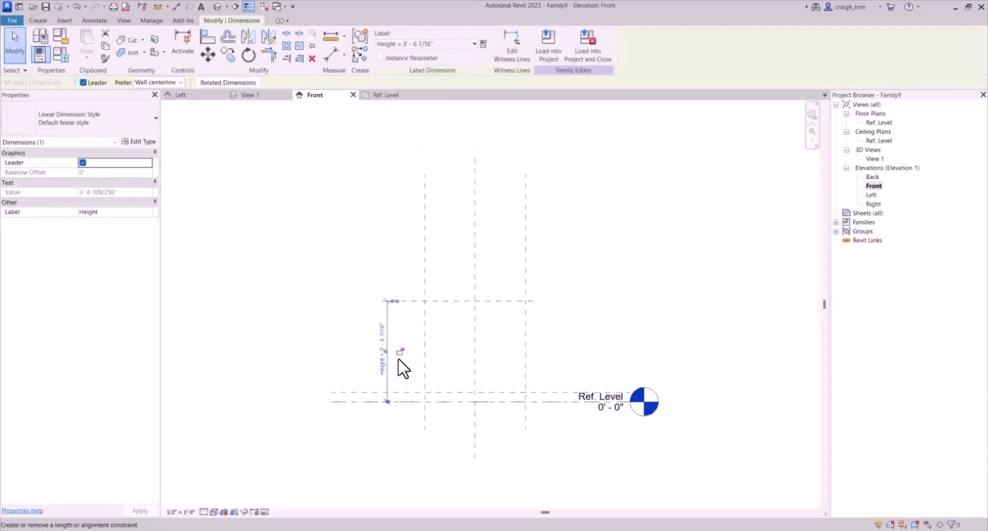
- Set the Height dimension to 2' 8 1/2"
click(381, 352)
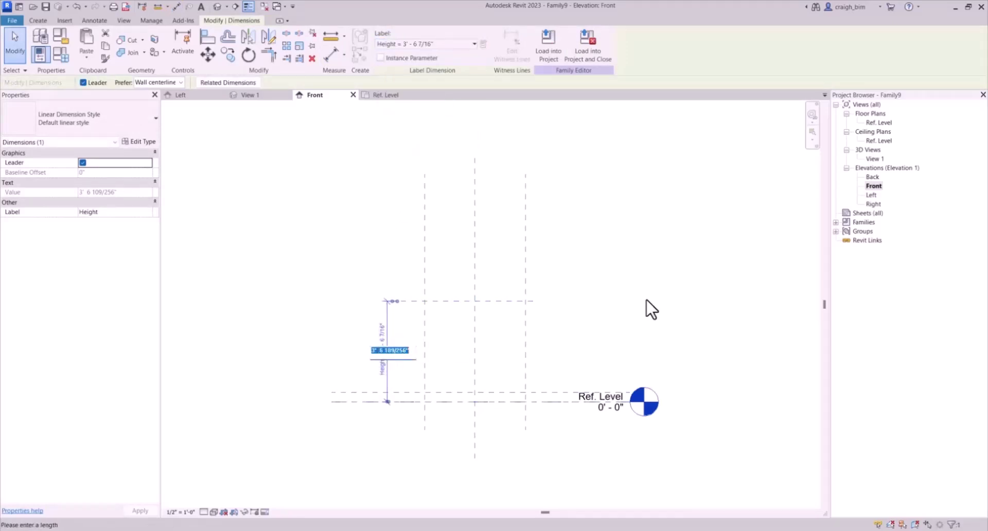
key(Return)
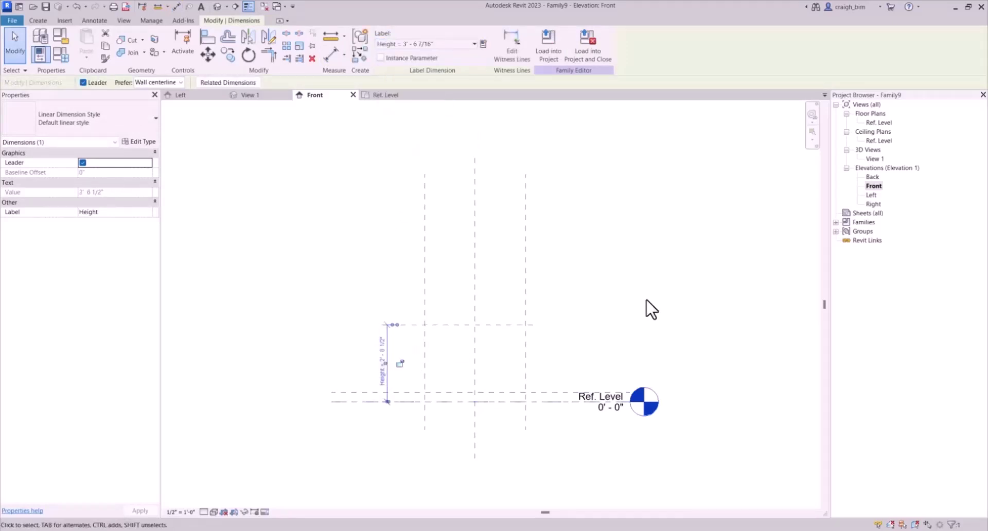
click(652, 309)
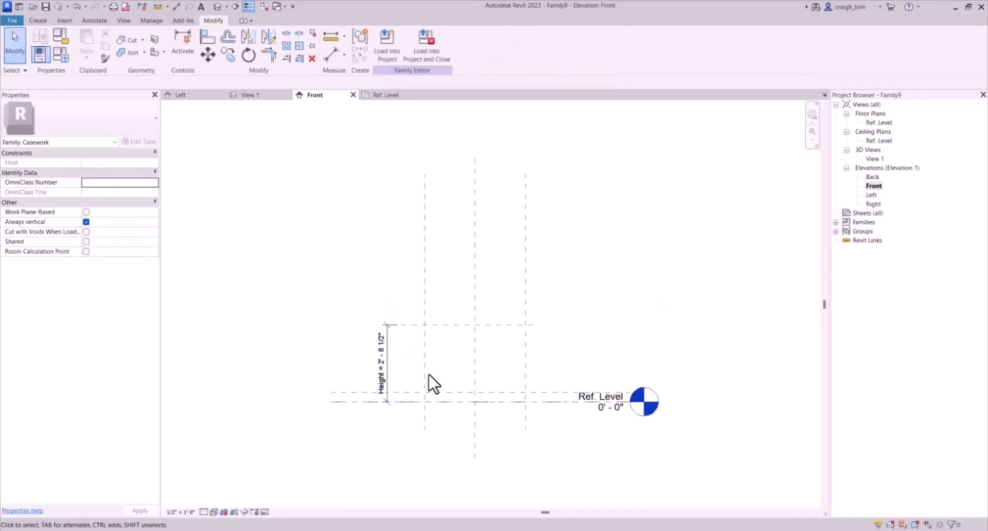
- Draw another horizontal reference plane roughly midway between the toe height plane and the top plane, crossing the left and right planes
key(r)
key(p)
click(410, 357)
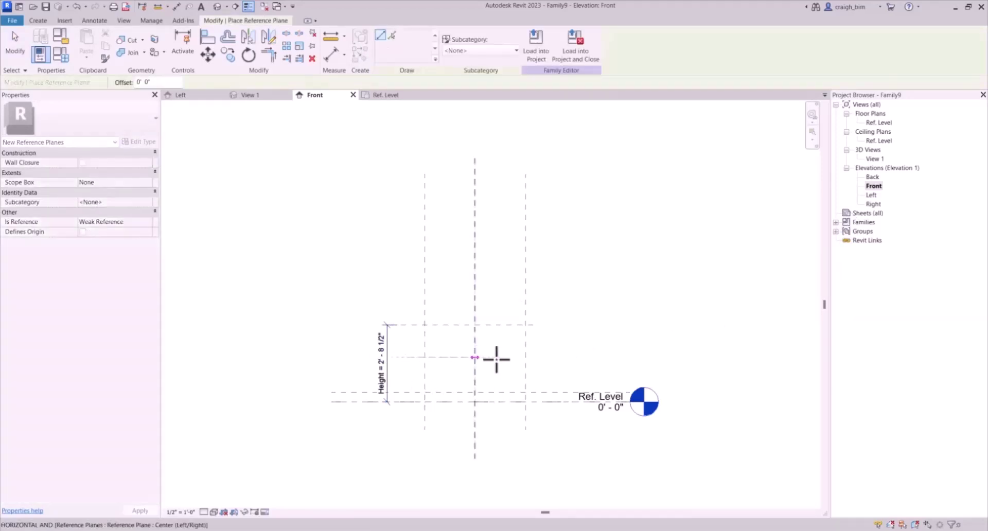
click(533, 357)
key(Escape)
key(Escape)
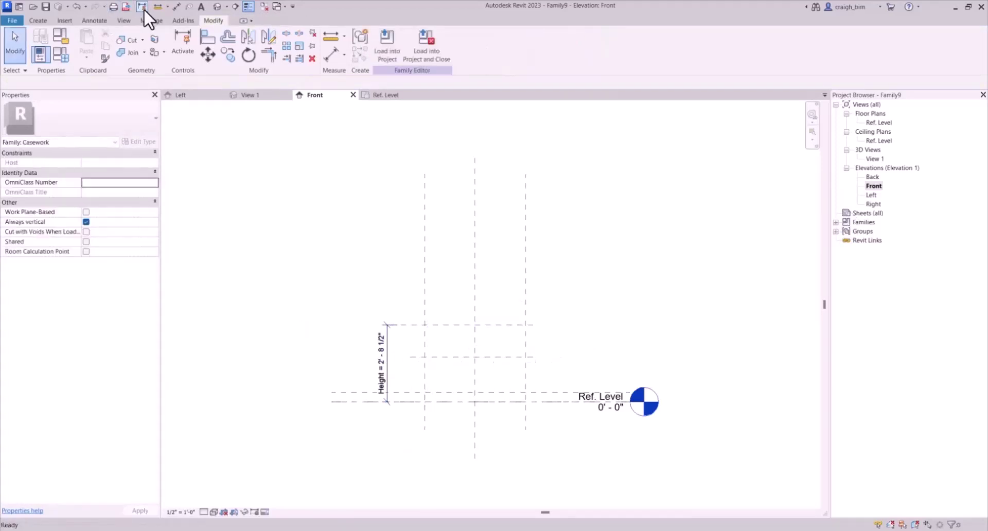
- Dimension the top, middle and toe height planes in one chain and make the two spacings equal
click(176, 8)
click(442, 325)
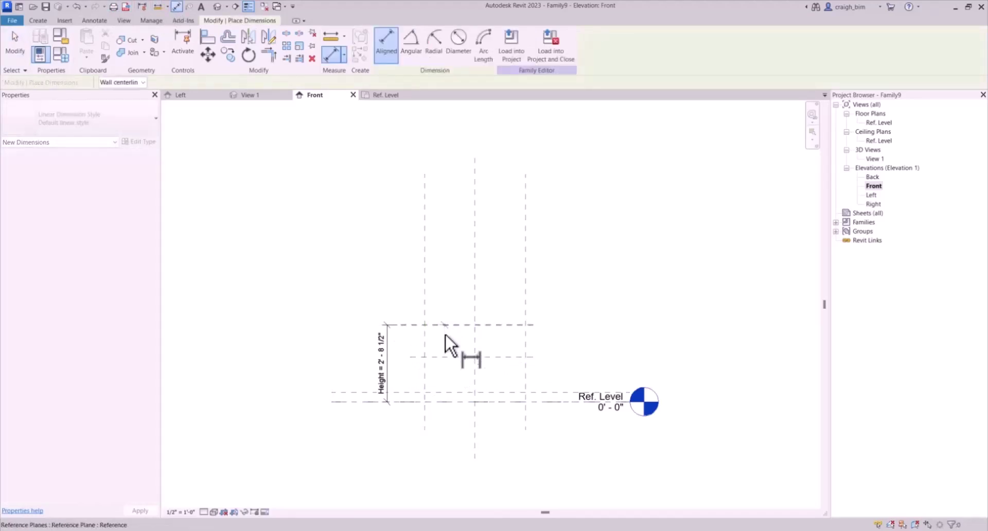
click(442, 357)
click(452, 395)
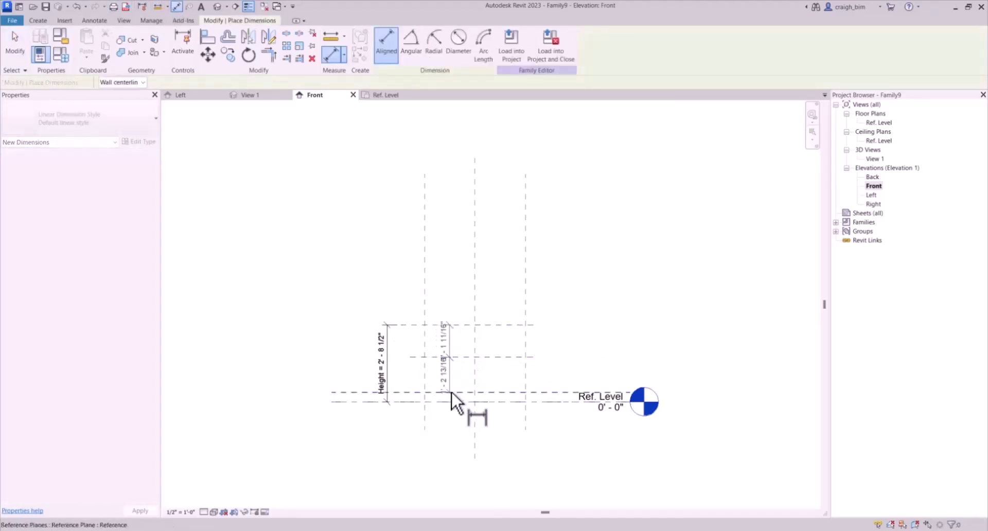
click(562, 365)
click(589, 359)
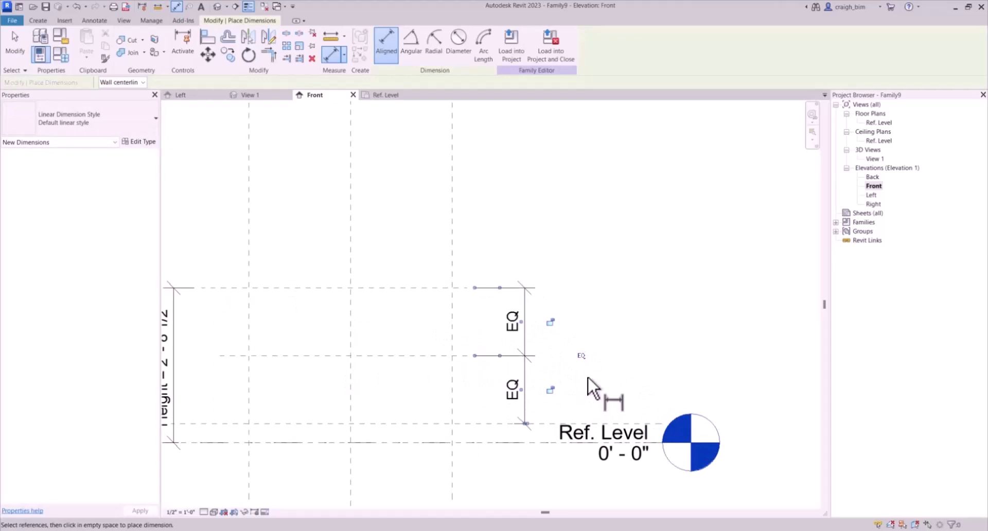
key(Escape)
key(Escape)
- Set the middle horizontal reference plane's Is Reference property to Strong Reference
scroll(586, 373, up, 3)
scroll(579, 370, down, 2)
click(482, 360)
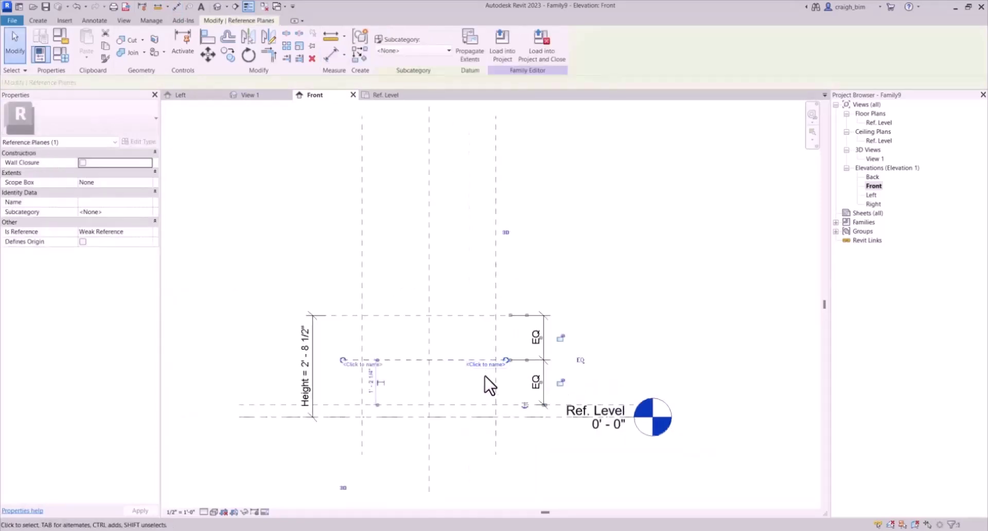
click(144, 233)
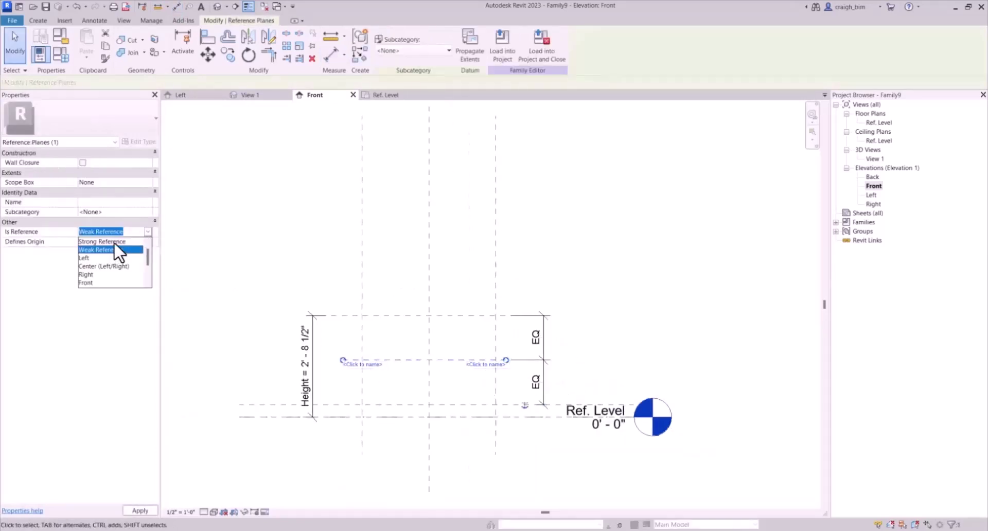
click(116, 246)
key(Escape)
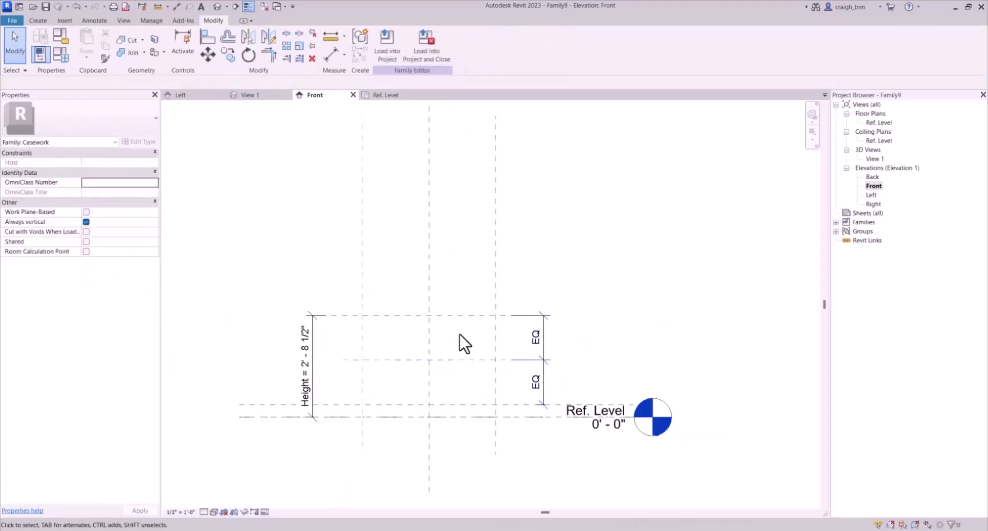
- In the Left elevation, shorten the recessed toe kick plane so its upper end stops just above the toe height plane
double_click(871, 195)
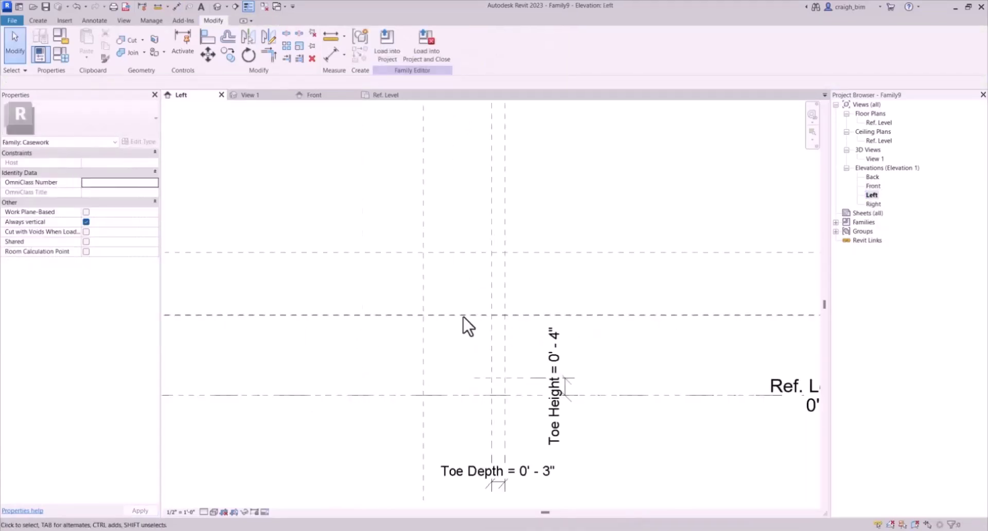
scroll(463, 326, down, 2)
click(473, 153)
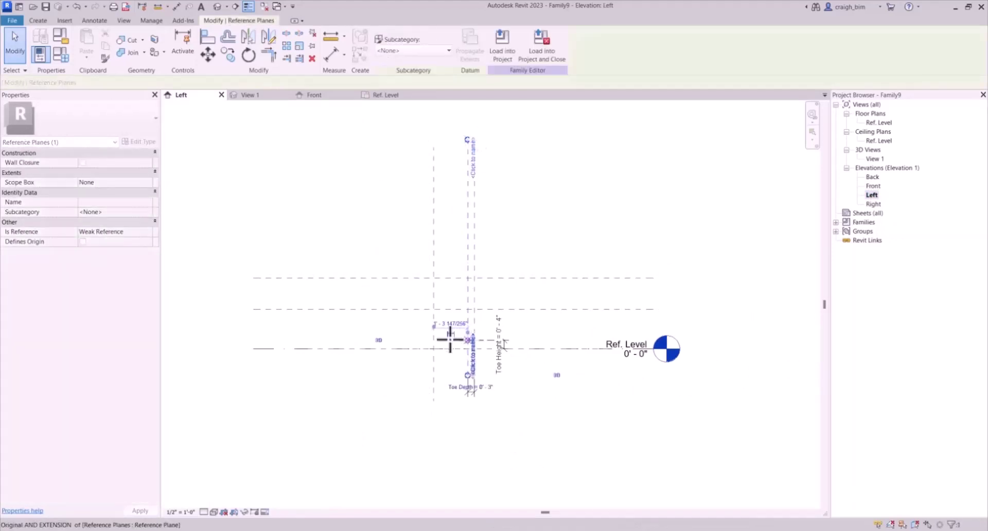
key(Escape)
- Shorten the middle and top horizontal reference planes at both ends to just beyond the front and back planes
click(581, 309)
drag(651, 309, 482, 309)
drag(254, 309, 415, 309)
click(391, 278)
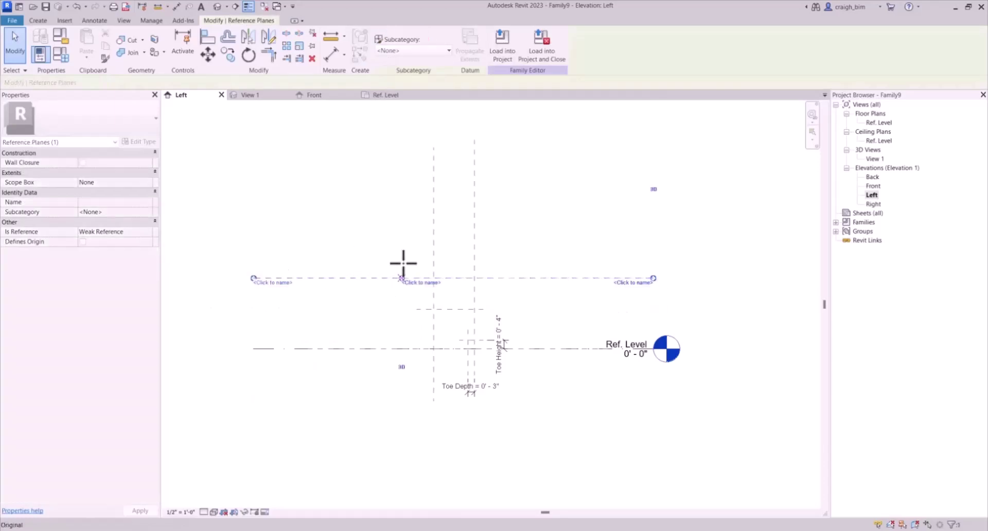
drag(254, 278, 416, 278)
drag(653, 278, 483, 278)
- Shorten the front reference plane so its upper end stops just above the top horizontal plane
click(474, 248)
drag(472, 146, 498, 267)
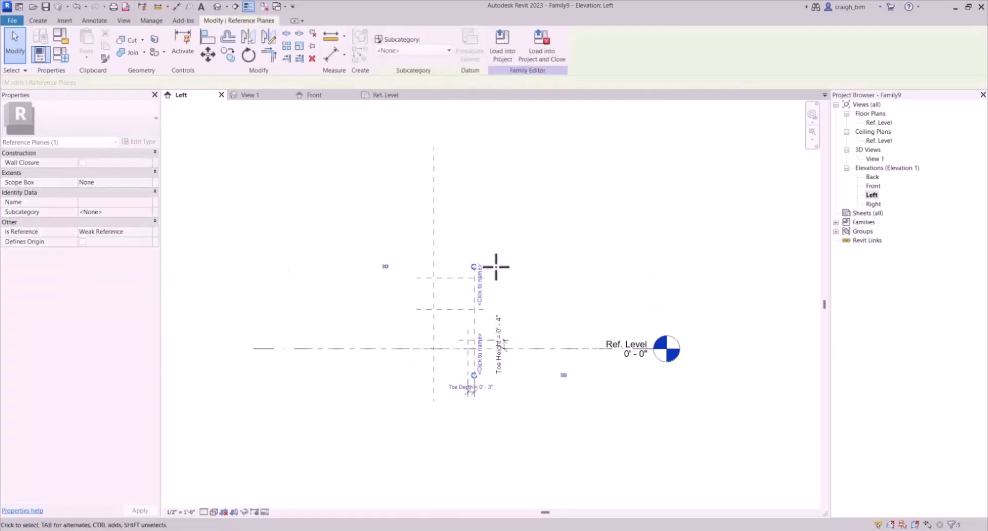
scroll(476, 206, up, 4)
key(Escape)
scroll(480, 379, down, 5)
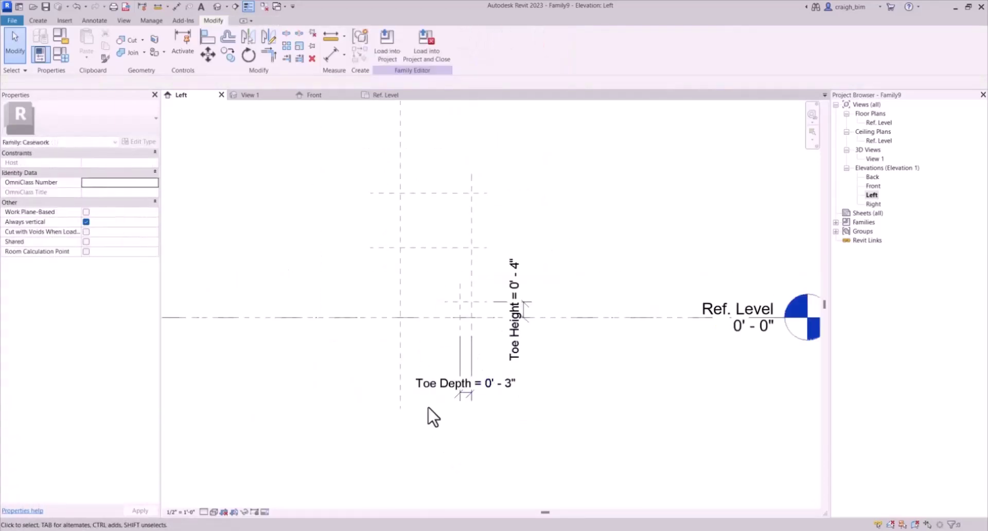
click(448, 247)
key(Escape)
- In the Front elevation, shorten the upper ends of the left and right reference planes toward the top horizontal plane
double_click(873, 185)
click(500, 203)
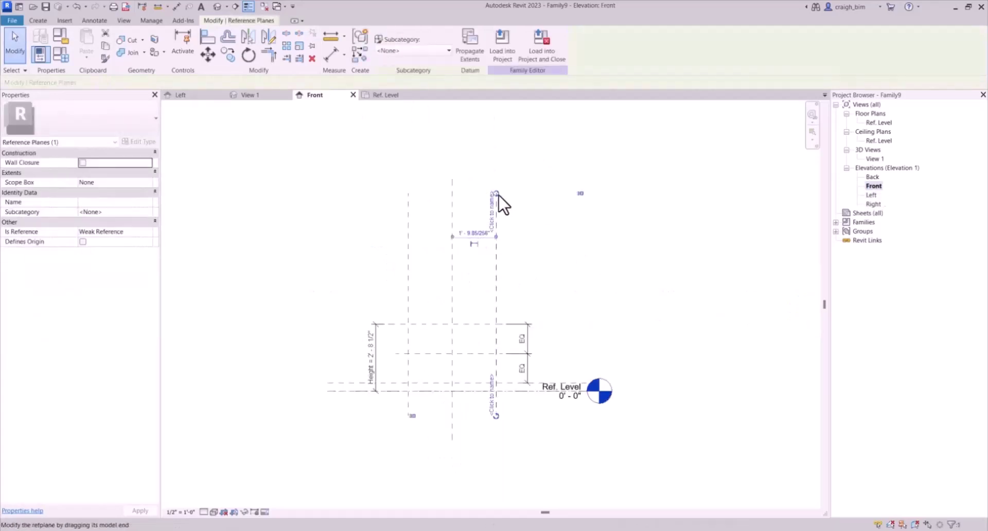
key(Escape)
click(409, 206)
- In the Ref. Level plan, shorten the left and right reference planes to just beyond the back plane
double_click(878, 122)
click(549, 226)
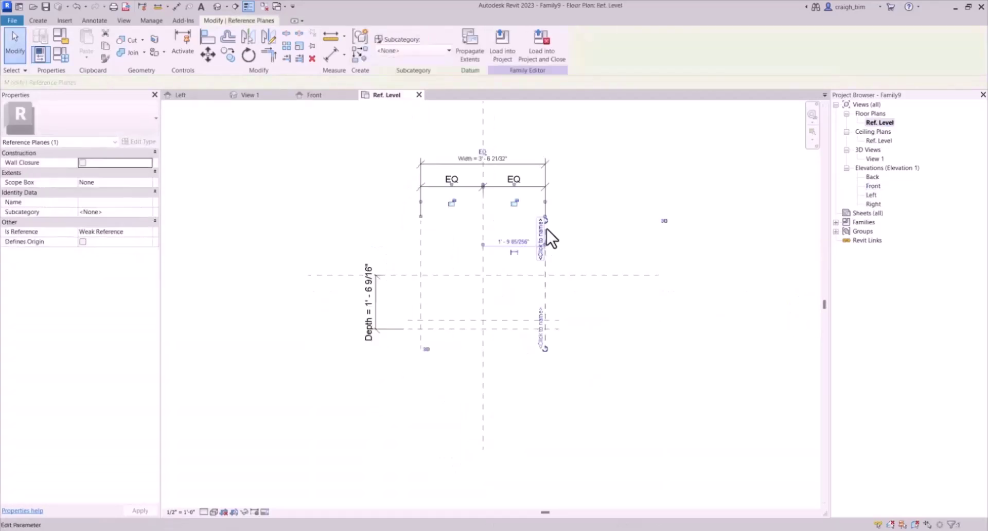
key(Escape)
scroll(569, 269, up, 3)
click(552, 216)
key(Escape)
click(301, 226)
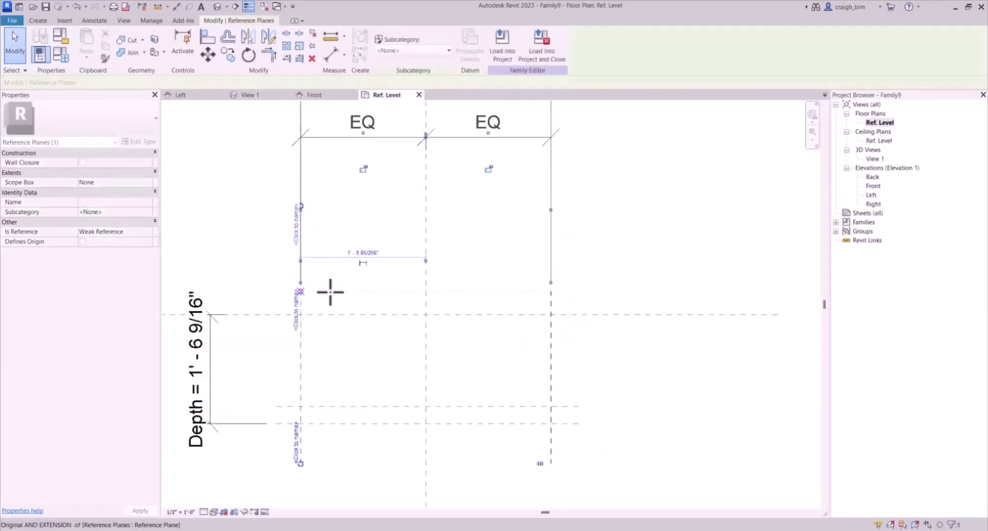
scroll(340, 355, down, 2)
click(265, 344)
key(Escape)
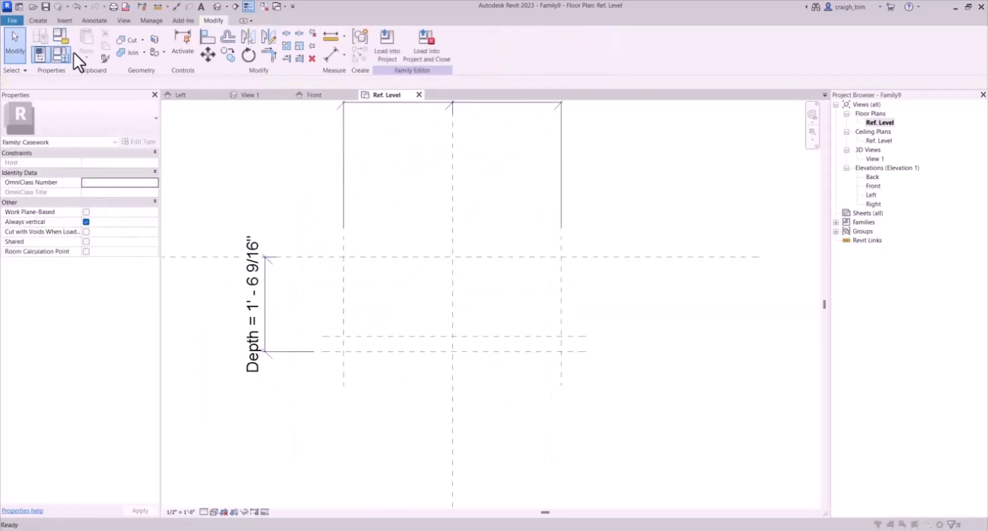
- Lock the Depth, Toe Depth, Toe Height, Width and Height parameters in the family types
click(63, 52)
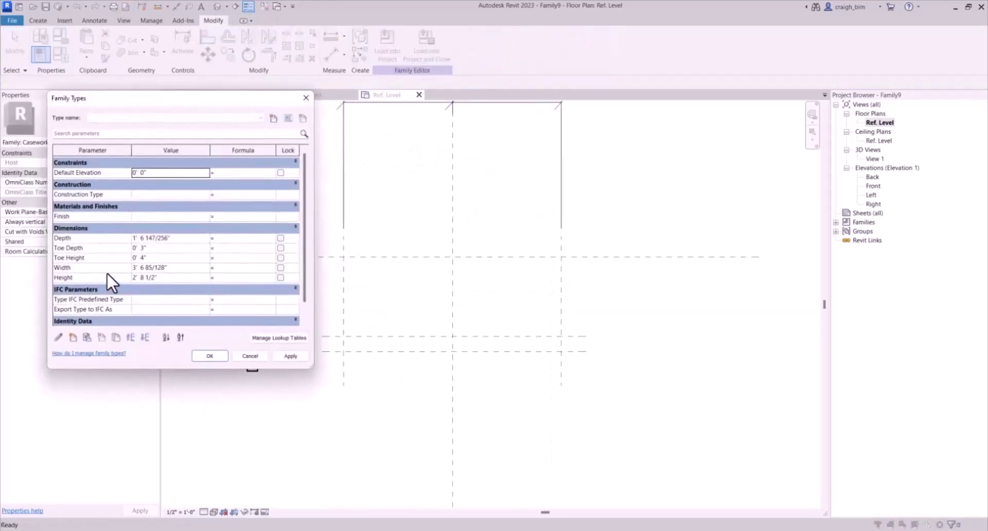
click(107, 270)
click(280, 237)
click(280, 248)
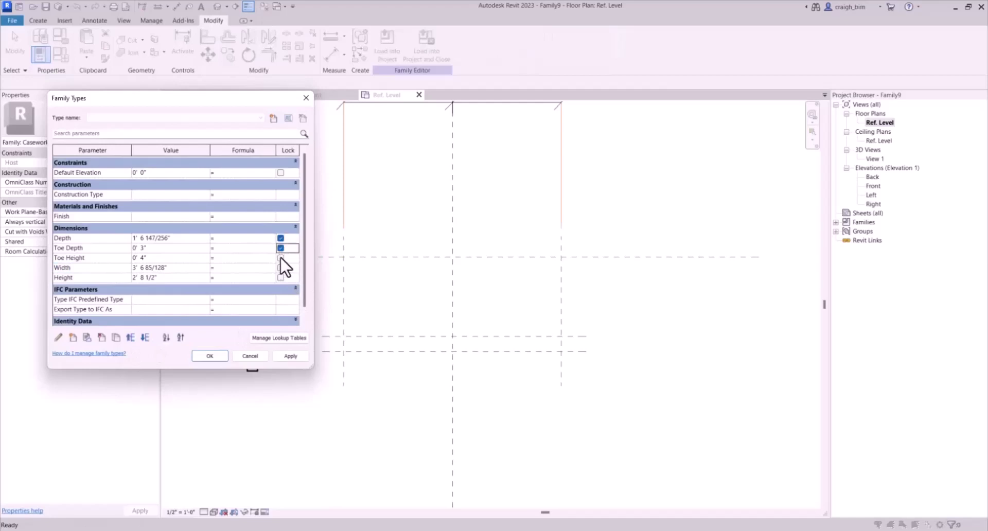
- Reorder the dimension parameters so Width comes first and Height sits directly below Depth
click(112, 270)
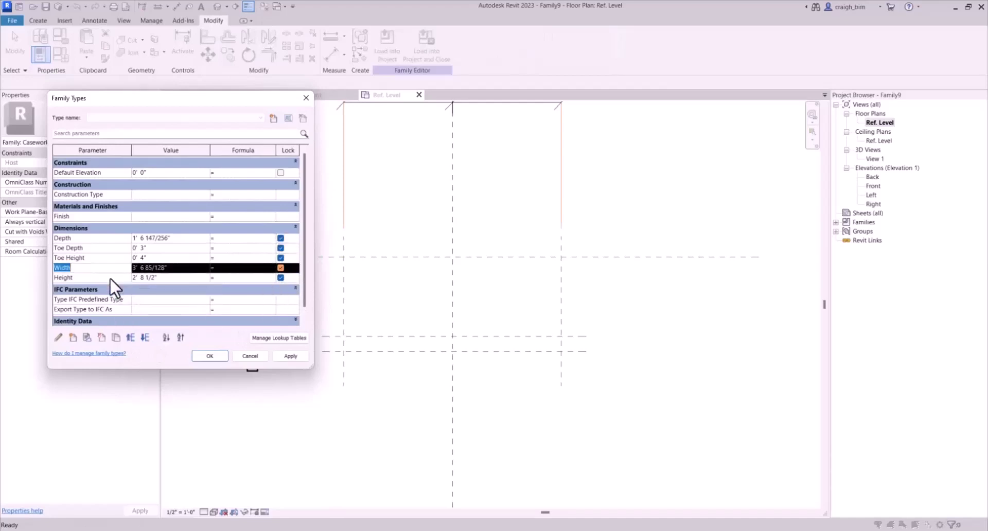
click(130, 337)
click(130, 337)
click(130, 337)
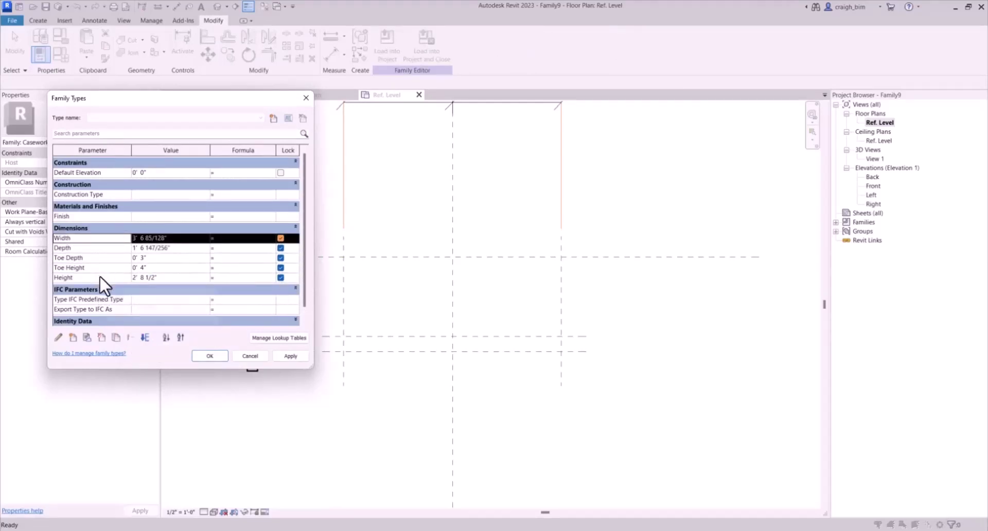
click(101, 277)
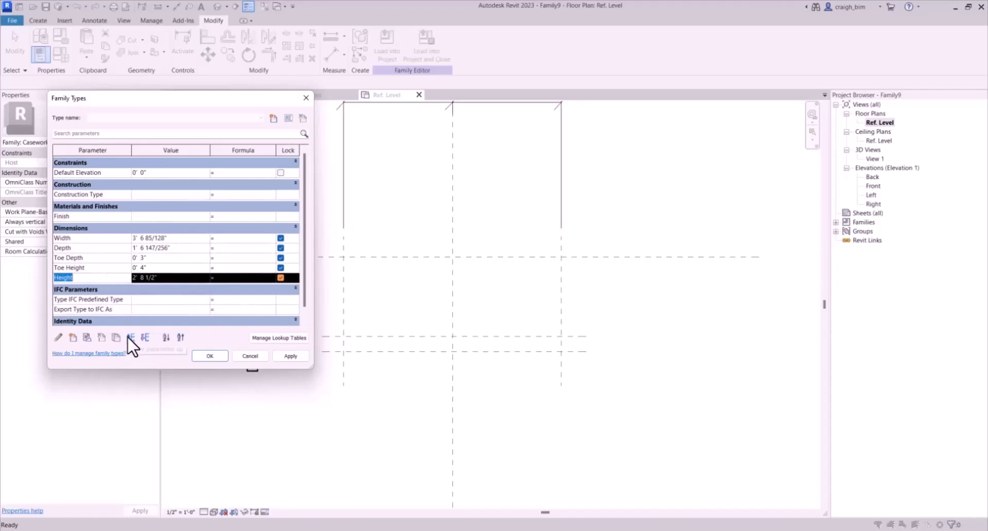
click(130, 337)
click(131, 337)
- Set the Width parameter to 3' 0" and the Depth parameter to 2' 0", and apply them to the family
click(182, 238)
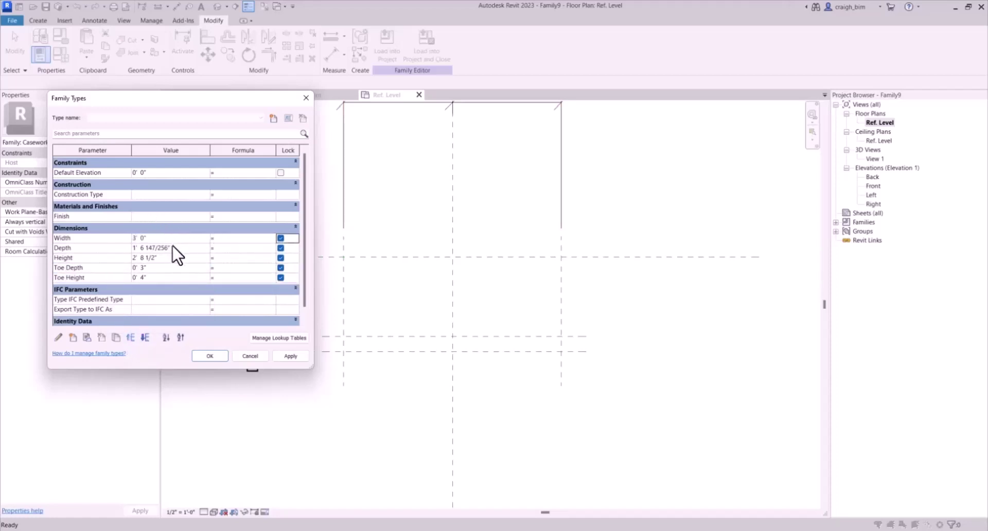
click(178, 247)
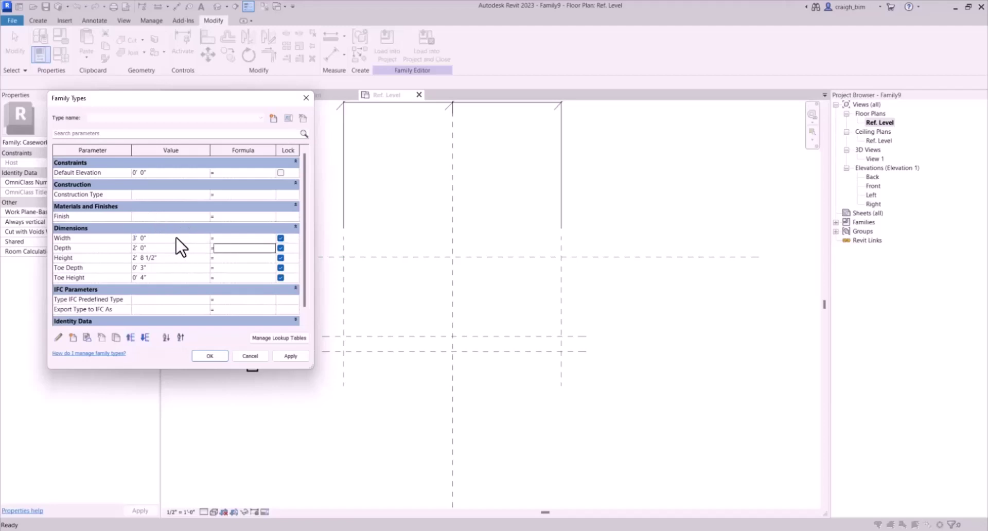
click(185, 268)
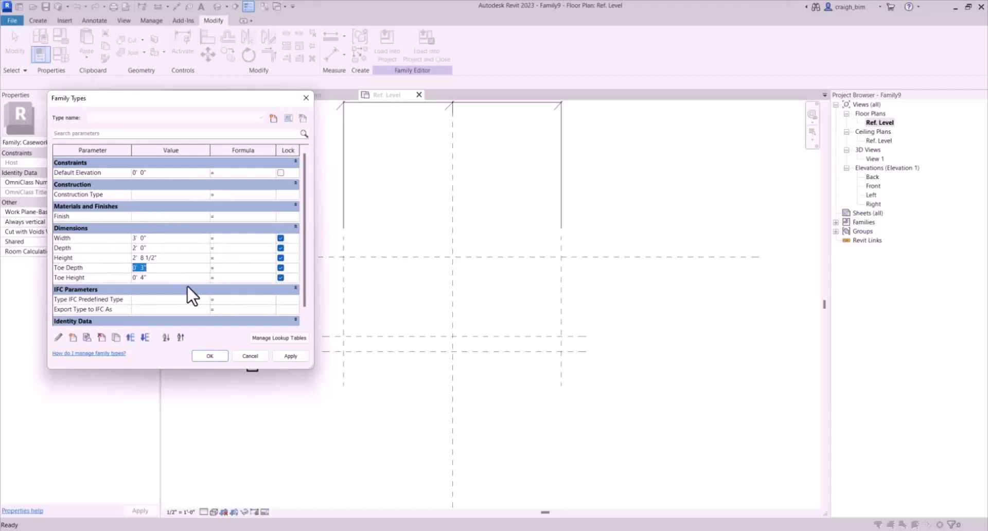
click(210, 356)
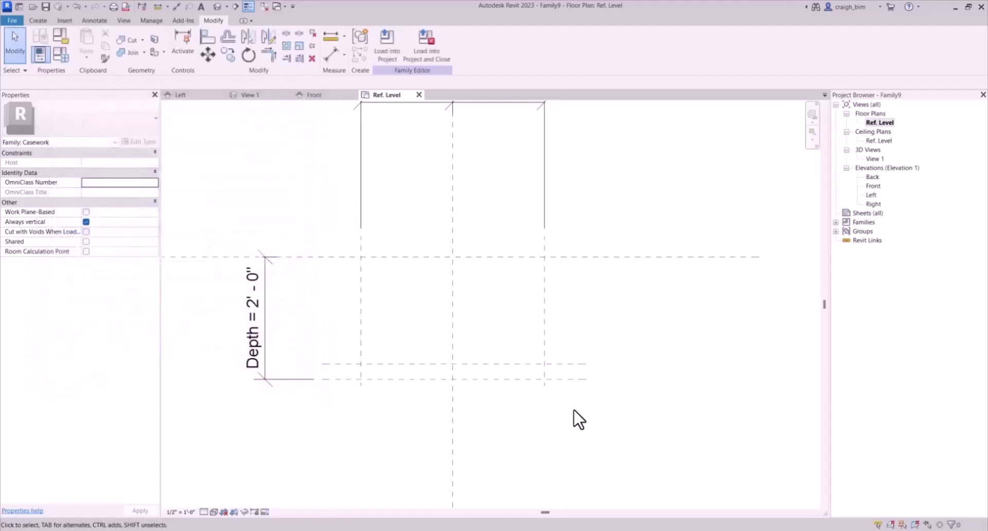
- Copy the front reference plane about 1/2" toward the back in the Ref. Level plan
click(524, 361)
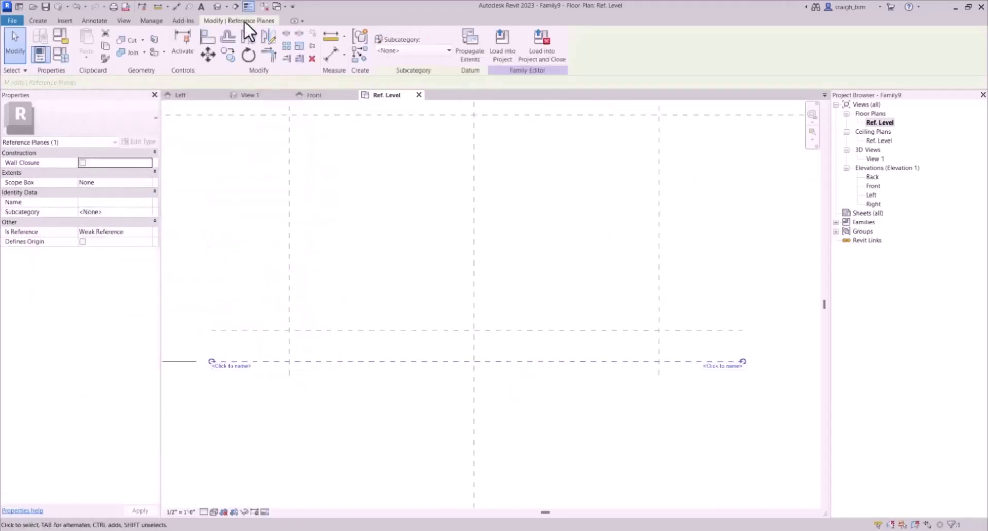
click(227, 52)
scroll(323, 360, up, 3)
click(323, 358)
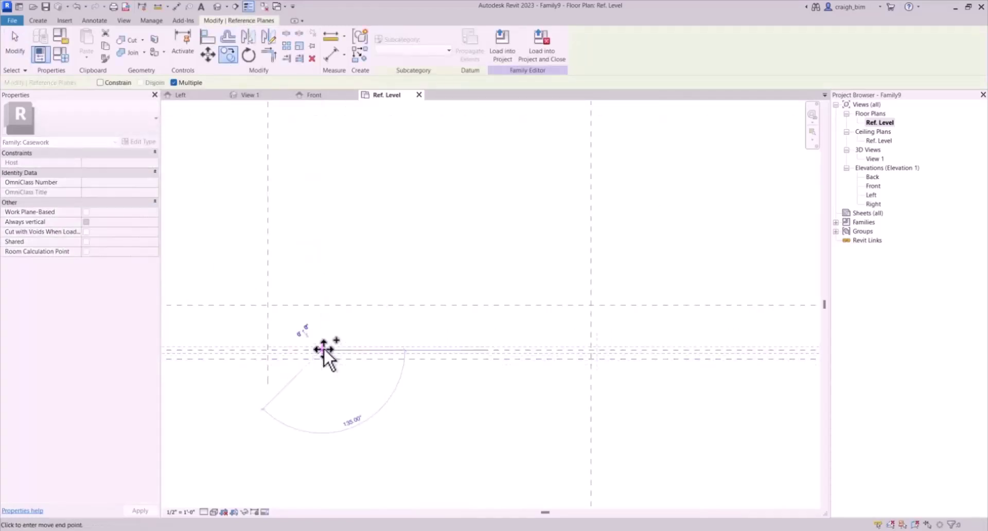
click(323, 350)
key(Escape)
key(Escape)
- Add an aligned dimension between the front reference plane and its copy, placed beyond the planes' right ends
click(176, 6)
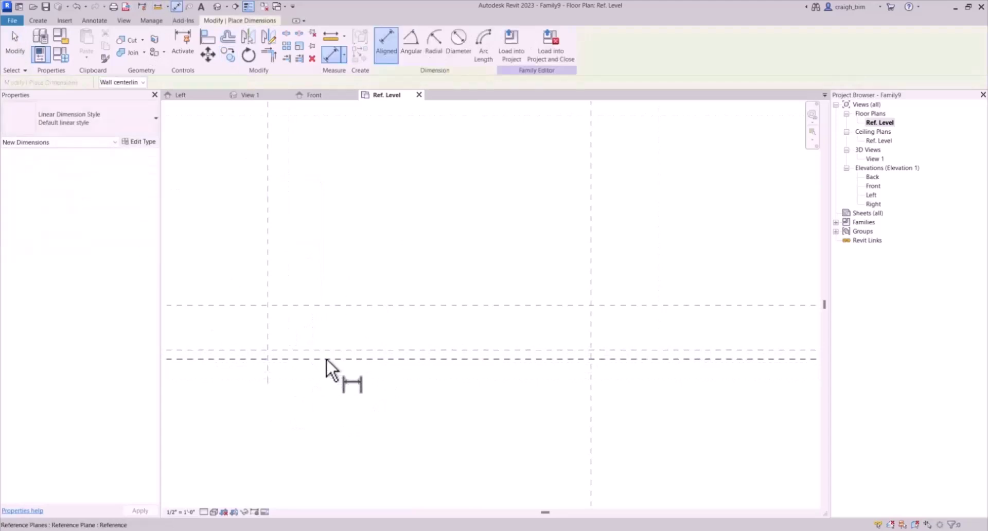
click(657, 320)
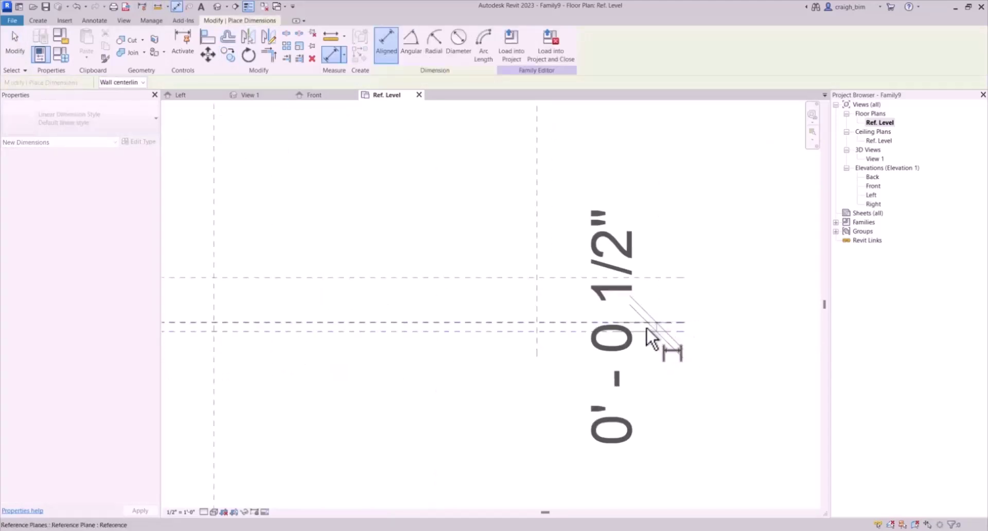
scroll(651, 360, down, 2)
click(655, 389)
key(Escape)
key(Escape)
- Set the distance between the copied plane and the front reference plane to 0.75"
click(633, 353)
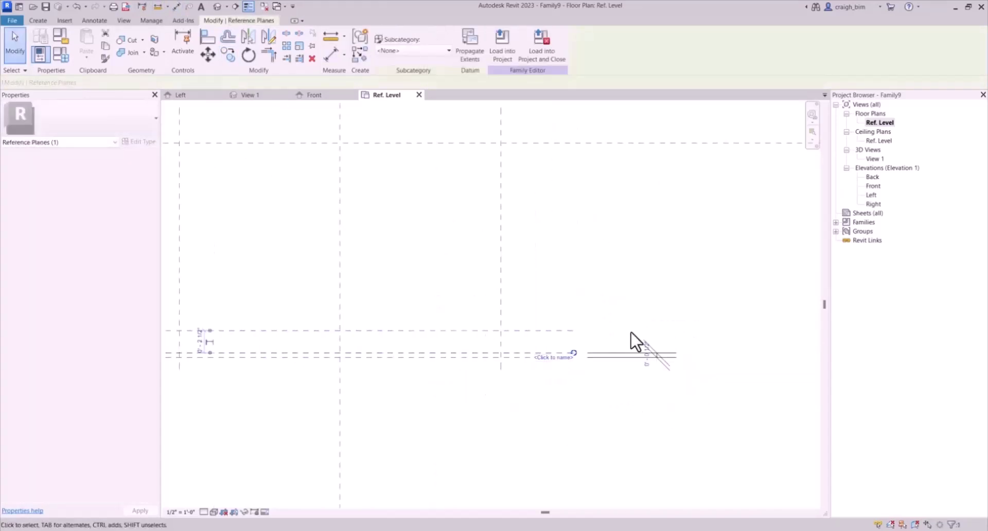
text(.75)
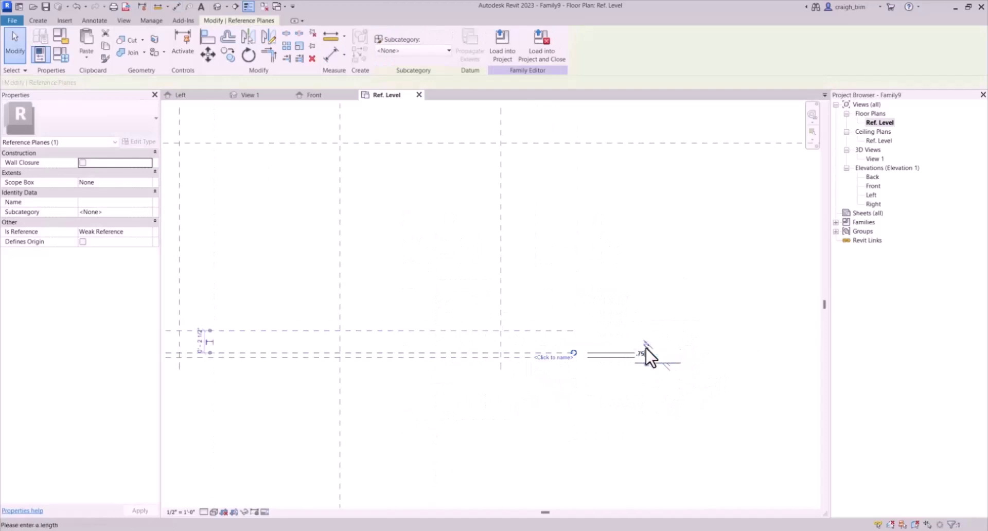
key(Return)
click(662, 375)
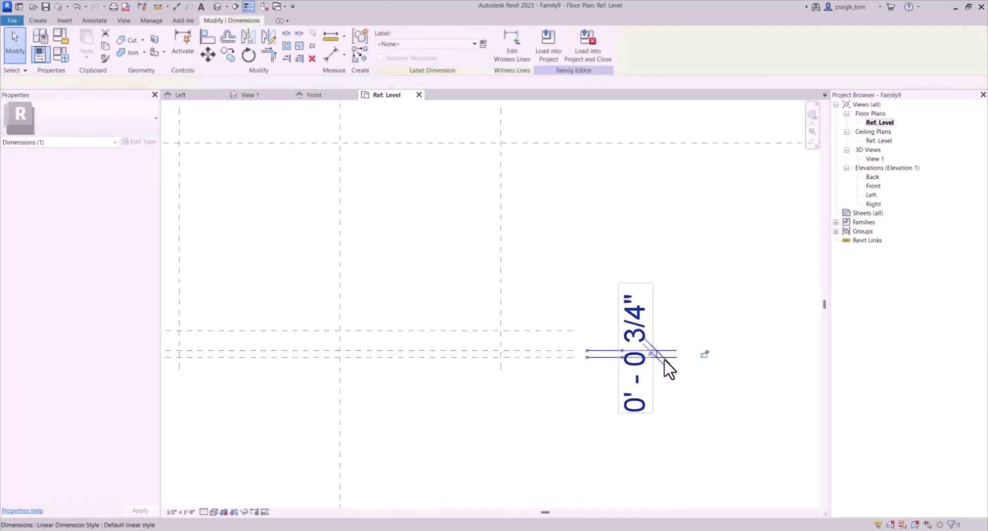
click(697, 381)
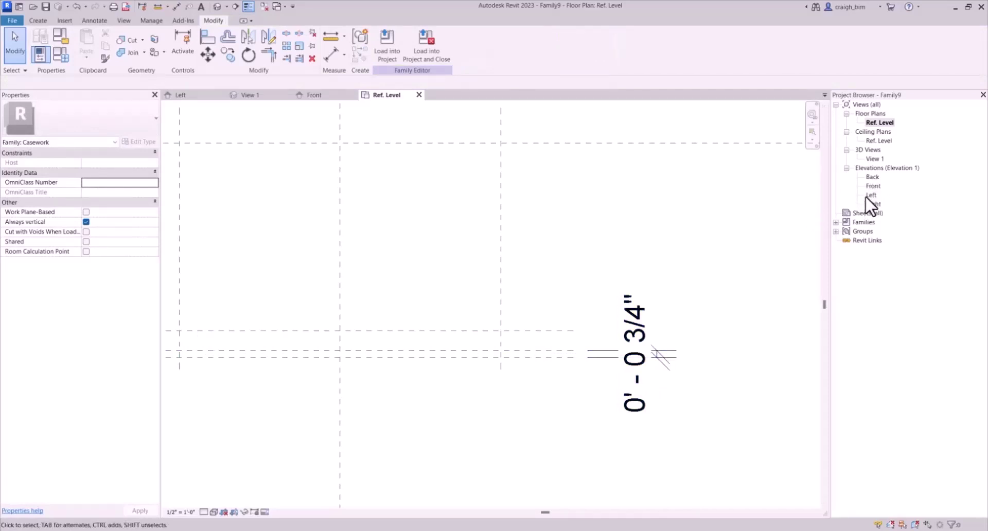
- Label the 3/4" dimension with a new family type parameter named Thickness, grouped under Dimensions
click(646, 385)
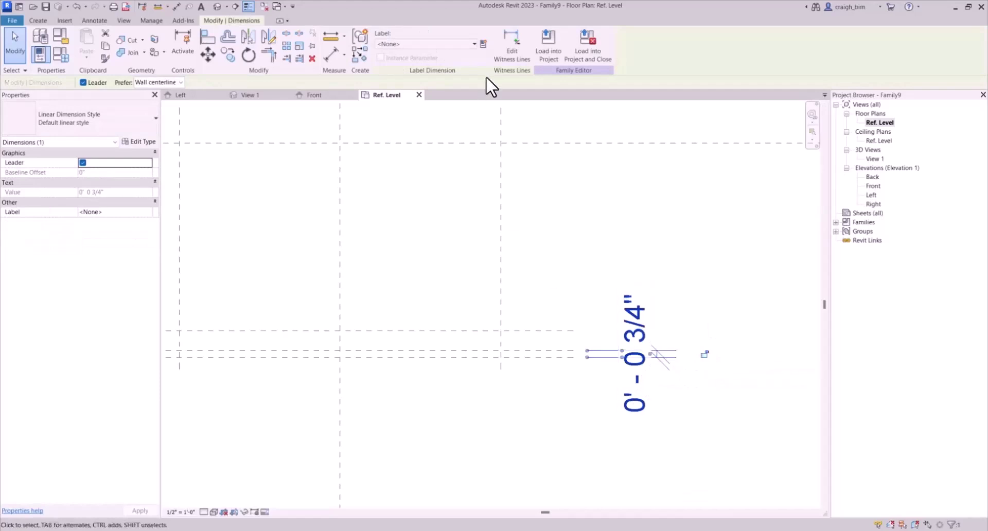
click(483, 44)
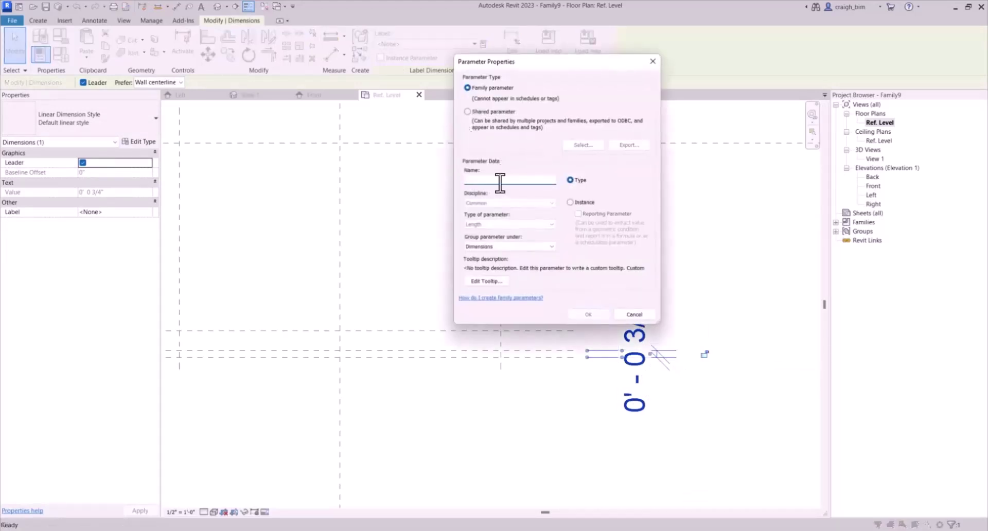
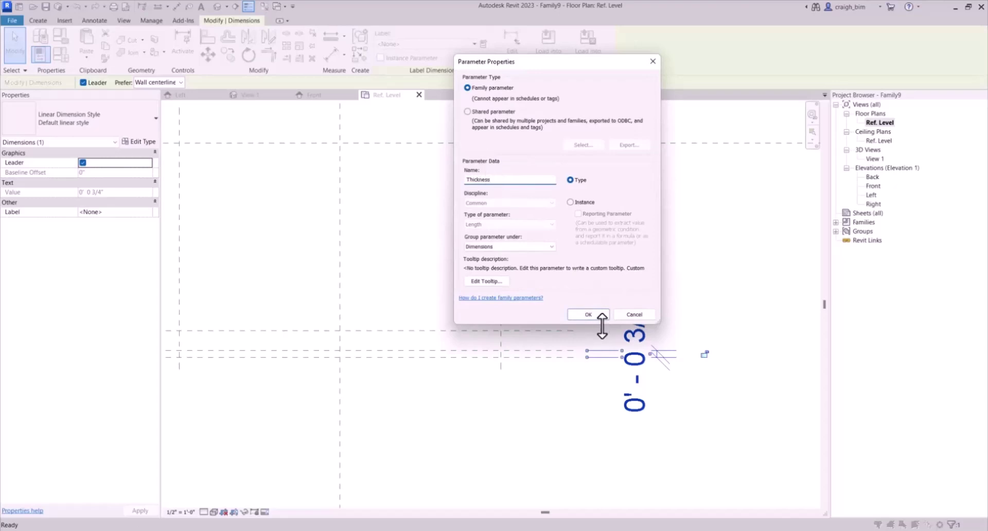
click(594, 312)
click(591, 468)
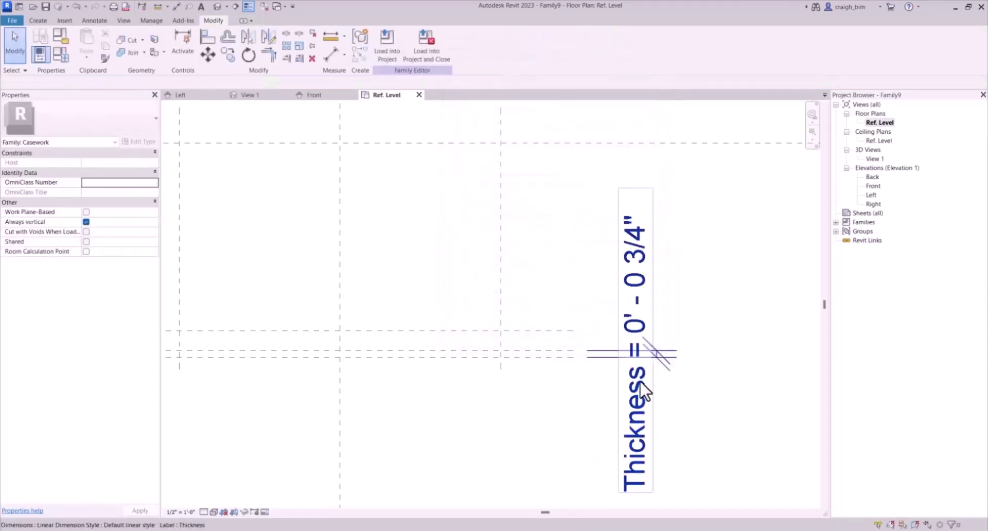
click(638, 412)
key(Escape)
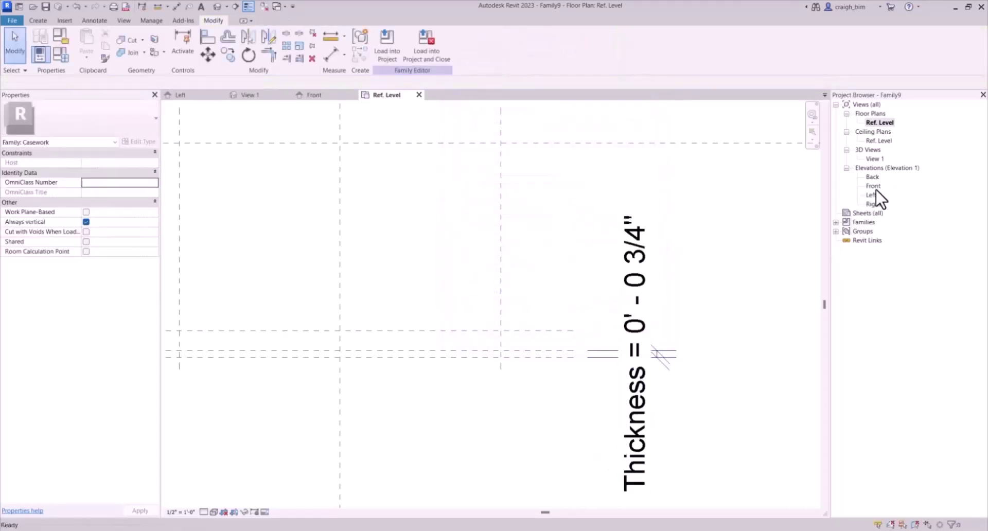
- In the Left elevation, start an extrusion and pick locked sketch lines from the top, back, bottom, toe-kick and inner front reference planes
click(871, 195)
double_click(875, 196)
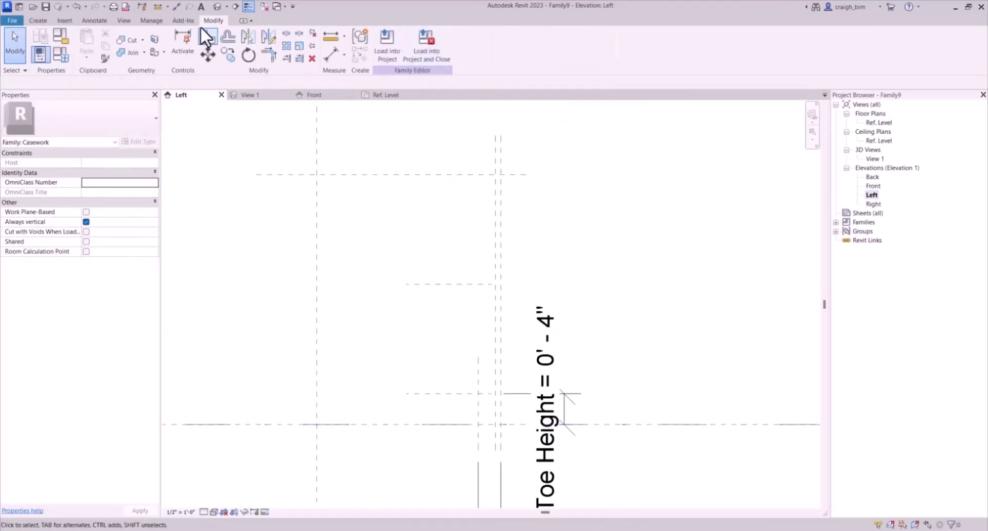
click(37, 20)
click(77, 39)
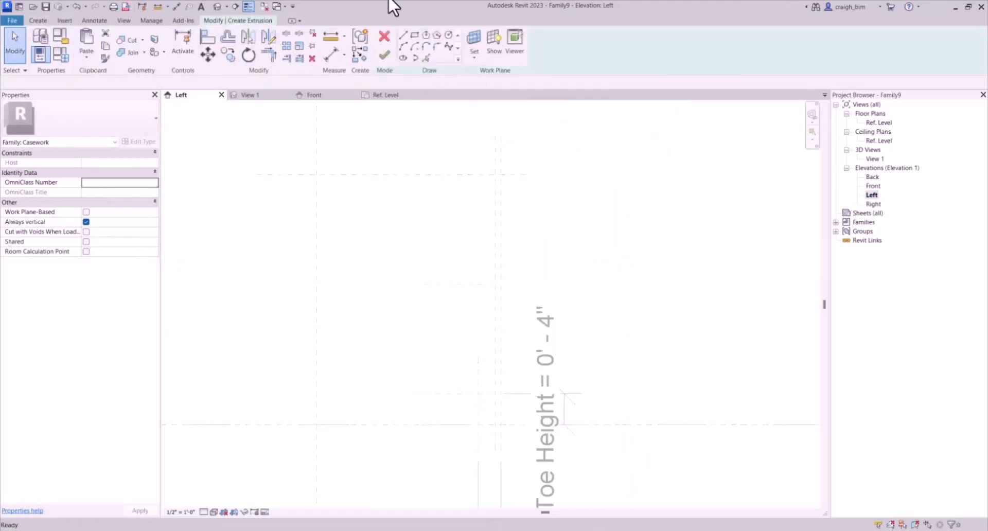
click(425, 57)
click(411, 175)
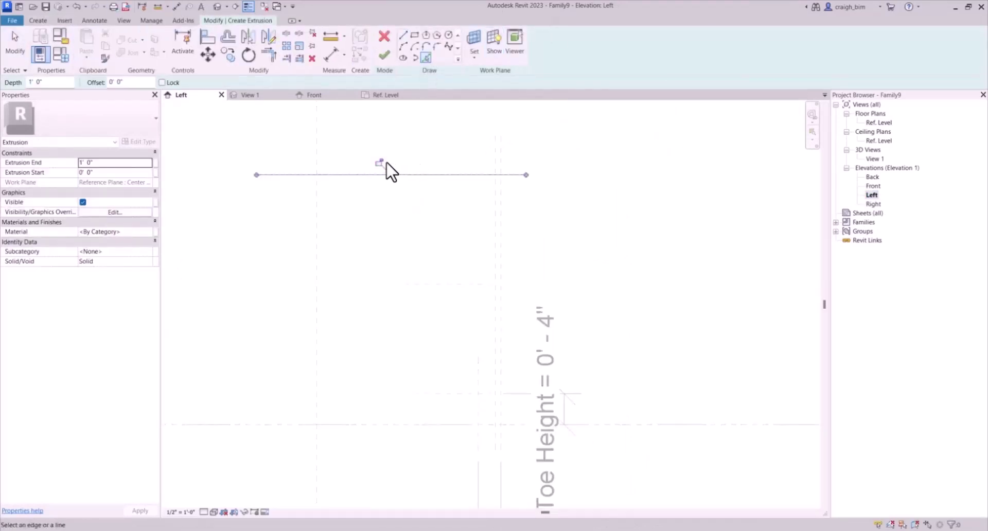
click(318, 217)
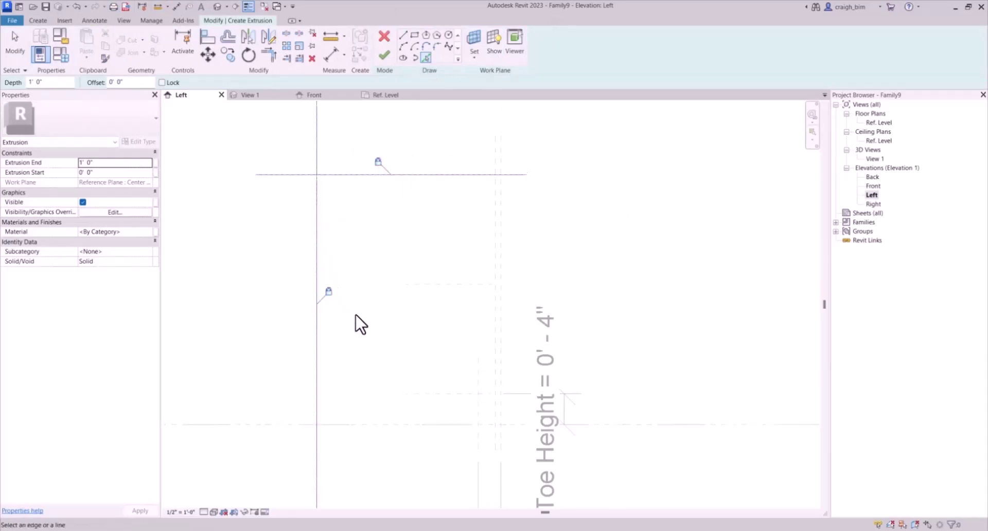
click(415, 426)
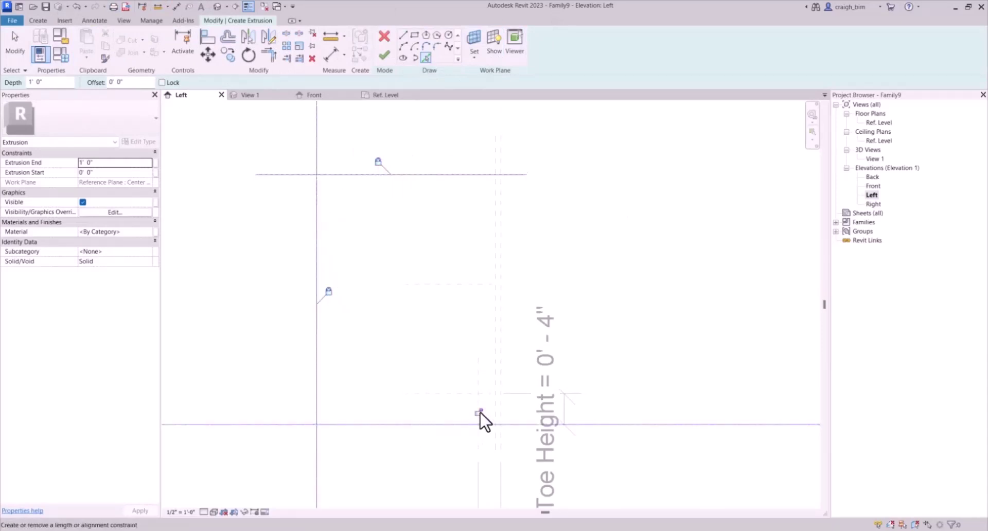
click(477, 384)
click(466, 394)
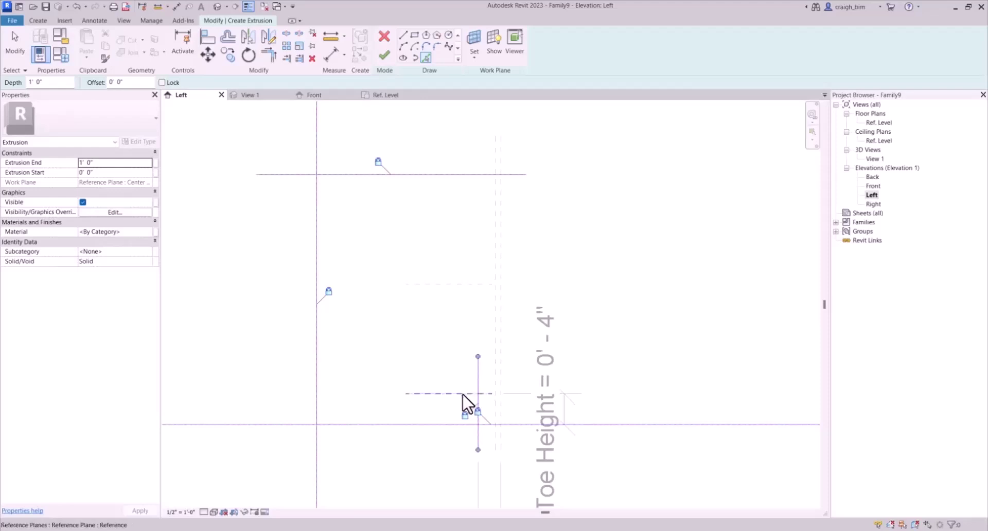
click(496, 379)
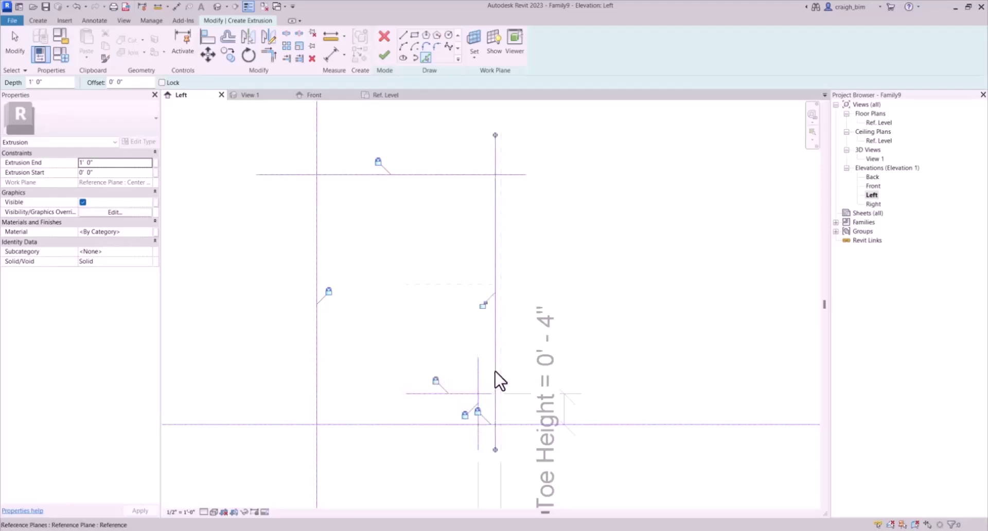
- Trim the sketch lines to corners at the top front and around the toe-kick notch
key(t)
key(r)
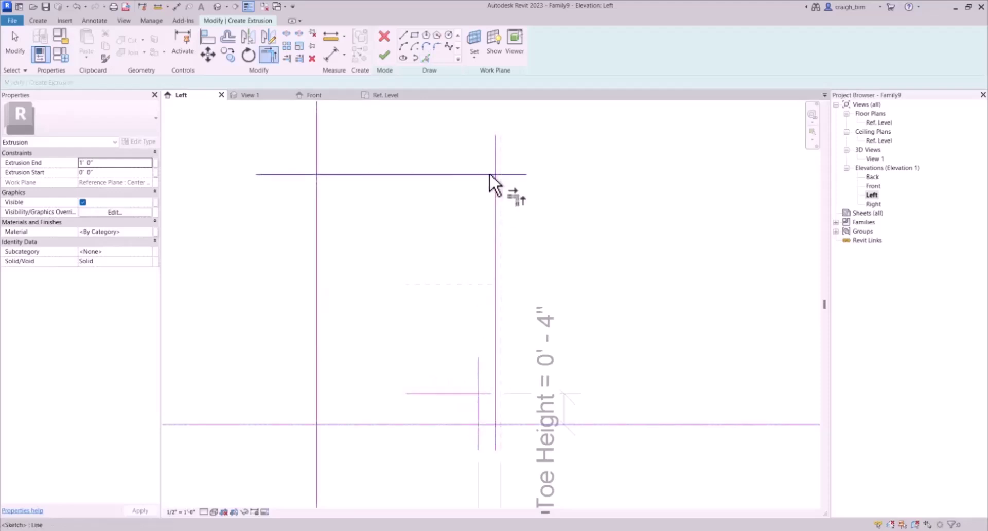
click(494, 184)
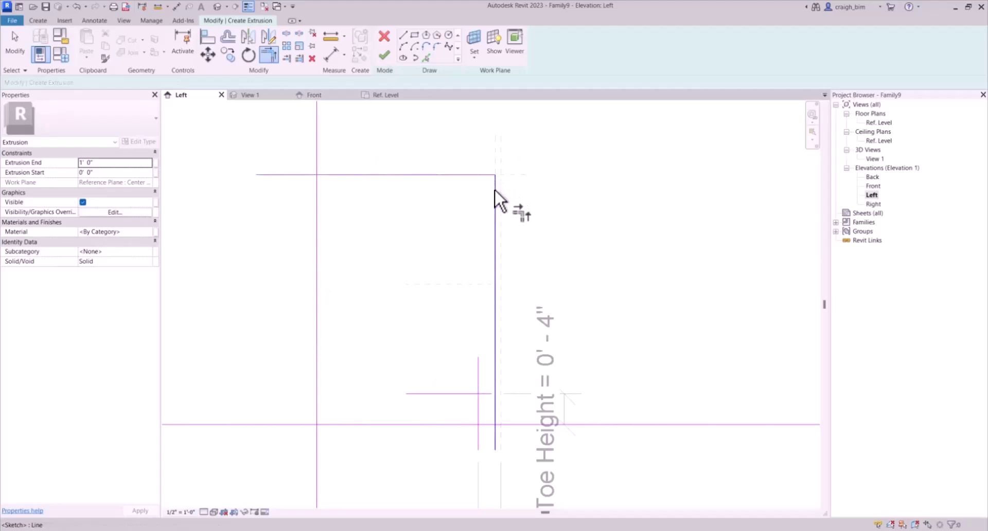
click(487, 393)
click(478, 408)
click(478, 413)
click(465, 425)
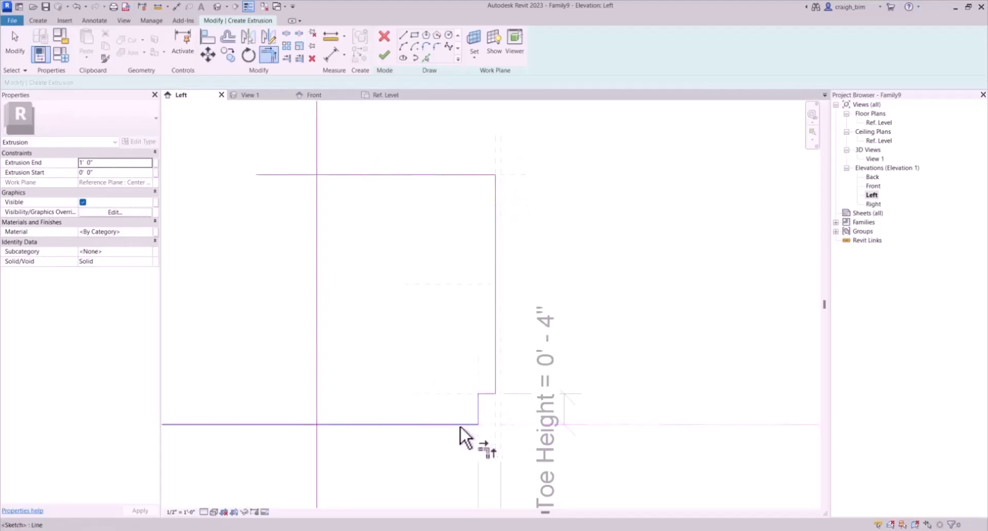
- Trim the two back corners to close the cabinet side profile and finish the extrusion sketch
click(460, 424)
click(319, 418)
click(317, 221)
click(344, 175)
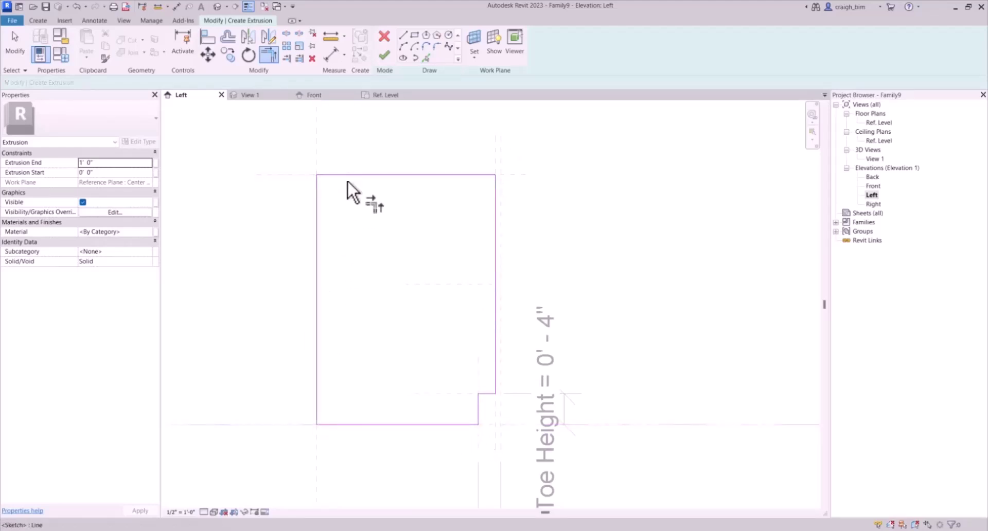
scroll(360, 237, down, 2)
key(Escape)
scroll(434, 287, up, 2)
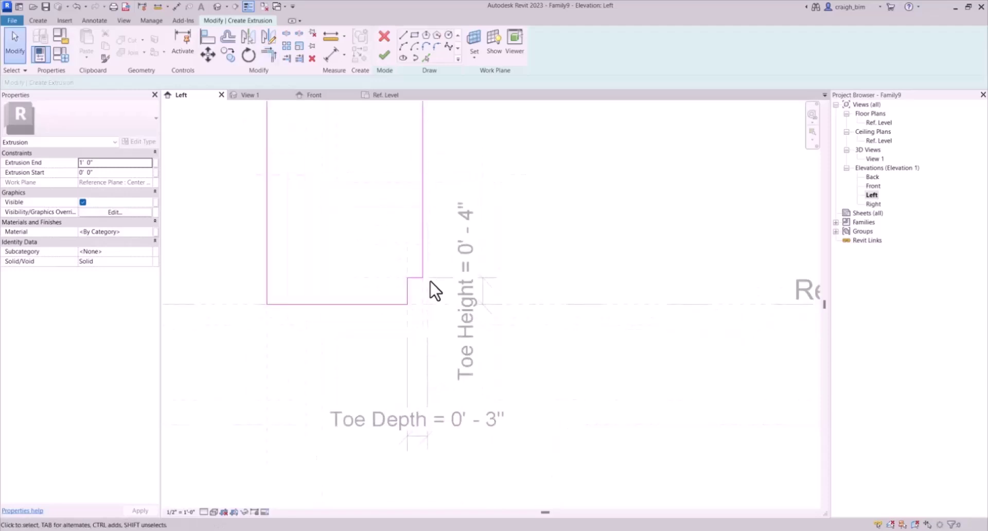
click(385, 55)
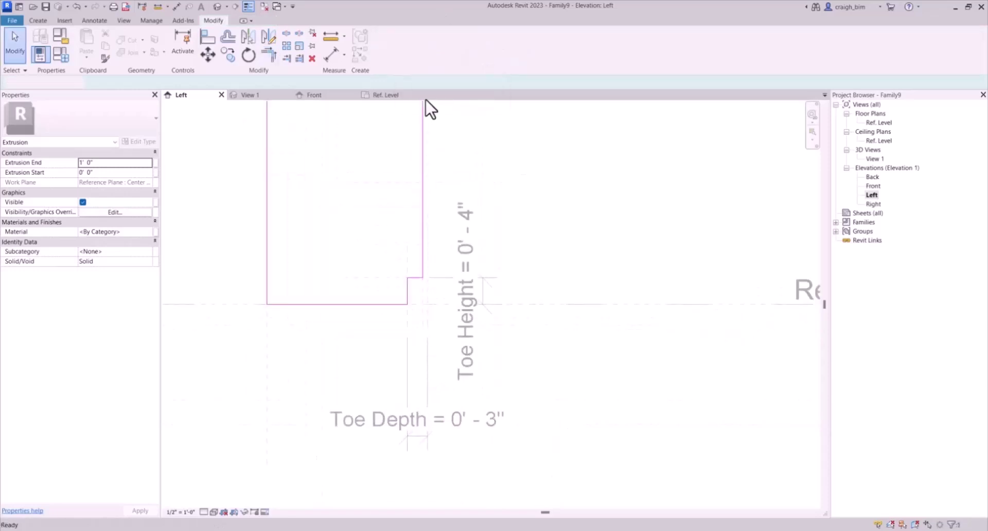
- In the Ref. Level plan, align the extrusion's two side faces to the right and left Width reference planes
double_click(878, 123)
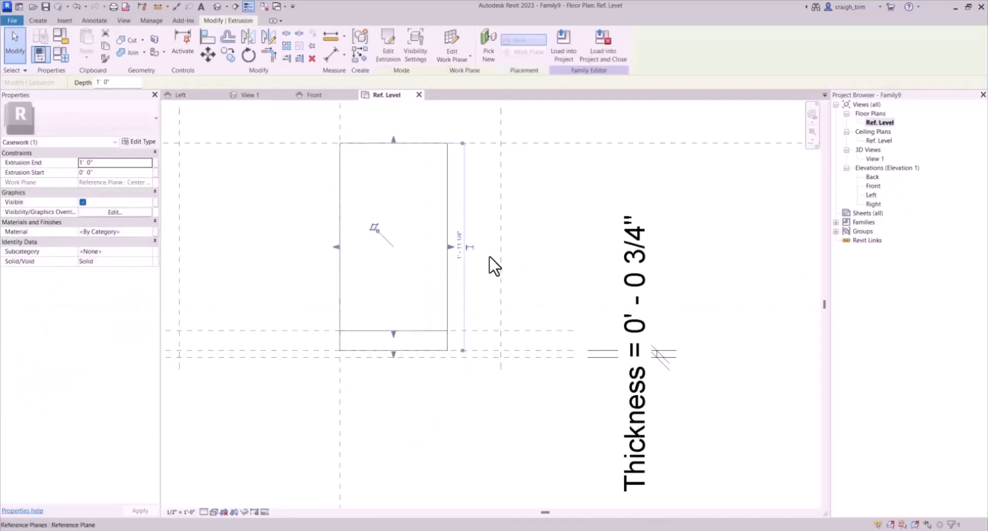
key(a)
key(l)
click(500, 303)
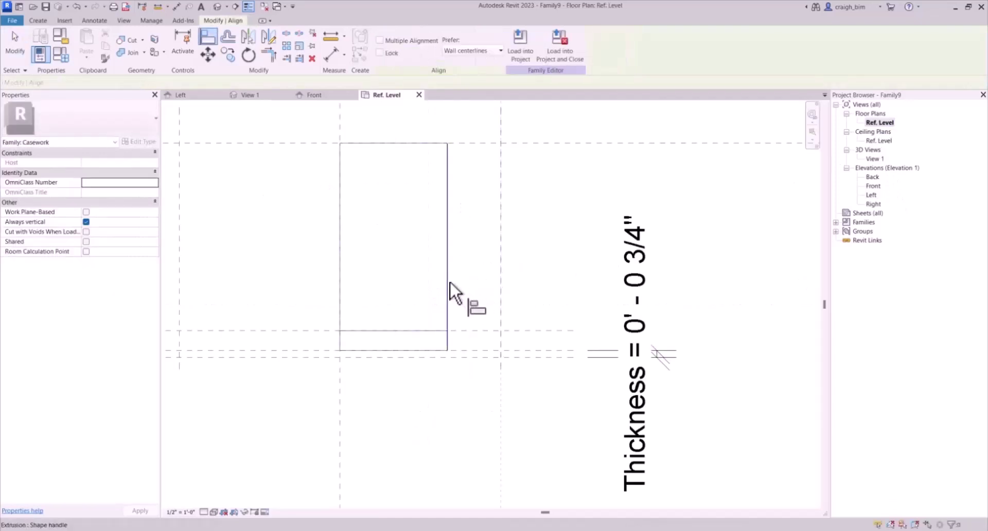
click(447, 280)
scroll(586, 280, down, 3)
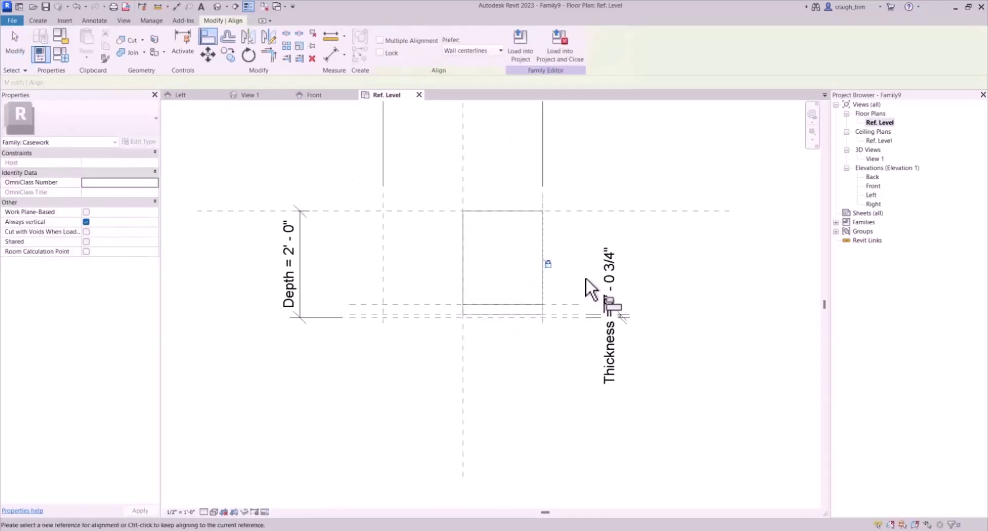
click(384, 256)
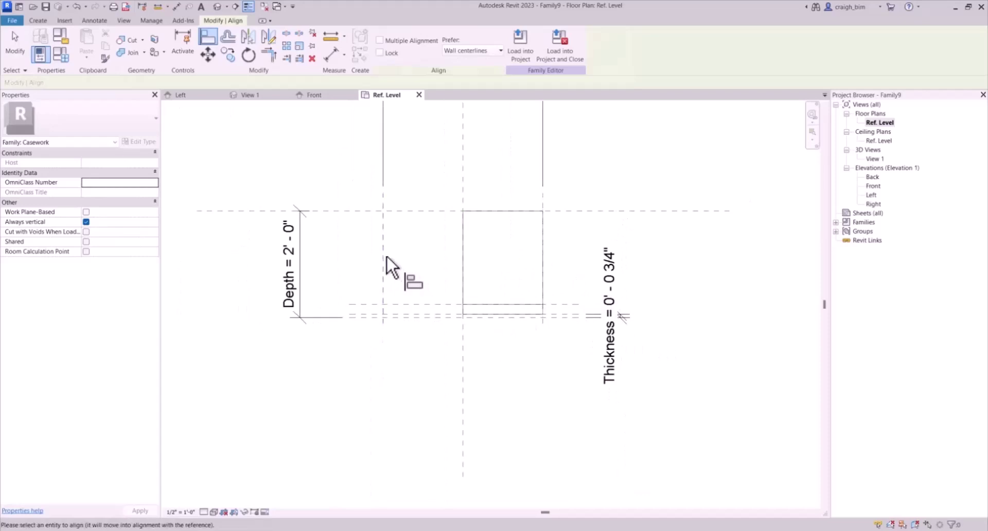
click(463, 239)
key(Escape)
key(Escape)
scroll(397, 298, down, 2)
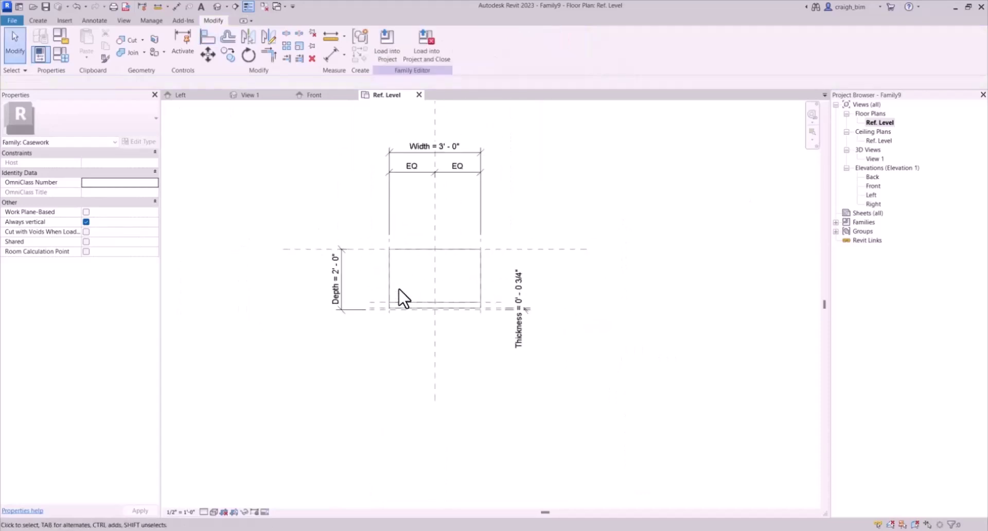
- Examine the Width and Depth dimensions in plan and the Height dimension in the Front elevation
click(414, 155)
key(Escape)
click(344, 283)
key(Escape)
double_click(873, 185)
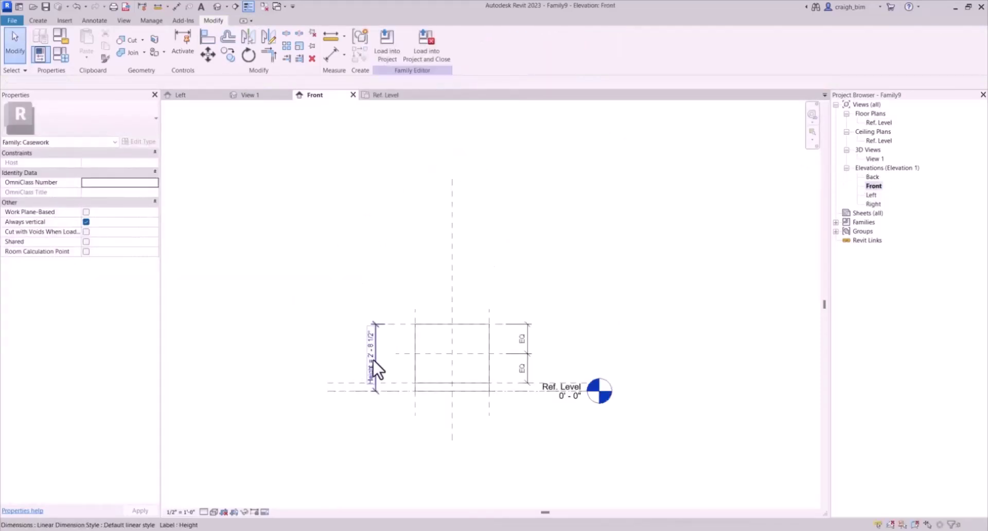
click(388, 350)
key(Escape)
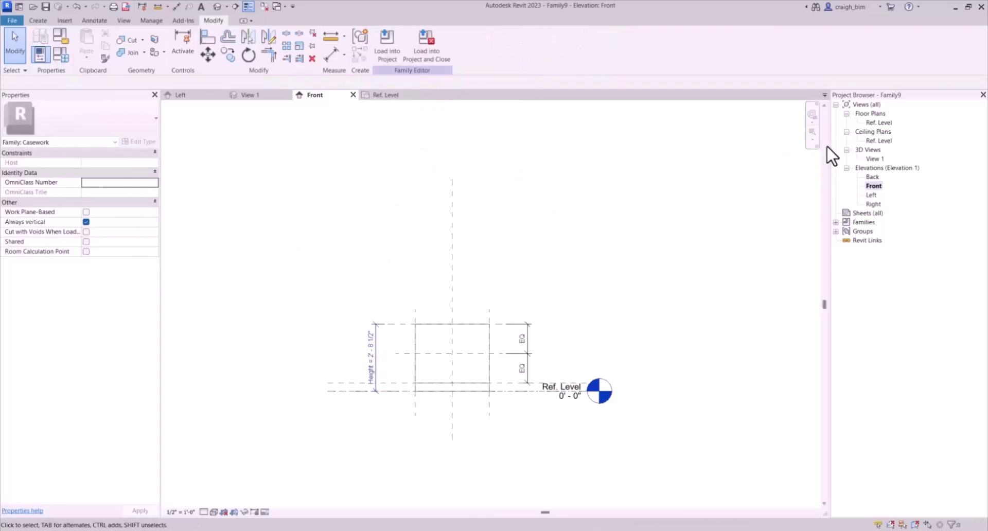
- In the Ref. Level plan, set the right-hand reference plane's Is Reference to Right and name it Right
double_click(870, 122)
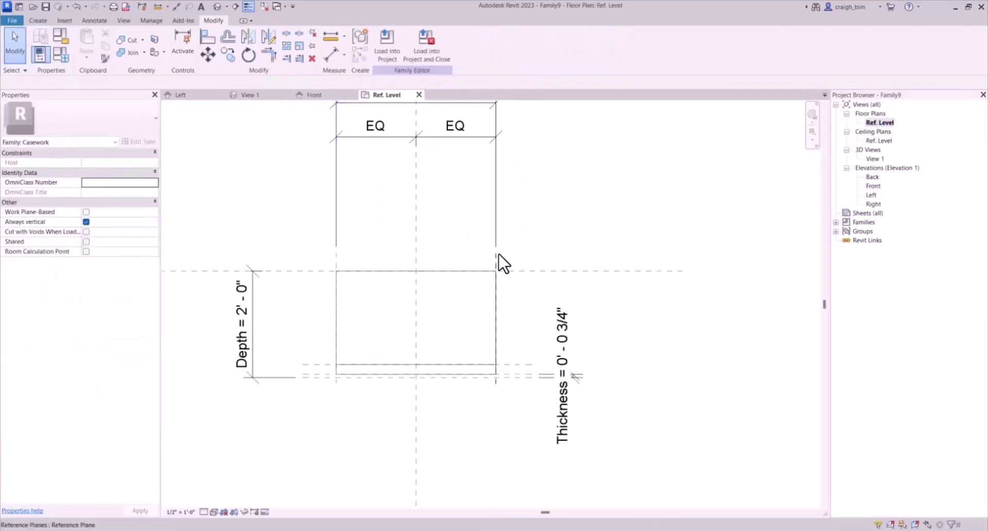
click(495, 266)
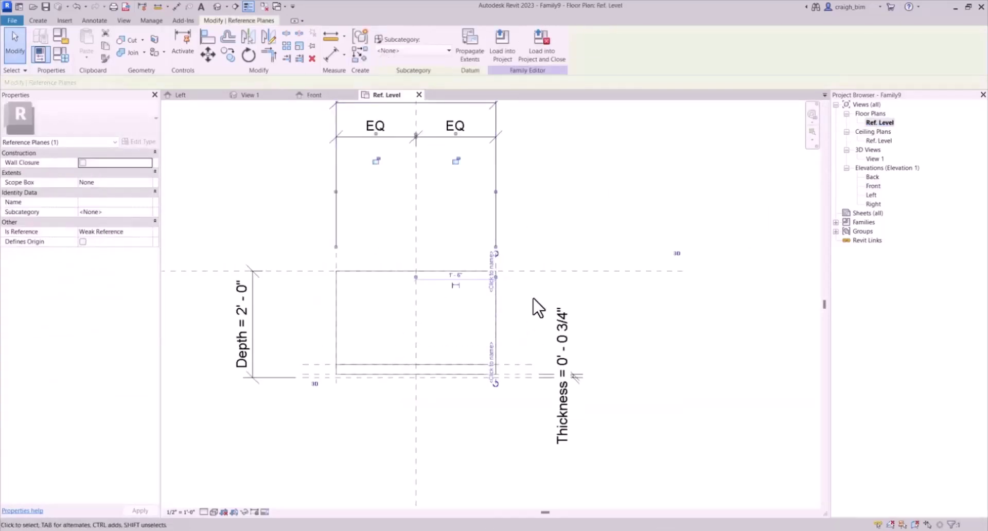
click(146, 232)
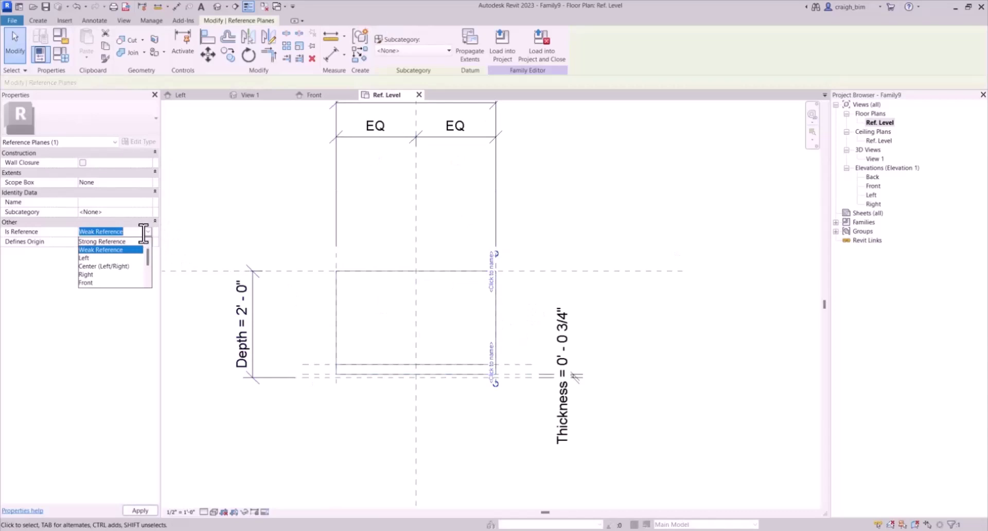
click(102, 276)
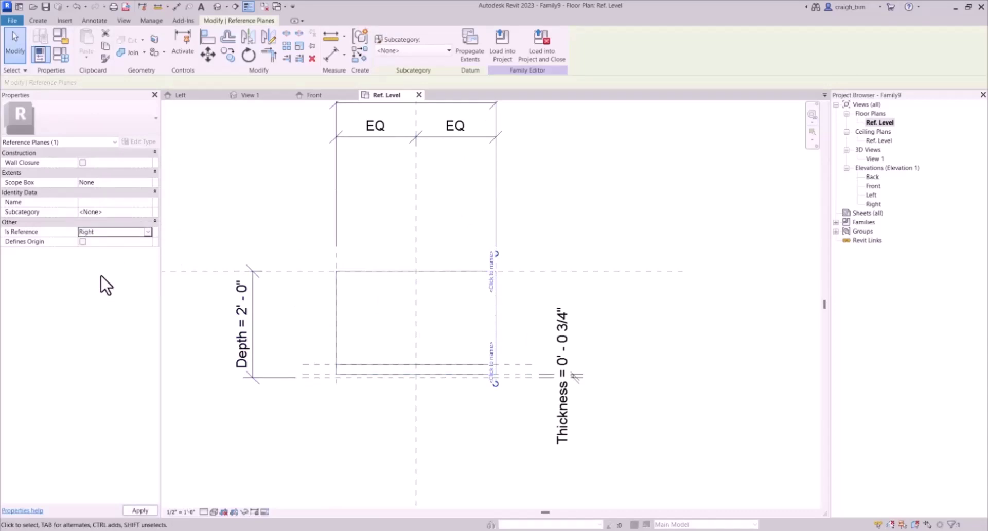
click(113, 202)
text(Right)
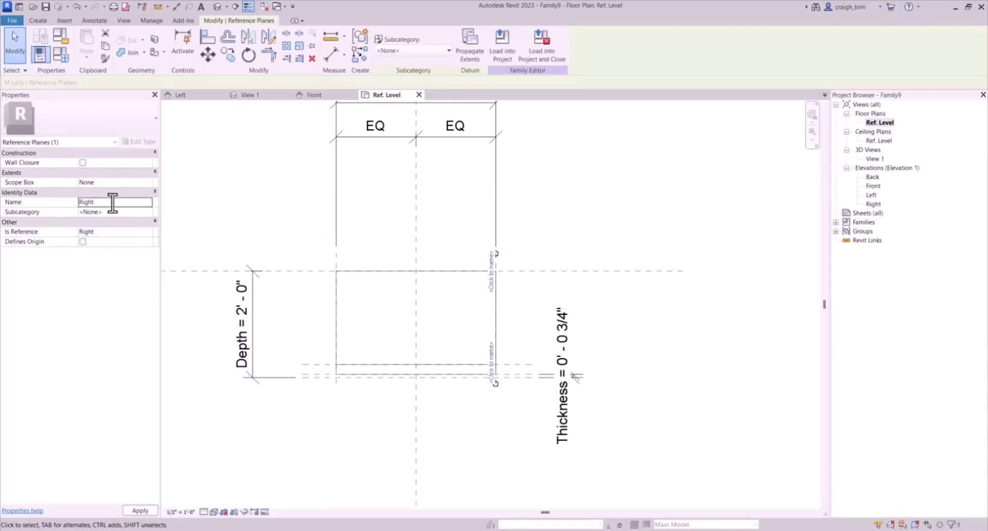
- Name the left-hand reference plane Left and set its Is Reference to Left
click(335, 268)
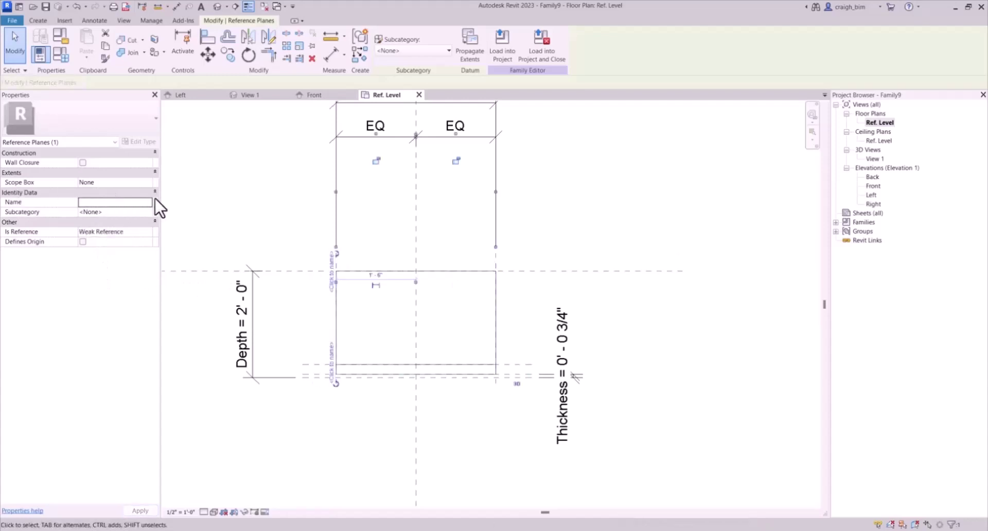
click(131, 204)
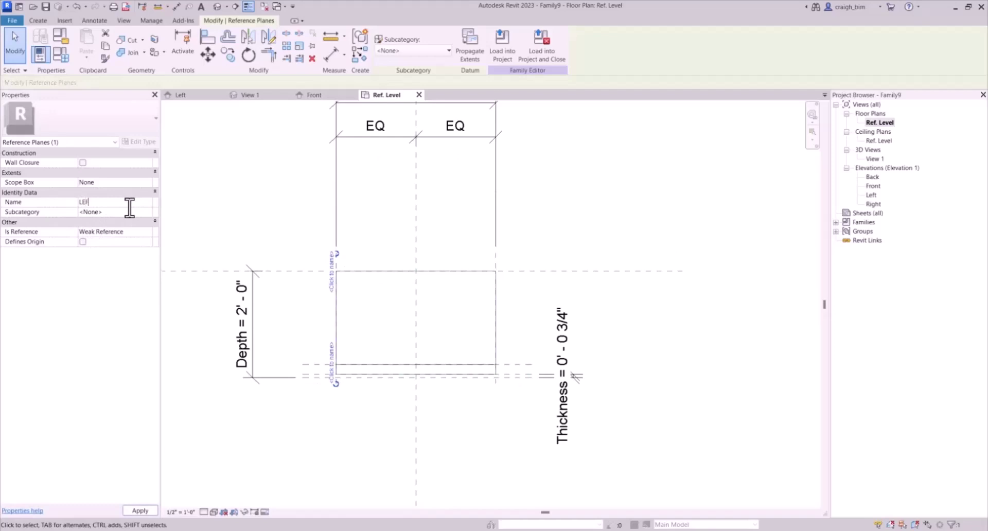
text(Left)
key(Tab)
key(Tab)
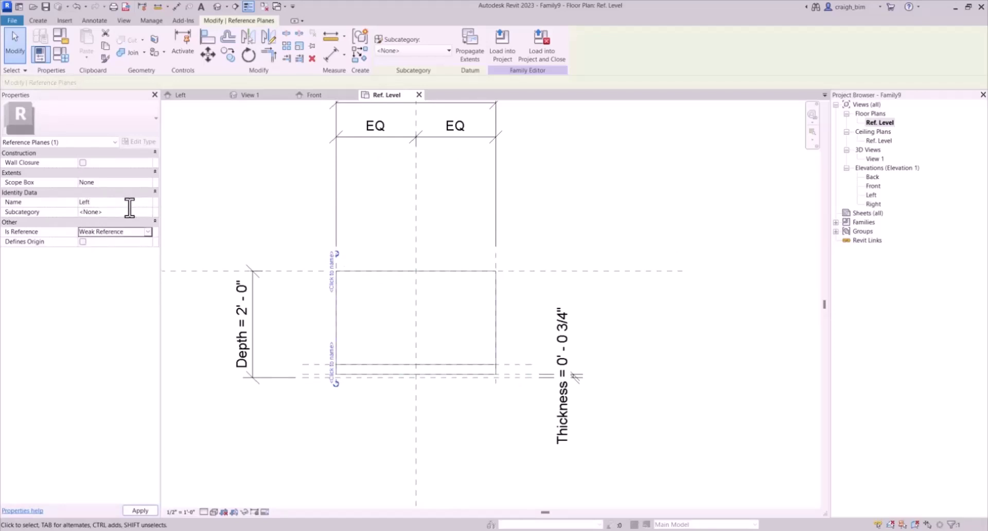
text(Left)
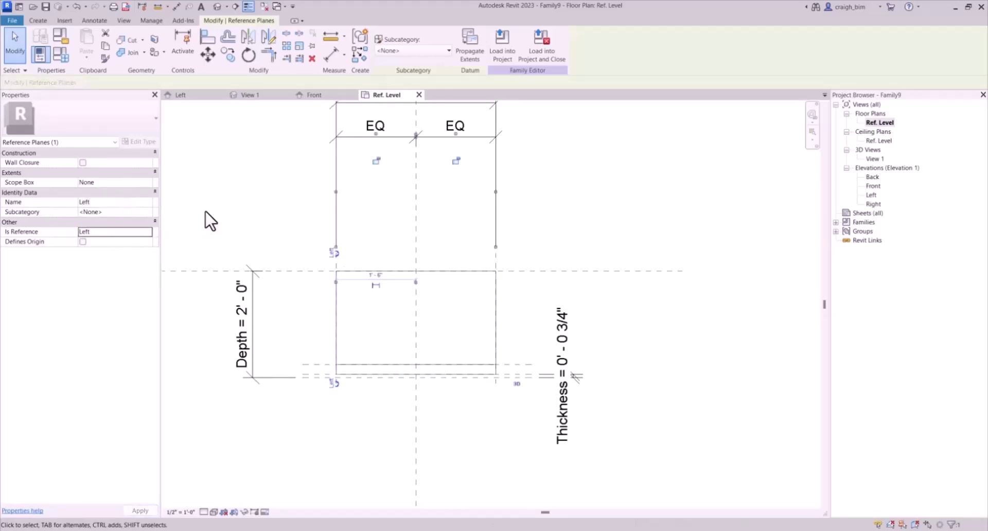
click(212, 220)
- Shorten the Center (Left/Right) and Center (Front/Back) reference planes so their ends sit close around the cabinet outline
click(418, 258)
scroll(457, 298, down, 3)
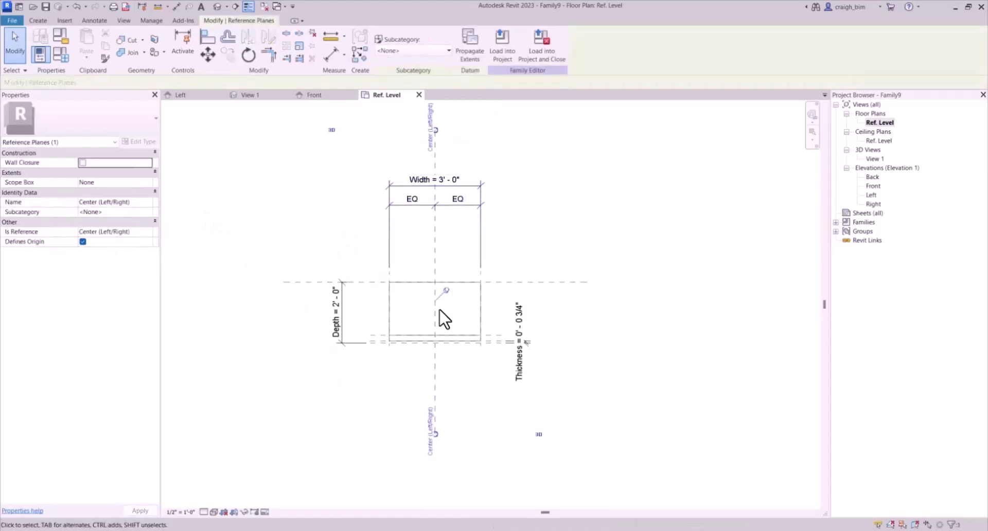
drag(441, 136, 456, 270)
scroll(432, 452, up, 2)
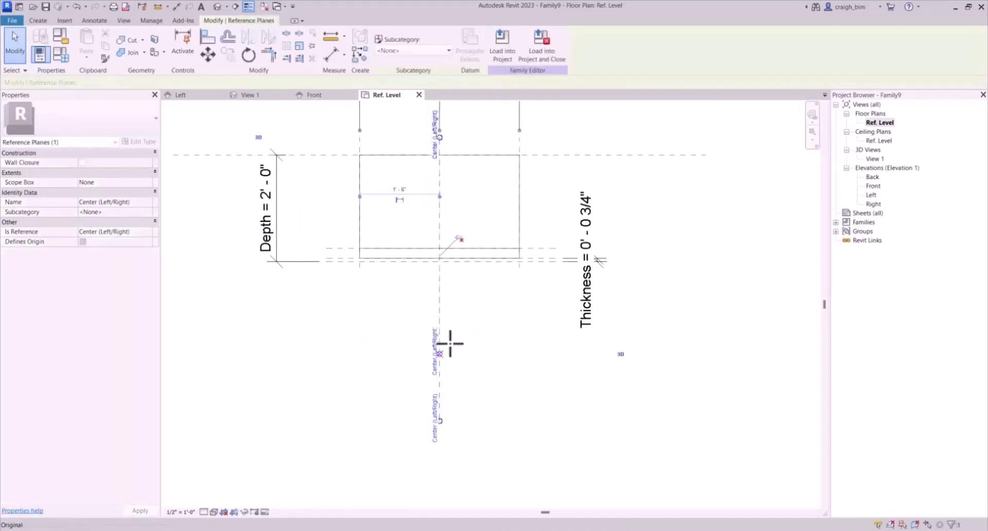
click(587, 155)
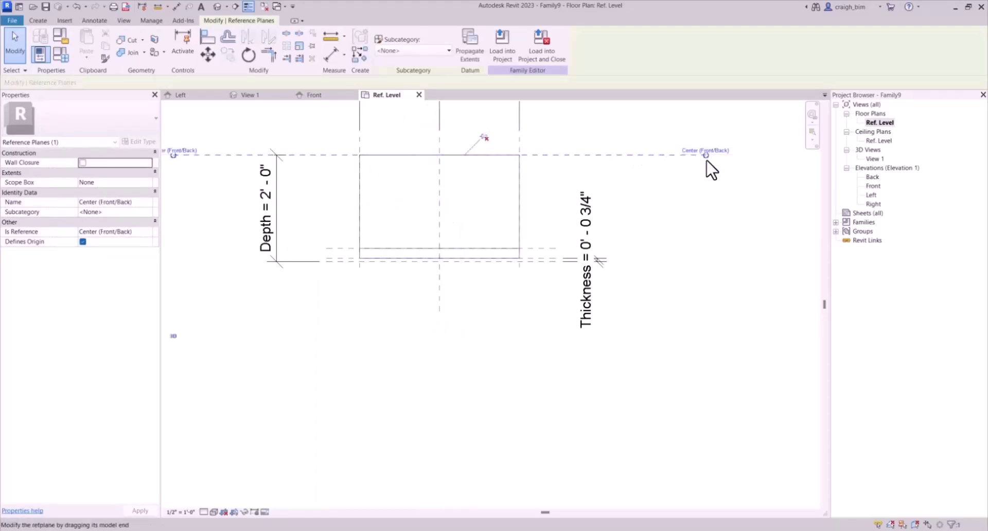
drag(705, 157, 555, 157)
middle_drag(556, 209, 715, 262)
drag(325, 207, 480, 178)
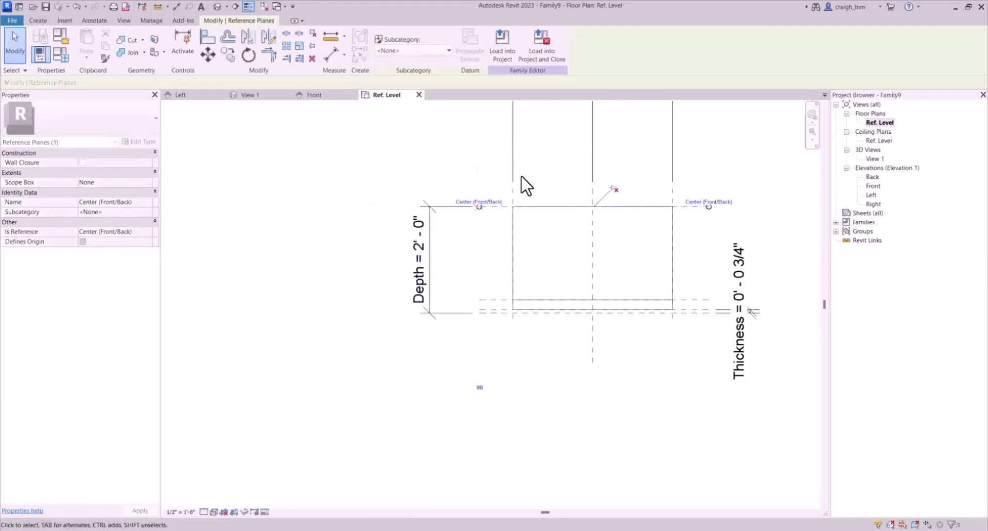
scroll(366, 455, down, 1)
scroll(514, 406, down, 1)
click(514, 406)
- Move the Width and EQ dimension strings closer to the cabinet outline
scroll(514, 406, up, 2)
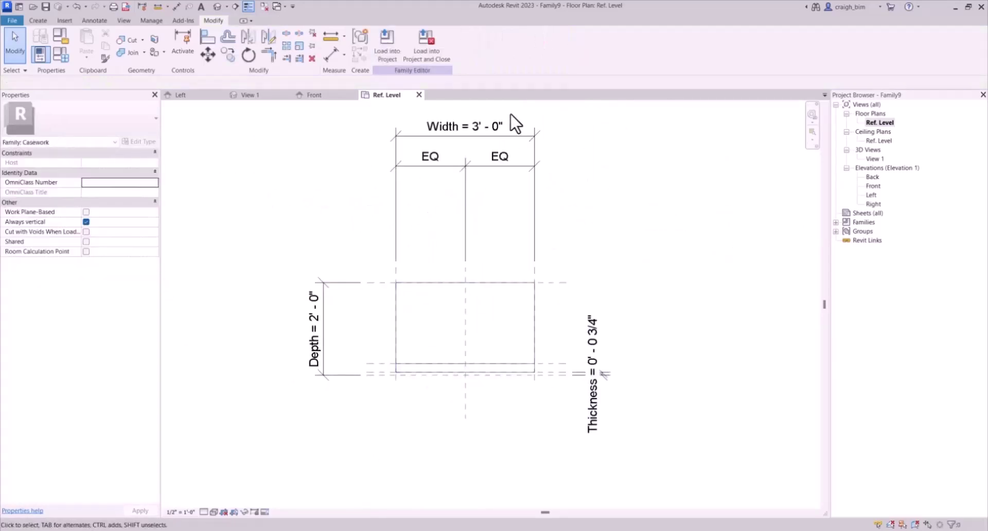
click(505, 165)
click(569, 229)
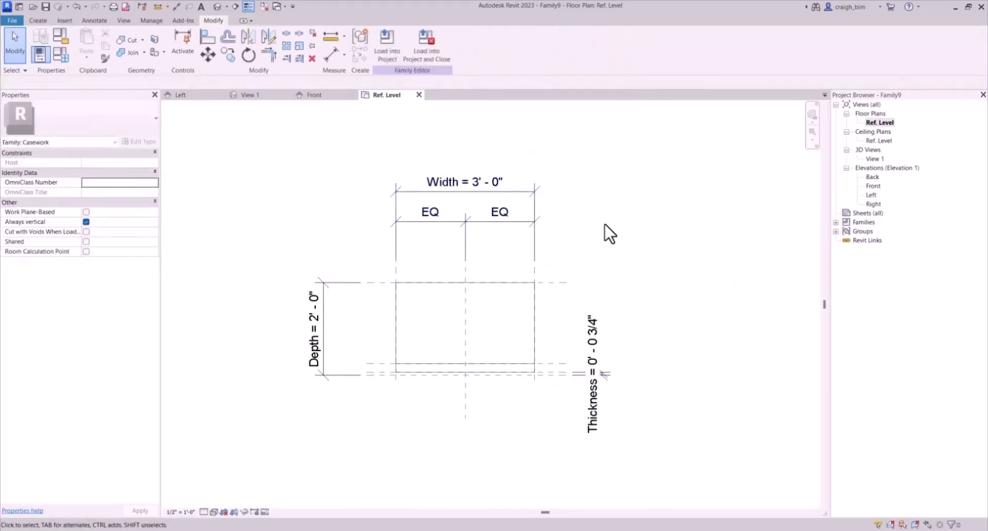
scroll(607, 232, up, 1)
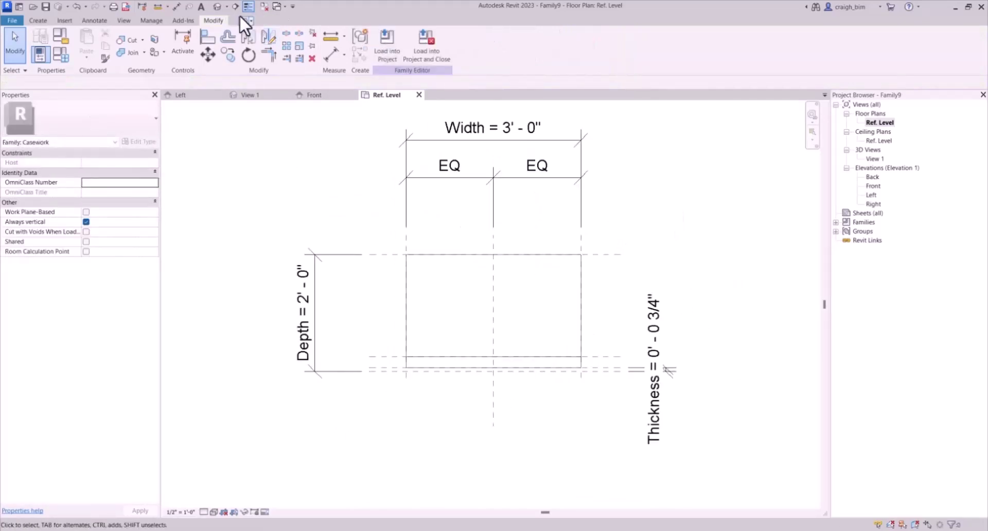
- Inspect the cabinet body in the default 3D view, then return to the Ref. Level plan and review the front reference planes
click(218, 6)
shift+middle_drag(403, 404, 668, 343)
double_click(877, 122)
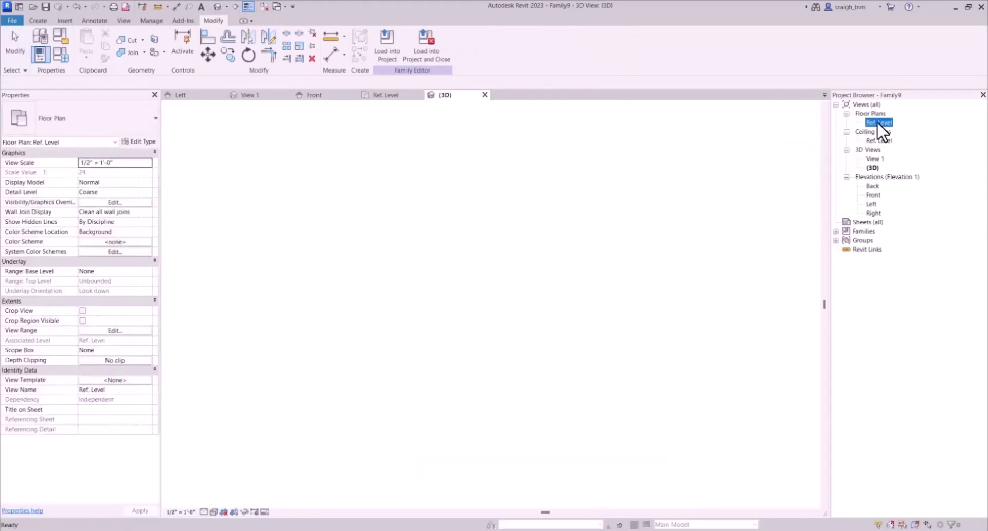
scroll(370, 362, up, 3)
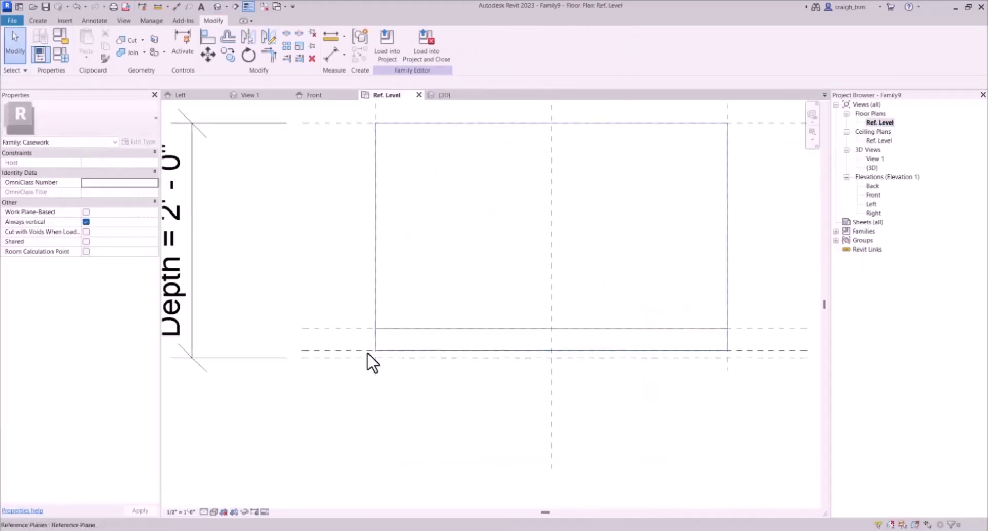
scroll(360, 391, down, 3)
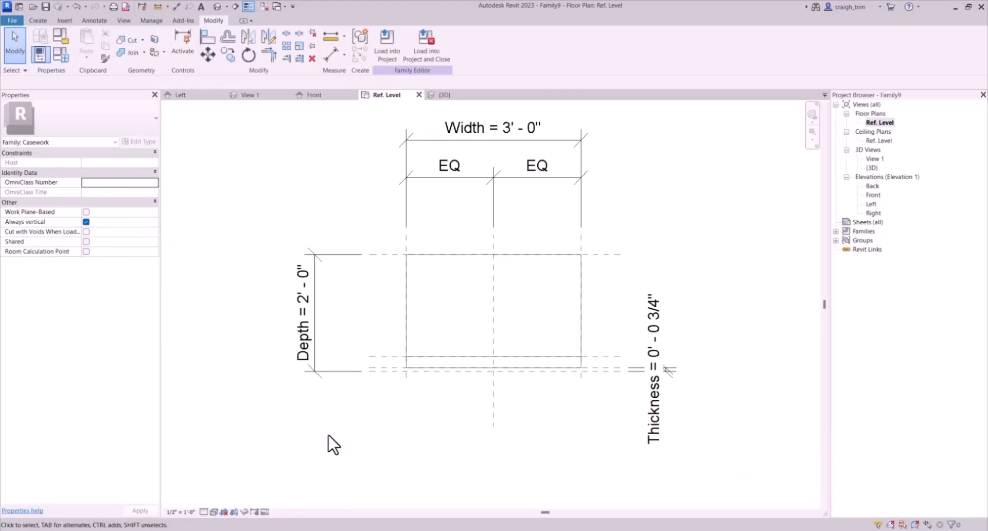
- Save the family in the E003 - Casework folder as Box
click(45, 6)
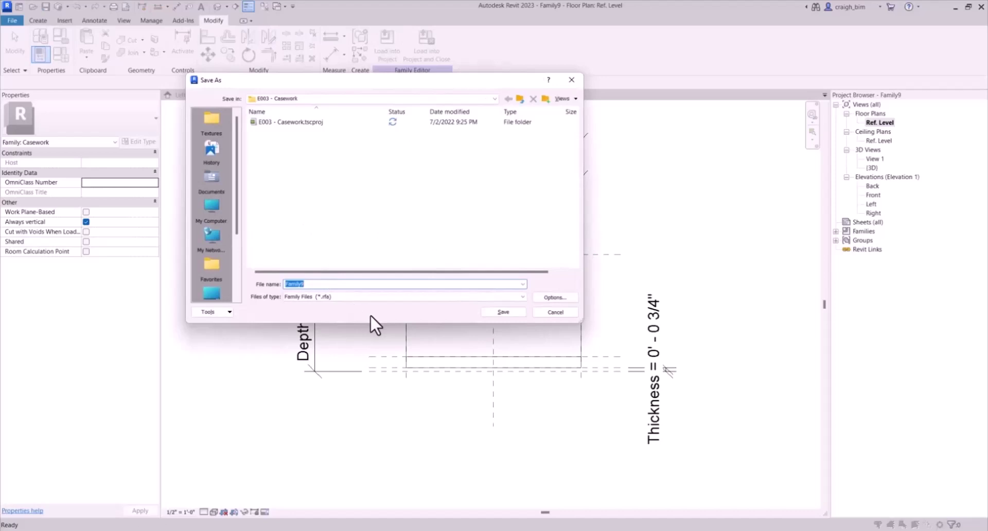
text(Box)
key(Return)
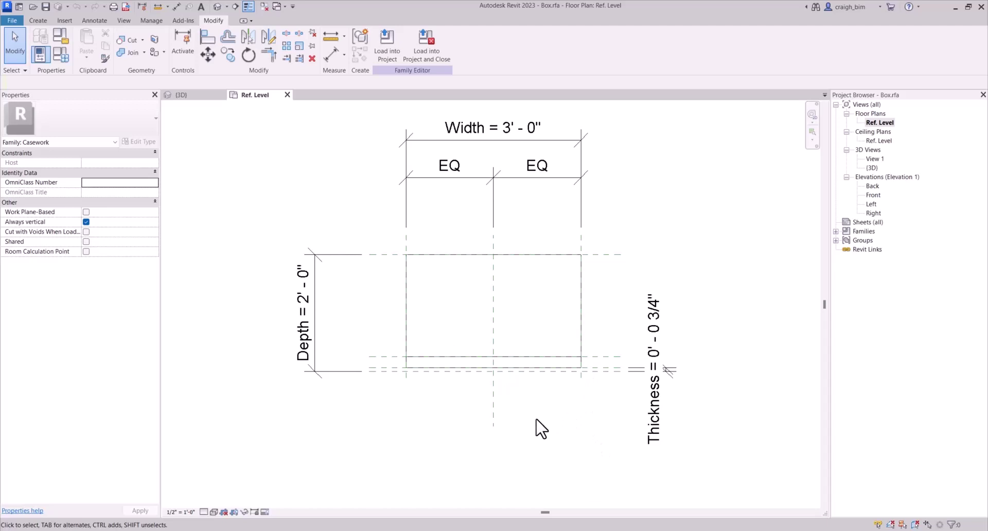
- Delete the cabinet body extrusion, keeping the reference planes and labelled dimensions
click(576, 367)
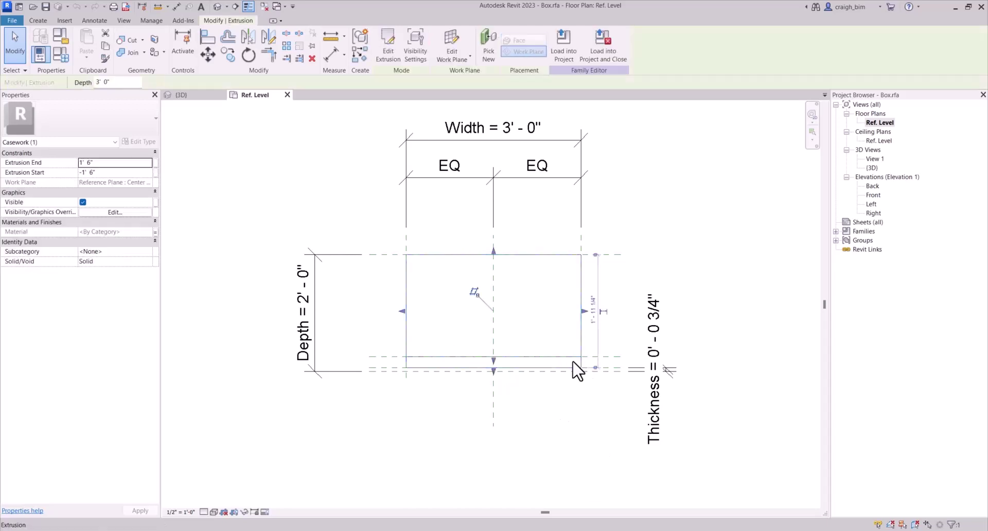
key(Delete)
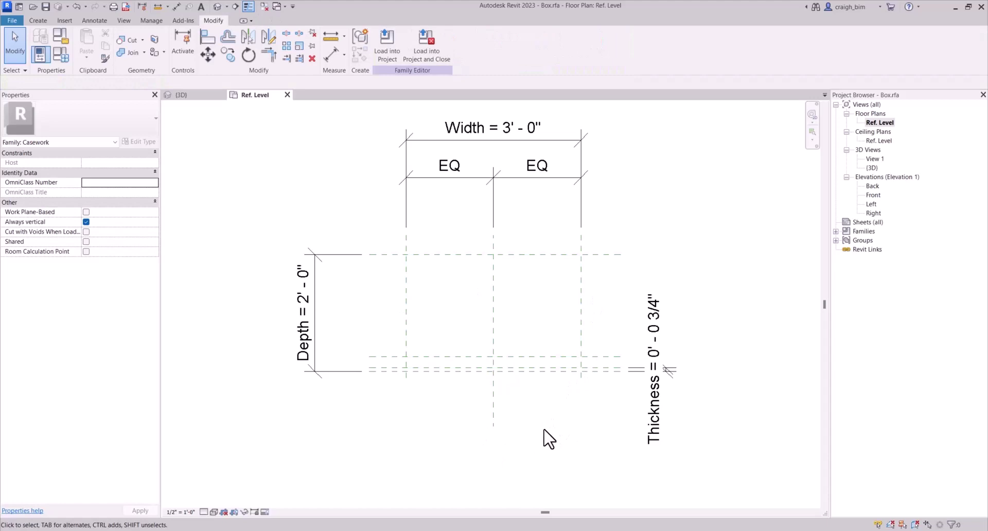
- Name the toe-kick reference plane behind the front planes Toe Front
scroll(550, 366, up, 2)
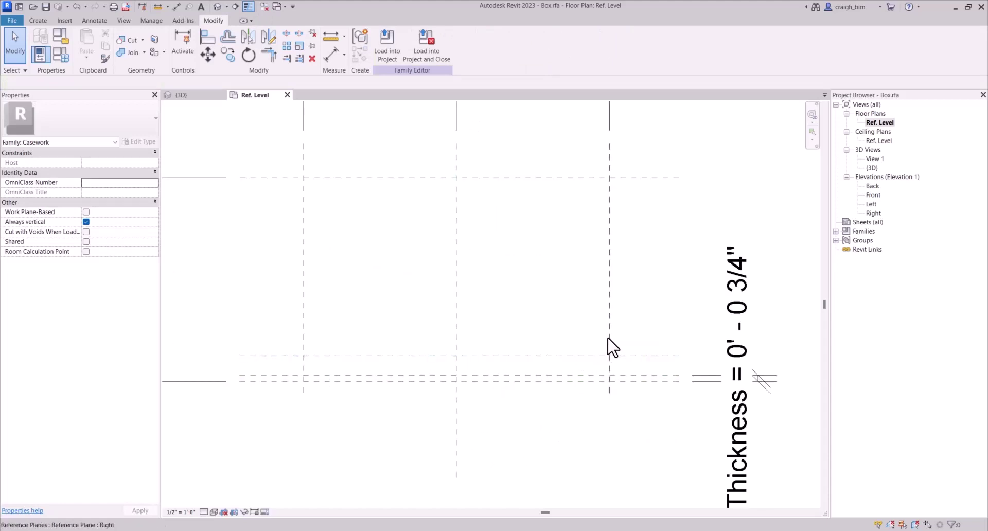
click(597, 355)
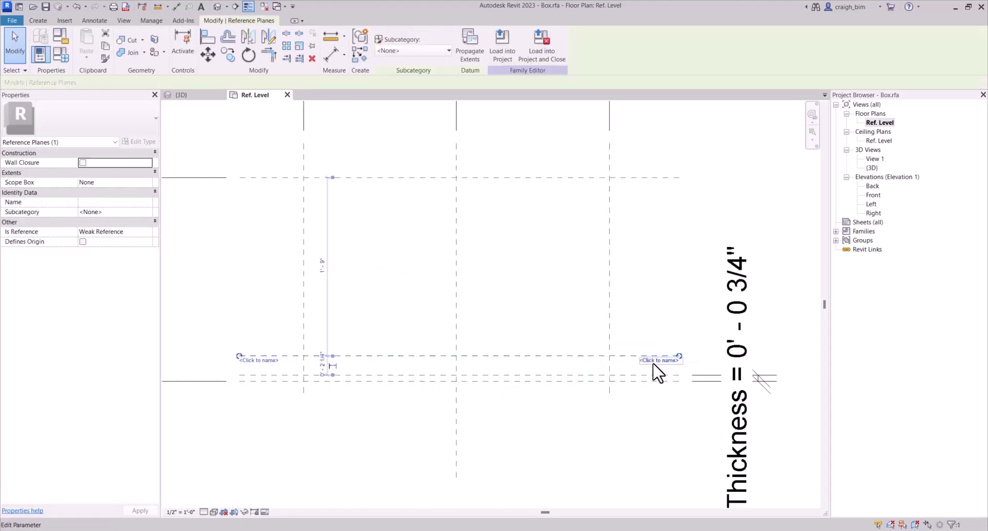
text(Toe Front)
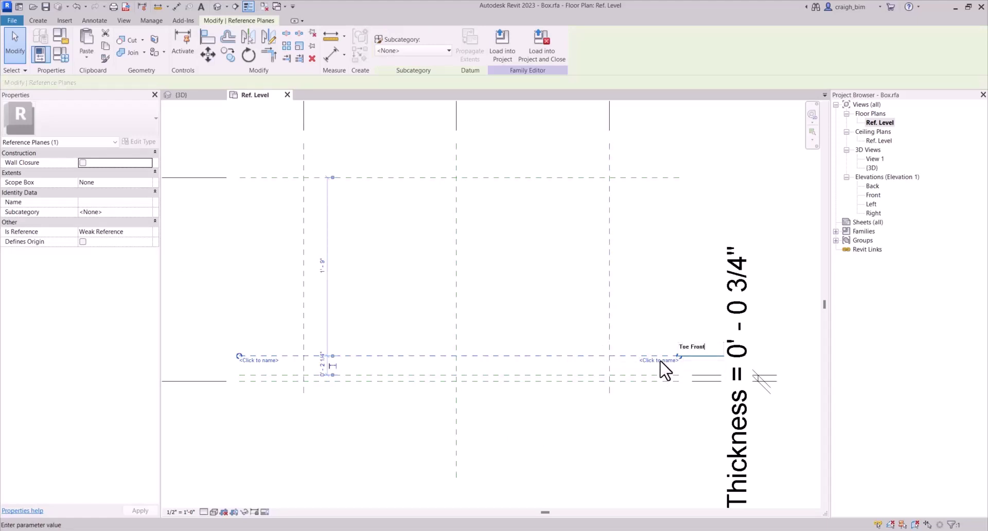
key(Return)
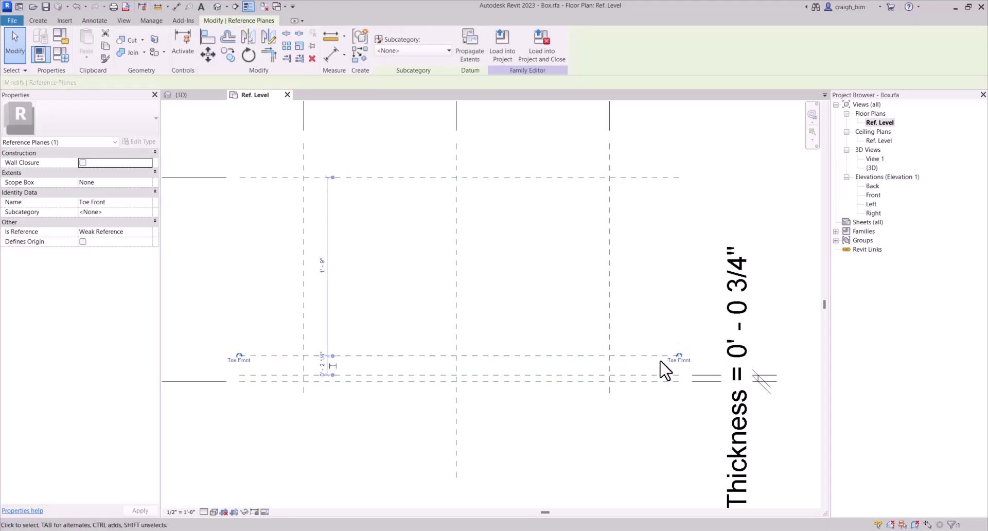
click(514, 155)
scroll(496, 297, down, 3)
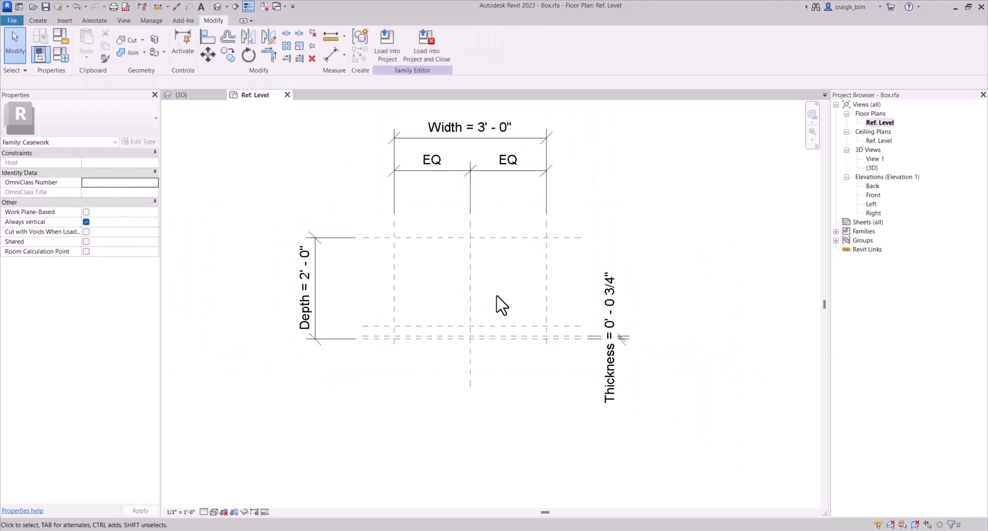
- In the Left elevation, delete the unnamed horizontal reference plane between the toe-height plane and the cabinet's top plane
double_click(872, 205)
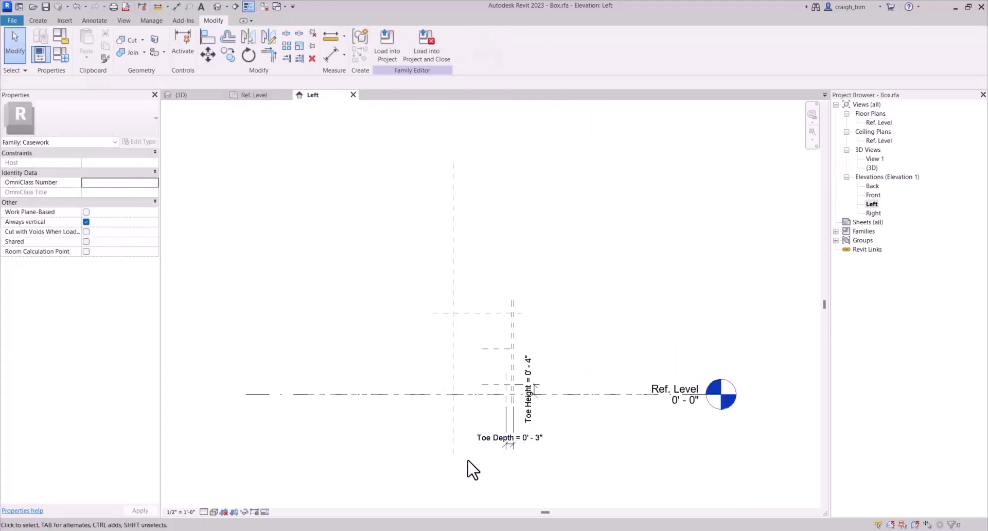
scroll(504, 438, up, 3)
click(498, 383)
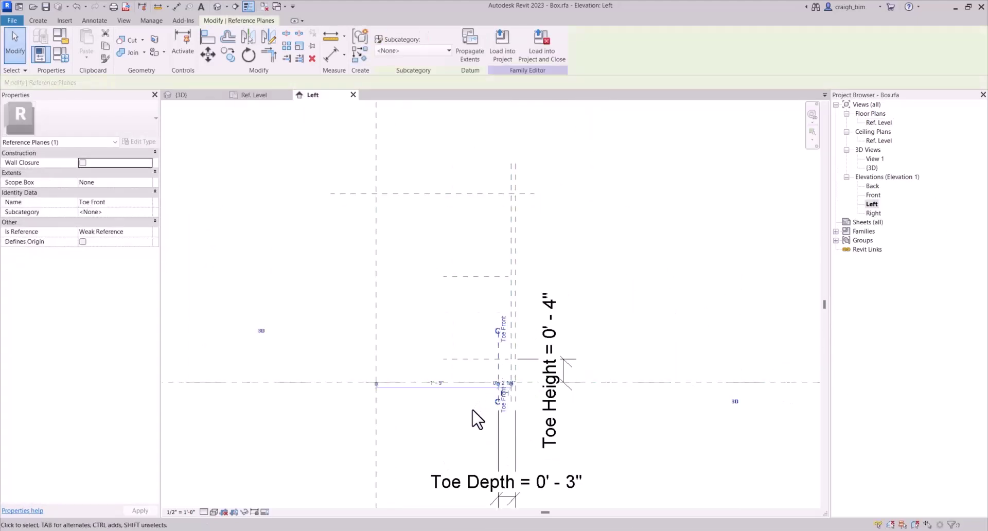
click(458, 429)
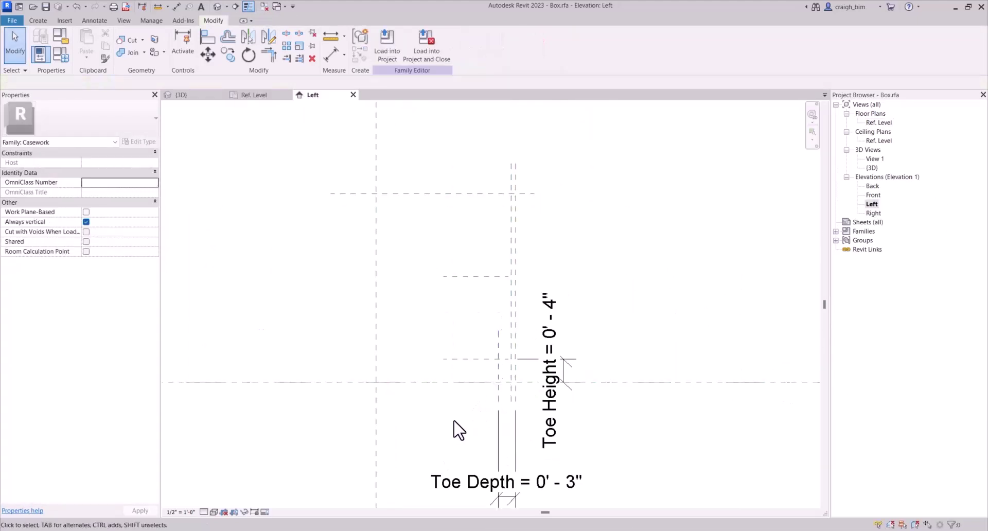
click(484, 278)
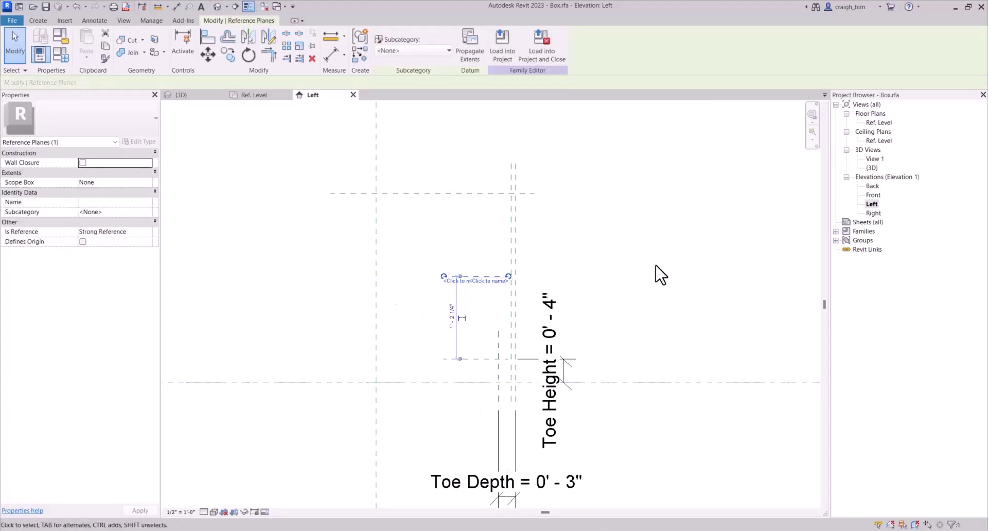
click(624, 266)
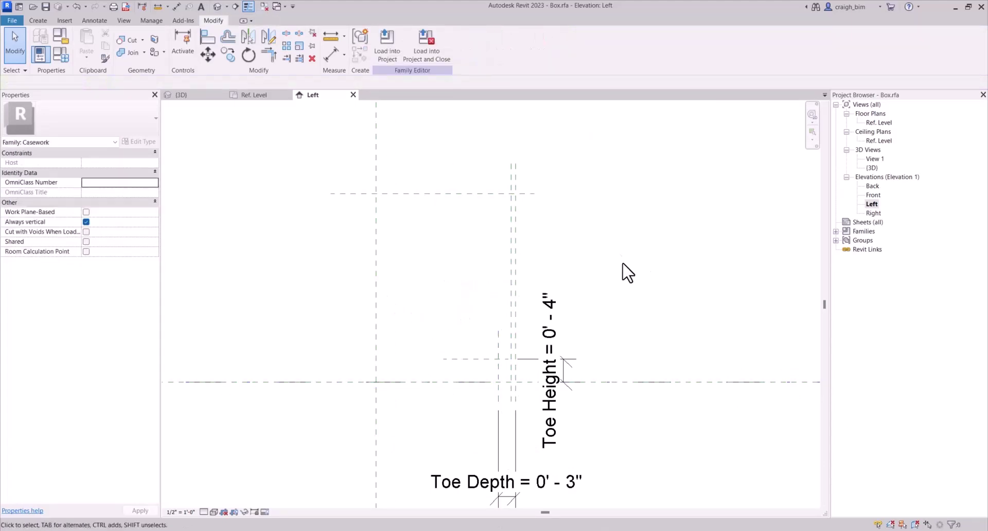
- Set the work plane of the Left elevation to Reference Plane : Left
double_click(877, 123)
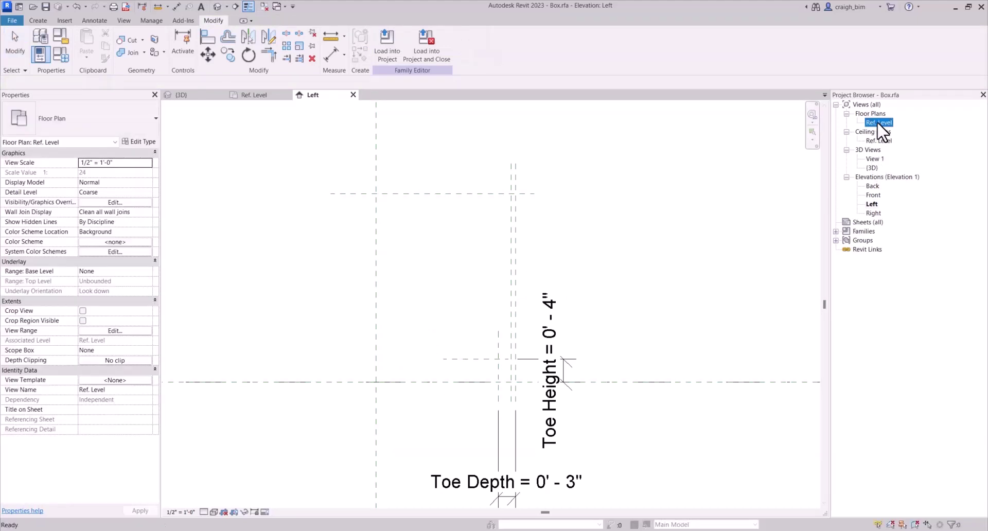
double_click(873, 205)
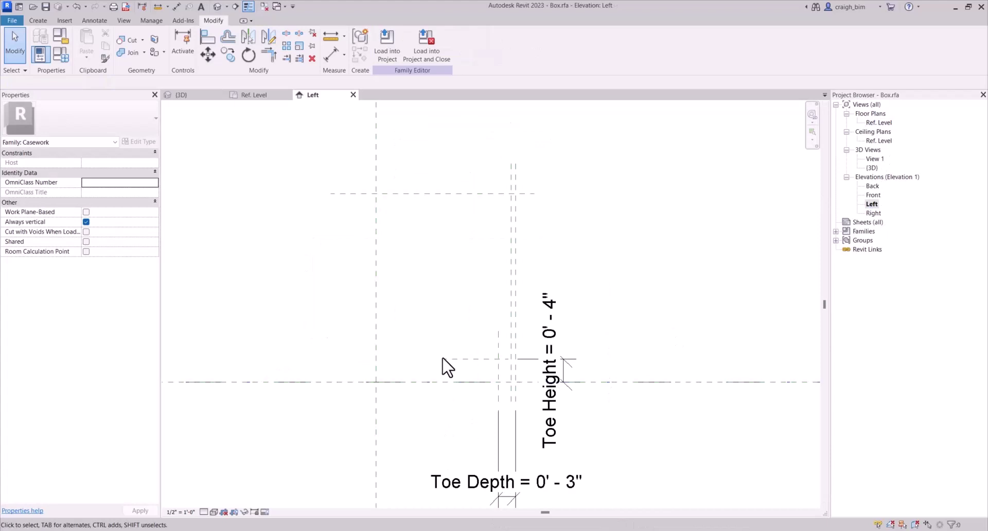
click(38, 20)
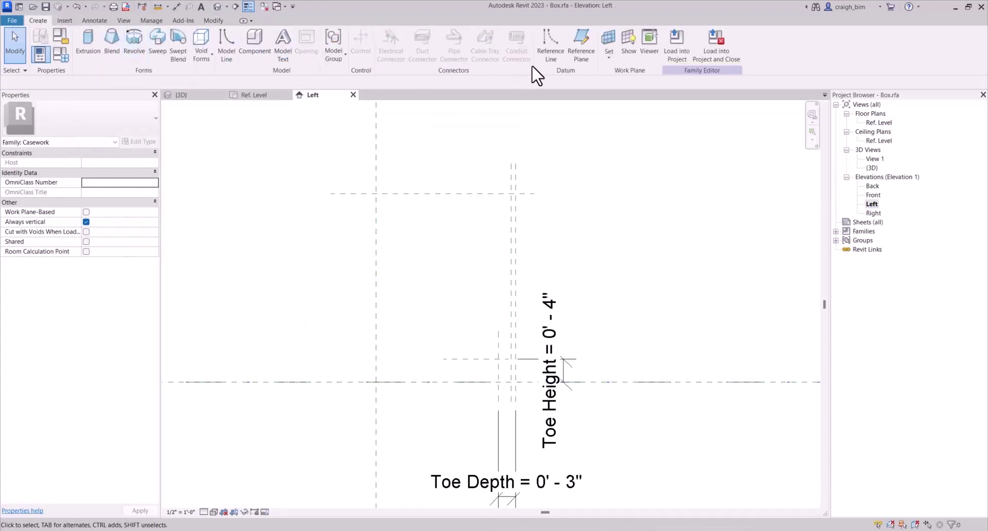
click(608, 58)
click(623, 77)
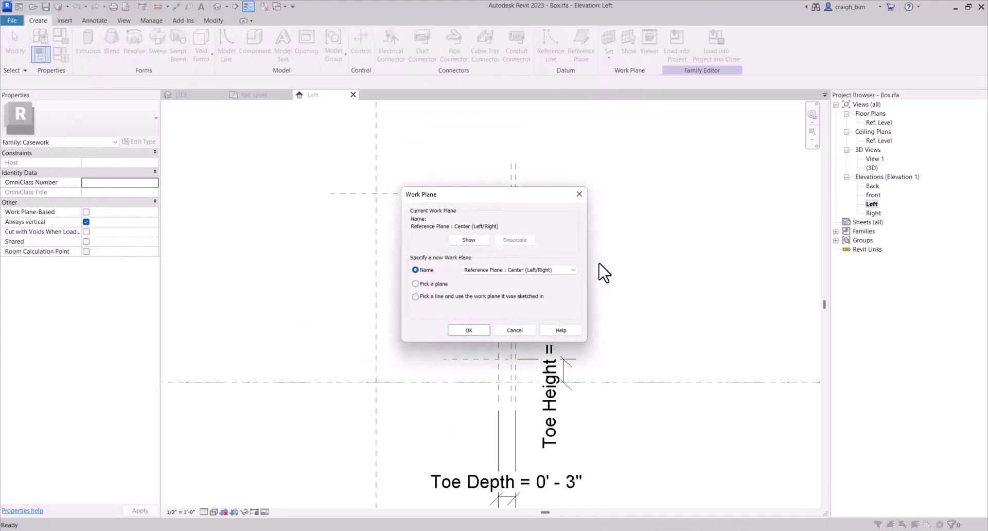
click(560, 269)
click(530, 298)
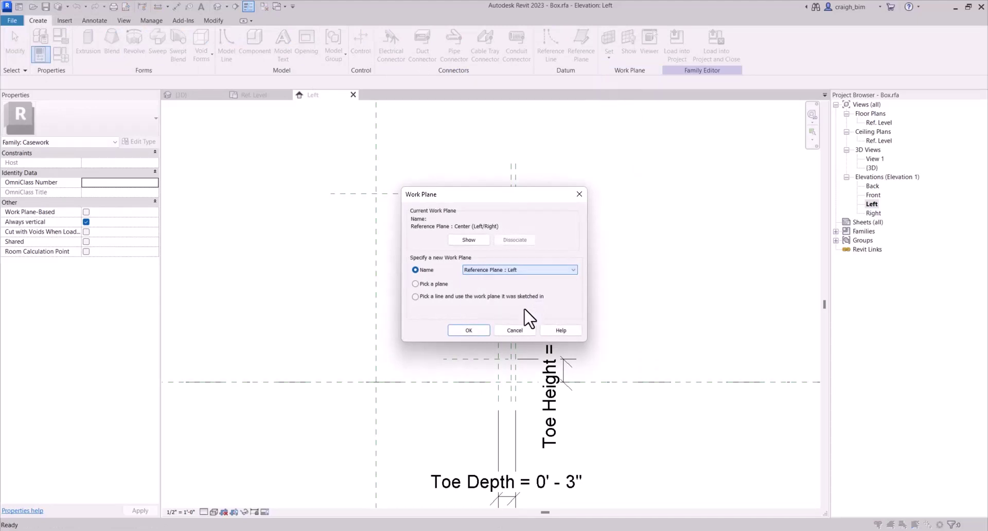
click(473, 330)
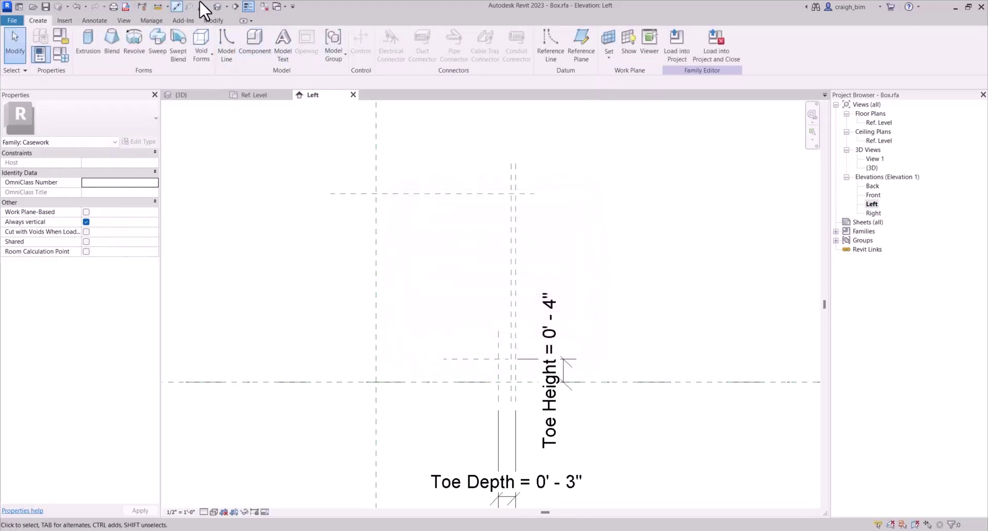
- Start an extrusion and sketch a rectangle bounded by the back, top and outermost front planes and Ref. Level, locking its edges to them
click(225, 42)
click(88, 41)
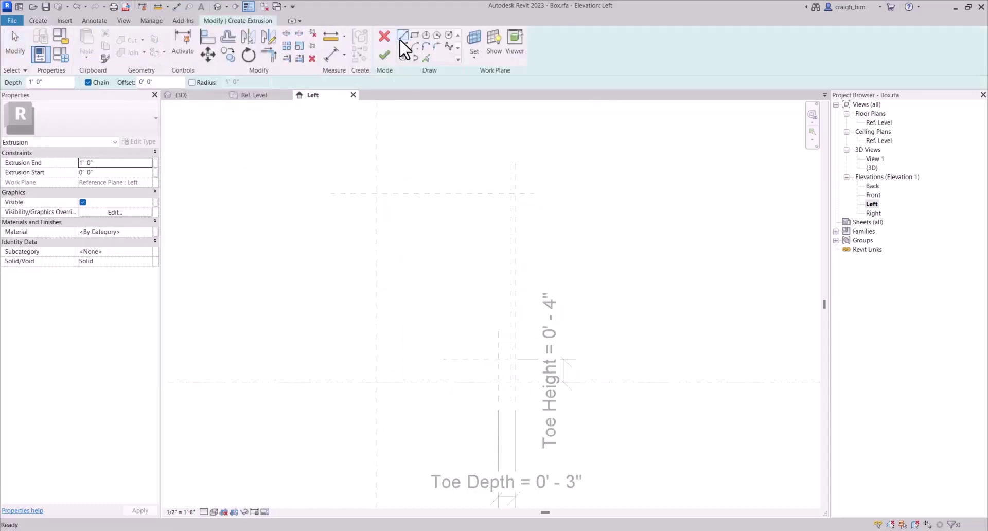
click(376, 194)
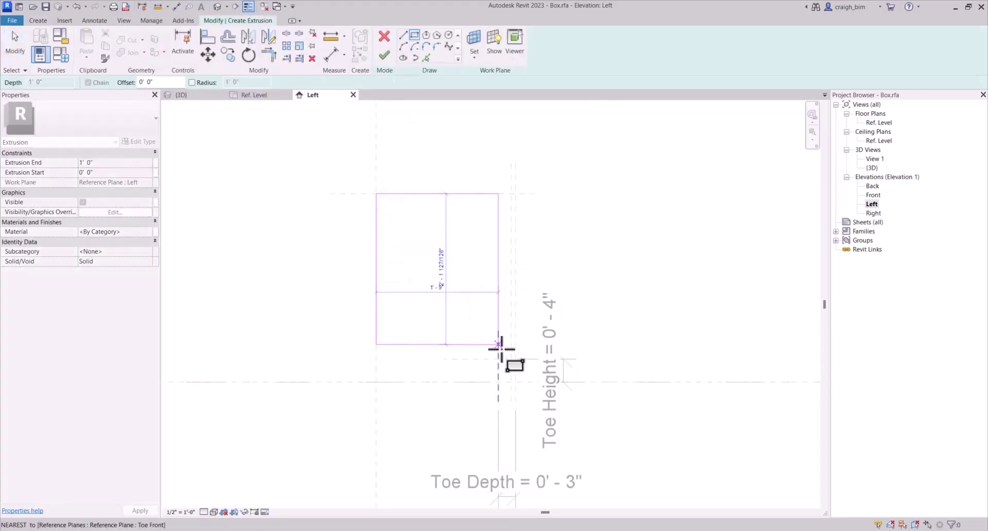
click(514, 381)
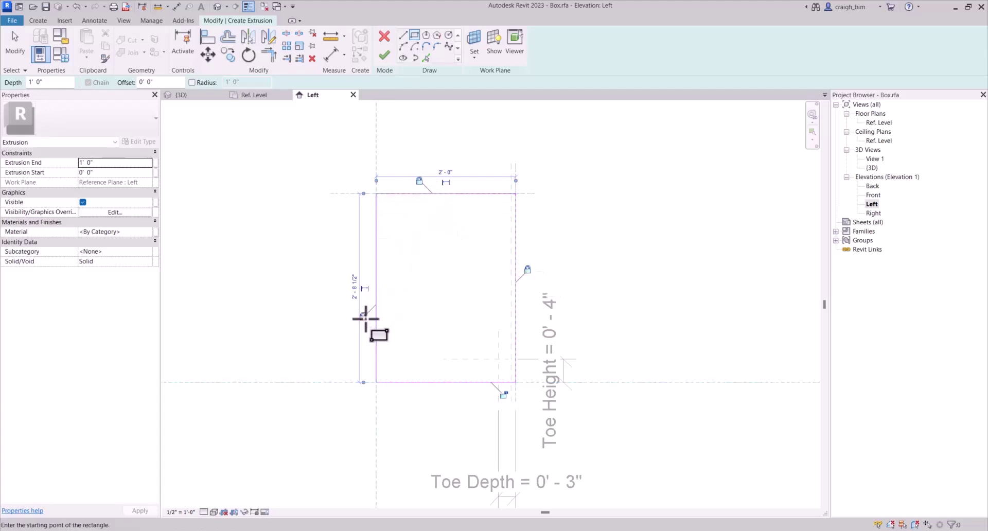
scroll(505, 394, up, 2)
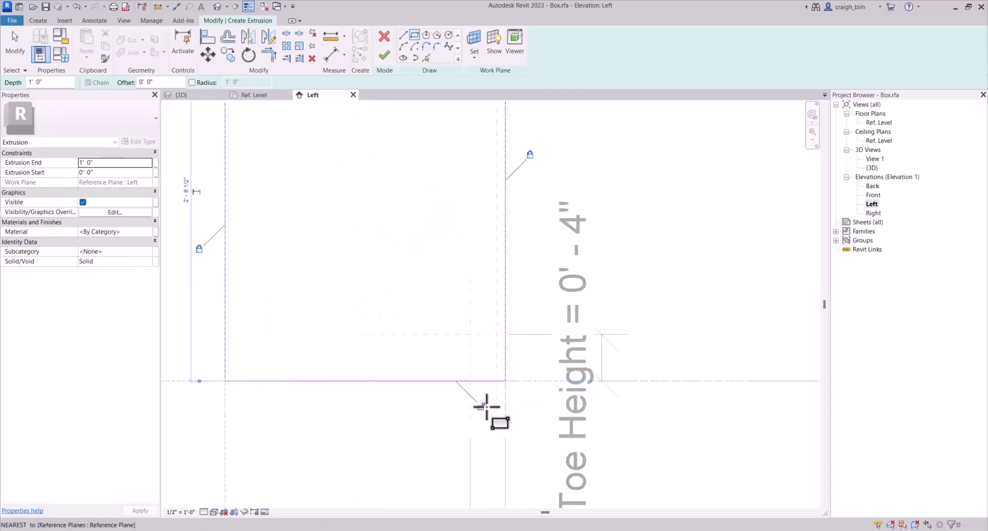
- Add sketch lines picked from the horizontal toe-height reference plane and the vertical Toe Front plane
click(427, 58)
click(487, 334)
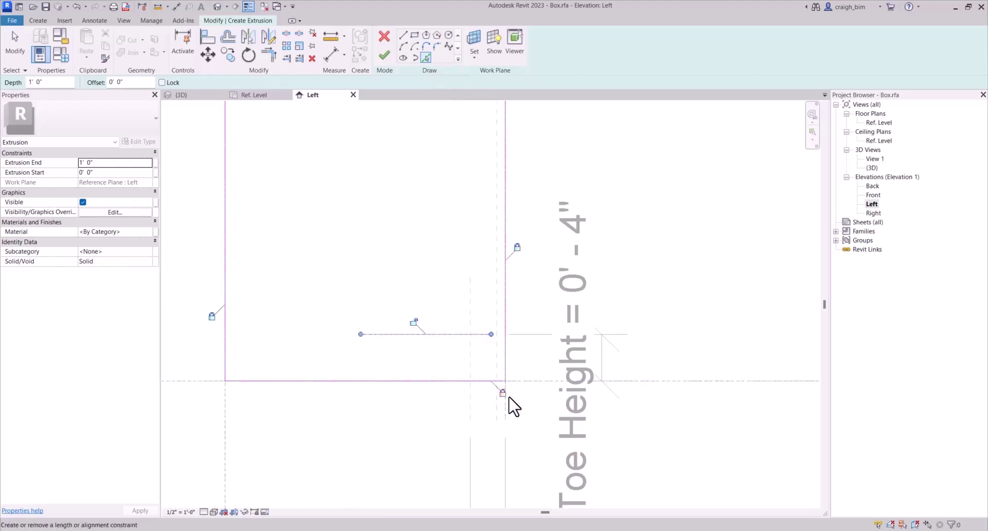
click(472, 375)
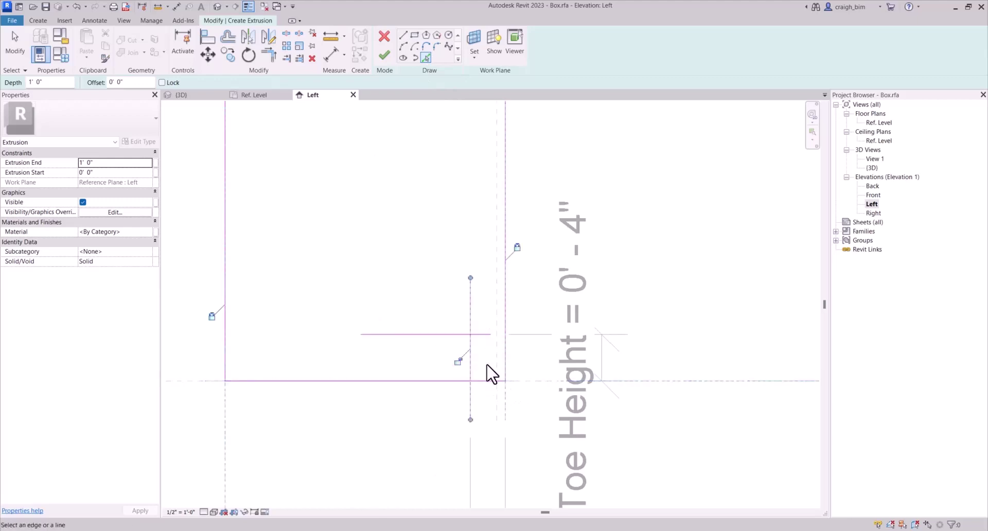
- Offset the vertical toe line 3/4" toward the cabinet's back without keeping a copy
click(227, 37)
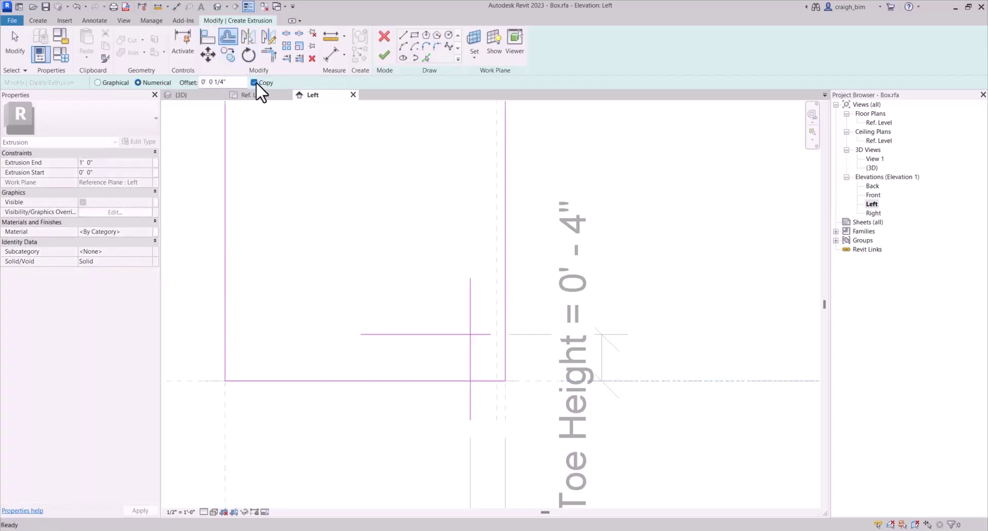
click(254, 82)
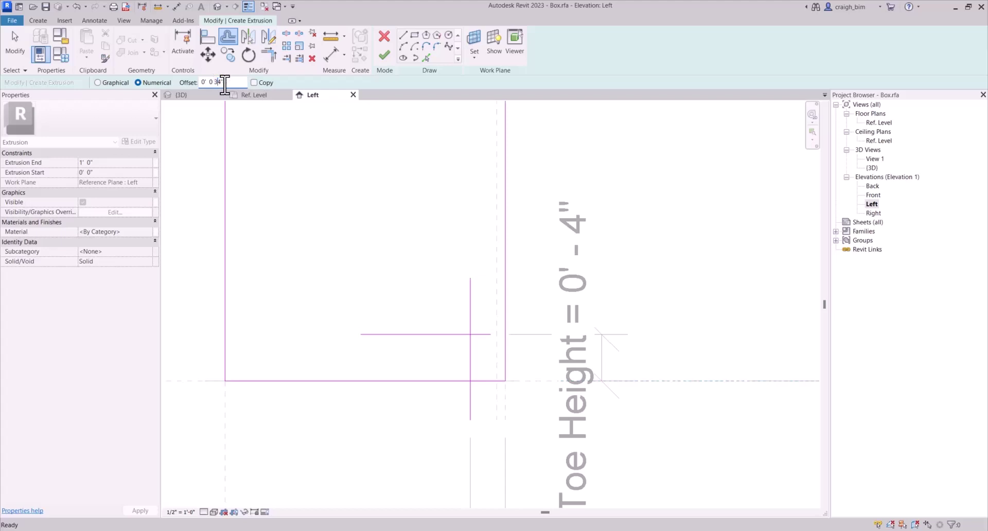
key(Return)
key(Return)
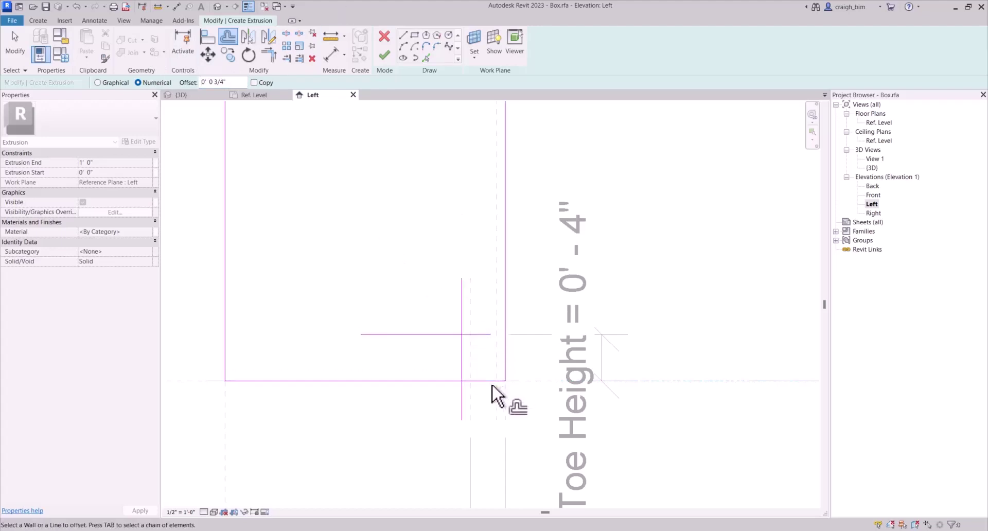
- Trim the sketch lines into a closed side-panel profile with a toe-kick notch and finish the extrusion
key(t)
key(r)
click(504, 321)
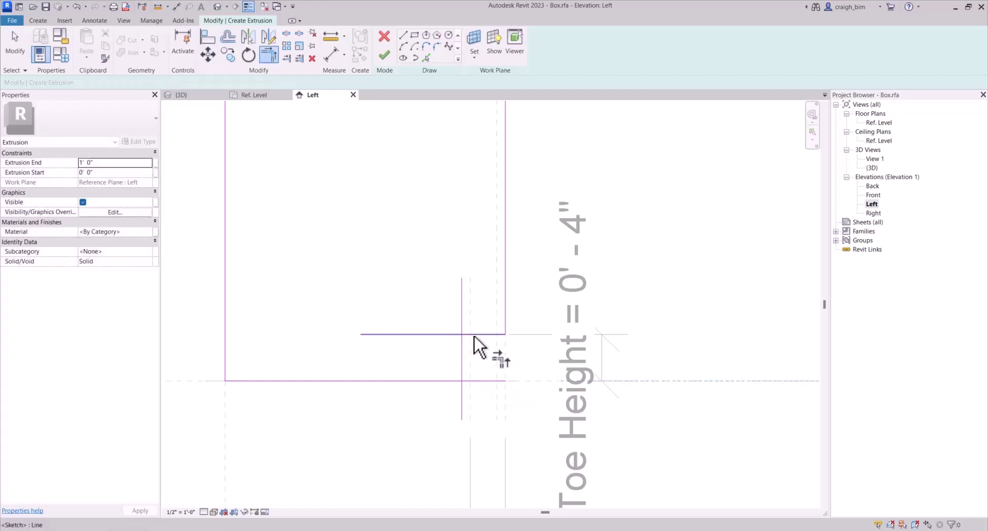
click(474, 334)
click(449, 382)
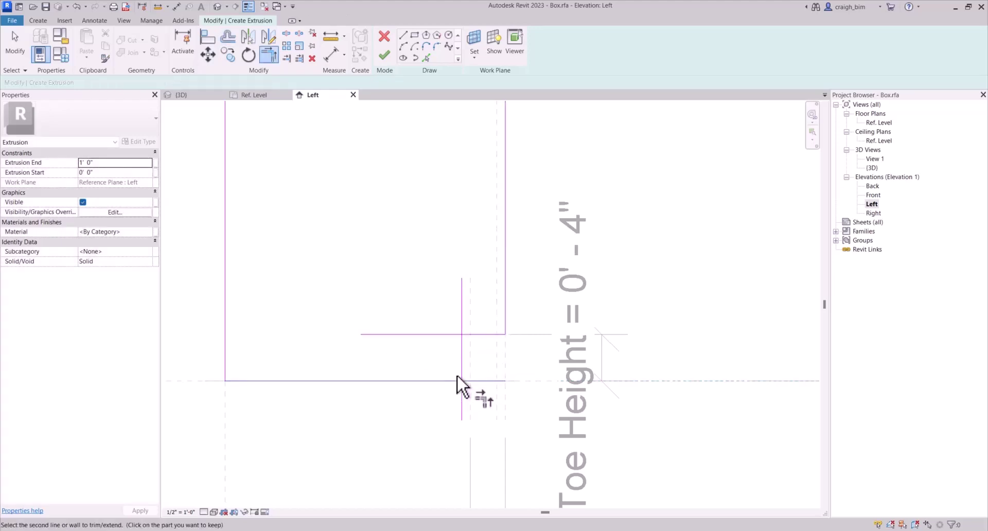
click(461, 369)
click(474, 335)
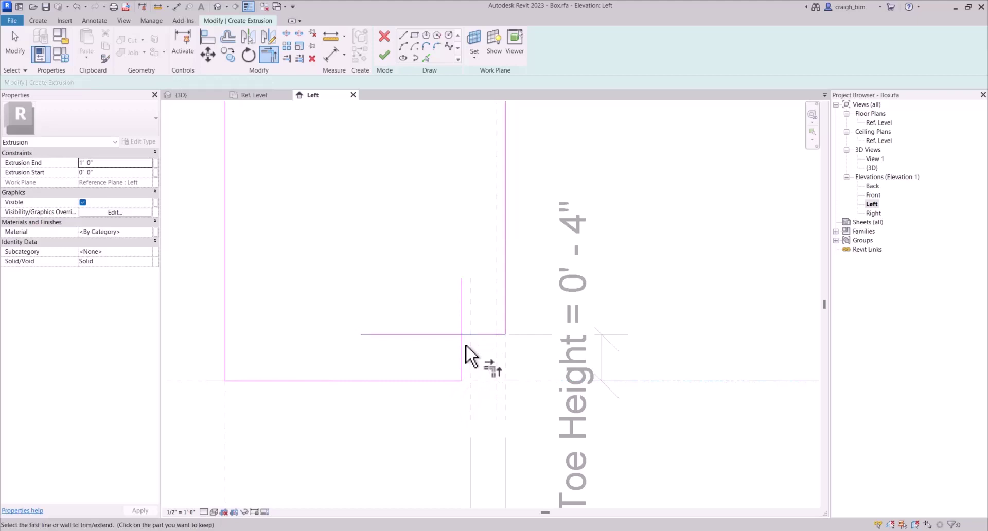
click(467, 354)
scroll(467, 370, down, 5)
key(Escape)
key(Escape)
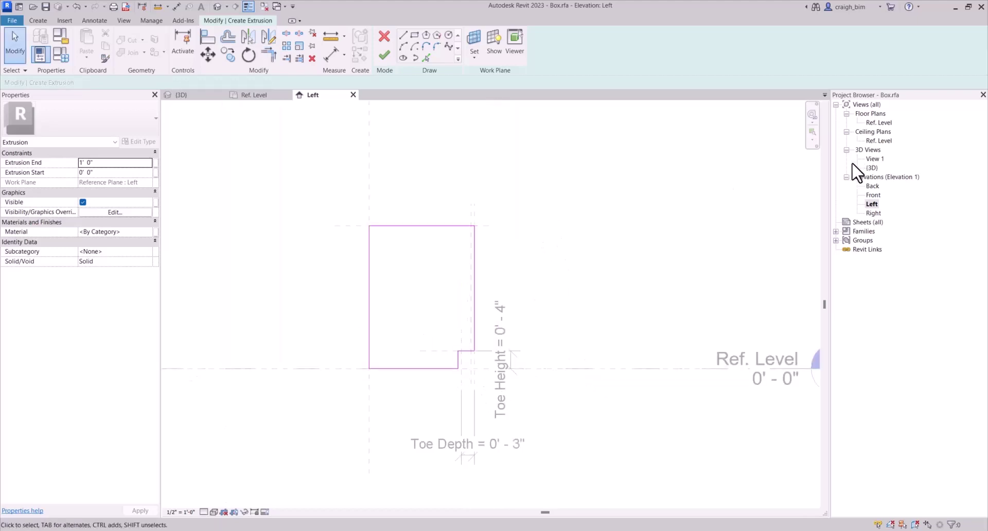
click(384, 51)
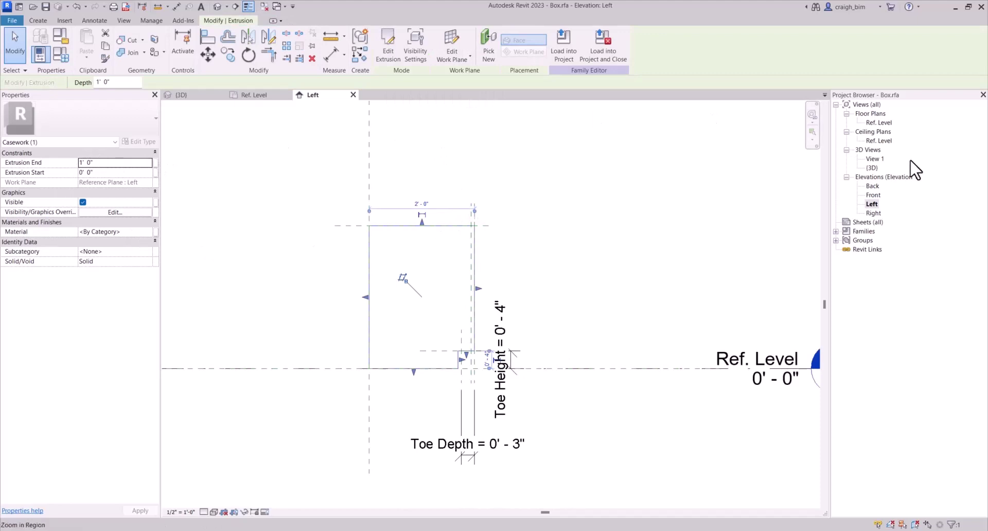
- In the Ref. Level plan, associate the side panel's Extrusion End with the Thickness parameter
double_click(878, 122)
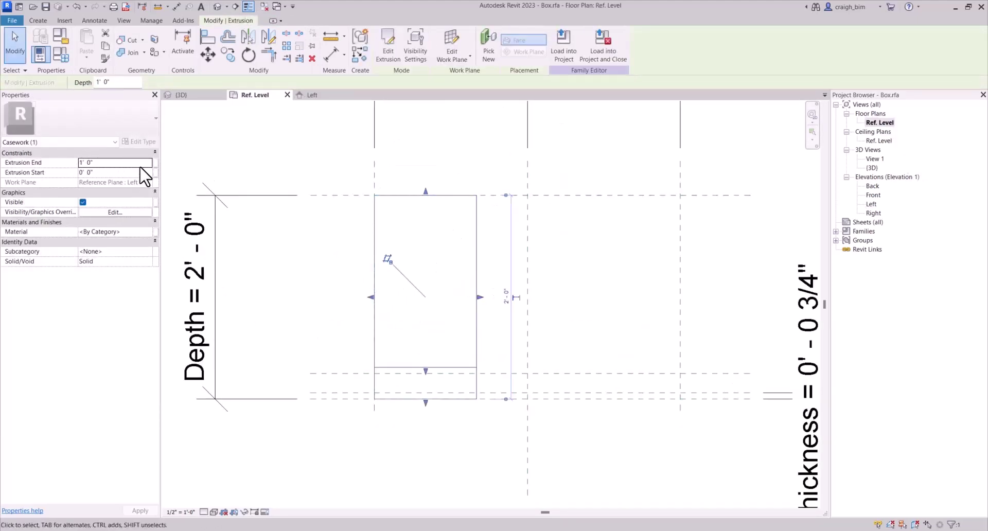
click(155, 163)
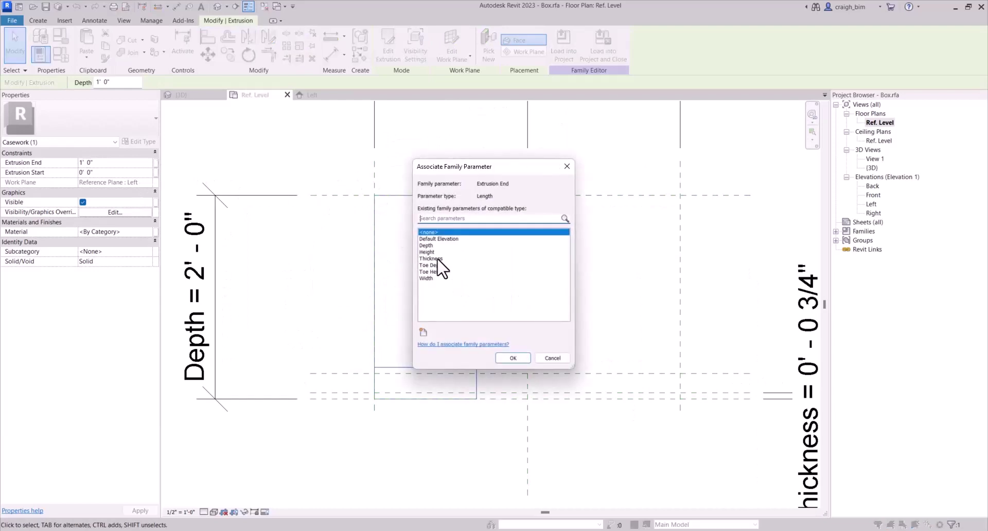
click(432, 258)
click(515, 358)
click(460, 217)
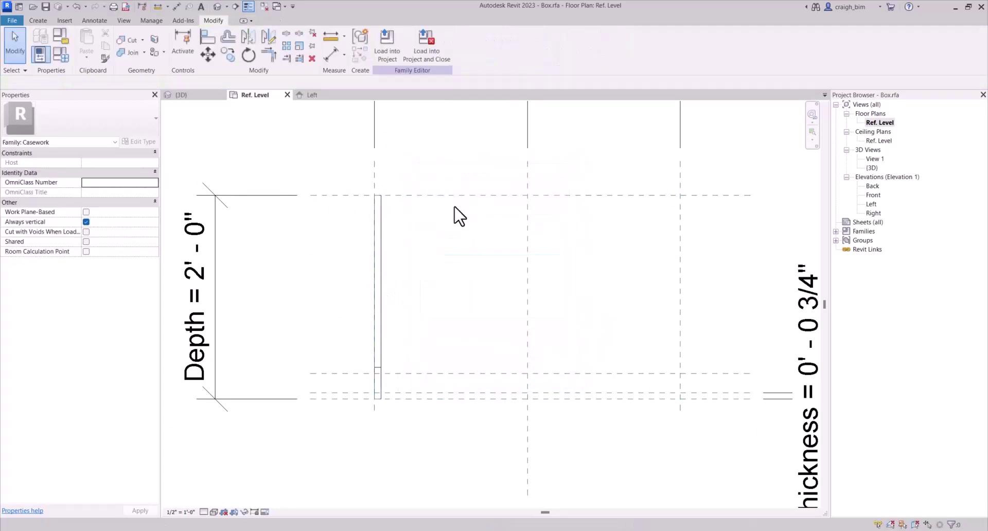
- Mirror the left side panel about the center left/right reference plane to make the right side panel
click(378, 208)
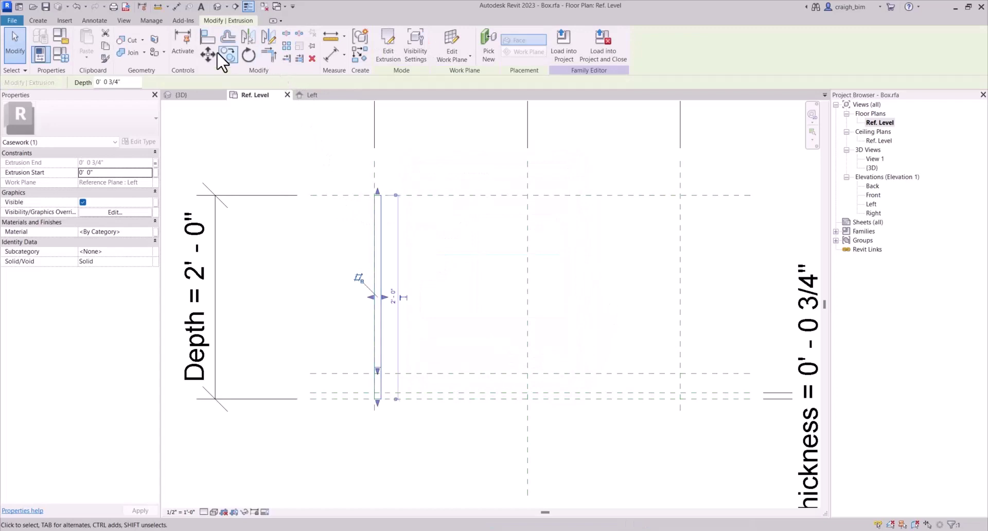
click(246, 36)
click(529, 185)
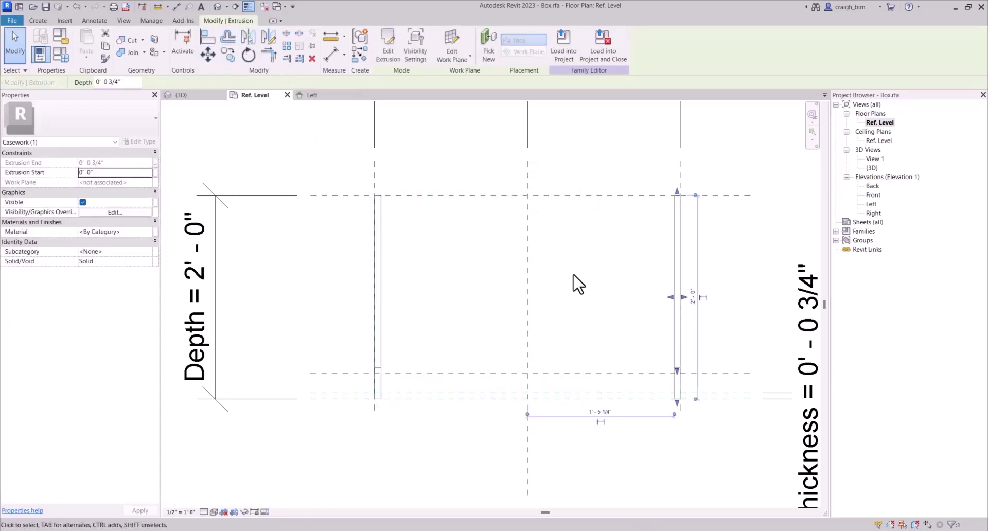
- Assign the mirrored side panel's work plane to Reference Plane : Right
click(469, 58)
click(463, 76)
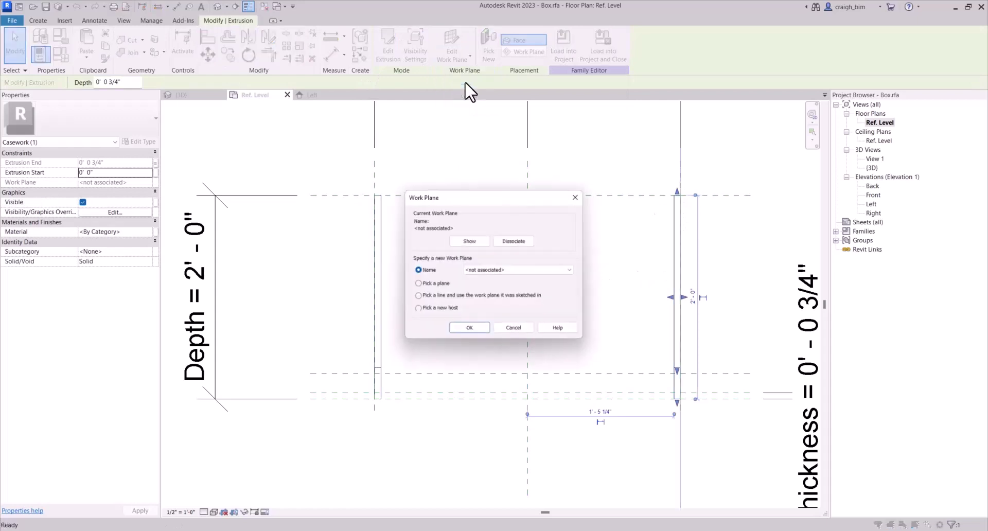
click(499, 269)
click(504, 297)
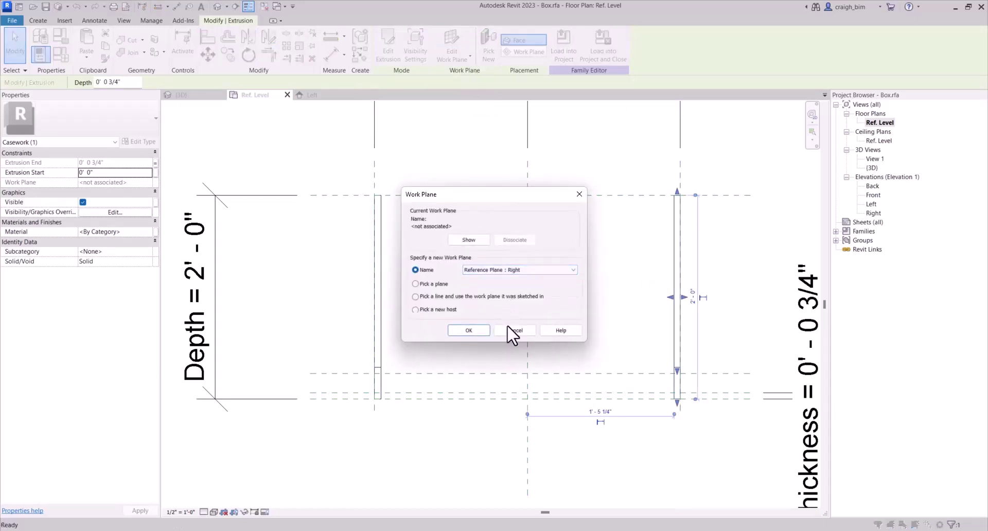
click(482, 330)
click(590, 254)
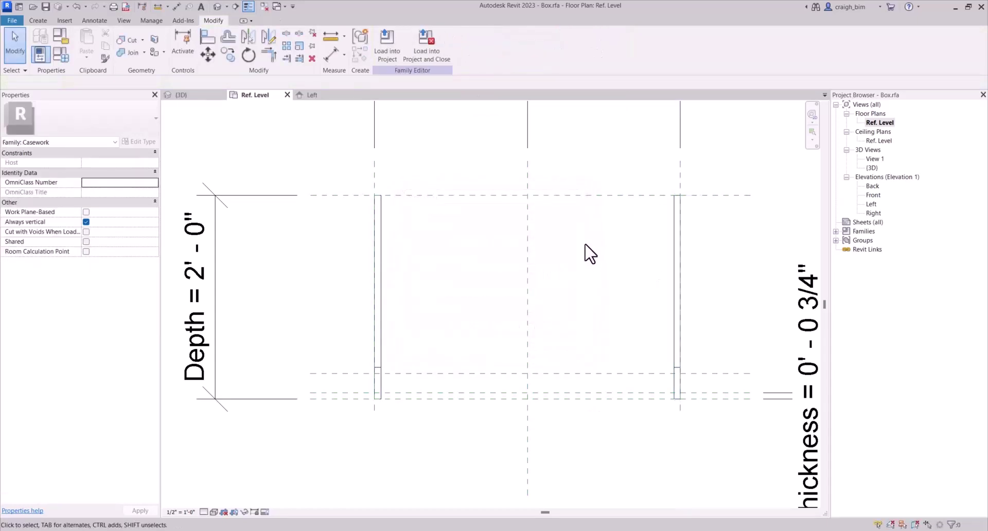
- Open the Right elevation and temporarily hide the left side panel there
click(378, 227)
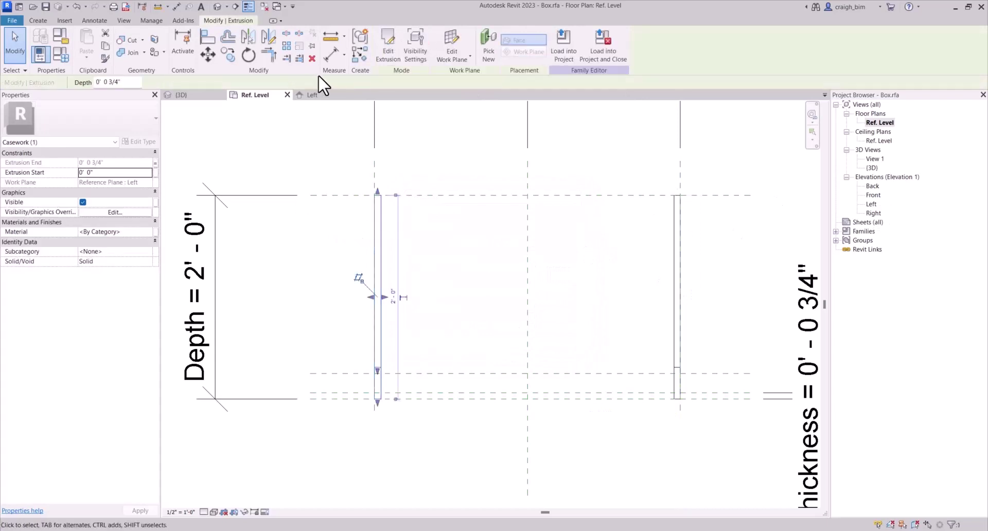
double_click(873, 213)
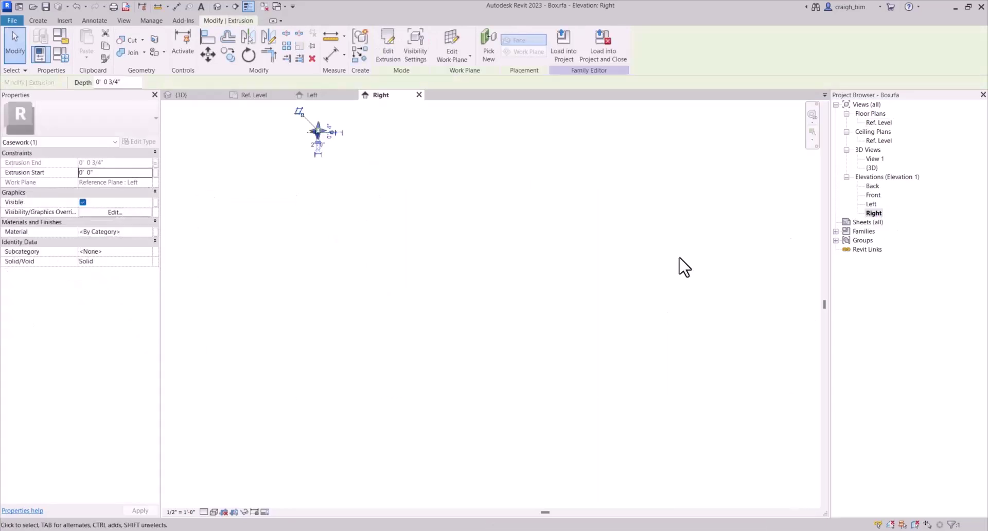
click(689, 269)
middle_click(698, 271)
click(315, 95)
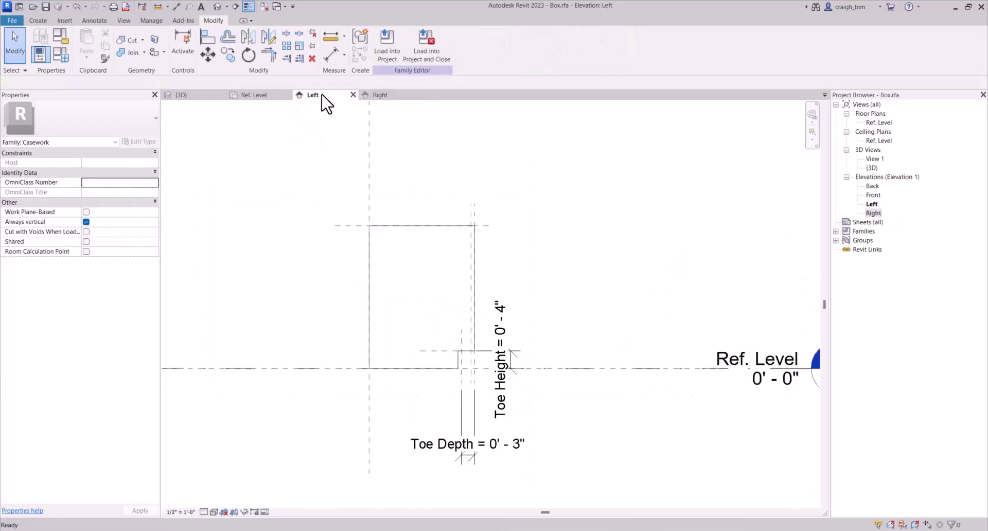
click(417, 225)
click(379, 95)
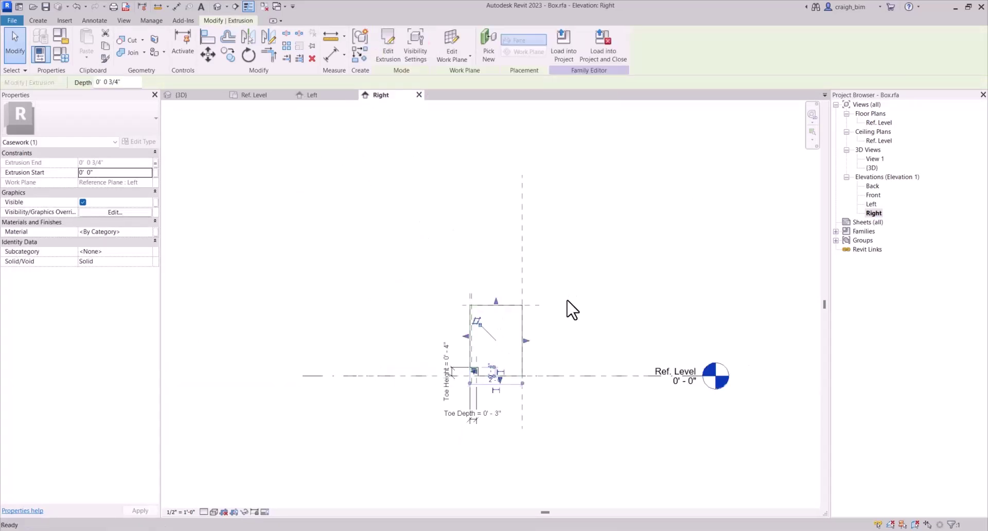
key(h)
key(i)
- Examine the right side panel's work plane and toe-kick notch in the Right elevation
click(514, 369)
scroll(514, 369, up, 3)
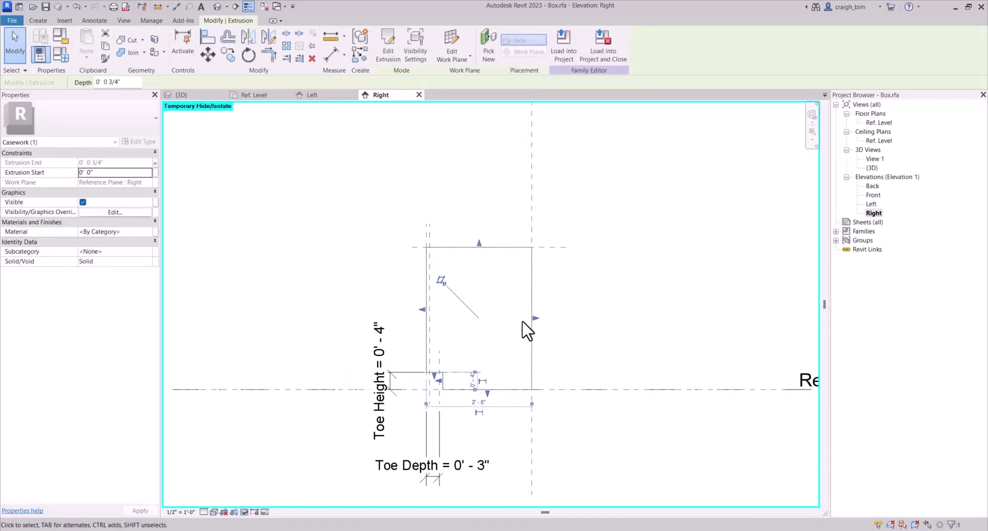
click(460, 63)
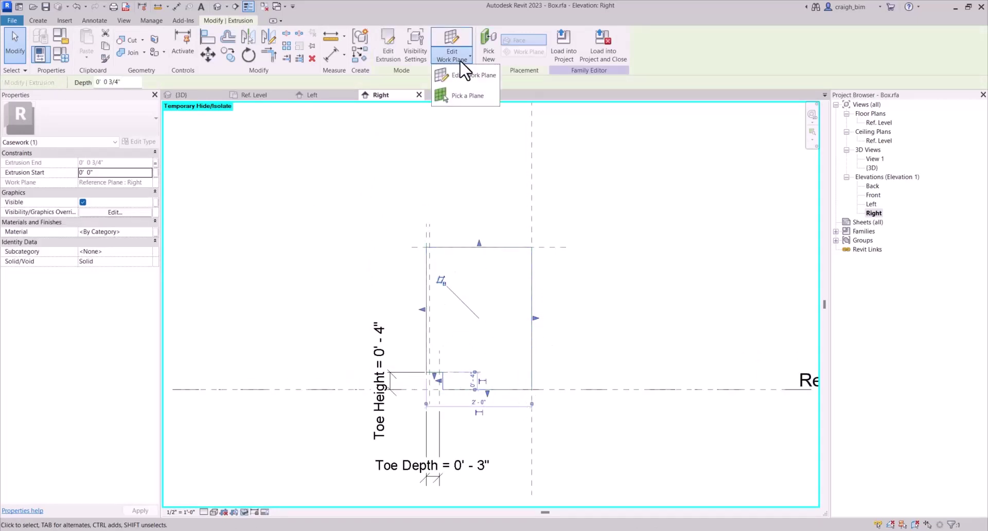
key(Escape)
key(Escape)
click(443, 248)
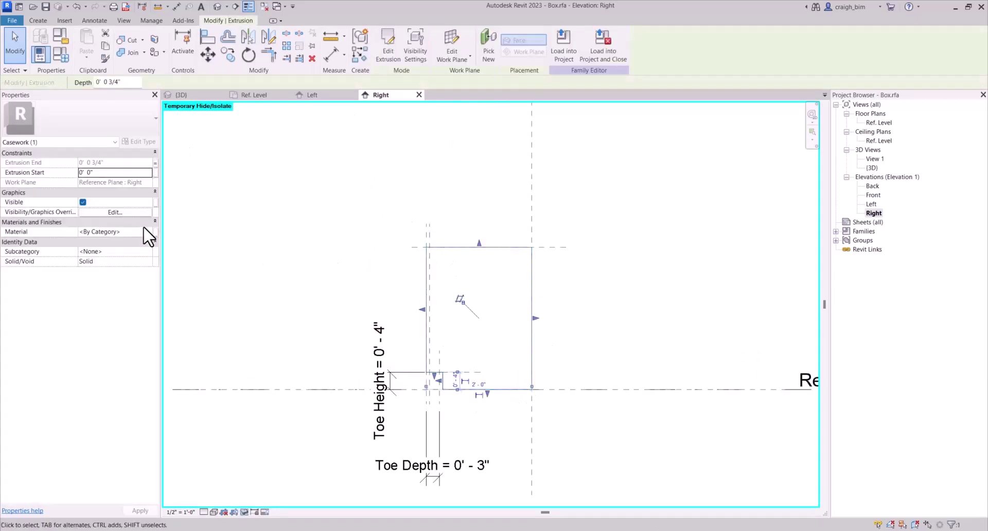
scroll(535, 358, up, 3)
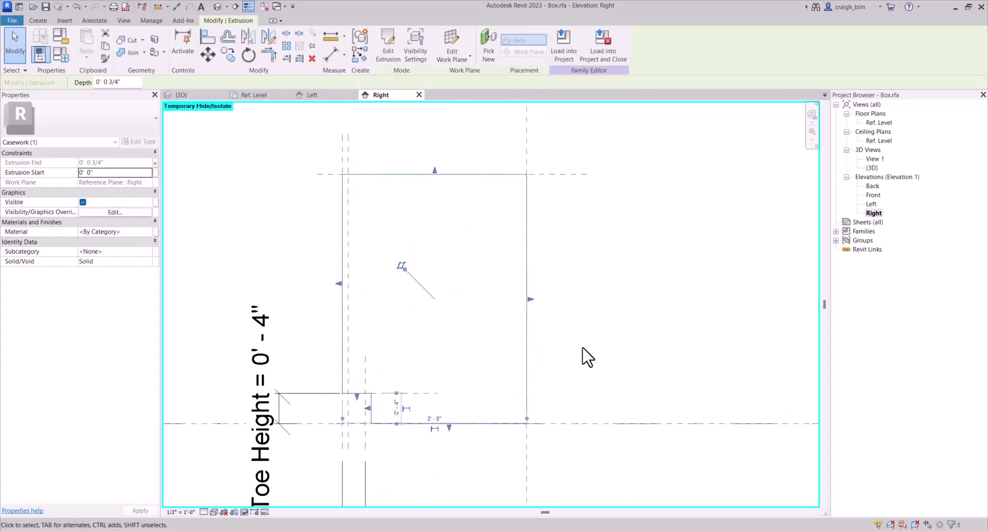
scroll(635, 355, down, 3)
click(648, 355)
- Try to set the Toe Depth dimension to 0' 4" in the Right elevation
click(499, 475)
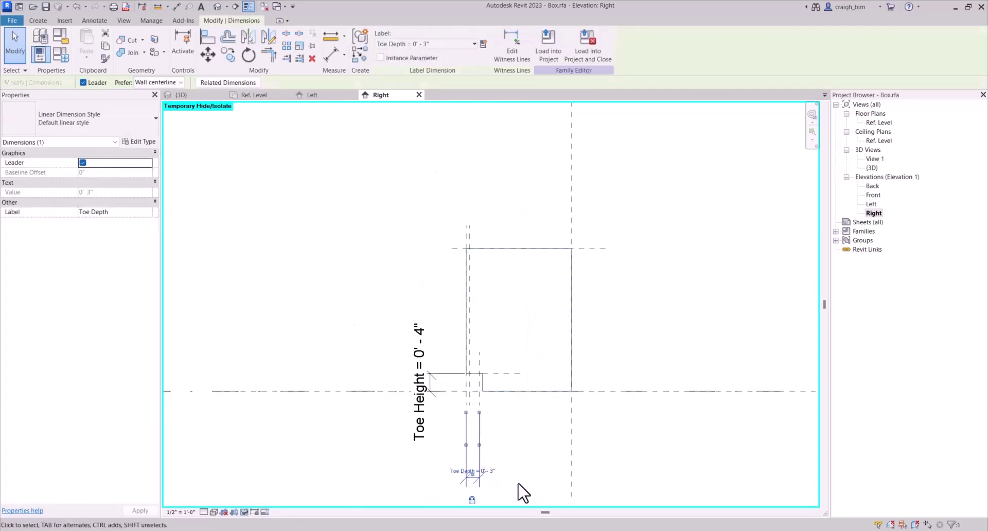
scroll(519, 486, up, 2)
click(455, 470)
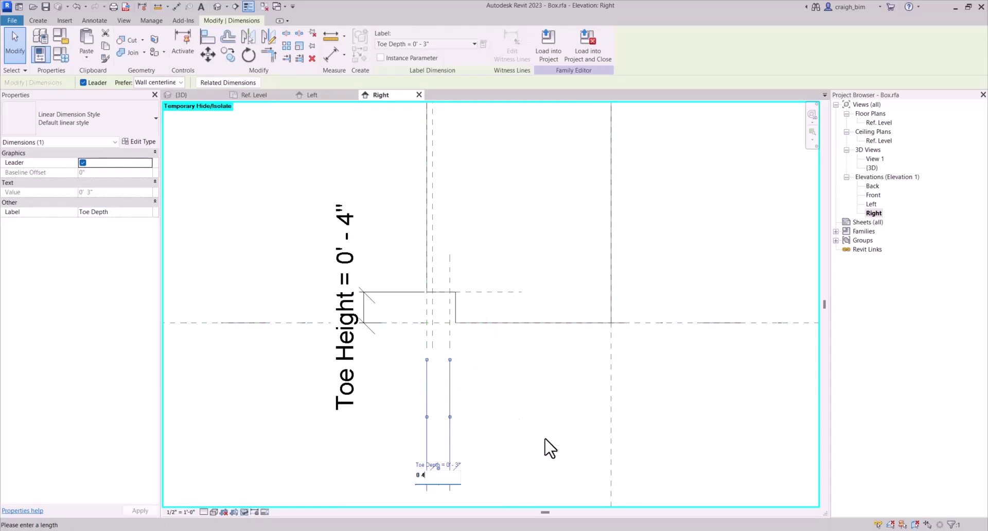
key(Return)
click(540, 419)
click(345, 360)
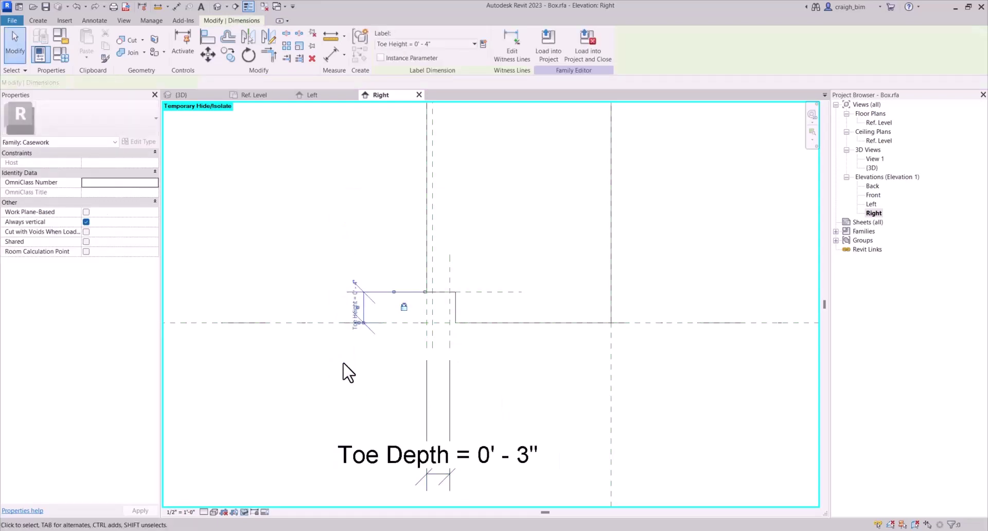
click(351, 307)
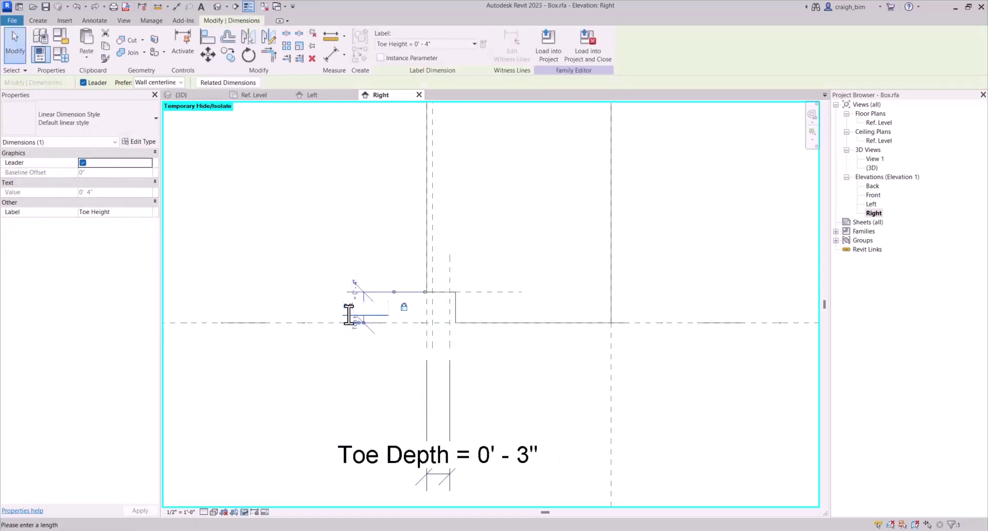
key(Escape)
key(Escape)
scroll(440, 320, down, 2)
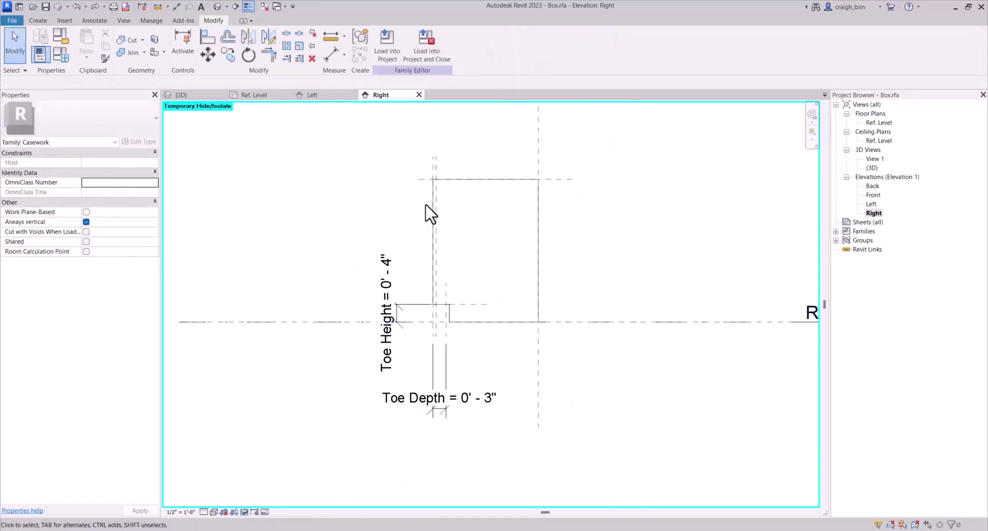
- Flex the family by applying a Height of 3' 0" in the family types, and cancel out of the settings
click(60, 53)
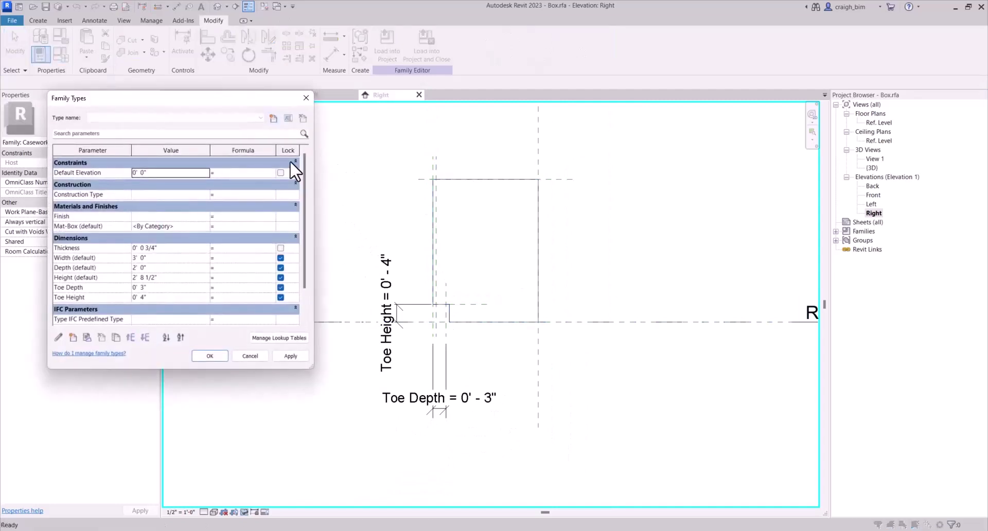
click(171, 277)
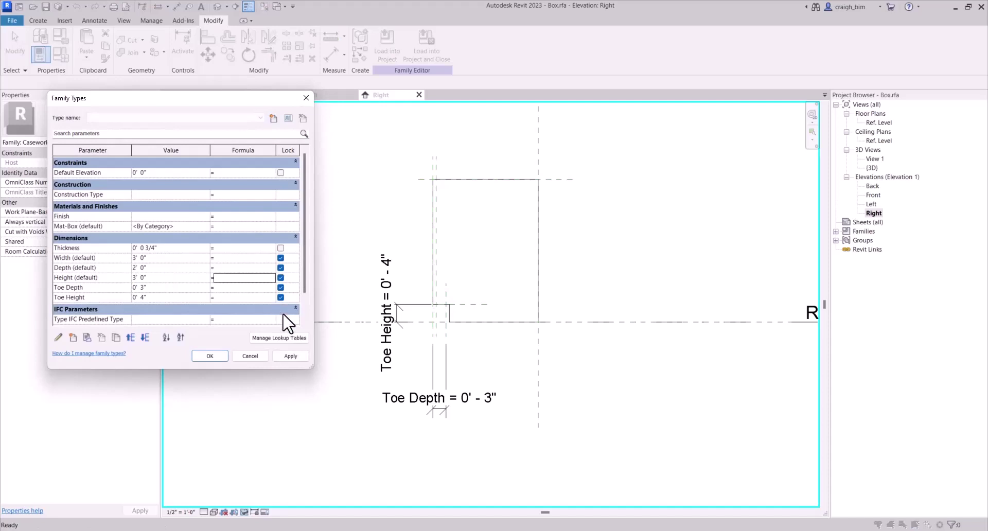
click(300, 356)
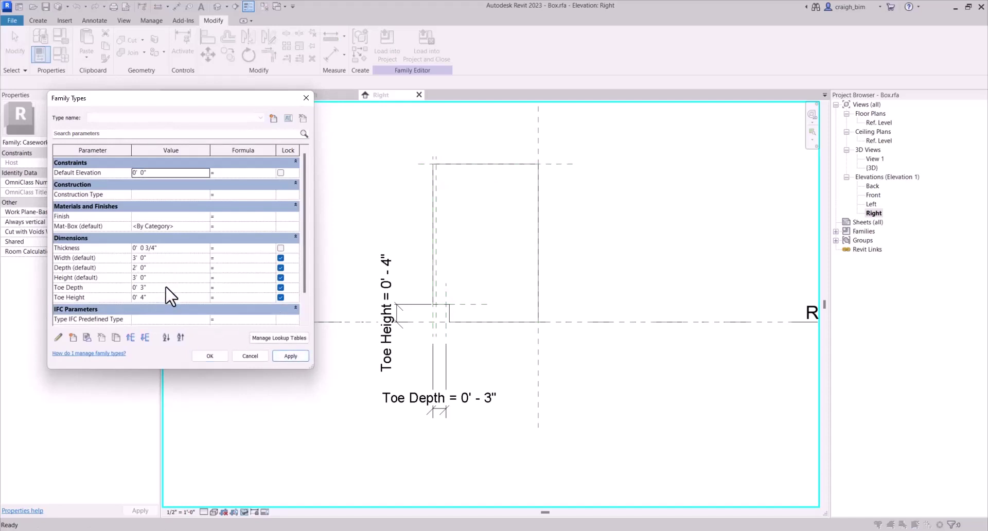
click(249, 356)
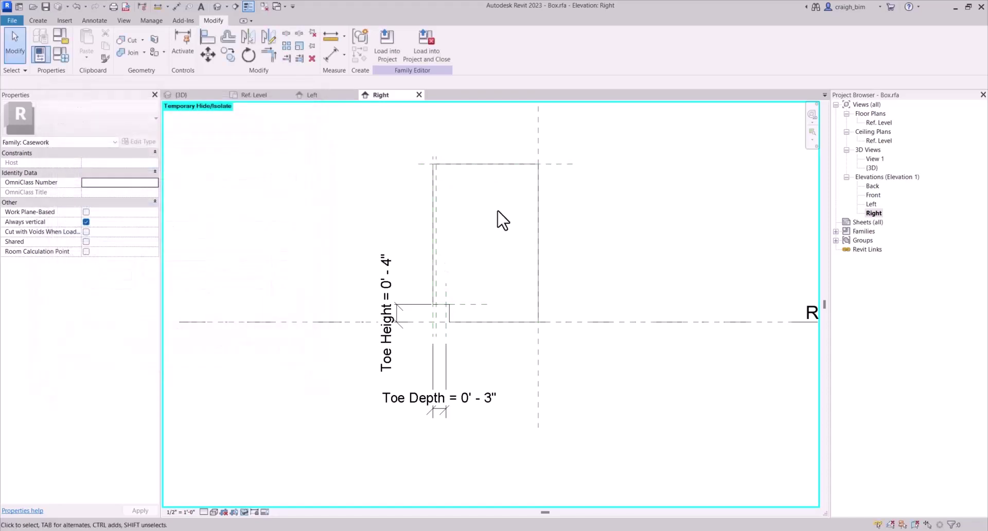
- Check the top line of the right side panel's extrusion sketch and leave the sketch without saving
click(539, 185)
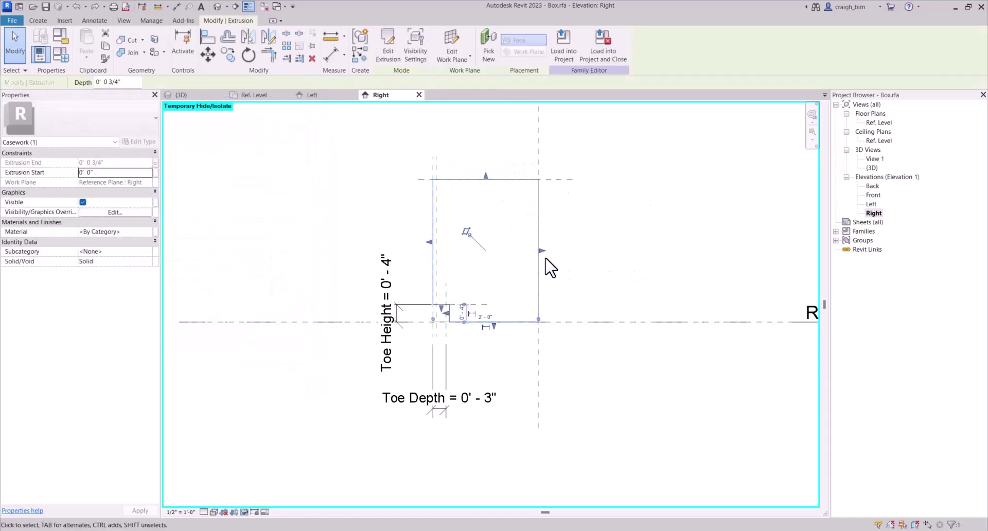
double_click(539, 197)
click(522, 180)
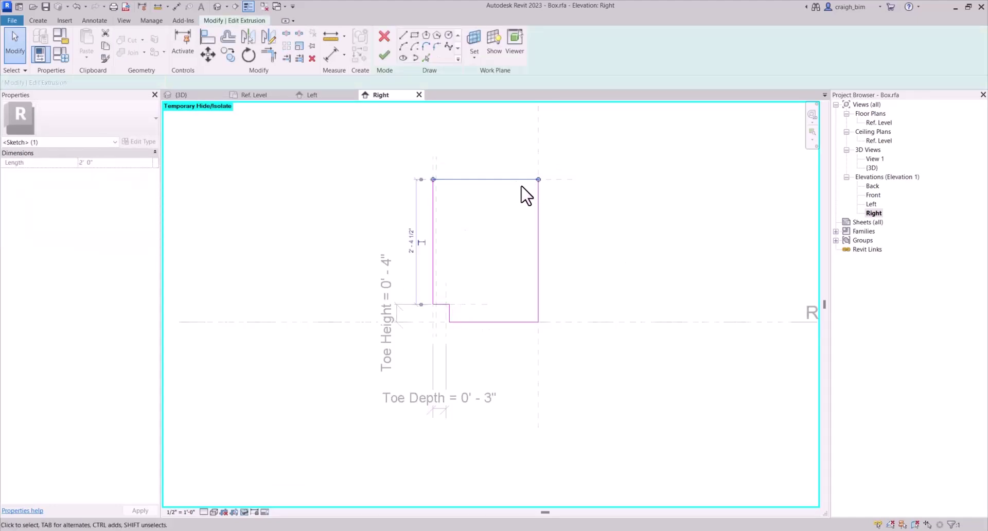
click(383, 37)
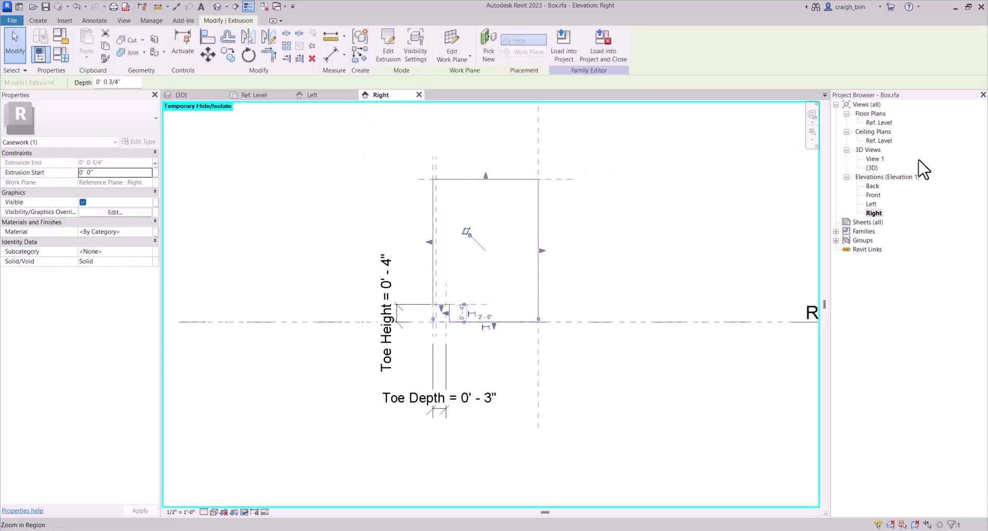
- Inspect the right side panel in the Ref. Level plan
double_click(879, 123)
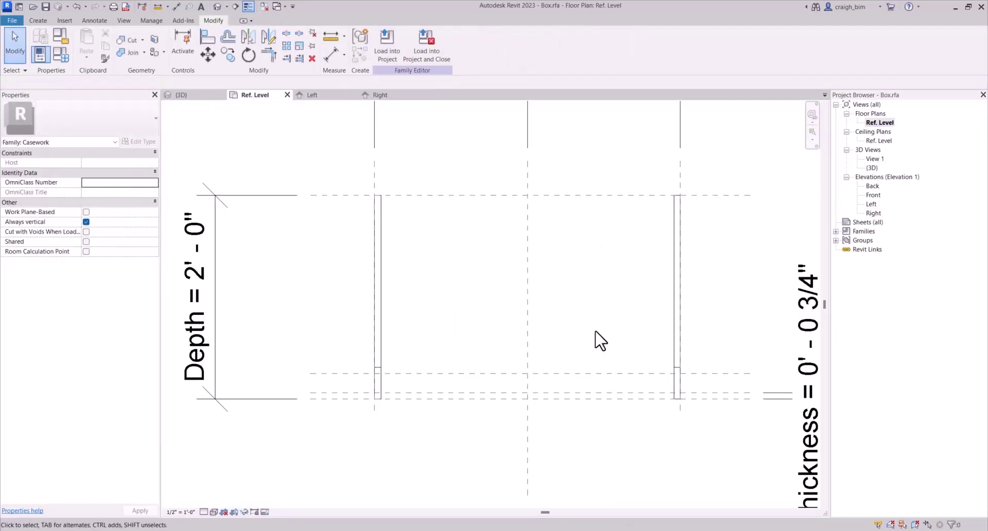
click(575, 295)
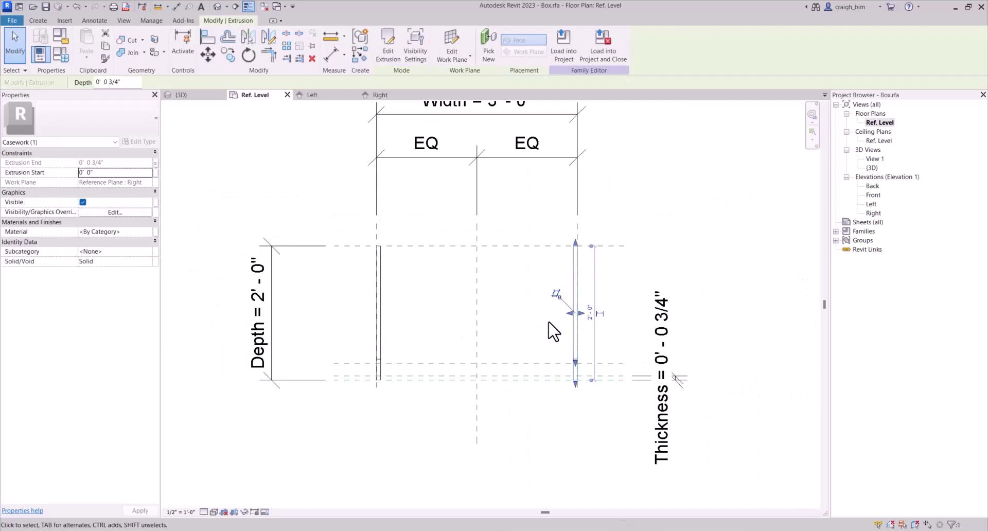
click(533, 413)
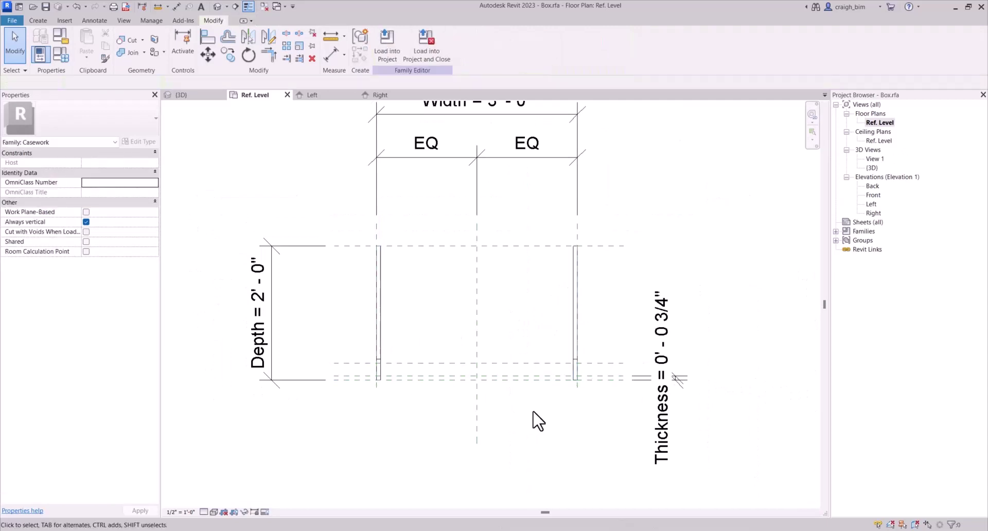
- Open the Front elevation and temporarily hide the category of the side panels
double_click(875, 195)
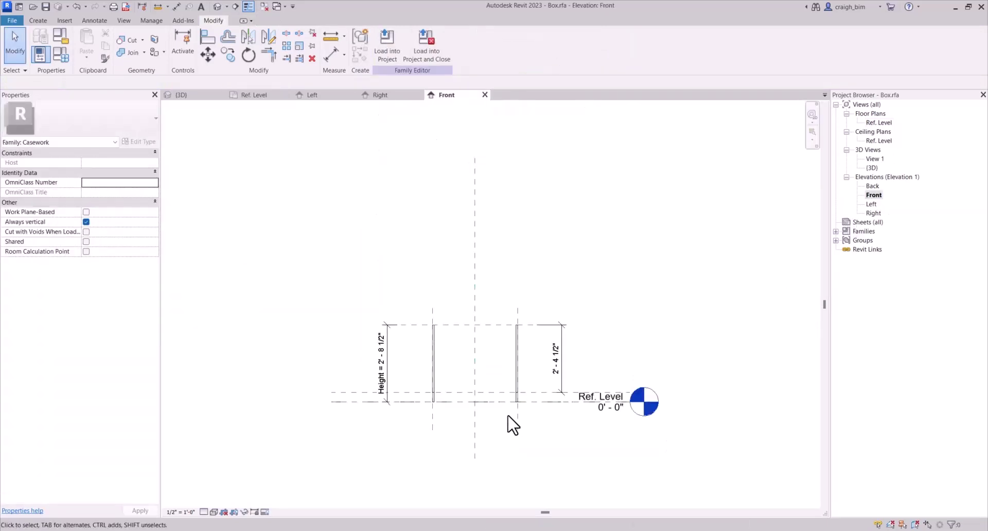
scroll(486, 426, up, 3)
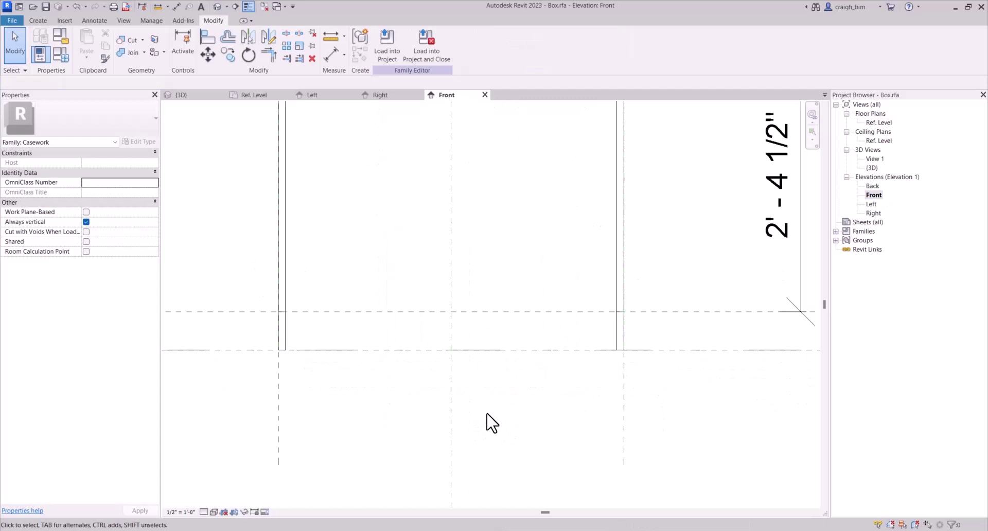
click(284, 324)
key(h)
key(c)
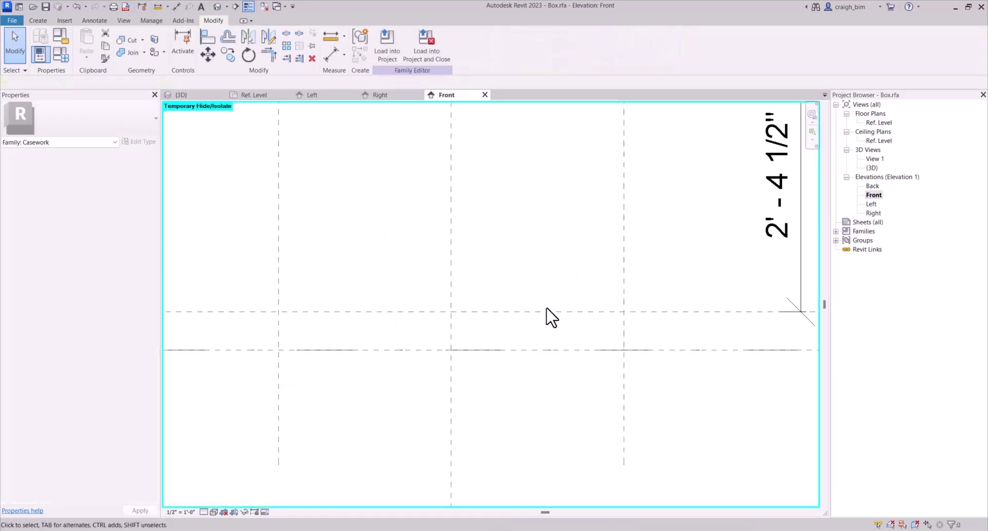
- Start an extrusion for the toe kick and set its work plane to Reference Plane : Toe Front
click(38, 20)
click(84, 36)
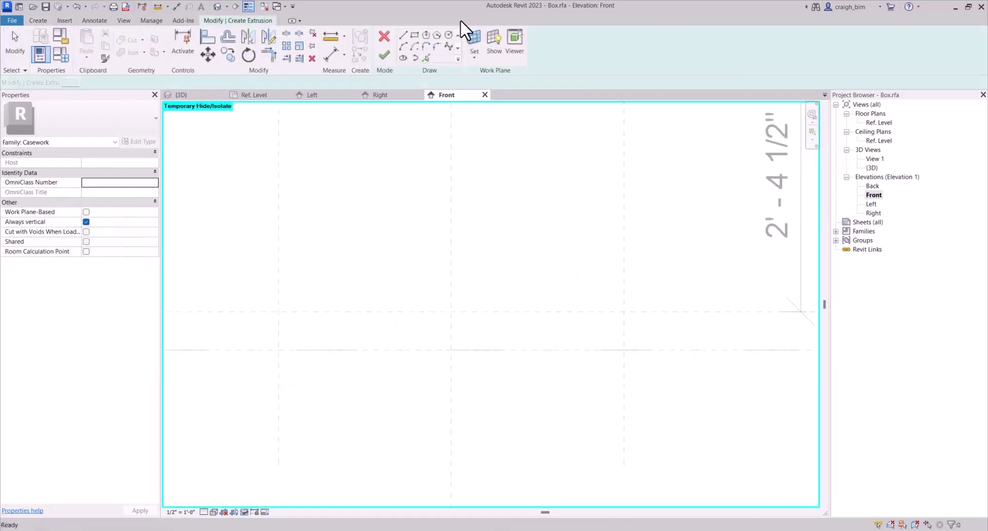
click(414, 35)
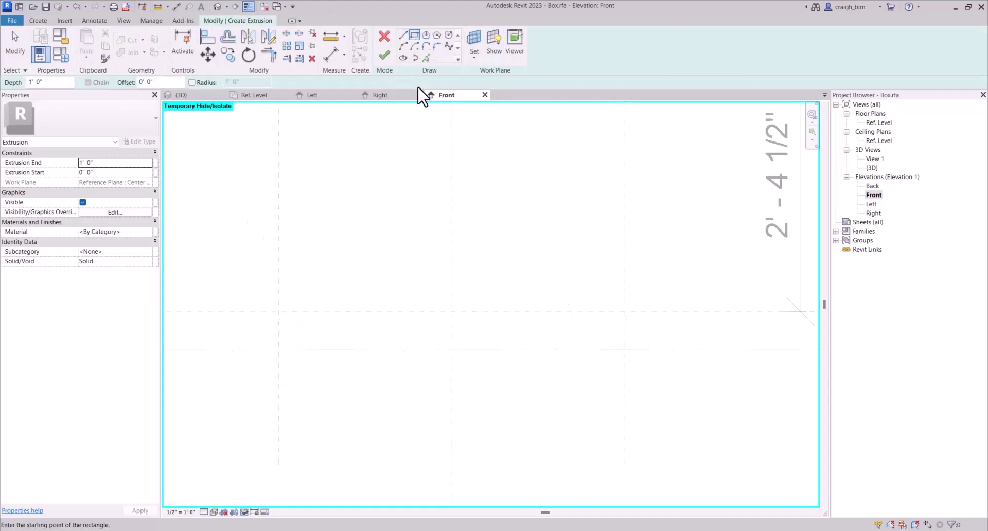
click(477, 60)
click(501, 80)
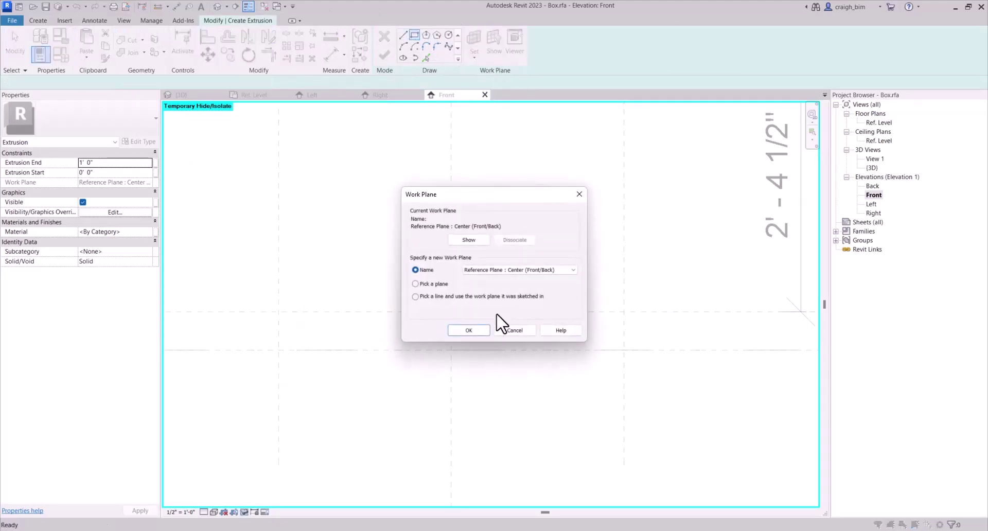
click(527, 272)
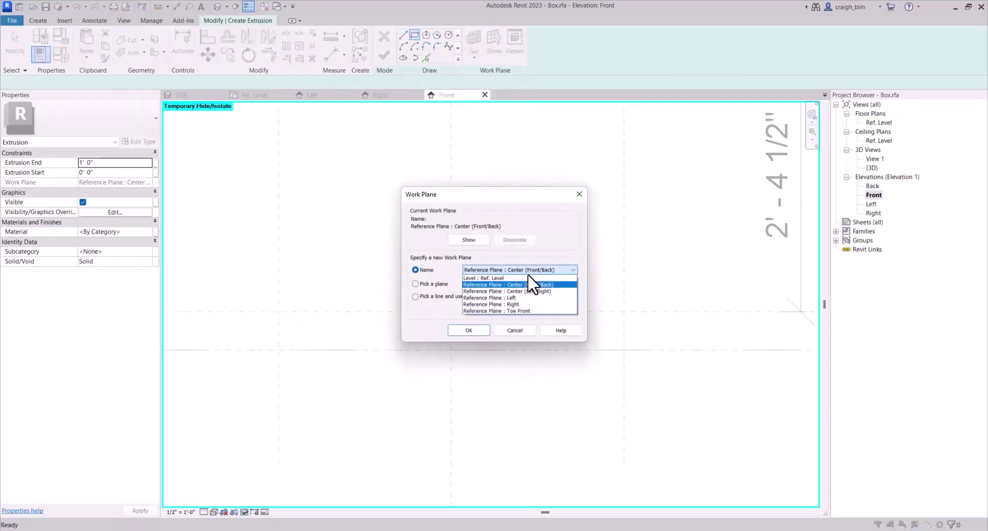
click(522, 311)
click(469, 330)
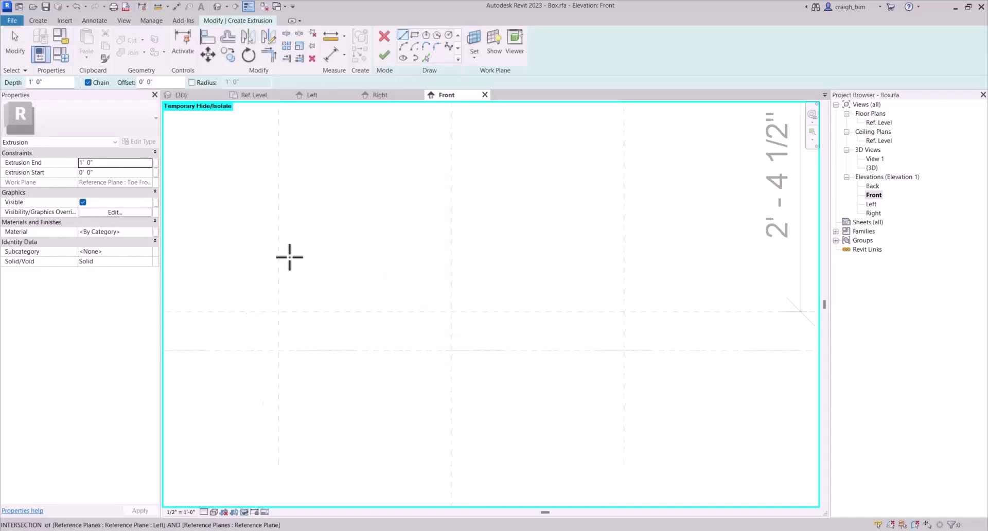
- Sketch the toe kick rectangle between the Left and Right planes, from the toe-height plane to Ref. Level, lock all four sides and finish
click(414, 34)
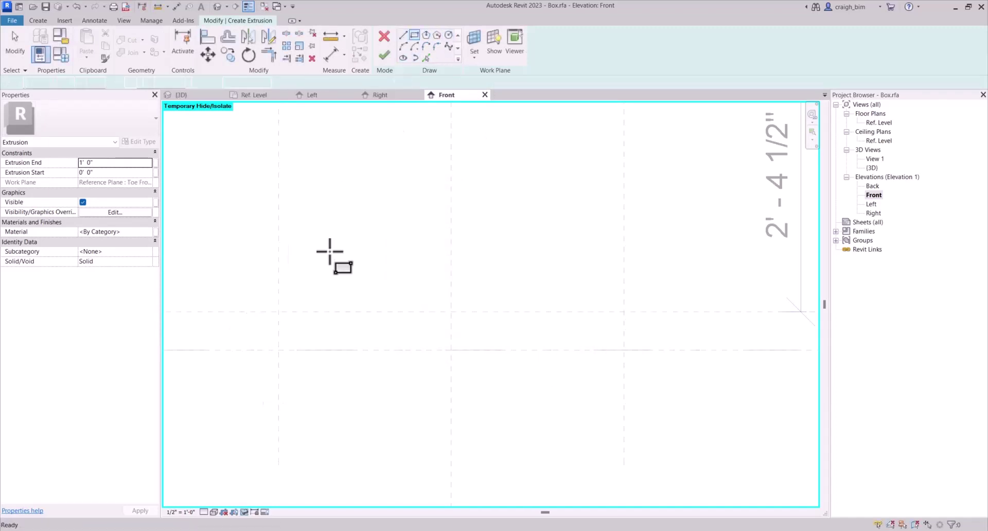
click(278, 312)
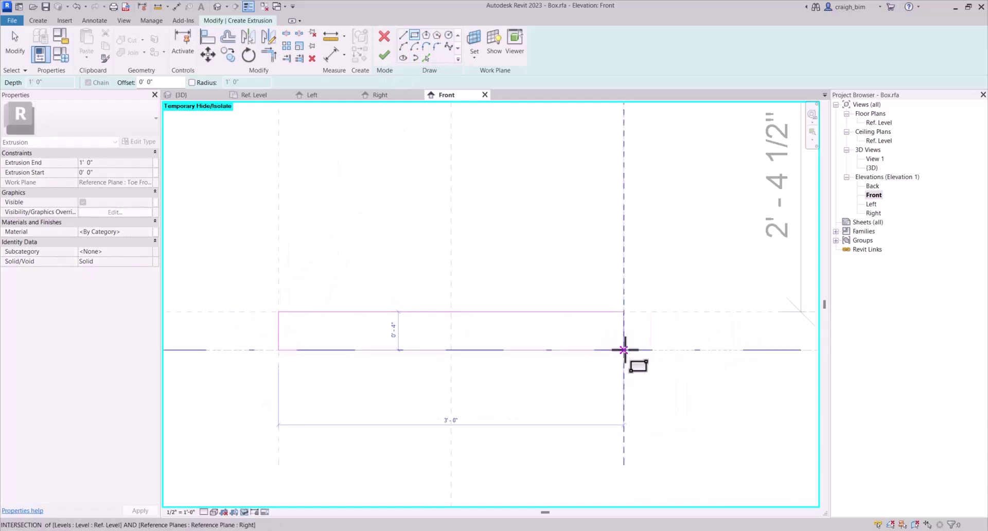
click(624, 350)
click(477, 299)
click(503, 361)
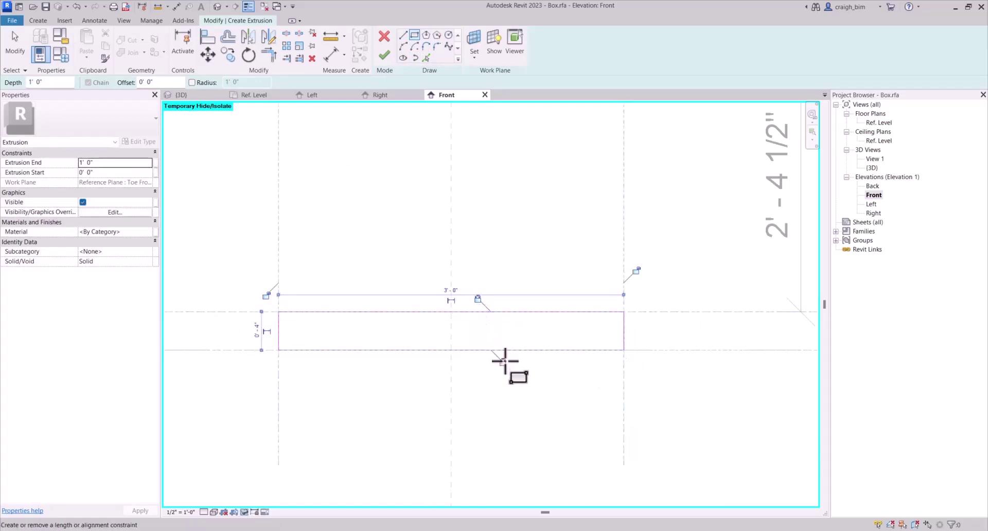
click(636, 270)
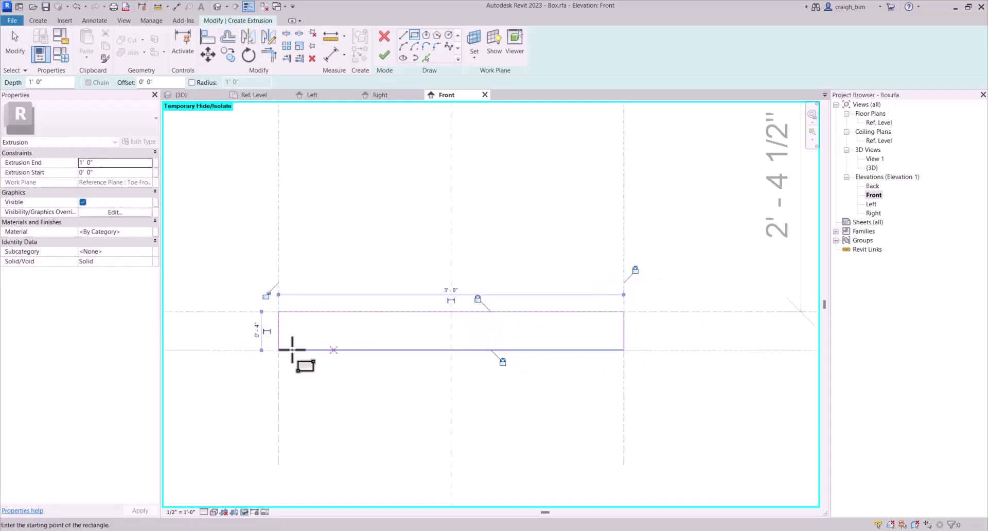
click(266, 295)
click(384, 55)
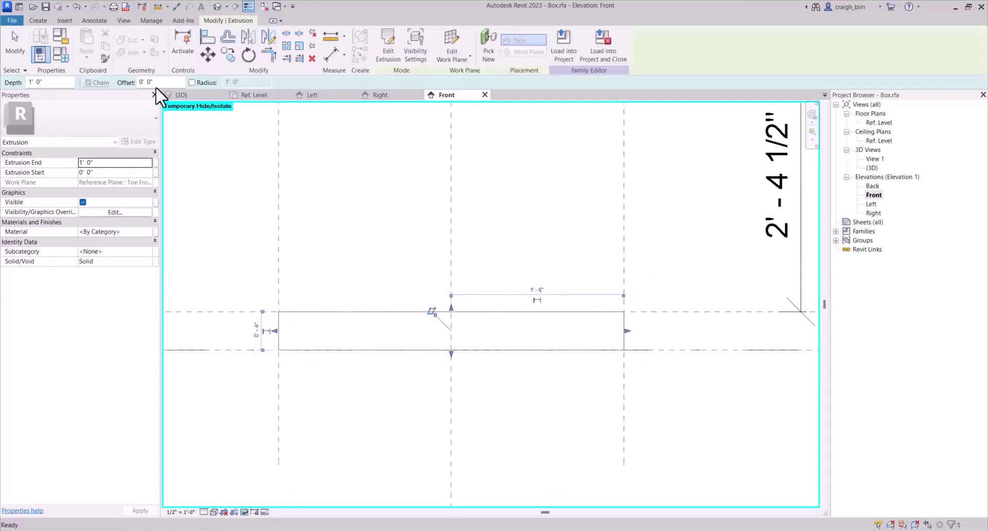
- Associate the toe kick's extrusion end with the Thickness parameter and check the panel in the Ref. Level plan and 3D view
click(155, 162)
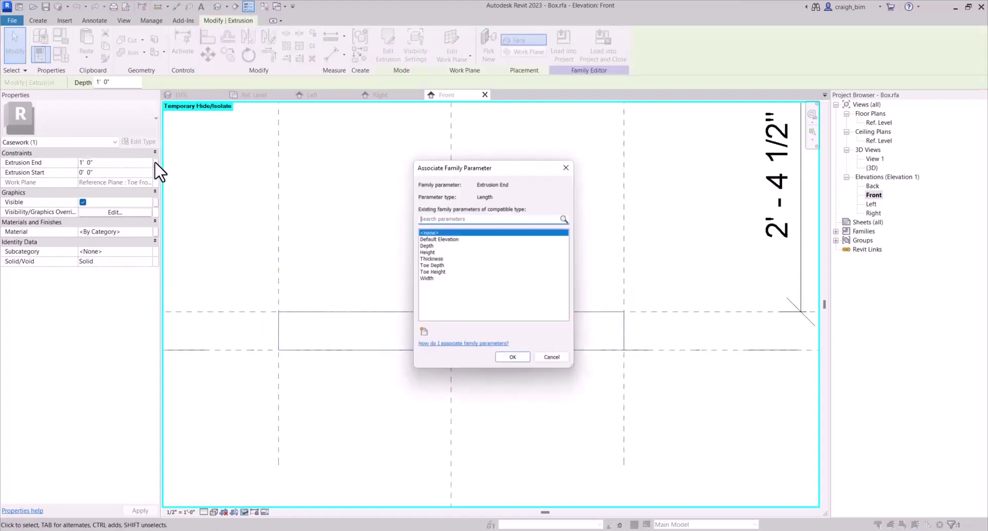
click(436, 258)
click(523, 358)
double_click(875, 123)
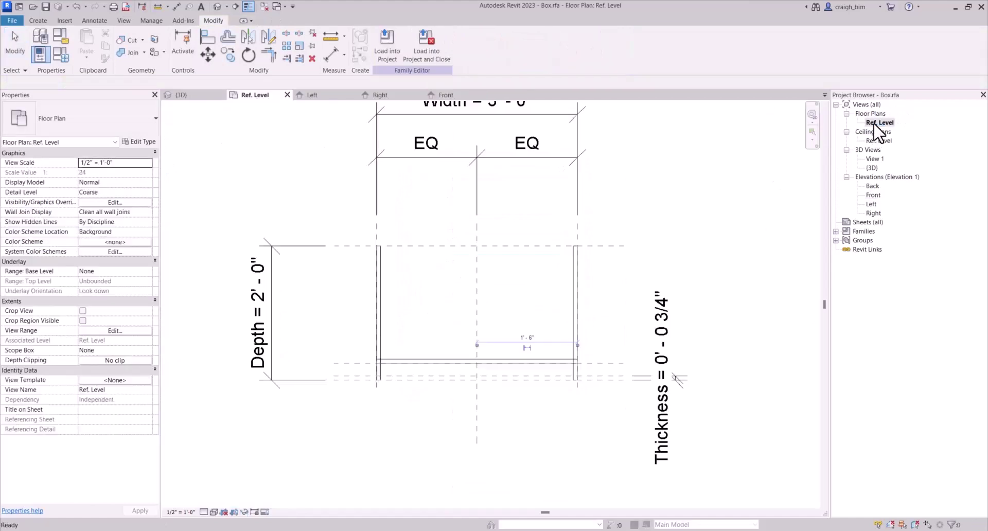
click(572, 415)
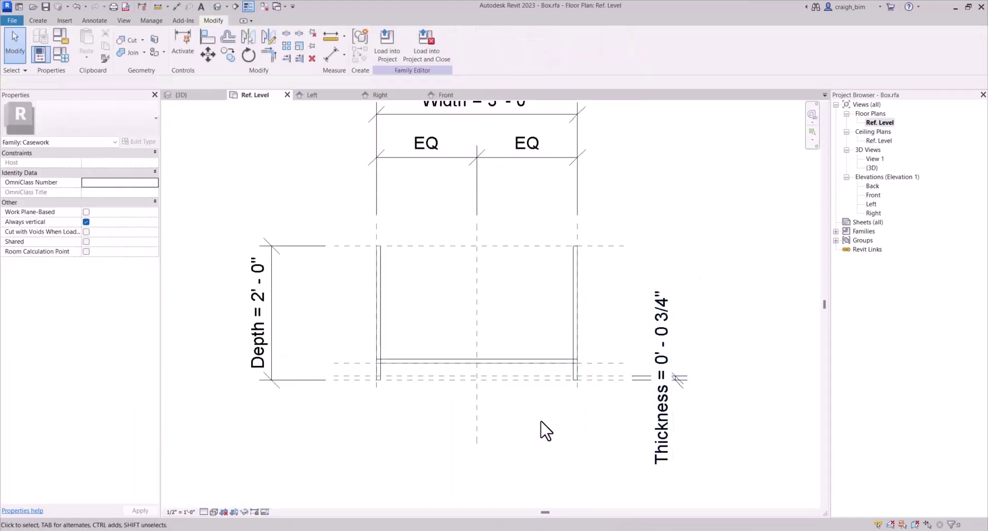
click(222, 5)
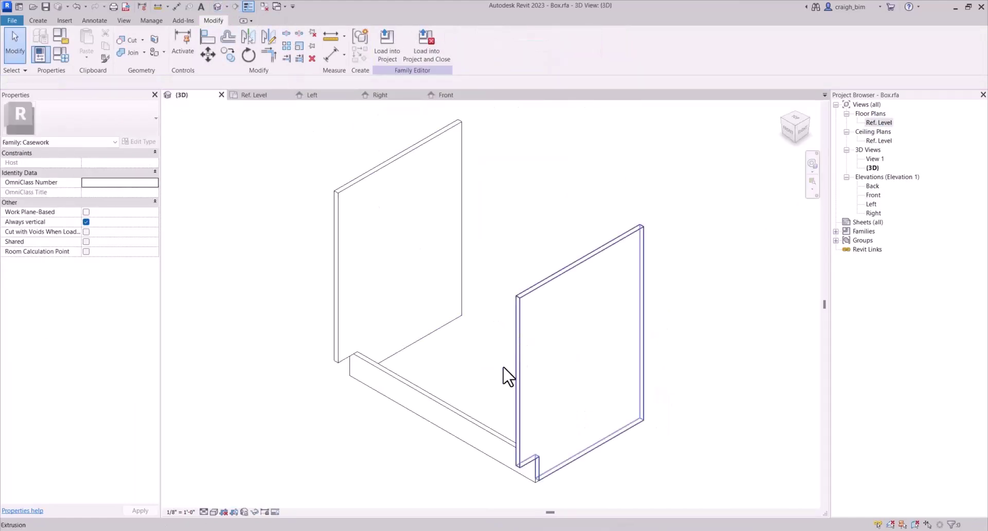
shift+middle_drag(346, 436, 553, 411)
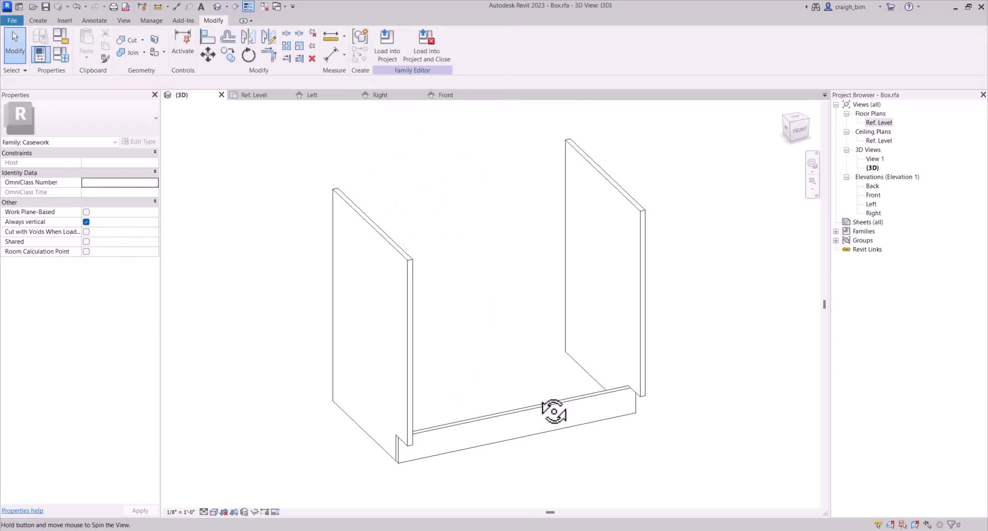
- Start a bottom panel extrusion in the Ref. Level plan with picked, locked lines on the back plane, toe front plane and inner side-panel faces
double_click(879, 123)
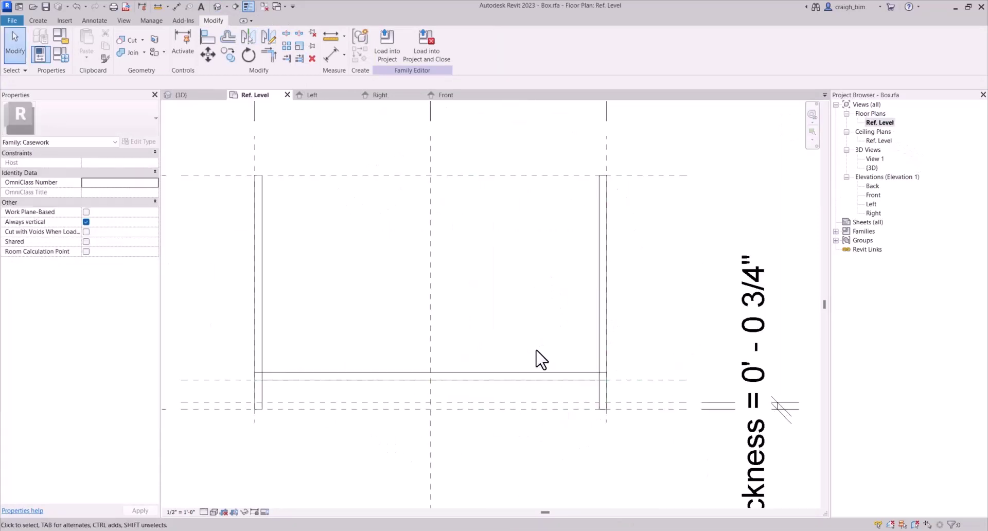
click(36, 21)
click(86, 39)
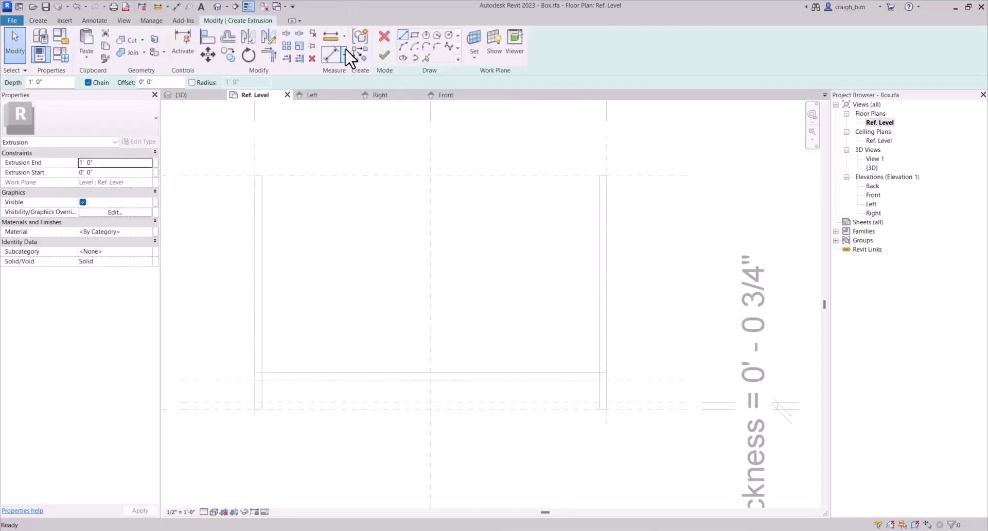
click(426, 57)
click(386, 184)
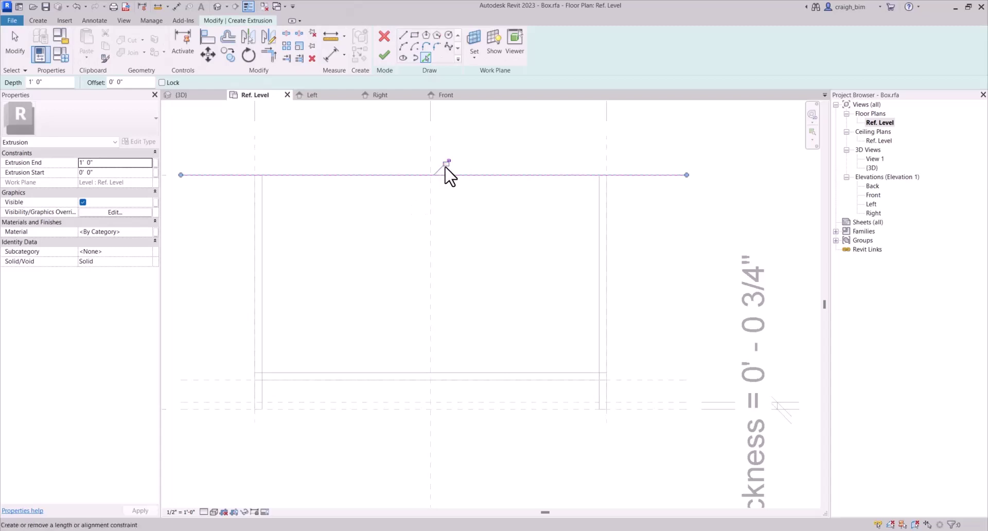
click(631, 386)
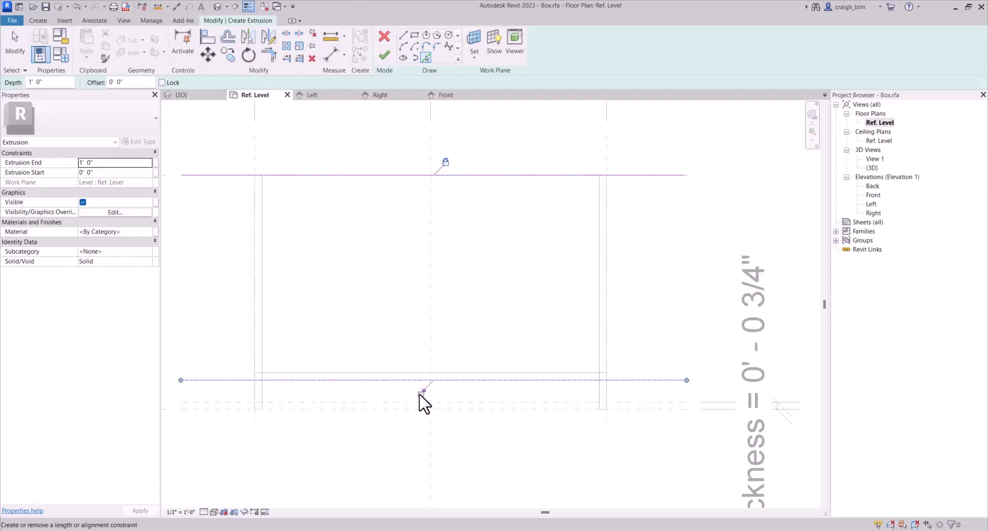
click(600, 329)
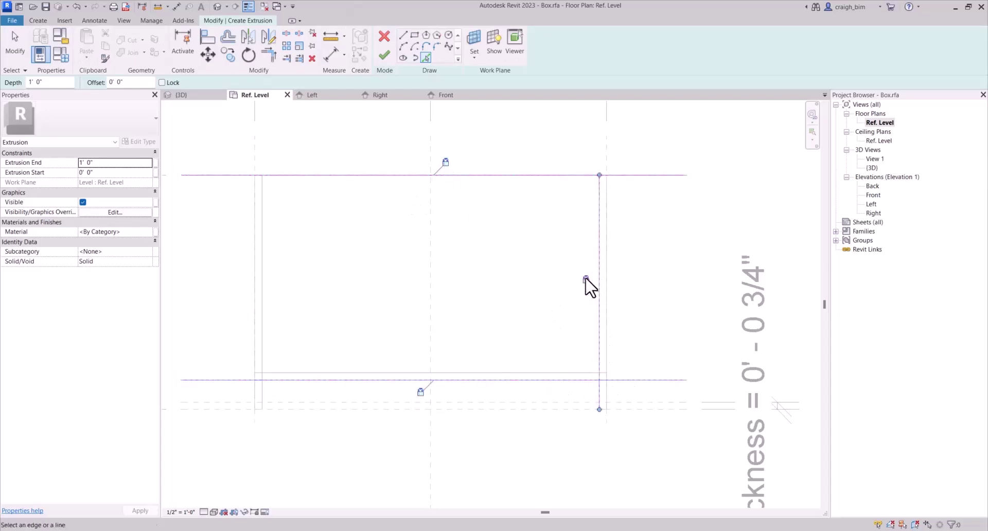
click(264, 252)
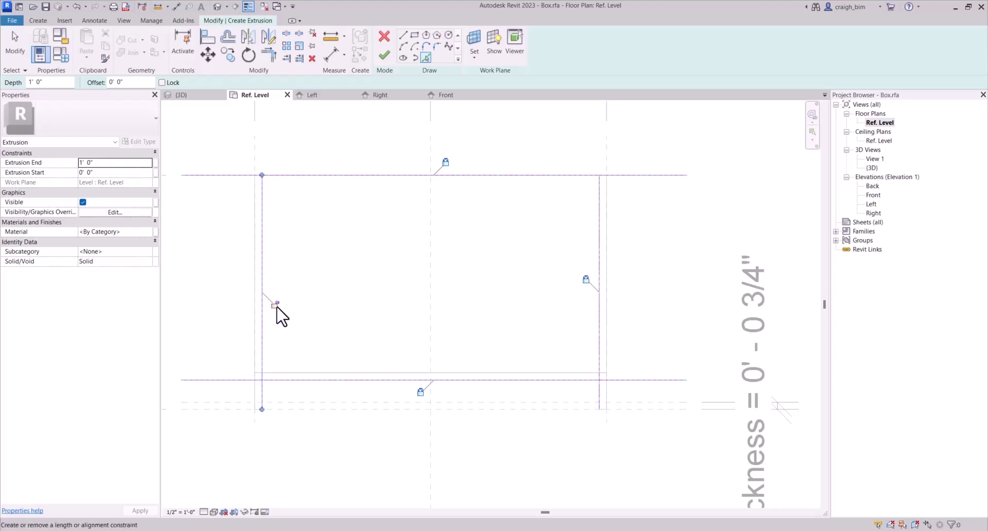
- Trim the four picked sketch lines at their corners into a closed rectangle between the side panels
key(t)
key(r)
click(262, 201)
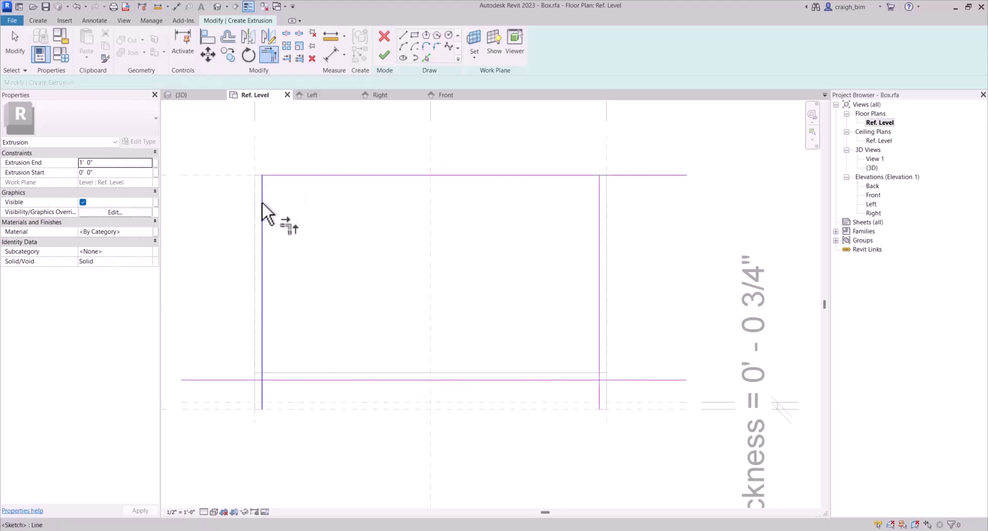
click(296, 380)
click(553, 380)
click(600, 342)
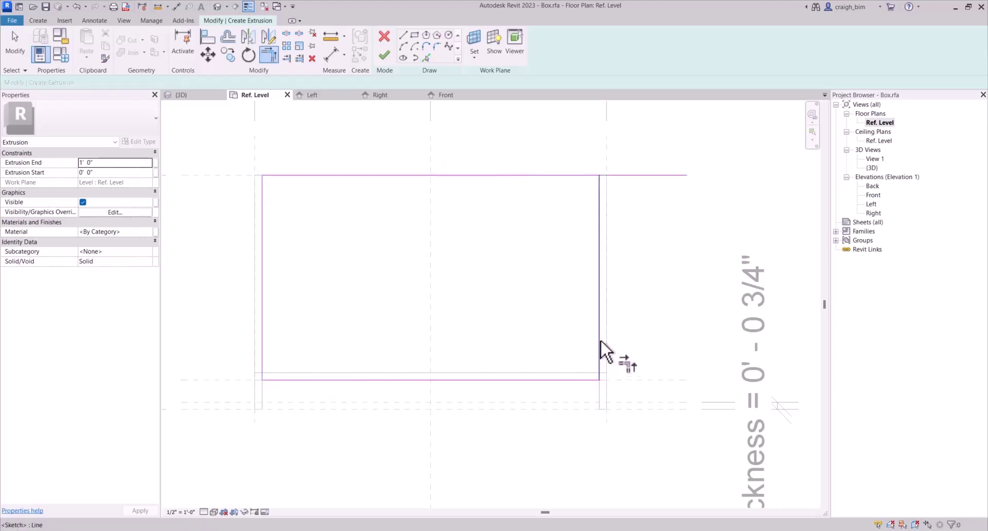
click(587, 175)
key(Escape)
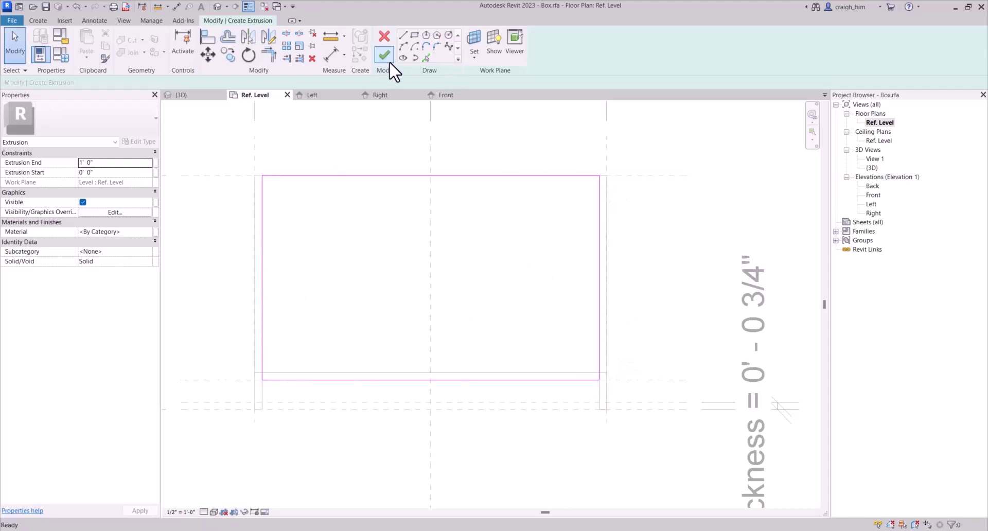
- Check the bottom panel sketch's alignment locks, finish the extrusion and view it in 3D
key(a)
key(l)
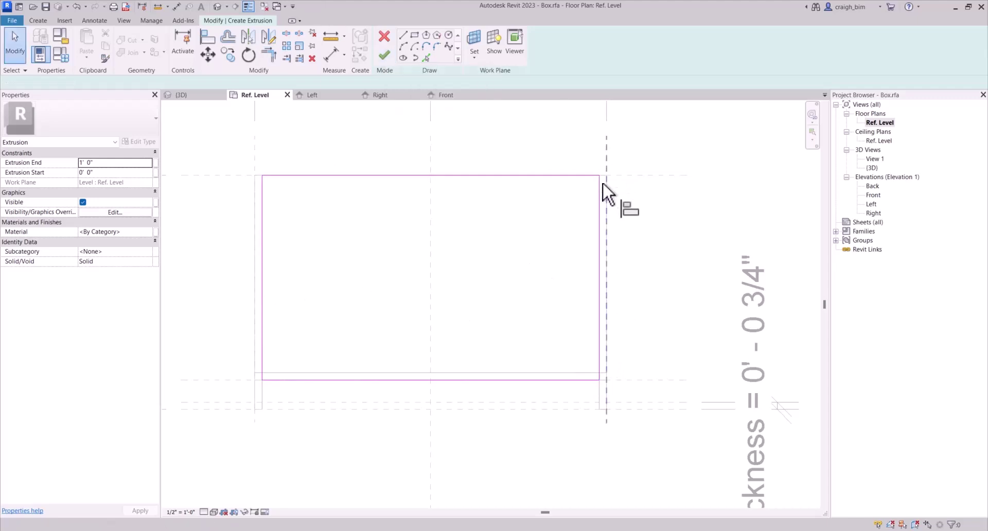
key(Escape)
click(596, 176)
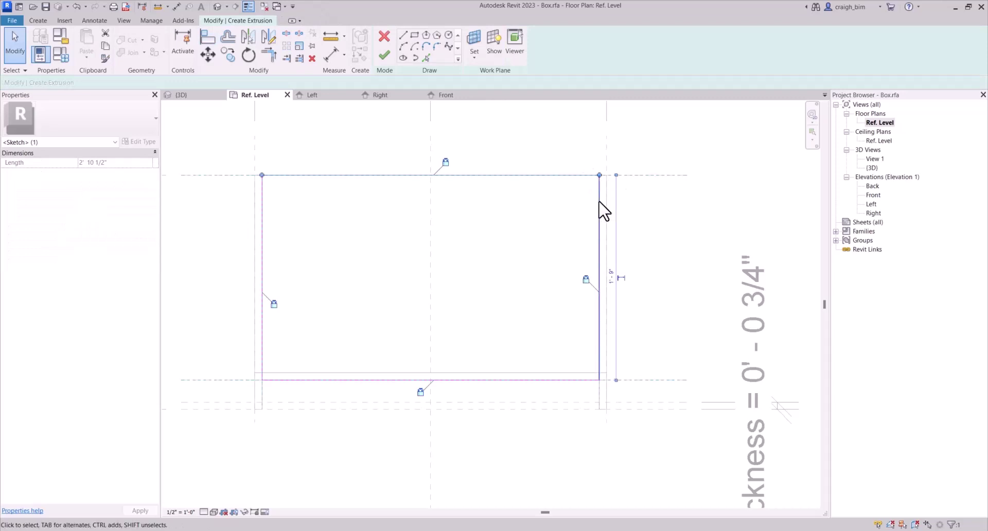
click(384, 55)
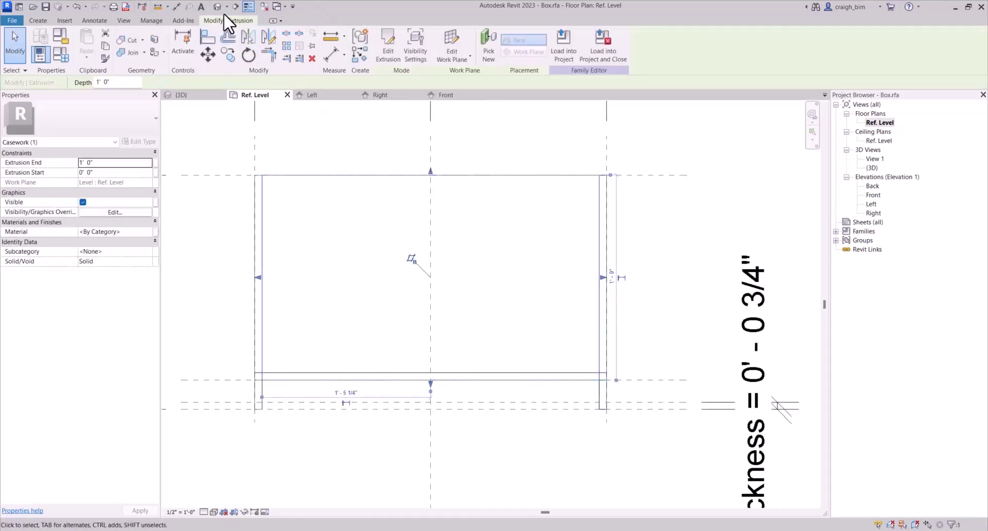
click(180, 94)
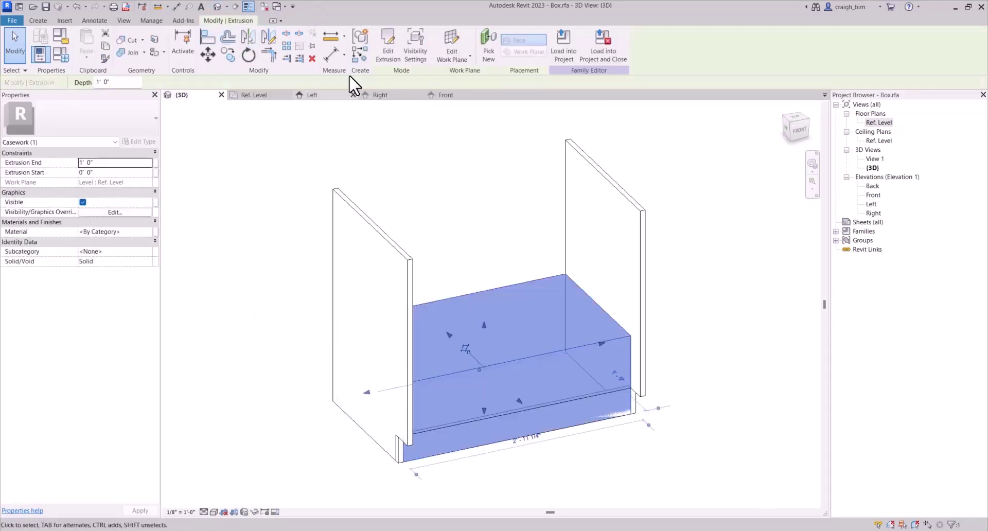
- In the Front elevation, name the horizontal reference plane at the top of the toe kick "Toe Top"
double_click(873, 195)
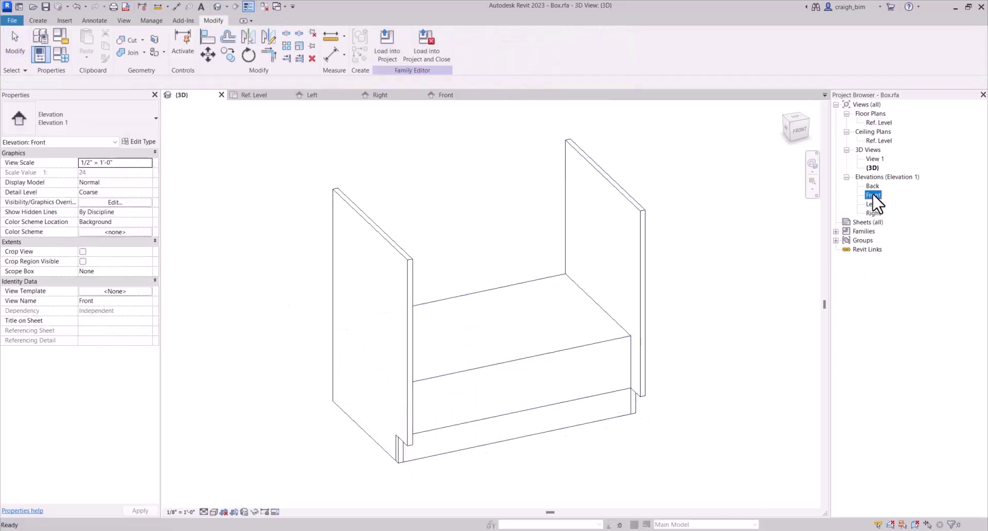
scroll(486, 348, down, 3)
key(Escape)
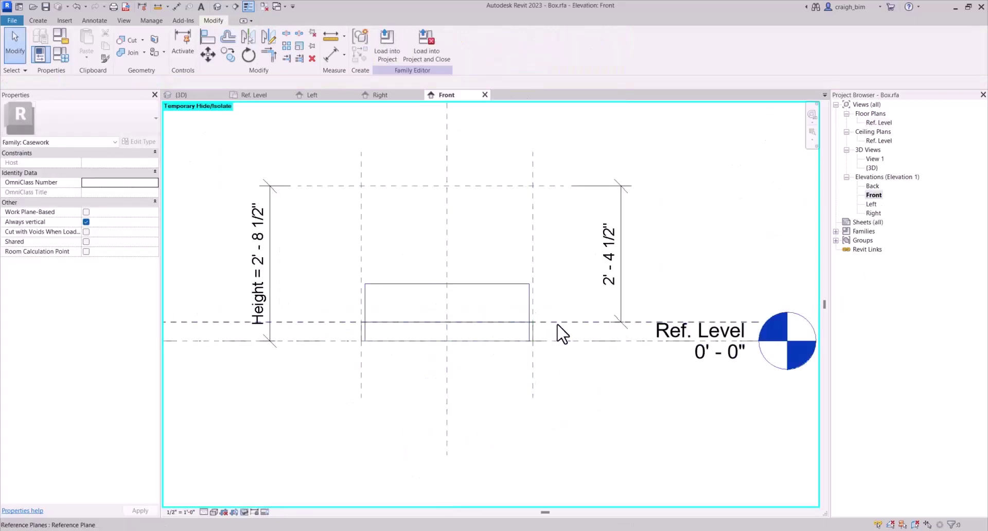
click(551, 341)
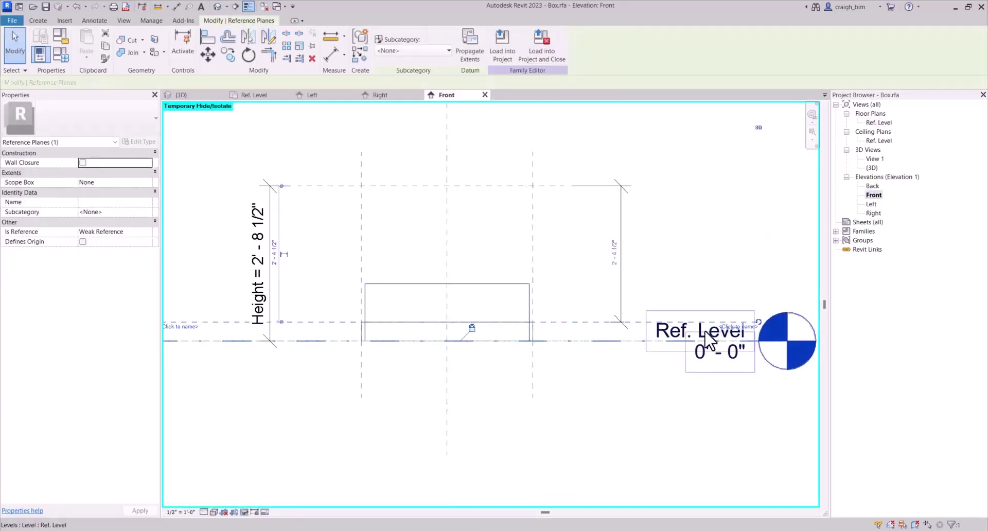
click(731, 327)
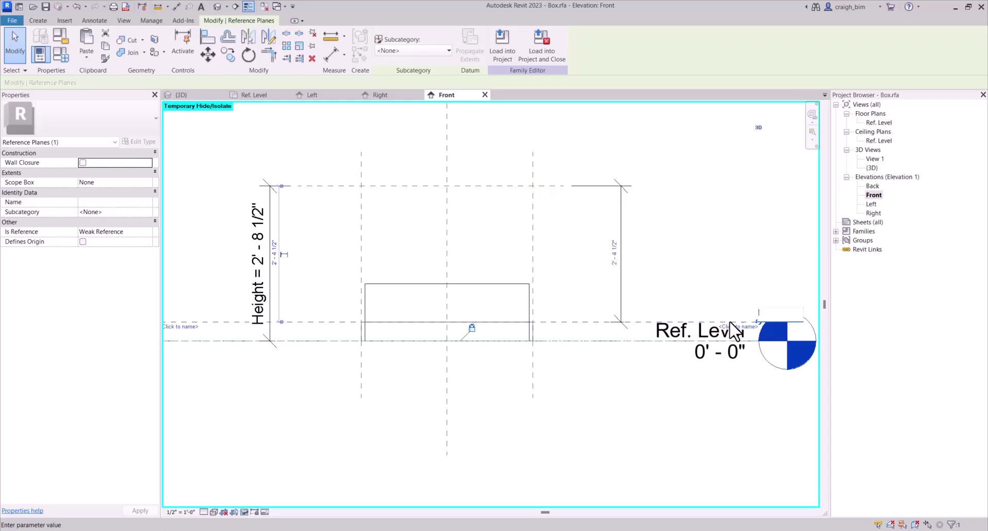
key(Return)
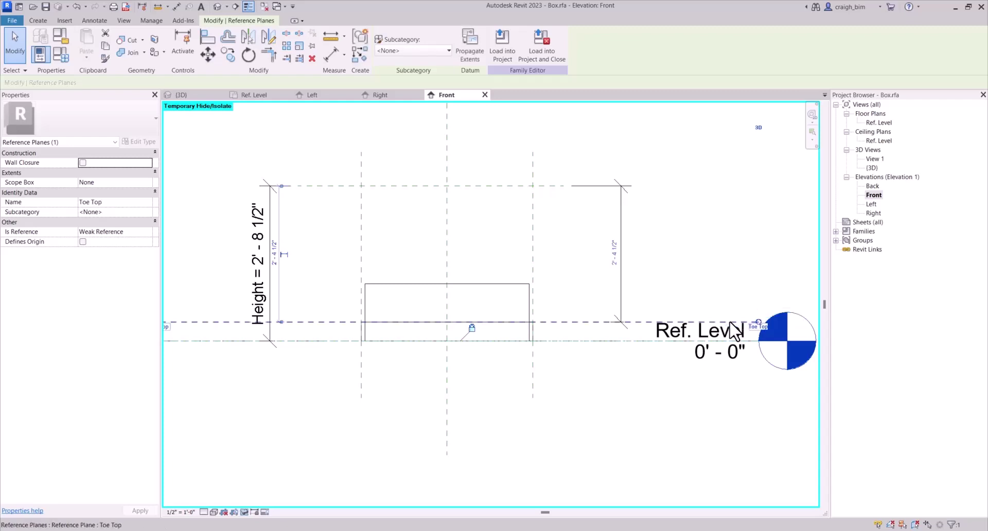
key(Escape)
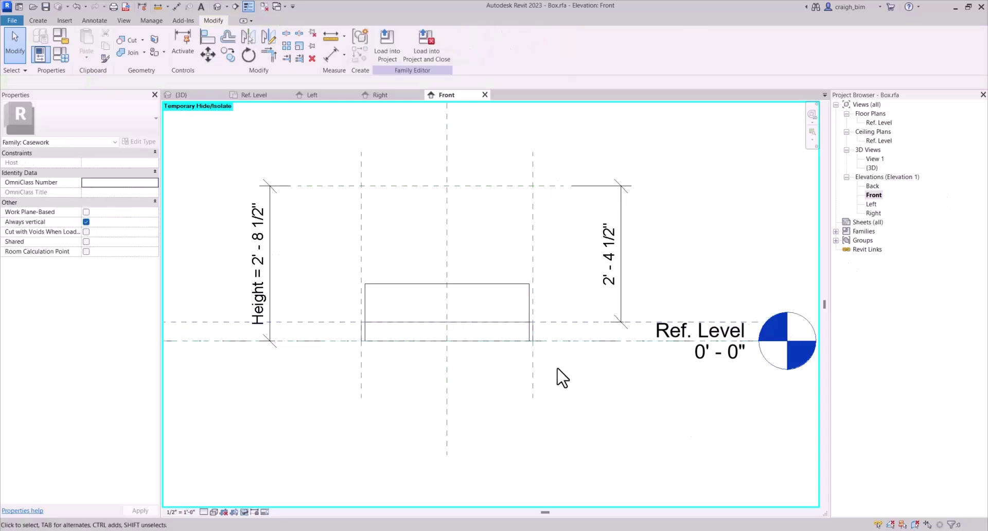
- Change the bottom panel extrusion's work plane to Reference Plane : Toe Top
click(526, 288)
click(449, 57)
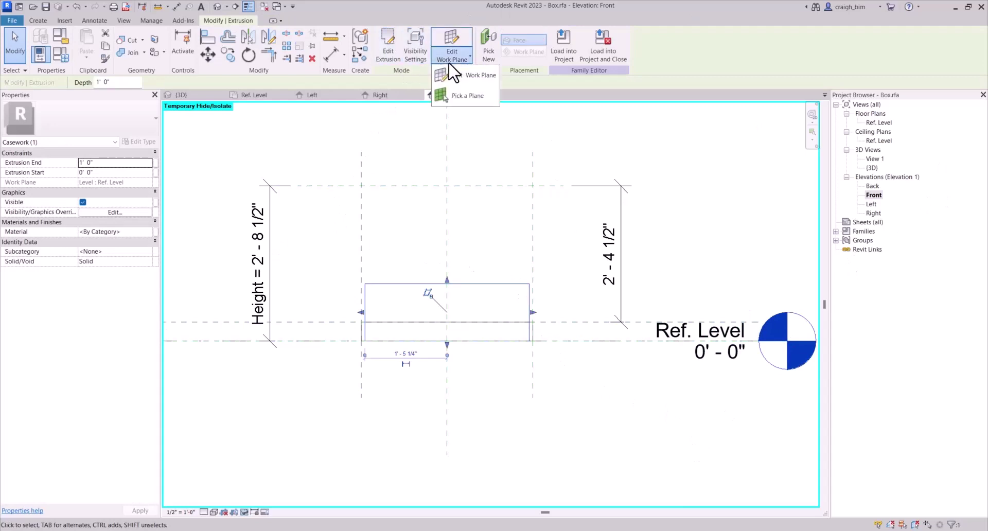
click(465, 75)
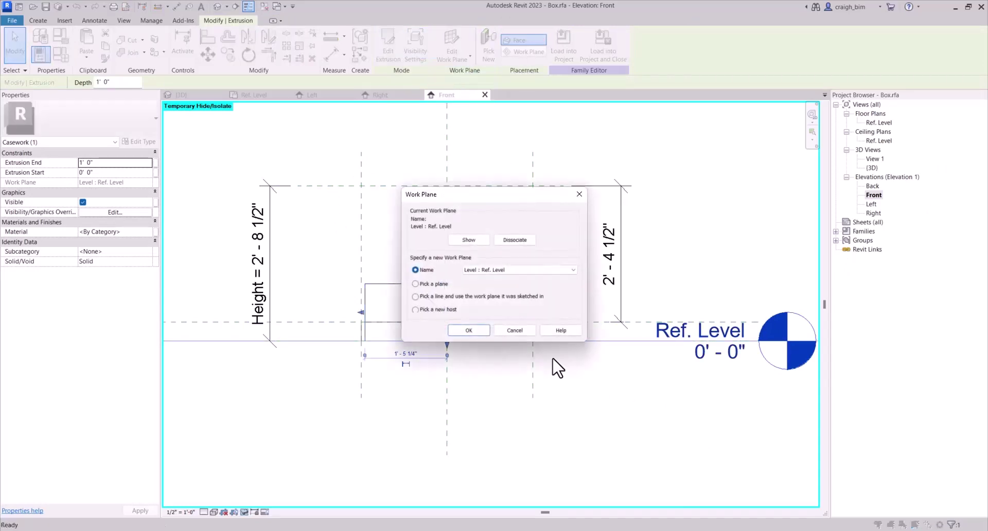
click(507, 271)
click(517, 282)
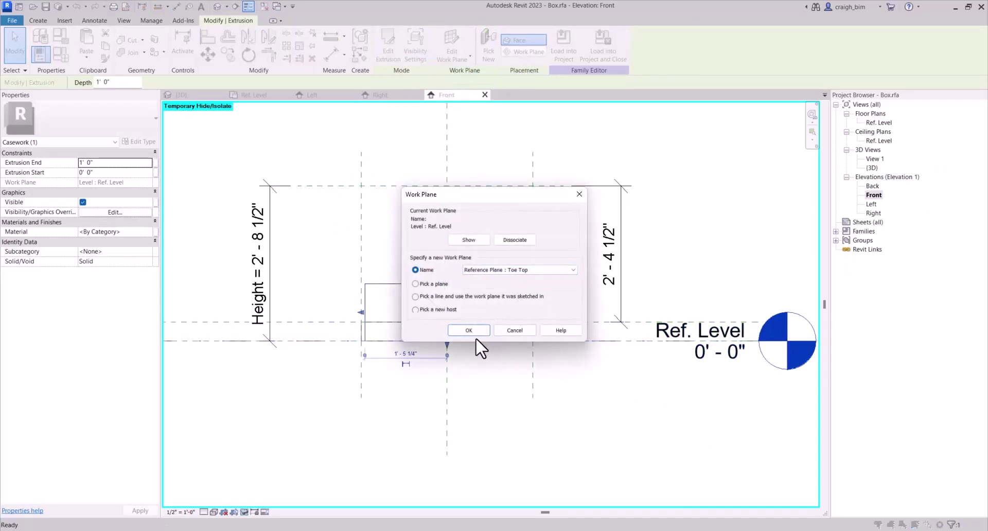
click(469, 330)
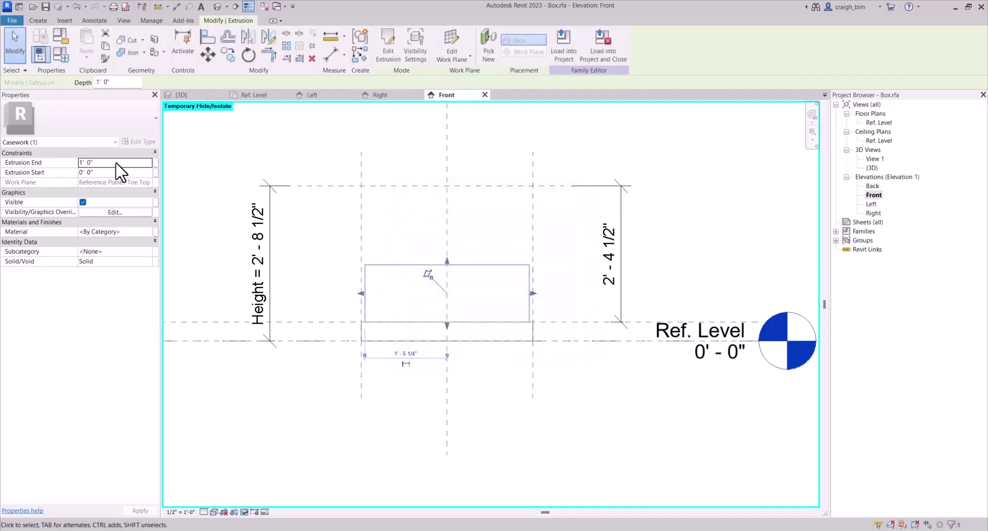
- Associate the bottom panel's extrusion end with the Thickness parameter
click(156, 162)
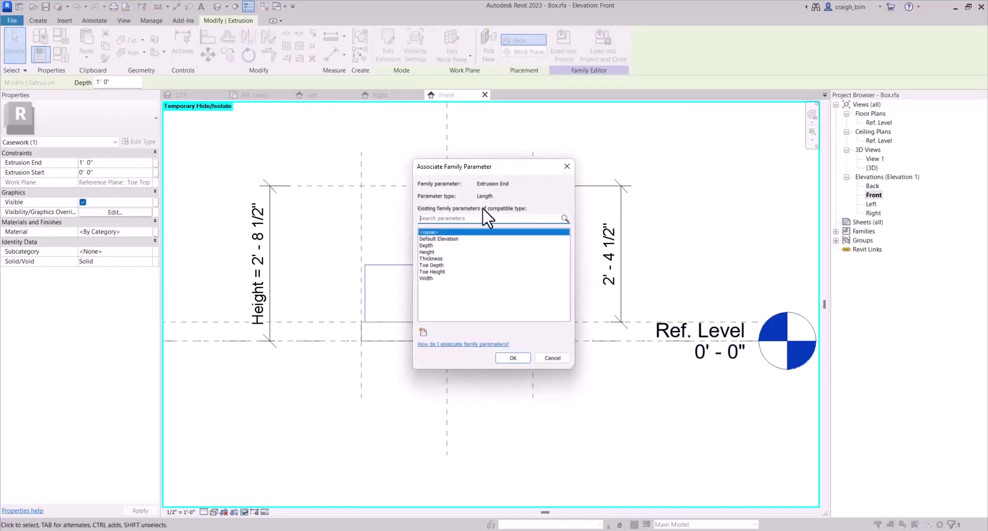
click(445, 259)
click(513, 358)
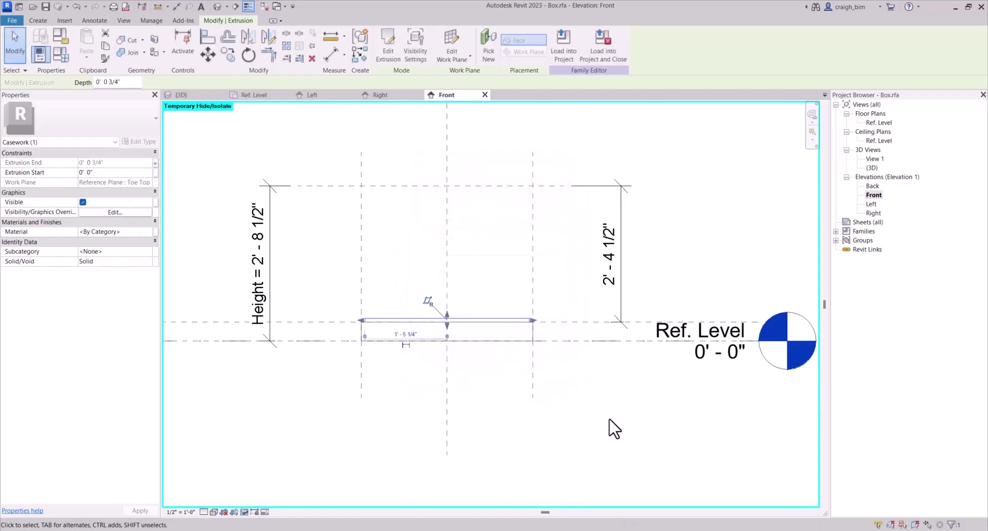
- In the Ref. Level plan, temporarily hide the toe-kick panel and the bottom panel
click(446, 241)
click(216, 6)
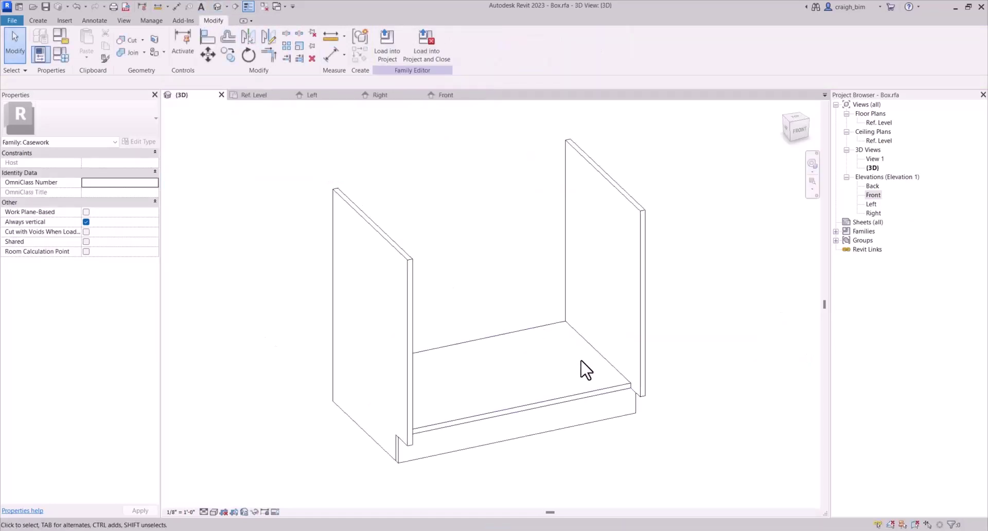
shift+middle_drag(739, 454, 660, 423)
double_click(879, 122)
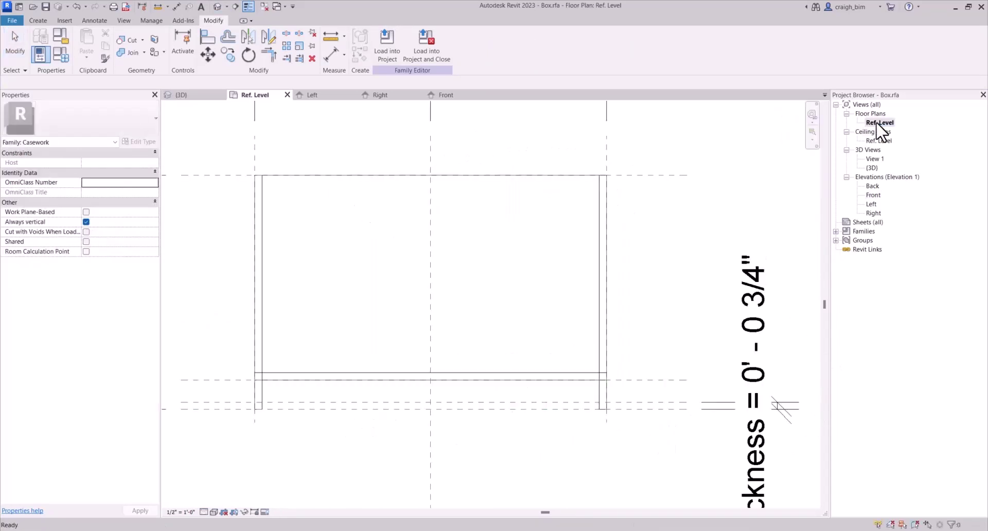
click(595, 373)
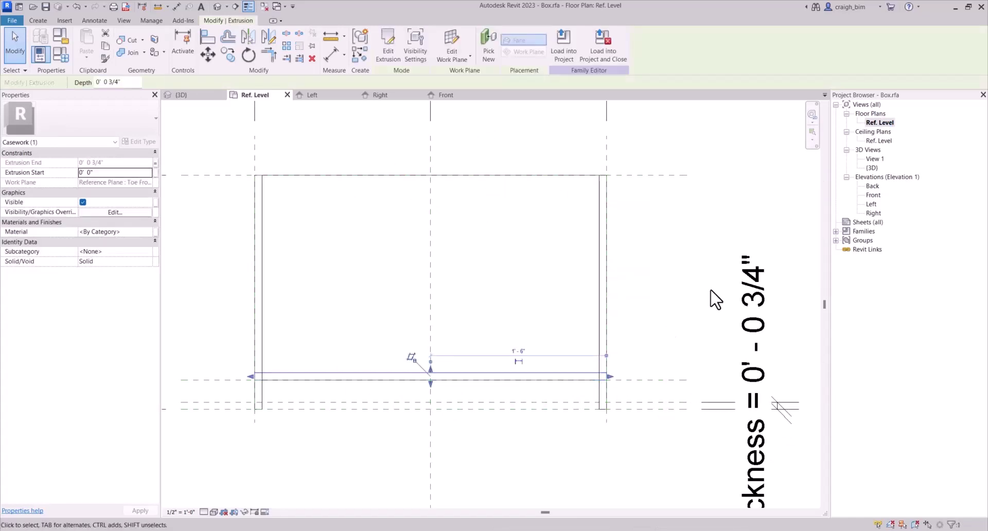
key(h)
key(i)
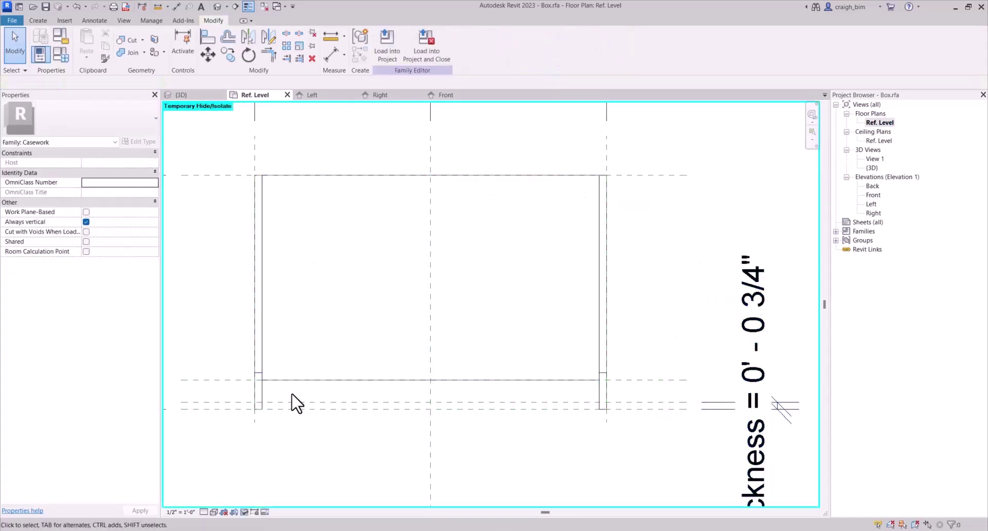
click(271, 380)
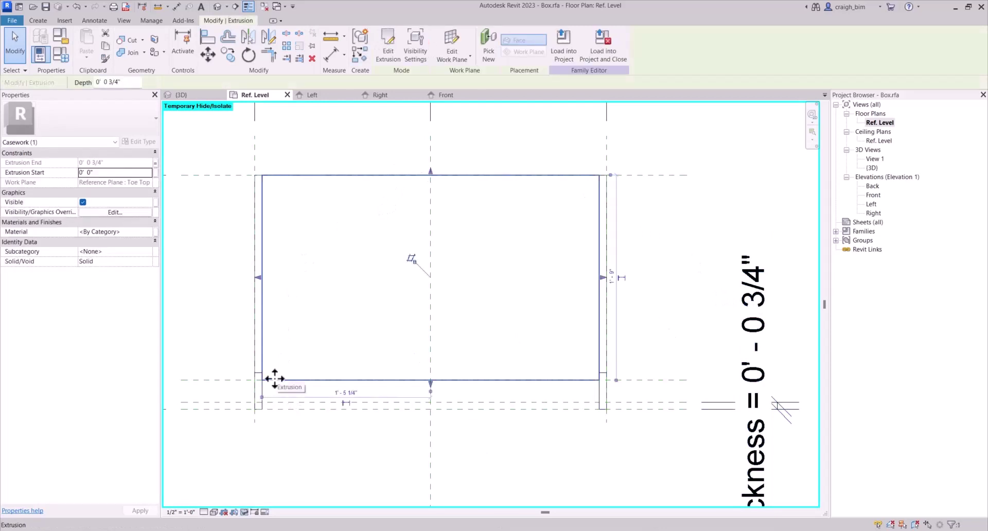
key(Delete)
- In the Front elevation, name the horizontal reference plane at the top of the cabinet "Top"
click(38, 20)
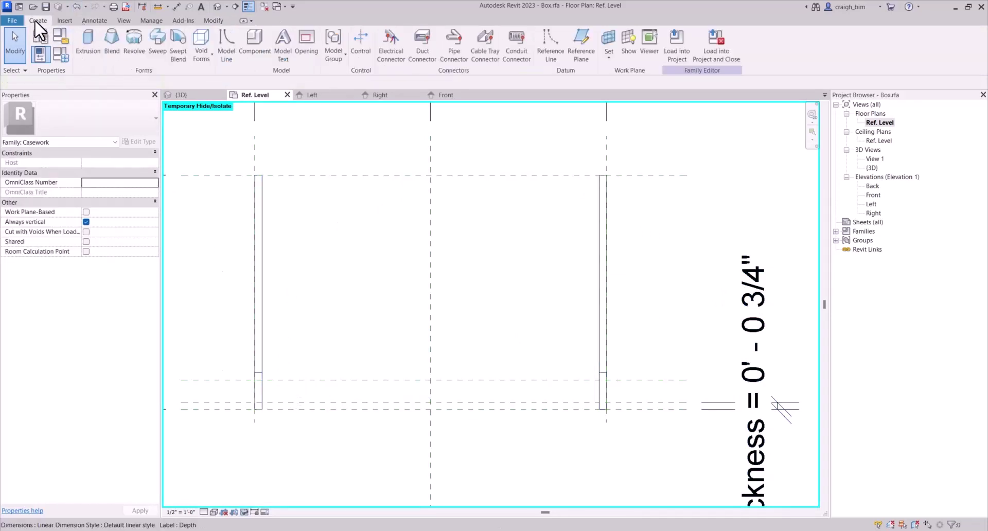
double_click(873, 195)
click(551, 186)
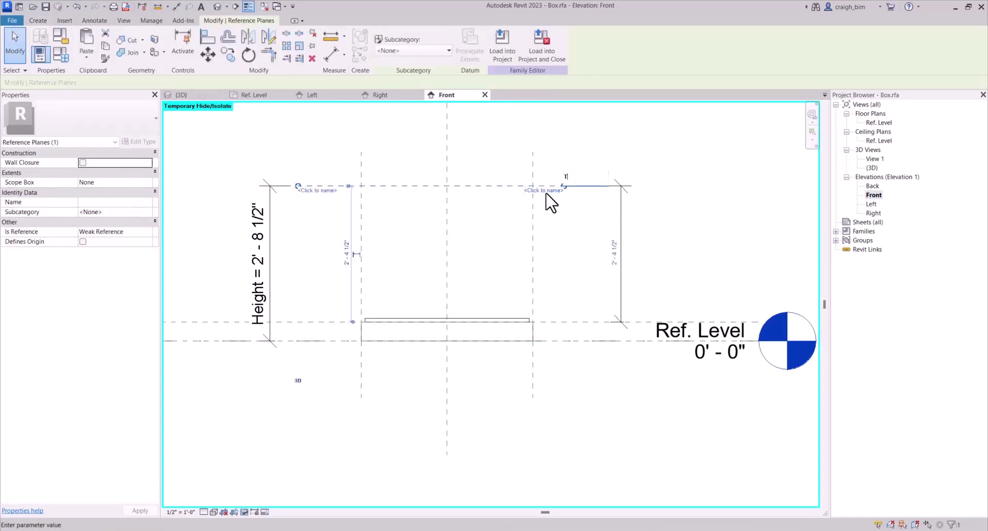
key(Return)
click(639, 215)
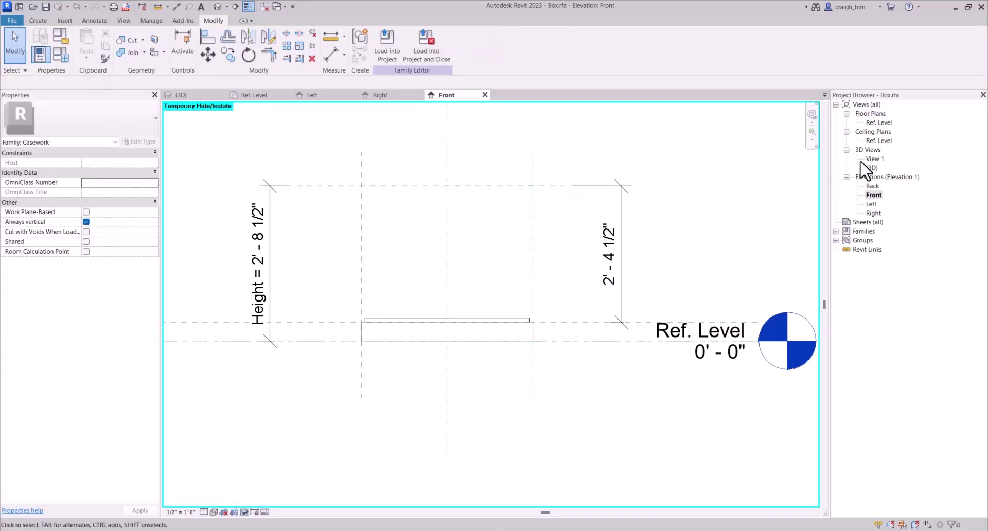
- In the Ref. Level plan, sketch a rectangular extrusion between the side panels' inner faces and lock its back and side edges
double_click(880, 123)
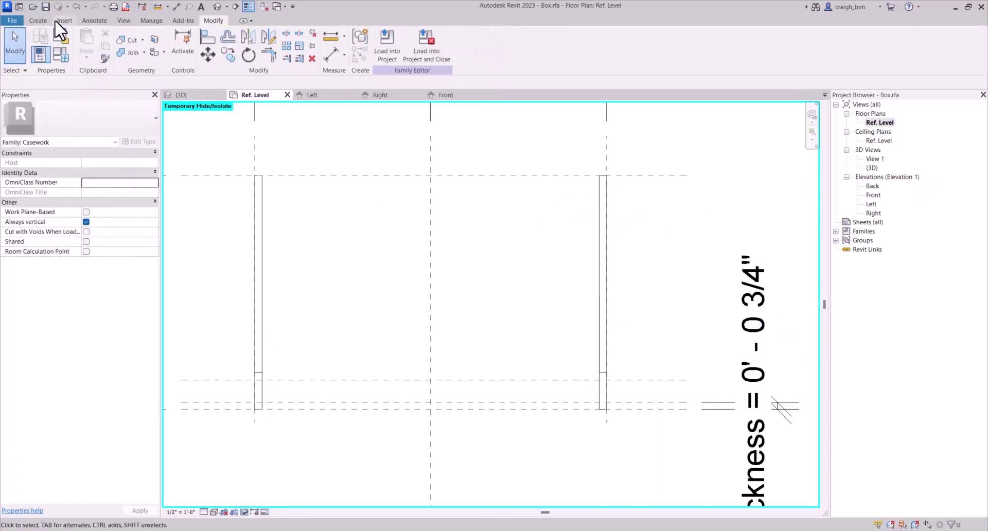
click(33, 20)
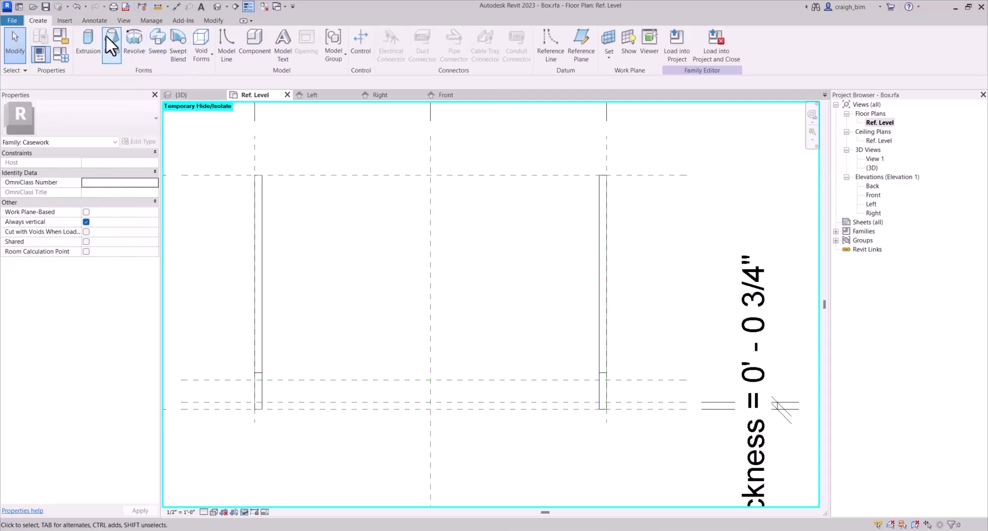
click(85, 41)
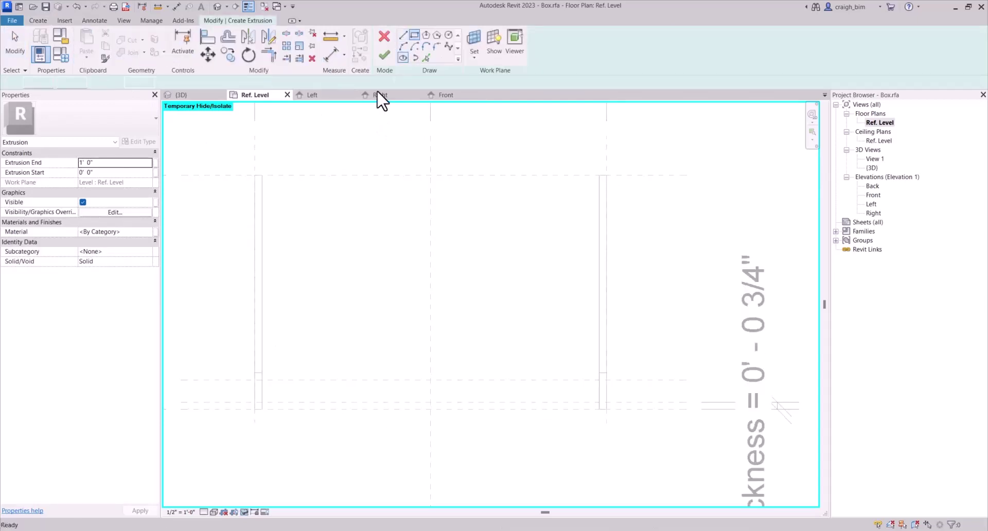
click(262, 175)
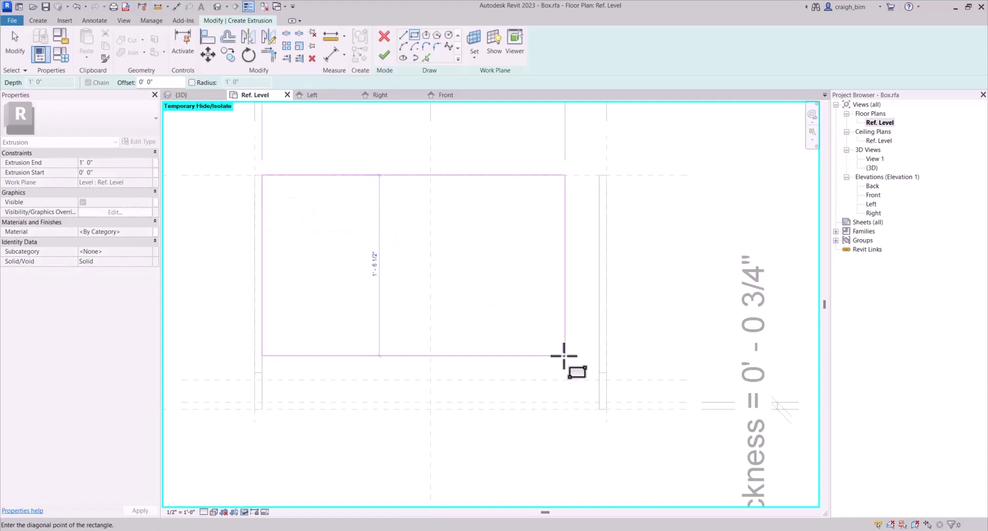
click(598, 409)
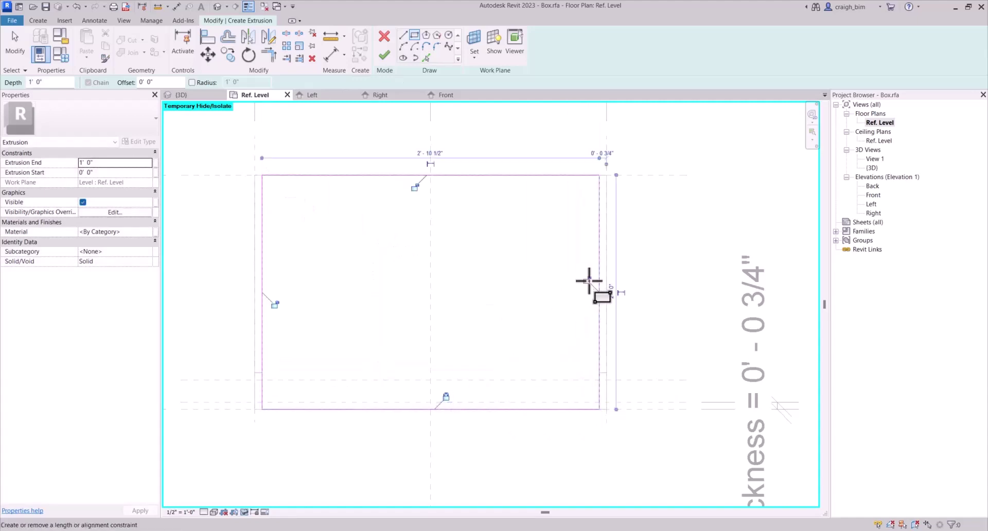
click(586, 280)
click(414, 187)
click(274, 304)
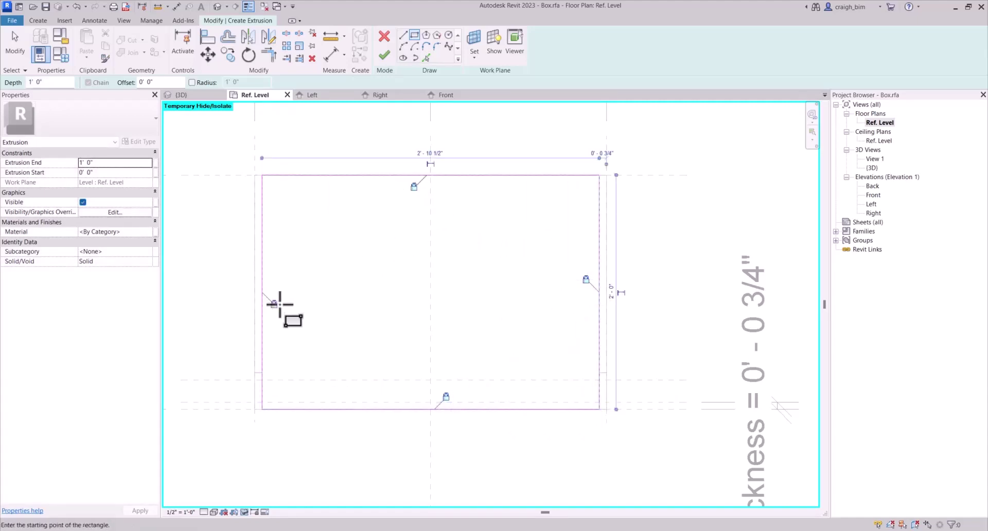
- Align the sketch's front edge to the thickness reference plane just behind the front plane and finish the extrusion
click(446, 397)
key(a)
key(l)
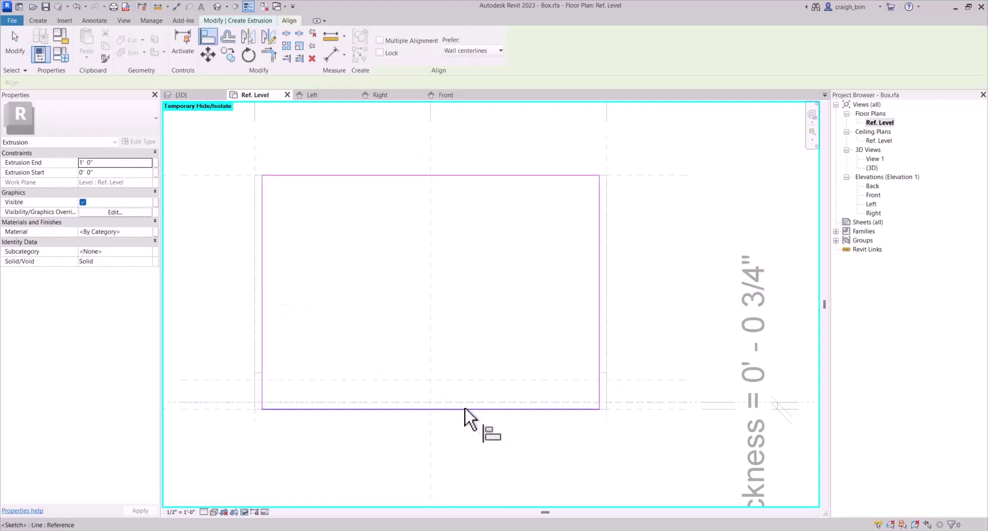
click(464, 408)
key(Escape)
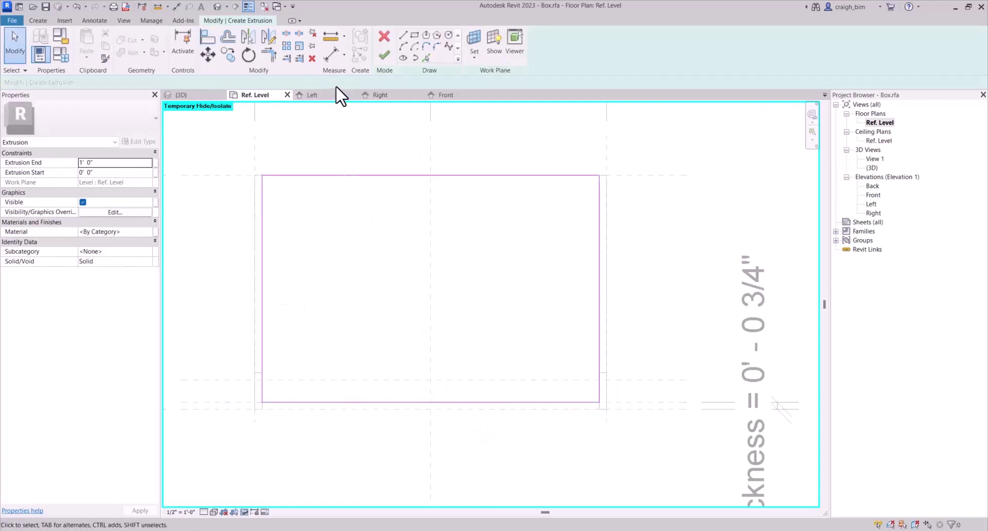
click(383, 55)
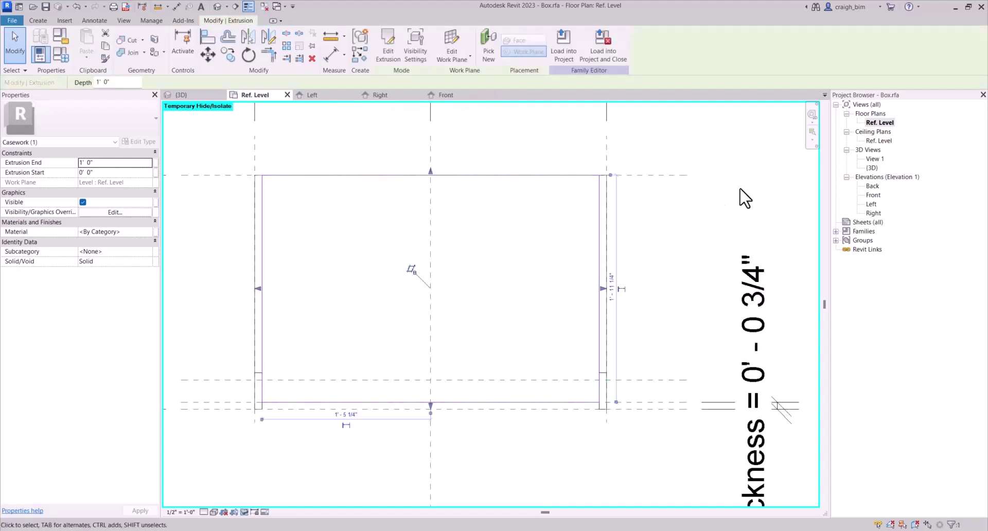
- In the 3D view, change the new panel extrusion's work plane to Reference Plane : Top
click(218, 6)
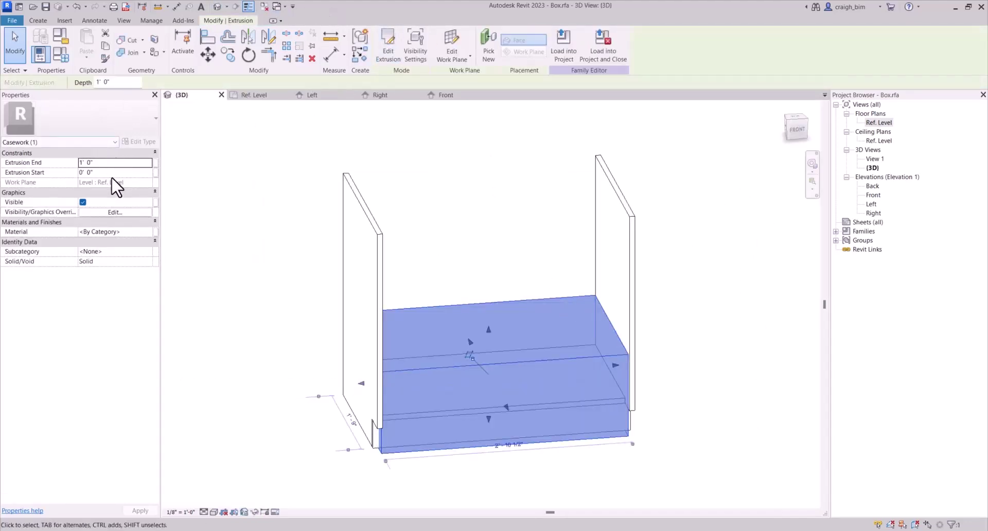
click(461, 57)
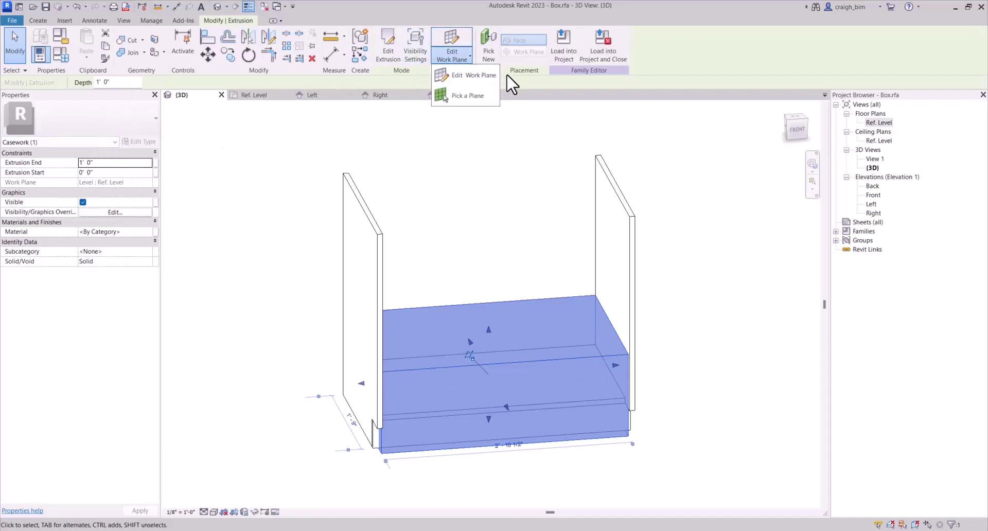
click(484, 77)
click(488, 271)
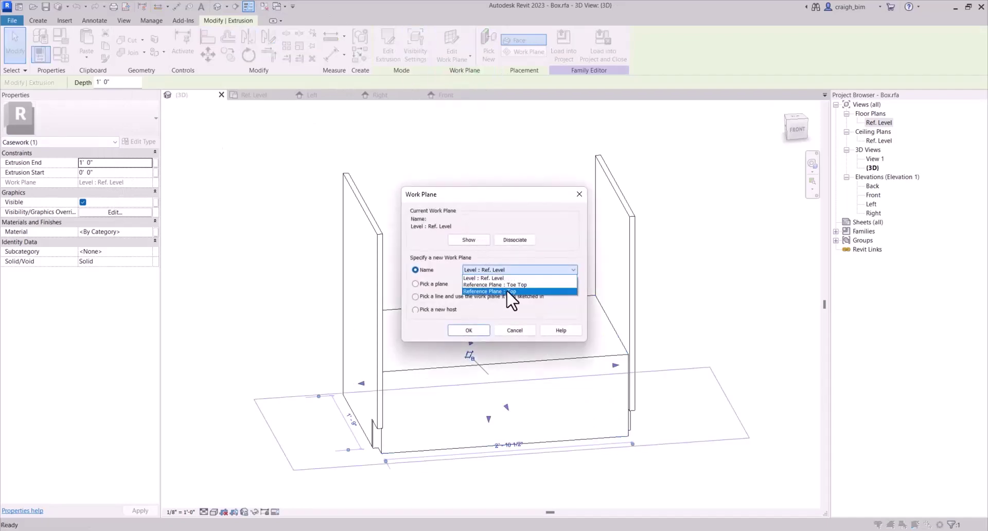
click(514, 291)
click(481, 329)
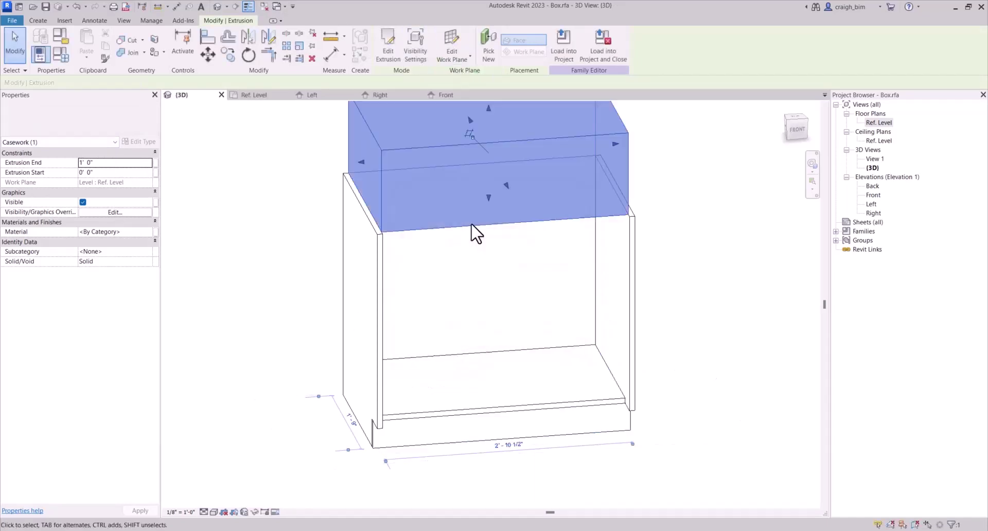
- Set the top panel's extrusion end to -.75" and inspect the cabinet from the side in 3D
click(111, 162)
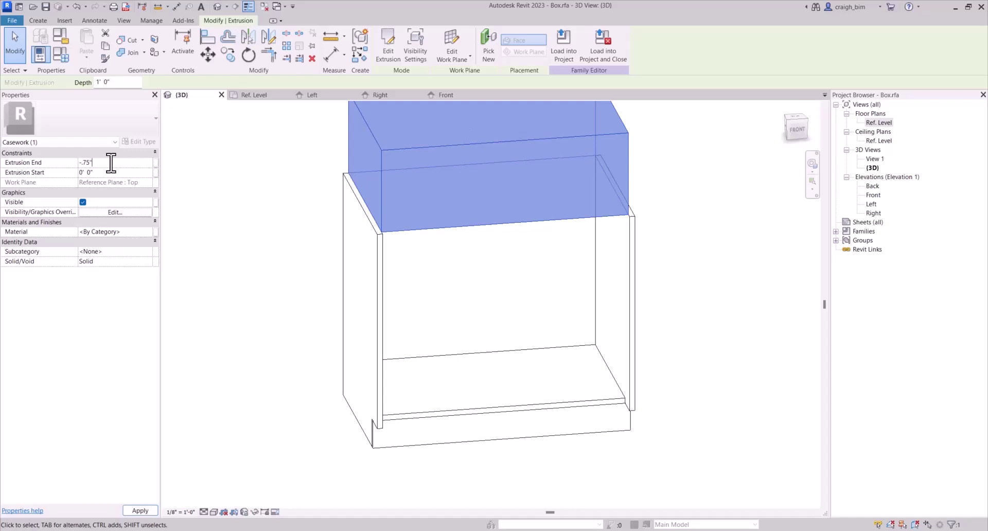
key(Return)
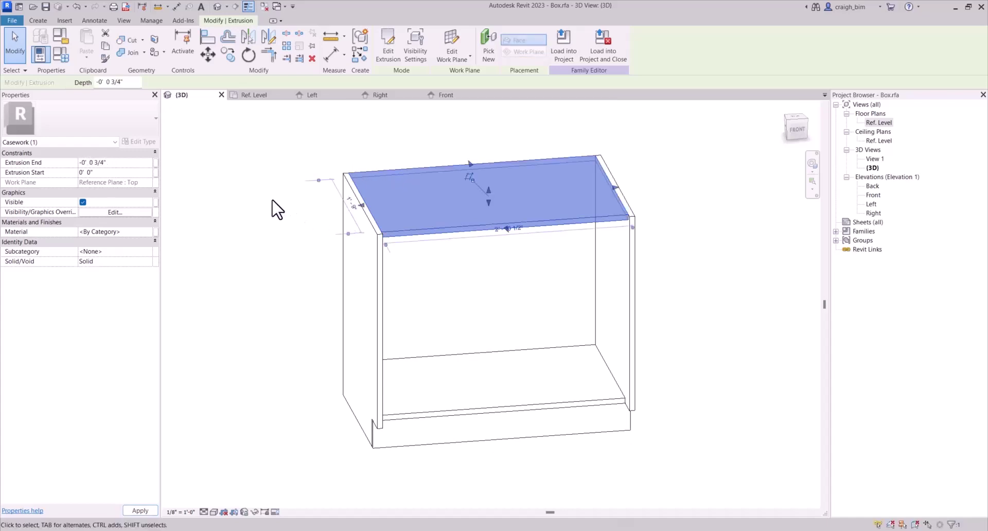
click(264, 225)
shift+middle_drag(557, 240, 396, 326)
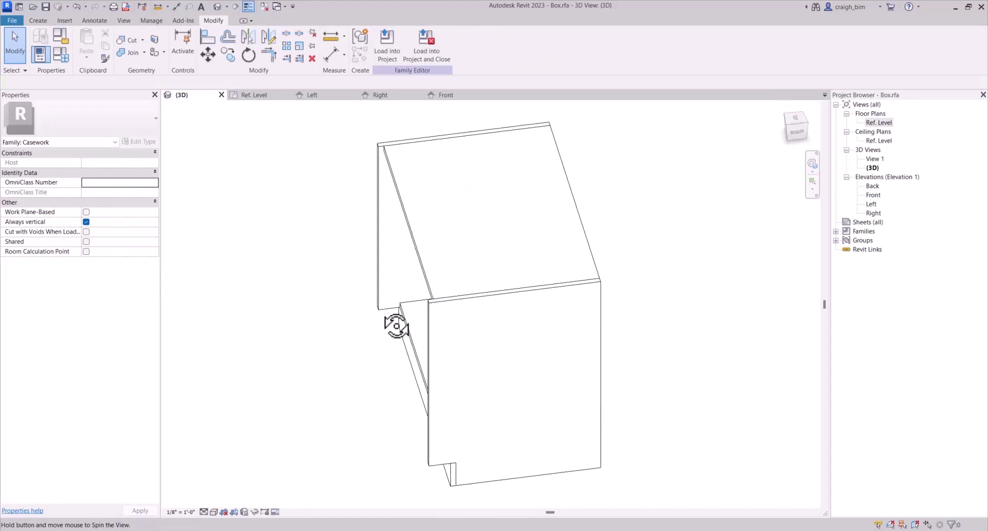
- In the Left elevation, edit the left side panel's sketch so its front edge aligns with the thickness reference plane, and finish it
click(870, 203)
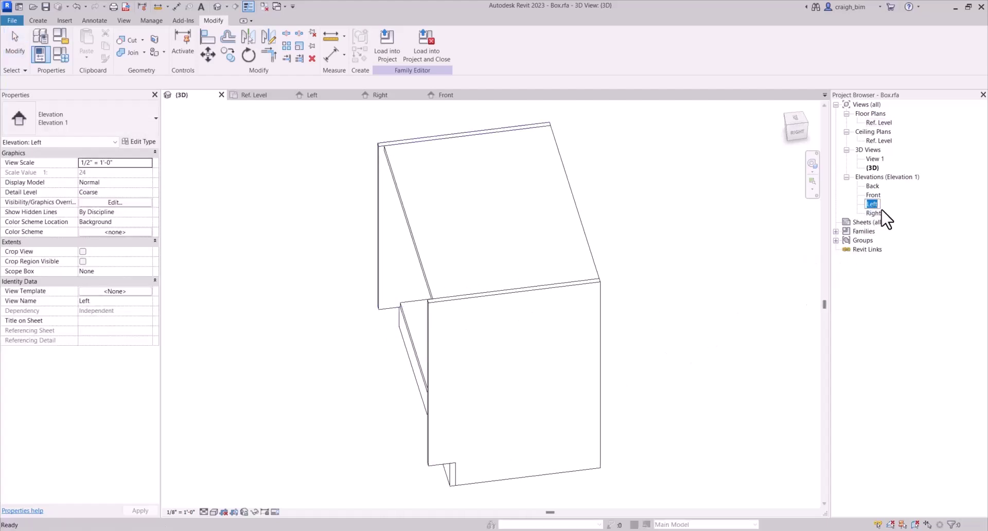
double_click(871, 204)
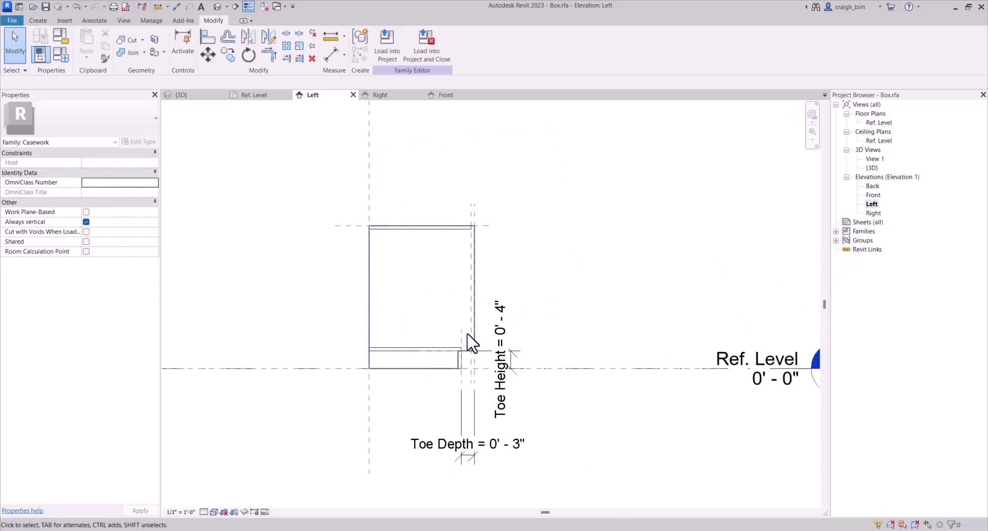
scroll(457, 334, up, 3)
click(487, 310)
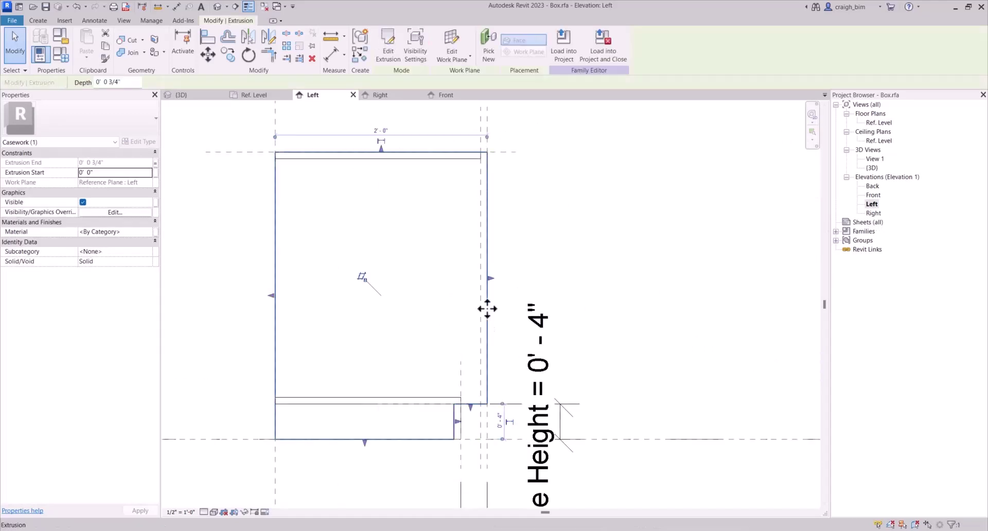
double_click(487, 309)
click(486, 343)
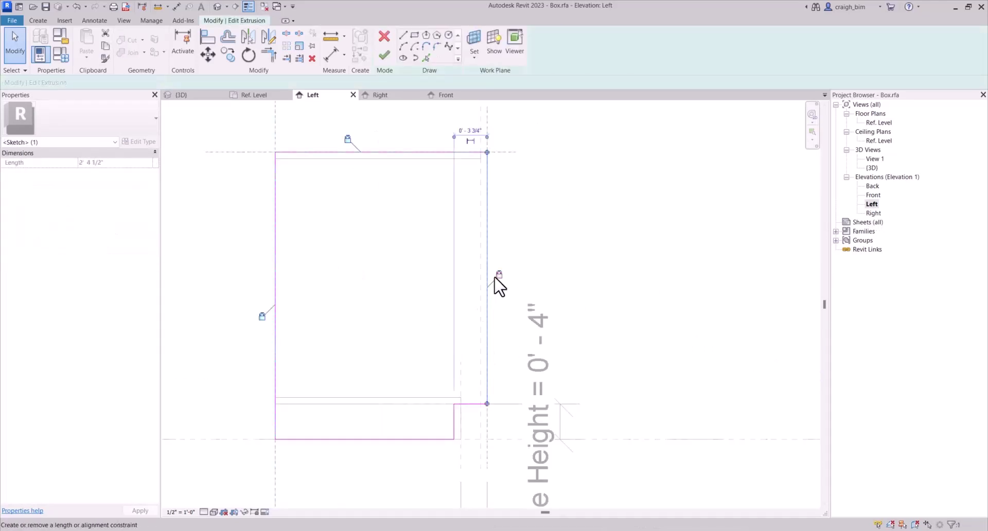
key(l)
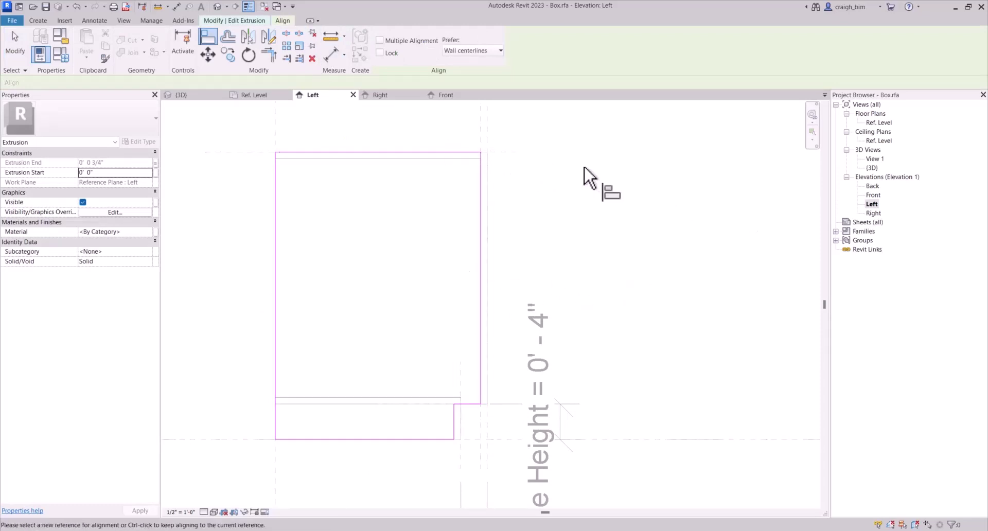
key(Escape)
click(383, 56)
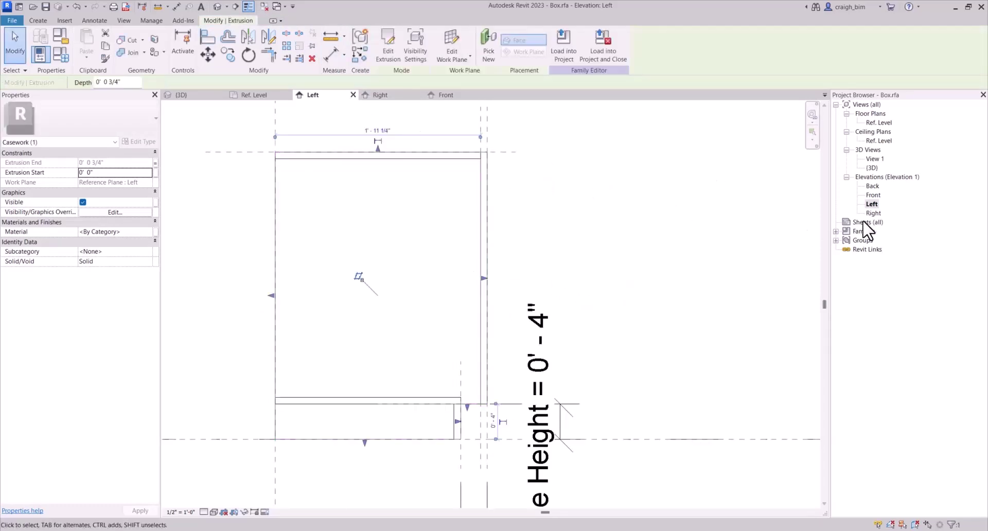
- In the Right elevation, align the right side panel's front sketch edge to the thickness reference plane, finish the edit and view it in 3D
double_click(873, 213)
key(Escape)
click(434, 215)
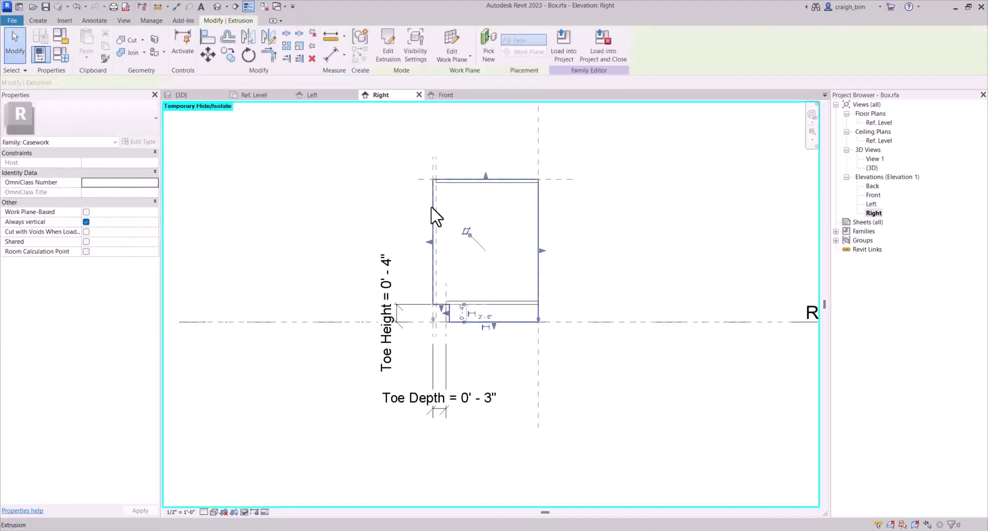
double_click(434, 205)
key(a)
key(l)
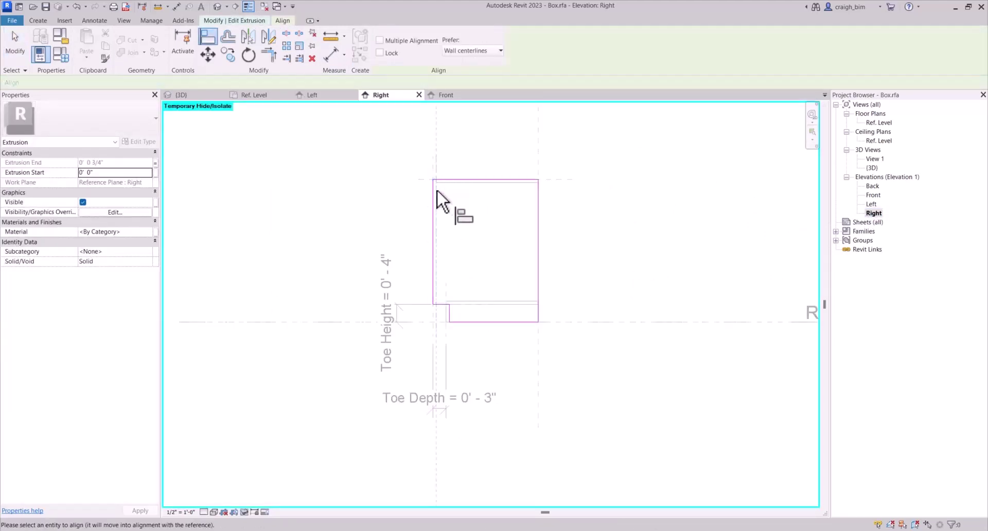
click(435, 188)
click(433, 234)
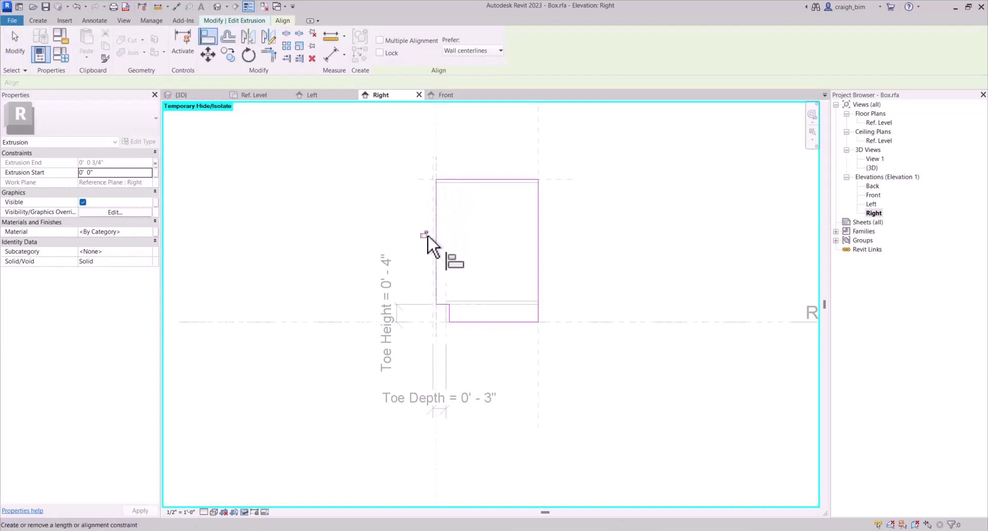
key(Escape)
key(Escape)
click(381, 53)
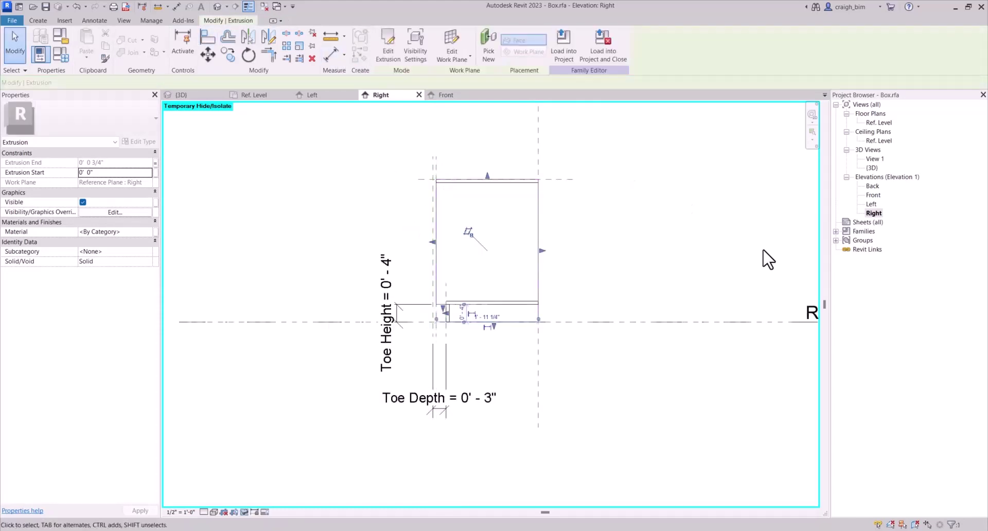
click(748, 267)
click(217, 7)
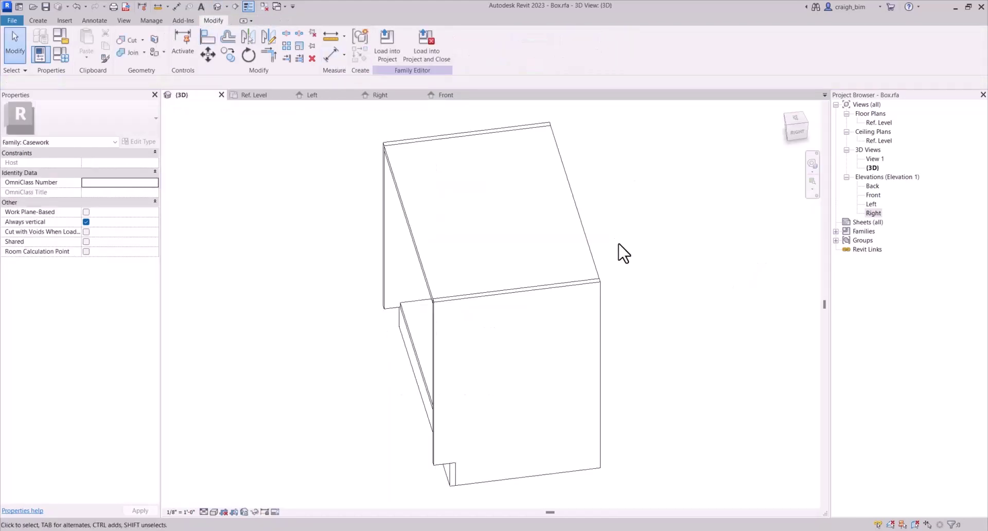
- Inspect the cabinet from the front in 3D and open the bottom panel's extrusion sketch for editing
shift+middle_drag(369, 349, 698, 281)
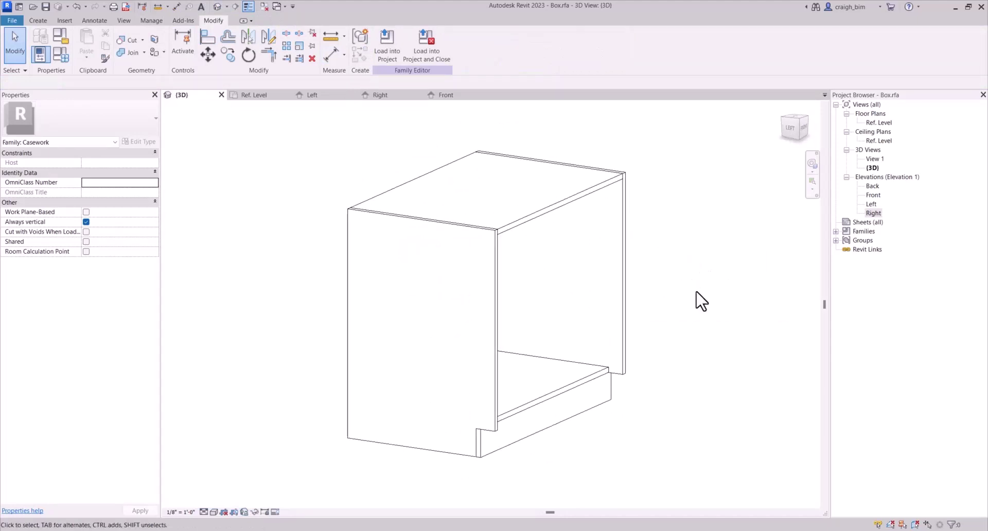
click(602, 196)
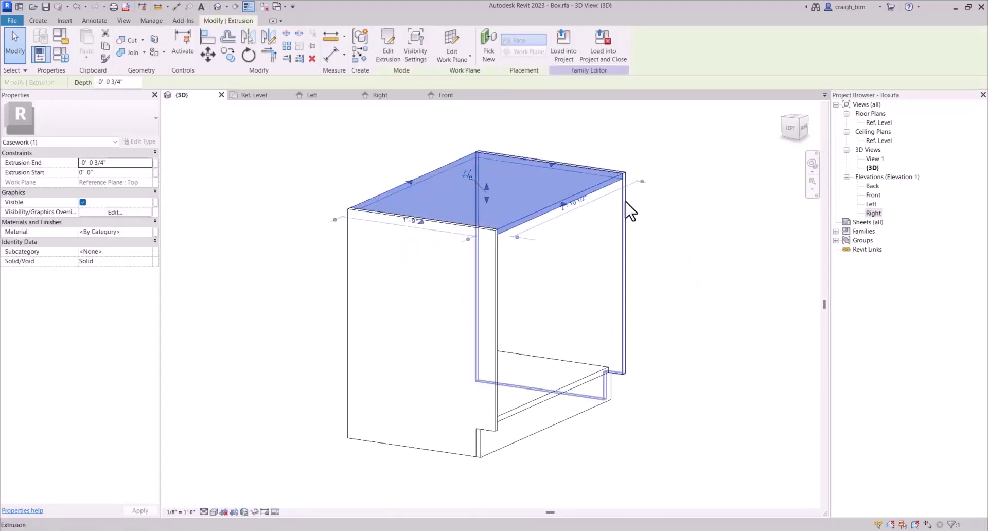
click(643, 425)
shift+middle_drag(642, 425, 606, 386)
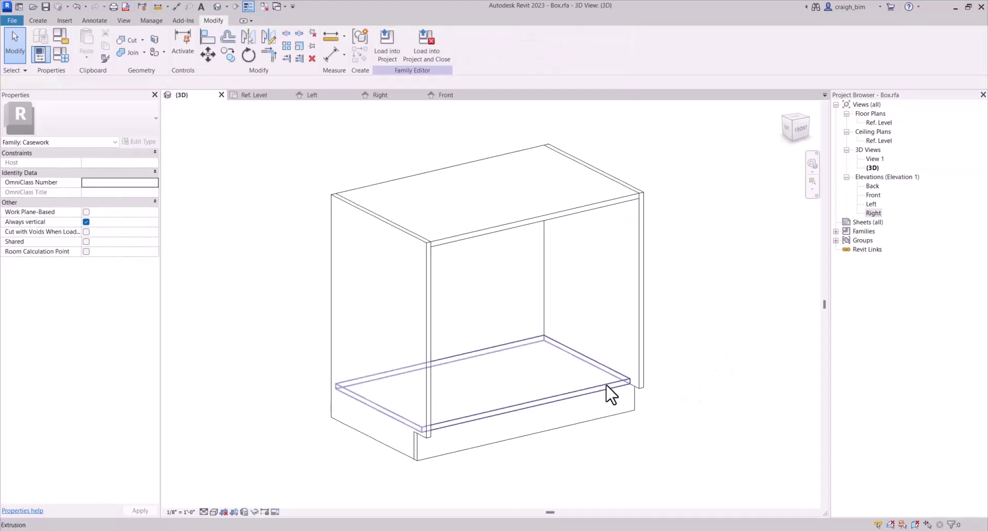
double_click(606, 385)
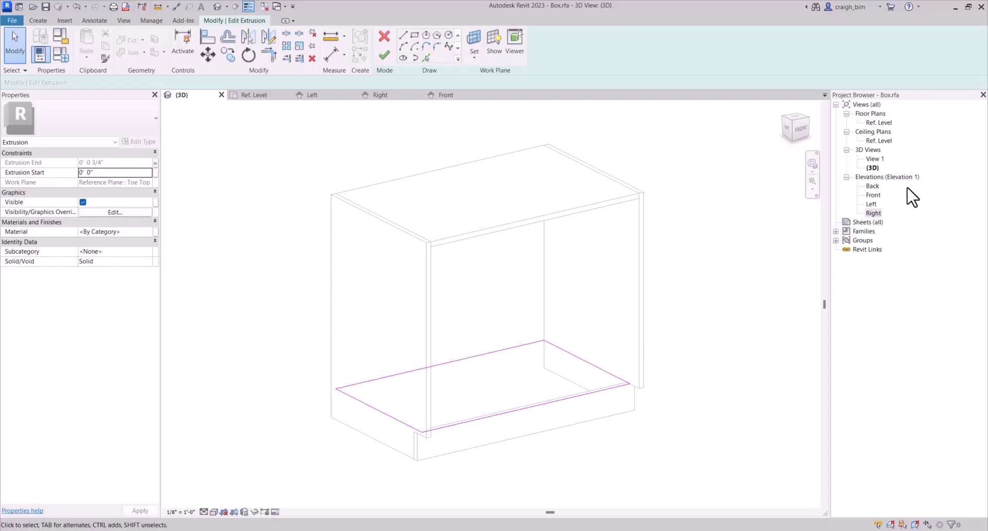
double_click(875, 195)
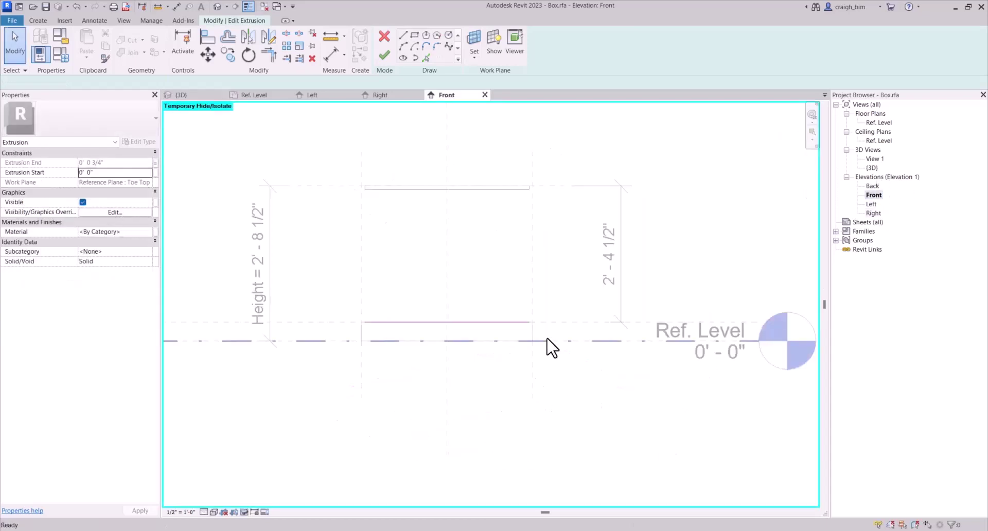
key(a)
key(l)
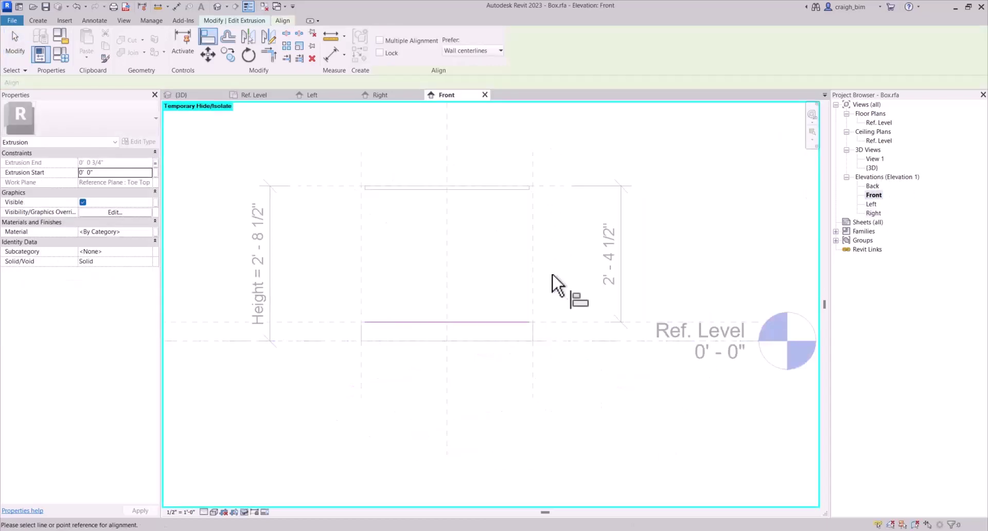
double_click(872, 203)
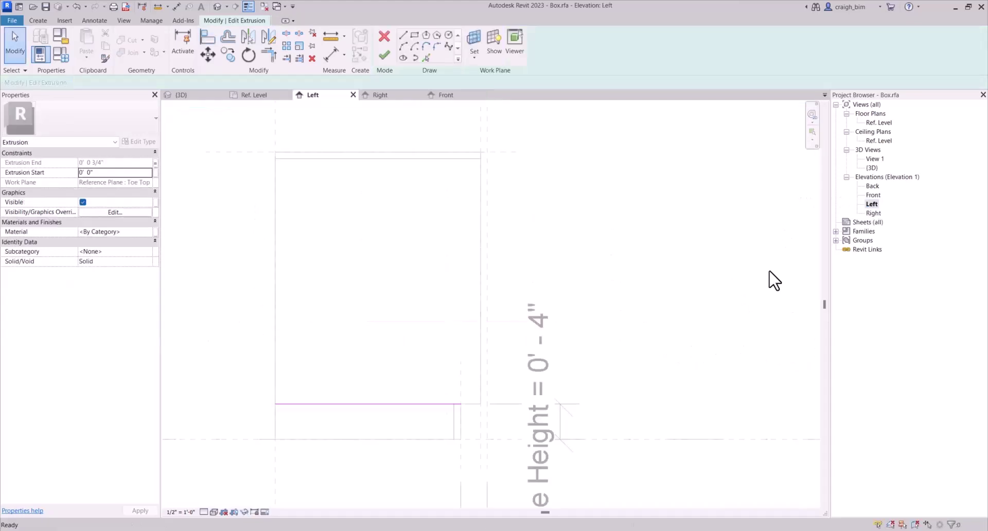
key(l)
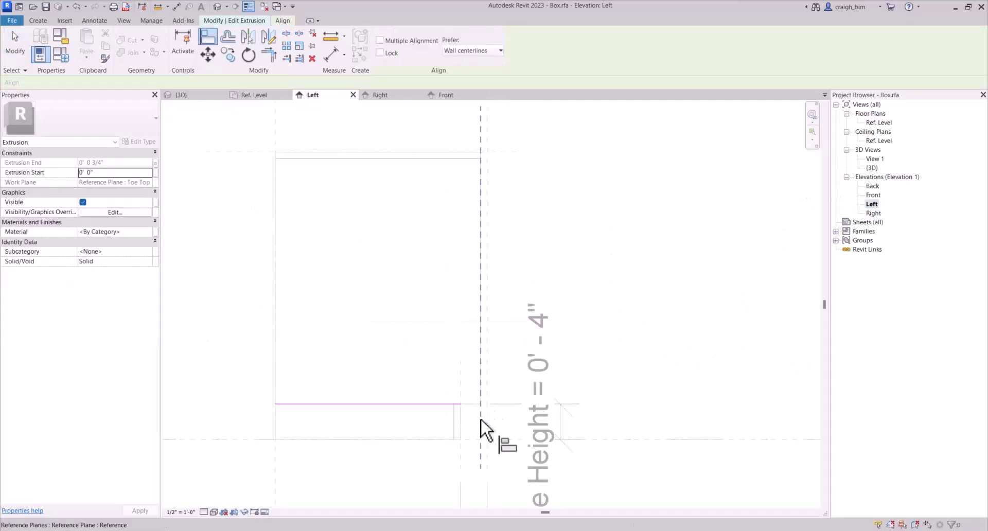
key(Escape)
double_click(875, 195)
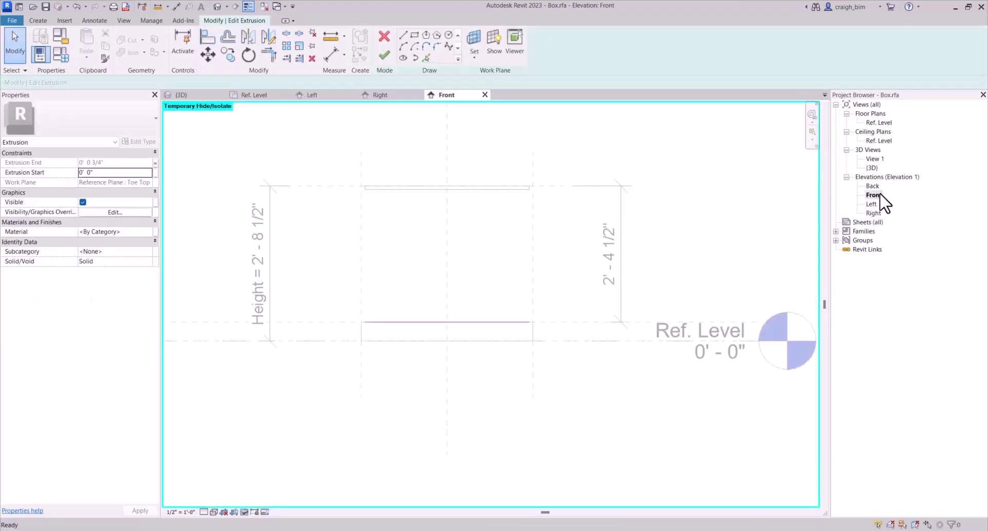
- In the Ref. Level plan, align the bottom panel's front sketch edge to the thickness reference plane, finish the edit and view it in 3D
double_click(879, 122)
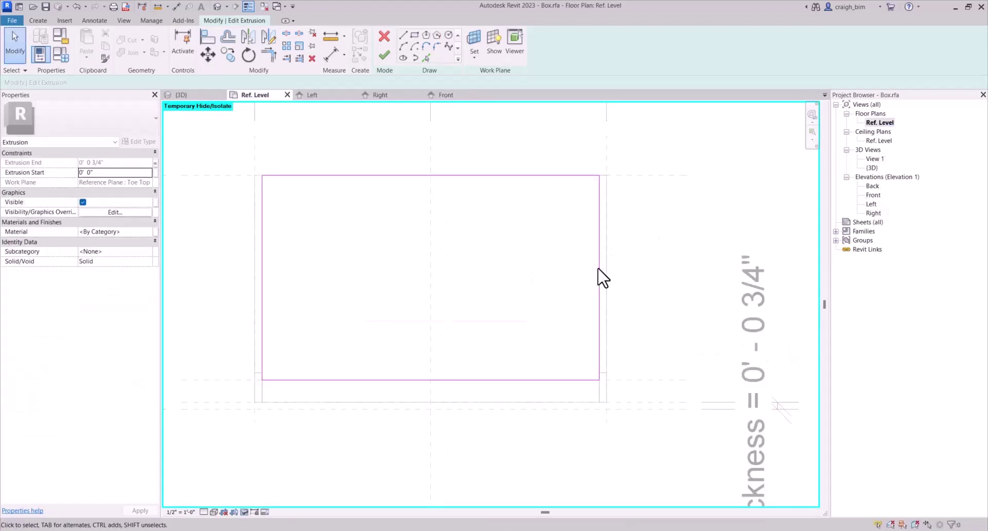
key(a)
key(l)
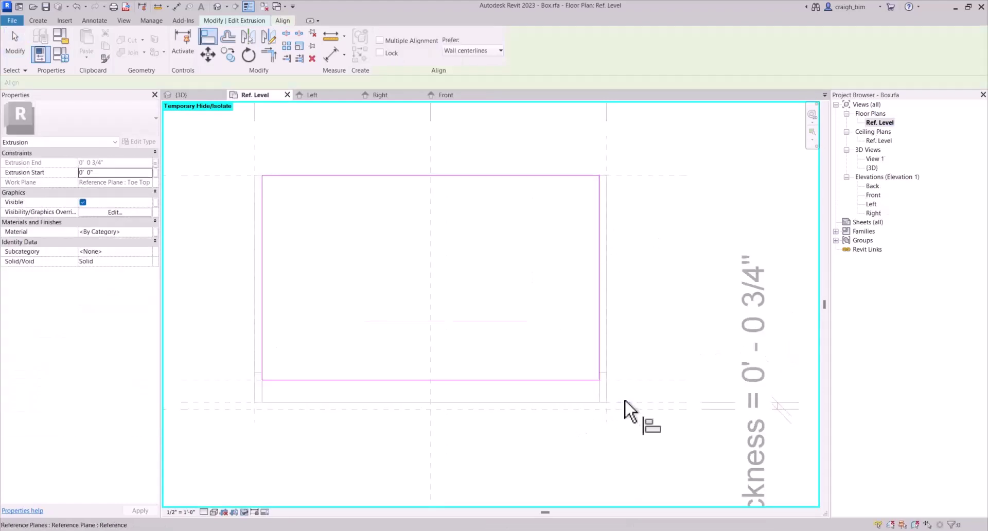
click(627, 402)
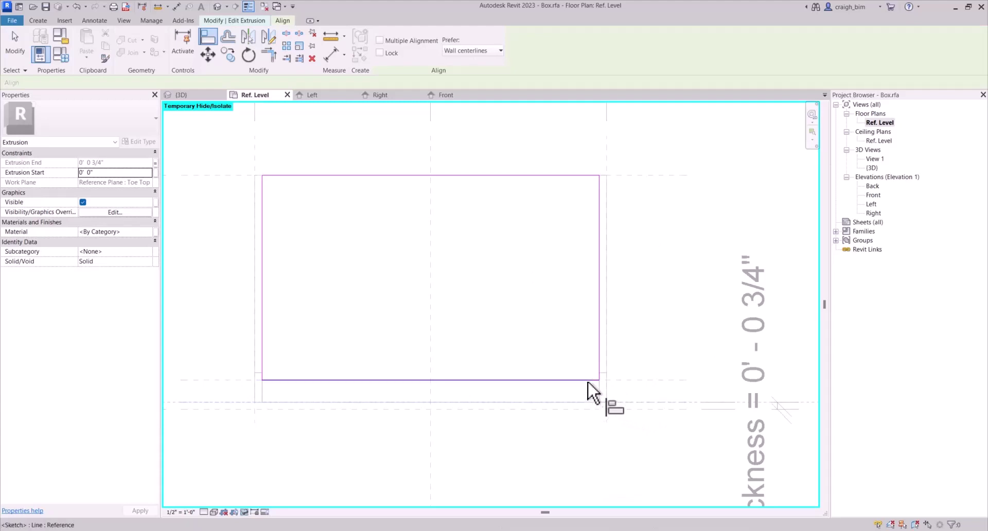
click(587, 381)
click(816, 518)
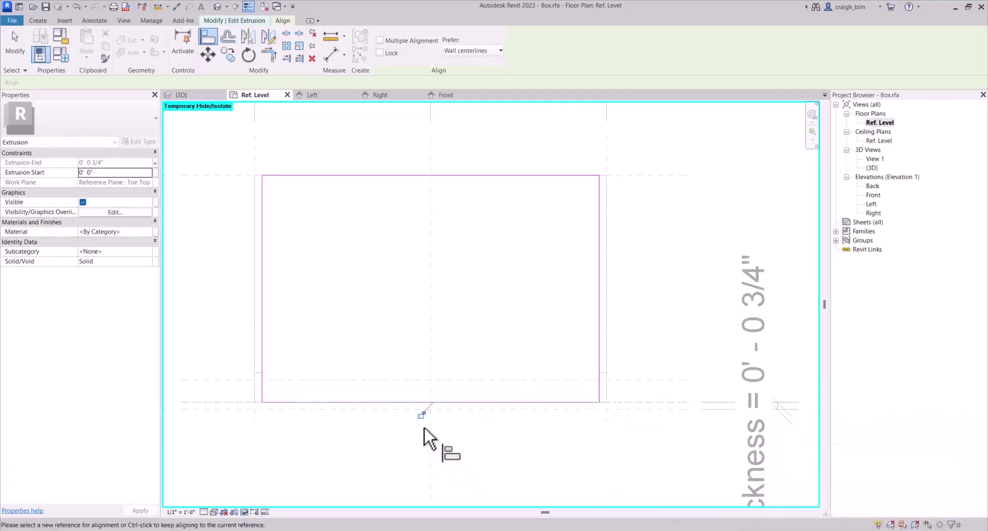
key(Escape)
key(Escape)
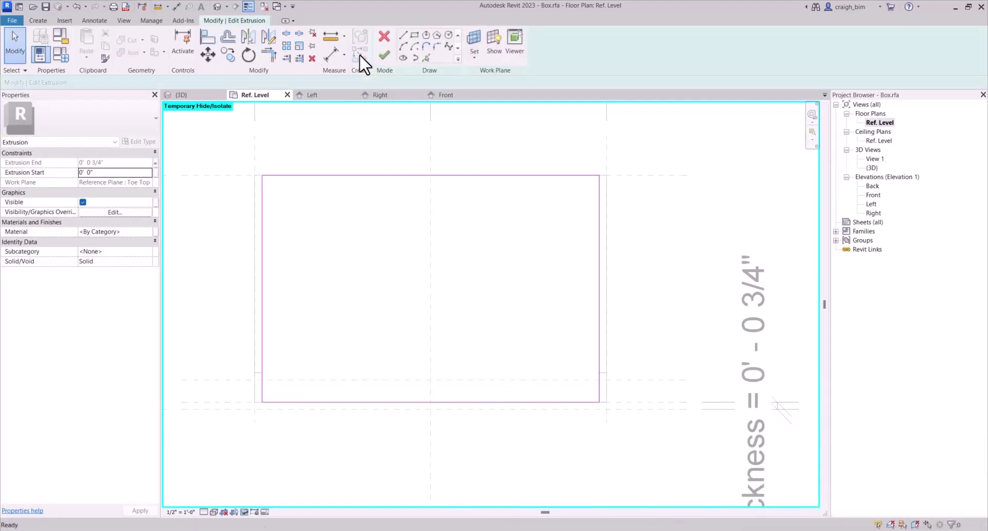
click(383, 55)
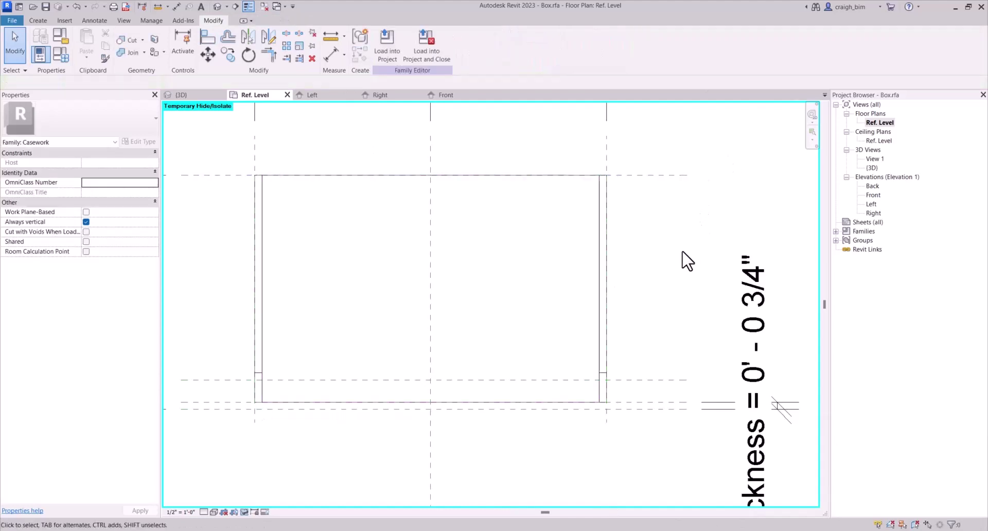
click(218, 5)
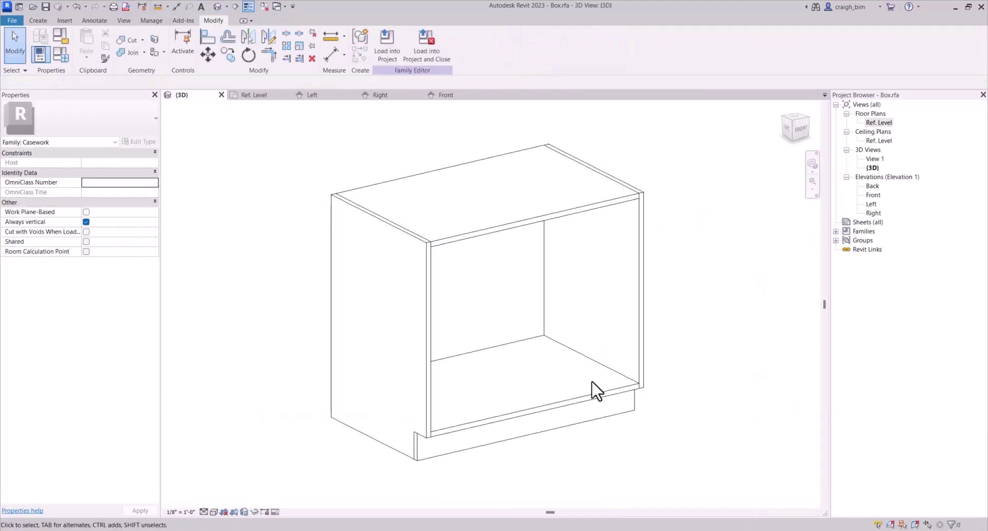
middle_drag(641, 399, 690, 377)
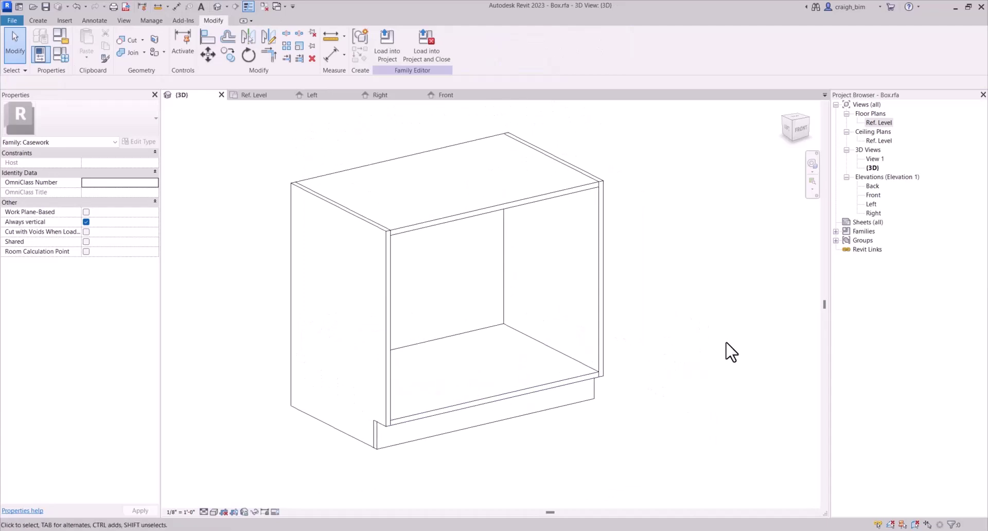
- Open the Front elevation and reset its temporary hide/isolate
double_click(873, 195)
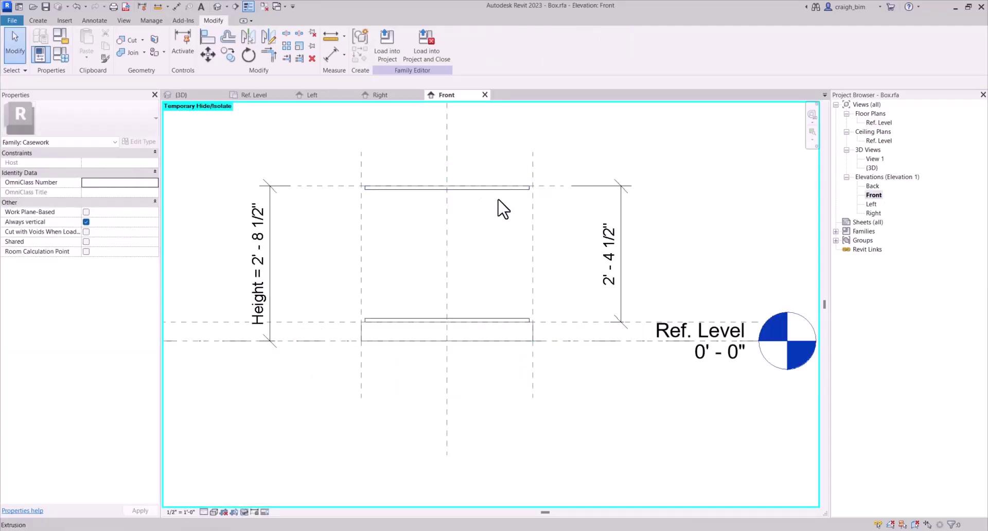
key(h)
key(r)
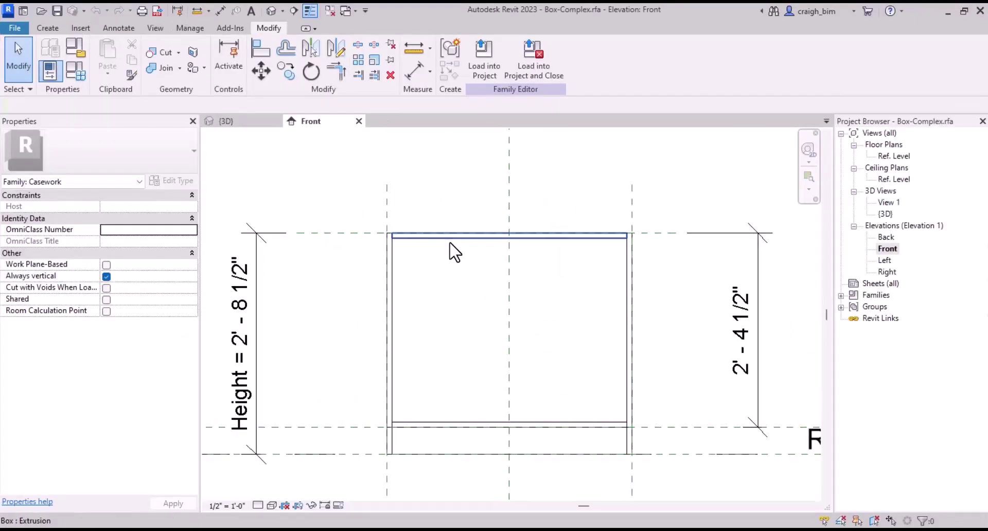
- In the Front elevation, copy the Top reference plane 3/4" down to the underside of the top panel
click(449, 243)
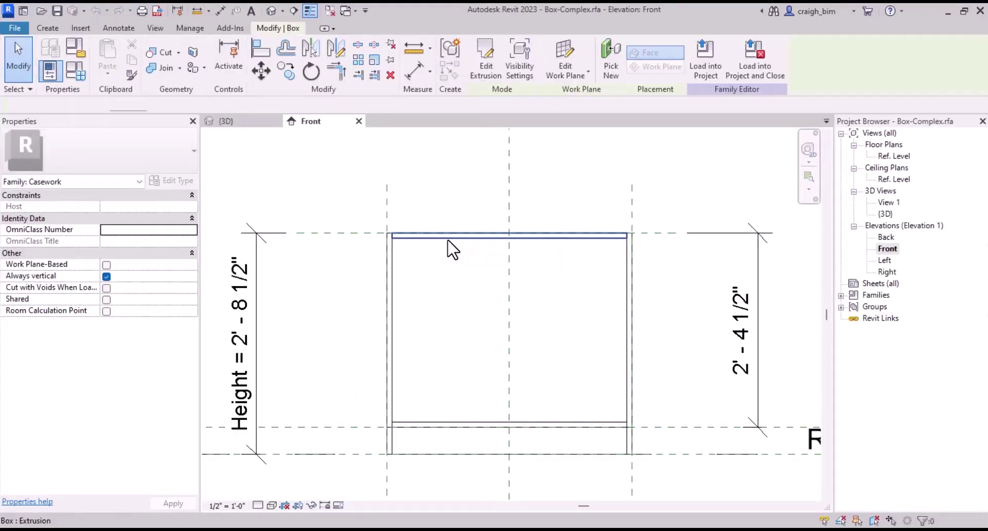
scroll(432, 257, up, 2)
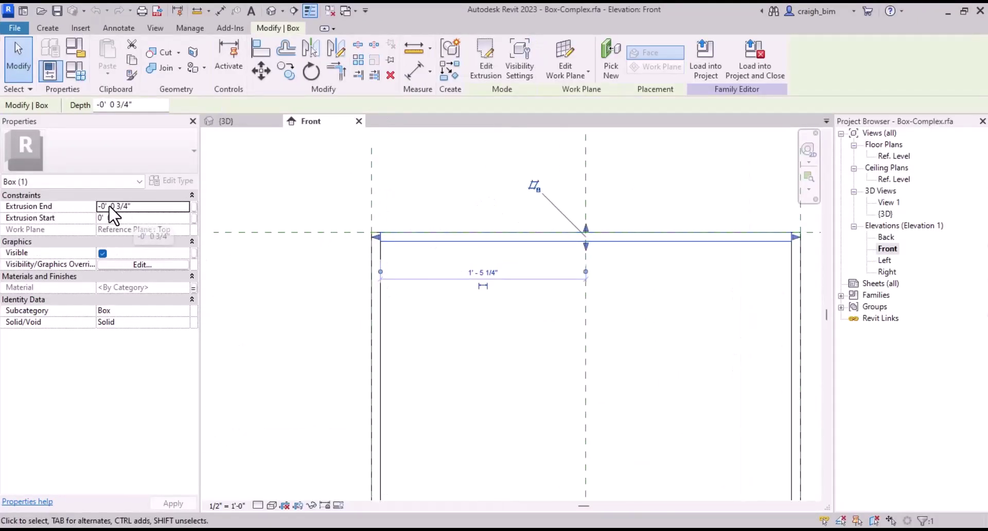
click(450, 331)
click(342, 230)
click(286, 70)
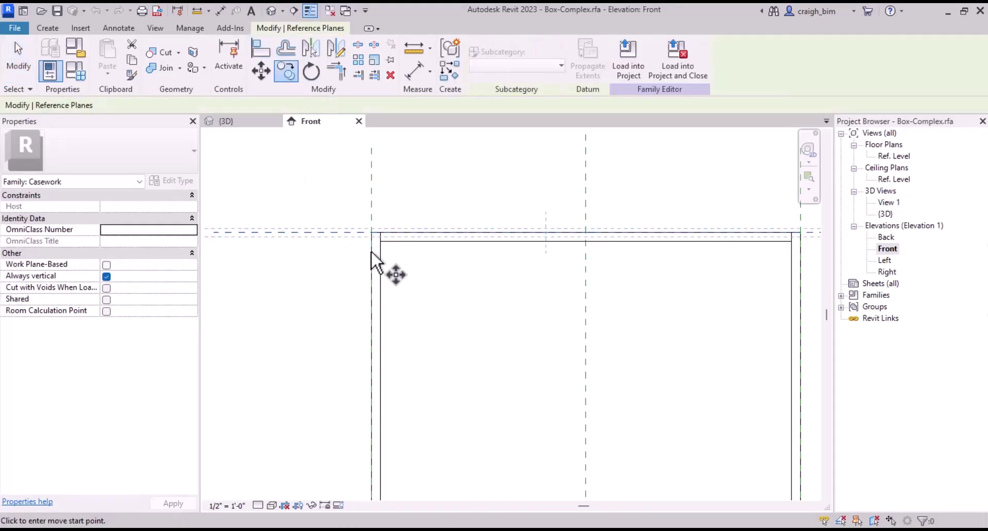
scroll(372, 259, up, 2)
click(380, 226)
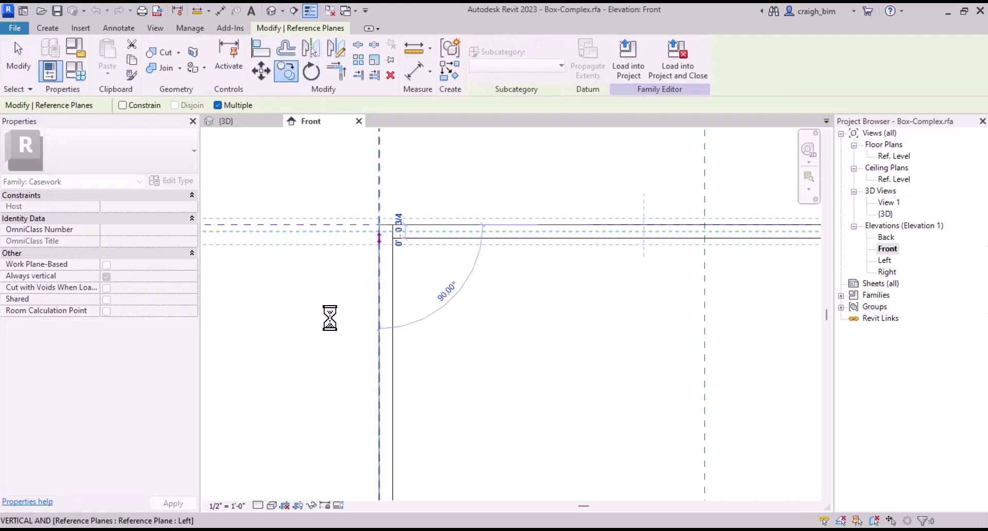
key(Escape)
key(Escape)
- Dimension the gap between the Top reference plane and its copy below, and label the dimension with the Thickness parameter
click(220, 10)
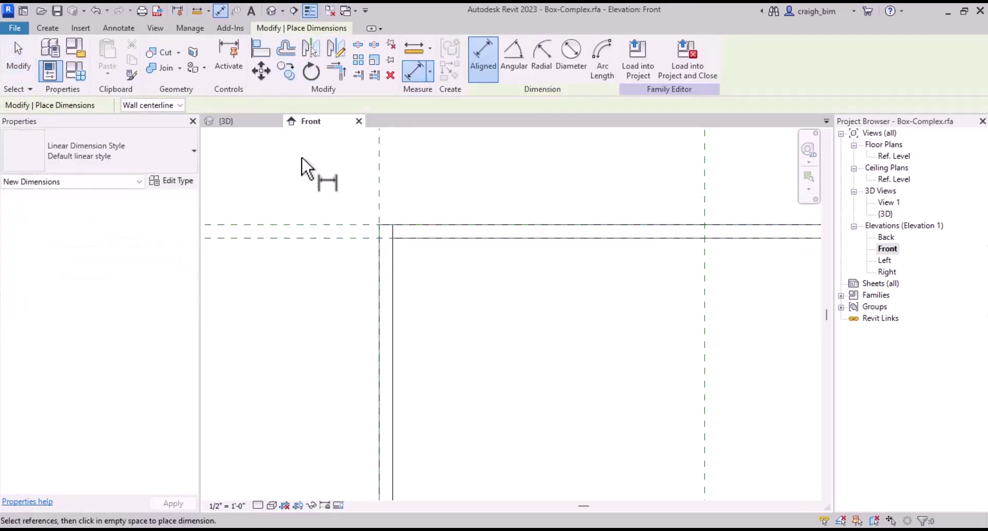
click(322, 225)
click(322, 238)
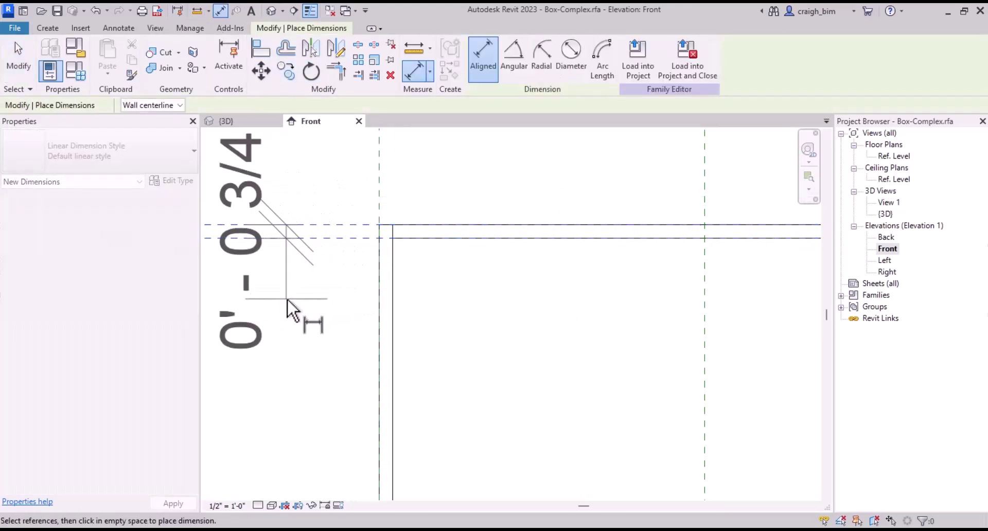
click(290, 307)
key(Escape)
key(Escape)
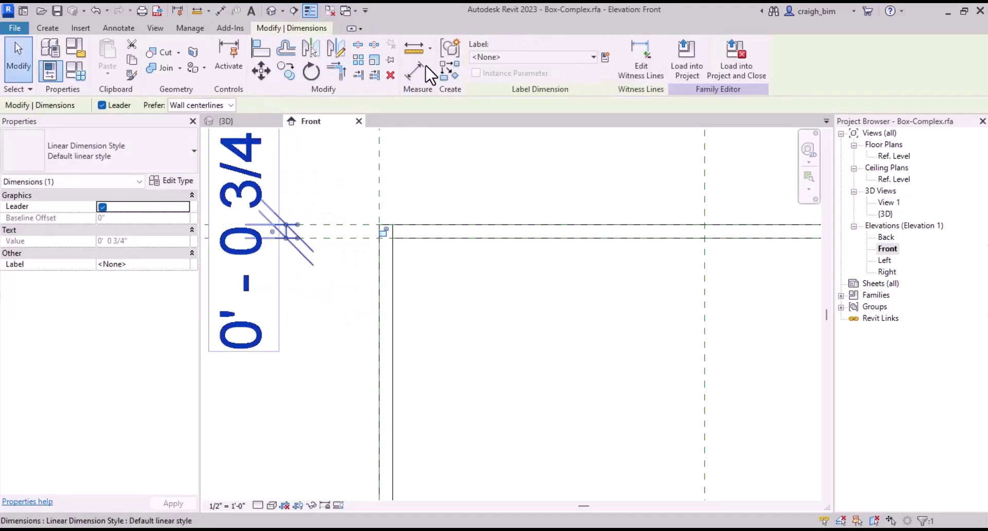
click(533, 58)
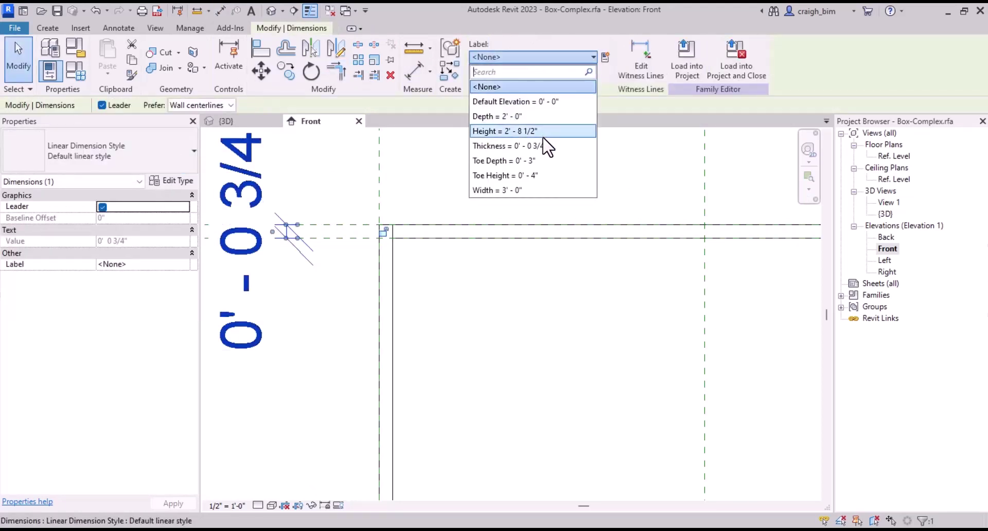
click(514, 145)
key(Escape)
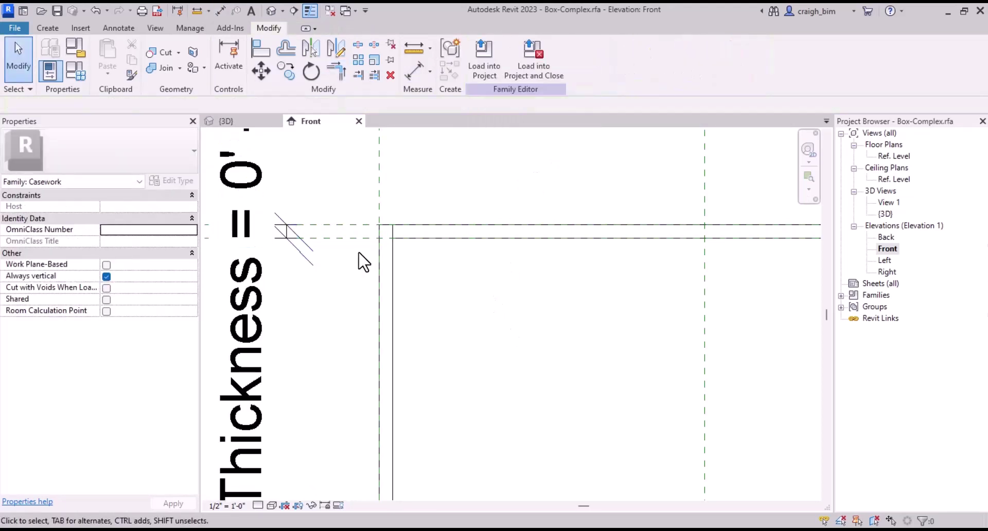
- Align the top panel's underside to the copied reference plane and lock the alignment
key(a)
key(l)
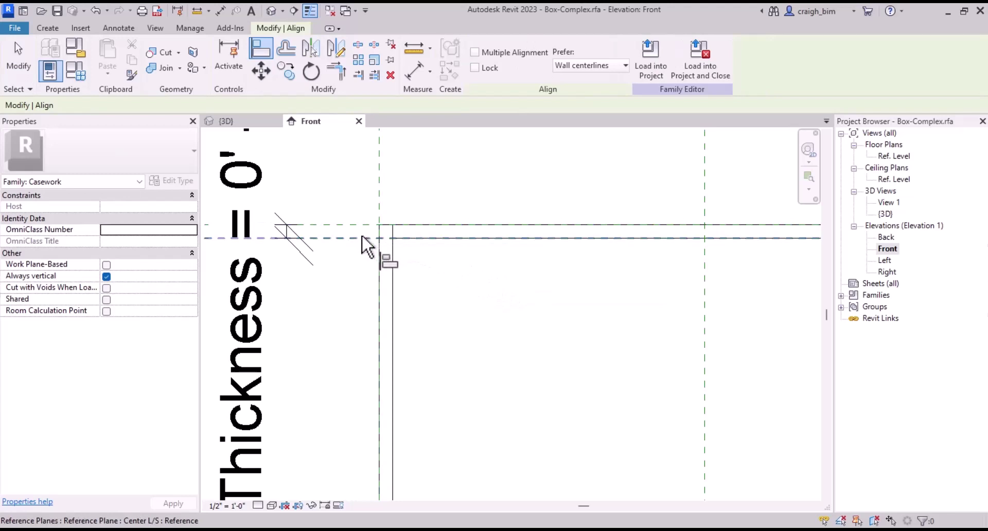
click(413, 238)
scroll(494, 309, down, 2)
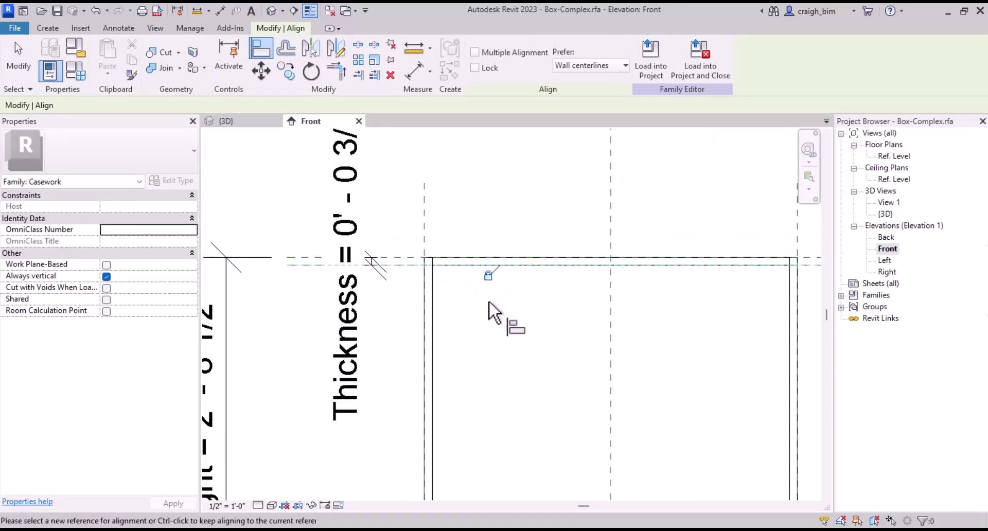
key(Escape)
scroll(392, 309, down, 2)
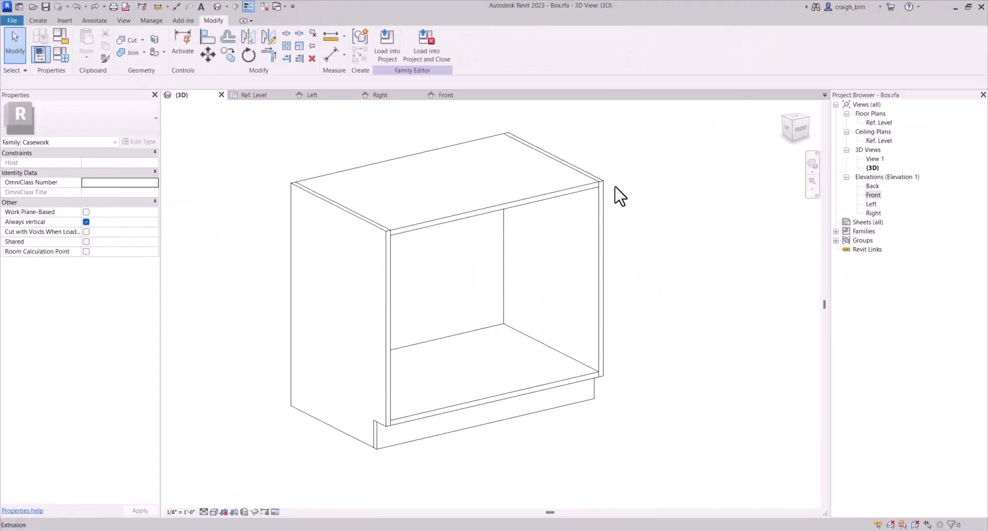
- Check the toe-kick panel's properties in the 3D view and review the Casework subcategories in Object Styles
scroll(615, 263, down, 2)
click(589, 364)
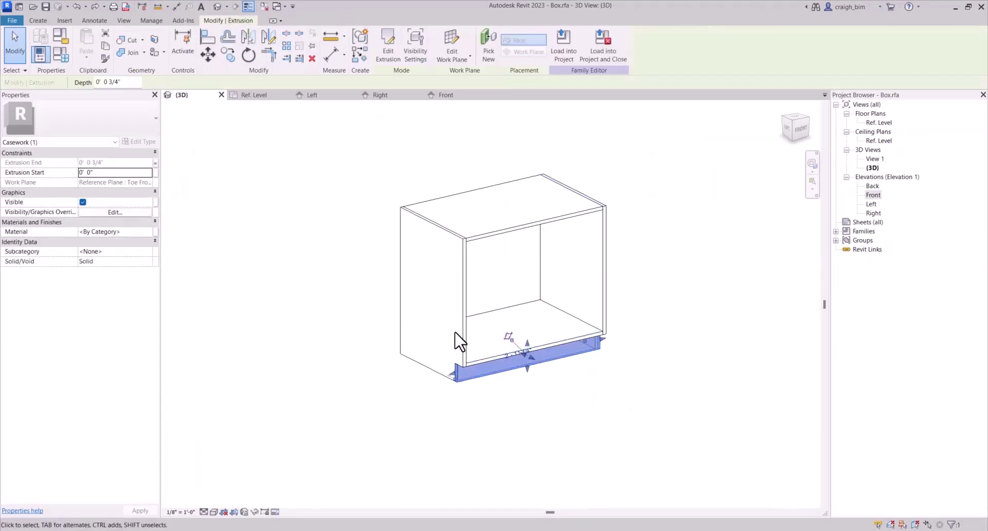
key(Escape)
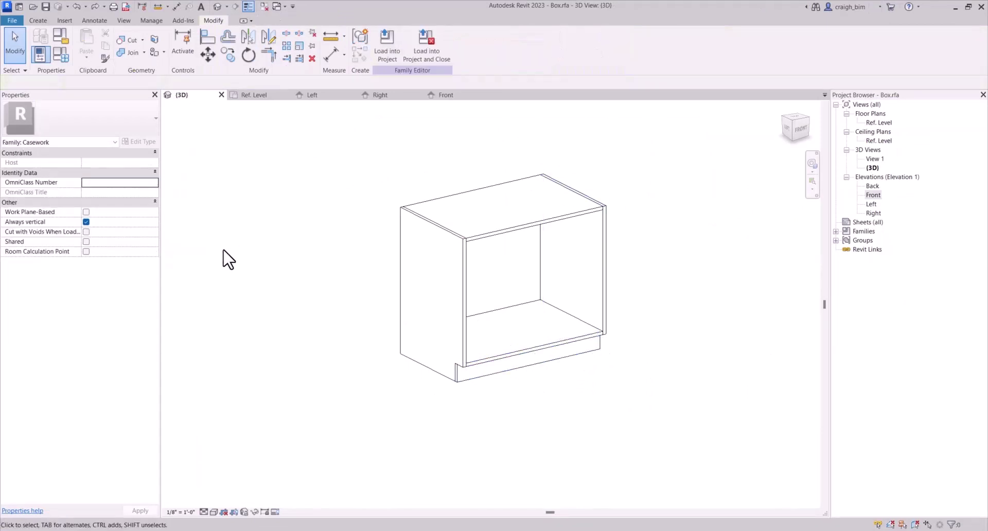
key(o)
key(s)
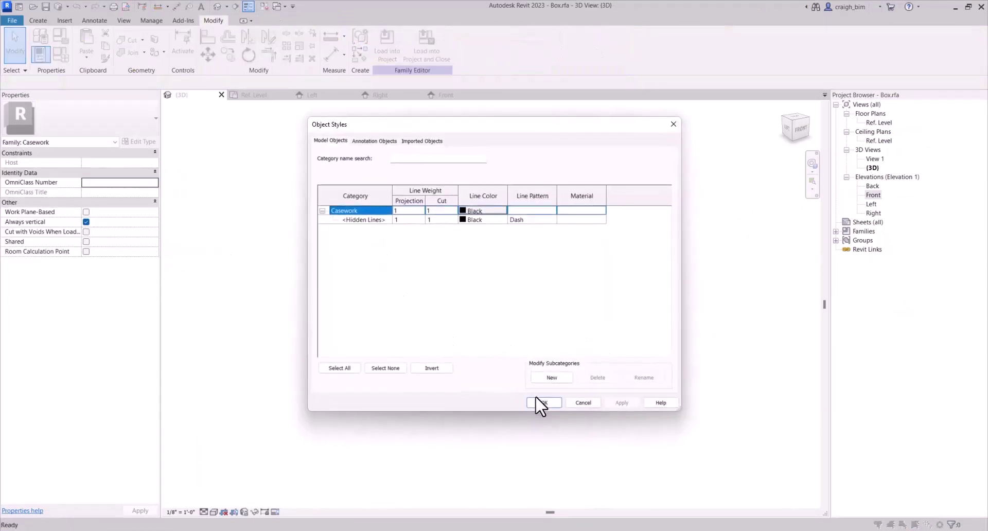
click(539, 403)
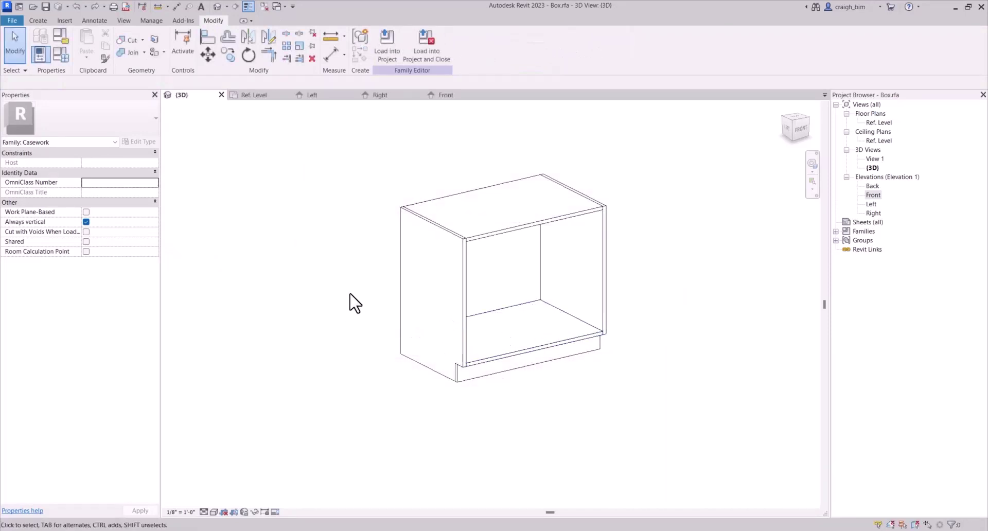
- Create a Toe Kick subcategory under Casework in Object Styles
key(o)
key(s)
click(365, 220)
click(547, 377)
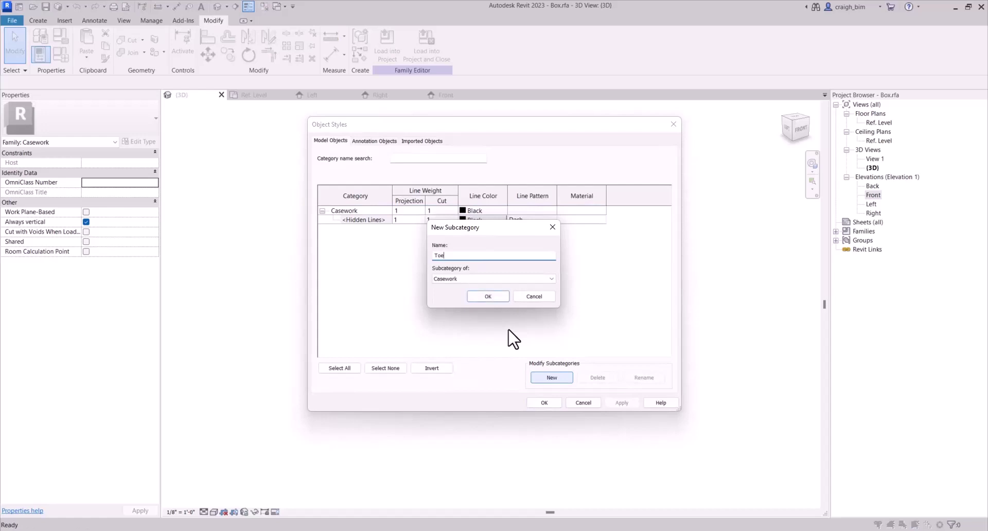
key(Return)
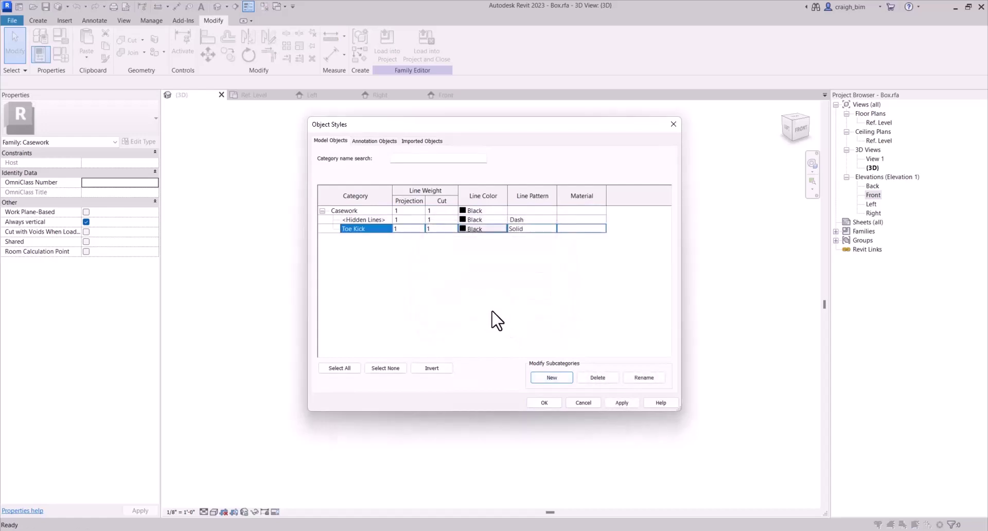
click(549, 402)
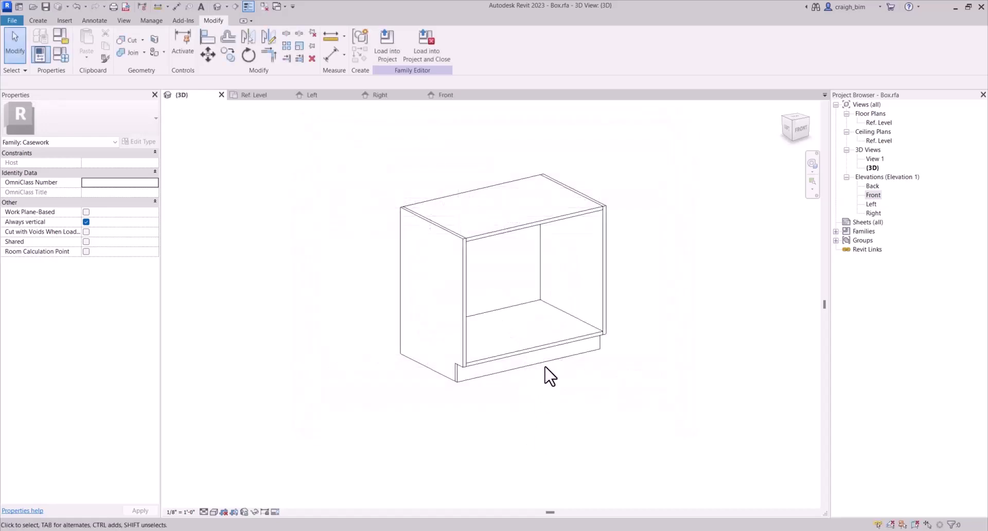
- Assign the toe-kick panel extrusion to the Toe Kick subcategory
click(544, 366)
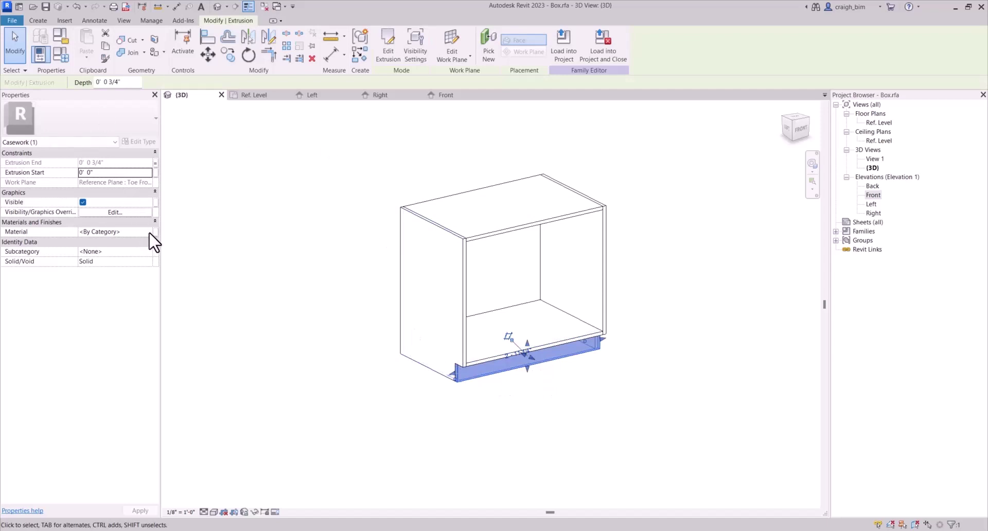
click(149, 251)
click(119, 279)
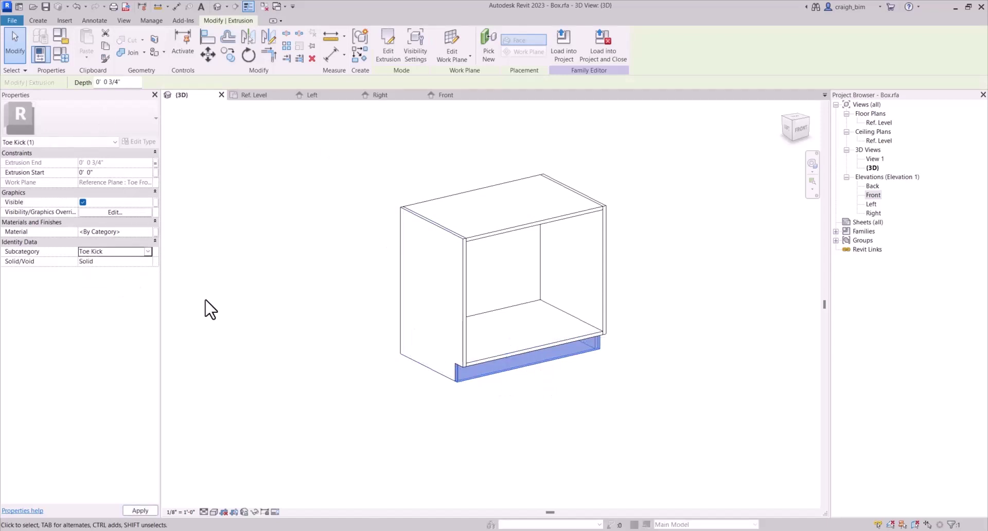
click(636, 337)
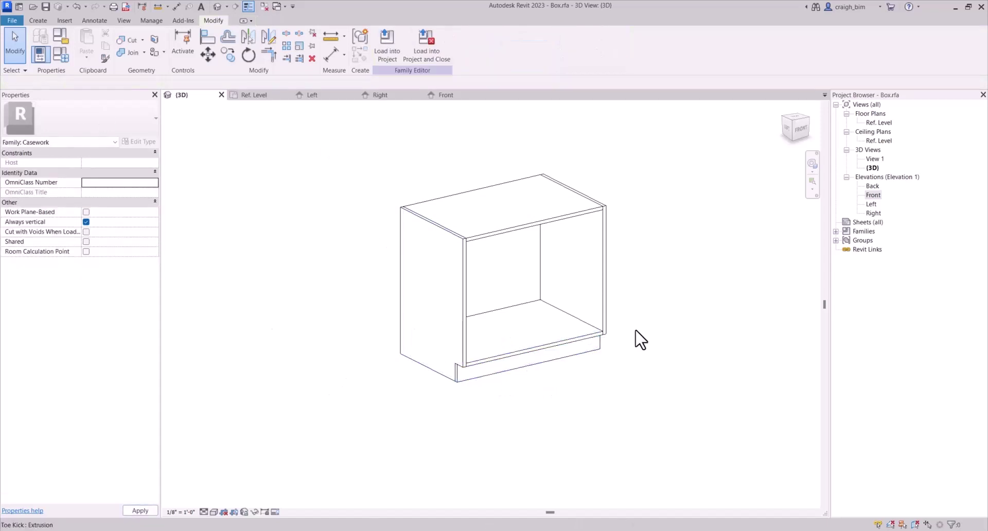
- Create a Box subcategory under Casework in Object Styles for the side, bottom and top panels
click(403, 302)
ctrl+click(502, 352)
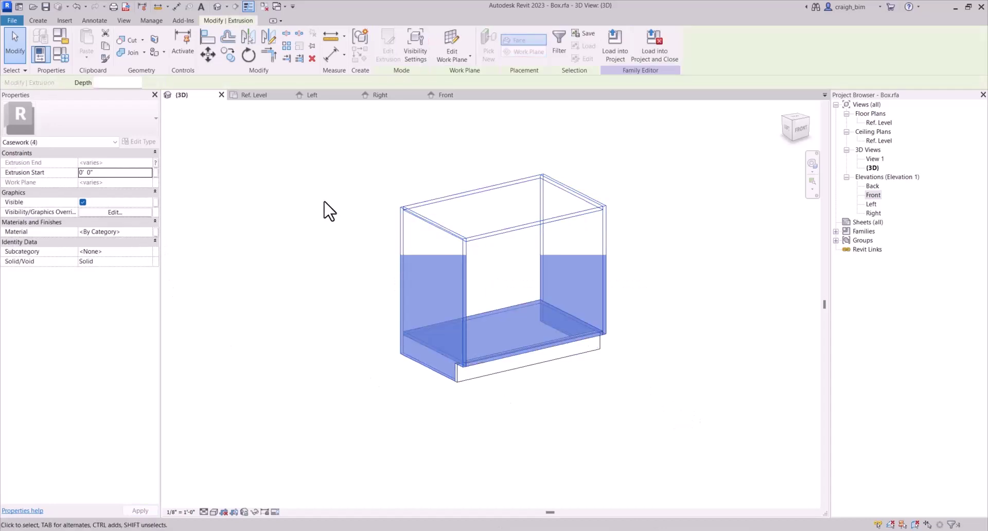
key(o)
key(s)
click(550, 372)
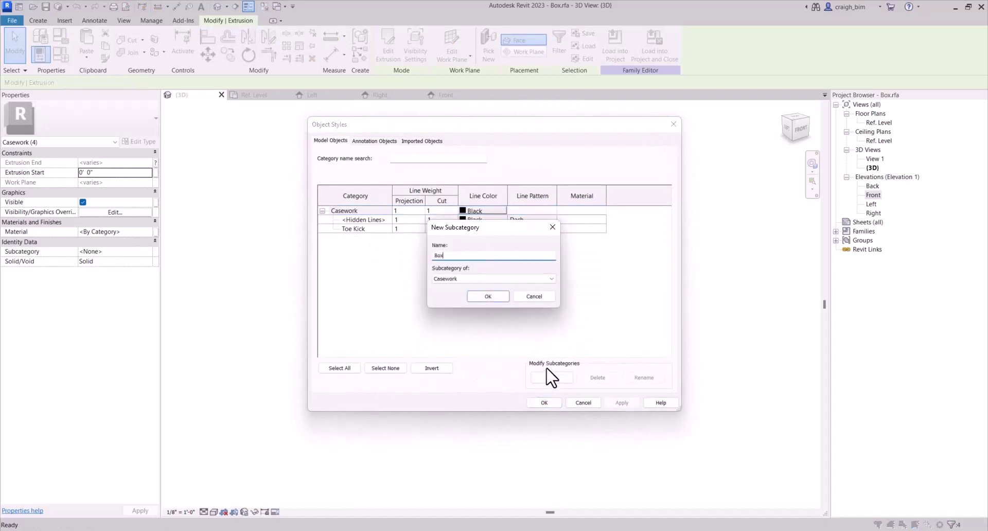
key(Return)
click(544, 402)
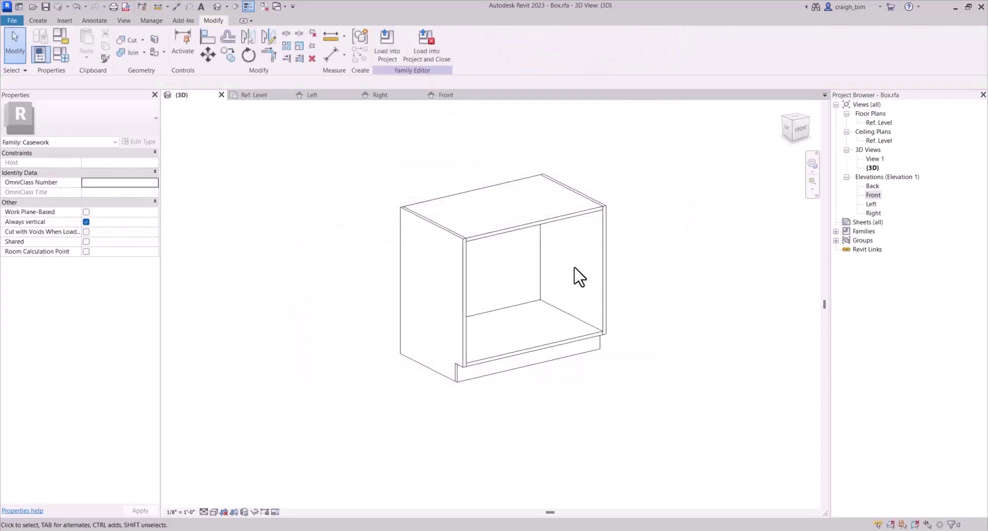
- Select the two side panels, bottom and top panel and assign them to the Box subcategory
shift+click(483, 315)
ctrl+click(482, 315)
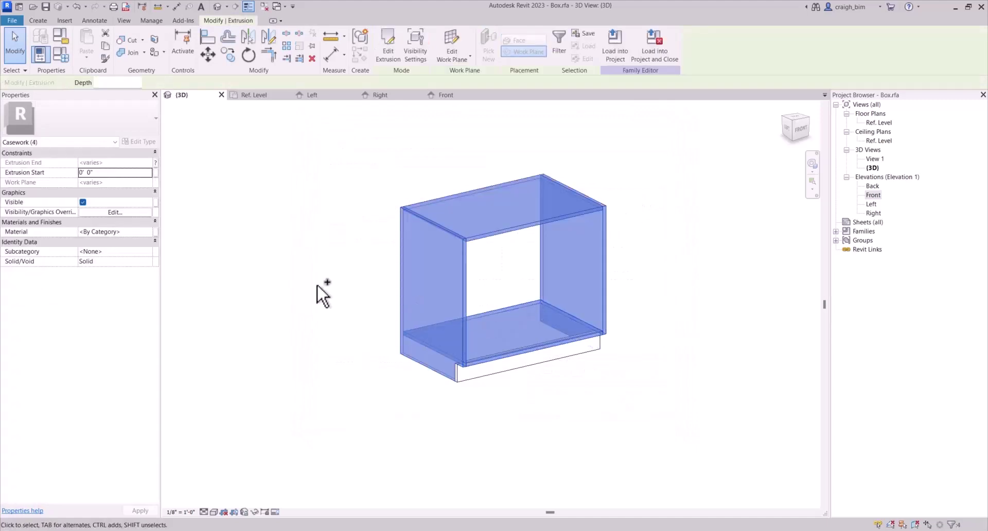
click(149, 250)
click(147, 251)
click(92, 277)
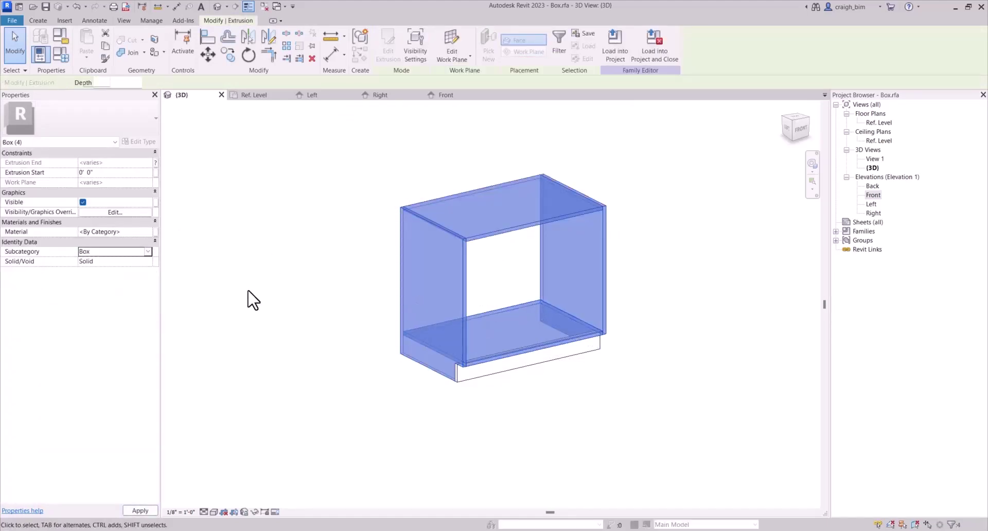
- Associate the material of the four selected box panels with the Mat-Box family parameter
click(155, 232)
click(429, 238)
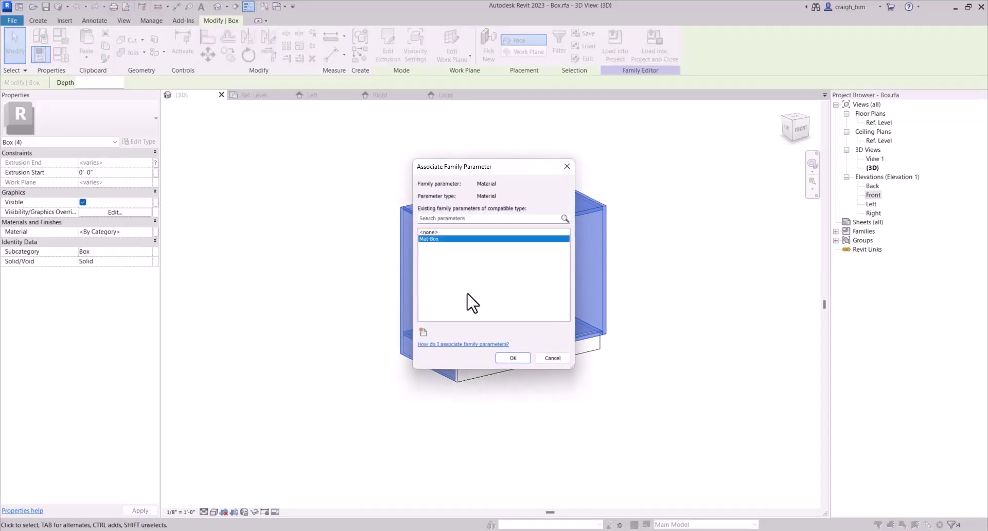
click(513, 358)
click(540, 412)
- Create a Mat-Toe material type parameter under Materials and Finishes and associate it with the toe-kick panel's material
click(535, 366)
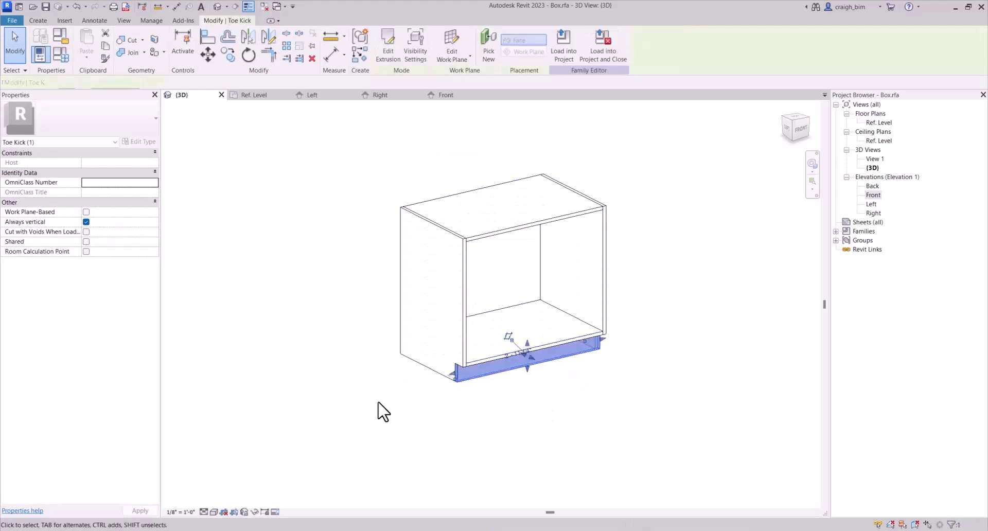
click(155, 232)
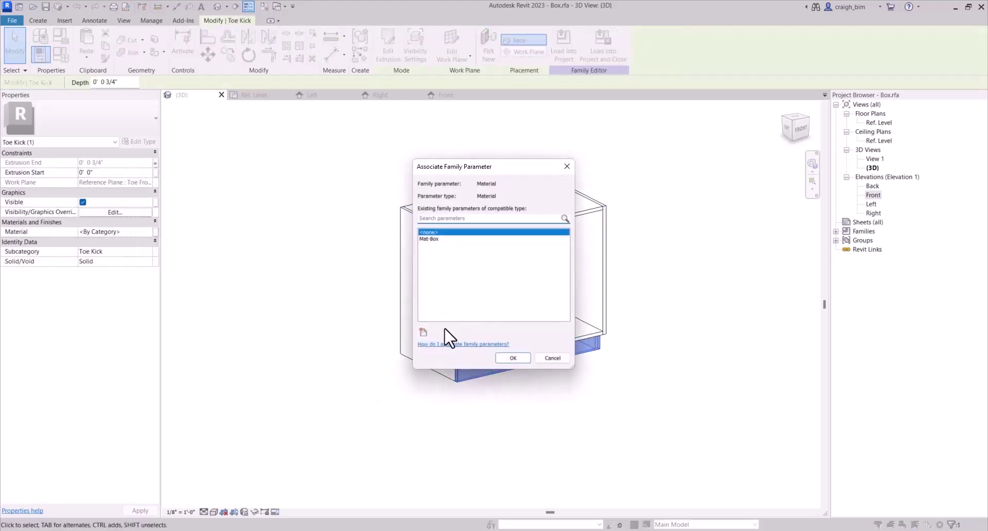
click(423, 331)
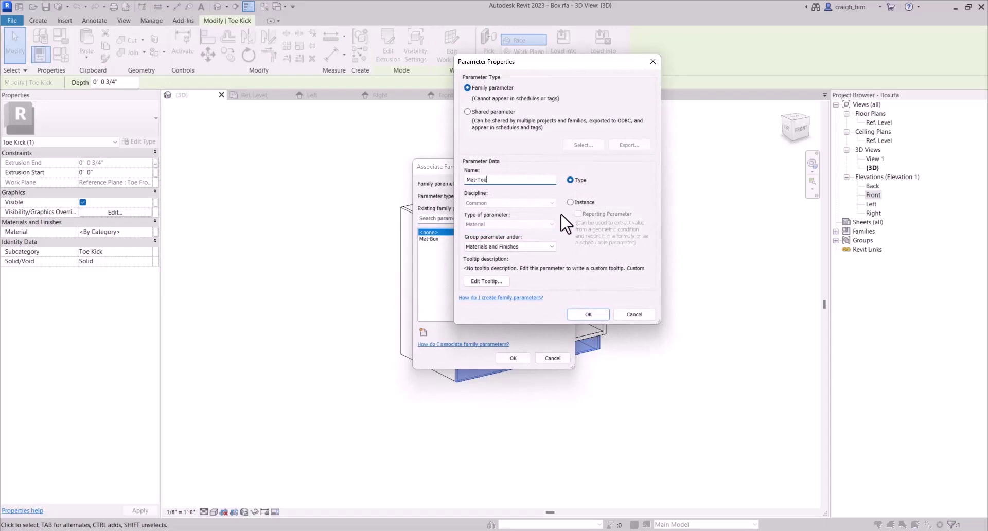
click(589, 314)
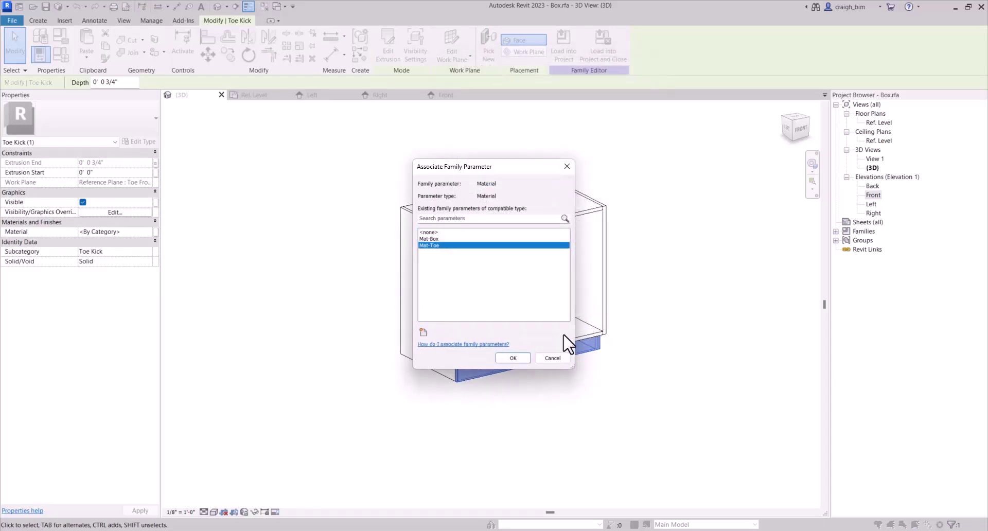
click(509, 358)
click(319, 396)
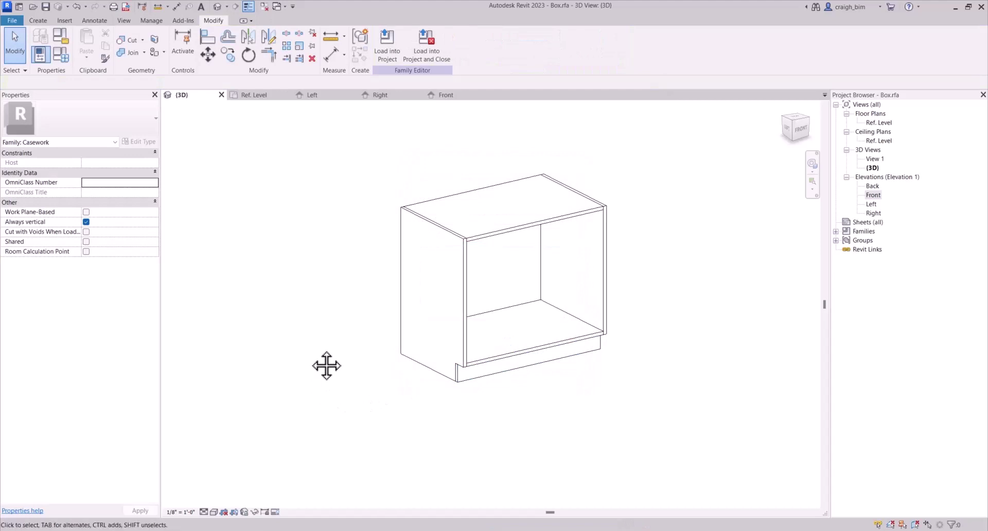
- Examine the finished cabinet box from the front, both sides and the back in the 3D view
key(z)
key(f)
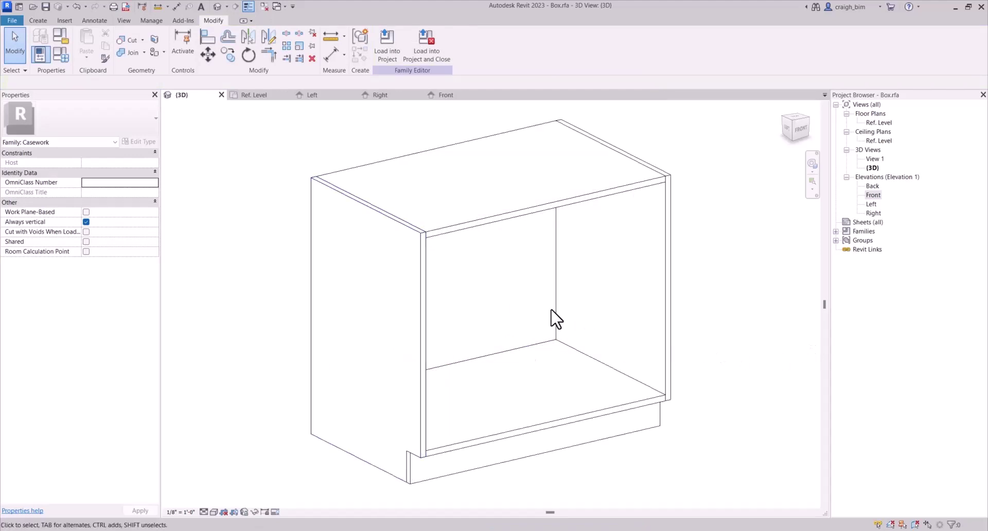
scroll(432, 263, down, 2)
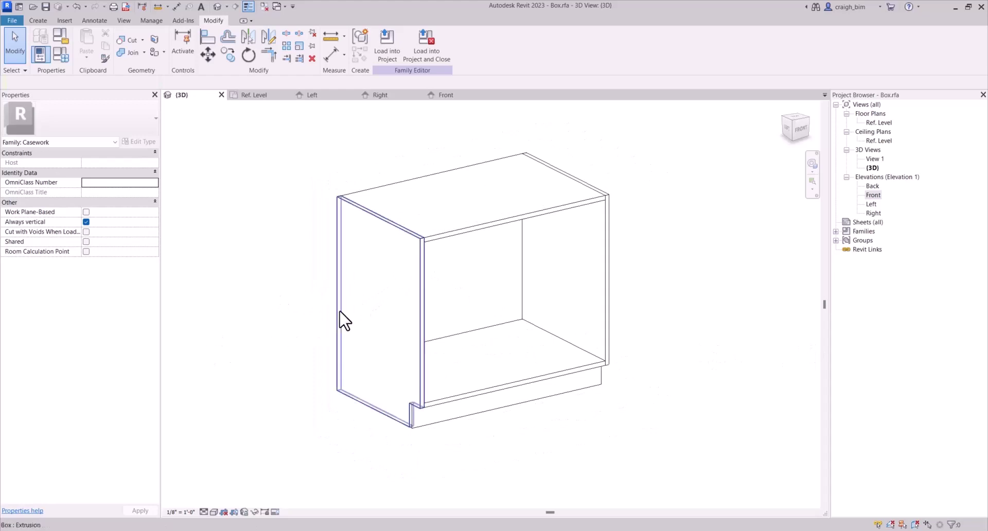
shift+middle_drag(311, 334, 771, 335)
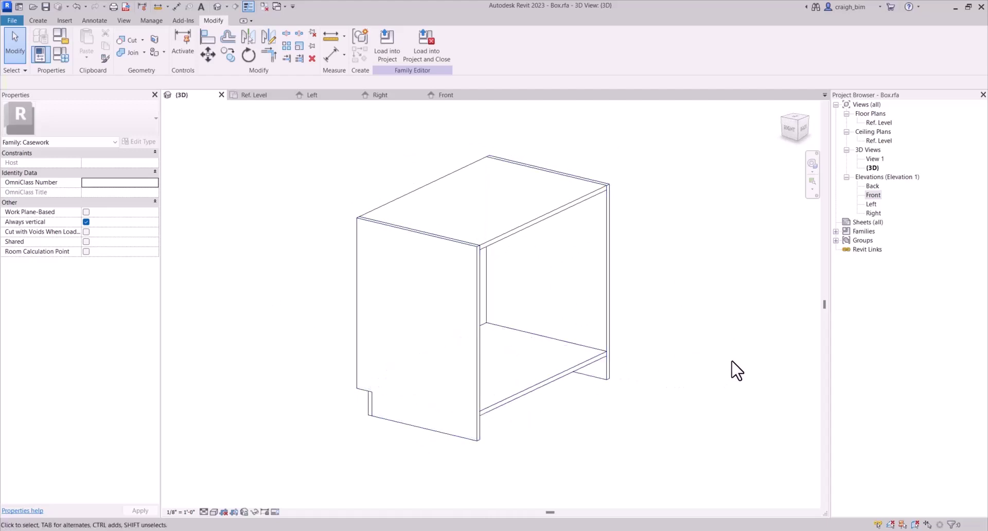
shift+middle_drag(737, 370, 292, 353)
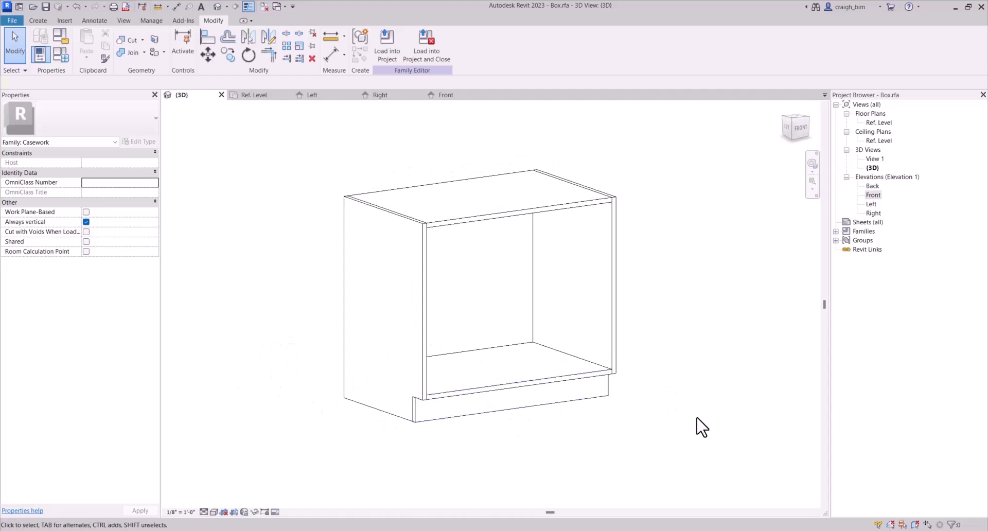
middle_drag(728, 368, 724, 407)
scroll(715, 397, up, 2)
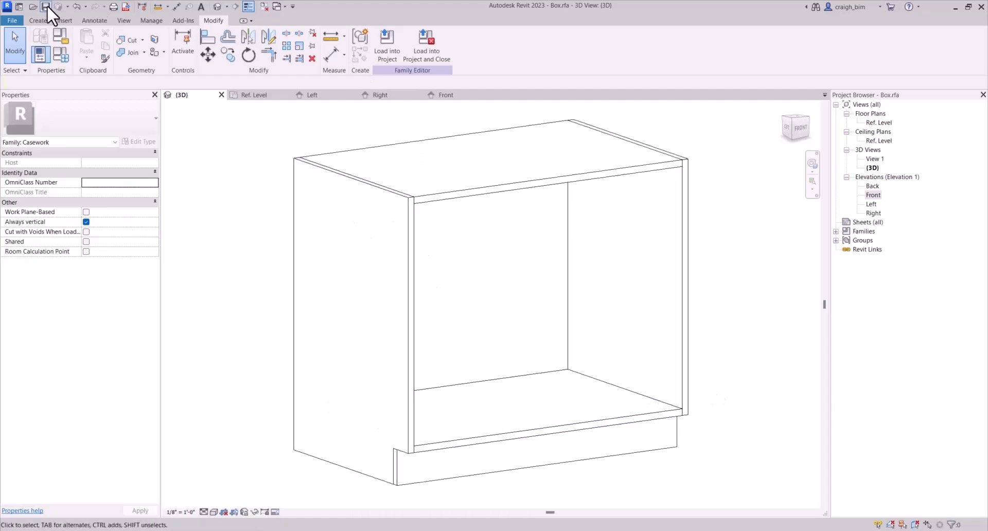
- Save the family as Box-Complex in the E003 - Casework folder and close it
click(12, 20)
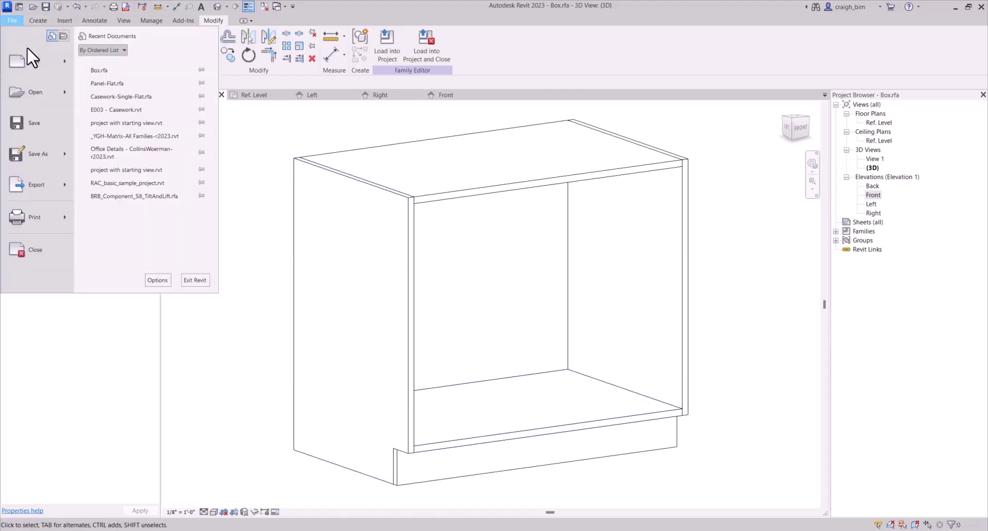
mouse_move(30, 144)
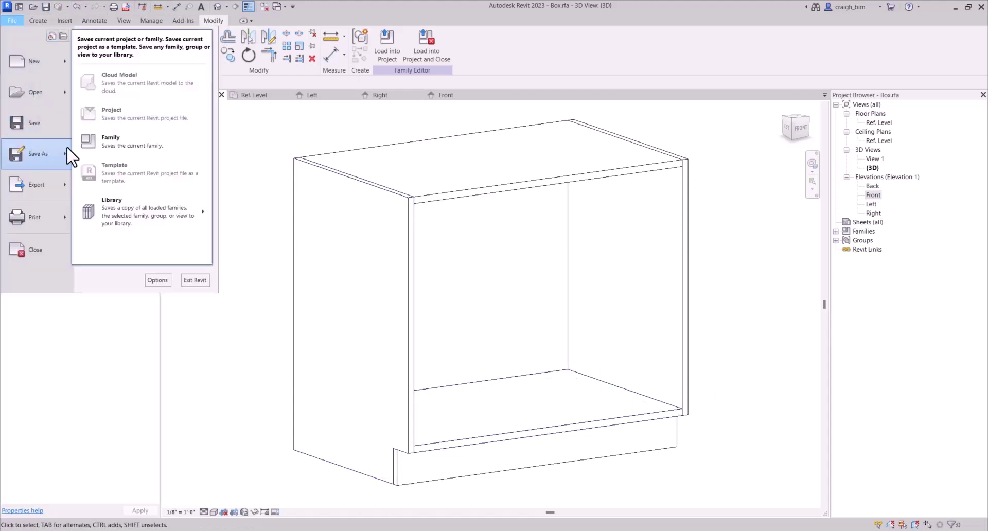
click(129, 154)
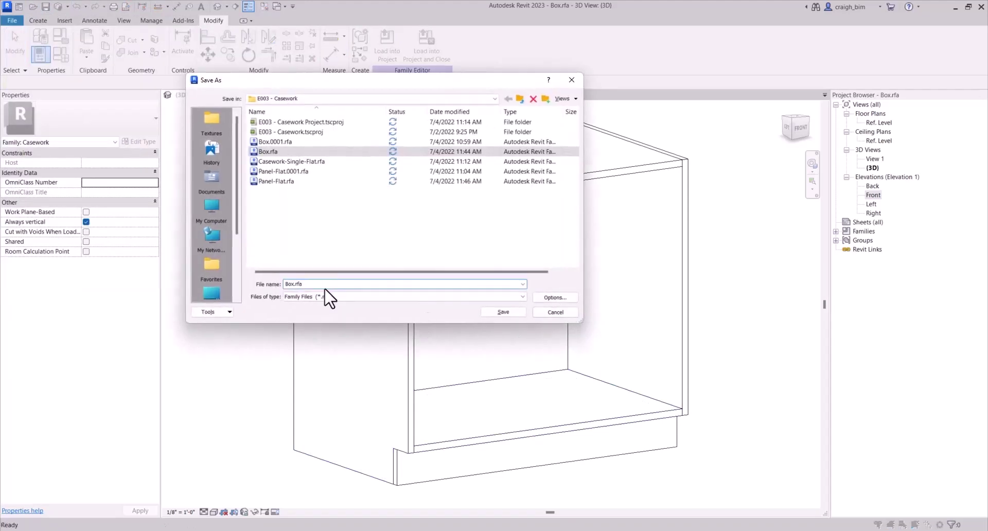
key(BackSpace)
key(BackSpace)
key(BackSpace)
key(BackSpace)
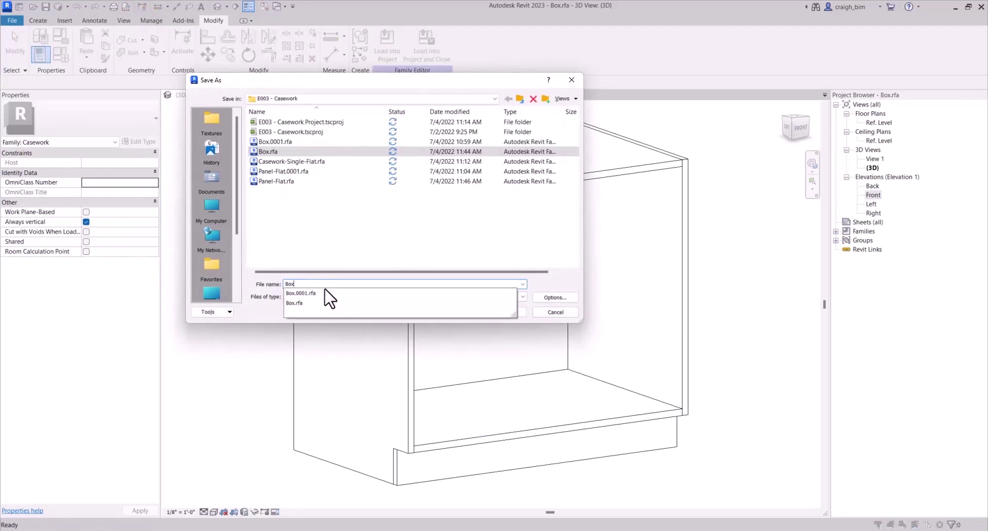
text(-Complex)
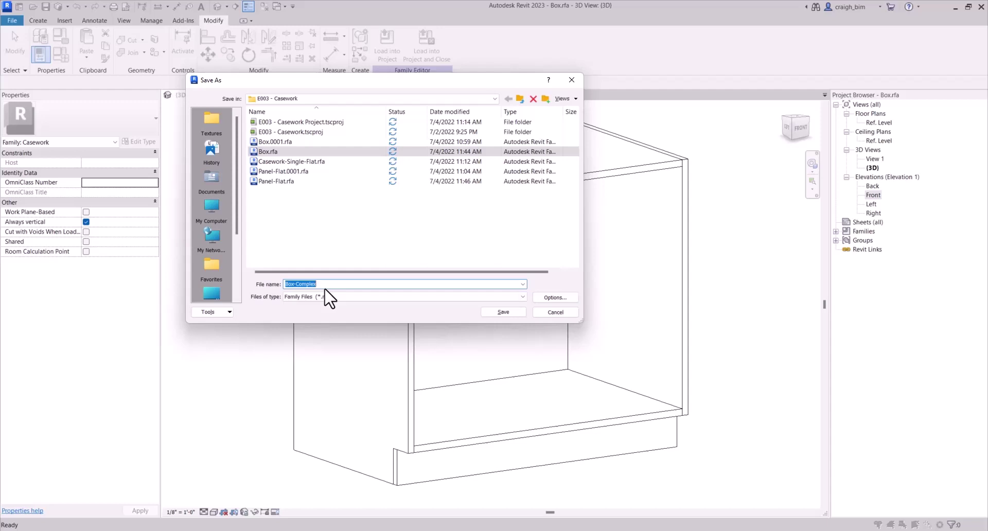
key(Return)
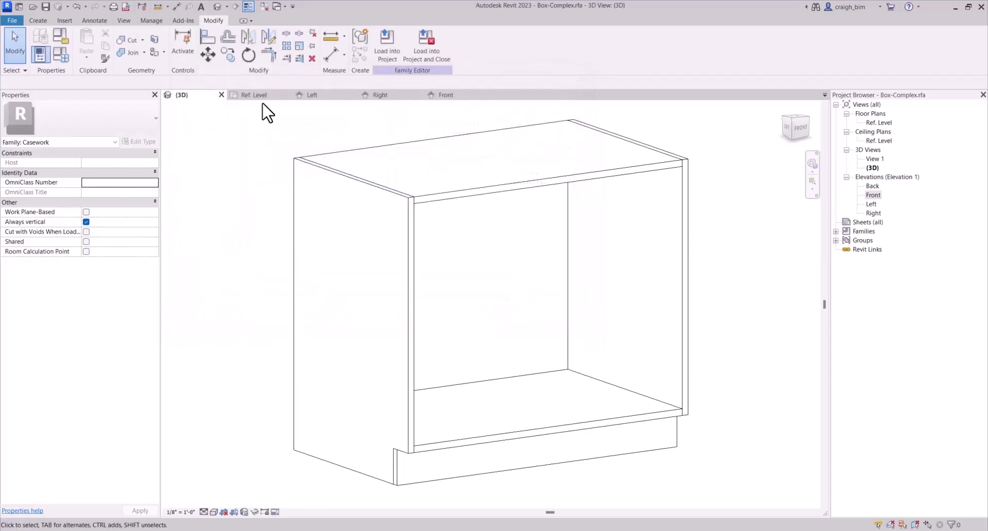
click(264, 4)
click(221, 95)
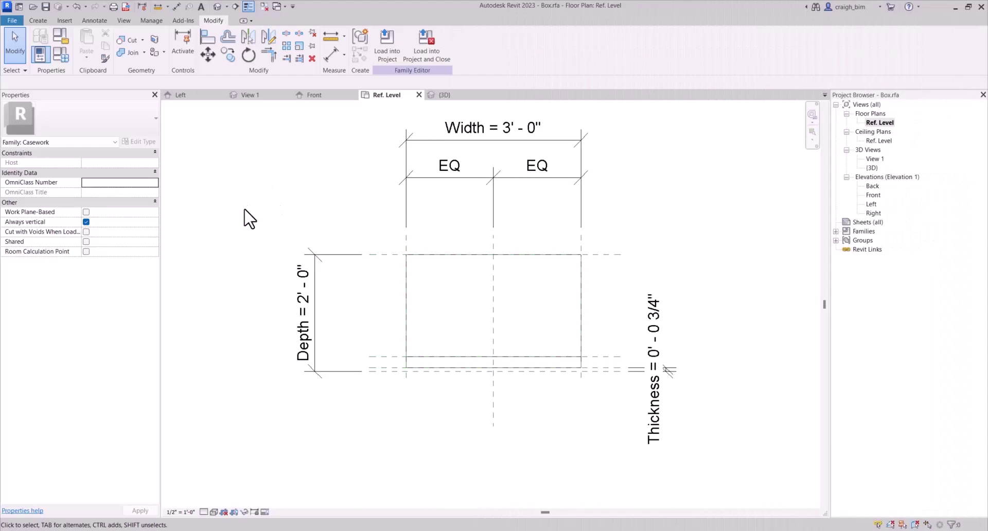
- Create a new family from the English-Imperial Generic Model.rft template
key(ctrl+n)
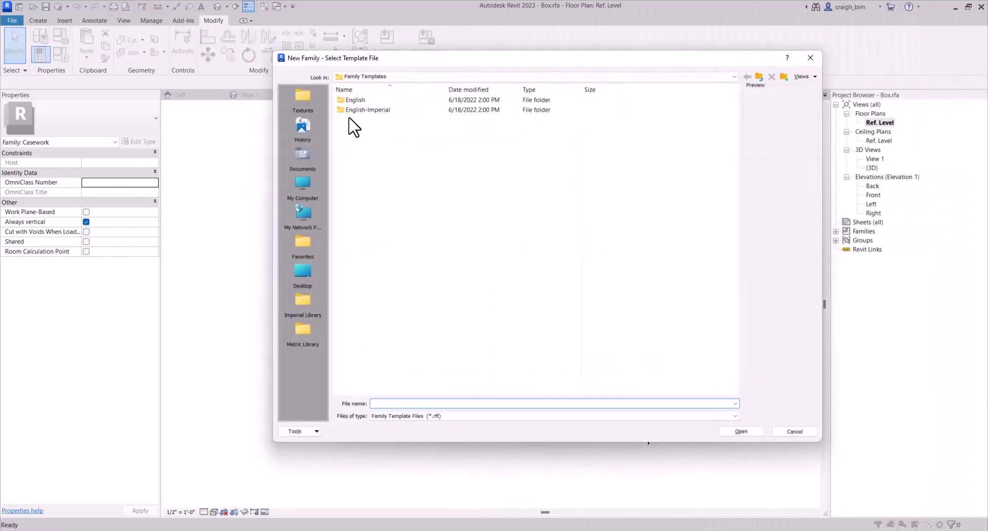
double_click(360, 110)
click(377, 337)
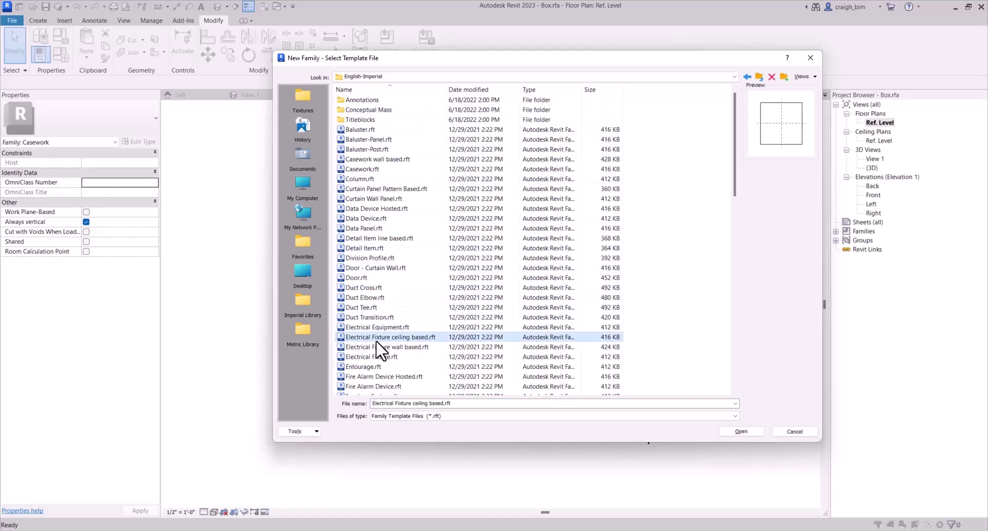
key(g)
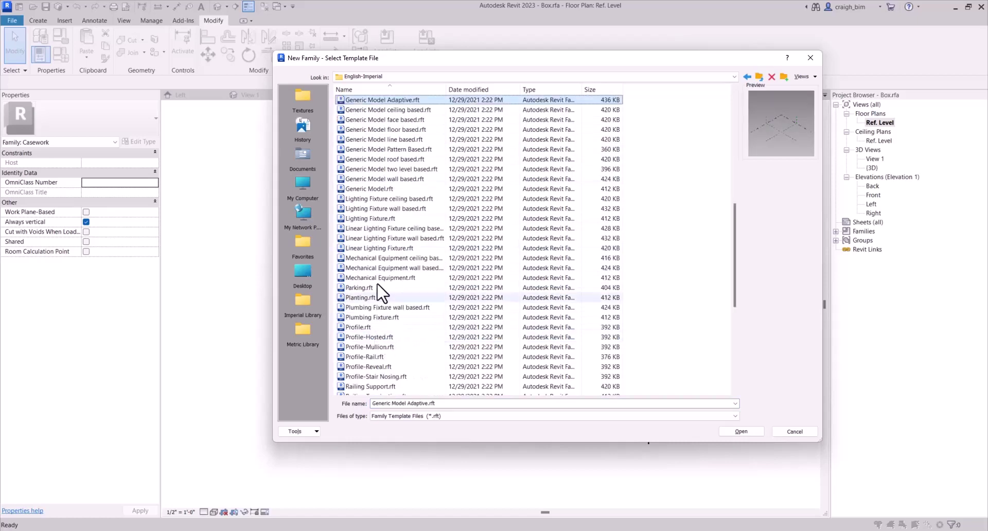
click(385, 188)
click(748, 431)
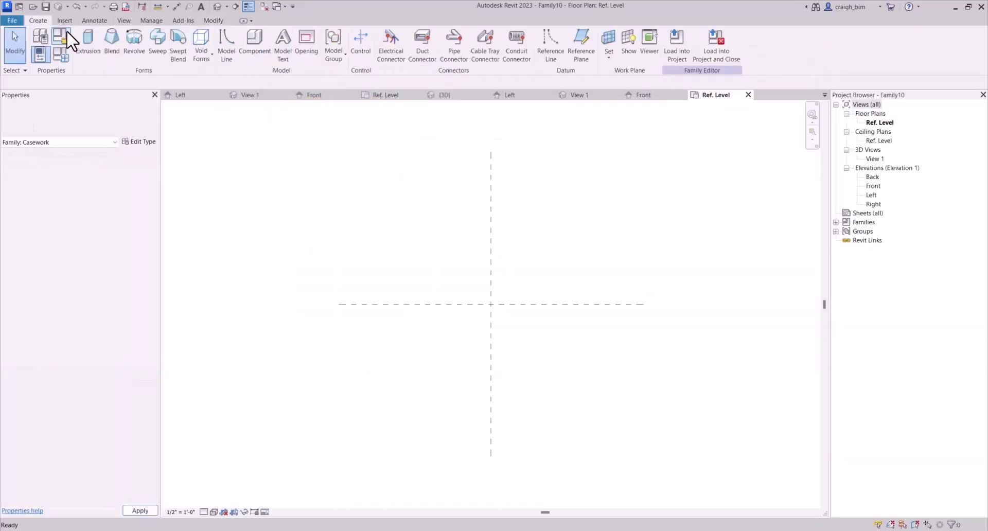
- Set the new family's category to Casework
click(66, 34)
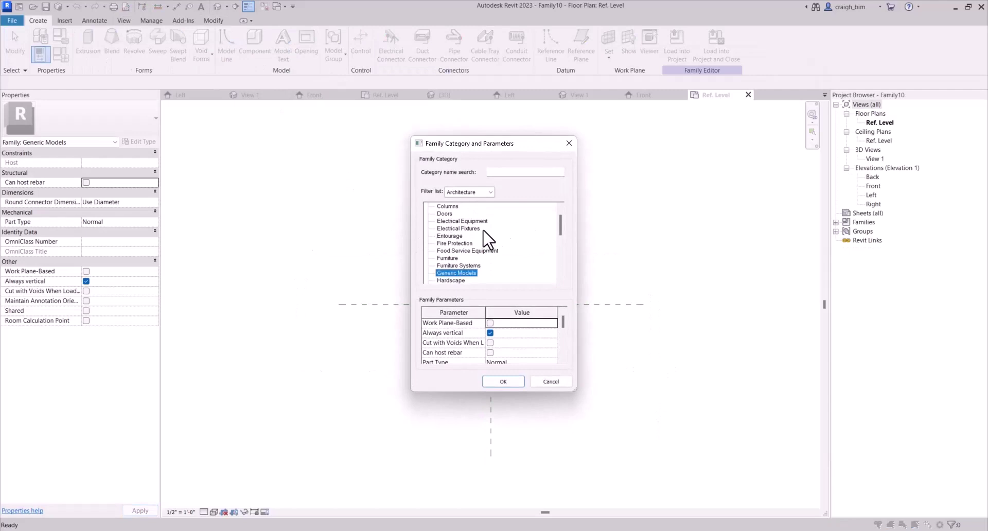
key(c)
click(514, 382)
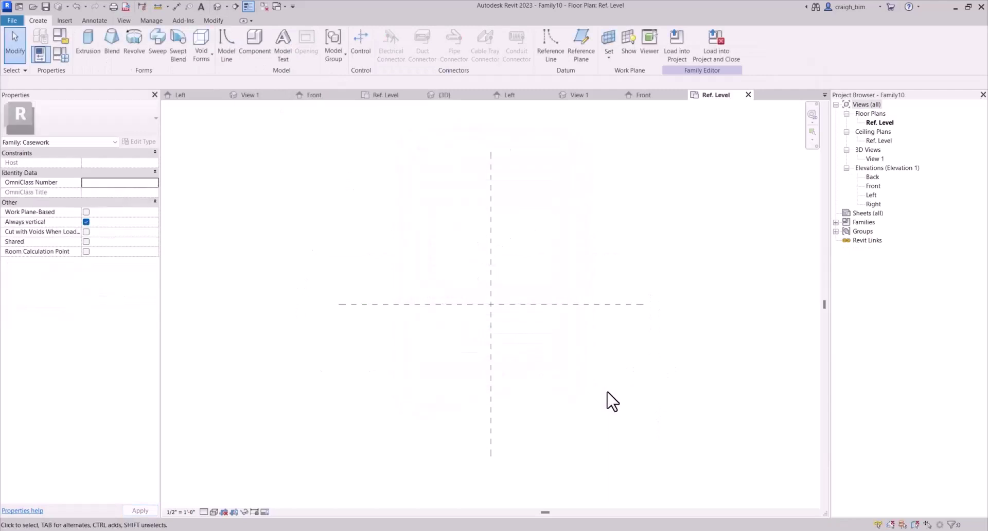
- Draw a horizontal reference plane about 3" behind the center front/back plane in the Ref. Level plan
key(r)
key(p)
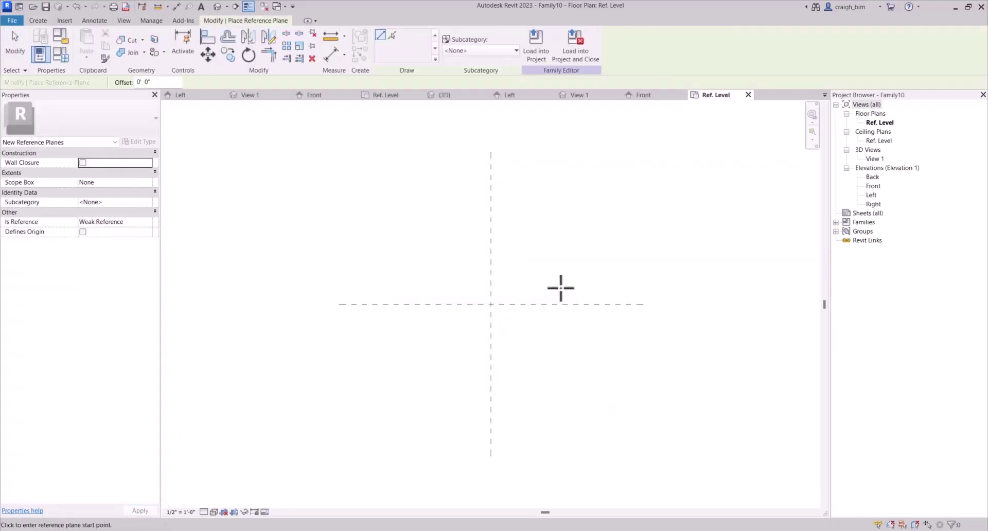
scroll(560, 286, up, 2)
click(341, 301)
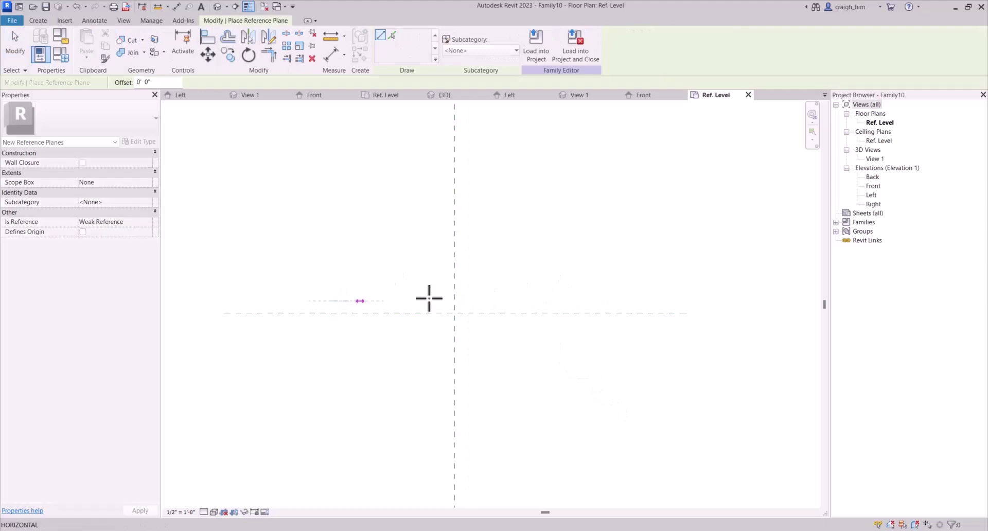
click(611, 300)
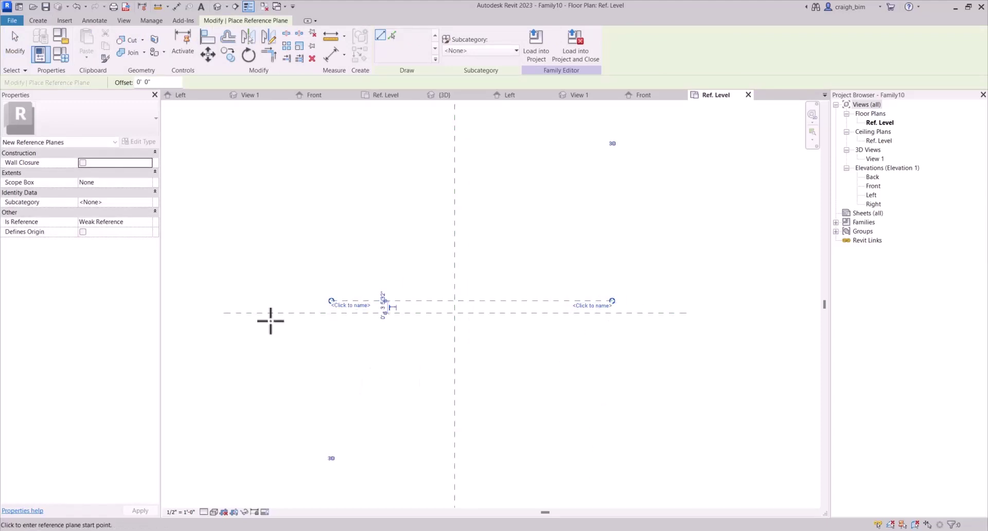
- Dimension the gap between the two horizontal reference planes and label it with the Depth parameter
click(176, 7)
click(377, 312)
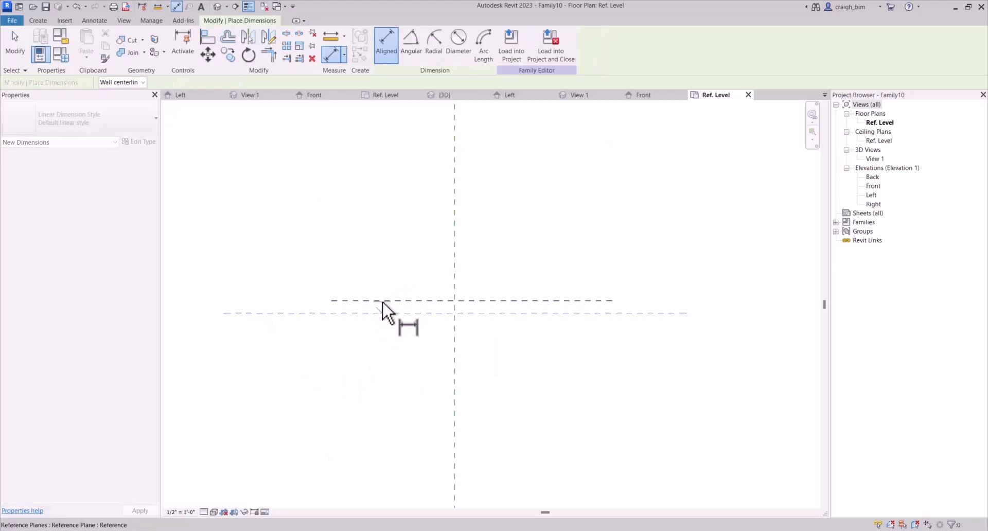
click(381, 300)
click(315, 355)
key(Escape)
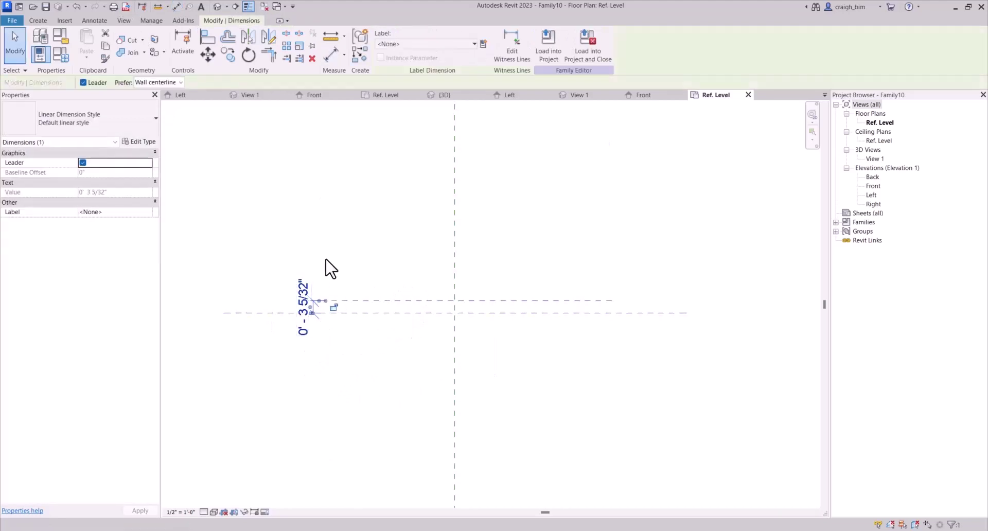
click(483, 44)
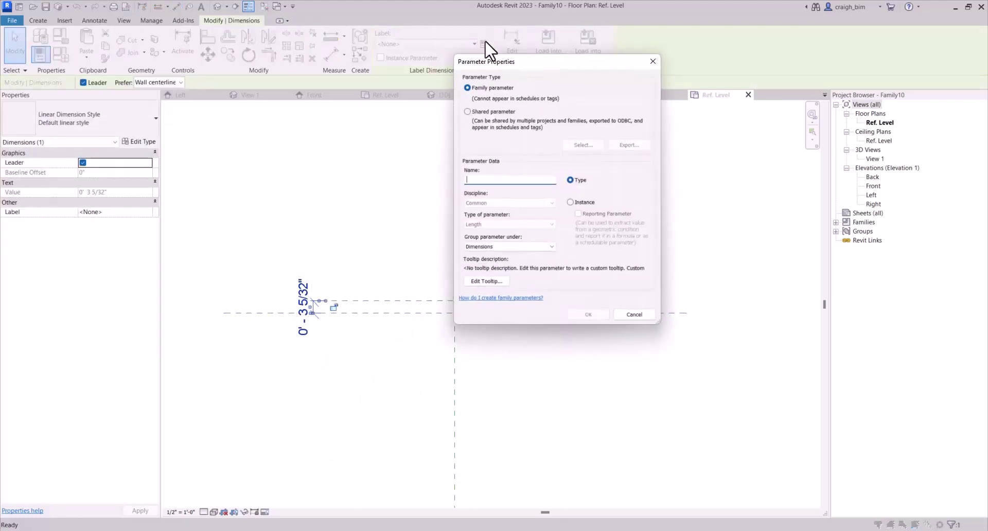
key(Escape)
click(445, 43)
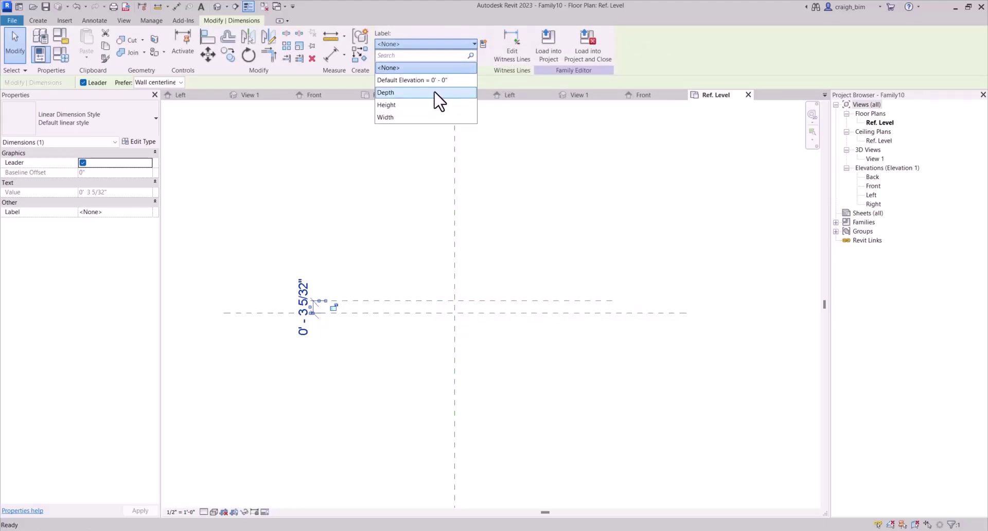
click(435, 93)
key(Escape)
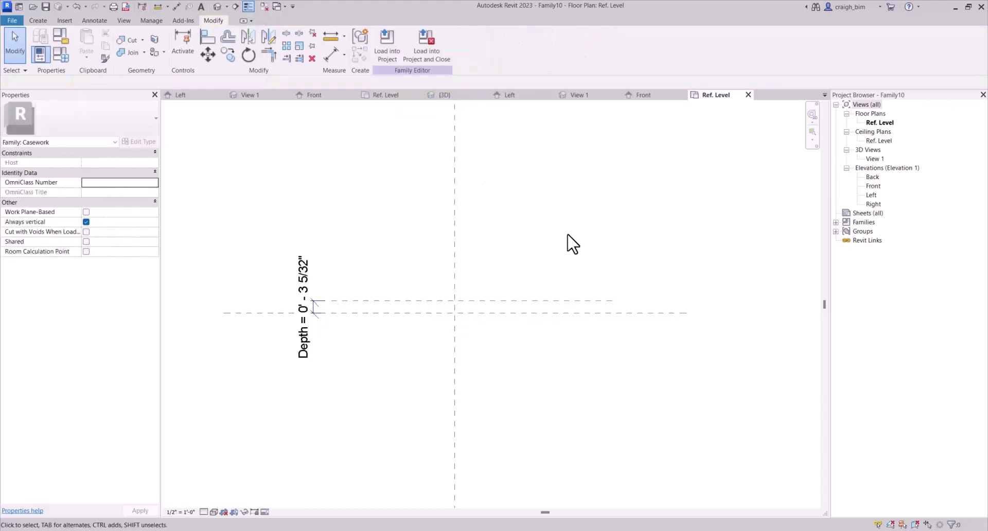
- Draw two vertical reference planes, one about 2'-2" left and one about 2'-3" right of the center plane
key(r)
key(p)
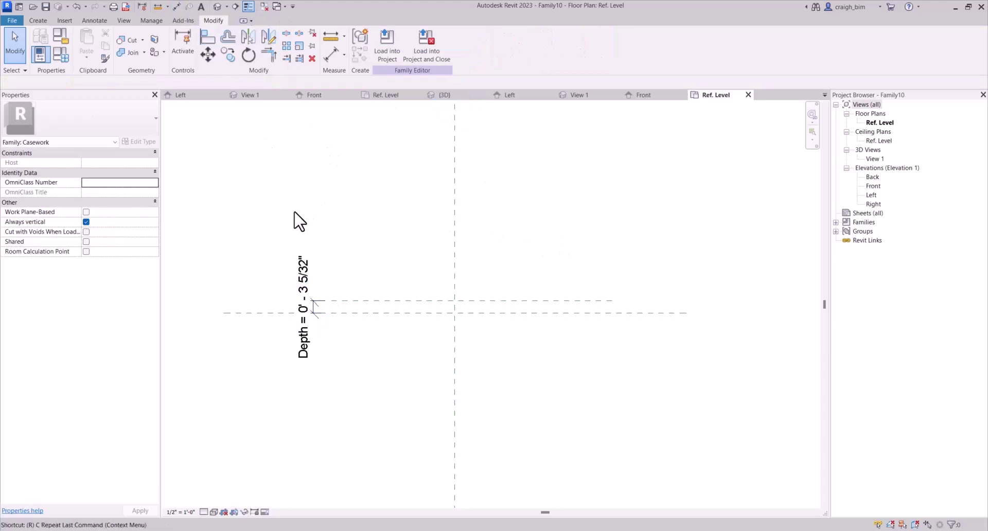
click(355, 266)
click(355, 338)
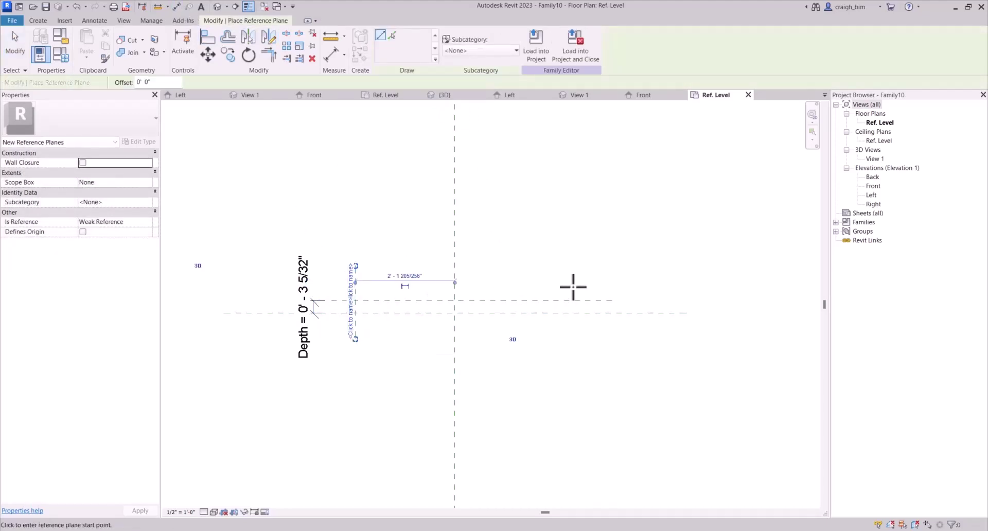
click(558, 266)
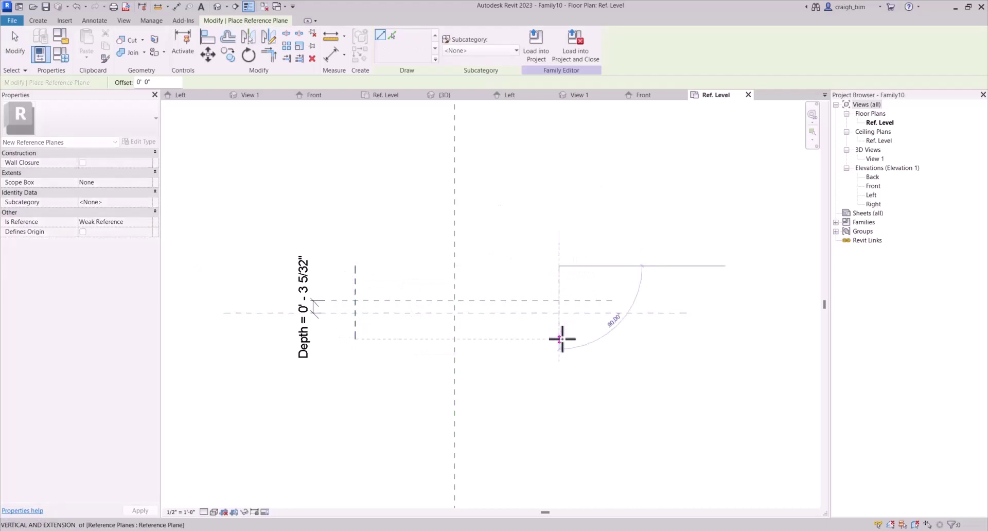
click(559, 339)
key(Escape)
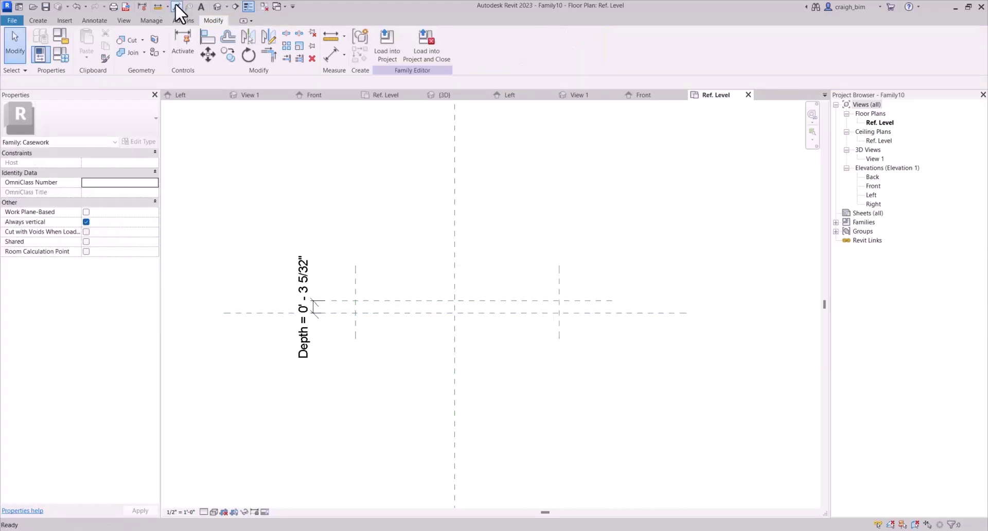
- Dimension the three vertical reference planes as one equalized string and place it above the planes
click(177, 6)
click(355, 282)
click(453, 208)
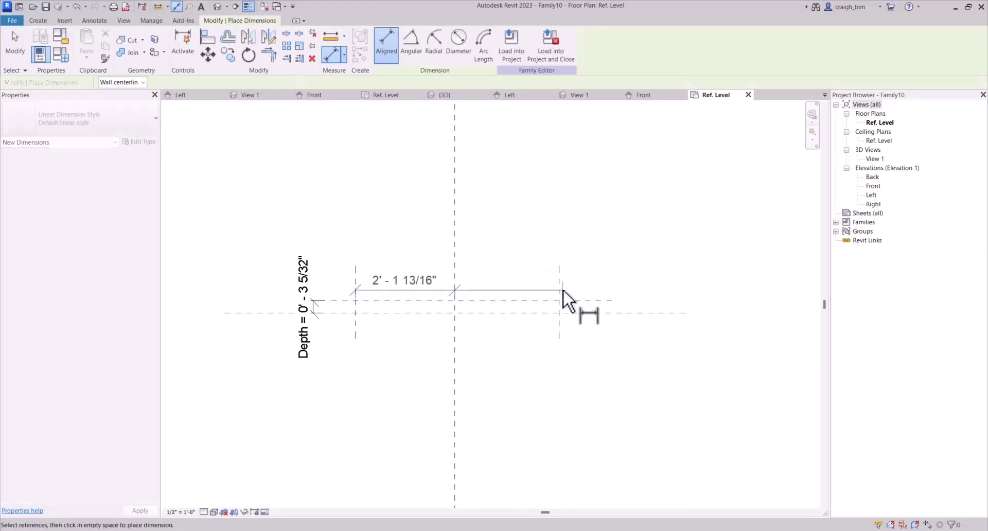
click(558, 290)
key(Escape)
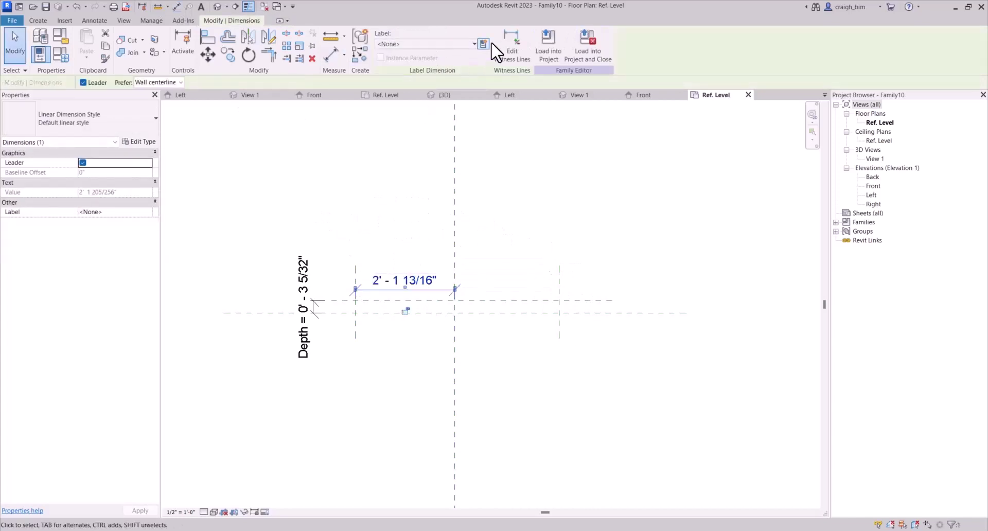
click(511, 47)
click(557, 288)
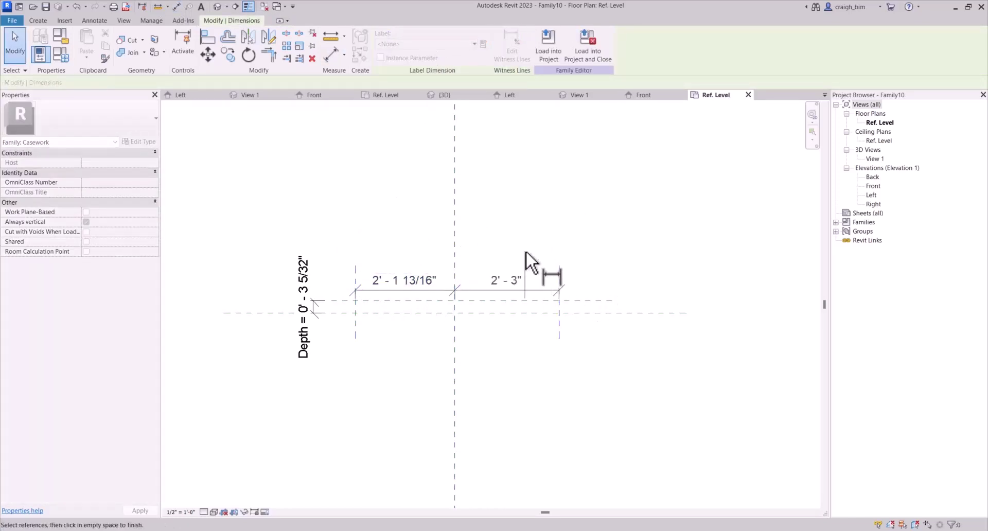
click(529, 260)
click(454, 243)
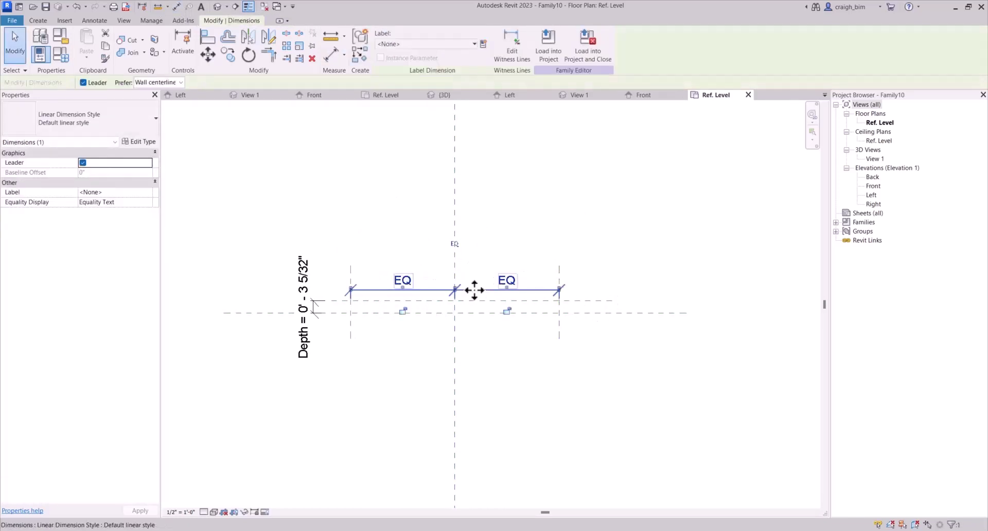
drag(474, 289, 489, 215)
- Add an overall dimension between the two outer vertical reference planes and label it with the Width parameter
click(175, 6)
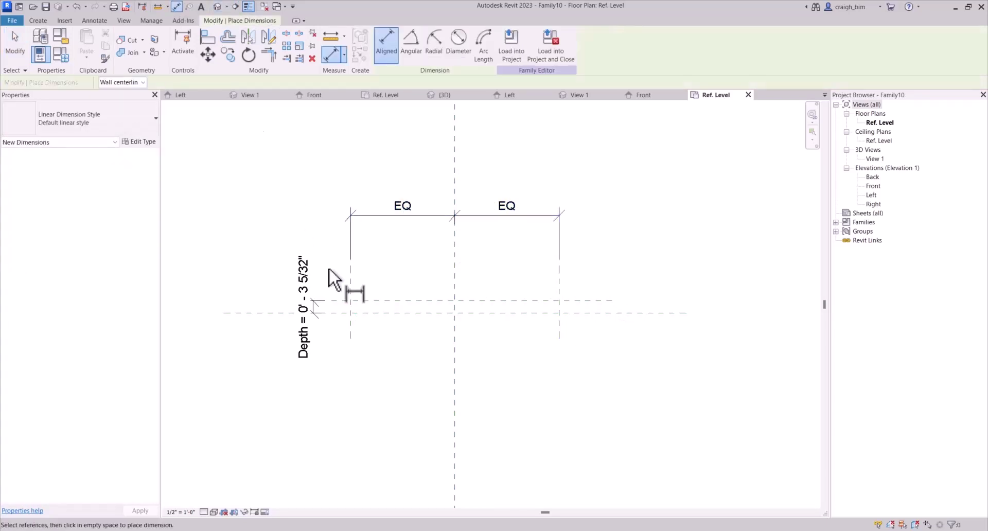
click(351, 282)
click(559, 287)
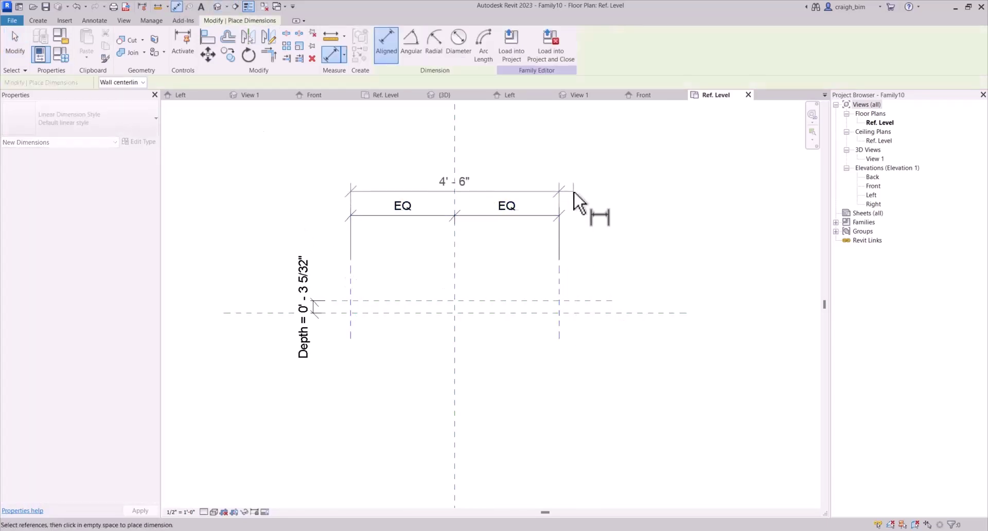
click(569, 192)
key(Escape)
click(411, 45)
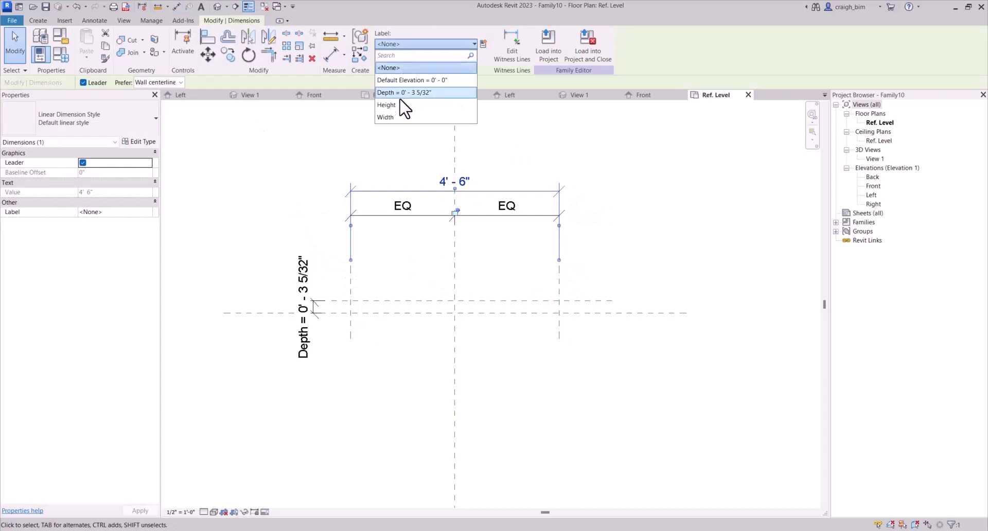
click(401, 122)
click(614, 150)
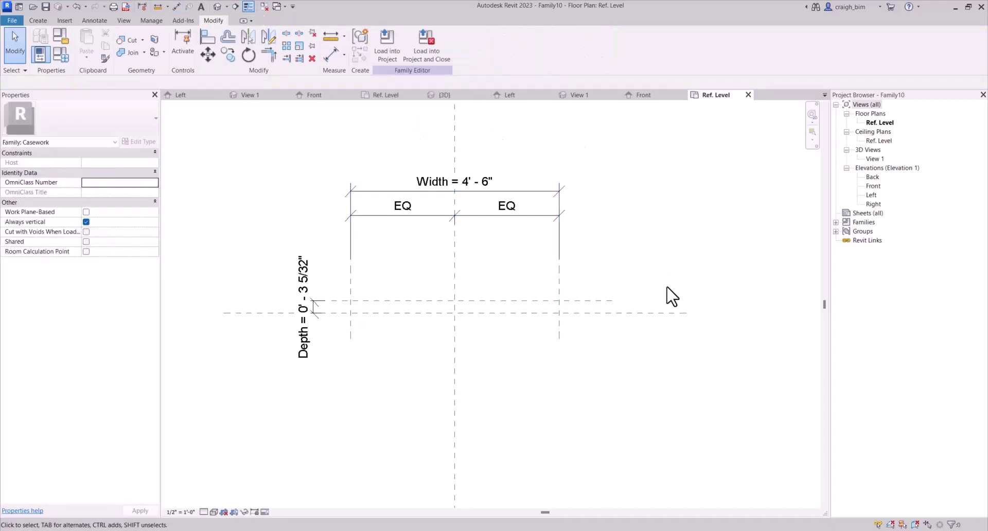
- In the Front elevation, draw a horizontal reference plane about 4'-3" above the Ref. Level
double_click(871, 187)
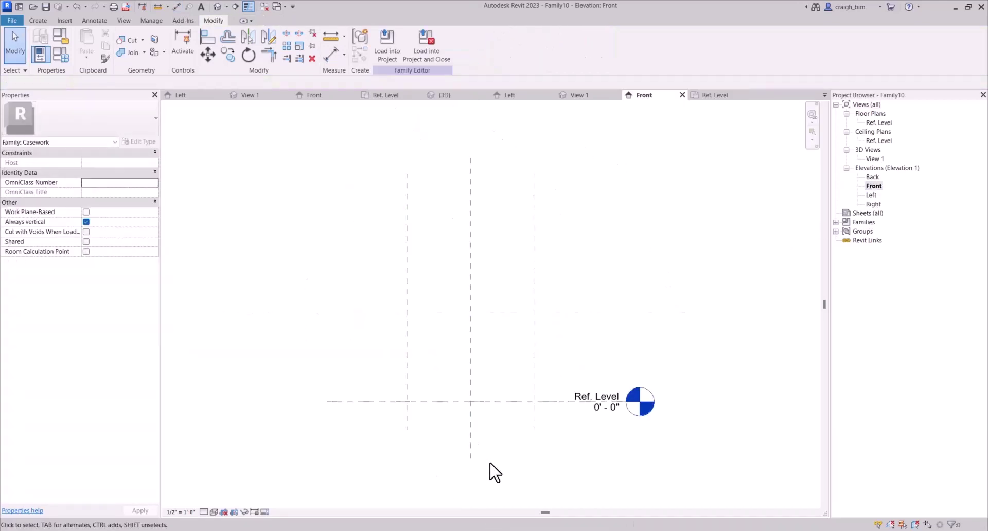
key(r)
key(p)
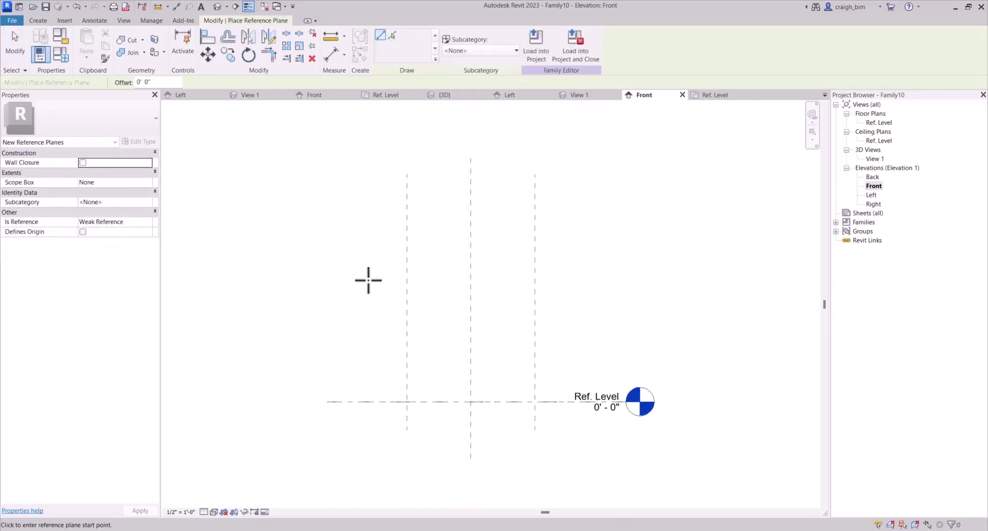
click(369, 280)
click(551, 280)
key(Escape)
key(Escape)
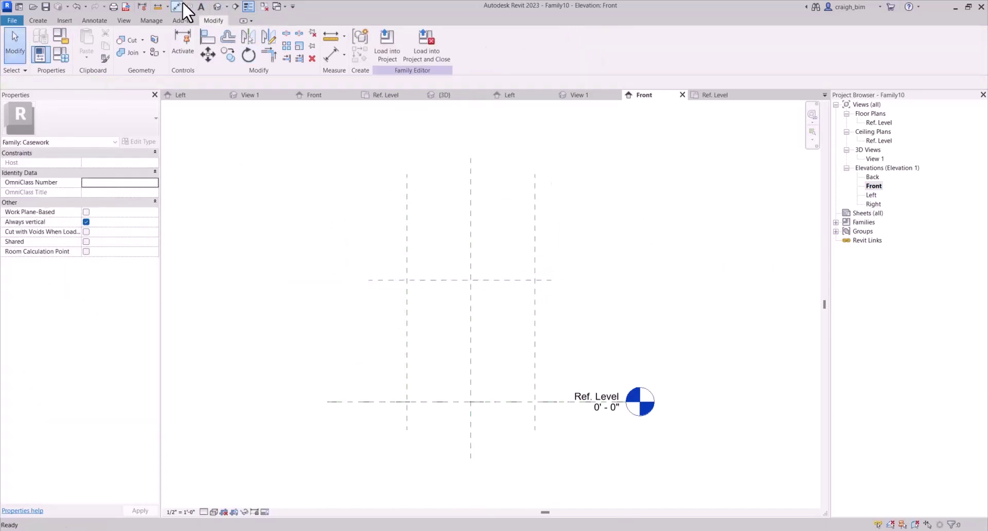
- Dimension from the Ref. Level to the upper horizontal reference plane and label it with the Height parameter
click(176, 6)
click(383, 402)
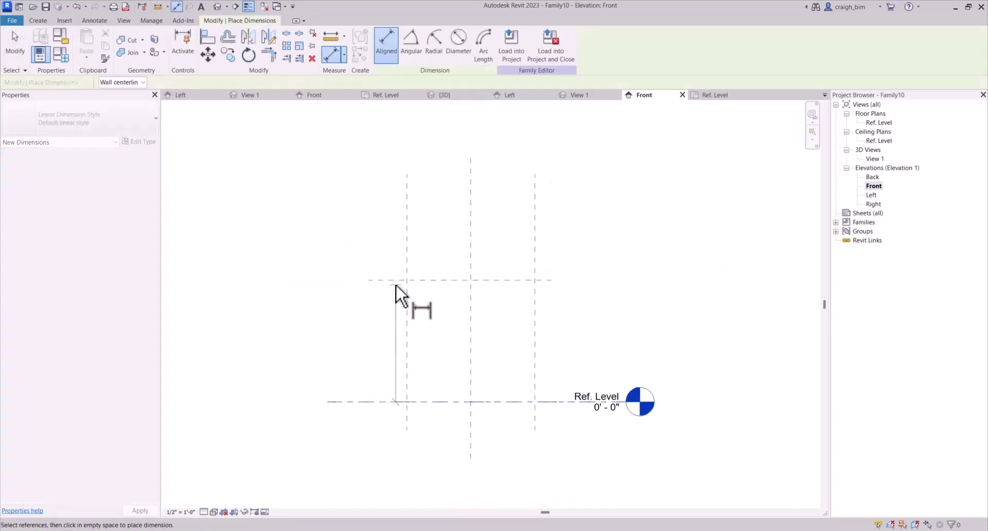
click(395, 281)
click(338, 287)
key(Escape)
key(Escape)
click(339, 319)
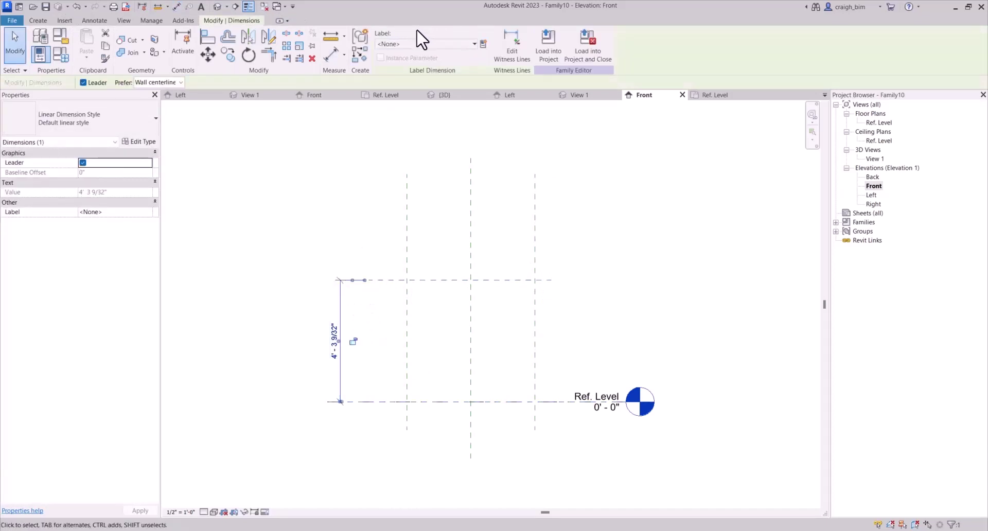
click(420, 45)
click(414, 105)
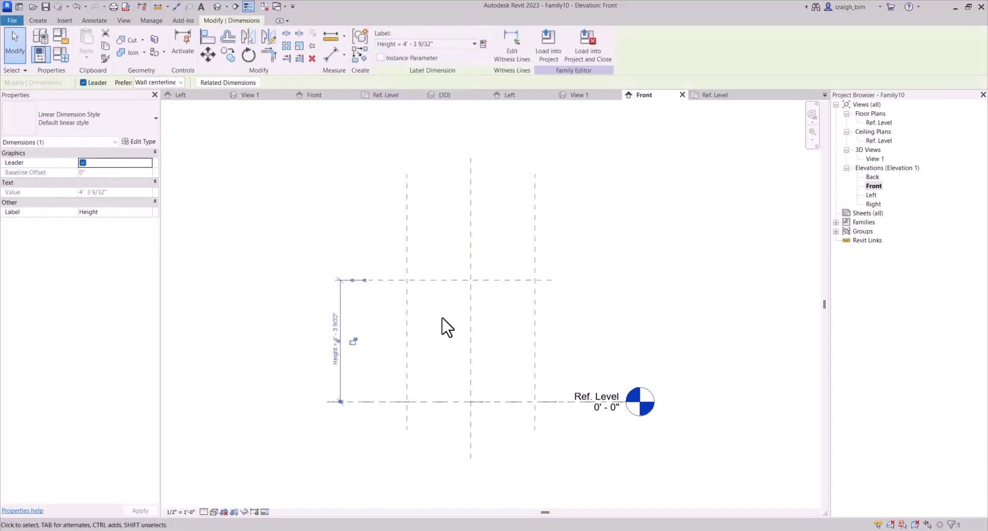
key(Escape)
- Draw another horizontal reference plane about 2' above the Ref. Level, between it and the Height plane
key(r)
key(p)
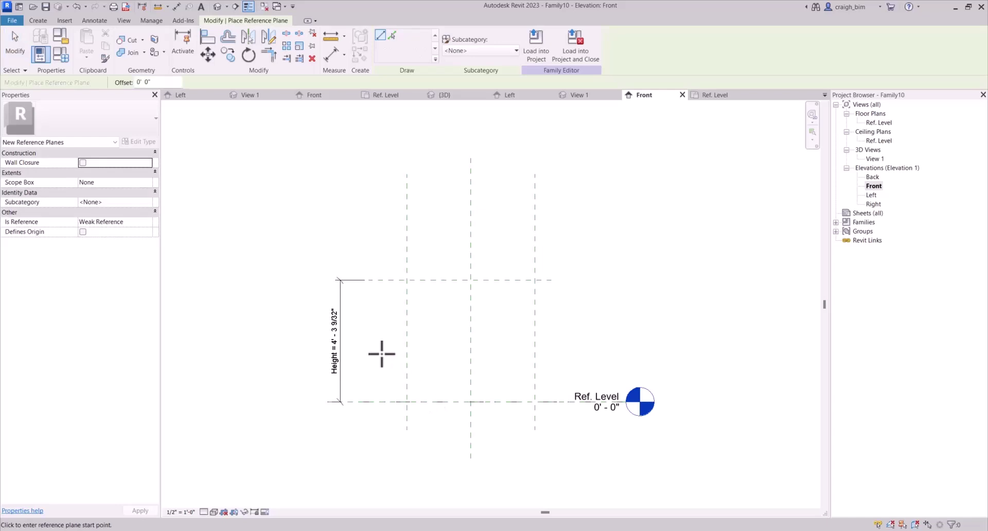
click(362, 345)
click(552, 344)
key(Escape)
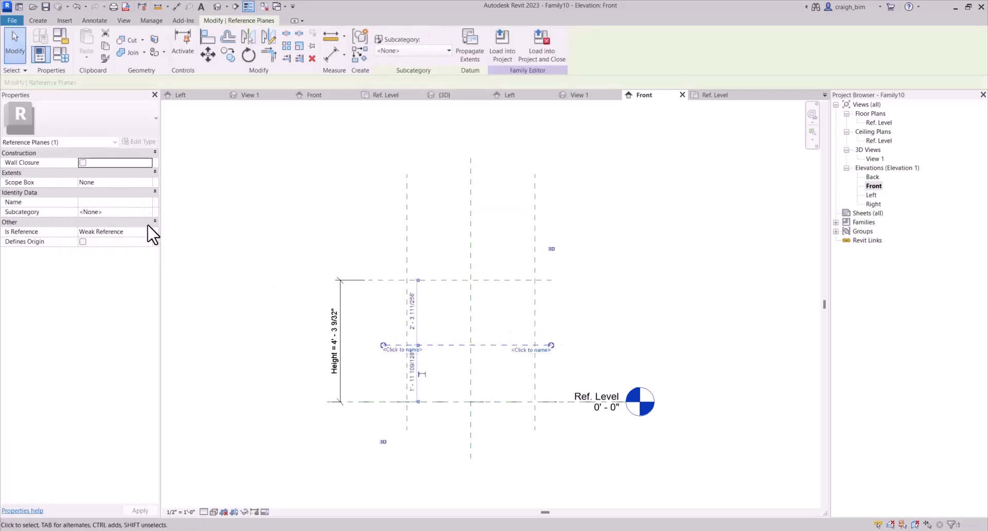
- Make the middle horizontal reference plane a Strong Reference named Height CL that defines the origin
click(145, 233)
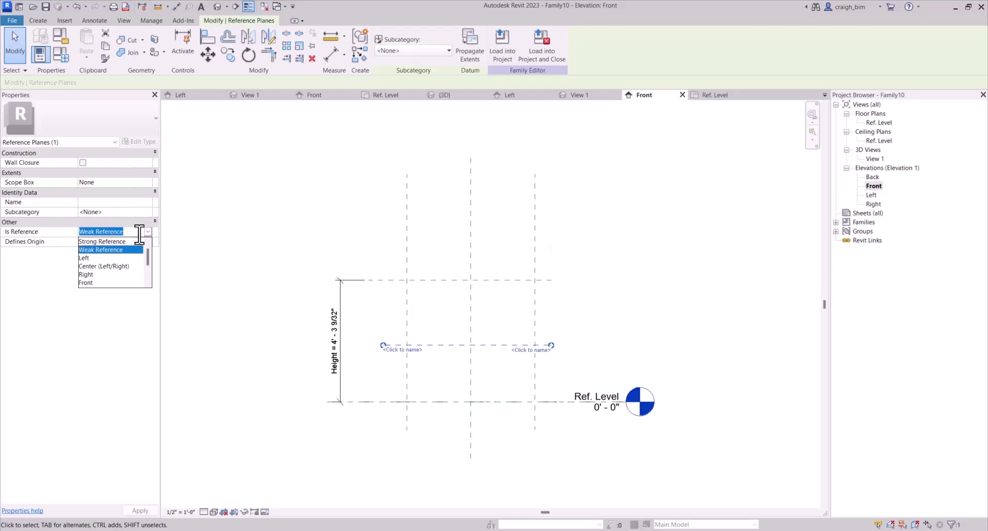
click(105, 241)
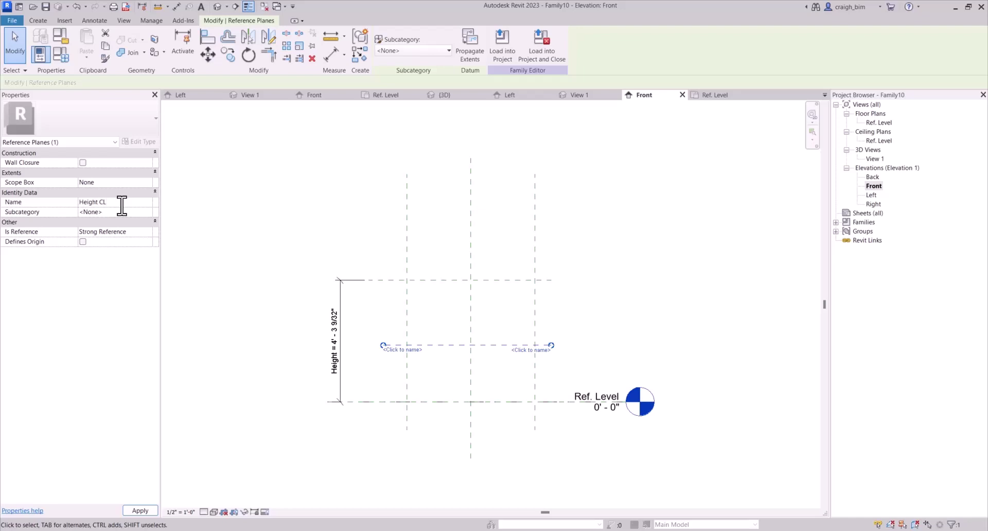
key(Return)
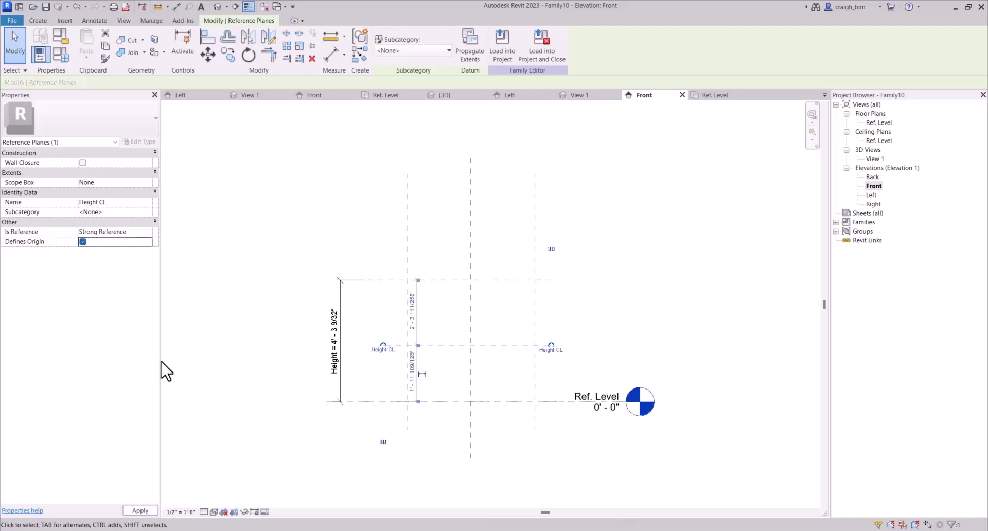
- In the Ref. Level floor plan, set the labeled Width dimension to 2'-0"
click(306, 439)
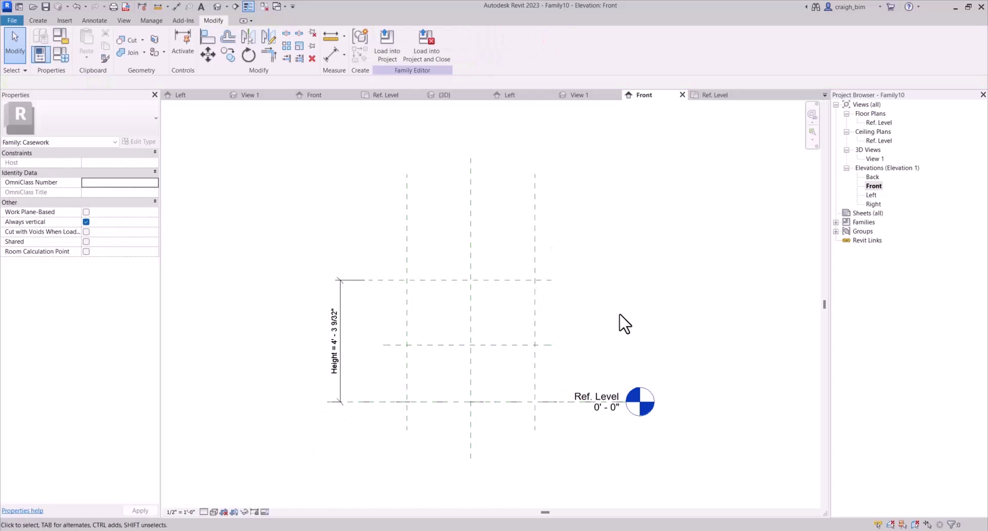
double_click(886, 122)
click(524, 196)
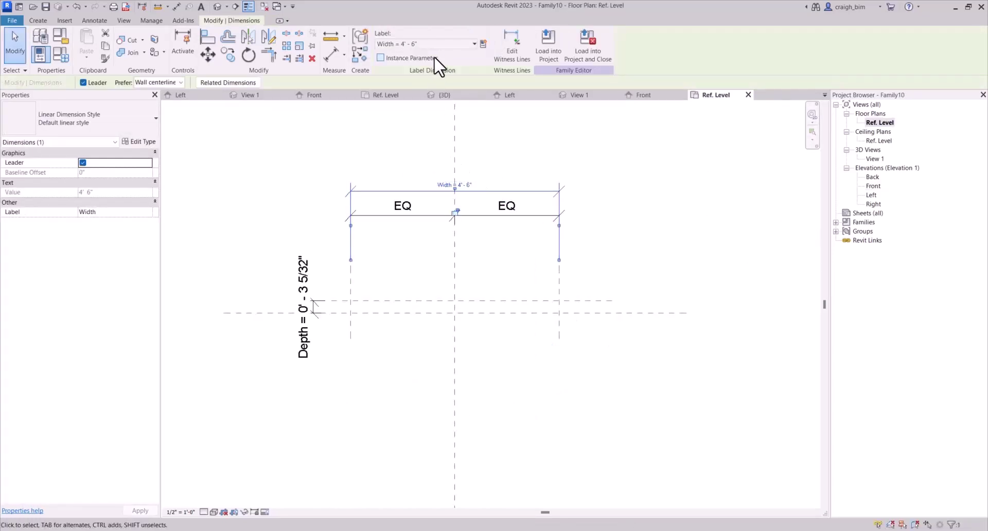
click(451, 185)
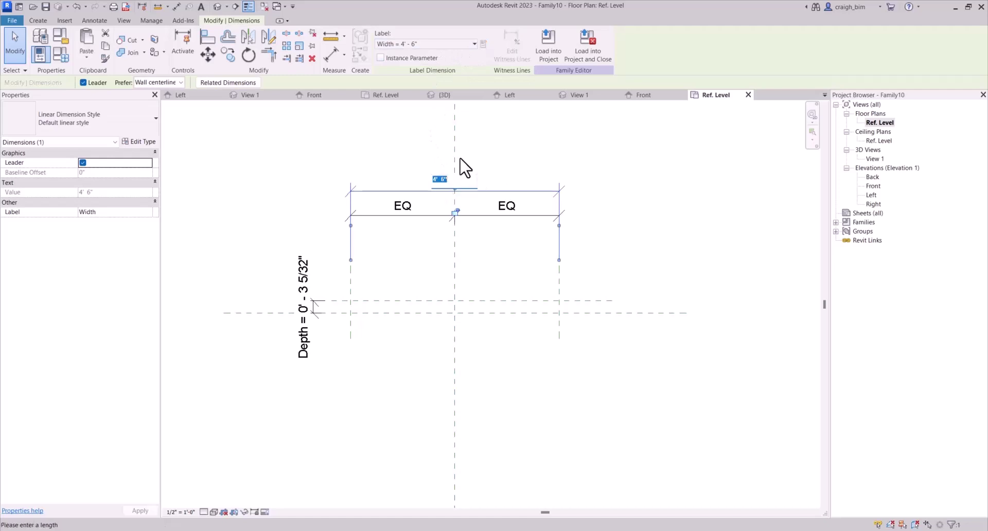
text(2)
key(Return)
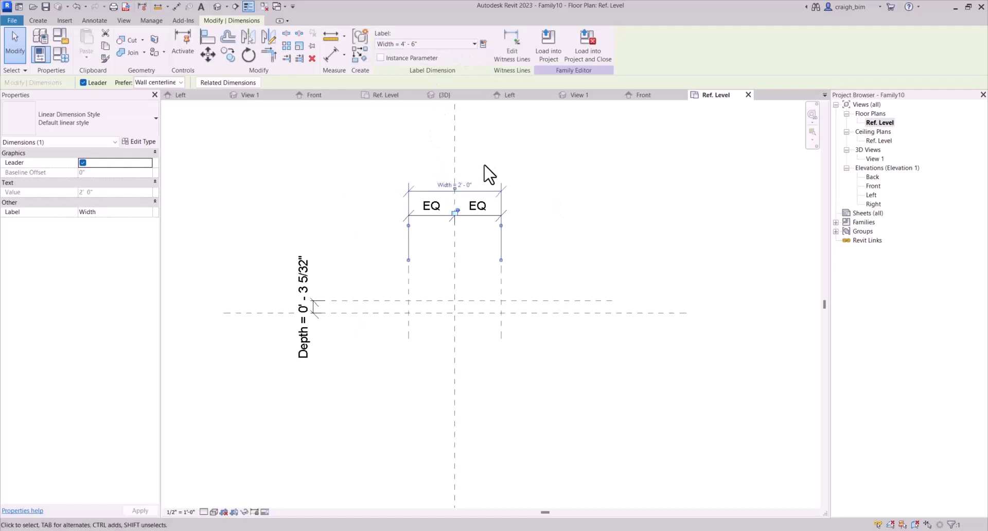
key(Escape)
- Set the labeled Depth dimension between the two horizontal reference planes to 3/4"
click(306, 319)
click(308, 293)
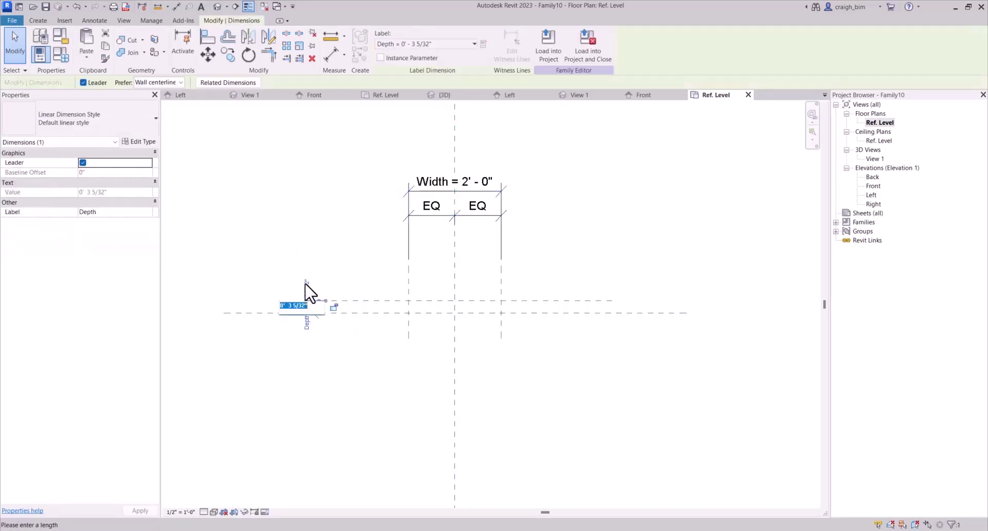
text(.75)
key(Return)
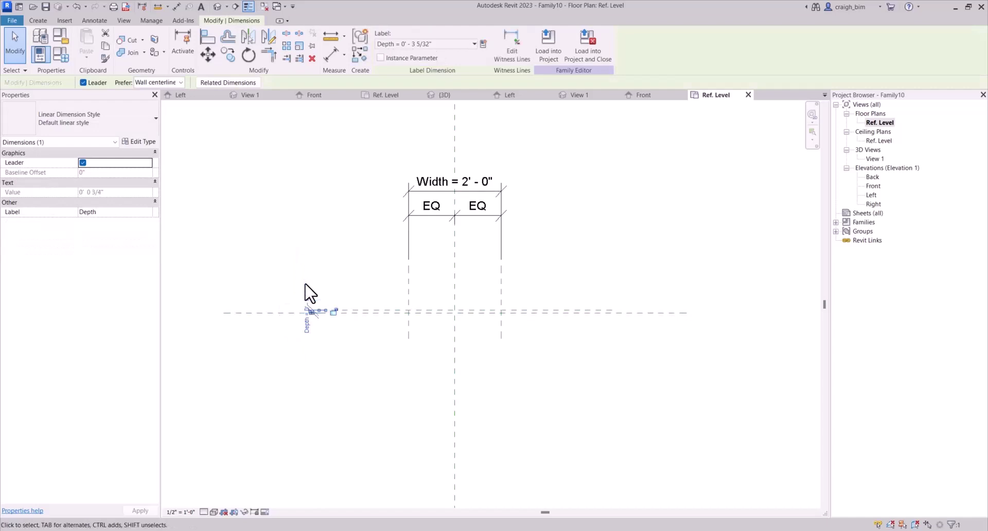
key(Escape)
- Change the Center (Front/Back) reference plane's Is Reference property to Front and rename it Front
click(643, 314)
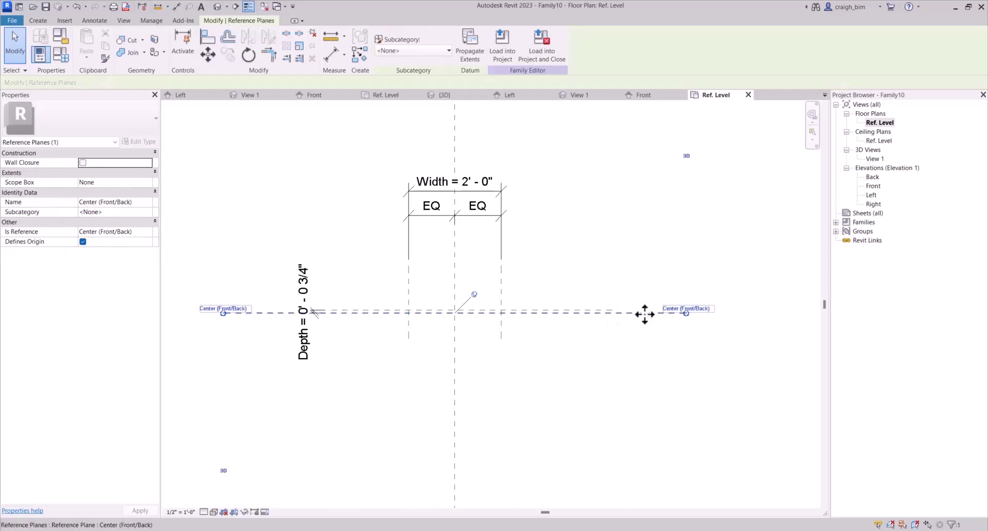
click(146, 233)
click(114, 241)
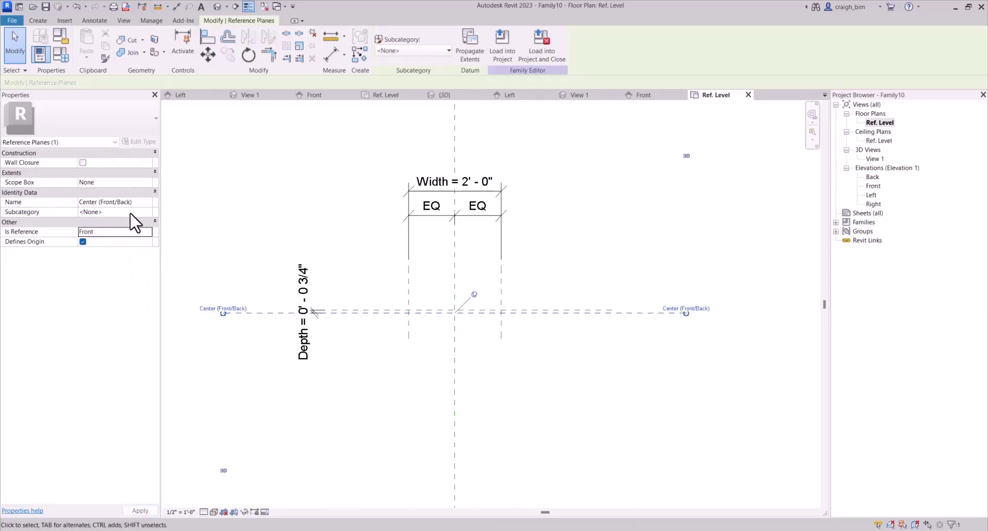
click(140, 194)
click(127, 193)
click(143, 200)
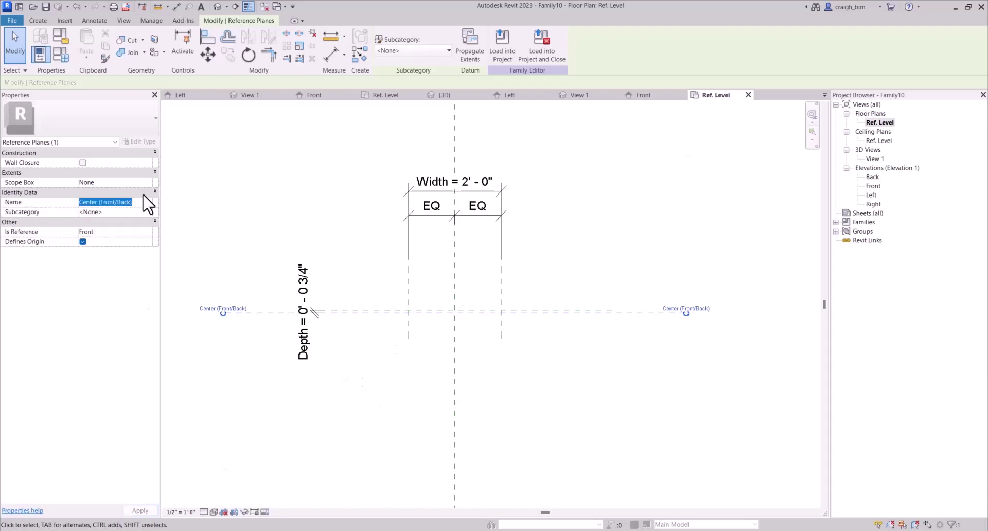
text(Front)
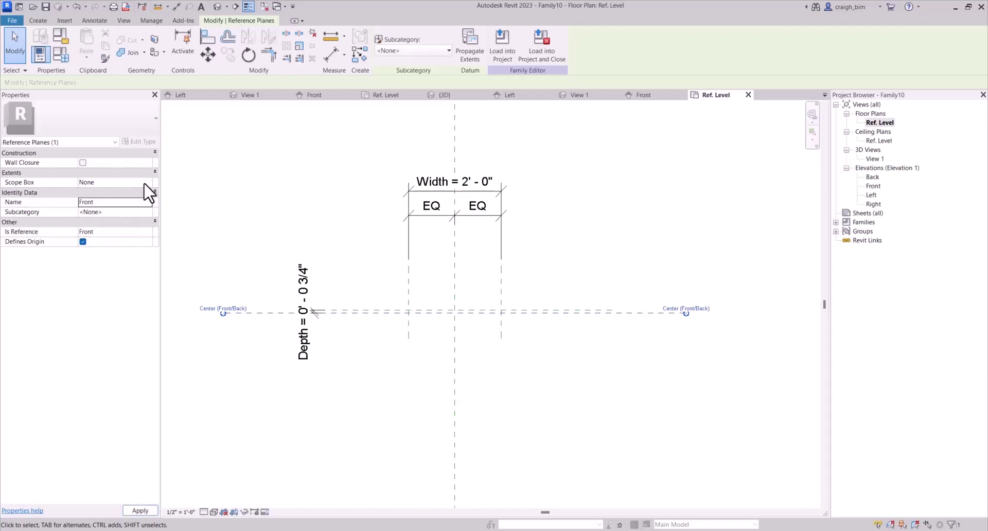
- Name the unnamed horizontal reference plane just behind the Front plane Rear
click(369, 311)
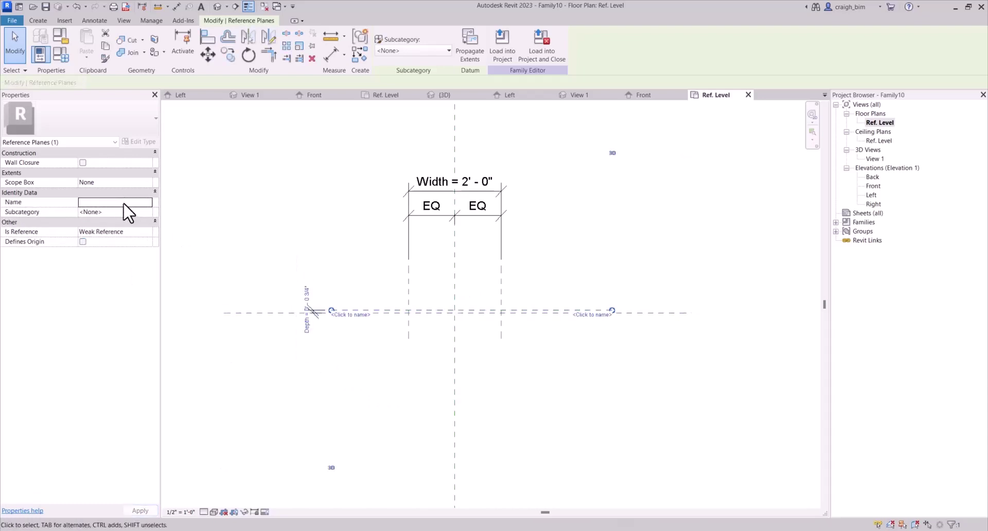
click(118, 203)
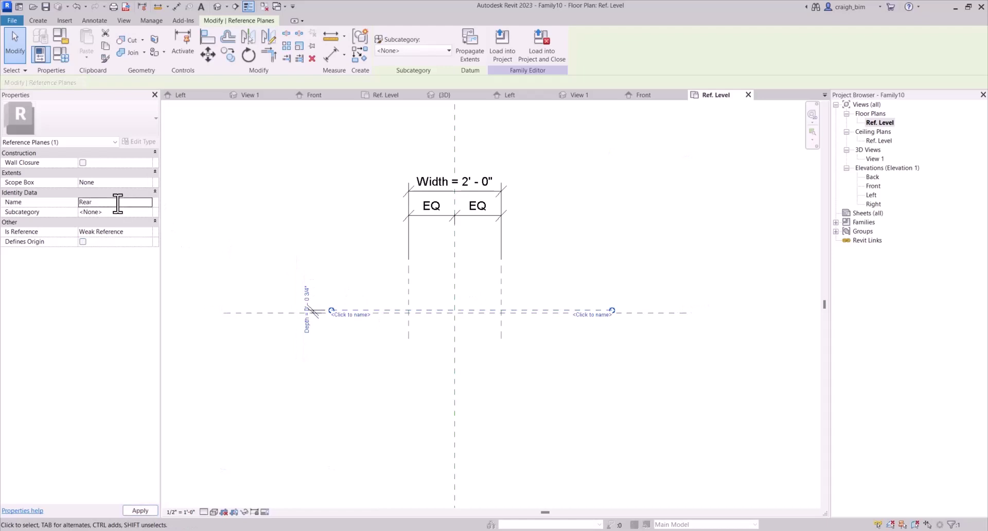
click(357, 335)
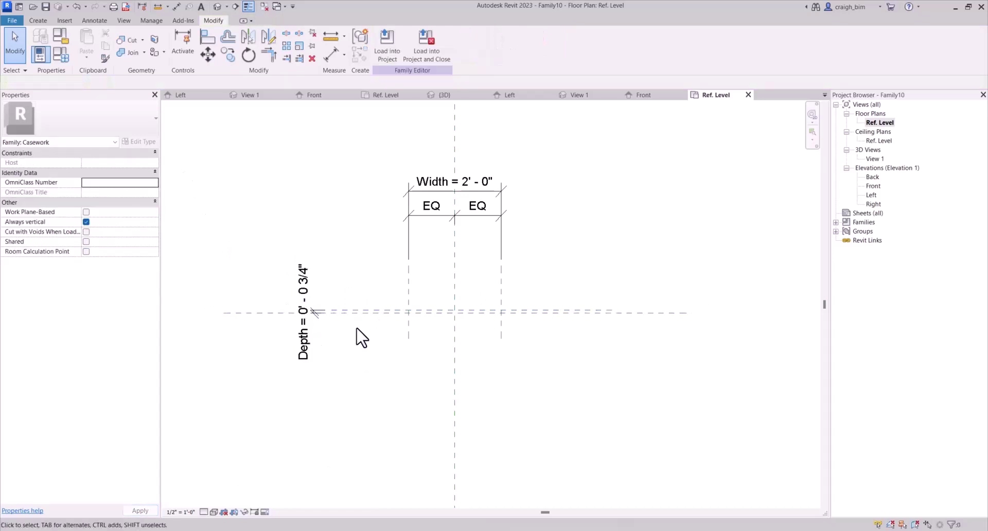
- Shorten the Rear reference plane at both ends so it extends only slightly past the two side planes
scroll(337, 314, up, 1)
click(331, 312)
scroll(332, 311, up, 2)
drag(331, 310, 419, 295)
scroll(419, 295, down, 2)
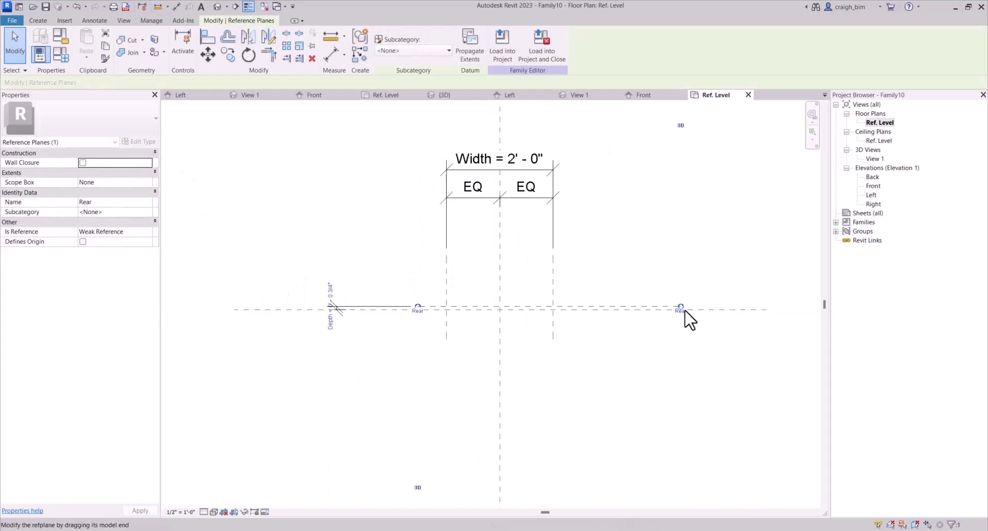
scroll(686, 314, up, 2)
- Shorten the two side reference planes at both ends so they extend only slightly past the Front and Rear planes
click(482, 247)
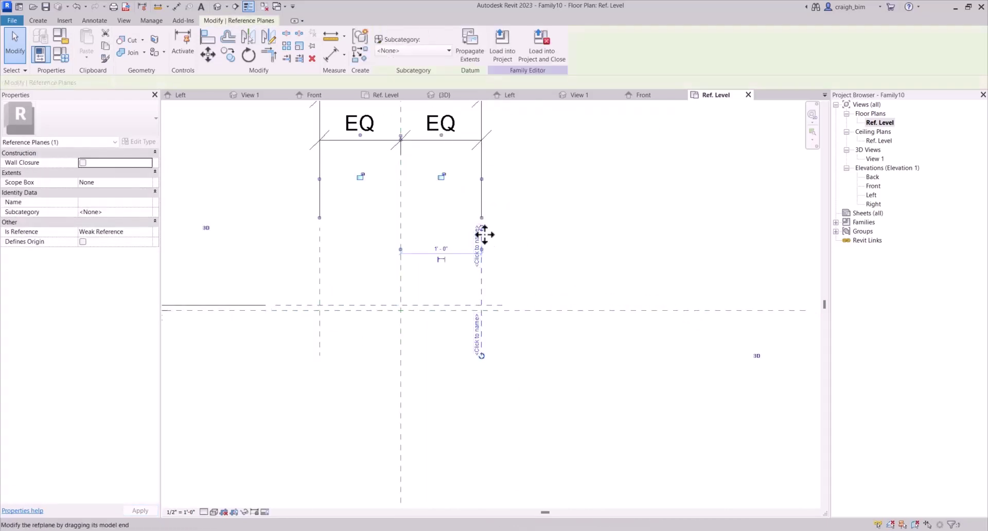
click(320, 242)
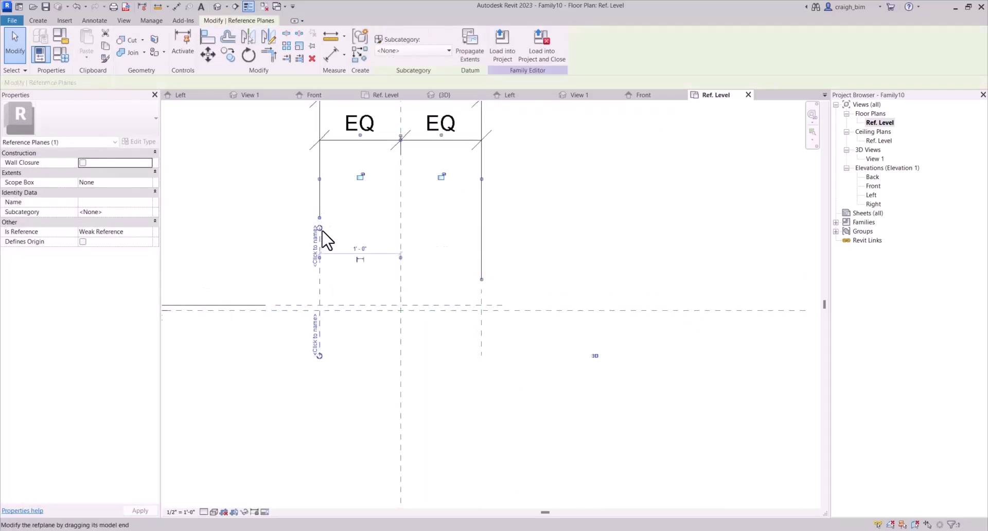
drag(328, 284, 321, 289)
drag(326, 363, 330, 332)
click(479, 359)
drag(481, 356, 495, 332)
key(Escape)
- Shorten the Center (Left/Right) reference plane at both ends to just beyond the Front and Rear planes
scroll(402, 257, down, 2)
click(388, 264)
scroll(414, 287, down, 1)
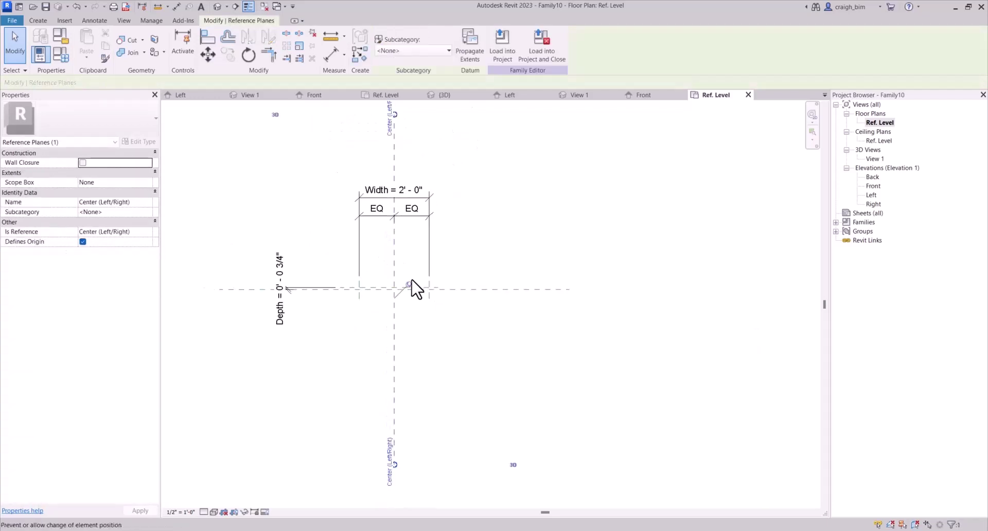
drag(393, 466, 433, 313)
middle_drag(461, 196, 469, 238)
drag(403, 161, 422, 312)
- Shorten the Front reference plane at both ends to just beyond the side planes, and open the Front elevation
click(531, 334)
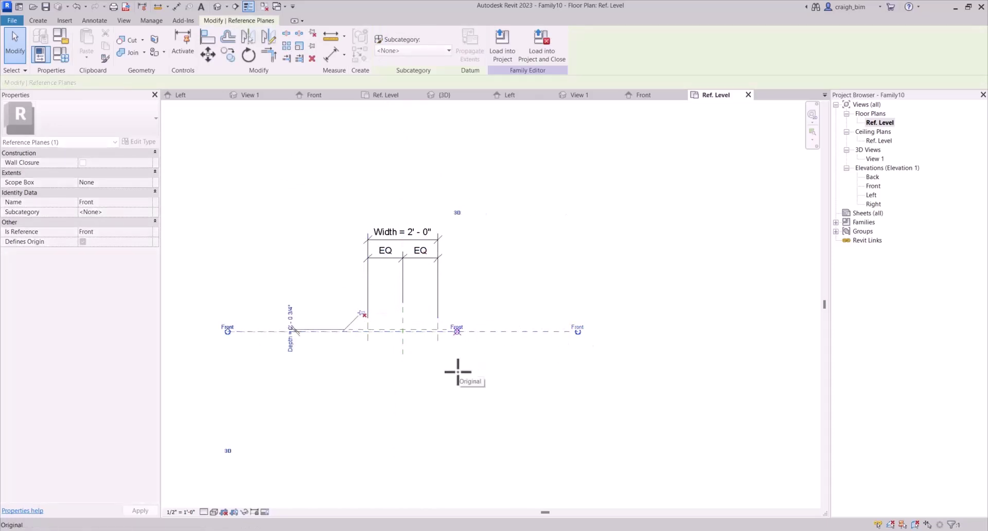
drag(227, 332, 335, 366)
click(321, 274)
scroll(321, 275, up, 3)
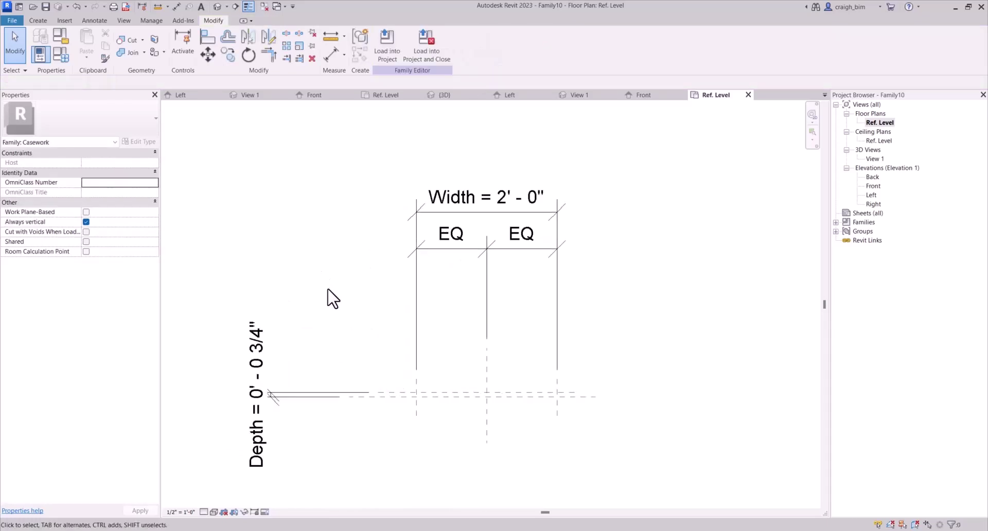
scroll(602, 461, up, 2)
double_click(873, 186)
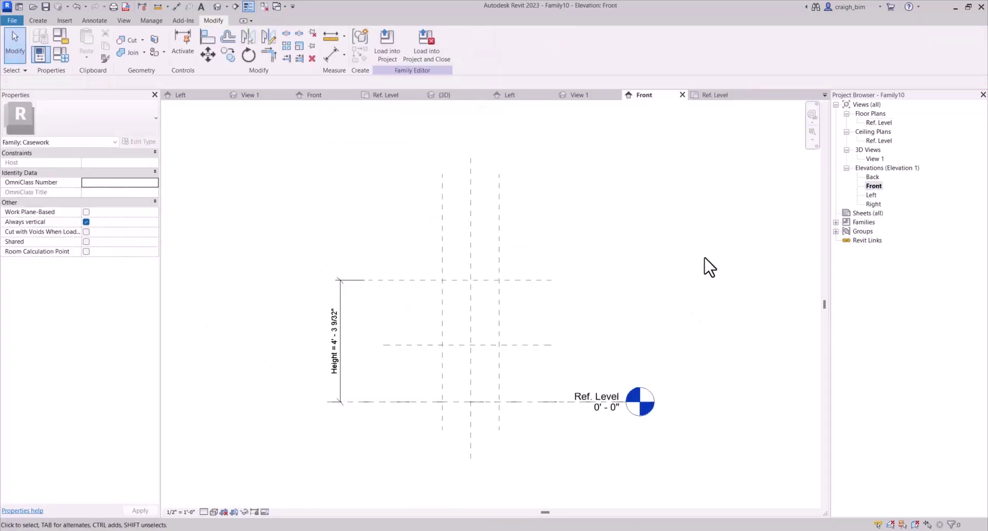
- Try setting the labeled Height dimension to 2'-4", and undo the change
double_click(337, 368)
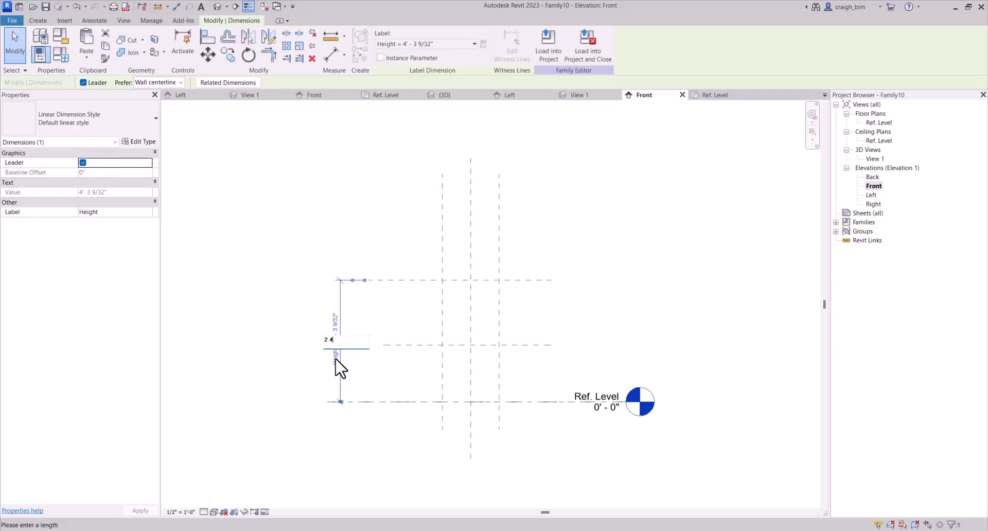
key(Return)
click(412, 389)
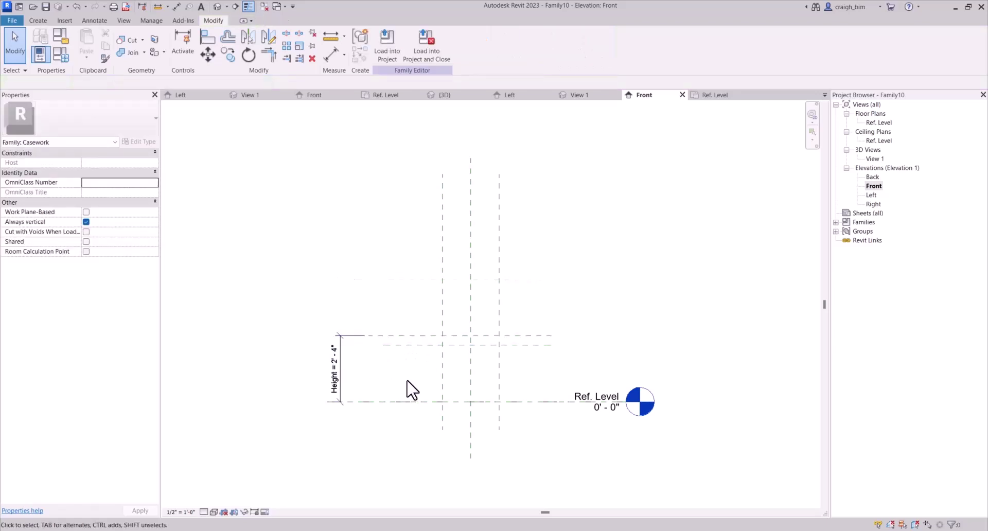
key(ctrl+z)
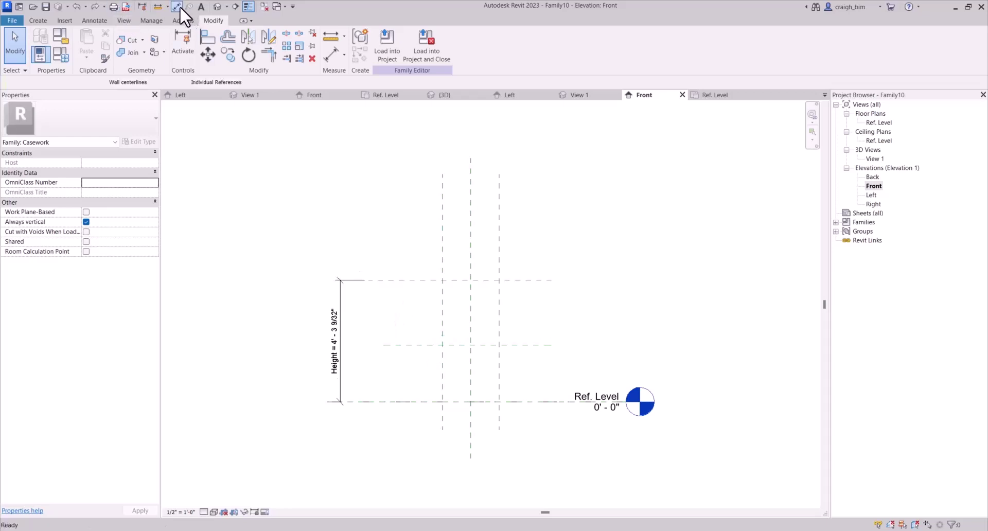
- Add an aligned dimension across the upper plane, the Height CL plane and the Ref. Level, and make its segments equal
click(176, 6)
click(430, 346)
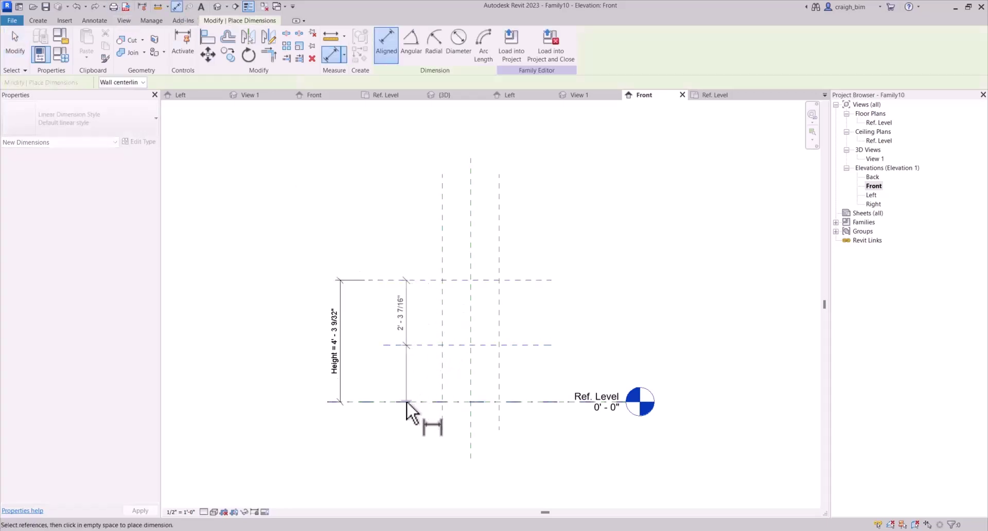
click(410, 403)
click(592, 346)
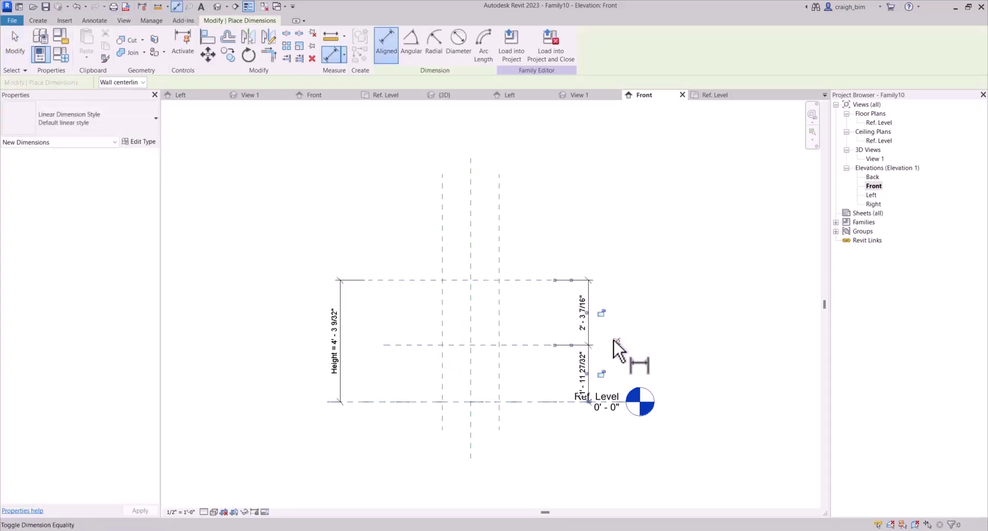
click(613, 340)
key(Escape)
key(Escape)
- Set the labeled Height dimension of the upper reference plane to 2'-4"
click(530, 280)
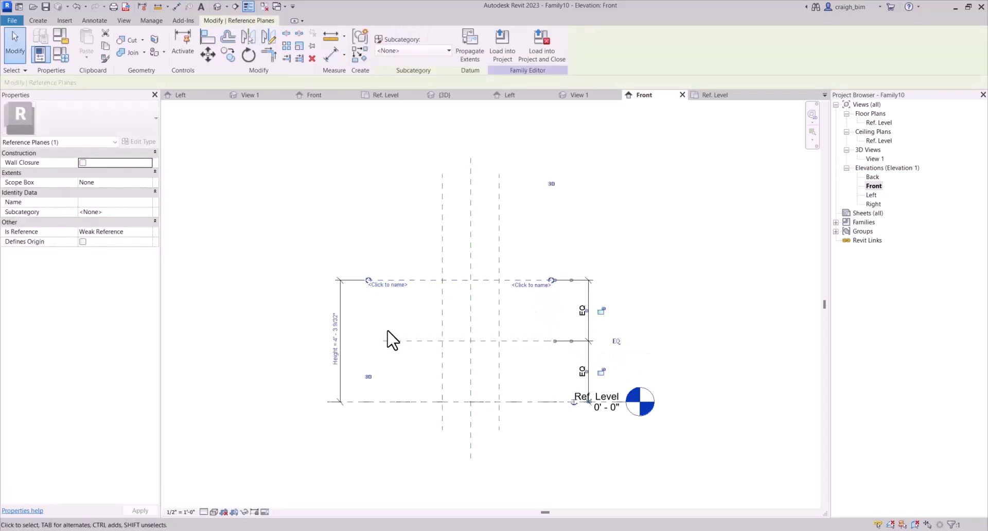
click(332, 340)
text(2)
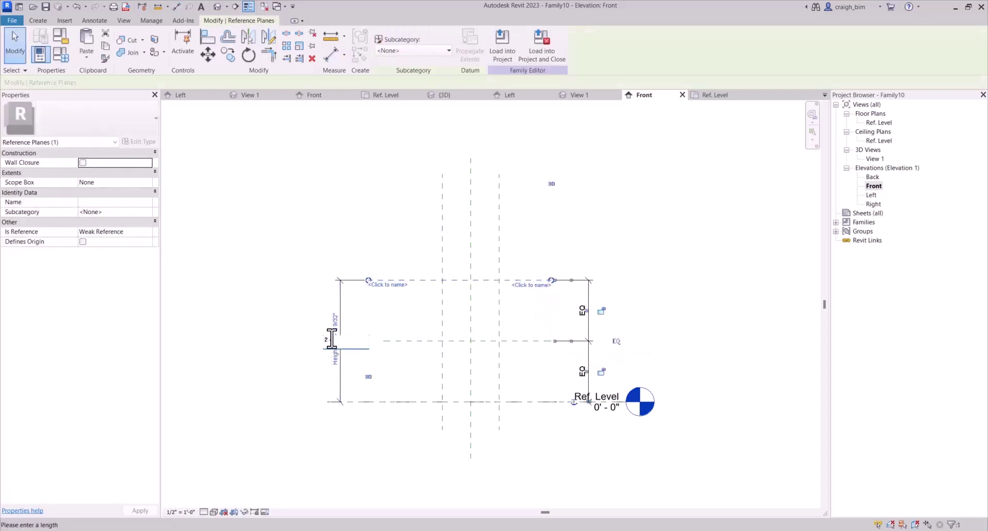
text(' - 4)
key(Return)
click(406, 313)
- Lower the upper ends of both side reference planes to just above the upper horizontal plane
click(499, 186)
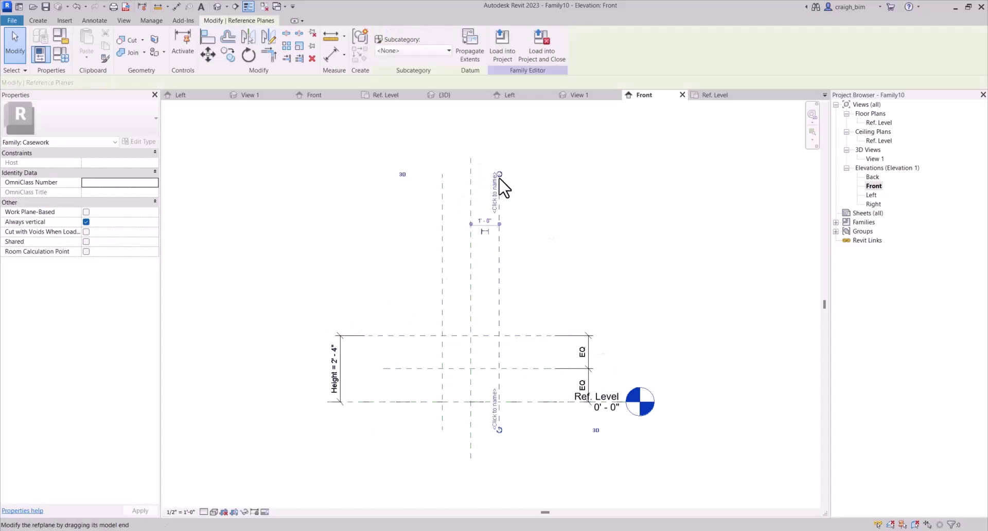
drag(499, 178, 529, 311)
click(489, 254)
click(441, 186)
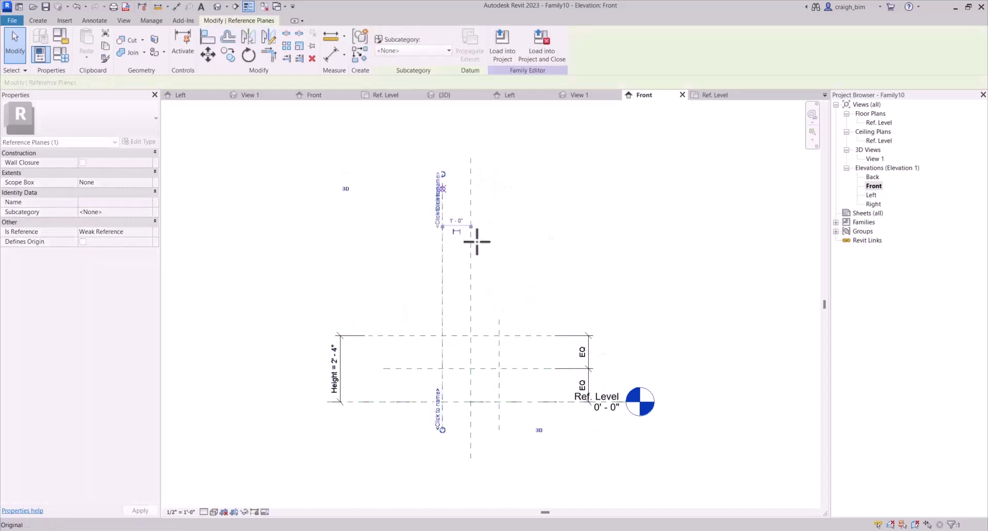
drag(442, 177, 441, 321)
click(498, 428)
- Start an extrusion with its work plane set to Reference Plane : Front
scroll(498, 425, up, 3)
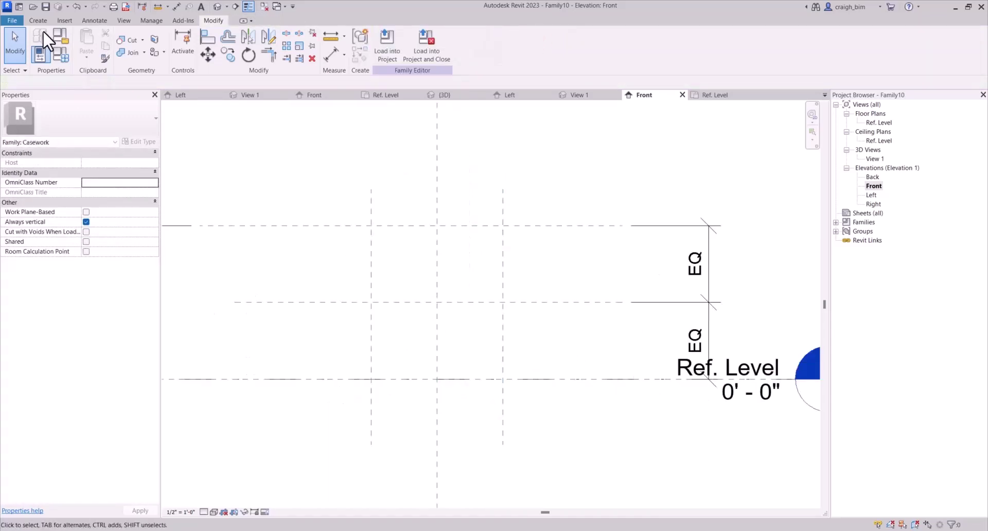
click(38, 21)
click(91, 32)
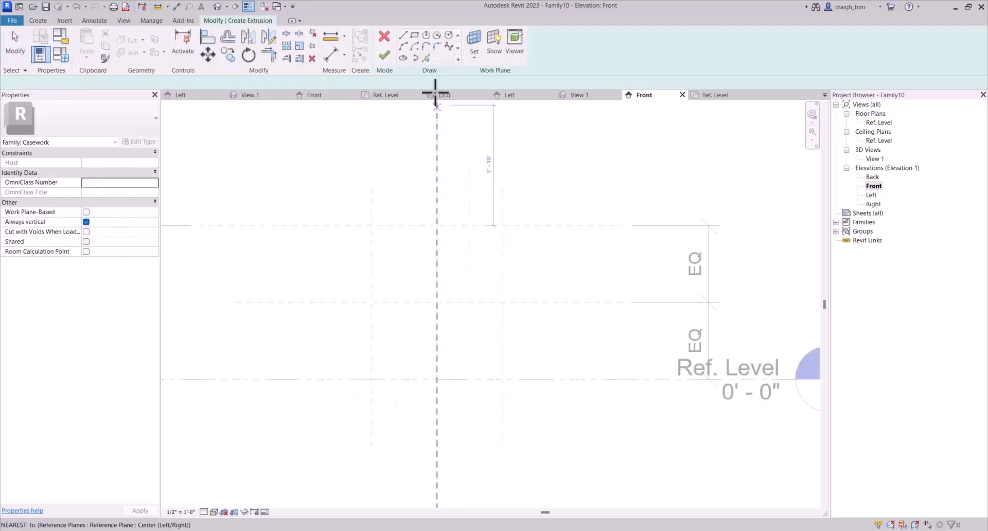
click(473, 51)
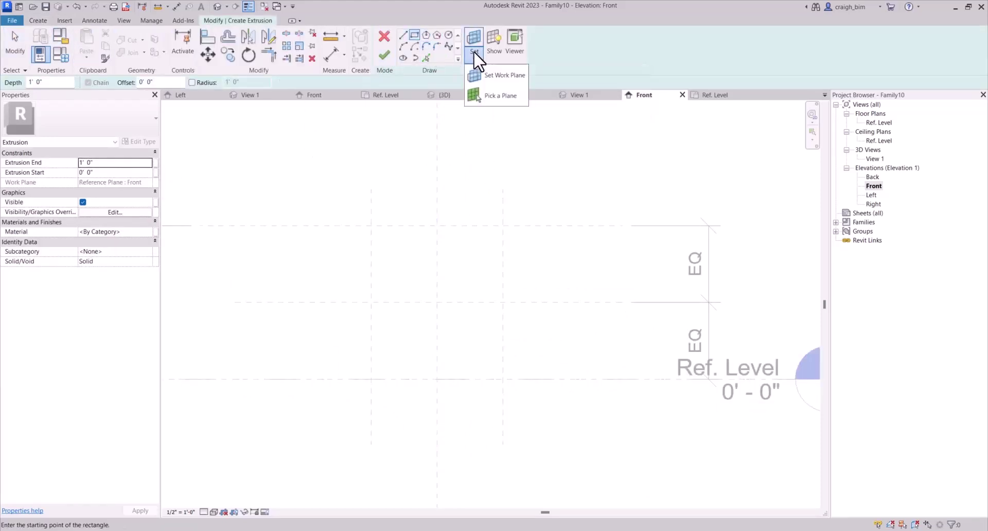
click(491, 76)
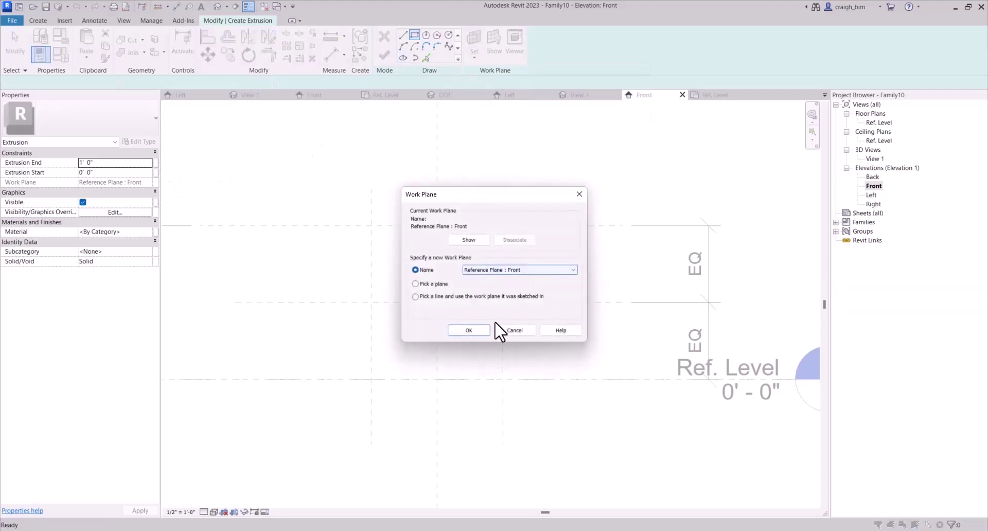
click(469, 329)
- Sketch a 2'-0" by 2'-4" rectangle between the side planes, upper plane and Ref. Level, with its four edges locked to them
click(416, 35)
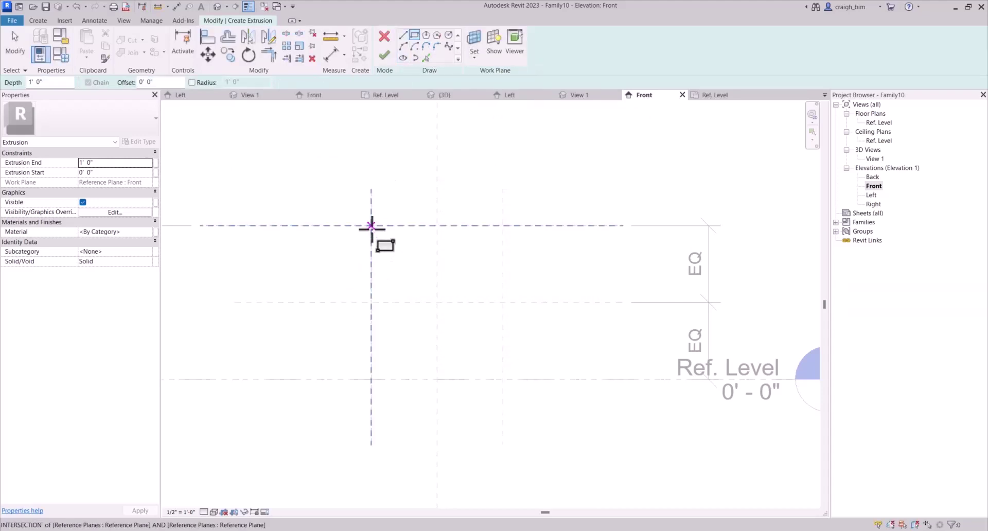
click(370, 226)
click(502, 379)
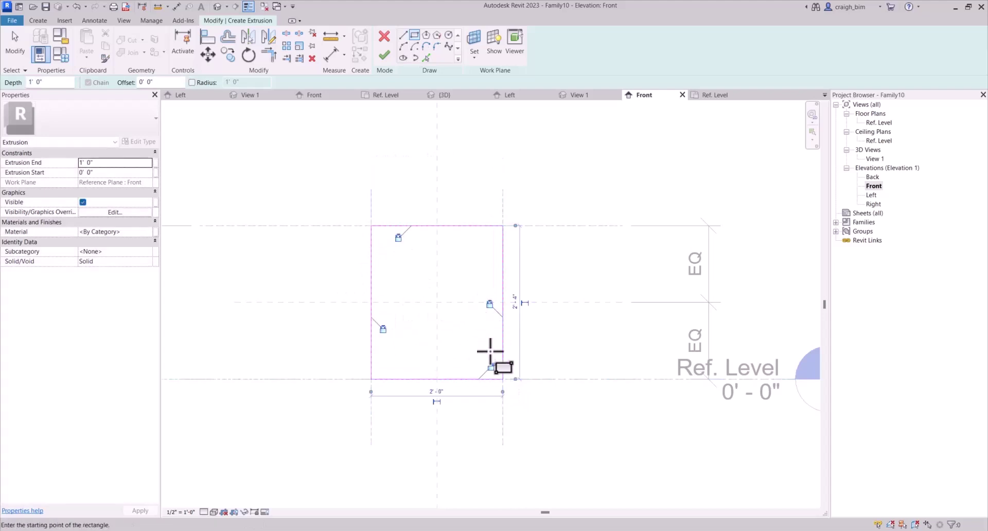
- Finish the extrusion and, in the Ref. Level plan, align its two long faces to the two horizontal depth reference planes
click(385, 54)
double_click(884, 123)
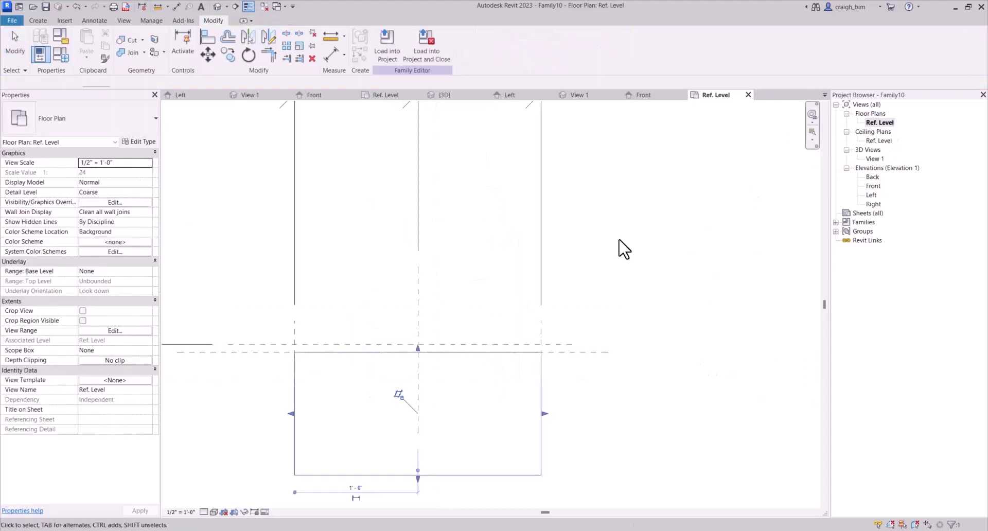
click(459, 386)
key(a)
key(l)
click(437, 350)
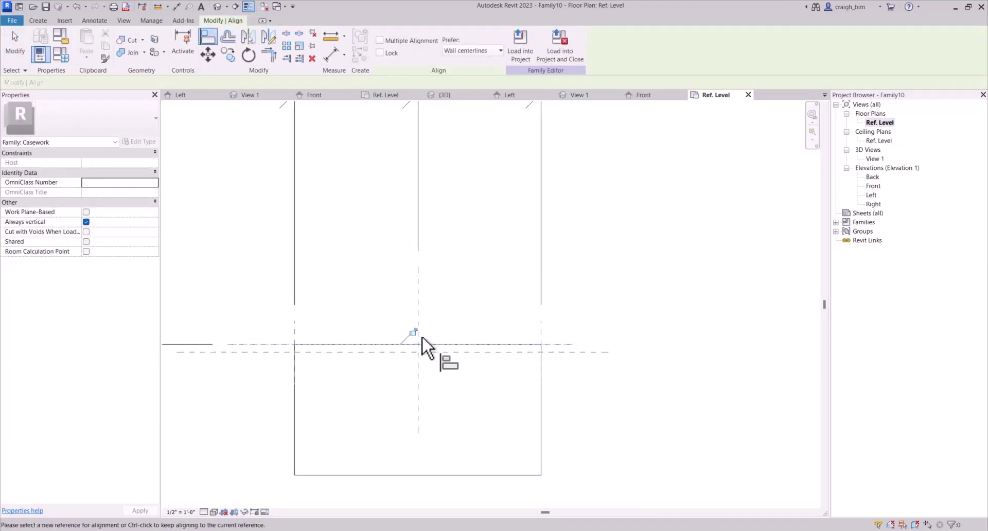
click(429, 474)
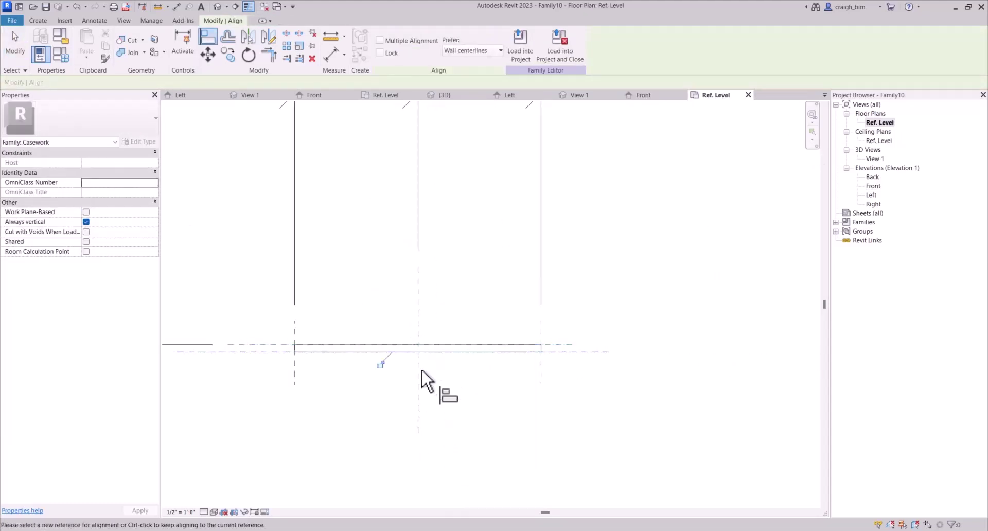
- In the Front elevation, draw <Hidden Lines> [projection] symbolic lines from the panel's upper-left corner to its right edge midpoint and lower-left corner
click(873, 187)
double_click(873, 186)
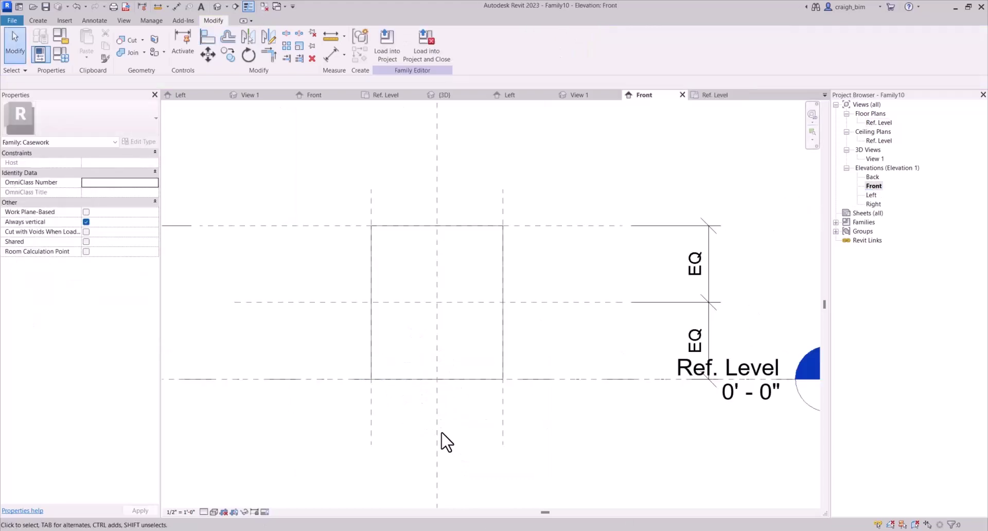
click(36, 20)
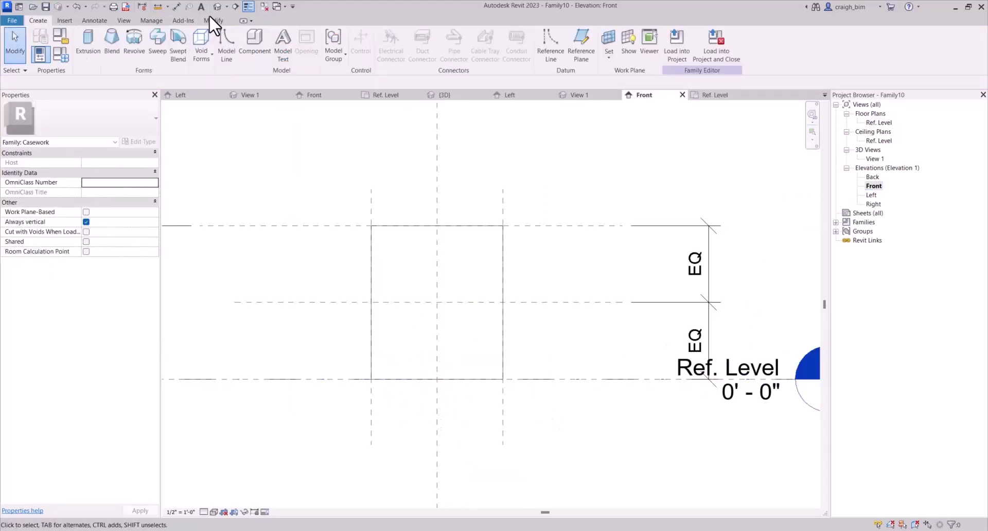
click(94, 19)
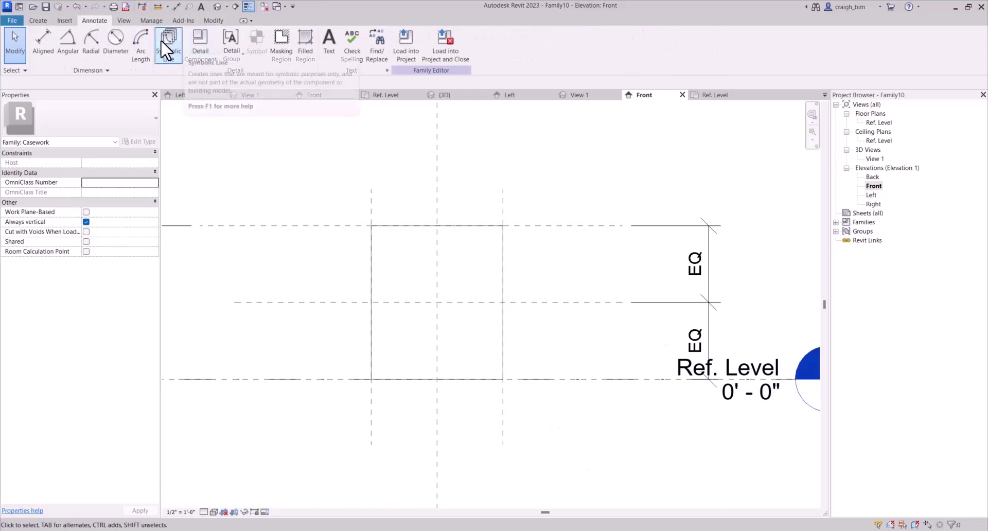
click(161, 39)
click(470, 51)
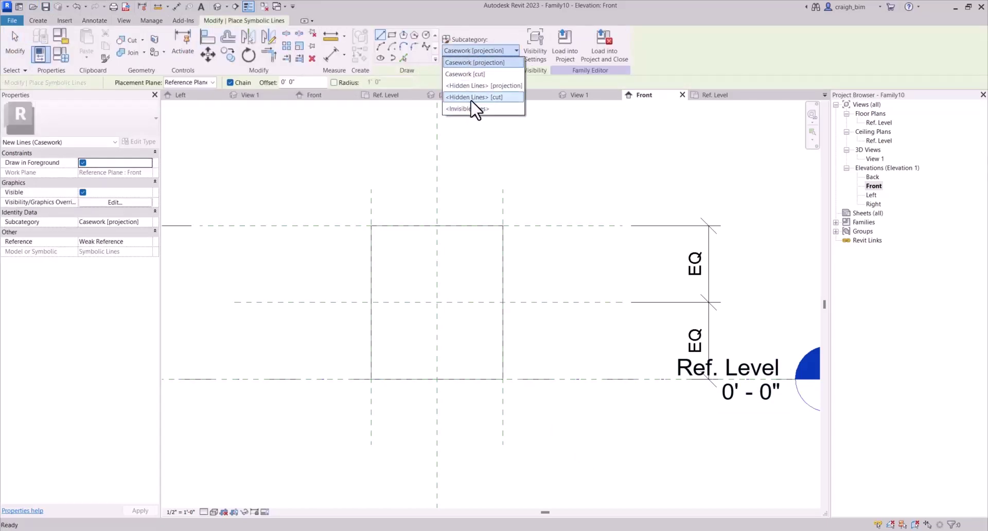
click(479, 86)
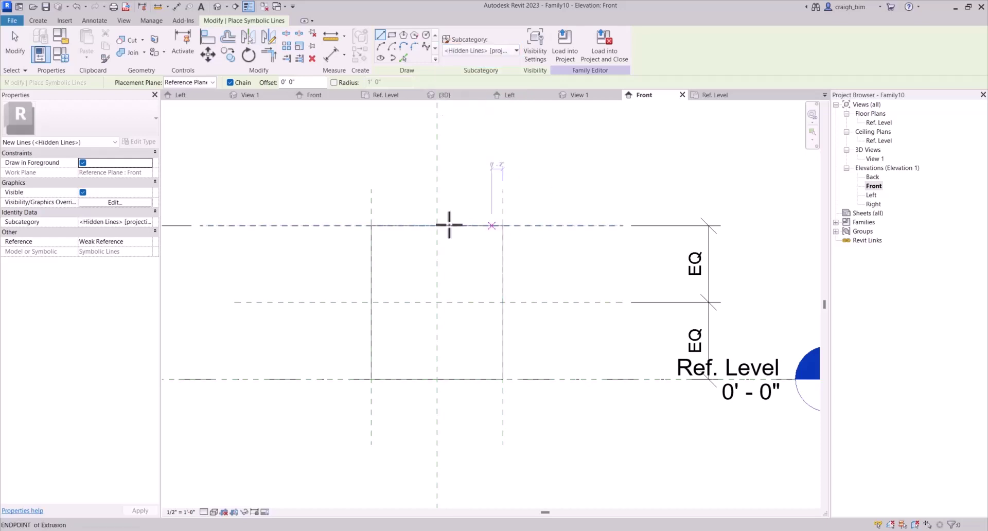
click(371, 226)
click(504, 302)
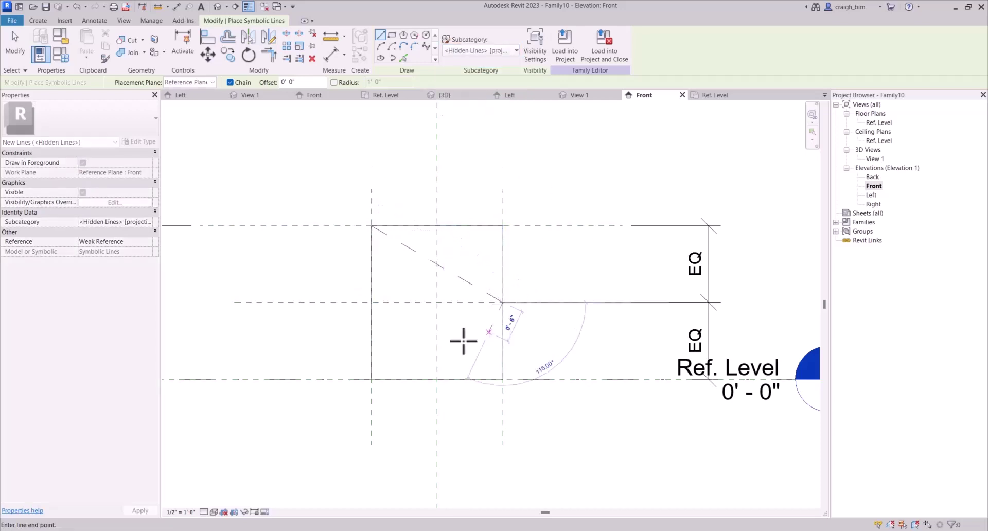
click(371, 379)
key(Escape)
key(Escape)
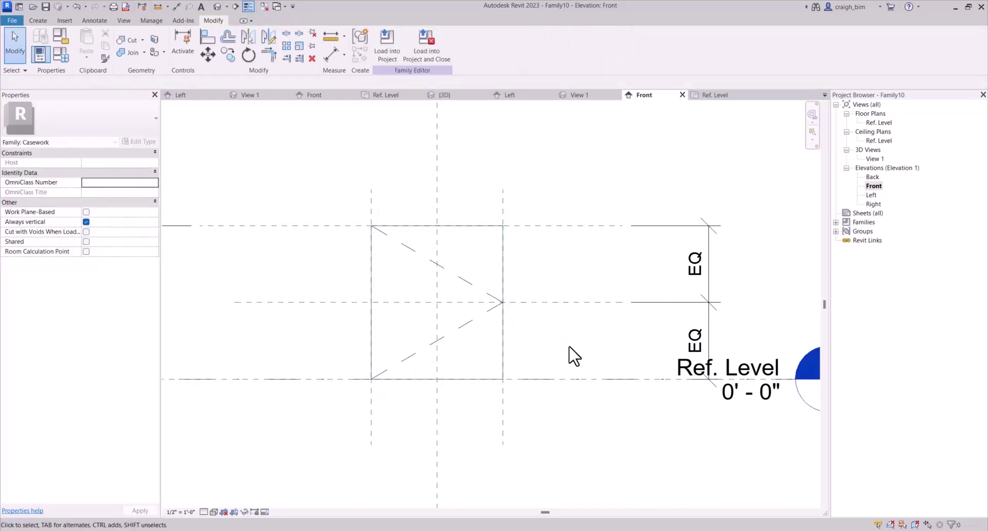
scroll(569, 357, down, 2)
click(276, 316)
click(278, 330)
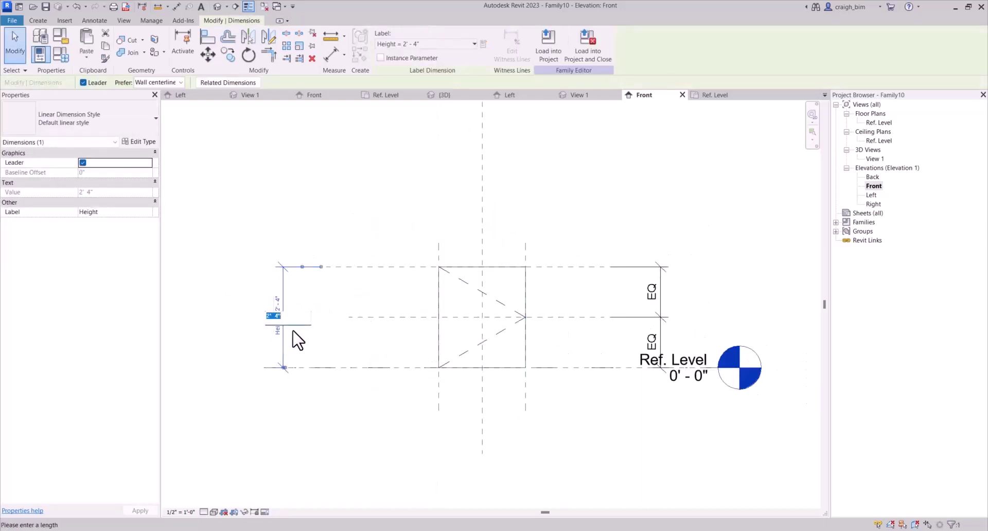
text(3)
key(Escape)
key(Escape)
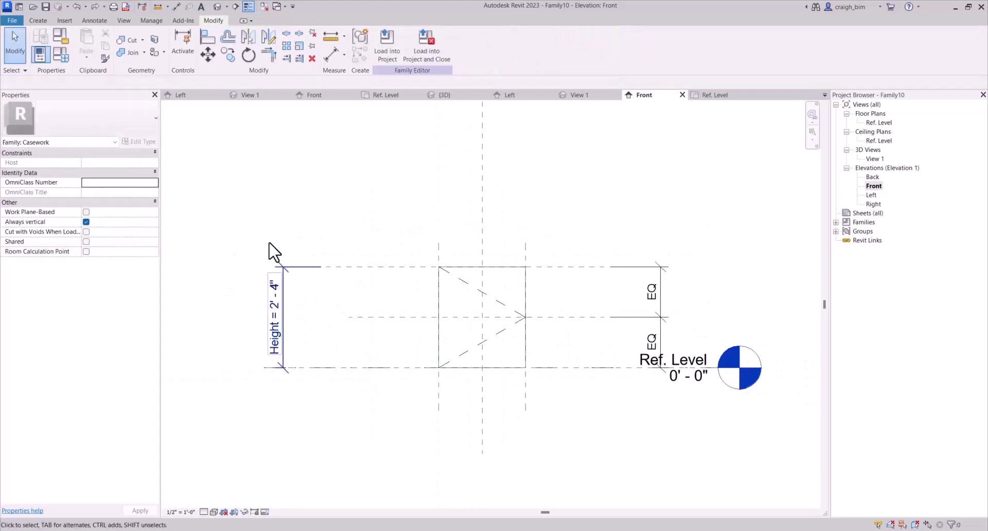
- Examine the line weight, color and pattern of the Casework <Hidden Lines> subcategory in Object Styles
key(o)
key(s)
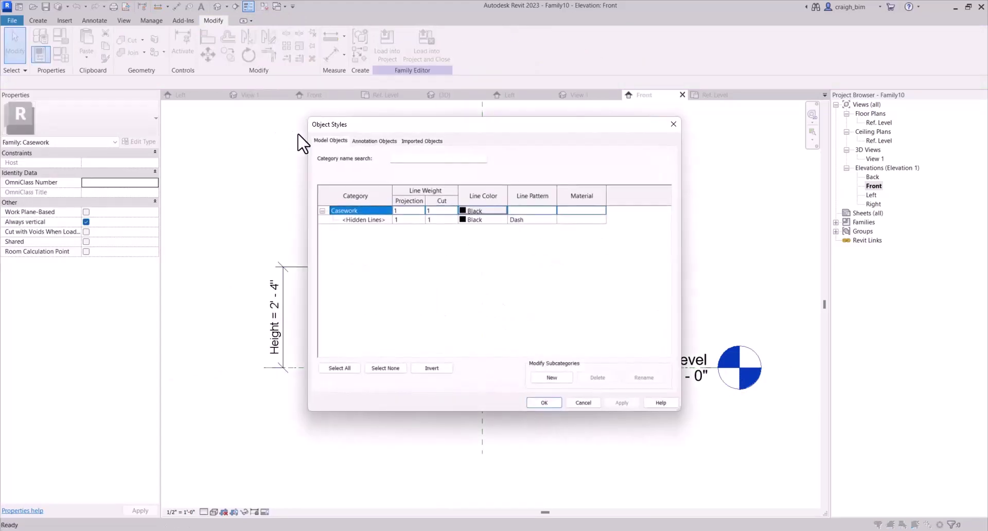
click(355, 220)
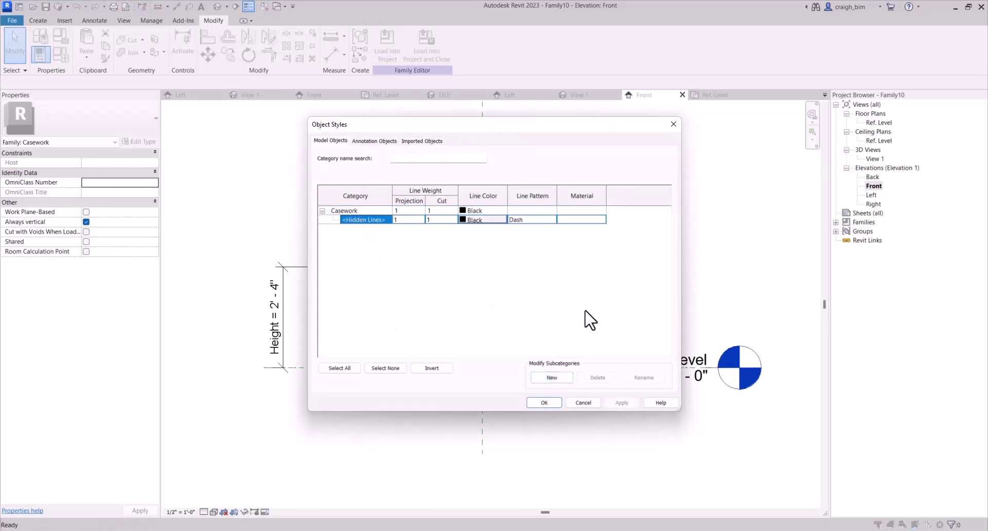
click(574, 403)
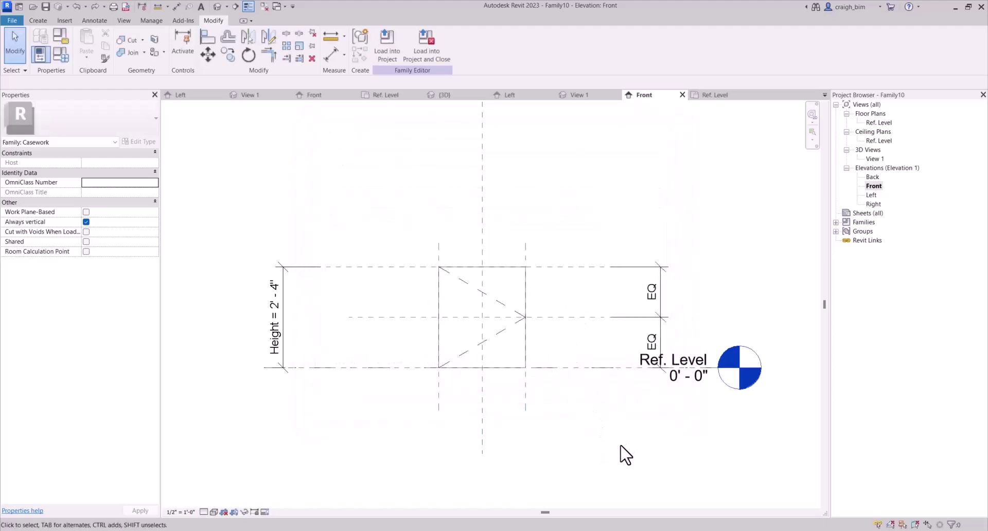
- Close the inactive views and shorten the center and side reference planes so their ends sit closer to the panel outline
click(264, 3)
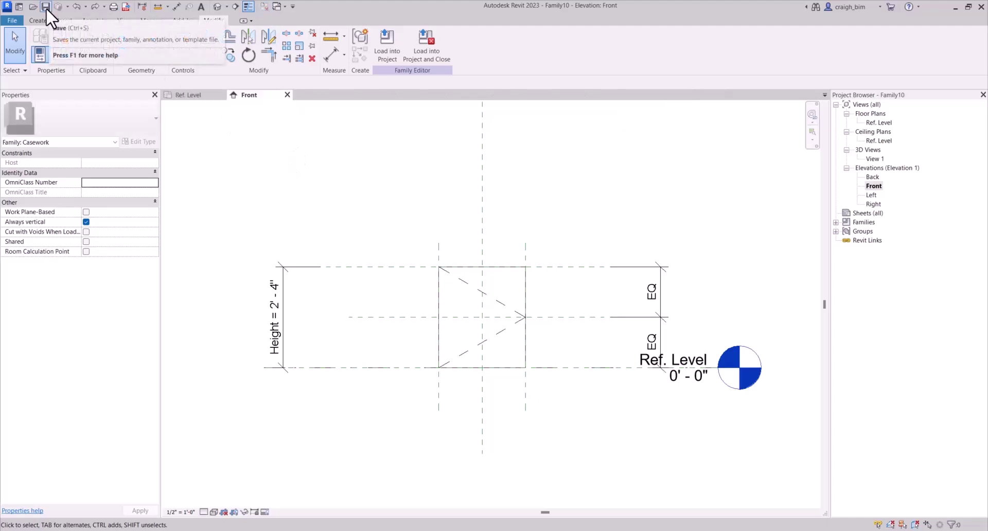
scroll(325, 302, down, 3)
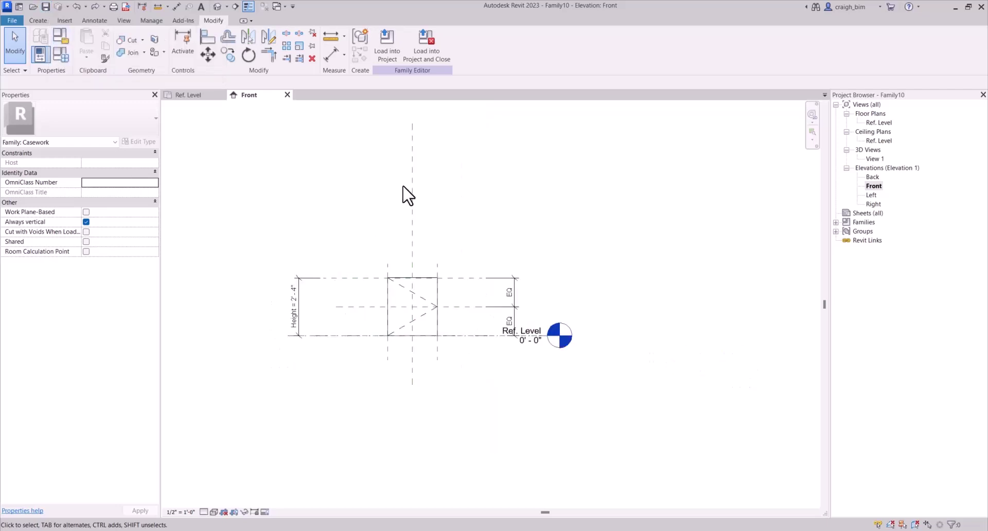
click(412, 197)
key(m)
key(v)
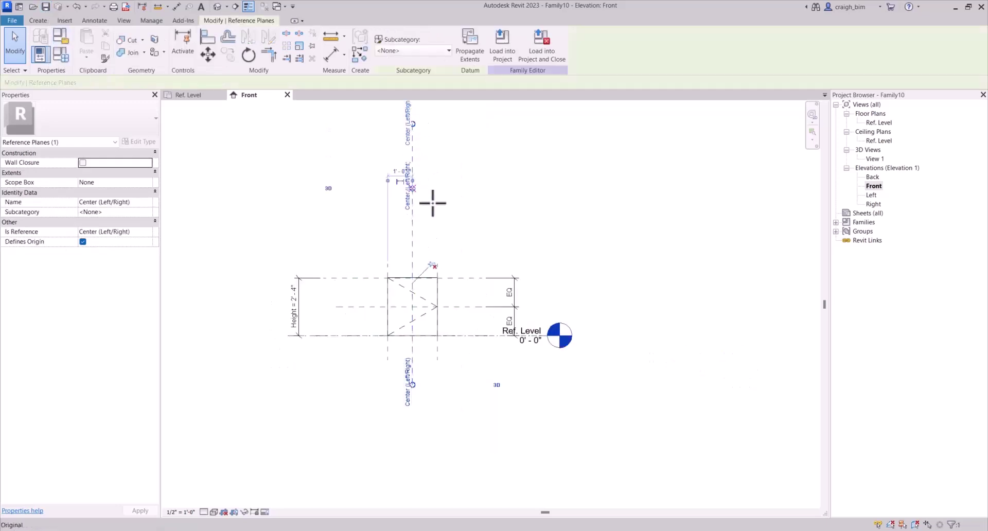
key(Escape)
drag(412, 384, 445, 337)
scroll(441, 362, up, 2)
click(436, 287)
click(352, 364)
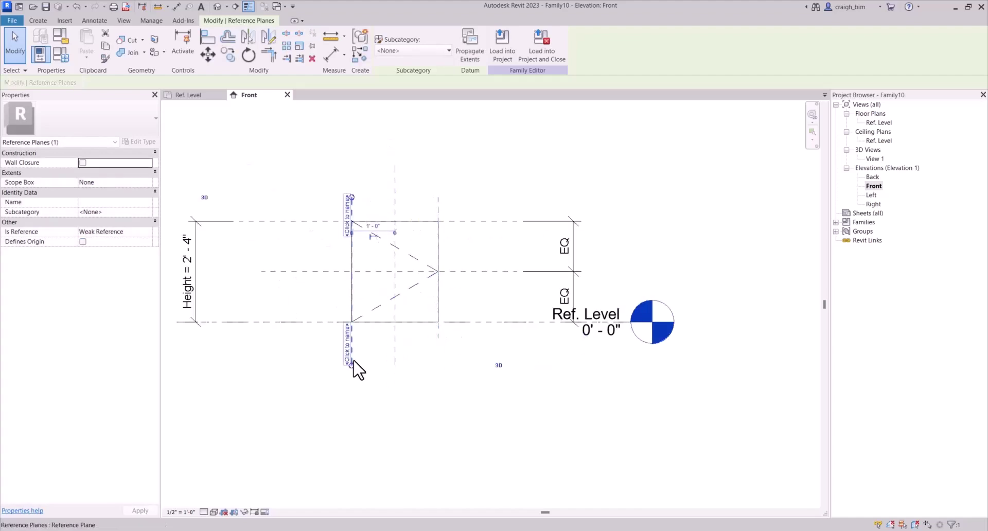
click(282, 145)
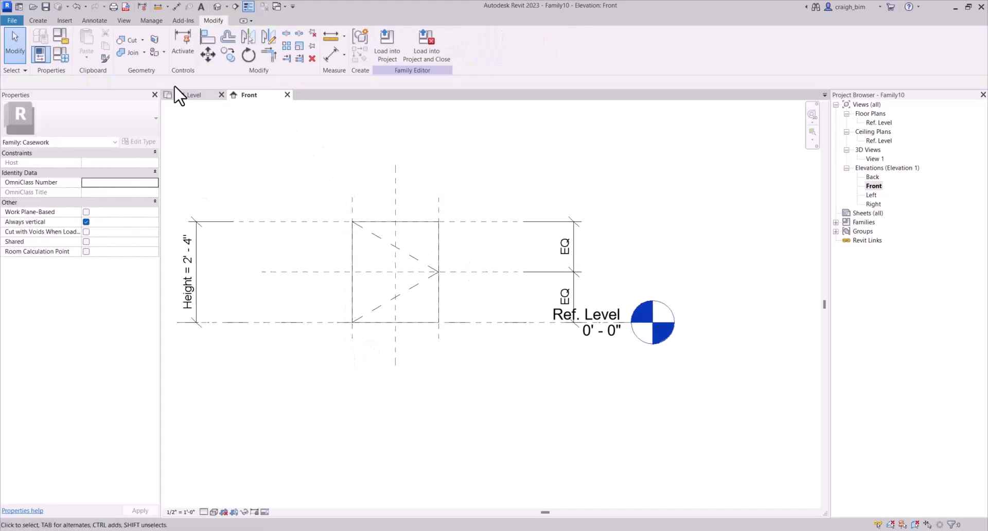
- Save the family as Panel-Flat in the E003 - Casework folder
click(47, 4)
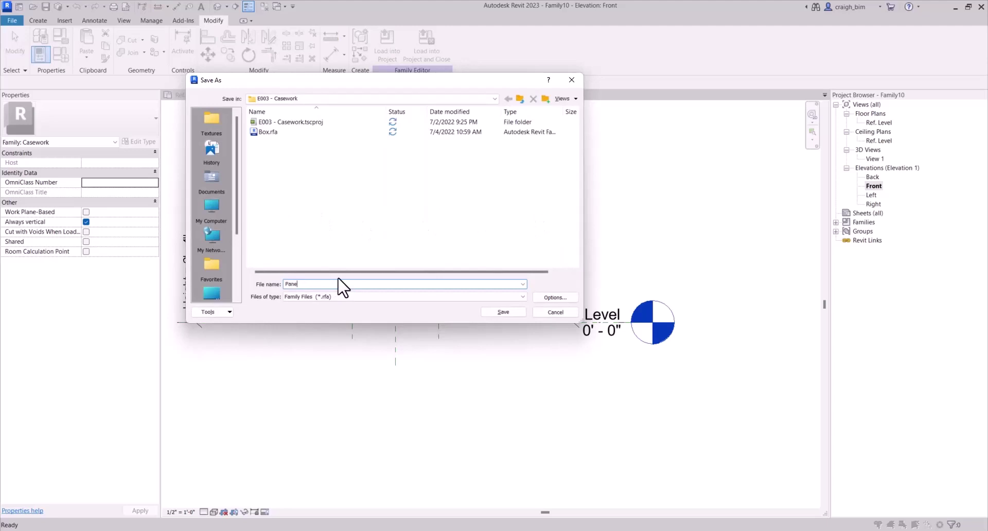
text(Panel-Flat)
key(Return)
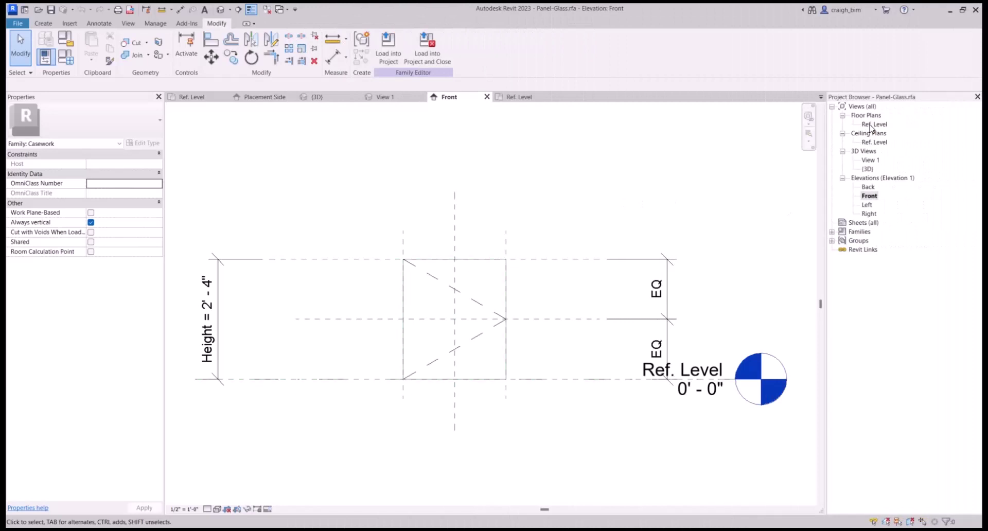
- In the Panel-Glass Front elevation, place two horizontal and two vertical reference planes about 3 to 4 inches inside the panel's edges
double_click(873, 125)
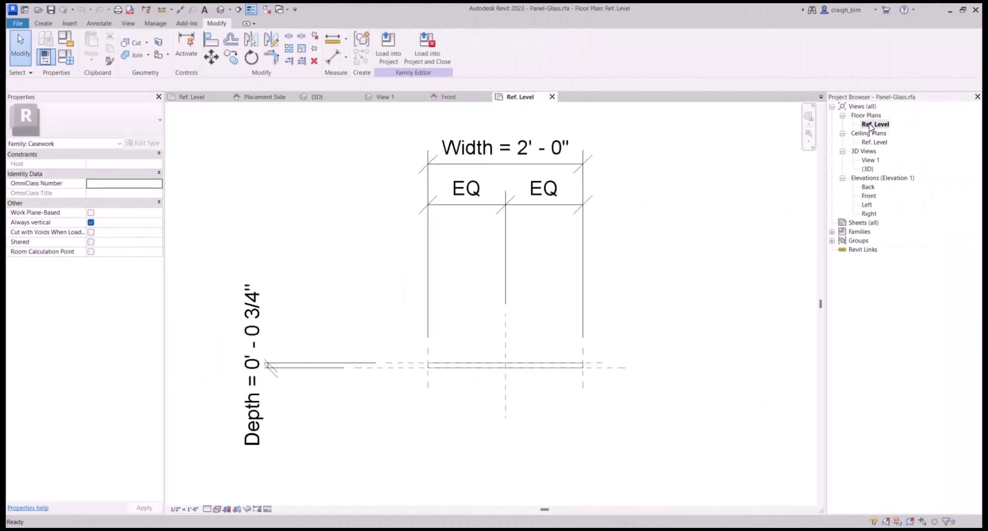
double_click(868, 196)
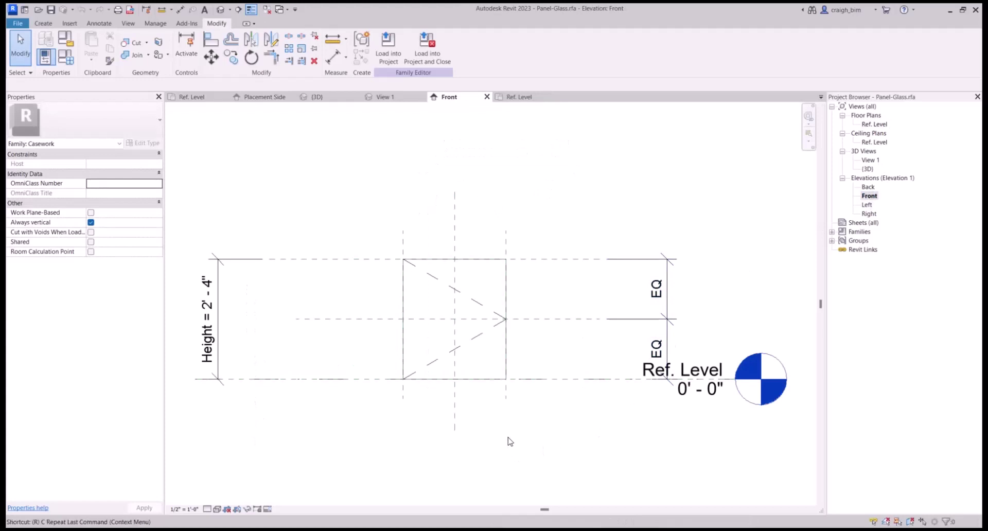
key(r)
key(p)
click(521, 278)
click(392, 277)
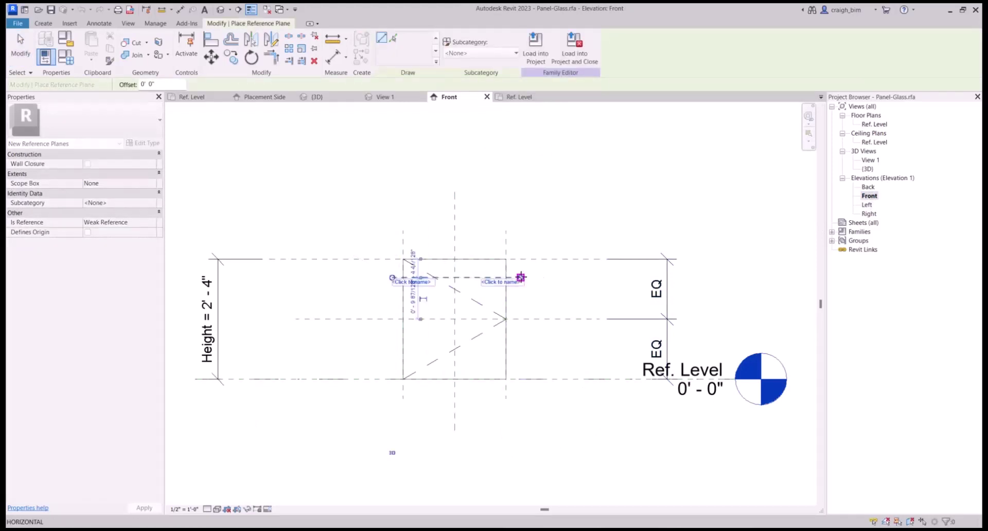
click(392, 365)
click(520, 366)
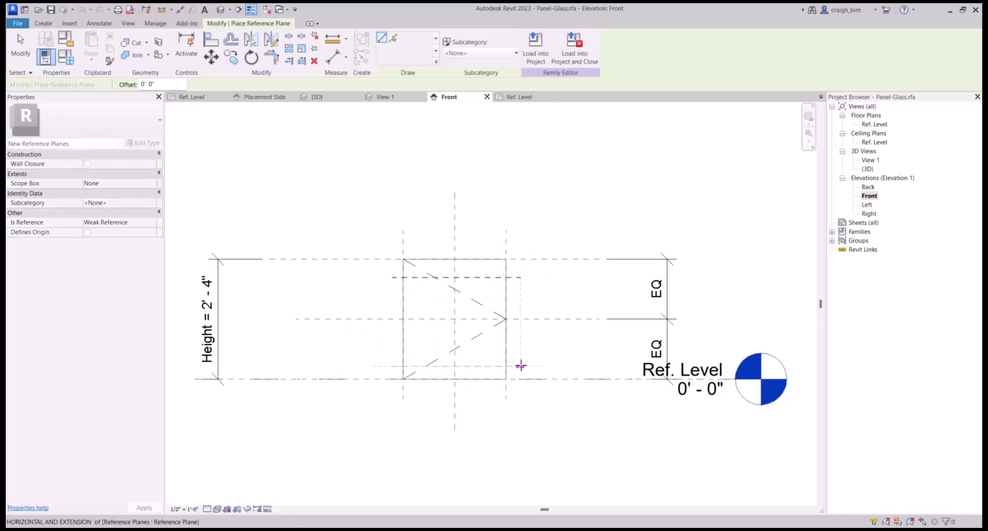
click(493, 231)
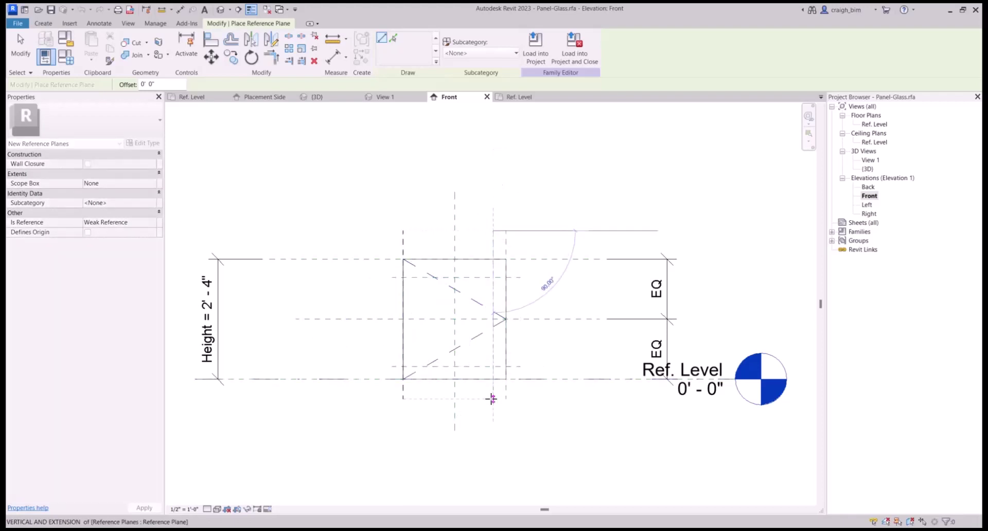
click(493, 398)
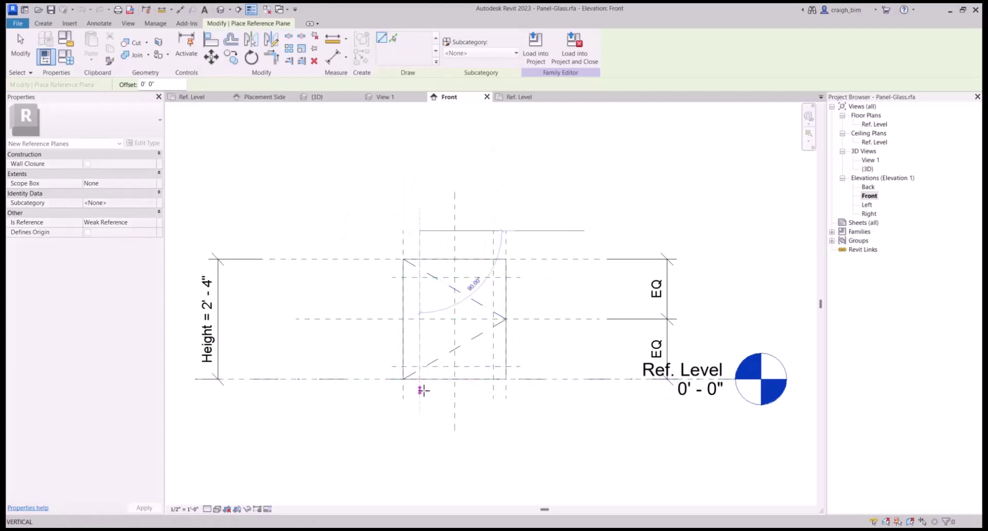
key(Escape)
key(Escape)
scroll(498, 363, up, 3)
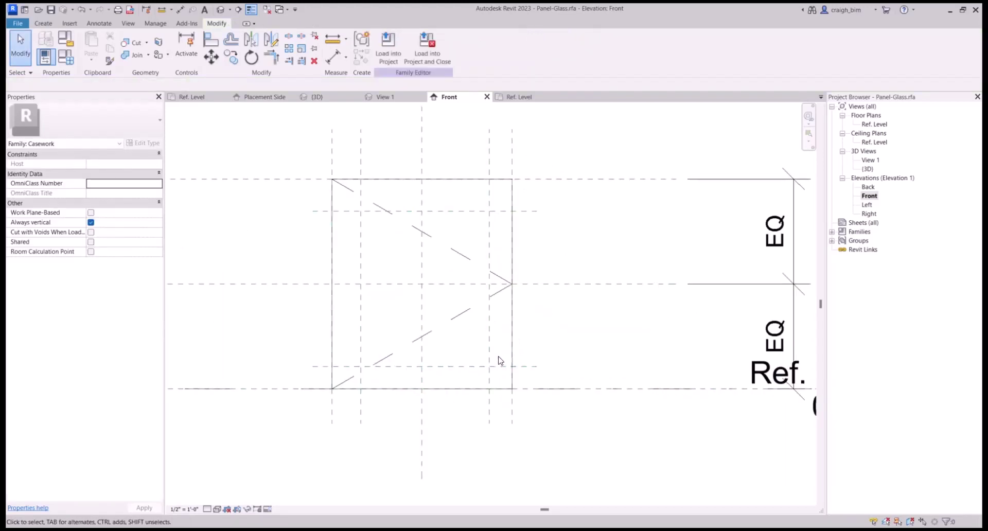
- Set the four inner reference planes to Strong Reference
click(467, 366)
ctrl+click(361, 194)
ctrl+click(360, 212)
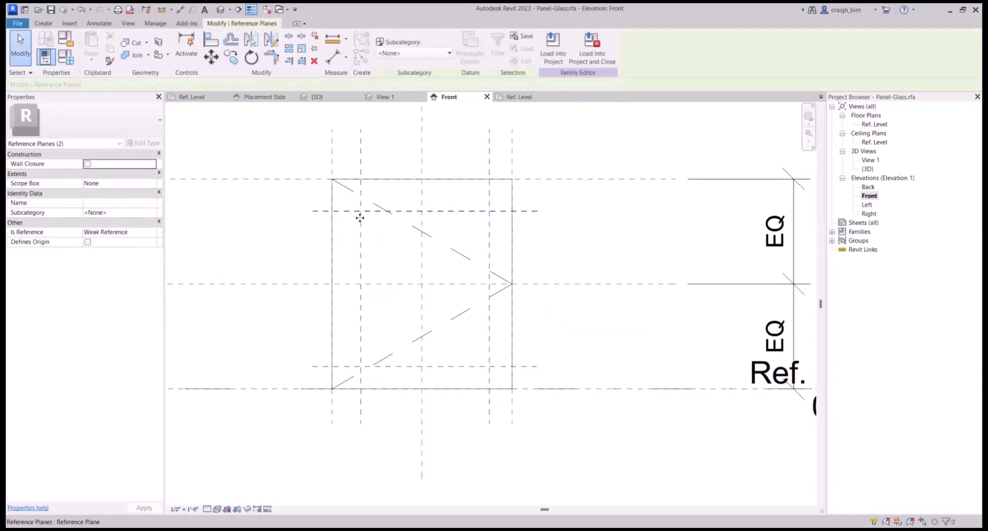
click(153, 233)
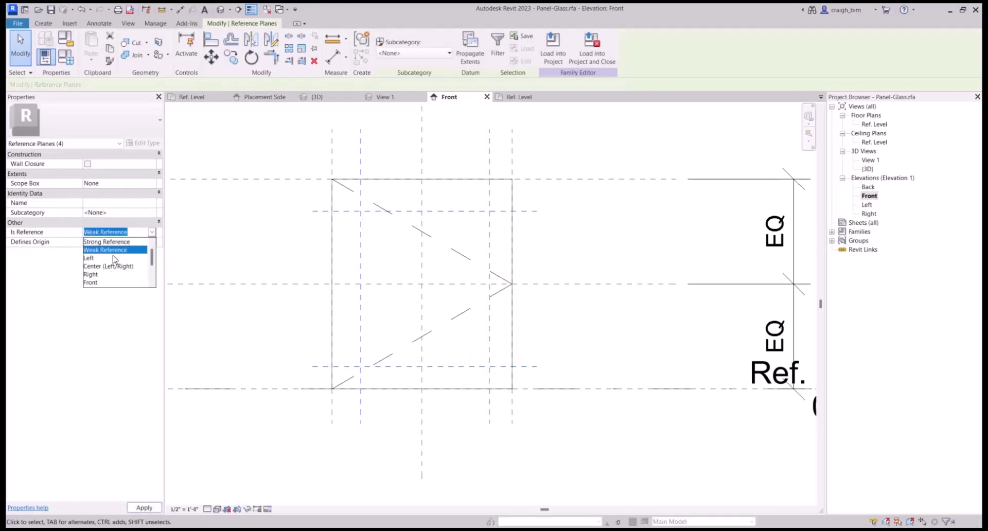
click(119, 242)
click(296, 234)
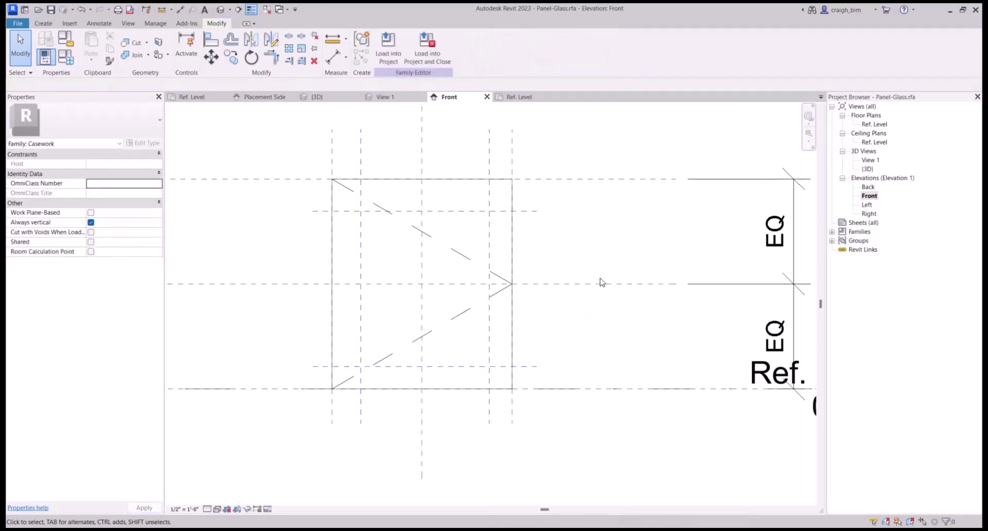
- Add a rectangular opening to the panel extrusion's sketch along the four inner reference planes, lock its sides, and finish the edit
double_click(497, 191)
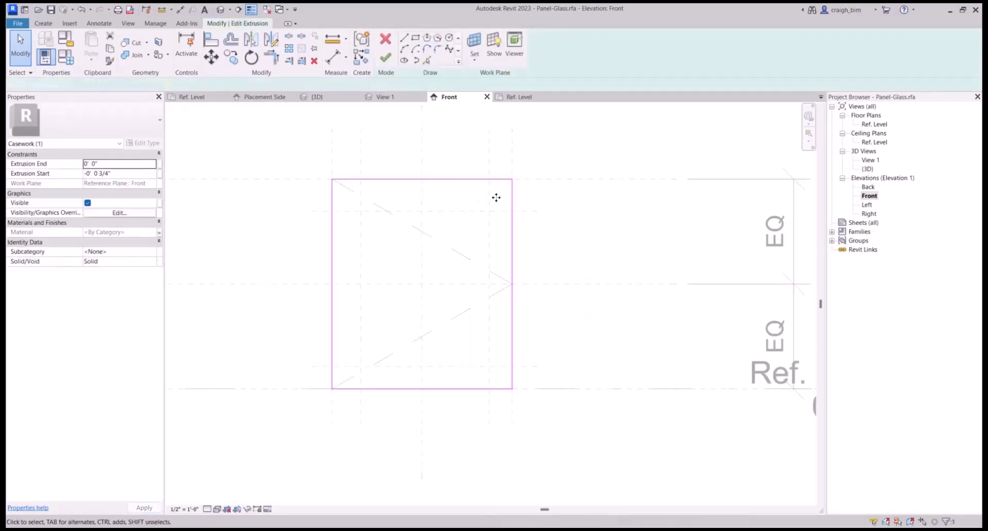
click(418, 39)
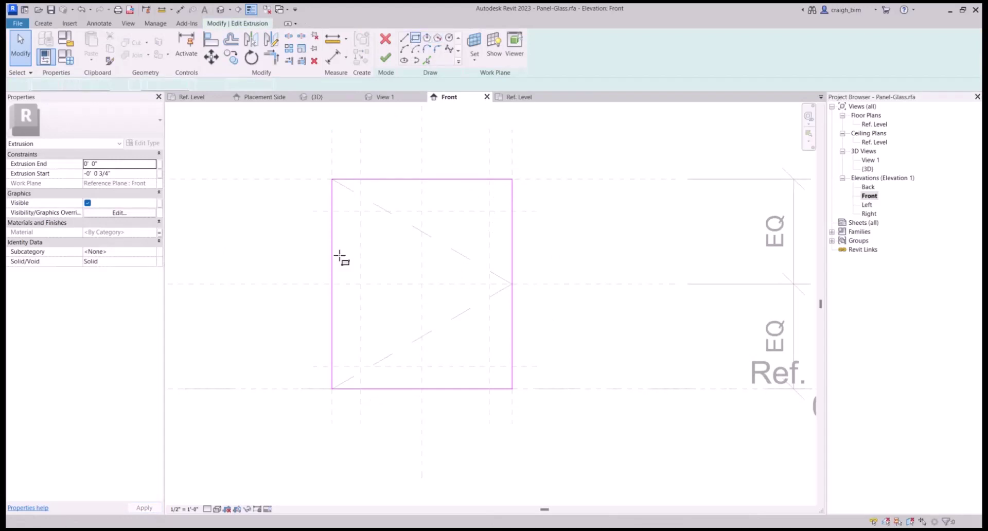
click(360, 211)
click(489, 367)
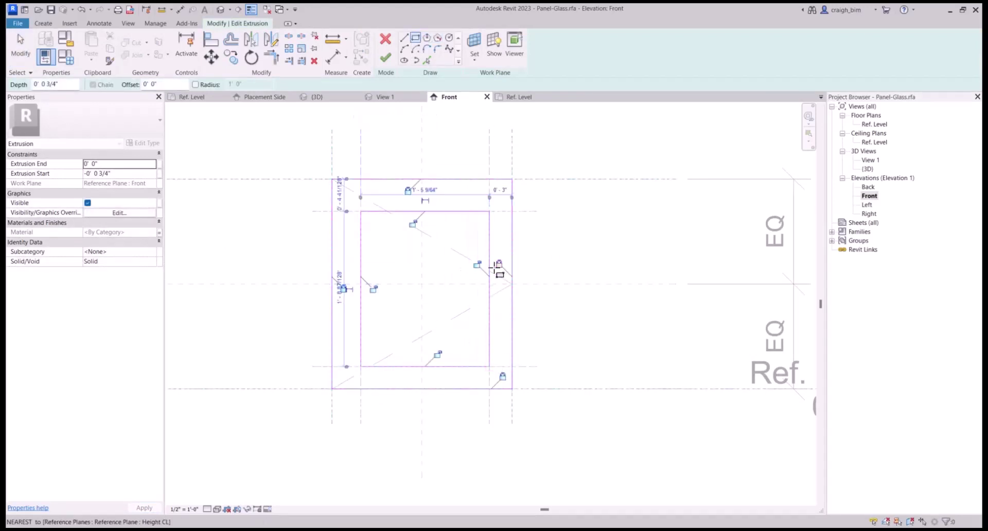
click(412, 224)
click(373, 289)
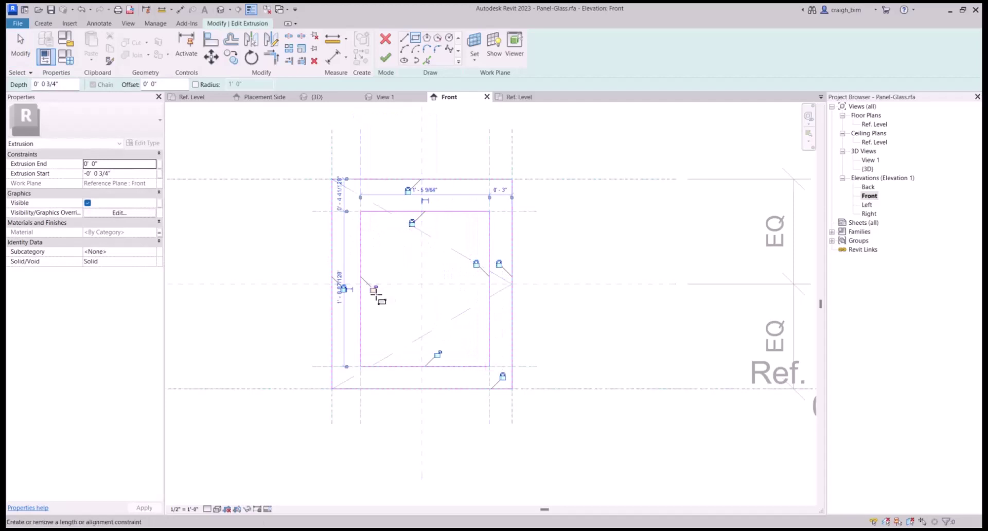
click(437, 354)
click(385, 57)
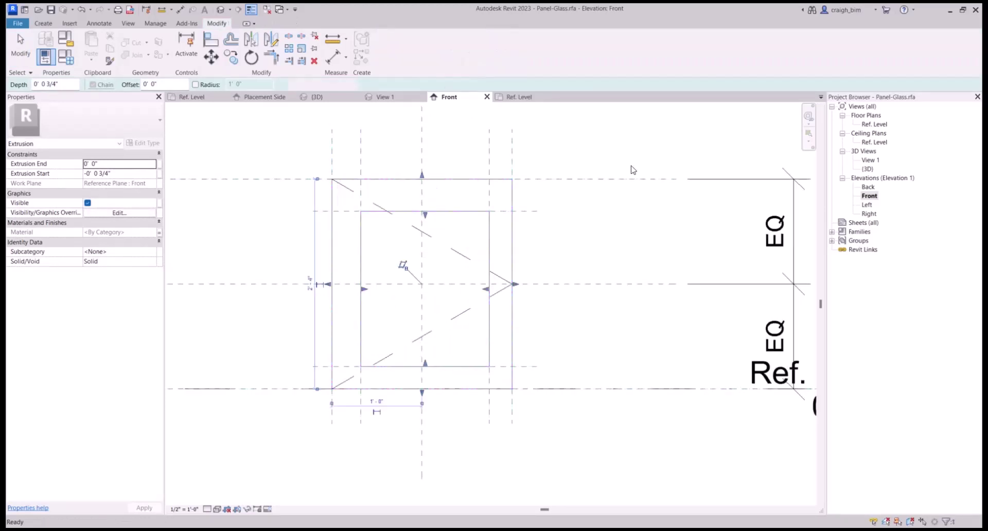
click(485, 180)
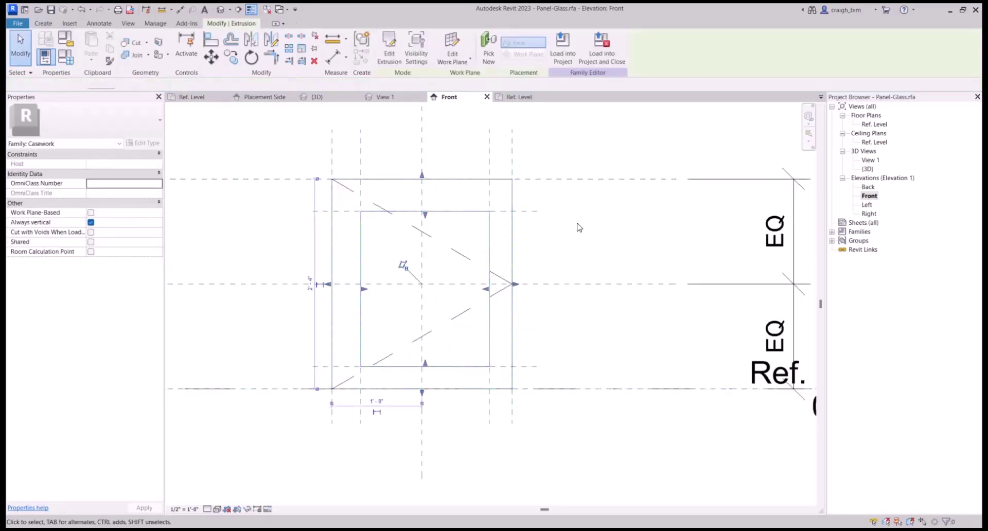
- In the Ref. Level plan, place a horizontal reference plane through the panel's thickness, between the front and rear planes
double_click(873, 124)
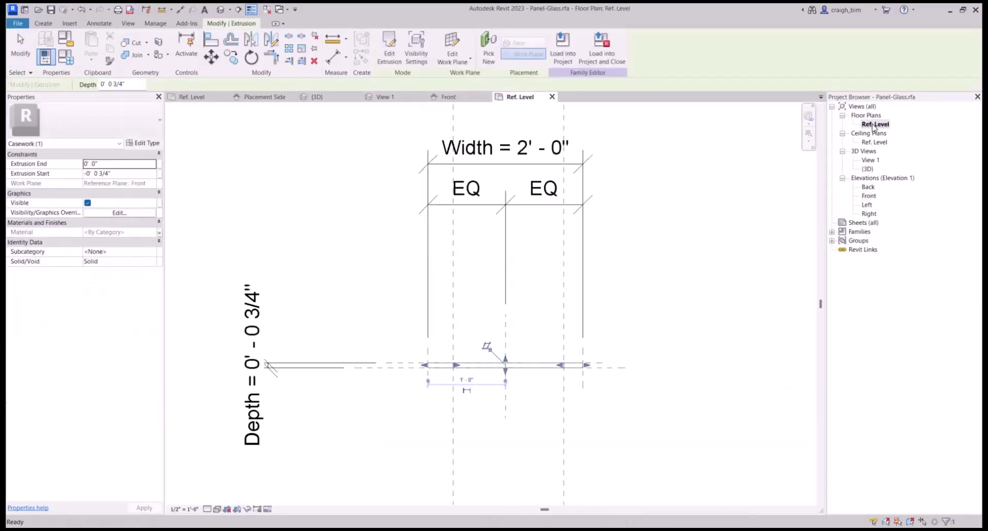
click(522, 441)
scroll(544, 380, up, 2)
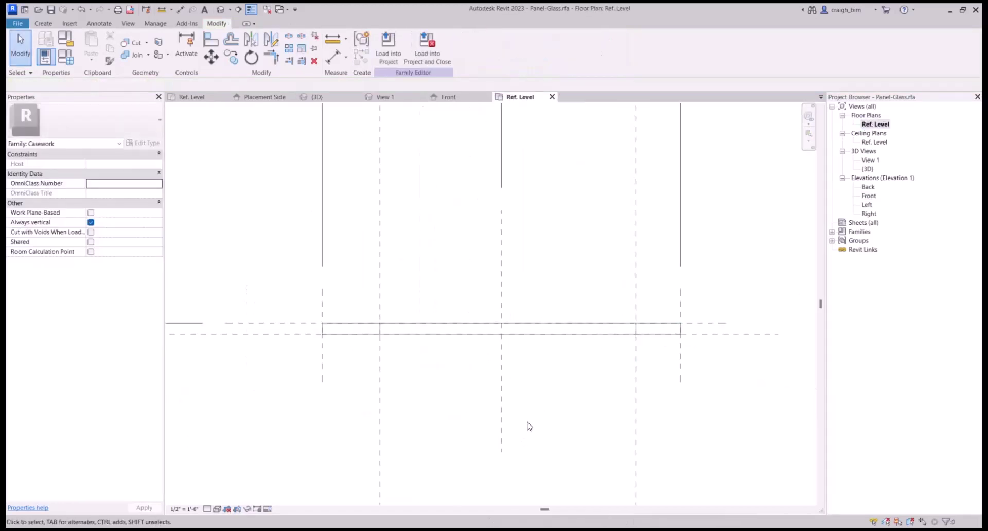
scroll(344, 334, up, 2)
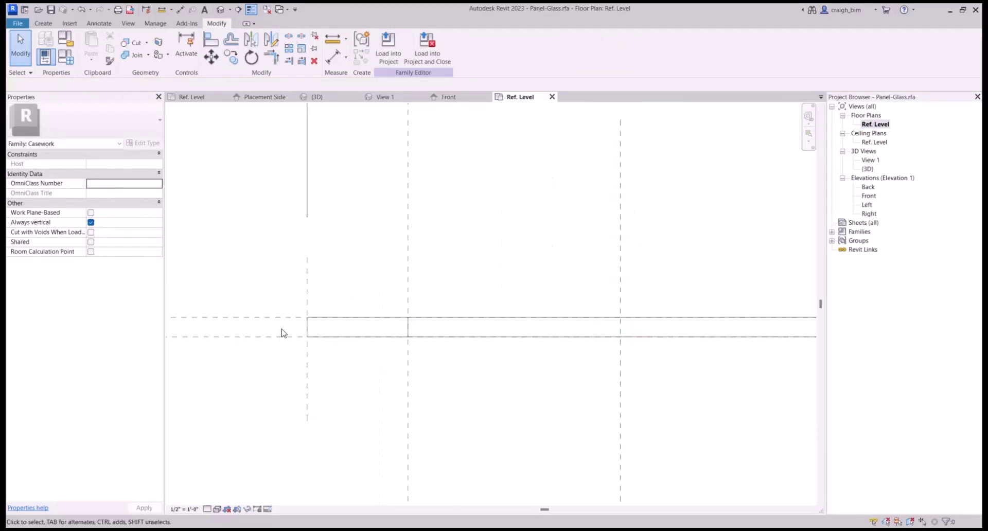
key(r)
key(p)
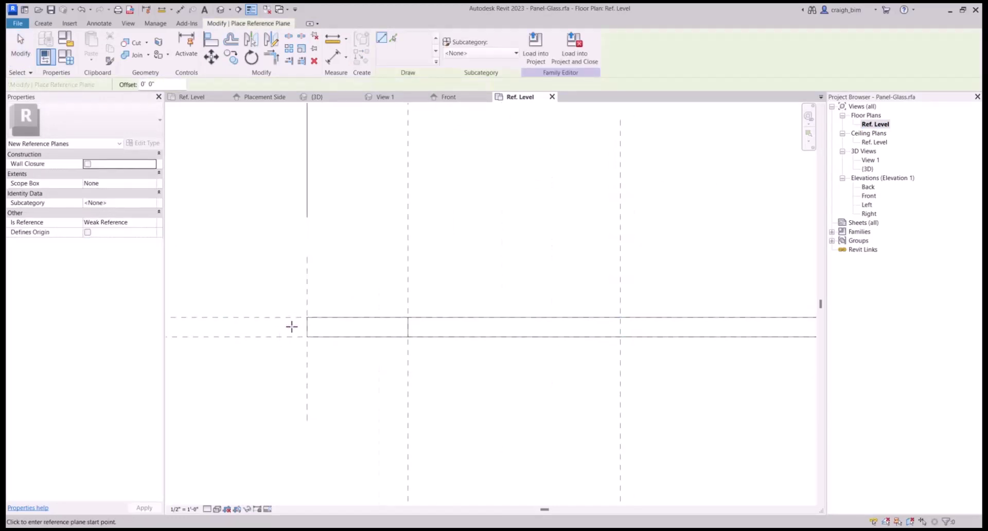
click(270, 326)
scroll(415, 334, down, 2)
click(771, 330)
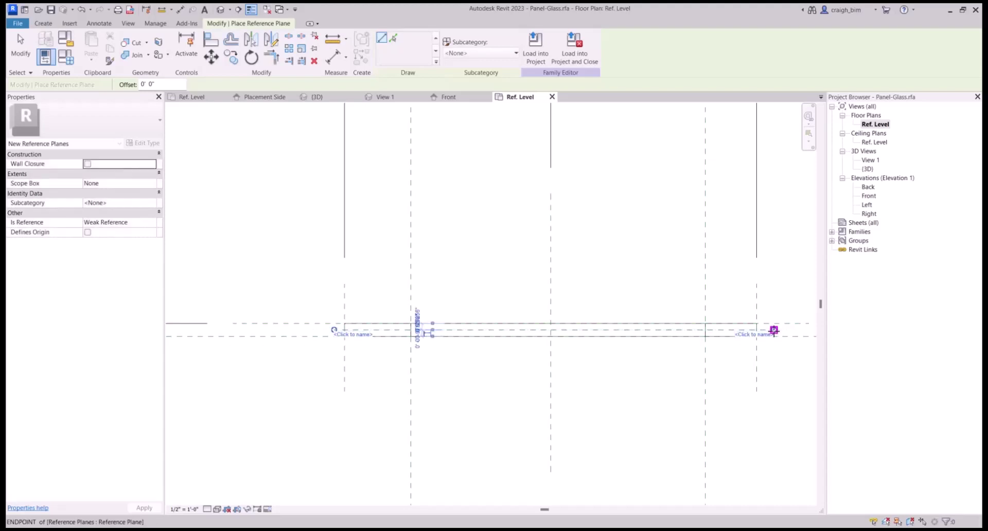
key(Escape)
key(Escape)
- Dimension the rear, middle and front reference planes as one string beside the panel and set it to EQ
key(d)
key(i)
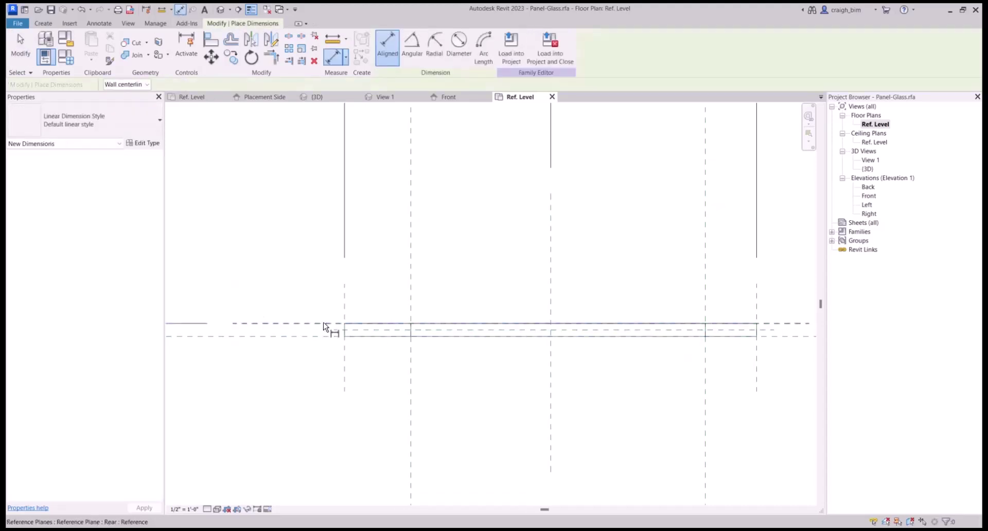
click(333, 330)
click(335, 337)
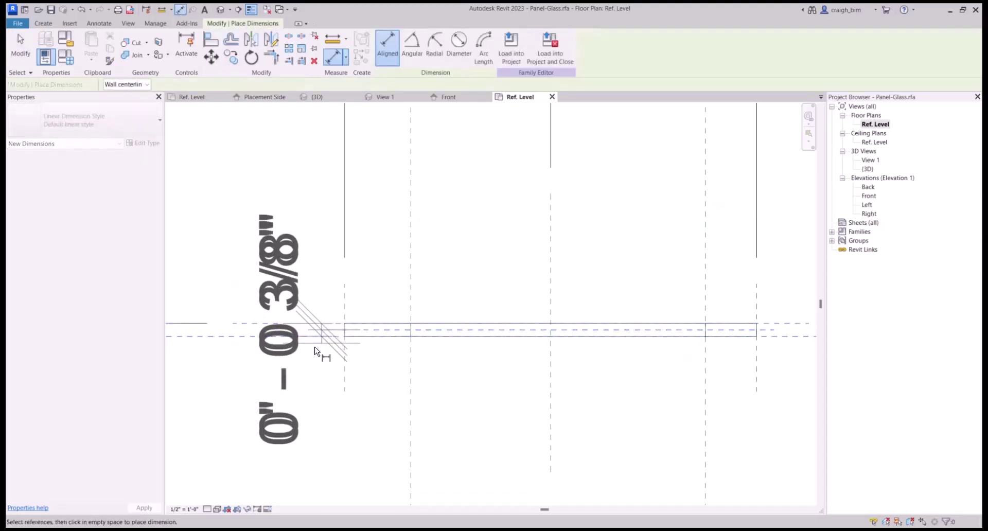
scroll(324, 350, down, 2)
click(643, 381)
click(690, 342)
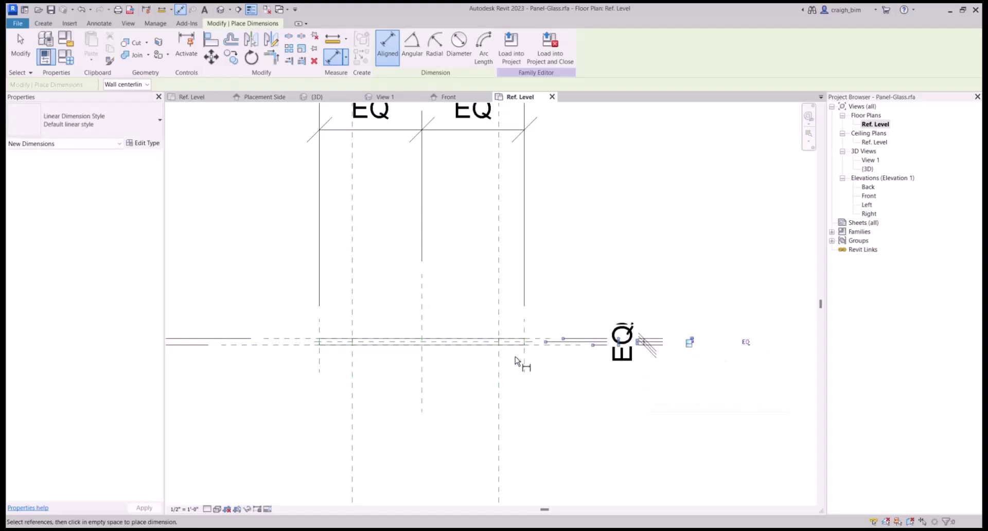
scroll(522, 348, up, 2)
key(Escape)
key(Escape)
- Name the middle reference plane Glass
click(538, 337)
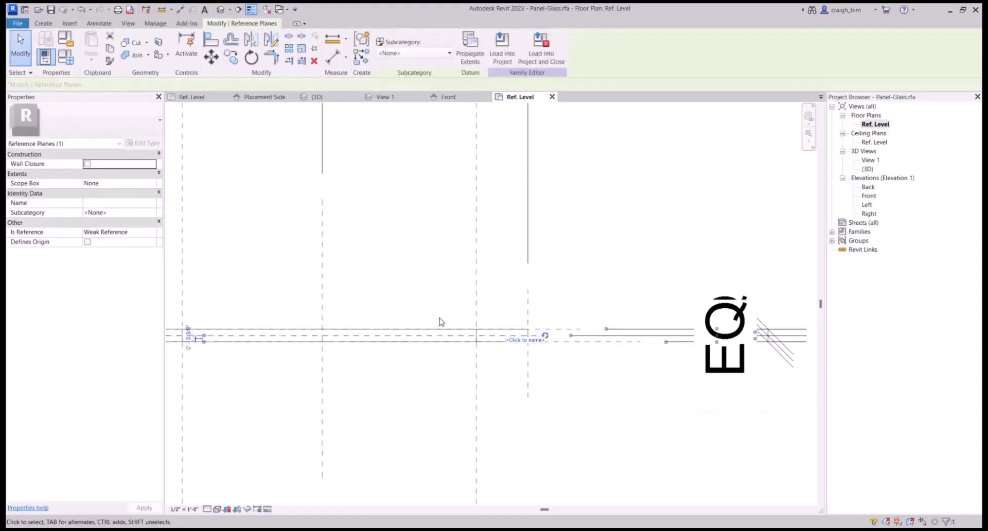
click(519, 339)
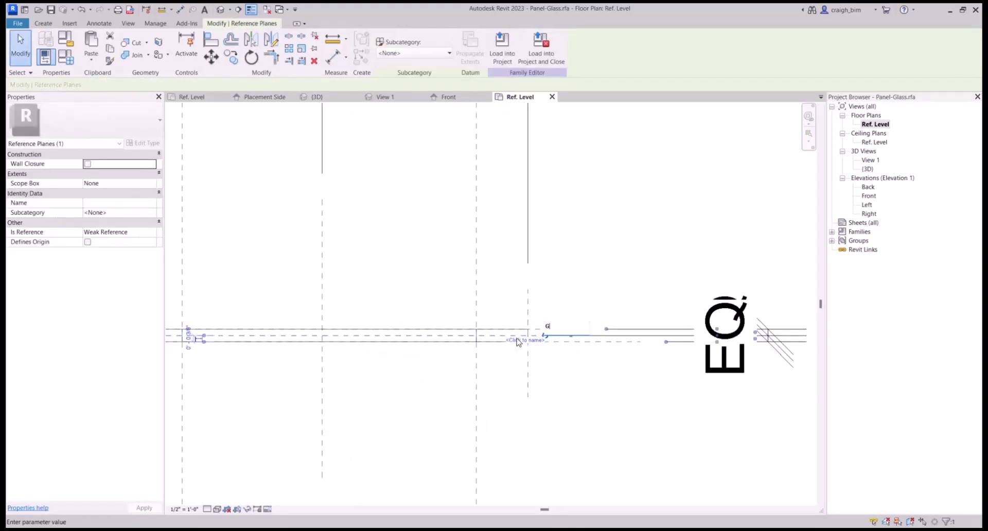
text(Glass)
key(Return)
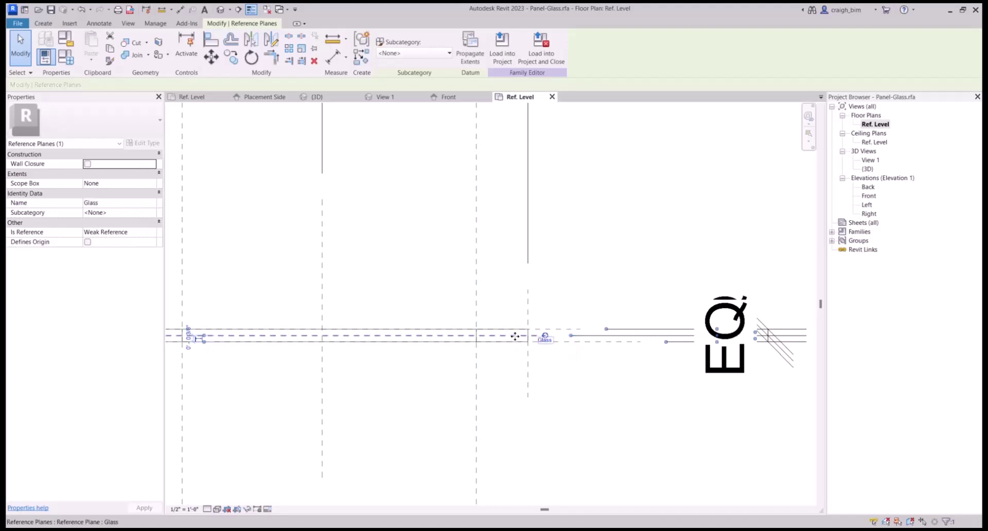
key(Escape)
- In the Front elevation, temporarily hide the frame extrusion
key(ctrl+Tab)
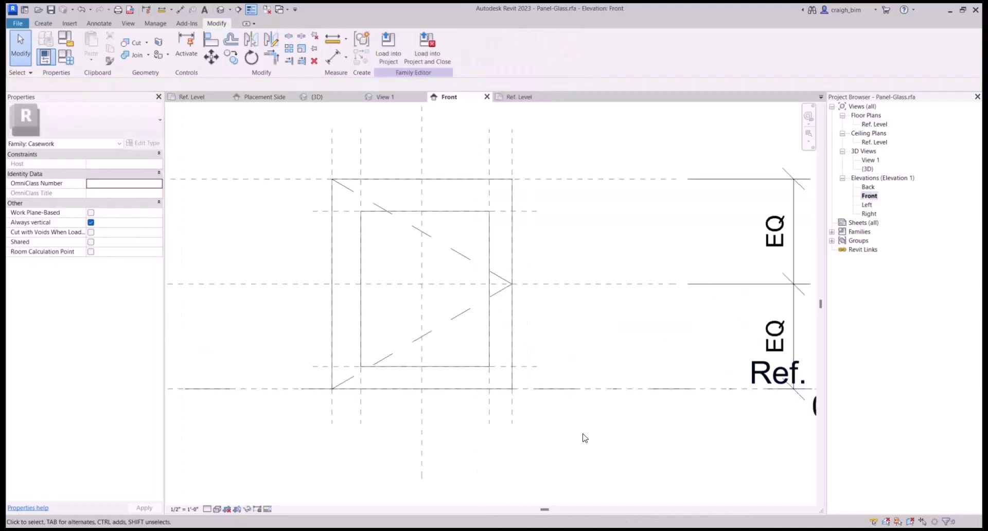
click(397, 187)
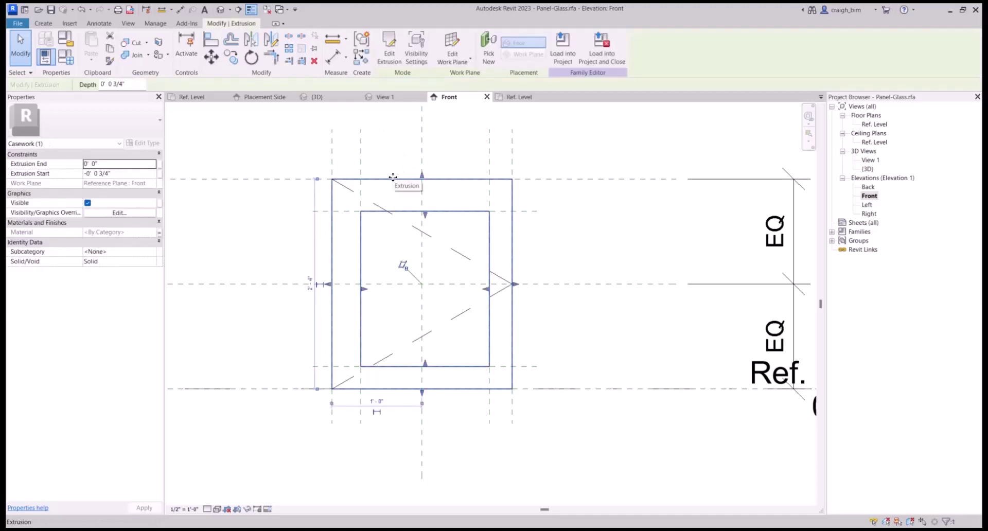
key(h)
key(h)
- Start a new extrusion and set its work plane to Reference Plane : Glass
click(44, 24)
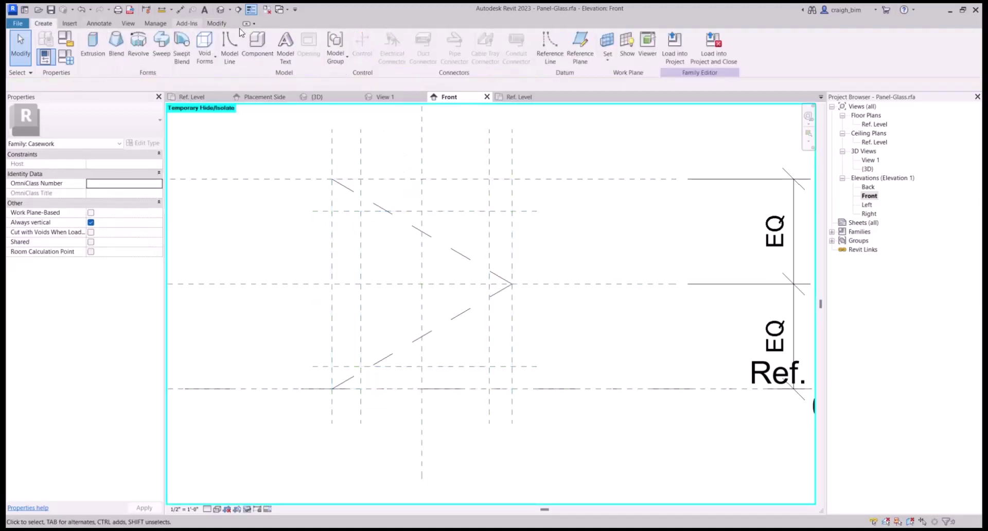
click(92, 46)
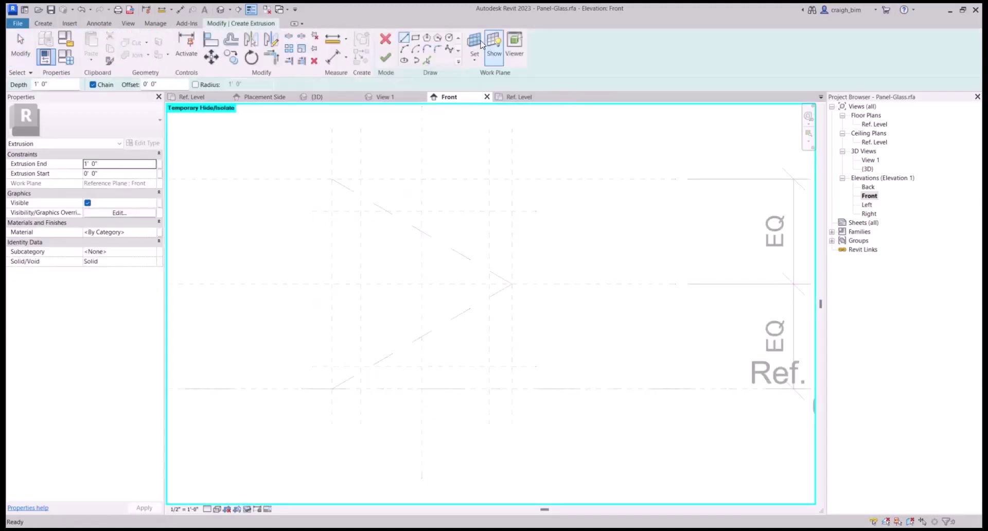
click(475, 62)
click(496, 95)
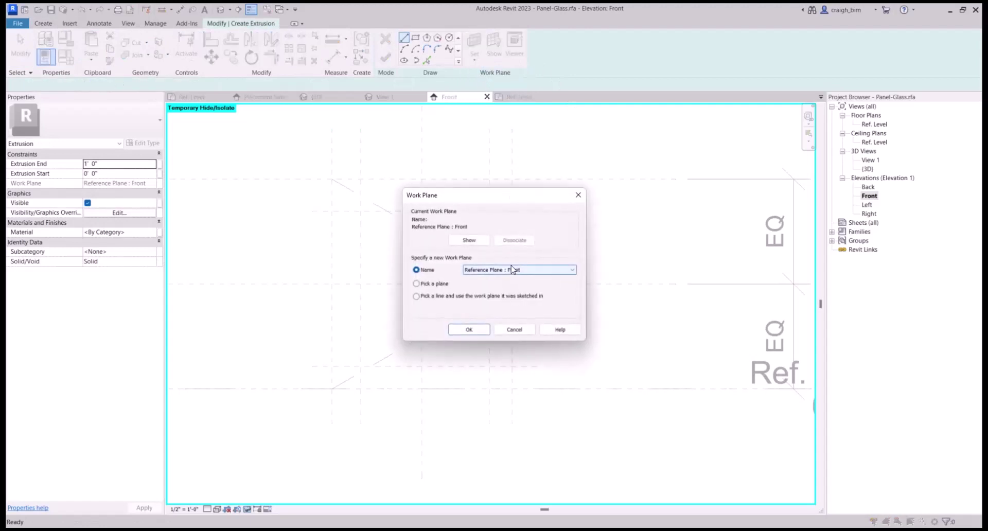
click(517, 270)
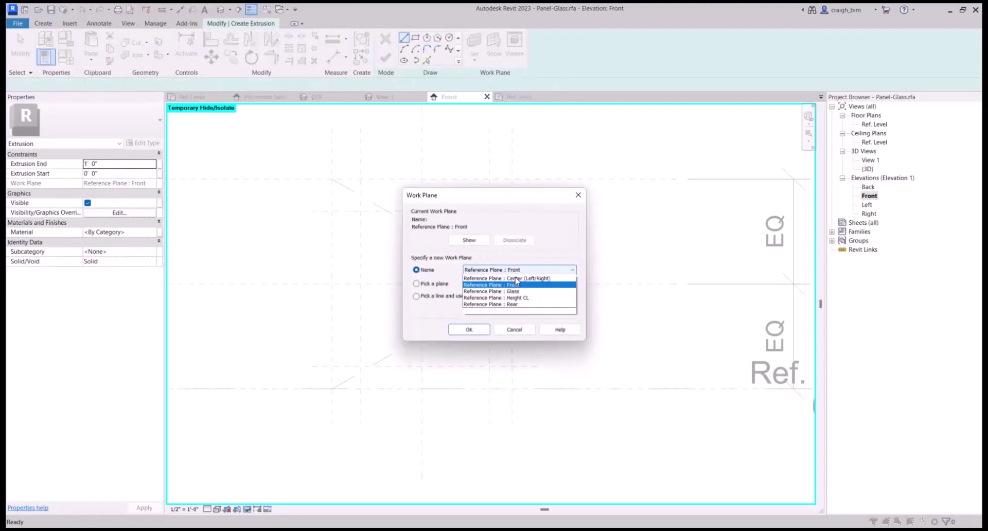
click(469, 329)
- Sketch the glass rectangle on the four inner reference planes with its sides locked, finish the extrusion, and restore the hidden frame
click(418, 40)
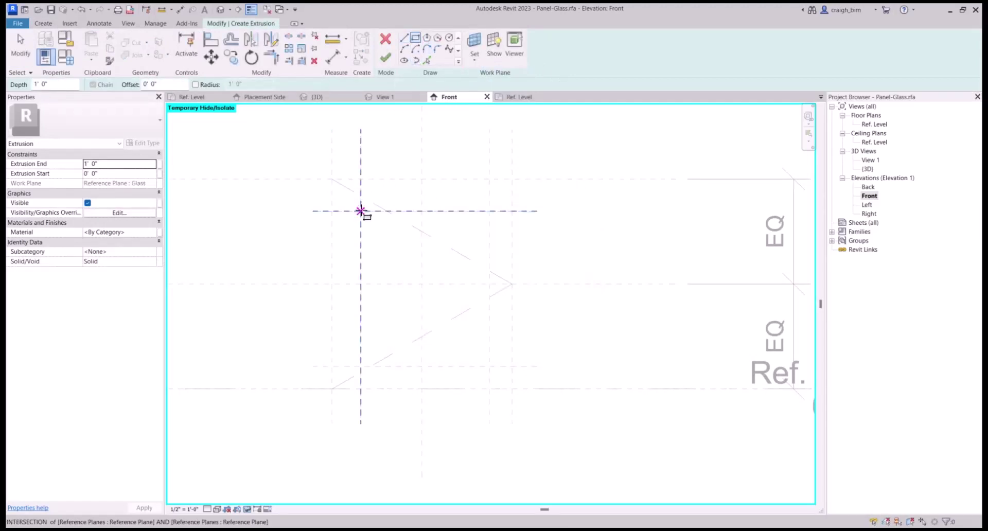
click(361, 211)
click(489, 366)
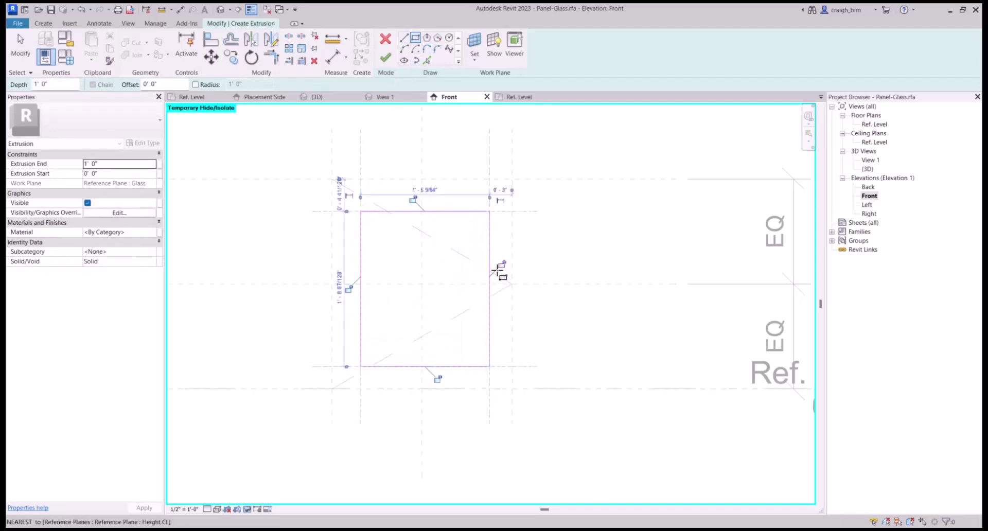
click(413, 197)
click(348, 289)
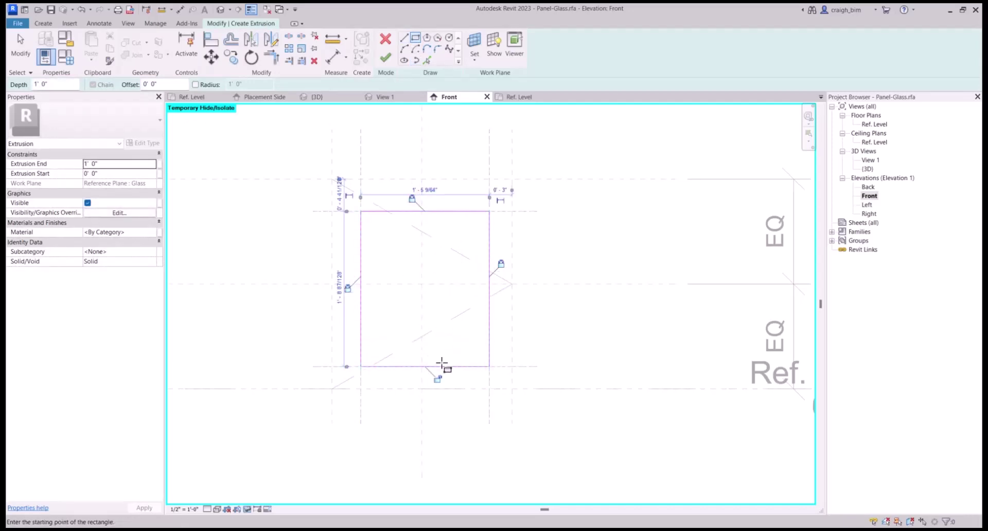
click(437, 379)
click(387, 57)
click(613, 138)
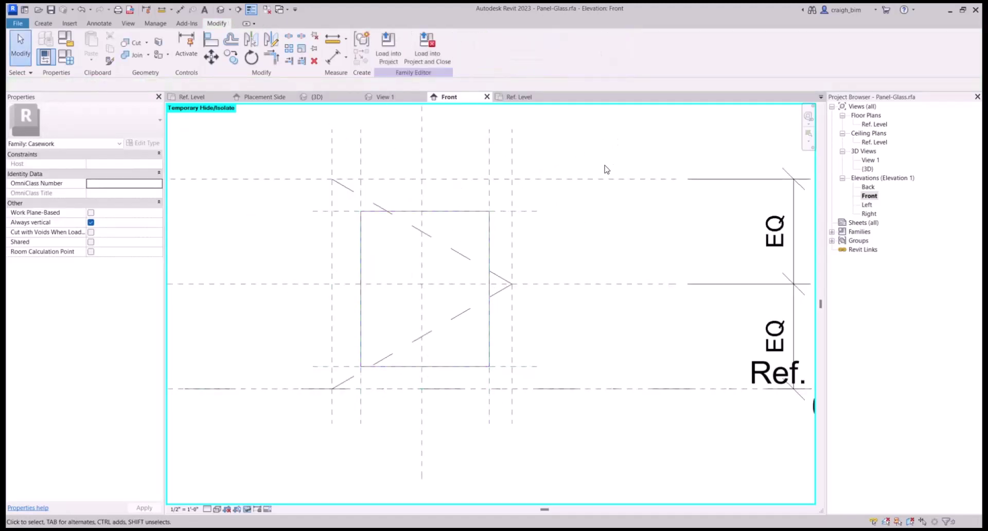
key(h)
key(r)
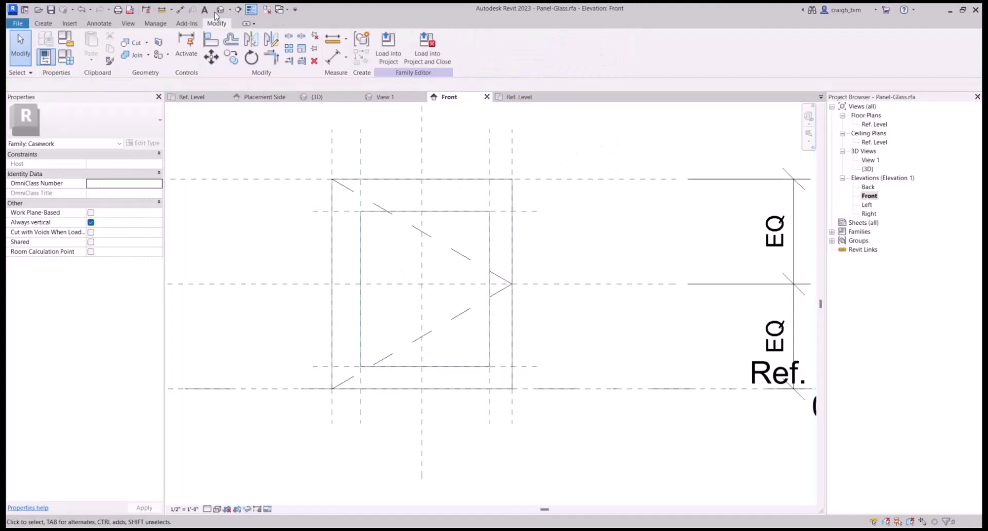
- Set the glass extrusion's end to 1/16" and start to -1/16", and check it in plan and 3D
click(220, 10)
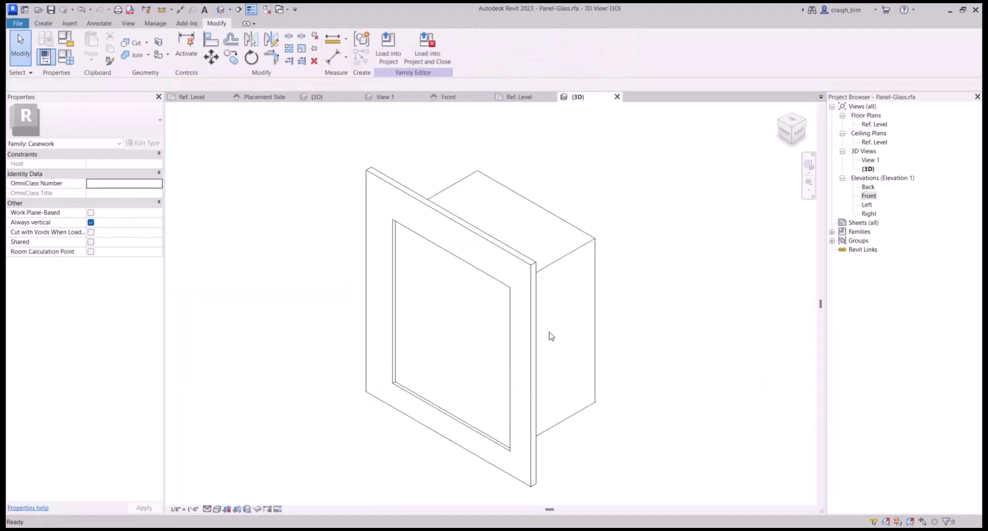
click(567, 425)
click(110, 164)
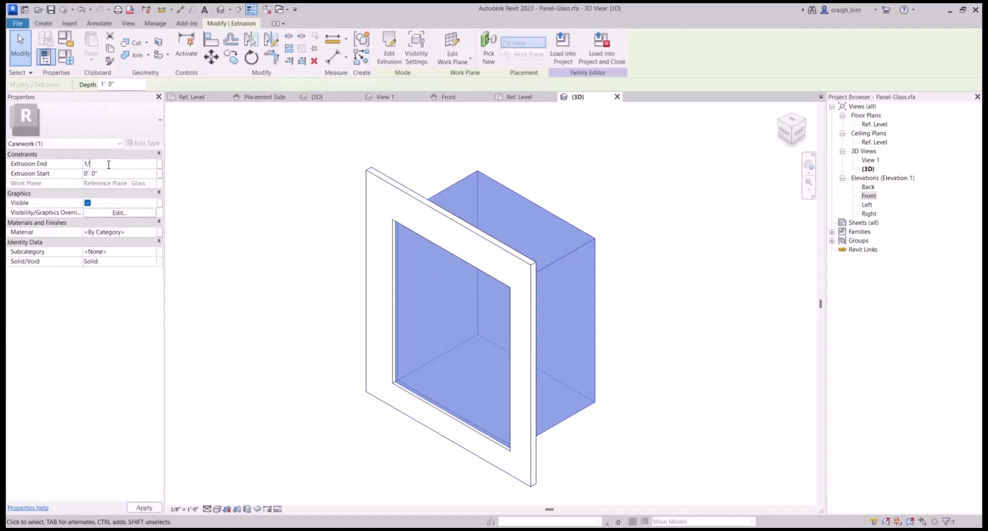
click(139, 163)
text(1/16)
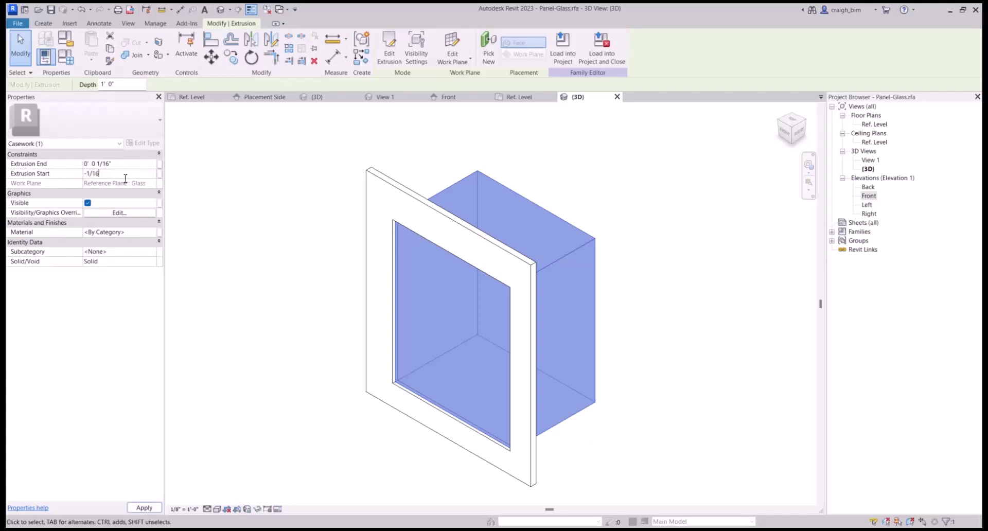
key(Return)
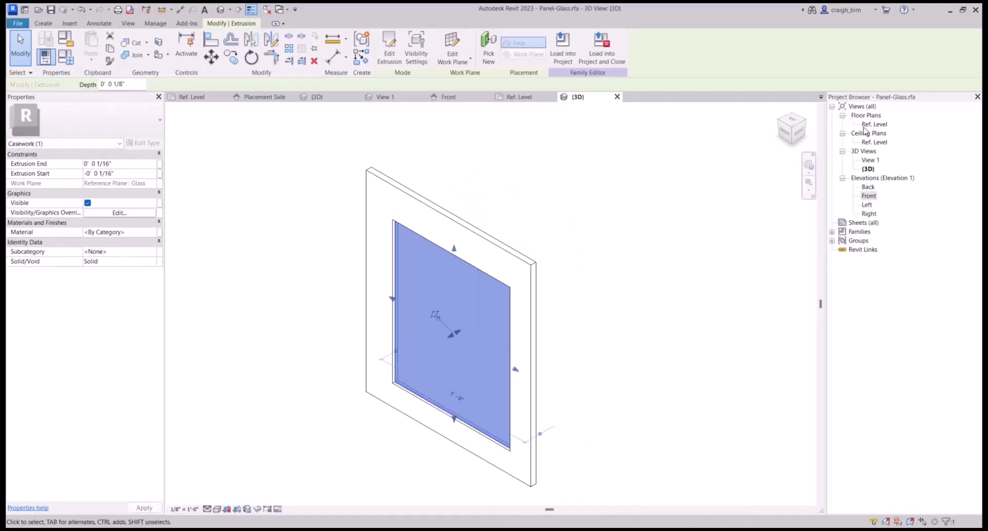
double_click(880, 125)
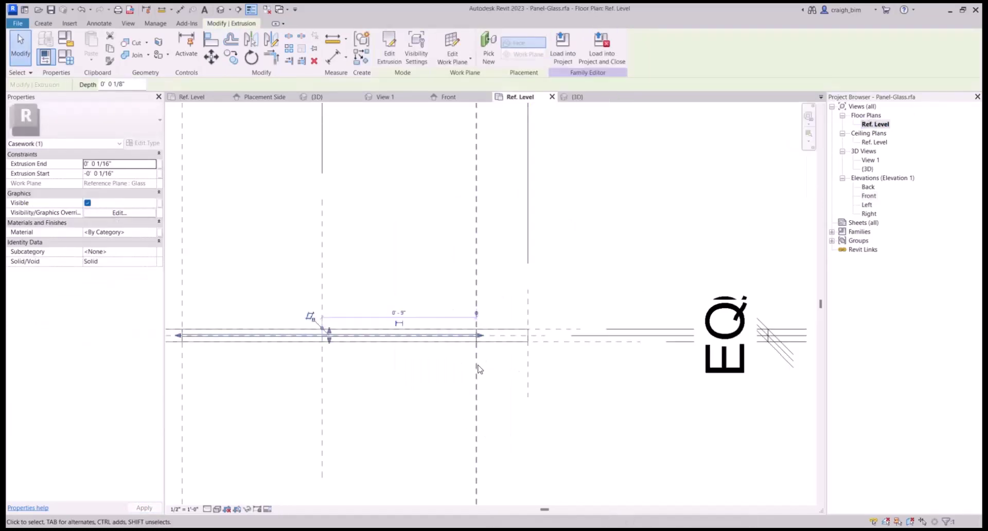
click(434, 379)
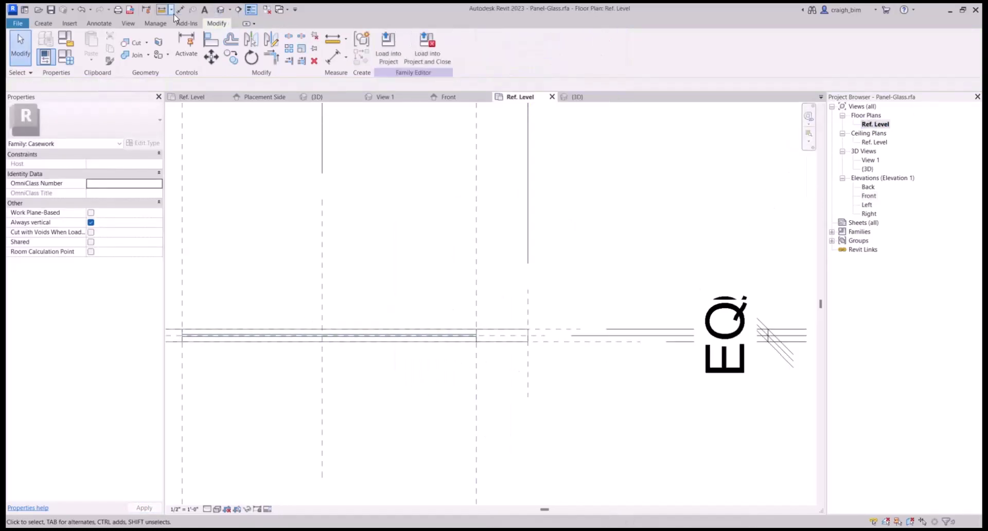
click(220, 9)
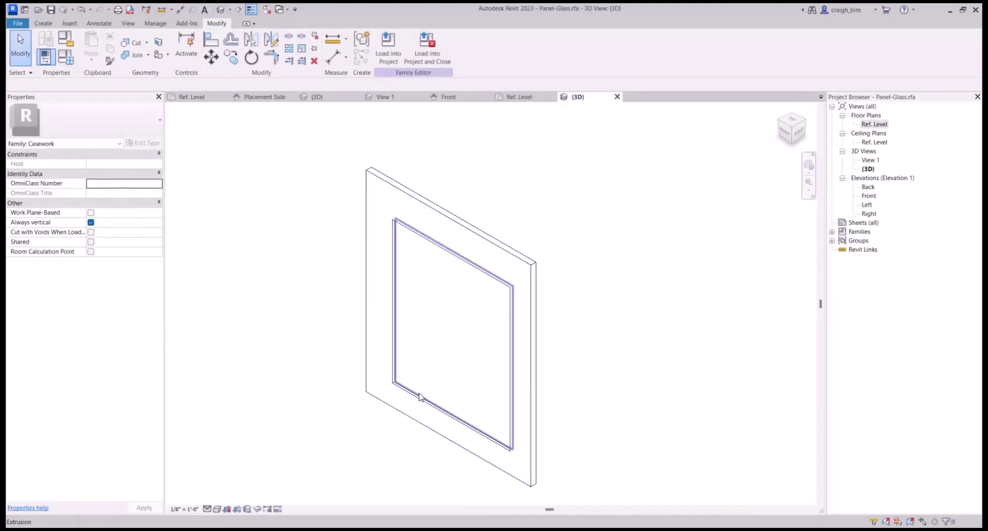
- Create a Glass subcategory under Casework in Object Styles
key(o)
key(s)
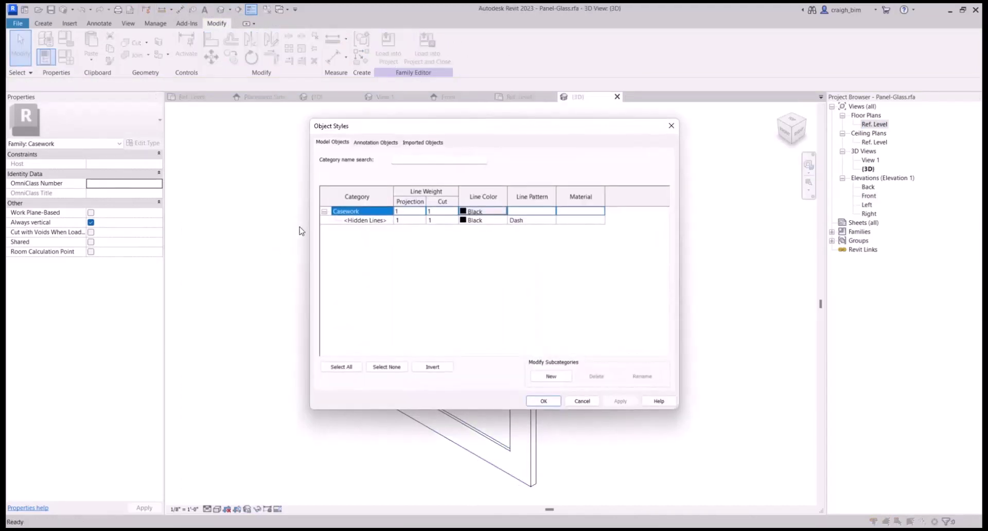
click(367, 221)
click(562, 377)
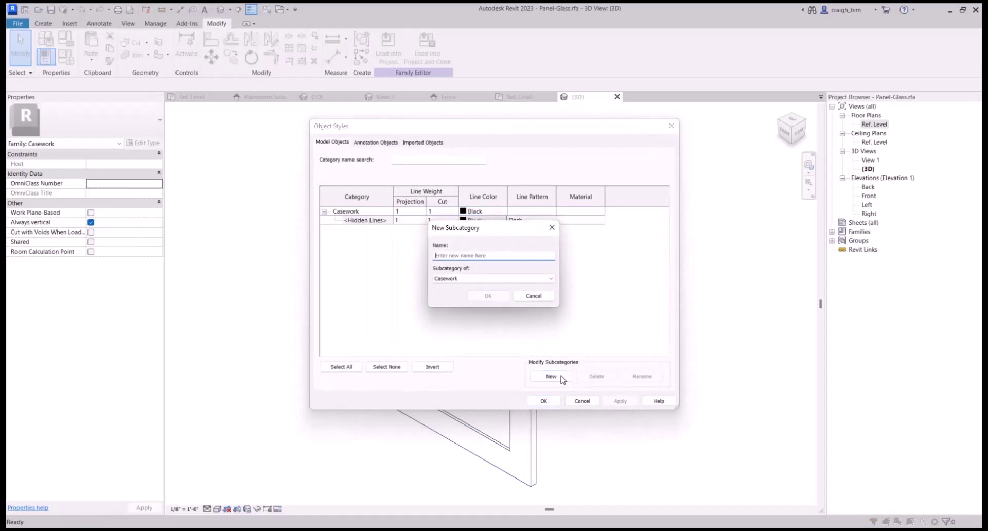
text(Glass)
key(Return)
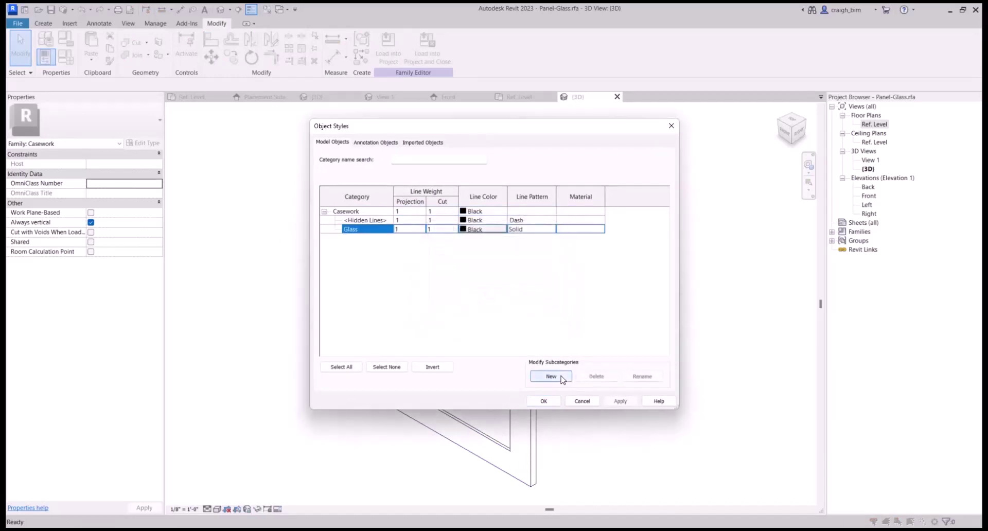
click(554, 401)
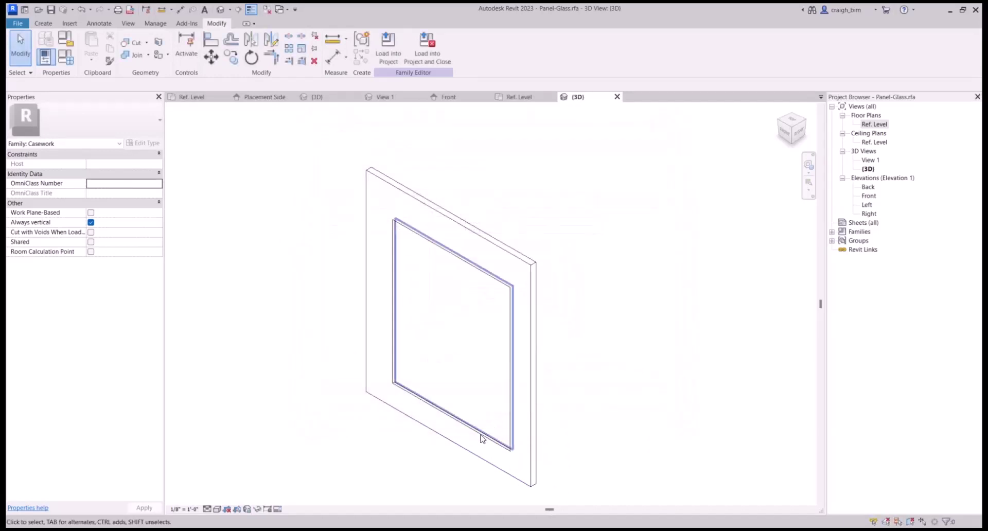
- Assign the glass pane extrusion to the Glass subcategory
click(486, 437)
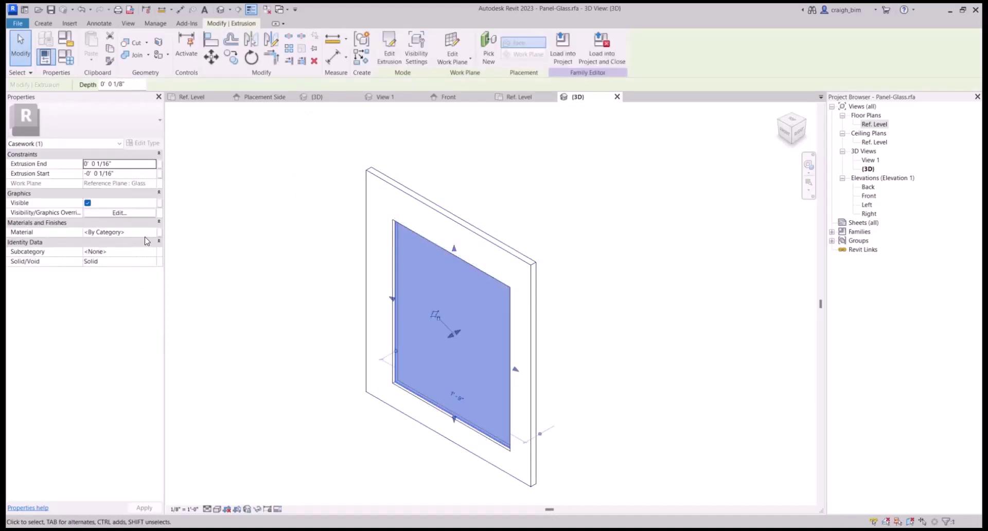
click(153, 251)
click(100, 271)
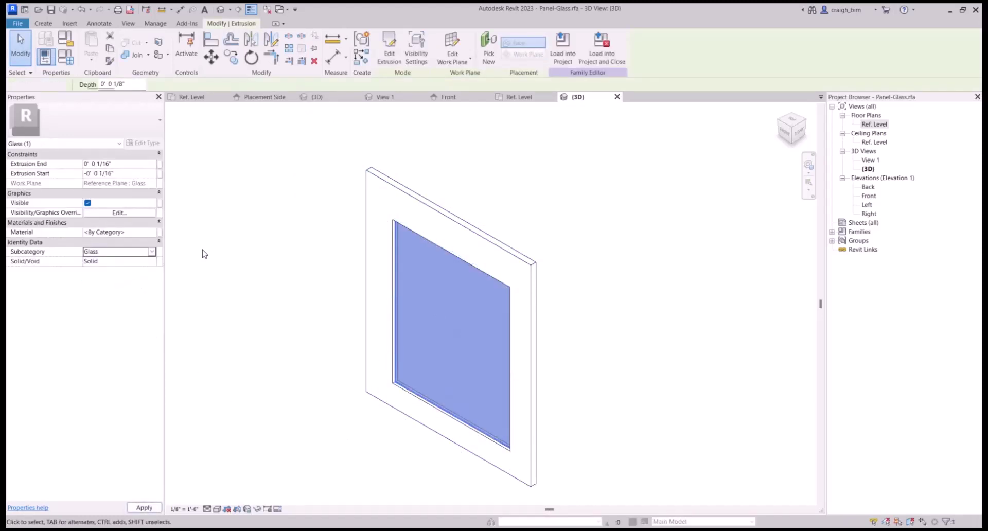
click(252, 264)
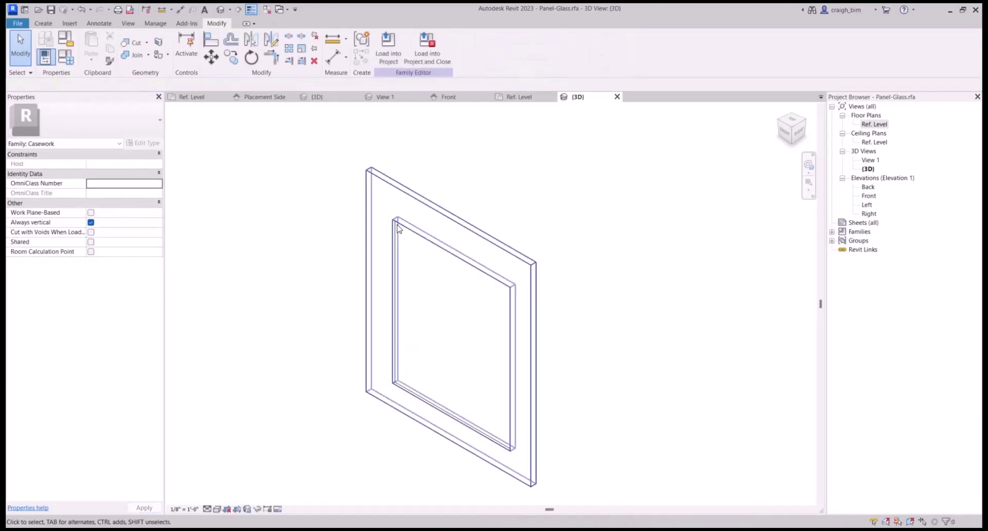
- Associate the glass pane's material with a new instance parameter named Mat-Glass, and open the Front elevation
click(486, 437)
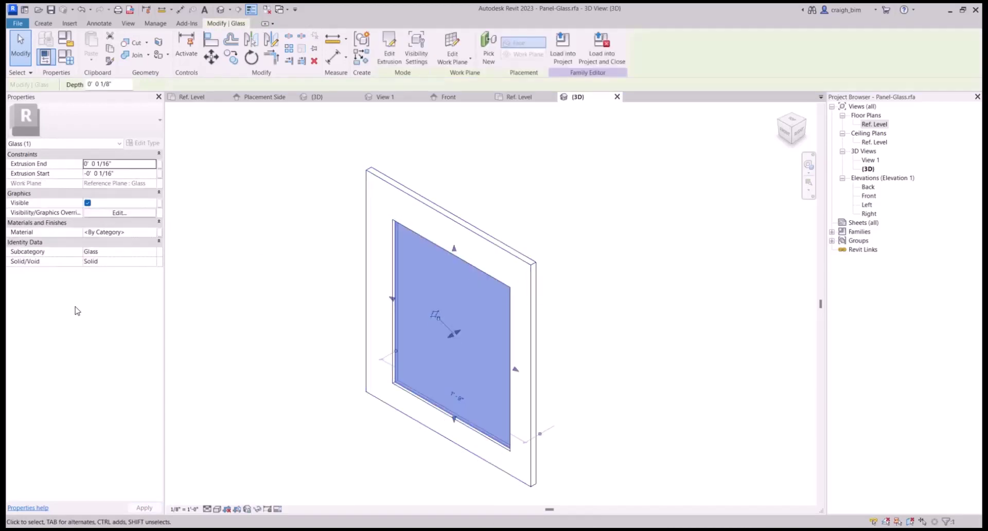
click(159, 232)
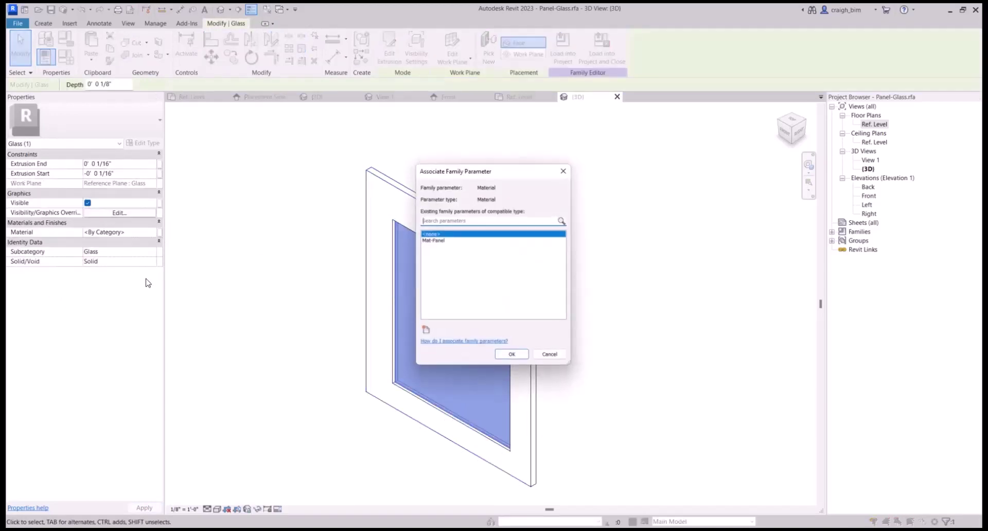
click(422, 332)
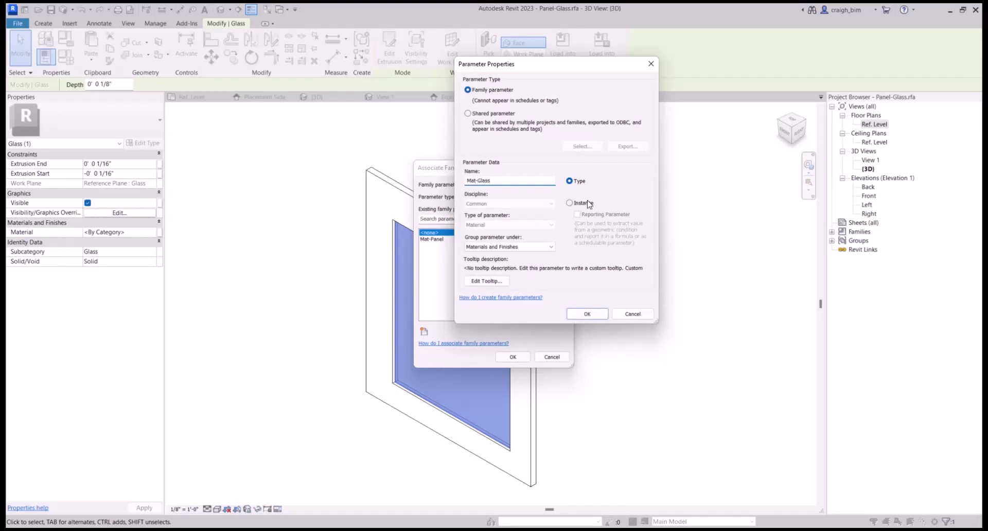
click(585, 314)
key(Return)
click(659, 285)
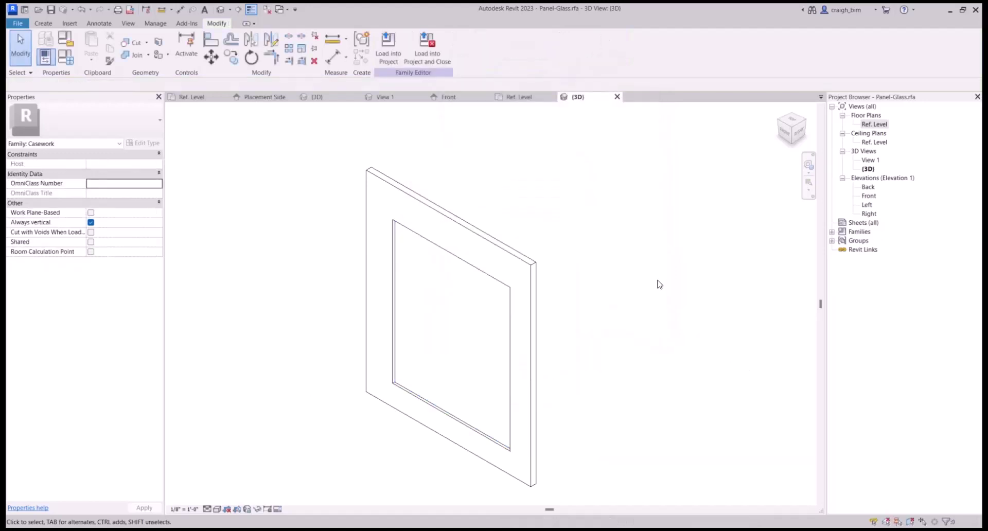
double_click(868, 196)
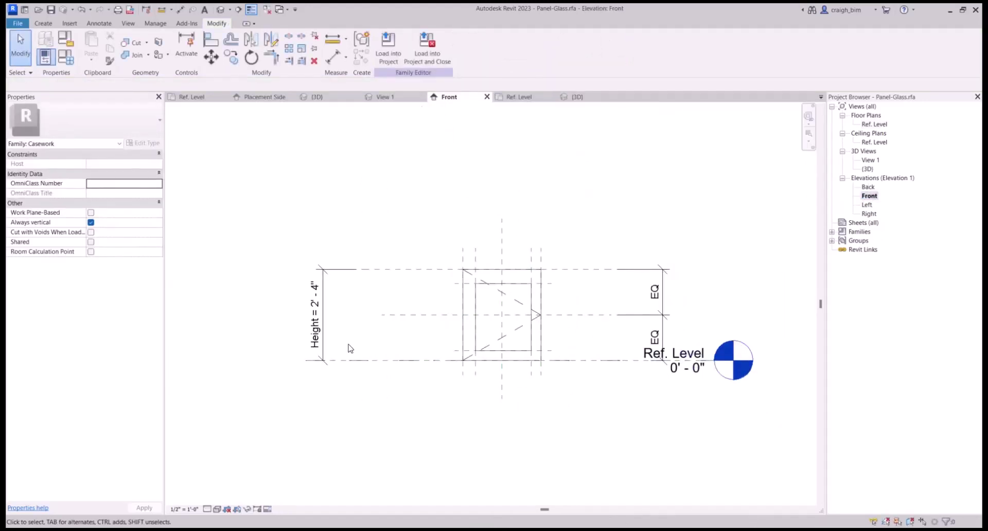
click(317, 330)
click(317, 324)
key(Escape)
key(Escape)
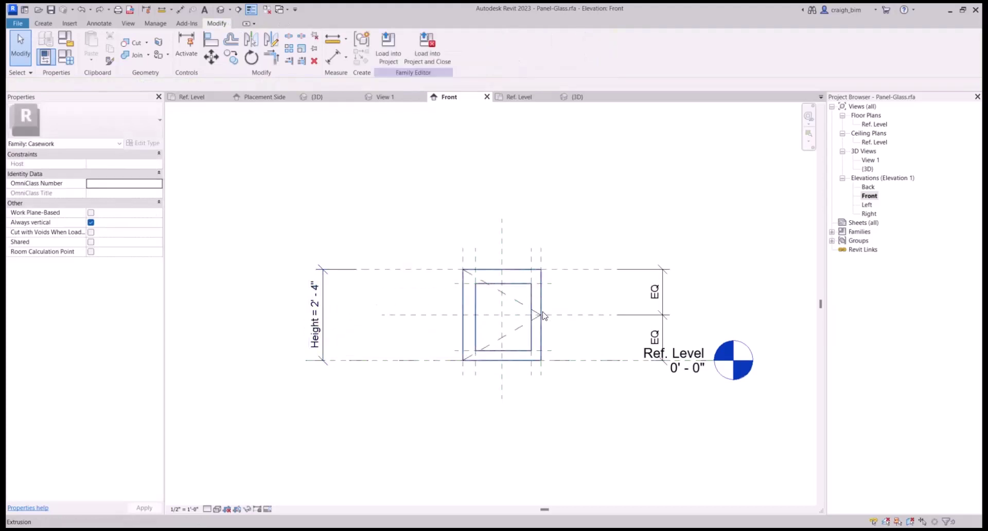
- Dimension the offsets between the outer and inner vertical reference planes on both sides of the frame, placing both dimensions above the panel
scroll(423, 277, up, 3)
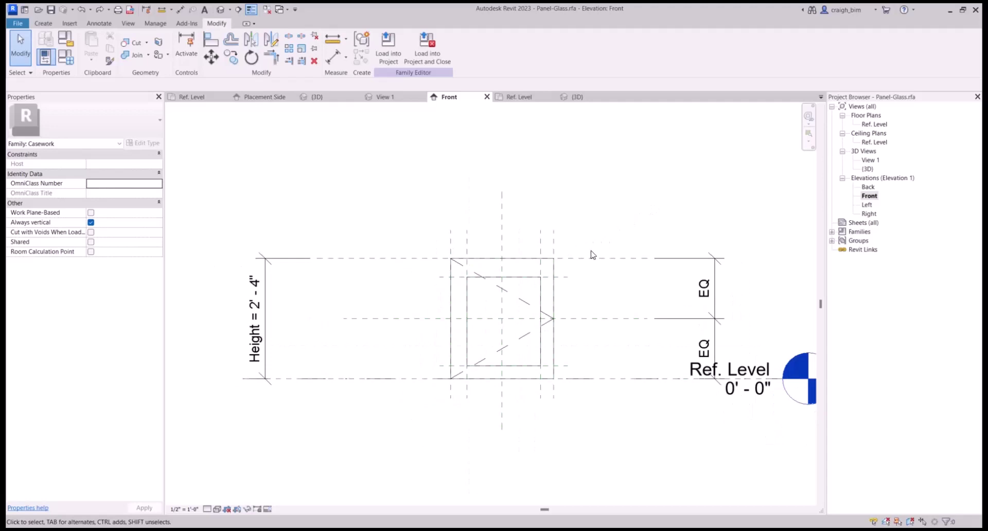
click(180, 10)
click(451, 239)
click(467, 234)
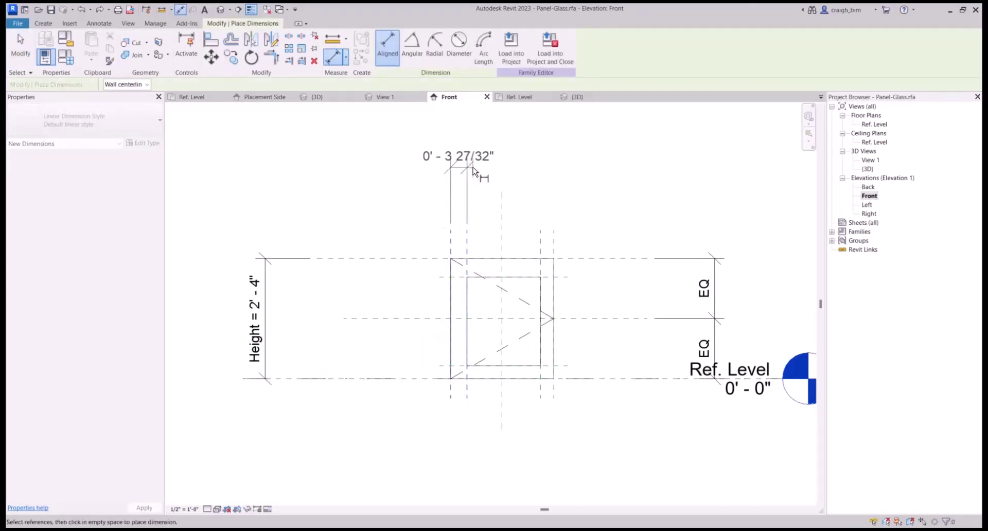
click(474, 168)
click(540, 232)
click(553, 234)
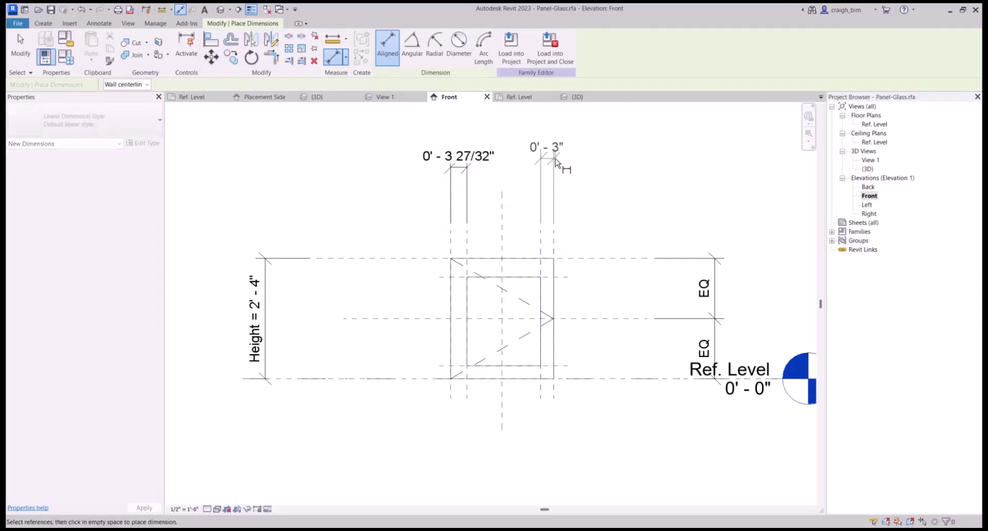
click(555, 162)
- Dimension the offsets between the outer and inner horizontal reference planes at the frame's top and bottom rails
click(566, 259)
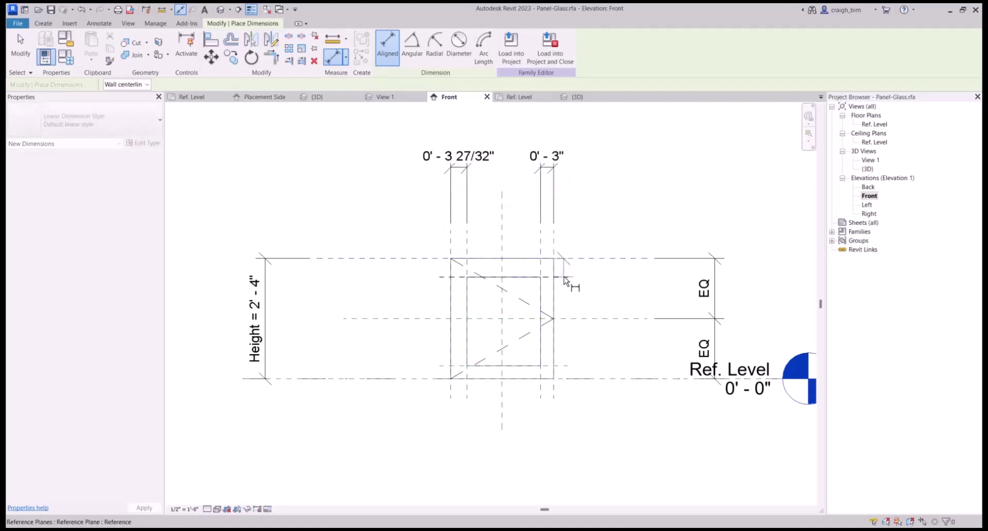
click(564, 277)
click(418, 306)
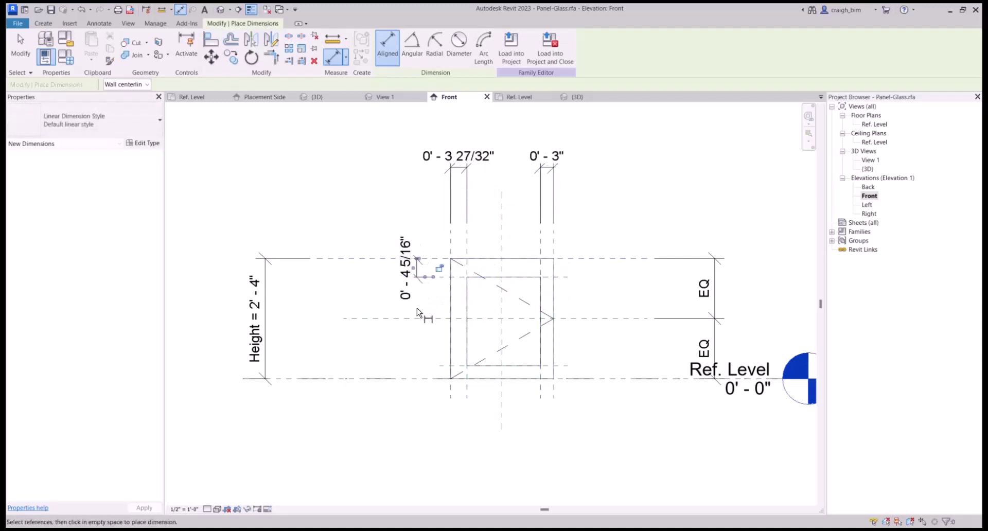
click(432, 379)
click(433, 365)
click(419, 395)
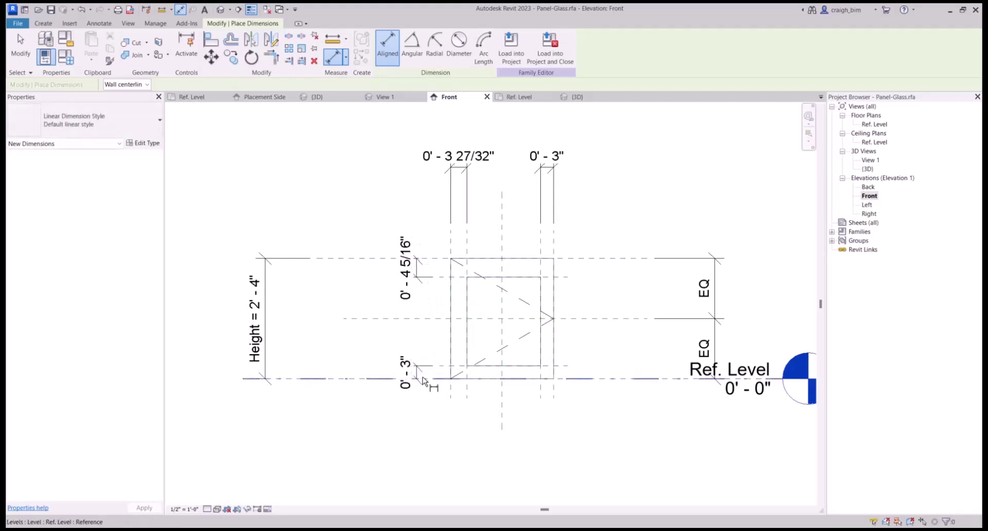
key(Escape)
key(Escape)
- Set the inner left vertical reference plane's offset from the panel edge to 0' 3"
click(467, 195)
click(450, 170)
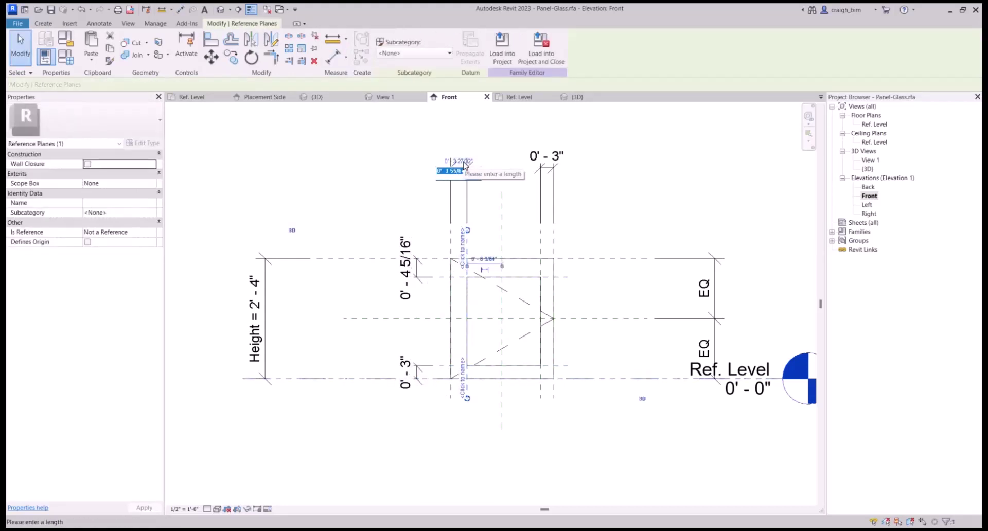
text(0 3)
key(Return)
key(Escape)
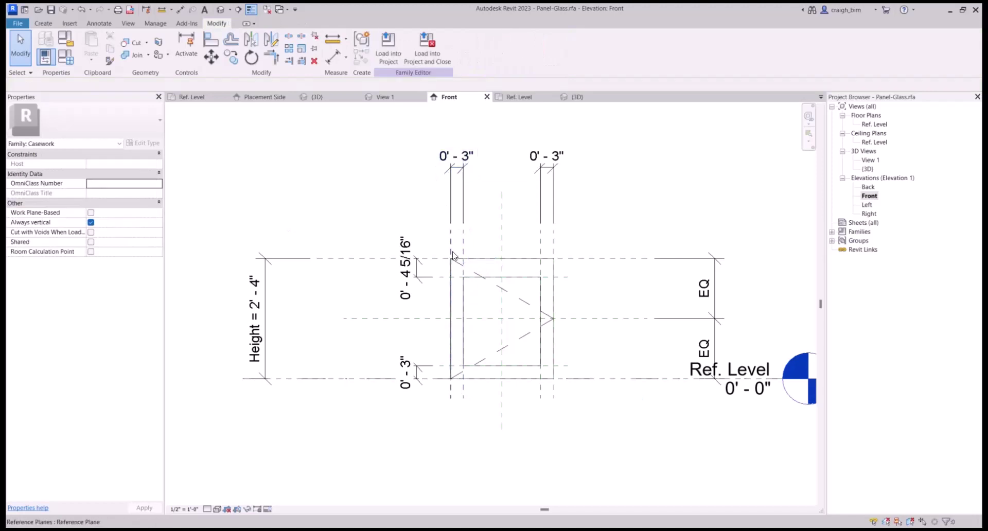
- Set the inner top reference plane's offset from the panel's top edge to 0' 3"
click(428, 279)
click(410, 272)
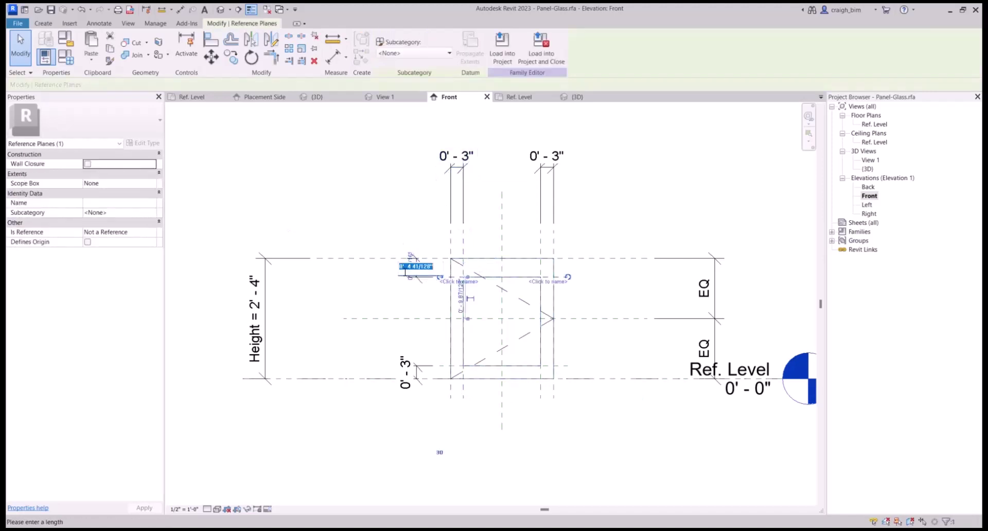
text(0' - 3)
key(Return)
key(Escape)
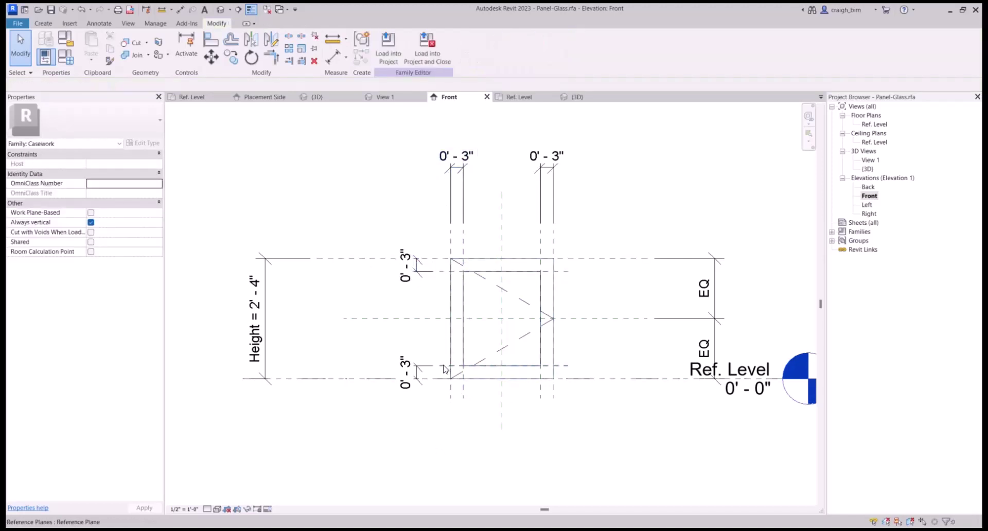
- Set the inner bottom reference plane's offset from the Ref. Level to 0' 3"
click(412, 365)
click(409, 367)
text(0')
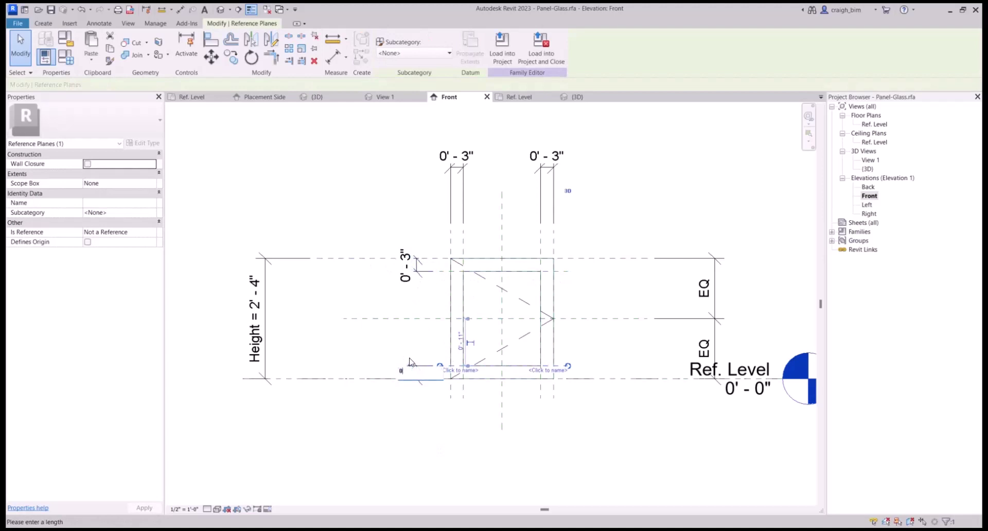
text( - 3)
key(Return)
key(Escape)
click(414, 368)
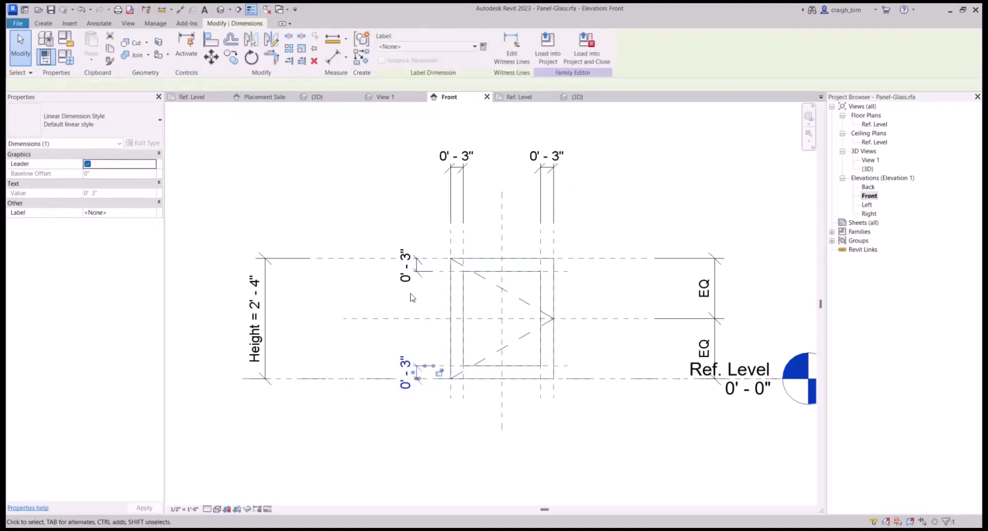
ctrl+click(405, 265)
ctrl+click(456, 156)
ctrl+click(546, 155)
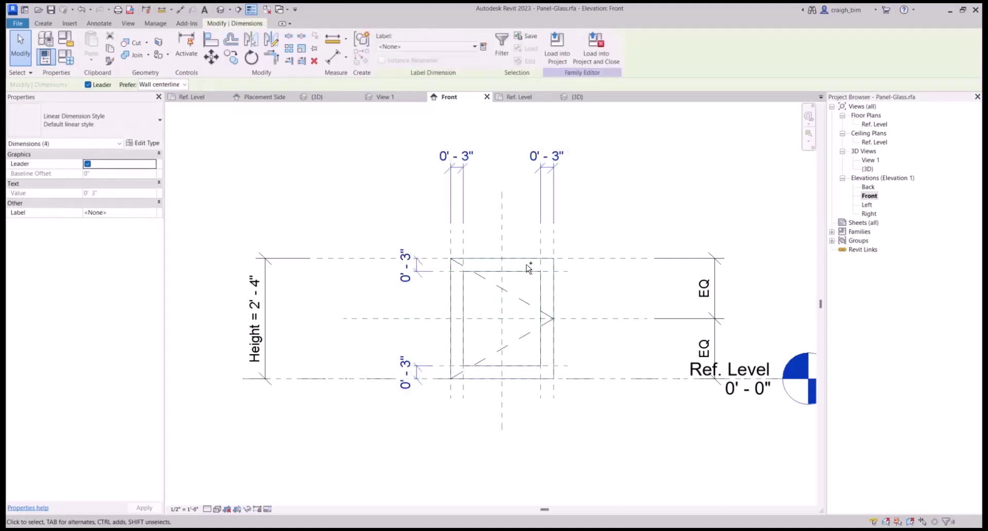
key(Escape)
- Lock each of the four 0' - 3" frame width dimensions
click(546, 156)
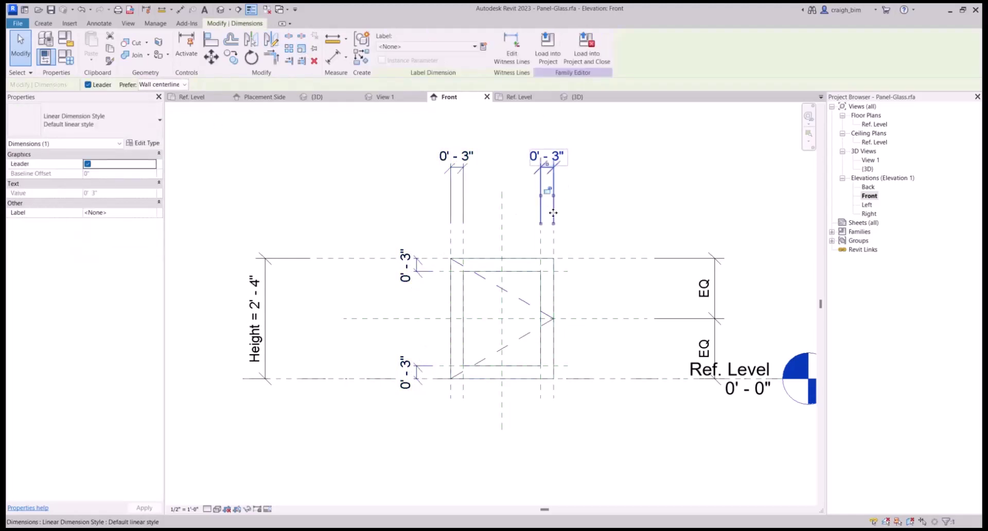
click(448, 167)
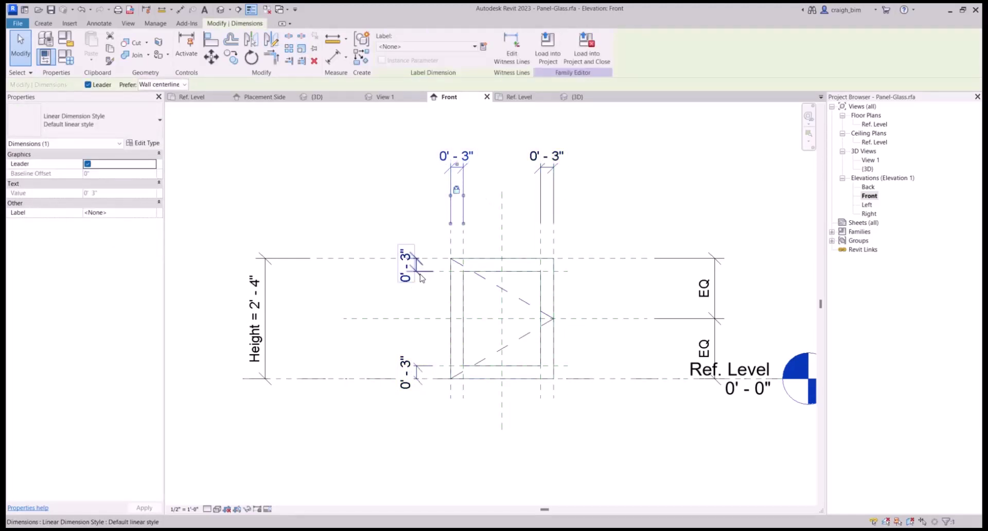
click(409, 262)
click(419, 364)
click(418, 371)
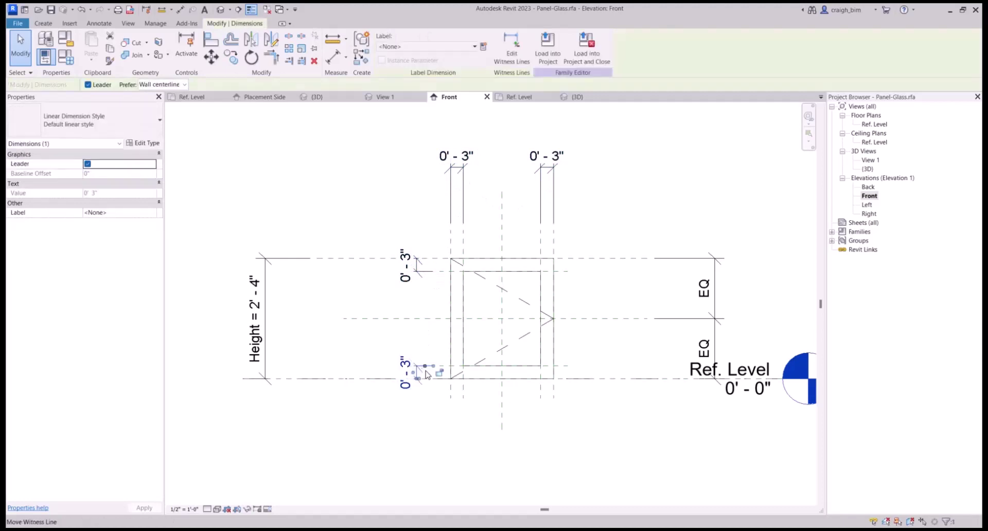
click(355, 463)
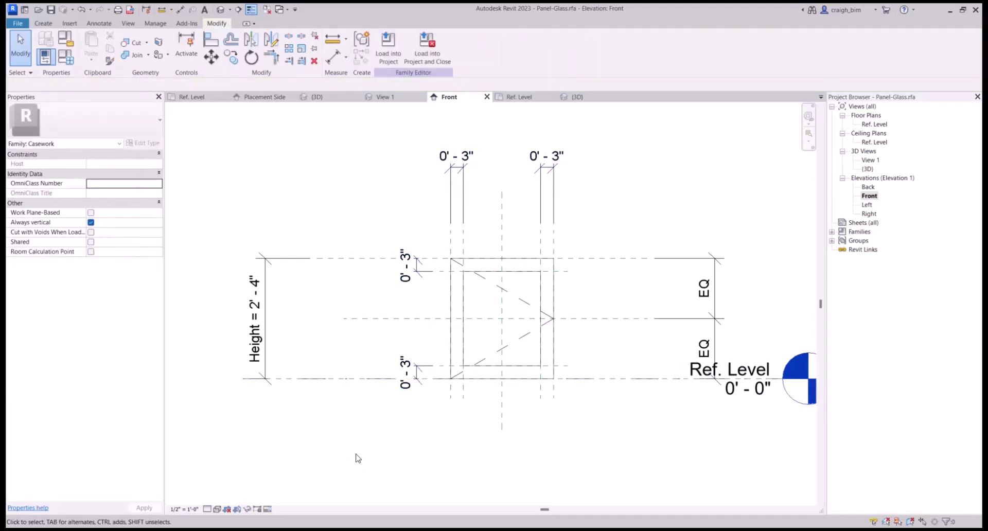
- Flex the panel by setting the Height dimension to 3', and undo the change
click(261, 344)
click(259, 332)
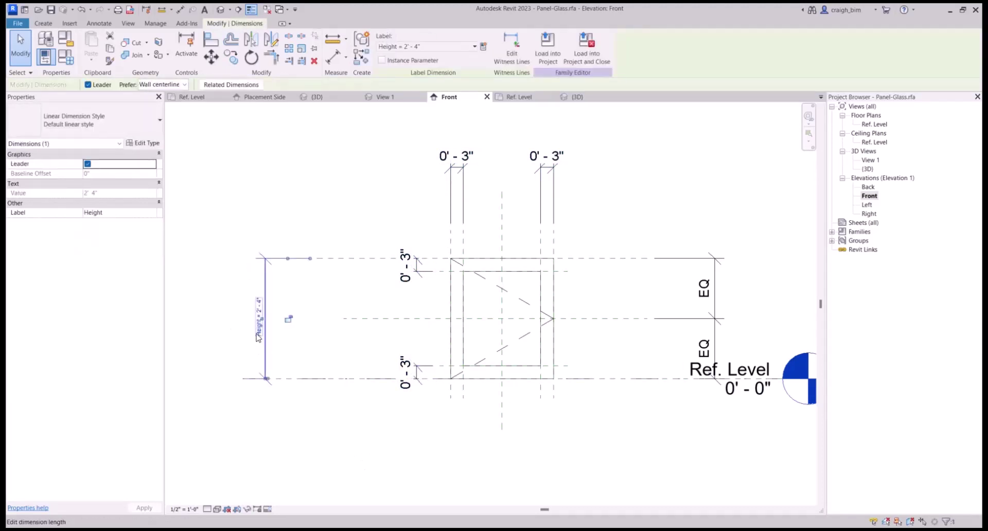
text(3)
key(Return)
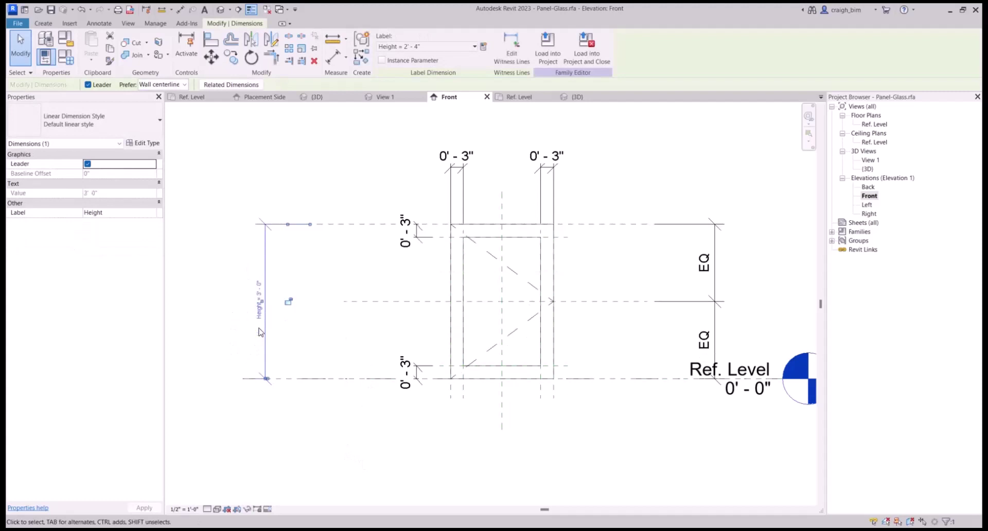
key(ctrl+z)
- Flex the panel's Width to 3' in Family Types and apply it
click(66, 56)
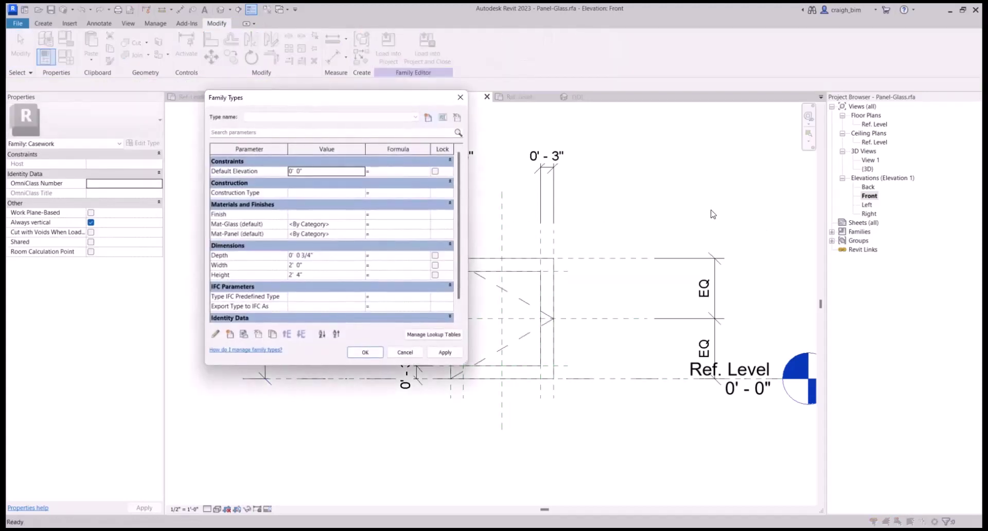
click(330, 265)
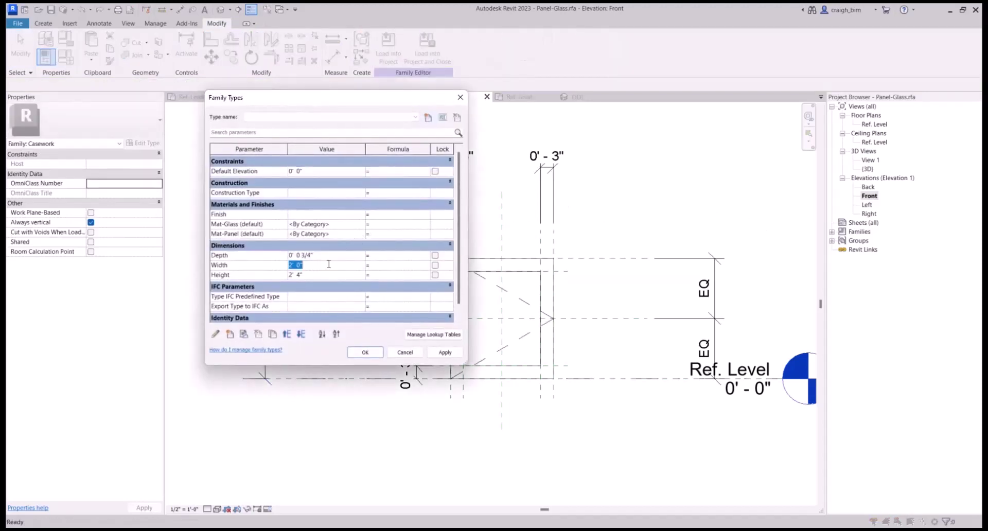
text(3)
key(Tab)
click(443, 354)
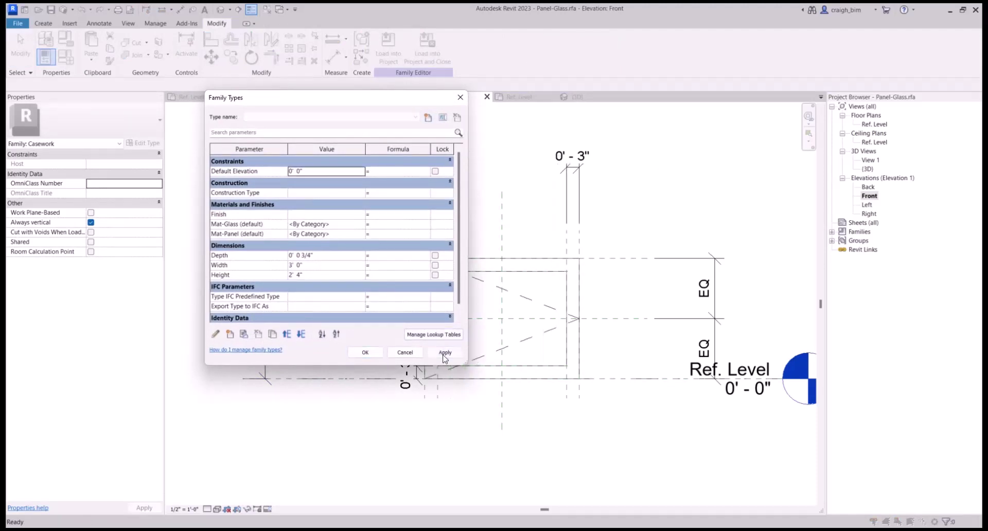
- Accept the family type values and save the Panel-Glass family
click(364, 351)
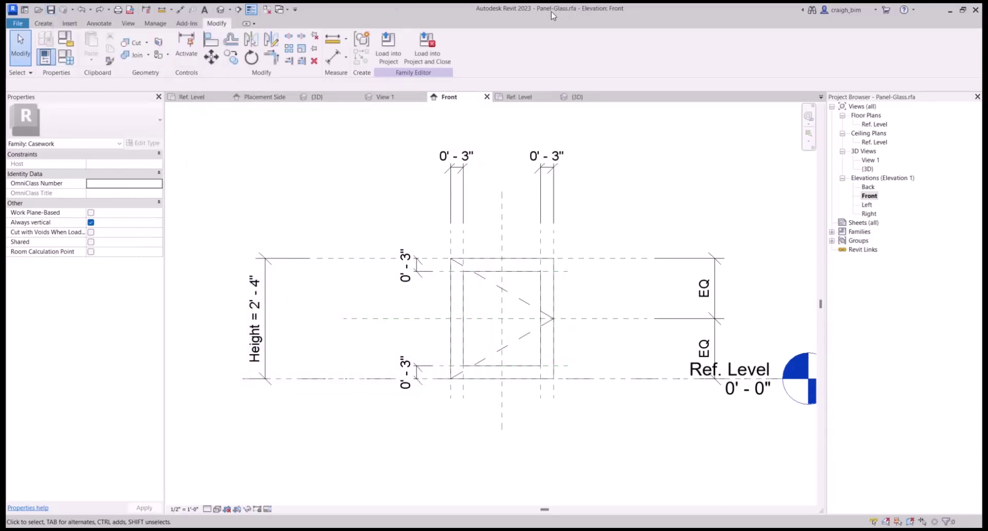
click(51, 9)
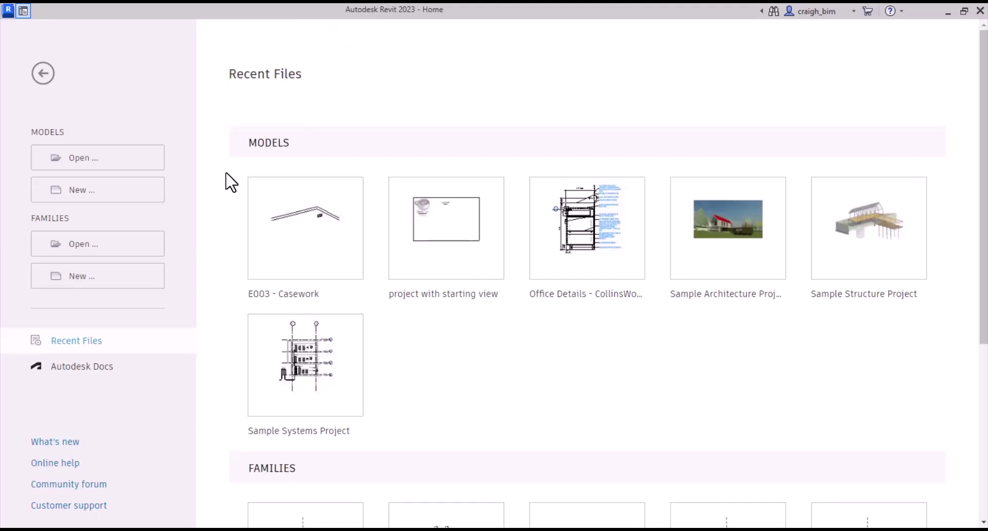
- Create a new family from the English-Imperial "Casework wall based.rft" template
click(118, 286)
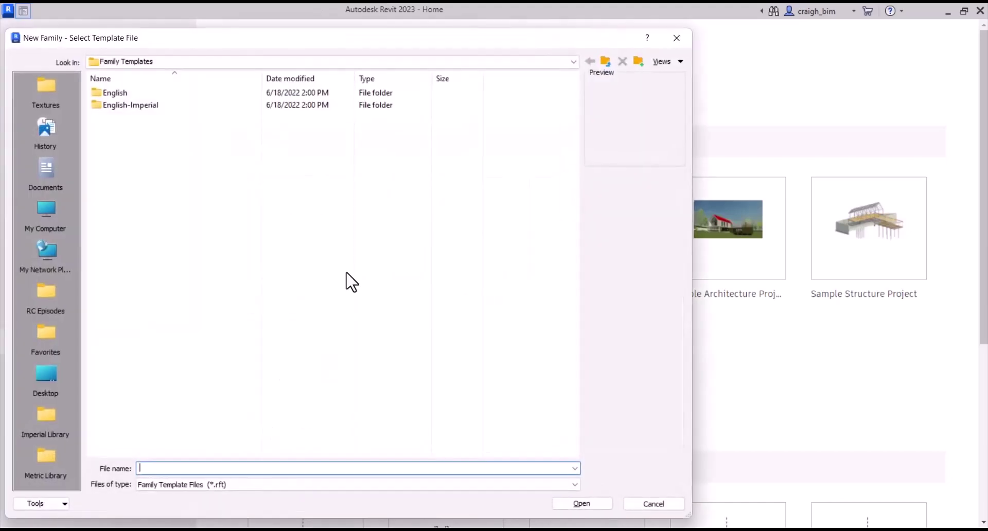
double_click(119, 105)
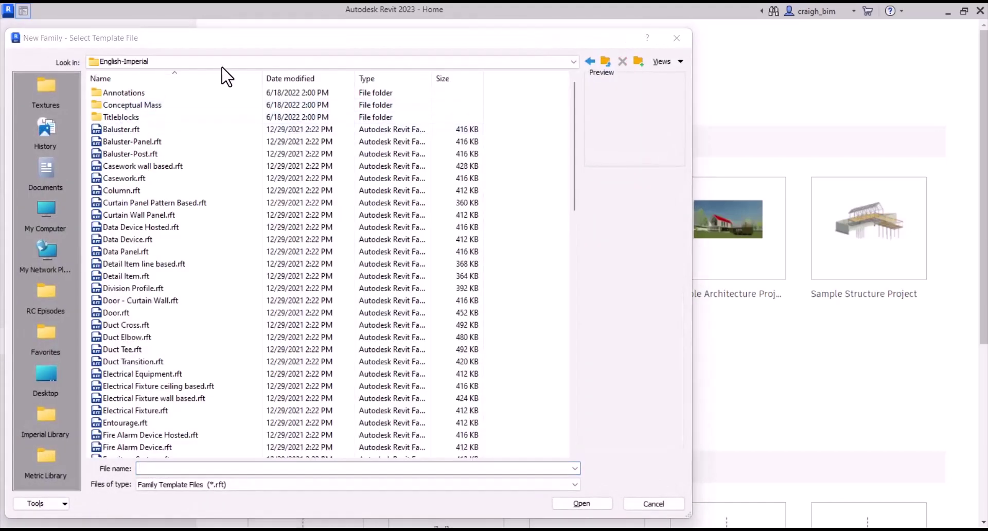
double_click(130, 168)
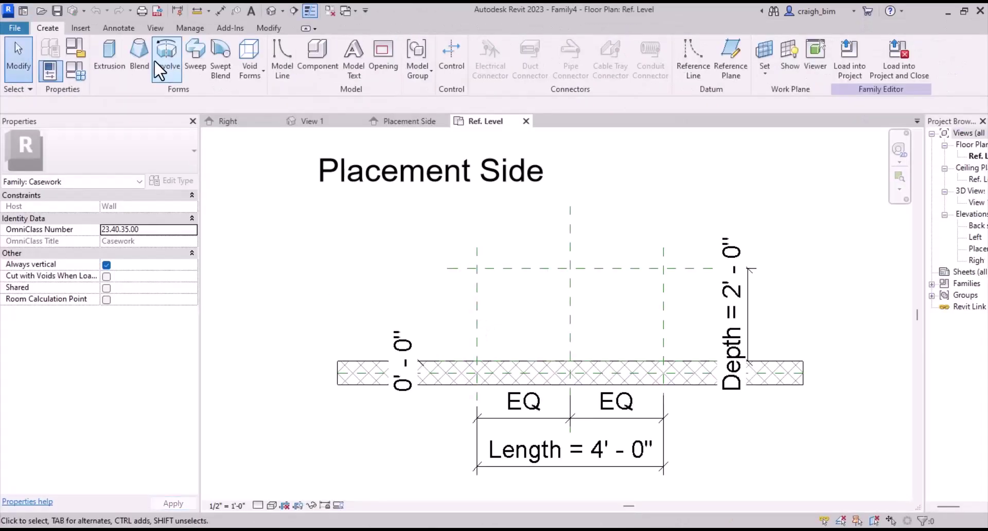
- Load the Box-Basic, Box-Complex, Panel-Flat and Panel-Glass families from the casework Type folder into the new family
click(80, 28)
click(550, 57)
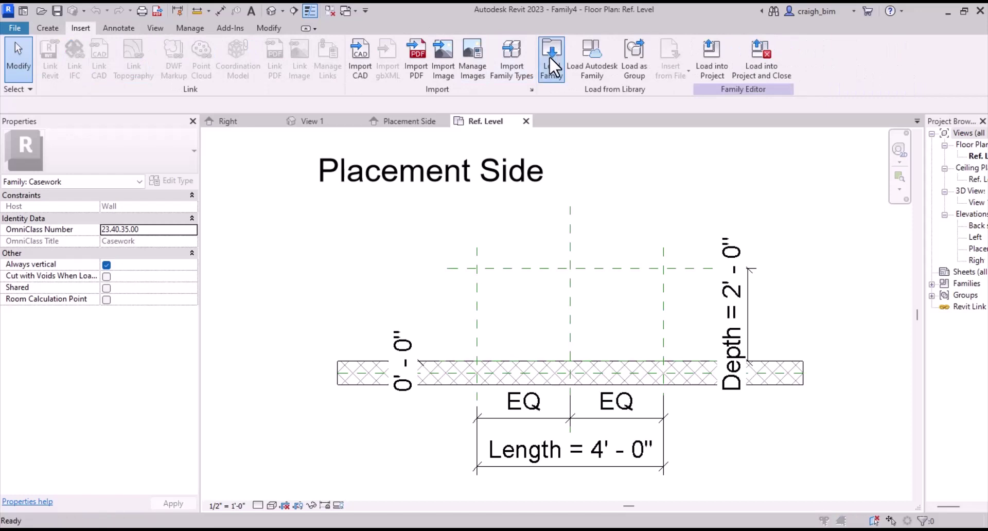
drag(204, 222, 108, 144)
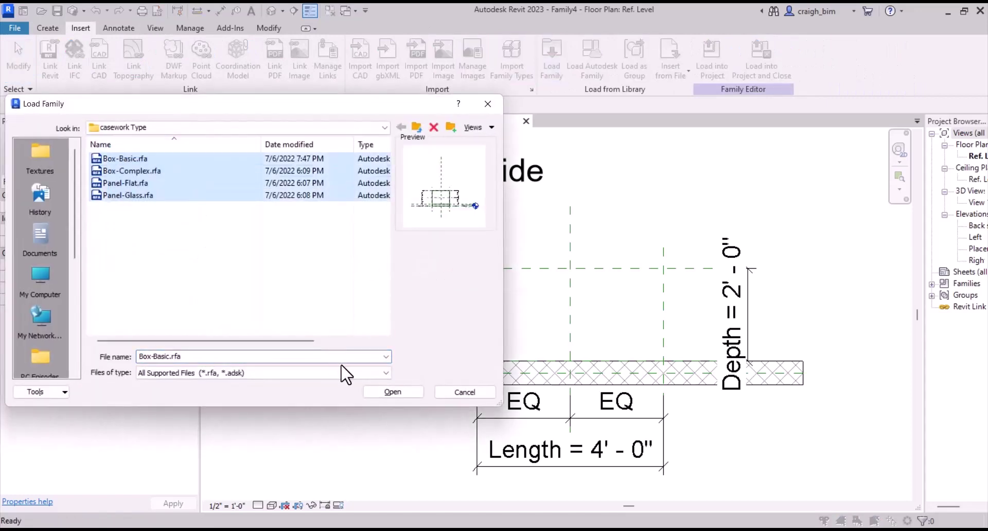
click(395, 393)
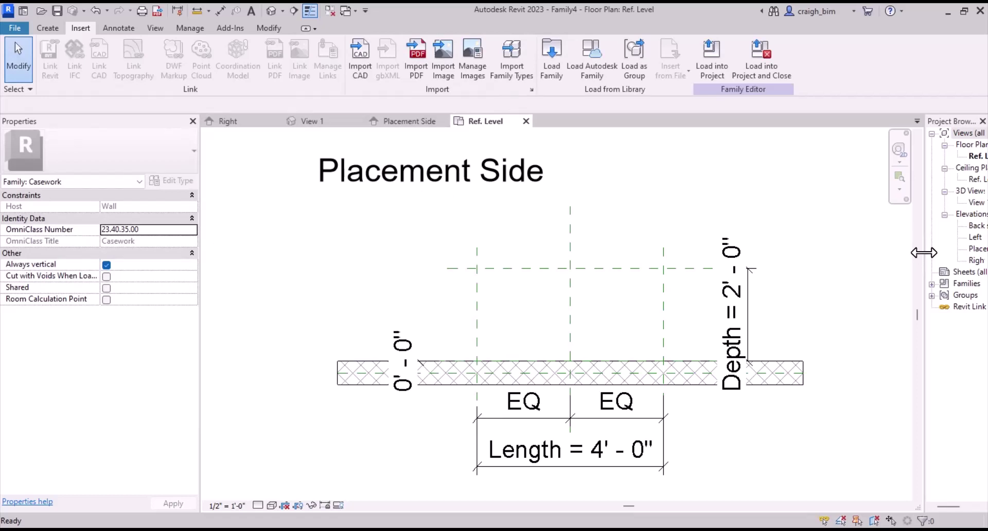
- Widen the Project Browser and expand the Casework families so the types of all four loaded families are listed
drag(923, 252, 798, 251)
double_click(847, 285)
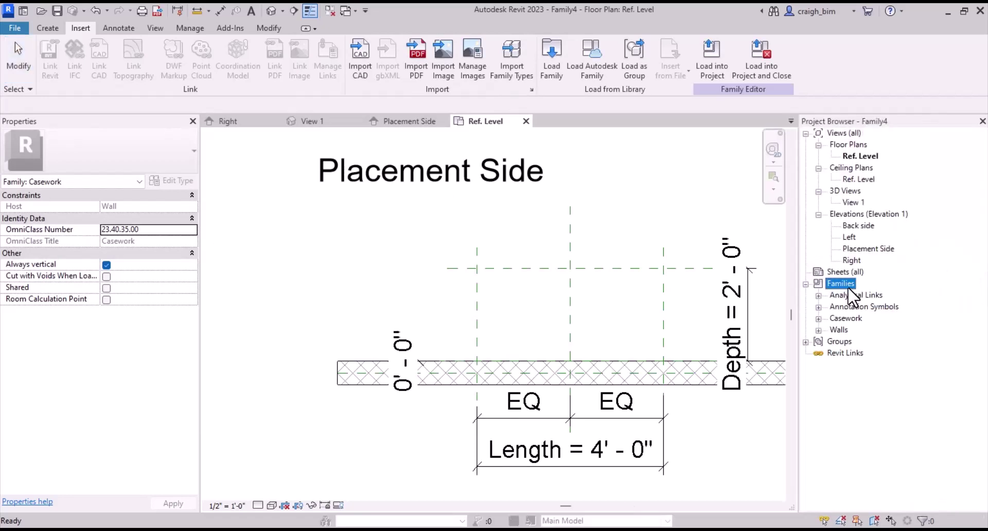
double_click(846, 318)
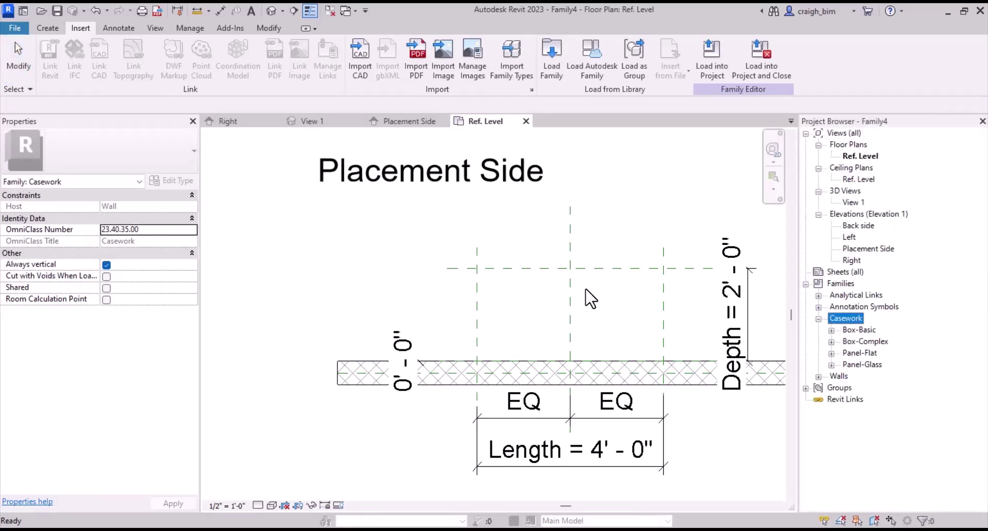
middle_drag(408, 298, 309, 283)
scroll(549, 318, down, 3)
scroll(490, 282, up, 2)
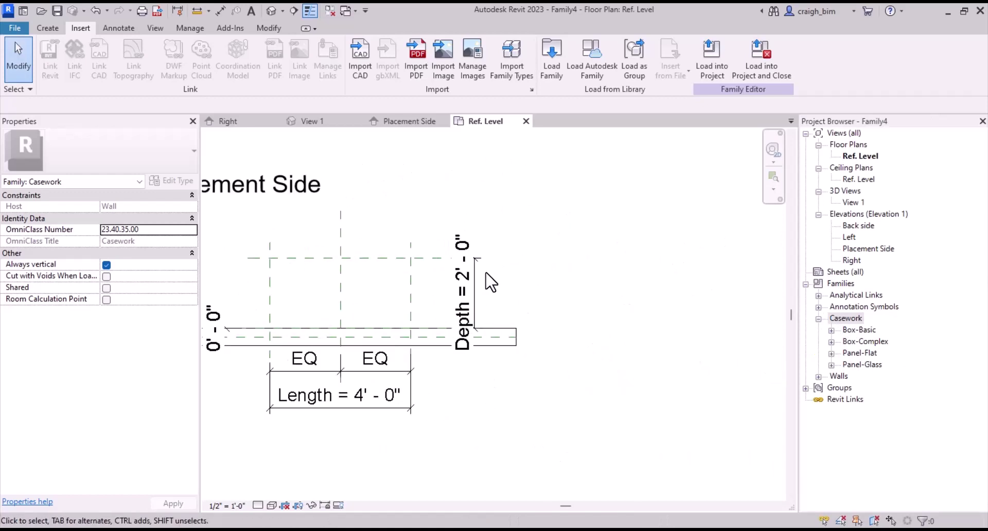
double_click(857, 329)
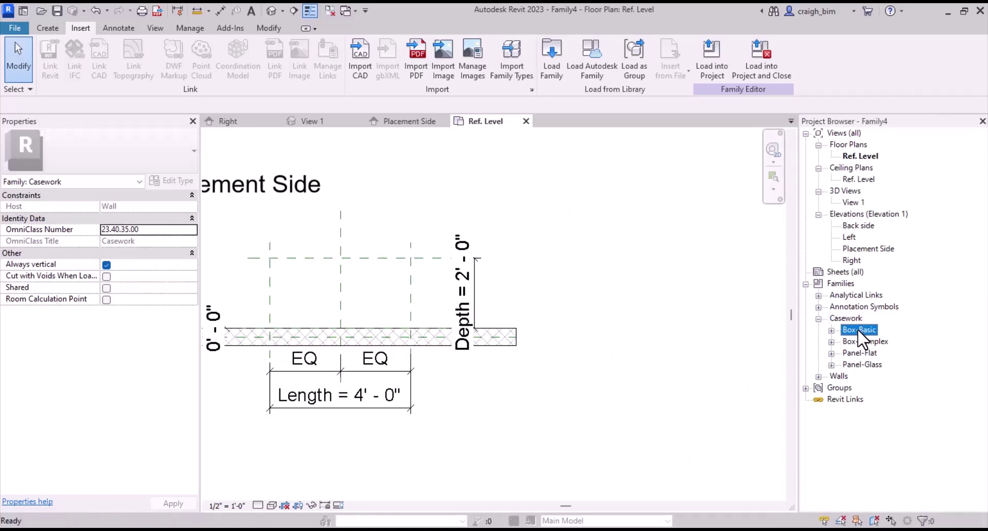
double_click(860, 353)
click(855, 376)
double_click(854, 379)
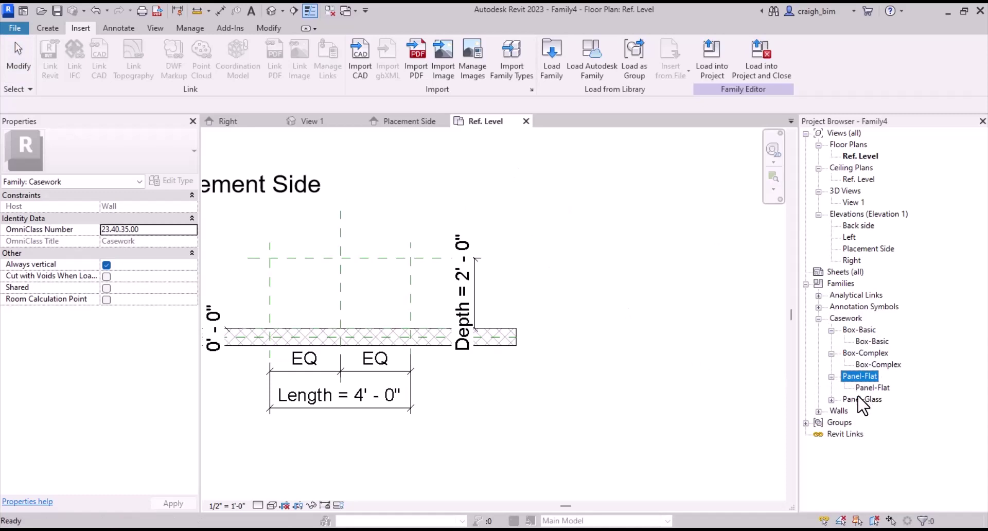
double_click(861, 400)
- Place one rotated Box-Basic and one Box-Complex beside it in the Ref. Level plan, clear of the host wall
drag(872, 341, 627, 267)
key(space)
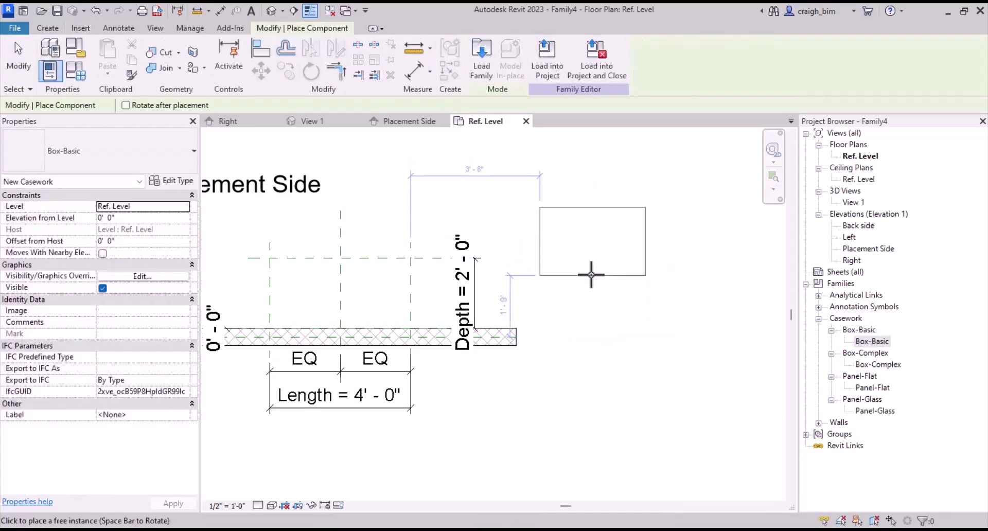
click(592, 276)
click(877, 365)
drag(877, 364, 728, 247)
click(741, 272)
middle_drag(741, 271, 576, 261)
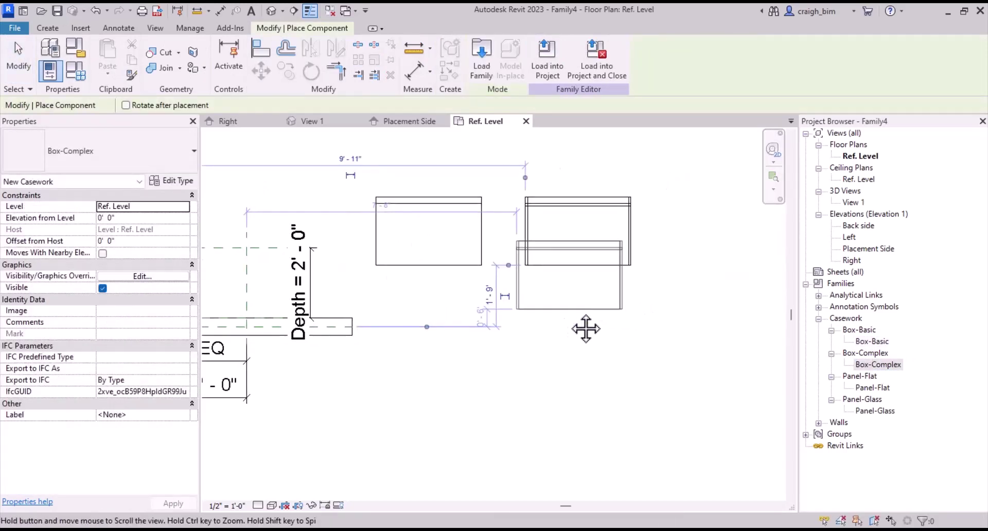
- Place one Panel-Flat and one Panel-Glass in a row beyond the two boxes in the Ref. Level plan
click(872, 387)
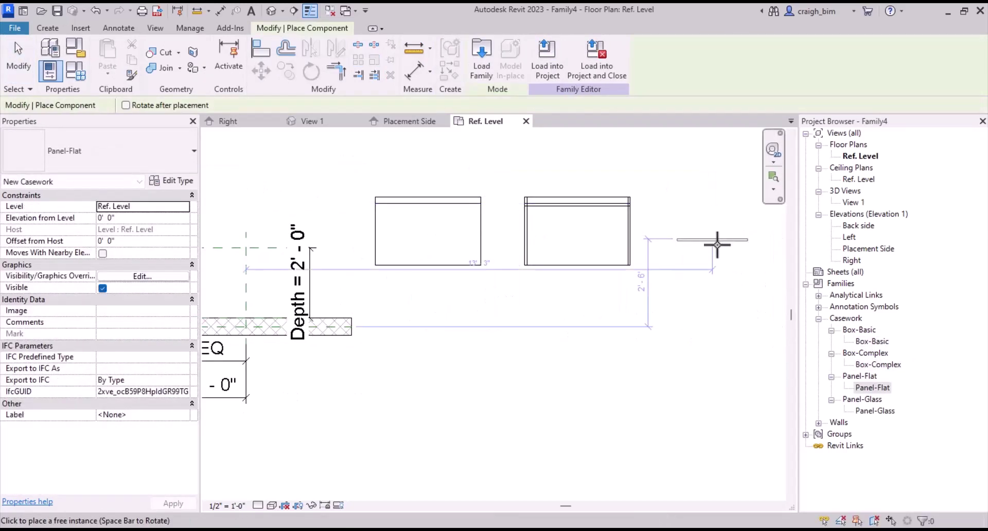
click(726, 249)
click(874, 411)
drag(836, 402, 615, 348)
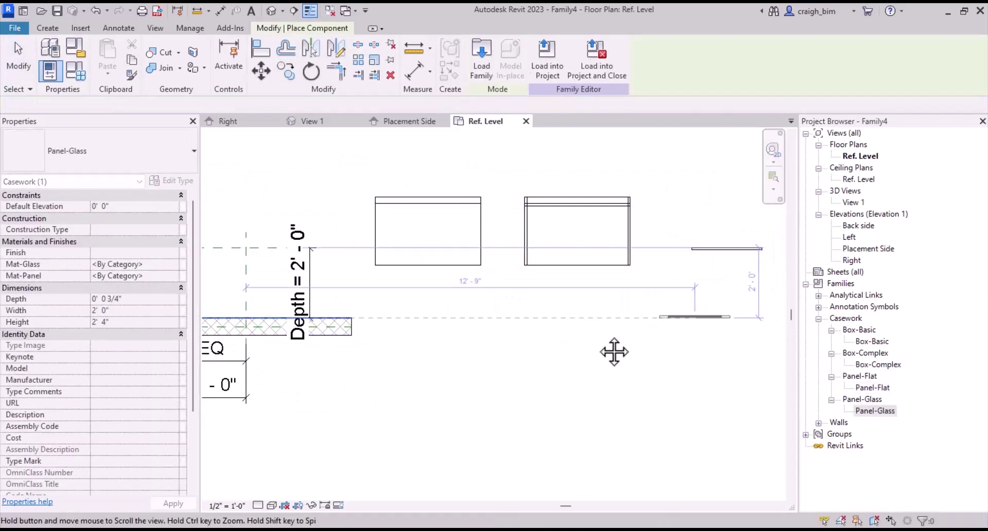
middle_drag(845, 231, 727, 238)
click(716, 255)
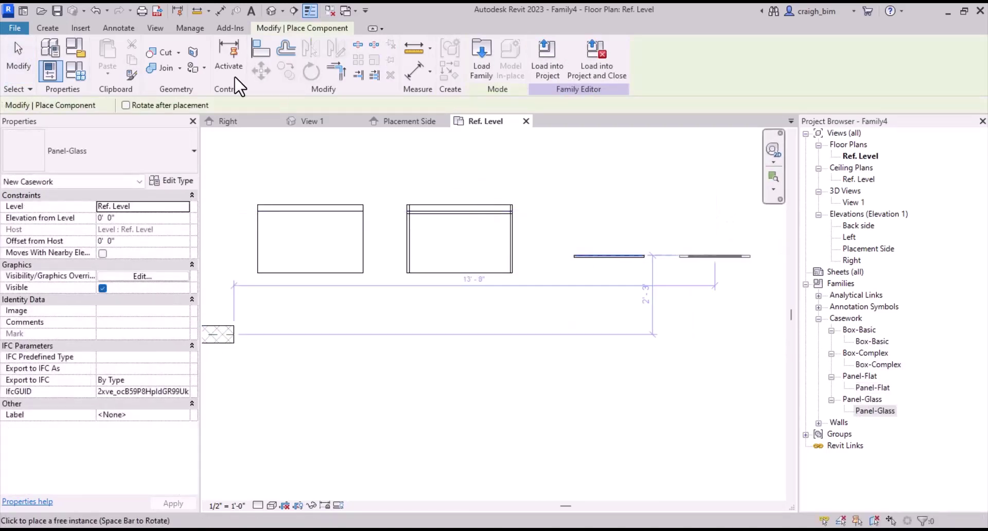
key(Escape)
key(Escape)
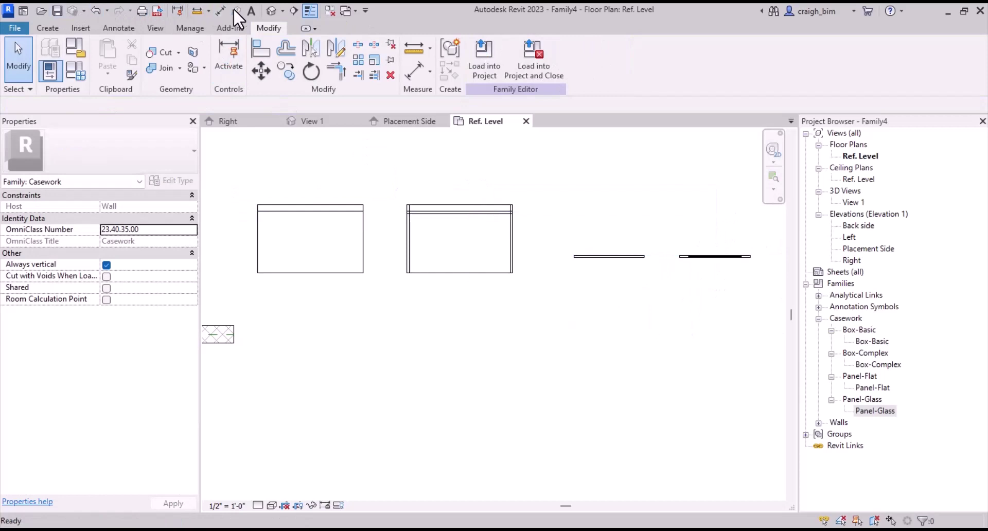
- Open the default 3D view and show the placed boxes and panels in the Shaded visual style
click(271, 11)
shift+middle_drag(655, 368, 499, 359)
click(274, 505)
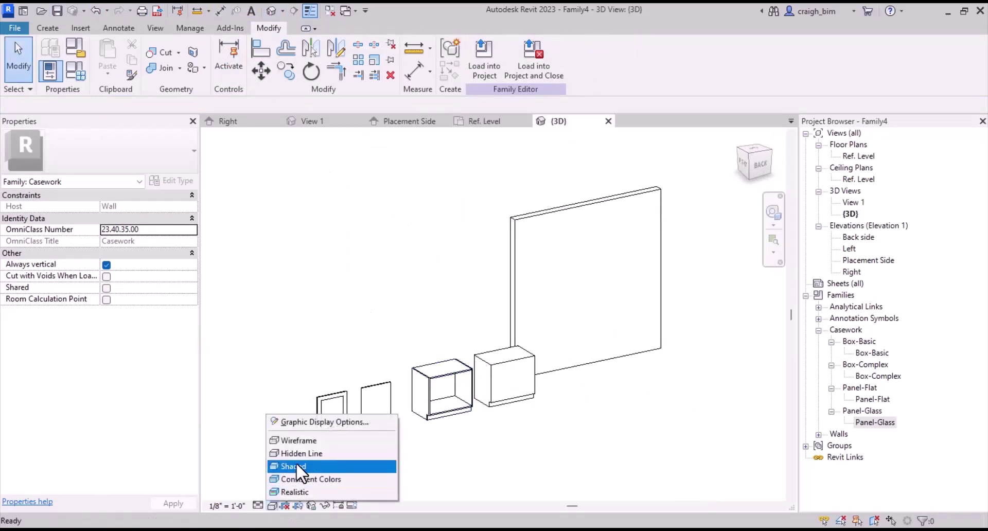
click(293, 466)
scroll(463, 438, up, 3)
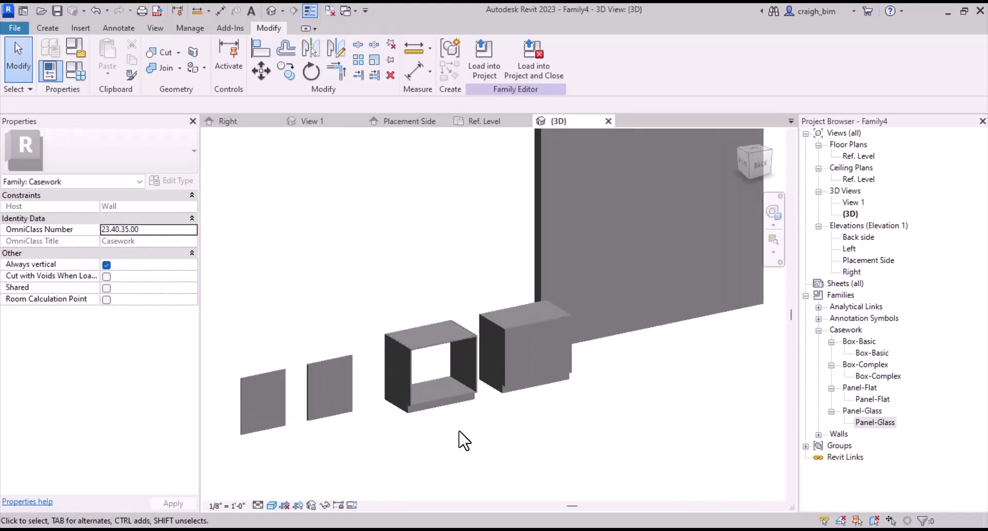
click(520, 395)
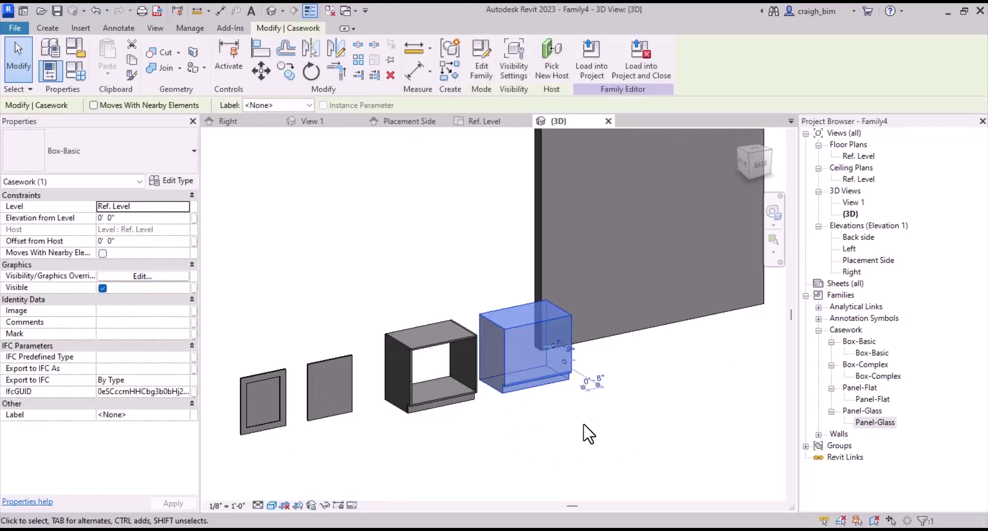
- Open the Panel-Glass type properties and associate its Depth with the host family's Depth parameter
double_click(863, 422)
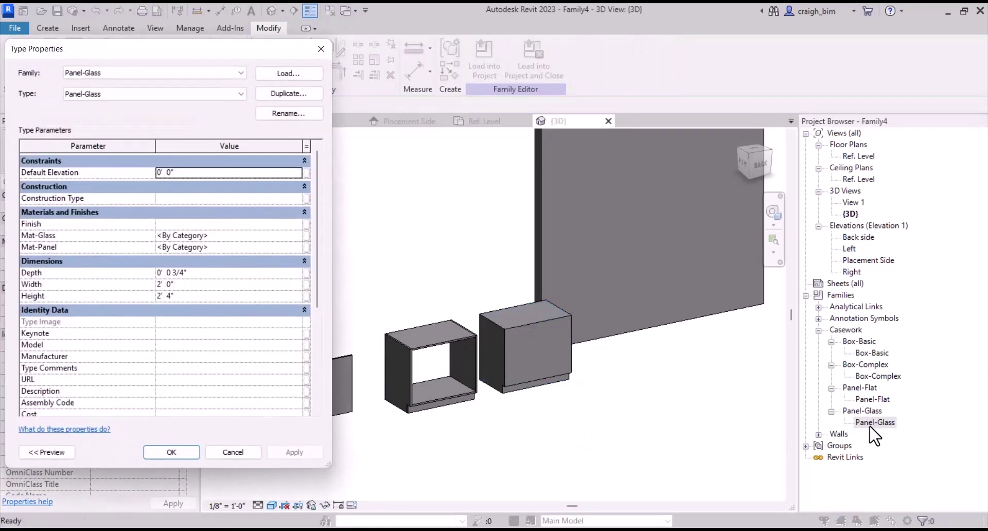
drag(224, 57, 810, 49)
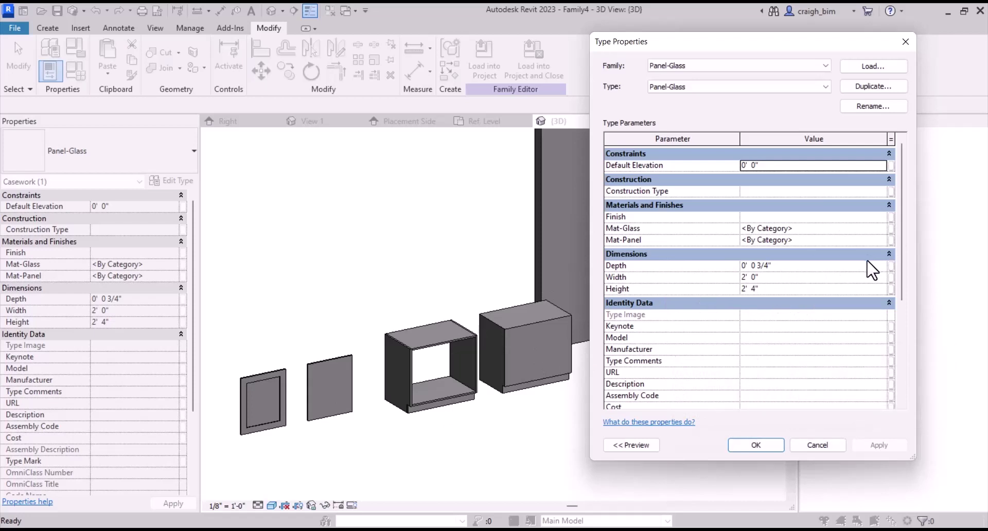
click(890, 266)
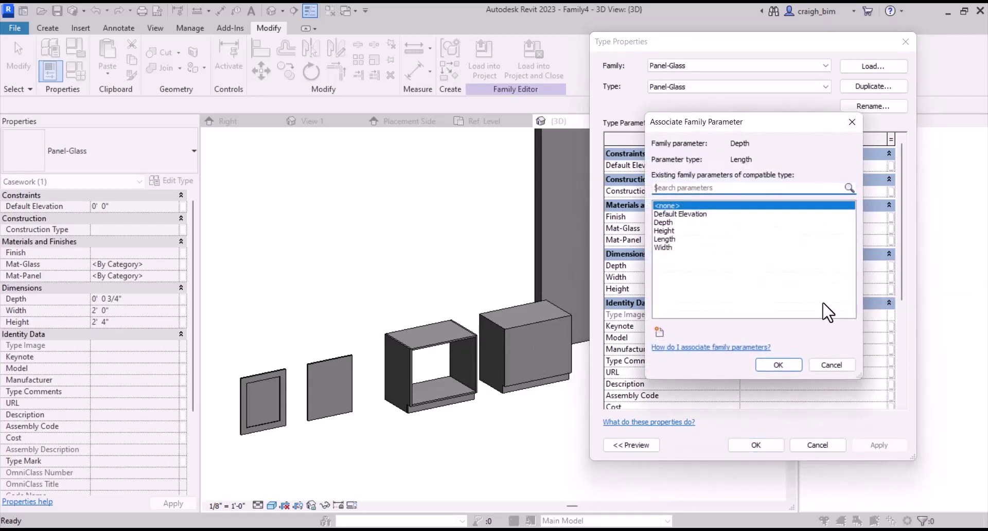
click(668, 239)
click(784, 364)
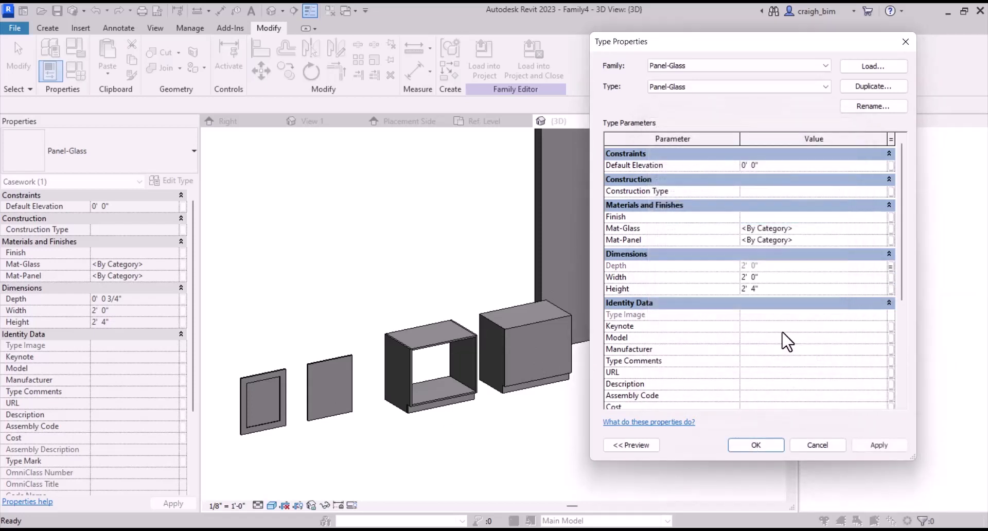
- Associate Panel-Glass's Width with the host family's Length parameter and its Height with the Height parameter
click(890, 277)
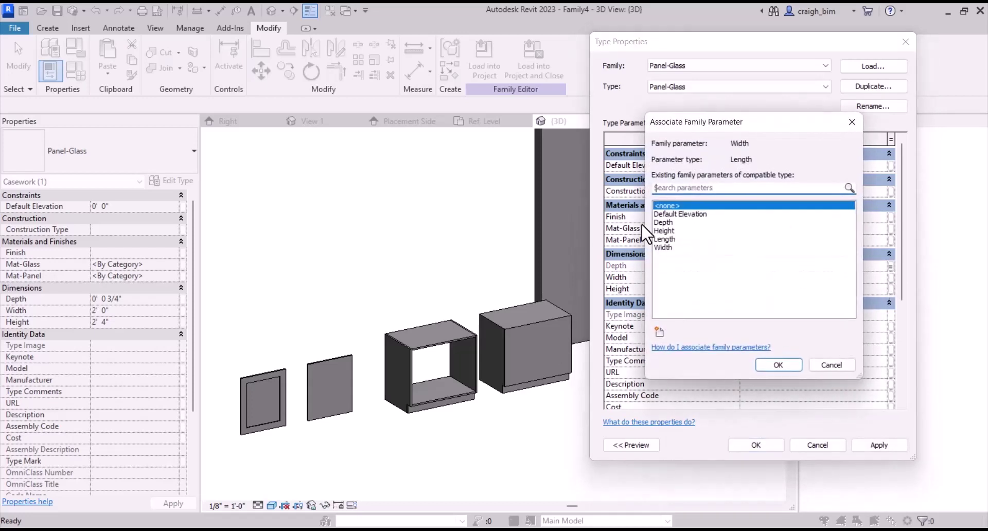
click(664, 239)
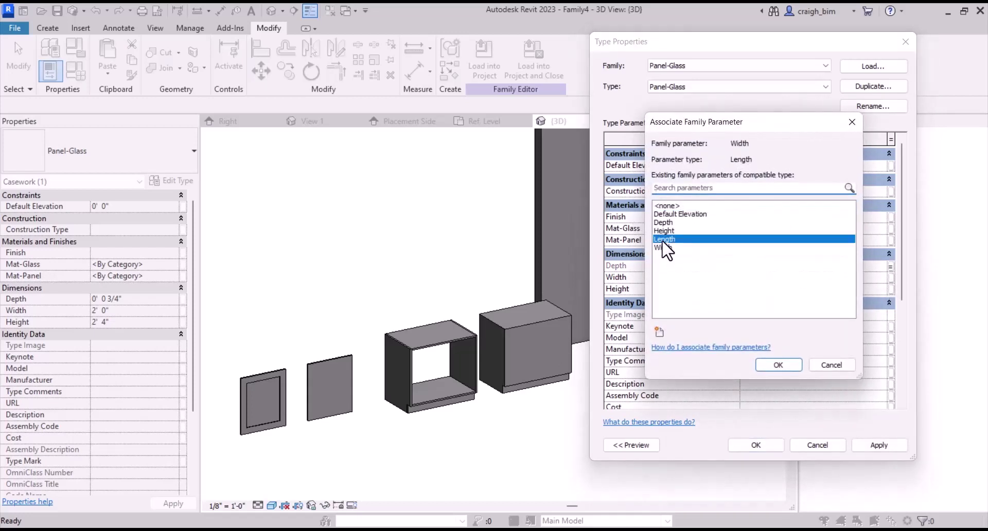
click(777, 365)
click(890, 289)
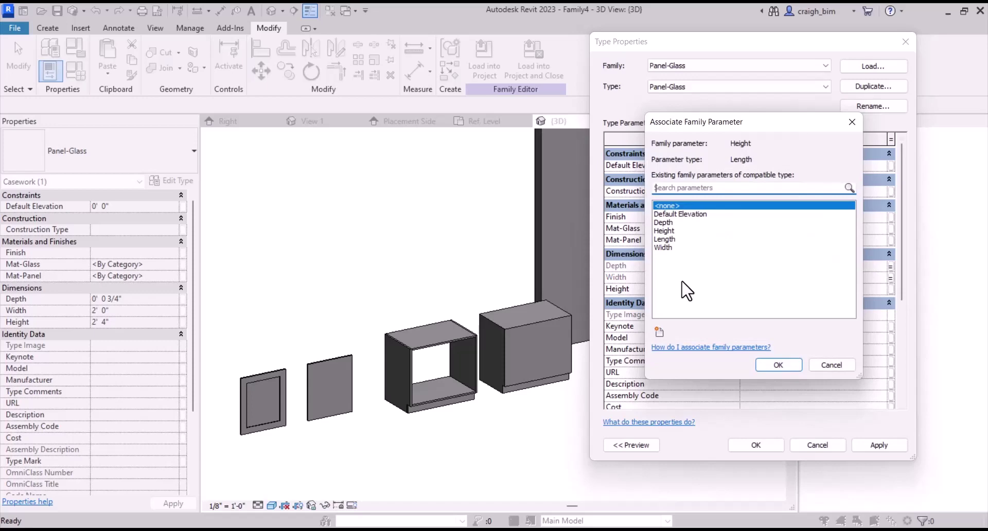
click(664, 231)
click(778, 364)
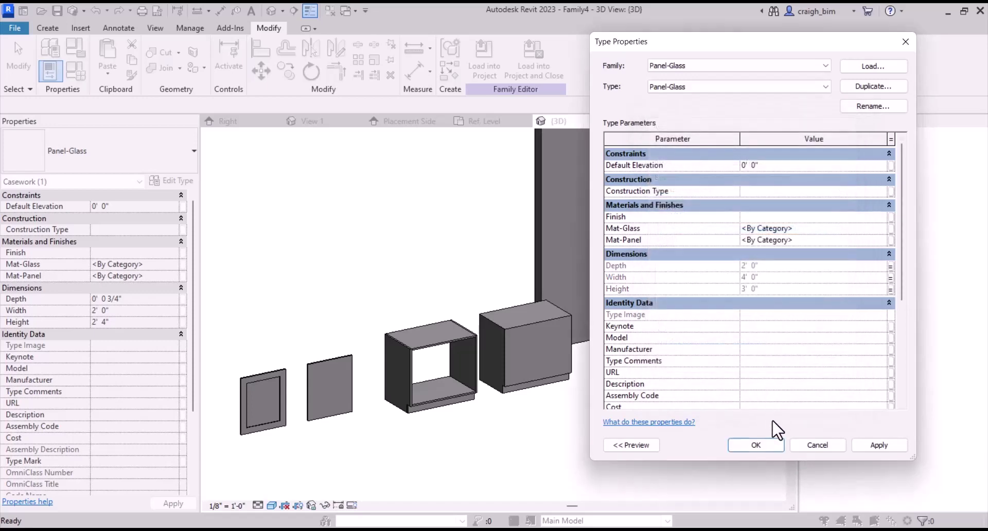
- Associate Panel-Glass's Mat-Glass with a new material type parameter named Mat-Glass, grouped under Materials and Finishes
click(891, 228)
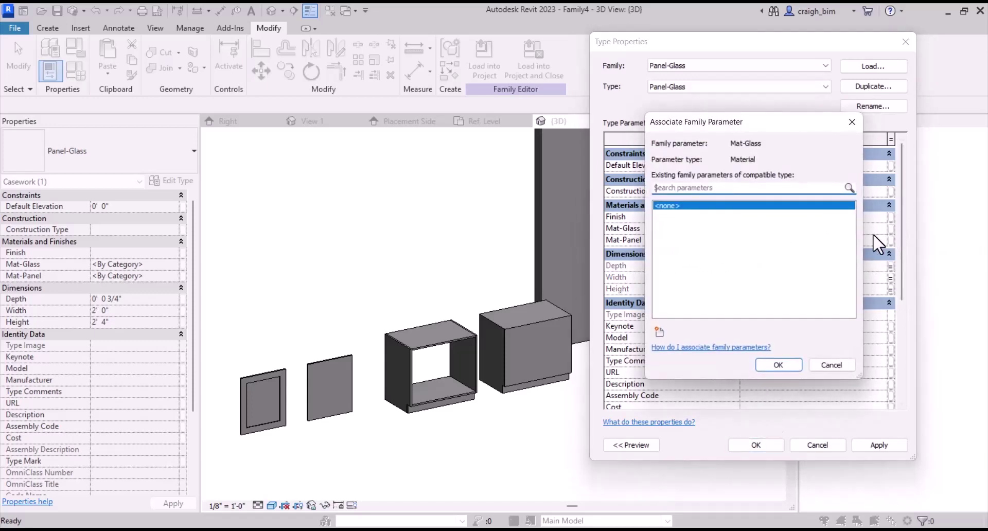
click(659, 332)
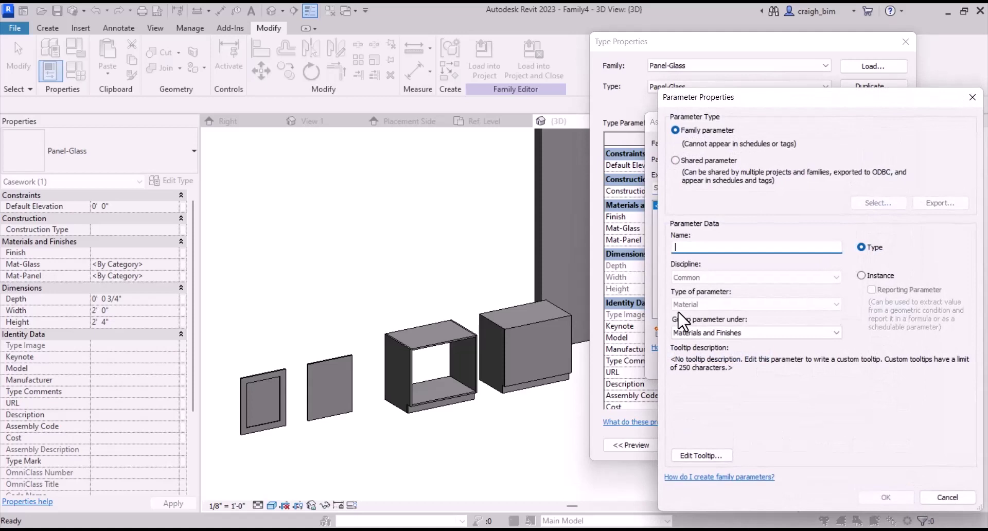
text(Mat-Glass)
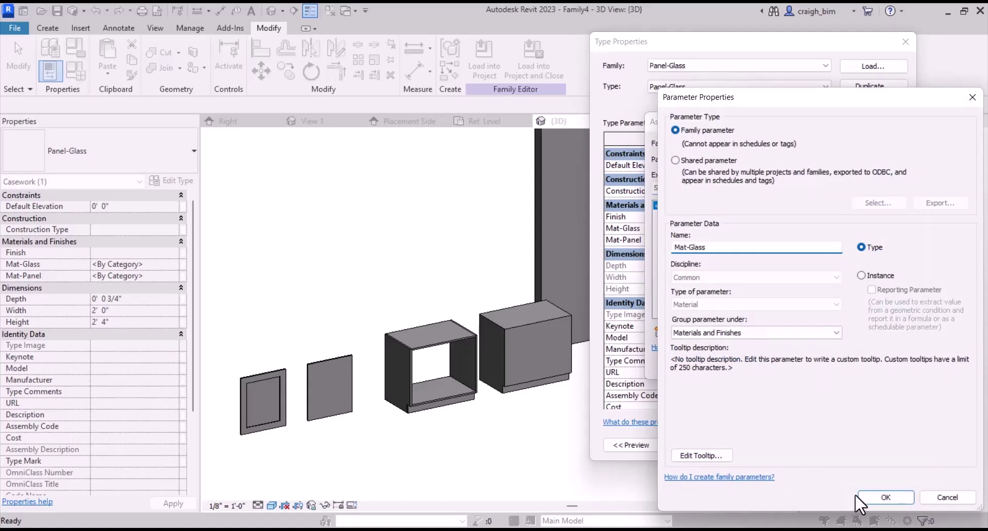
click(881, 497)
click(790, 366)
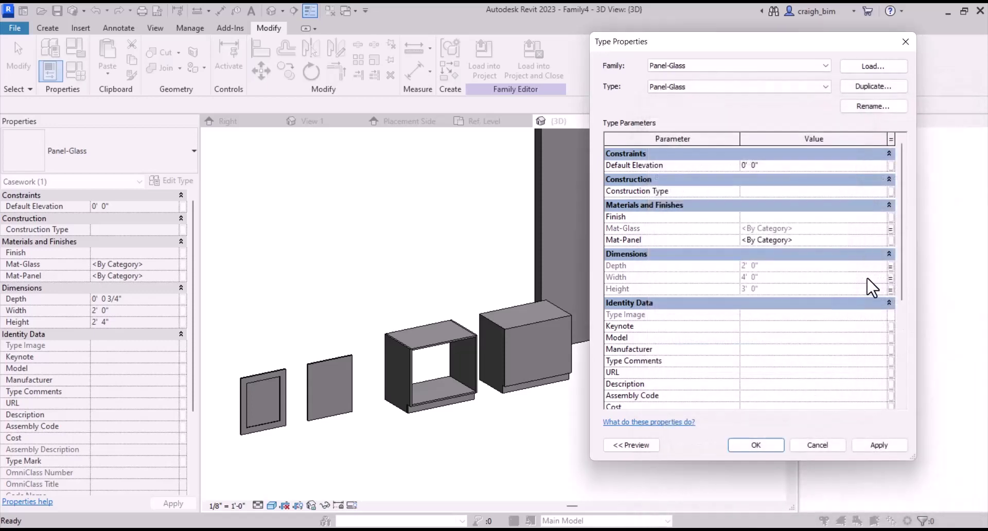
- Associate Panel-Glass's Mat-Panel with a new material type parameter named Mat-Panel and apply the type changes
click(890, 239)
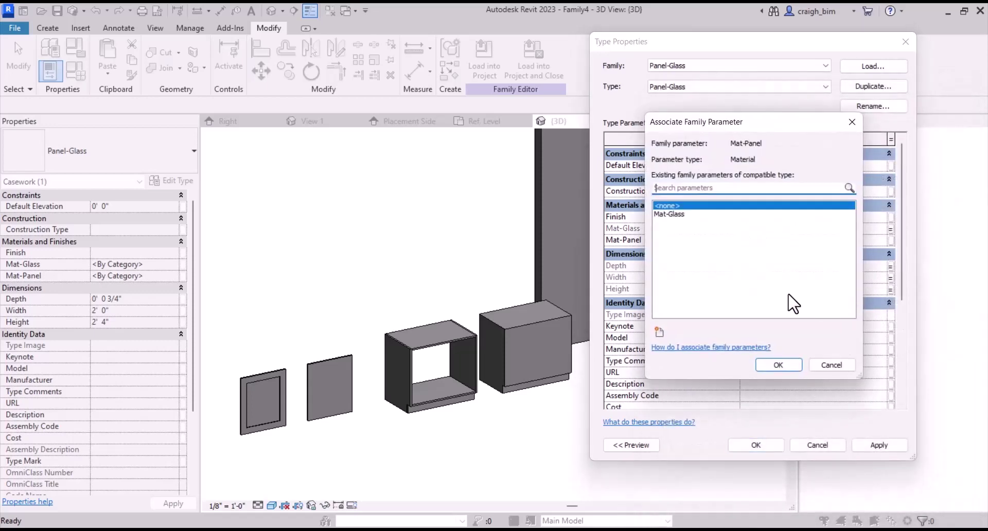
click(659, 332)
text(M)
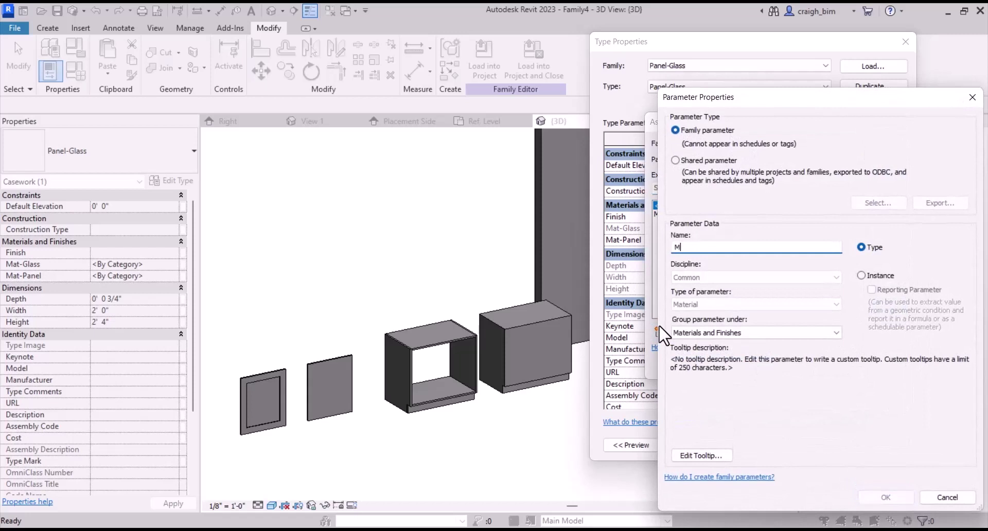
text(a)
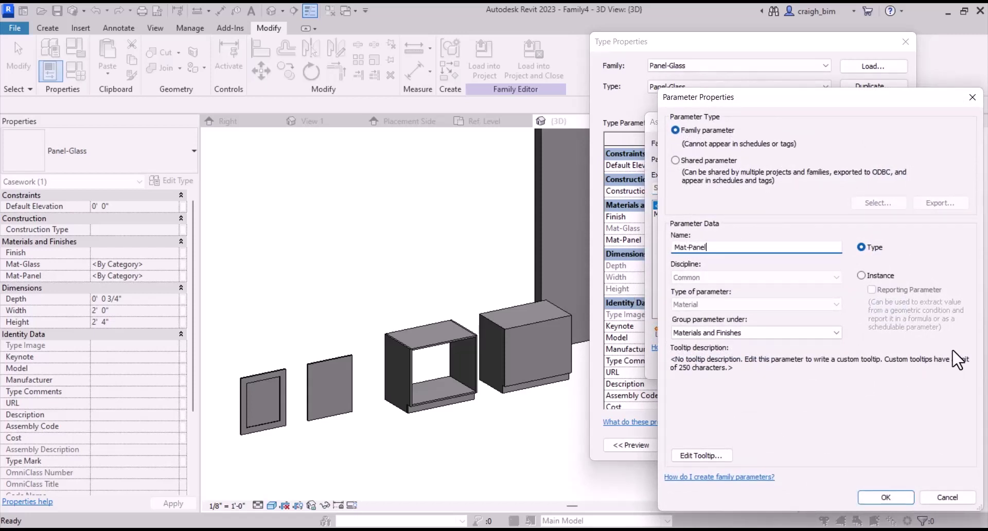
text(t-Panel)
click(874, 497)
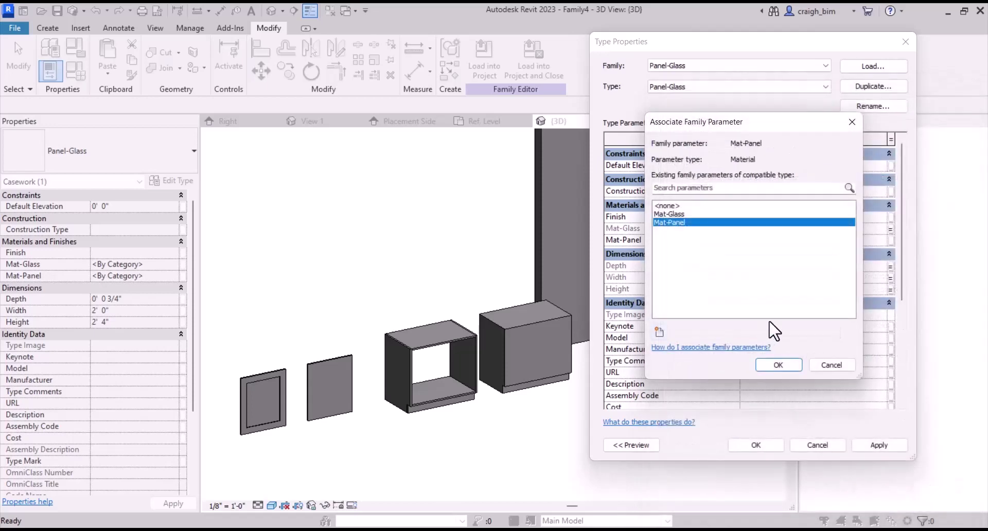
click(778, 365)
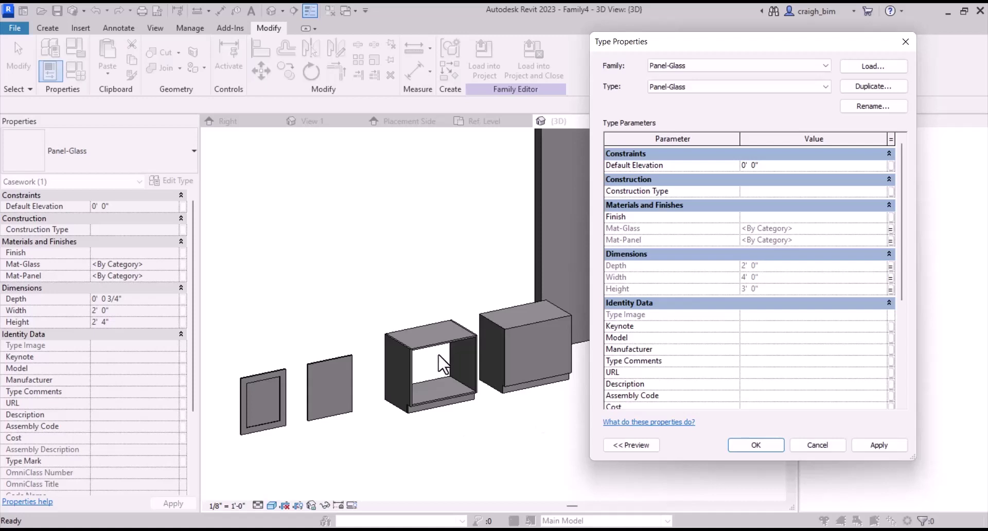
click(749, 445)
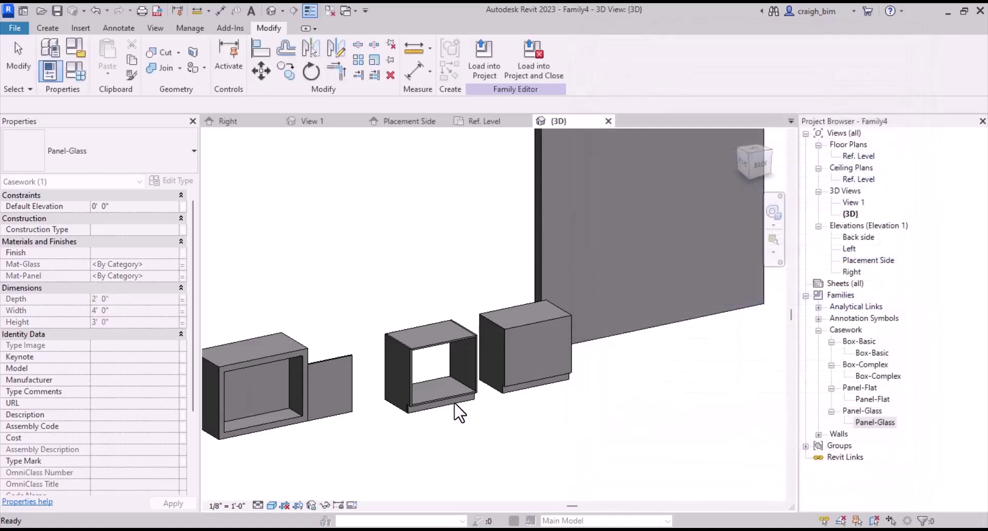
- Check the resized glass panel in the 3D view and undo the Panel-Glass type changes
click(293, 431)
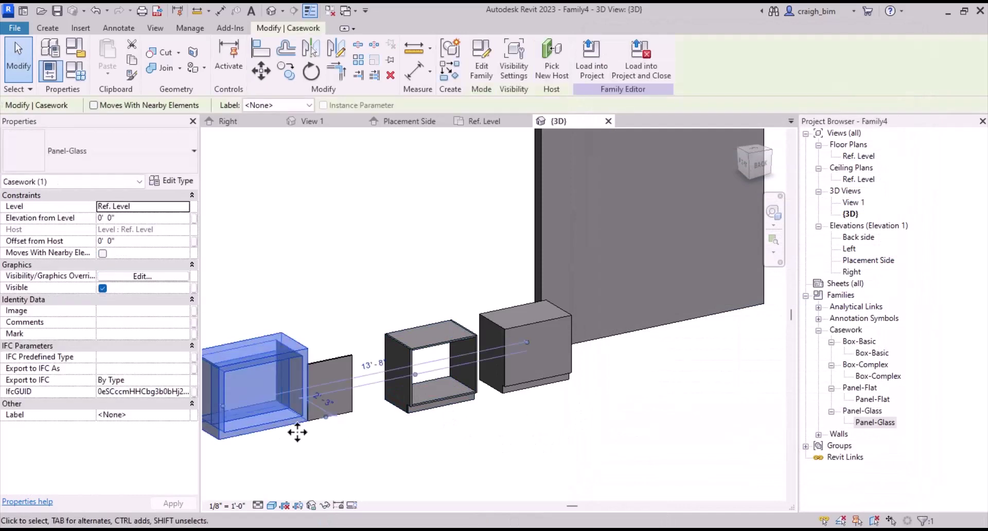
click(573, 447)
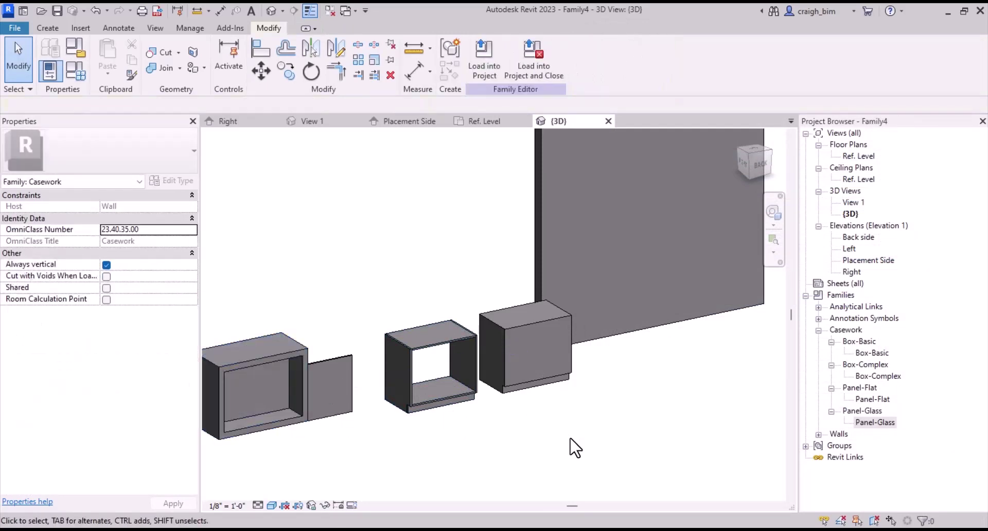
key(ctrl+z)
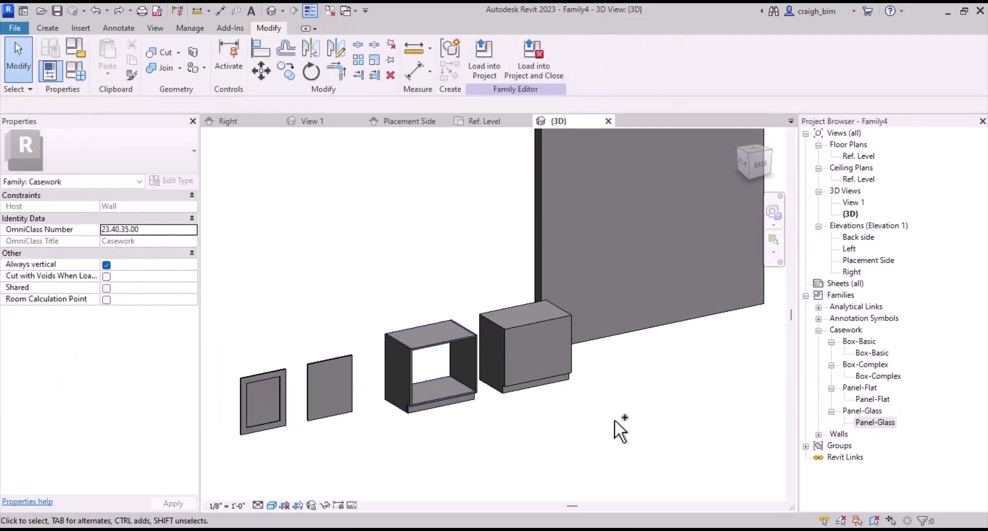
- Open the Panel-Glass type properties and associate its Depth with a new type parameter named Panel Thickness, grouped under Dimensions
double_click(879, 427)
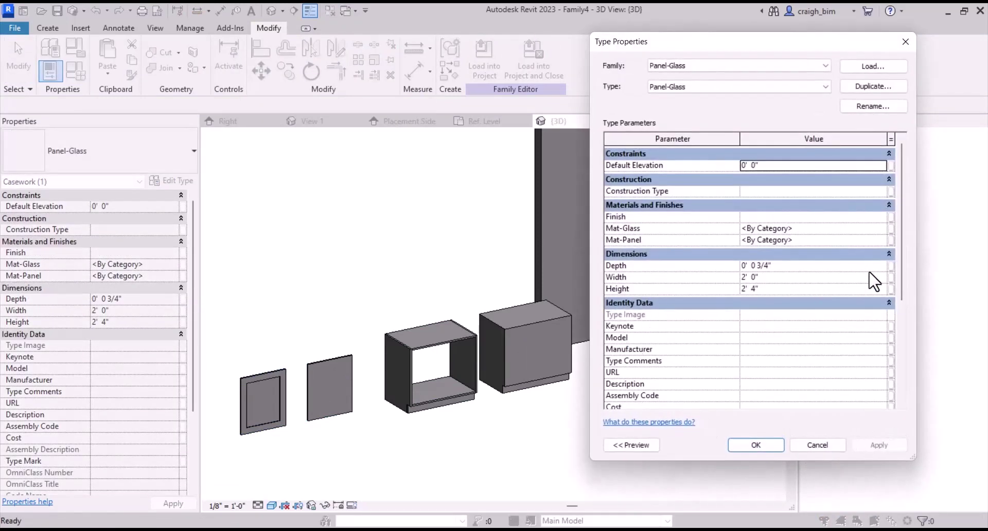
click(891, 266)
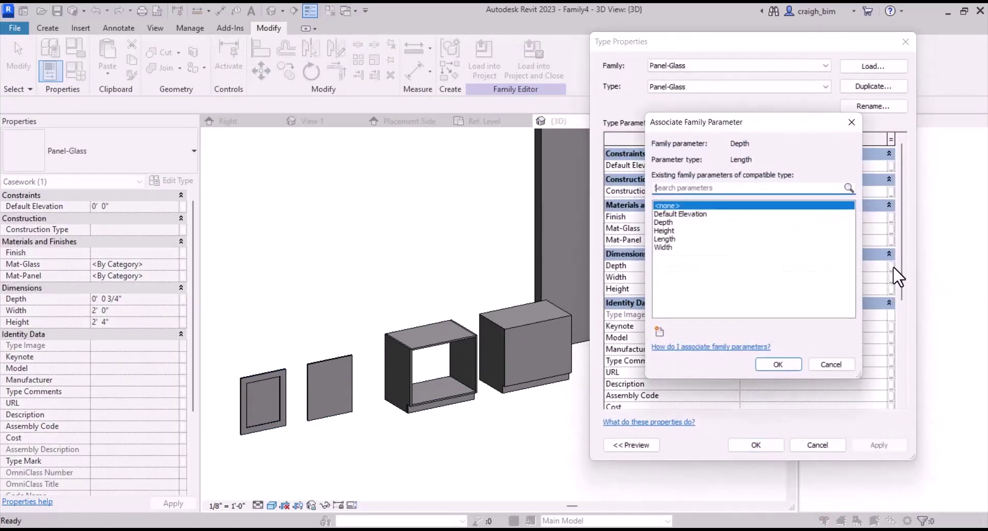
click(659, 331)
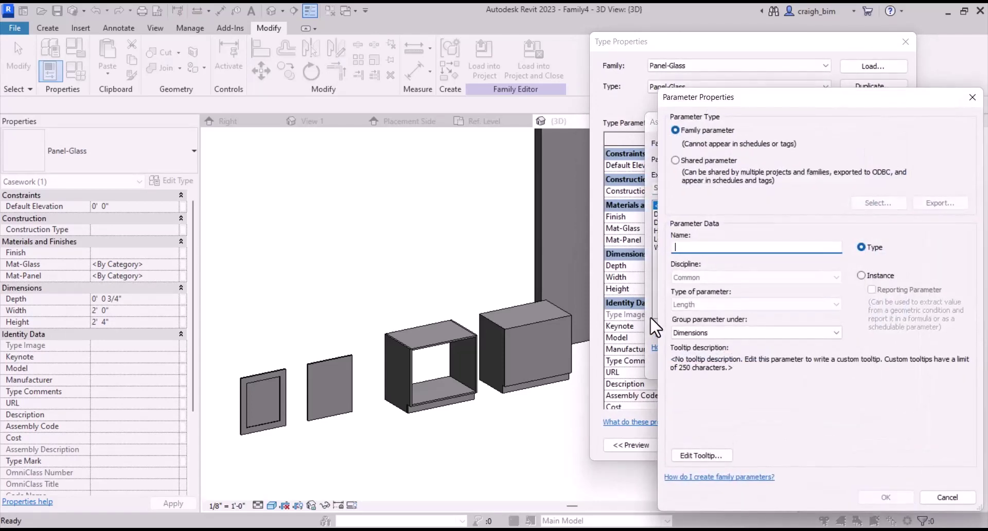
text(Panel Thickness)
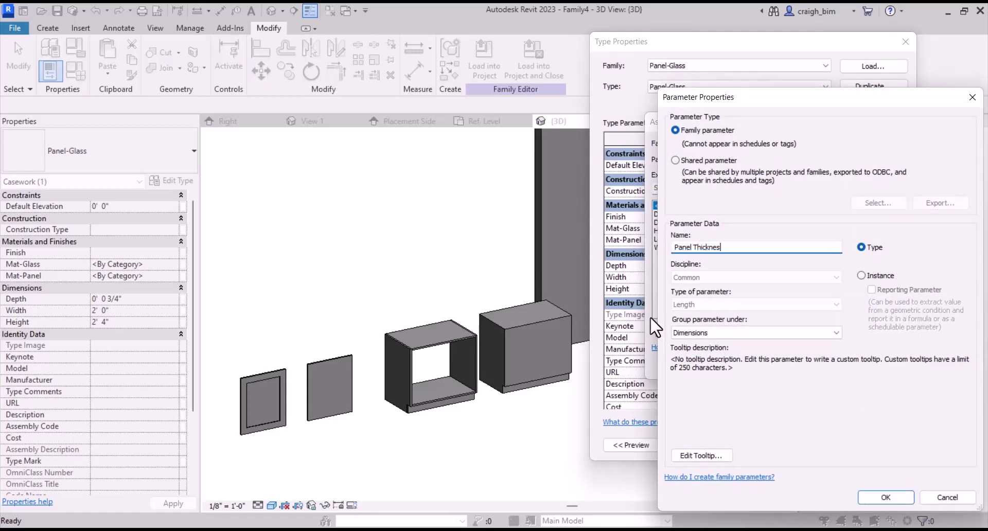
click(874, 497)
click(777, 365)
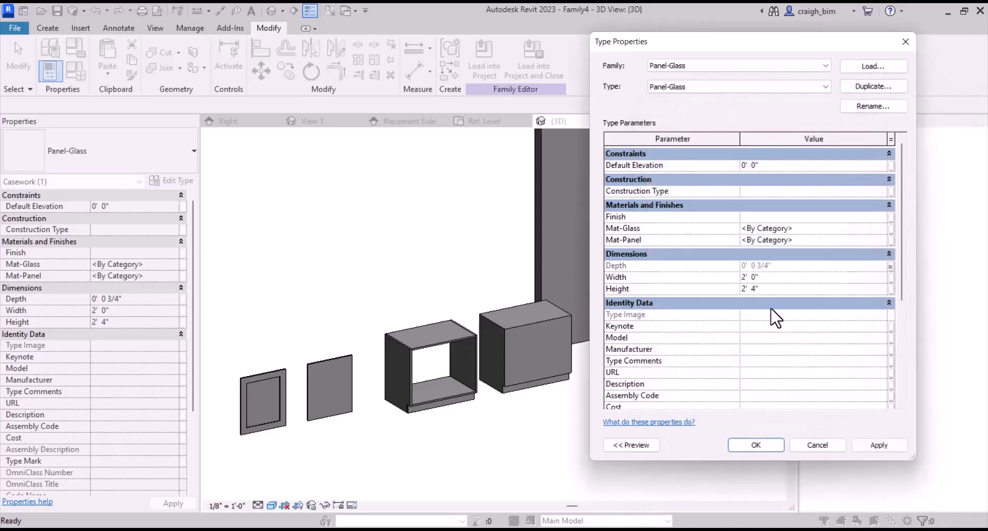
- Associate Panel-Glass's Width with the host Length parameter and its Height with a new type parameter named Panel Height
click(889, 278)
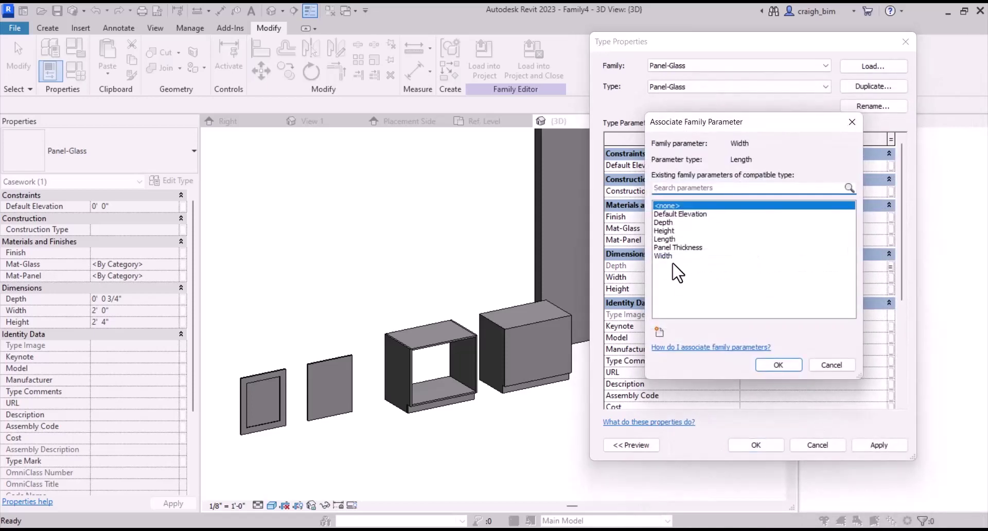
click(669, 239)
click(792, 364)
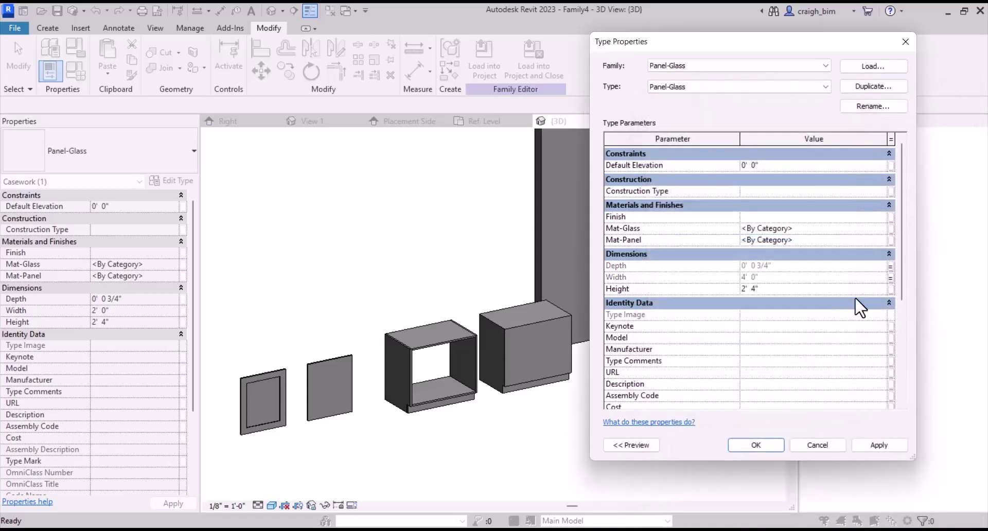
click(890, 289)
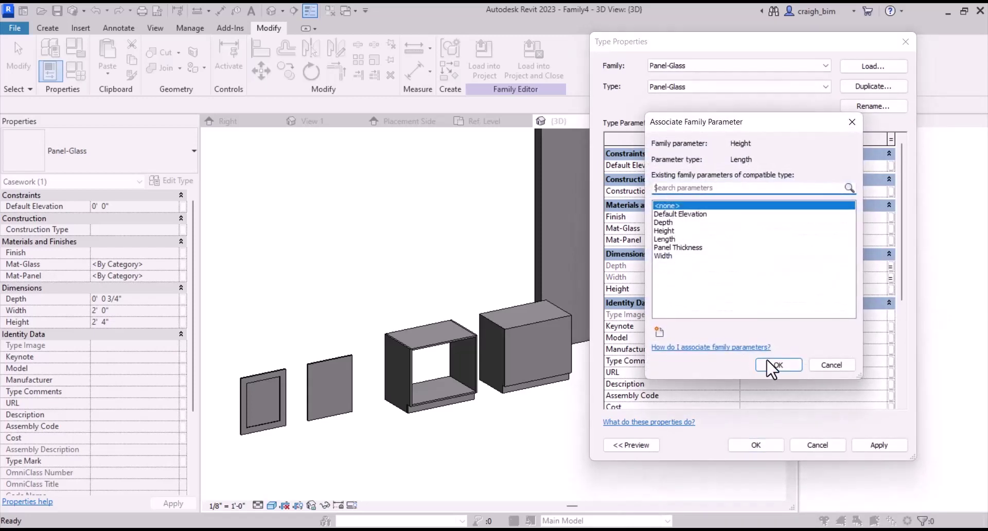
click(658, 332)
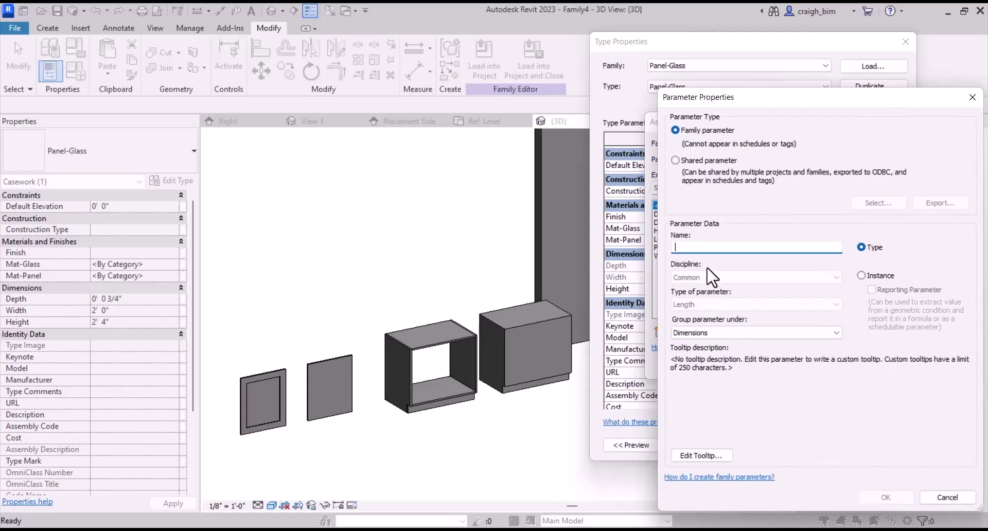
text(Panel Height)
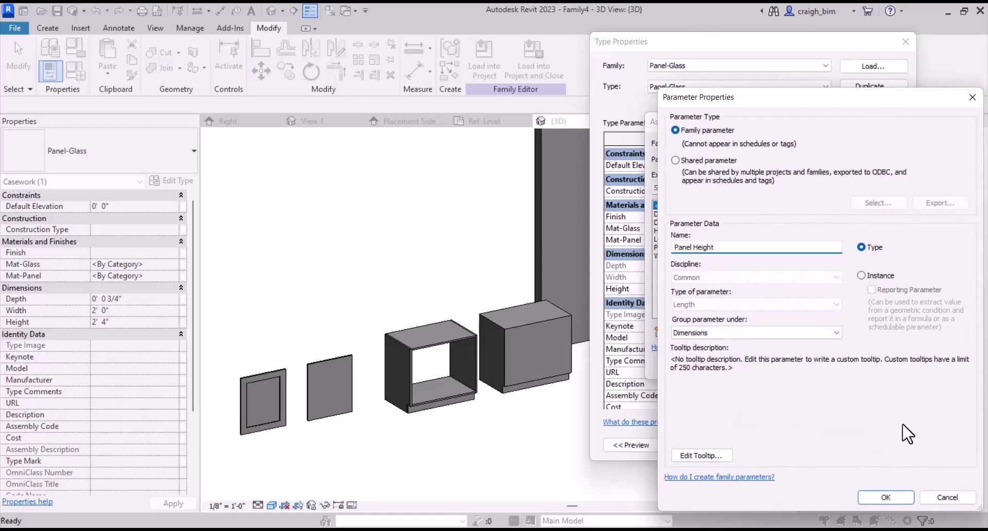
click(885, 497)
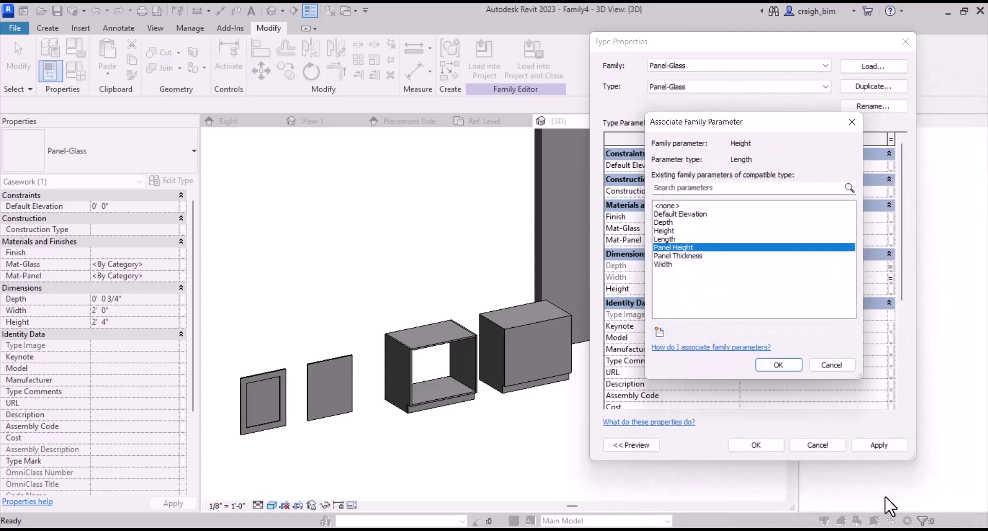
click(788, 367)
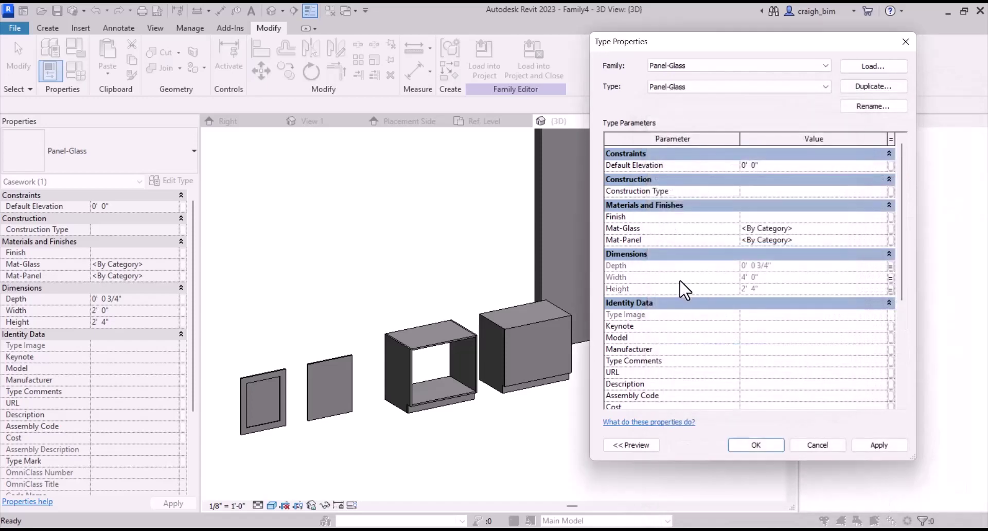
- Associate Panel-Glass's Mat-Glass with a new material type parameter named Mat-Glass under Materials and Finishes
click(890, 229)
click(659, 332)
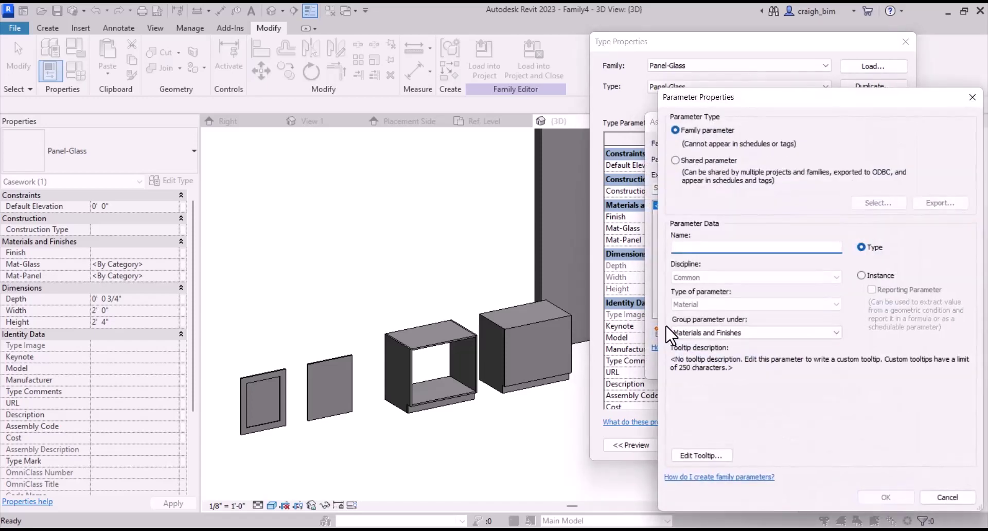
text(Mat-Glass)
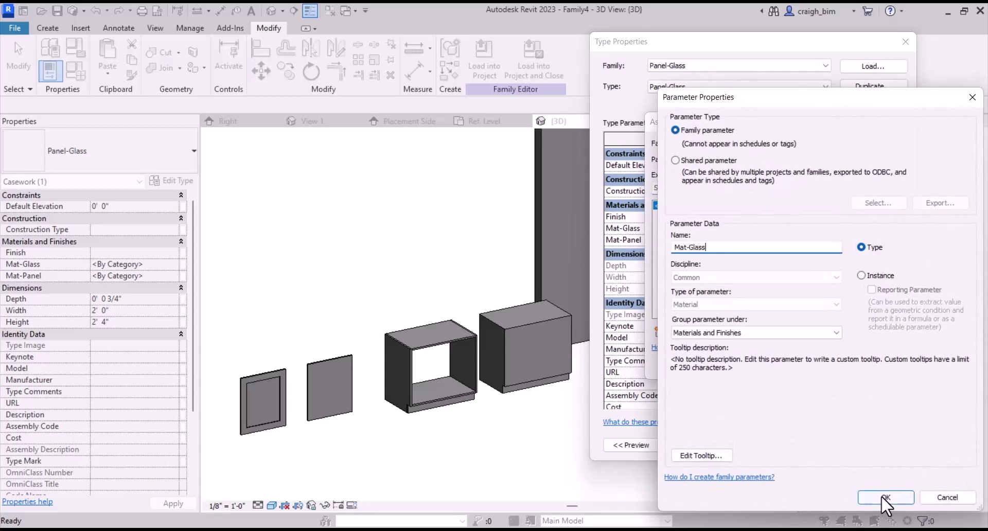
click(882, 497)
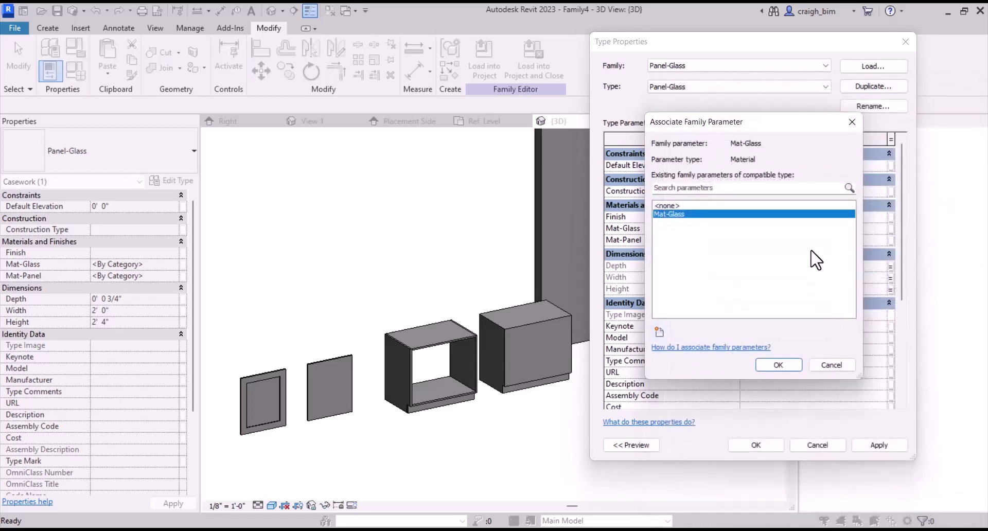
click(787, 366)
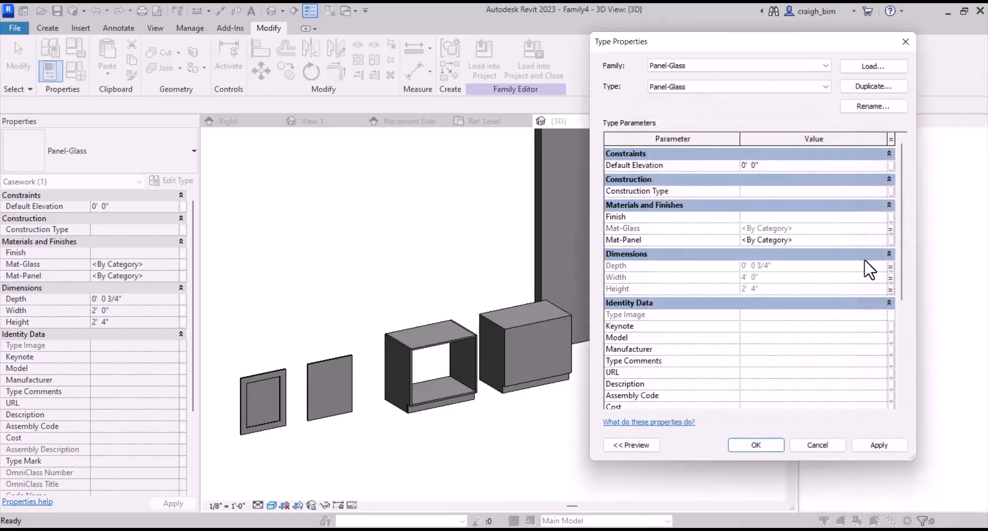
- Link Panel-Glass's Mat-Panel to a new material type parameter named Mat-Panel and accept the type properties
click(889, 240)
click(657, 332)
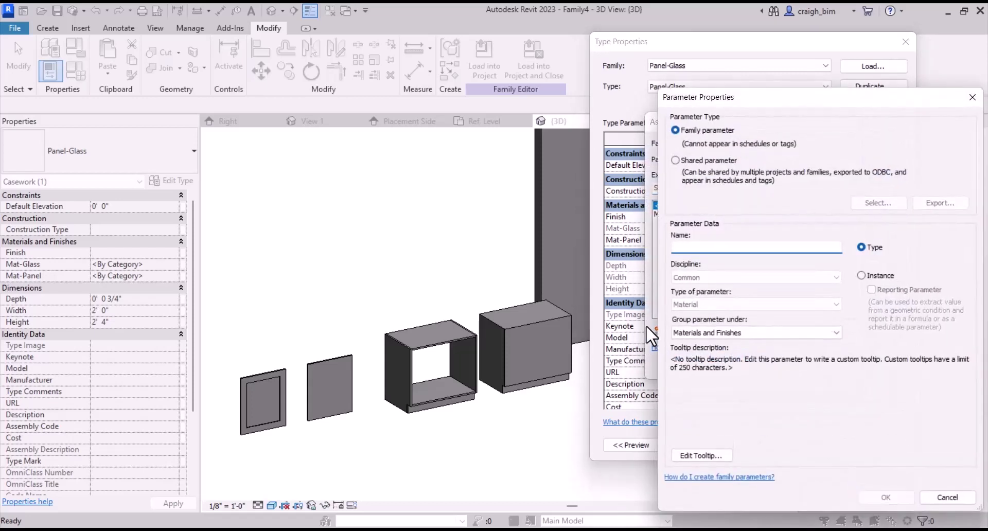
text(Mat-Panel)
click(887, 492)
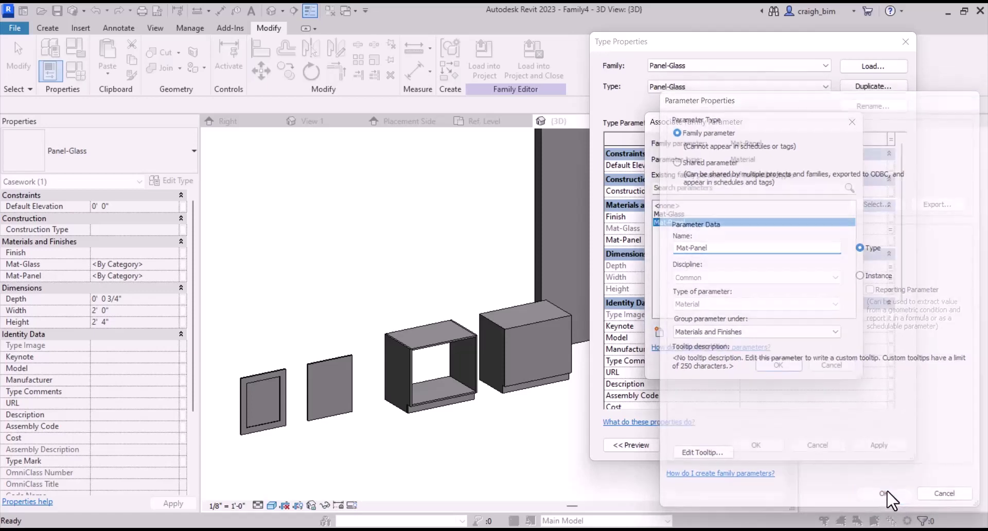
click(779, 365)
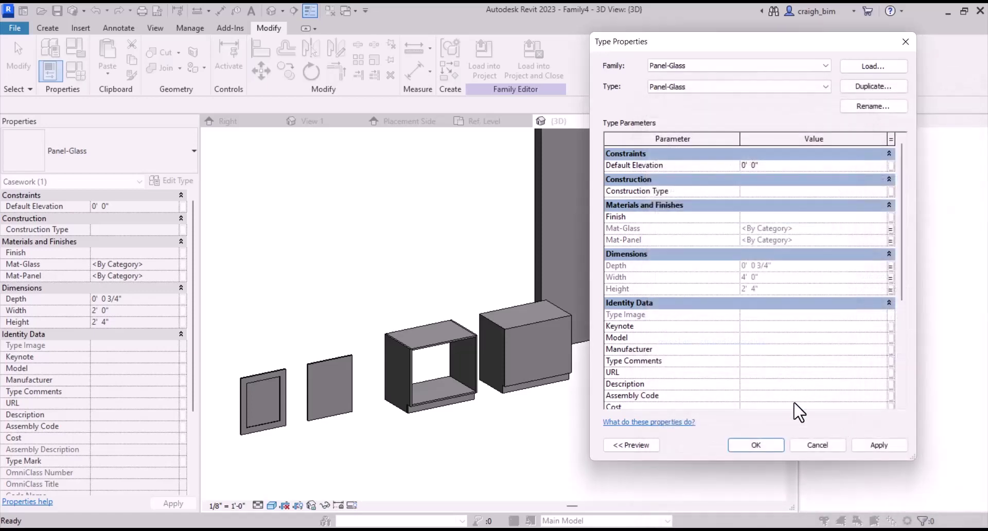
click(775, 446)
- Open the type properties of Panel-Flat and associate its Mat-Panel with the host family's Mat-Panel parameter
click(326, 463)
click(330, 421)
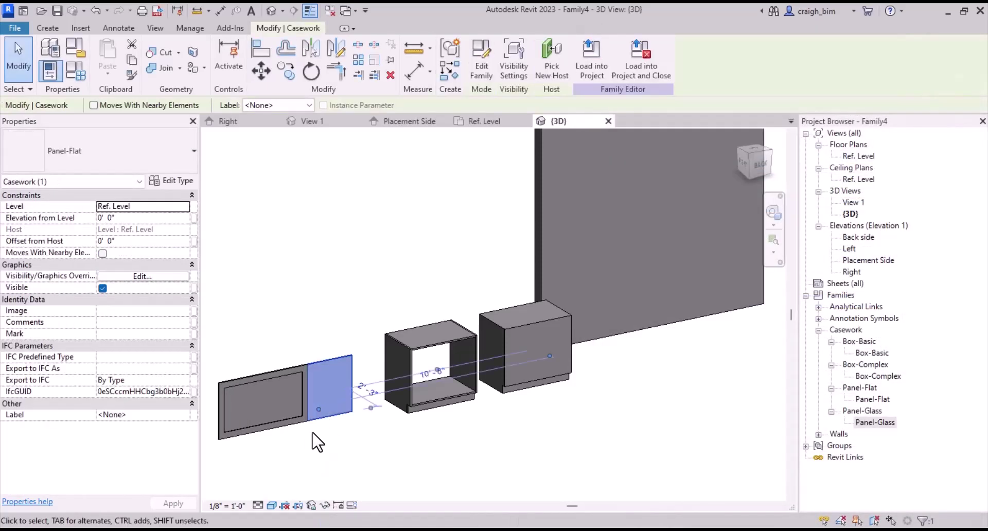
double_click(871, 399)
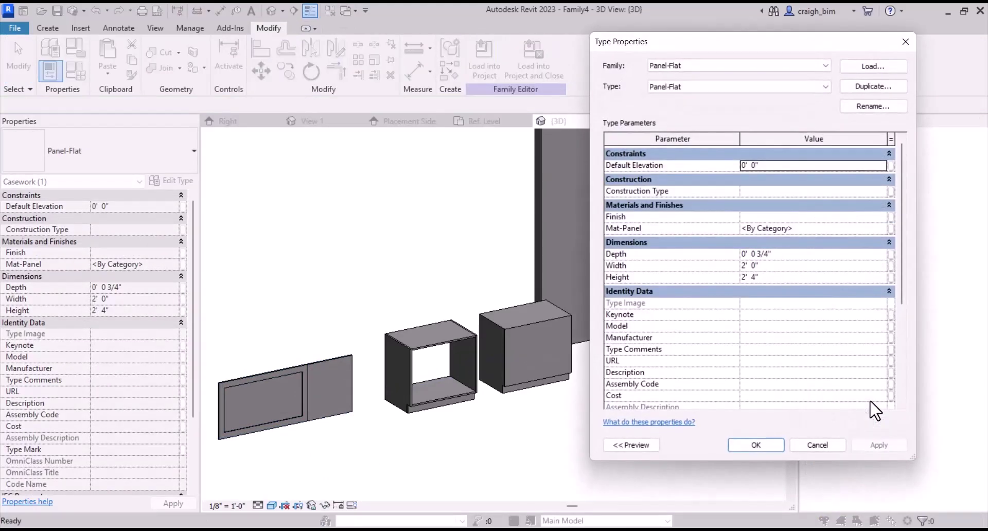
click(891, 229)
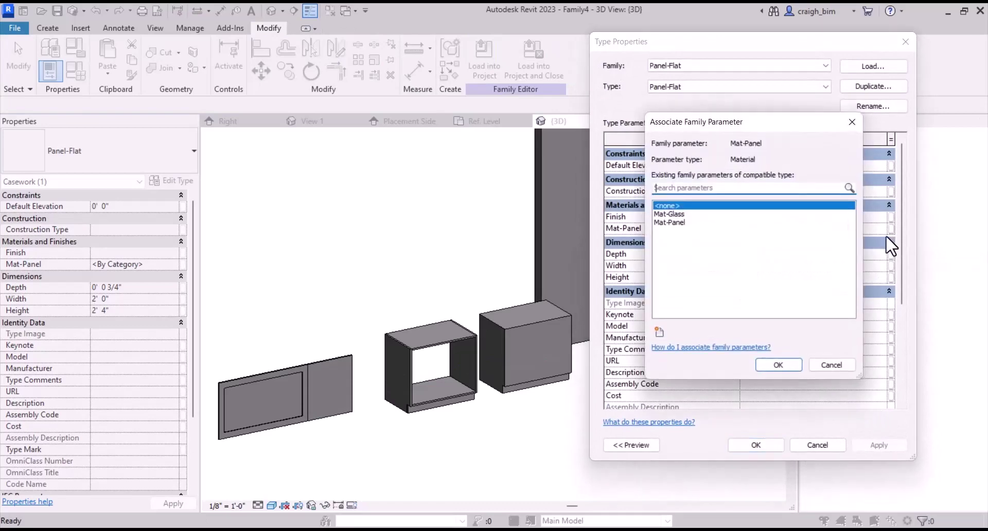
click(669, 222)
click(772, 364)
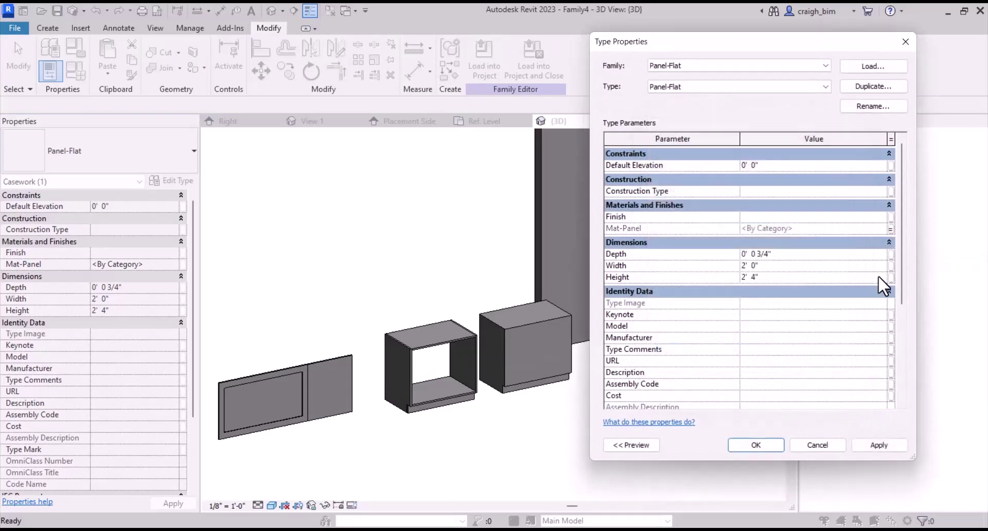
- Associate Panel-Flat's Depth with the Panel Thickness parameter and its Width with the Length parameter
click(890, 254)
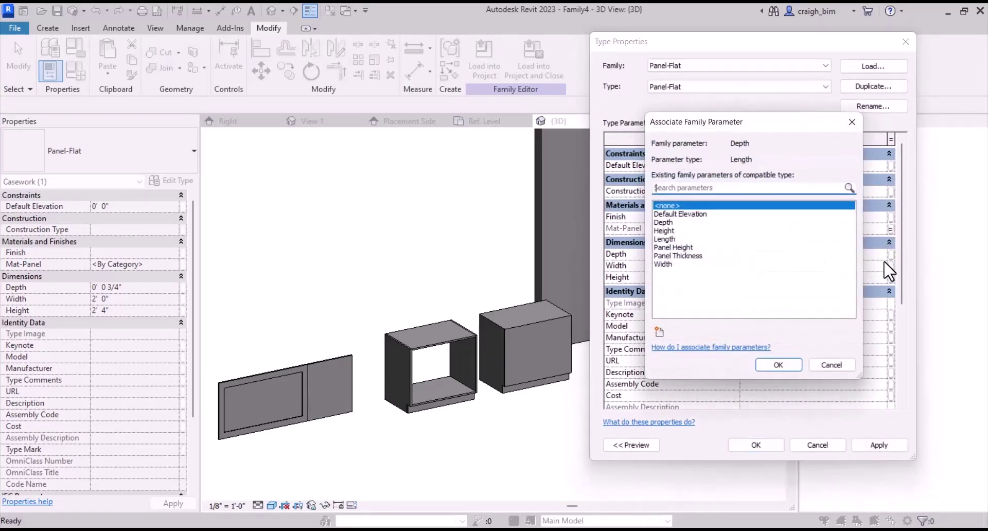
click(686, 256)
click(777, 365)
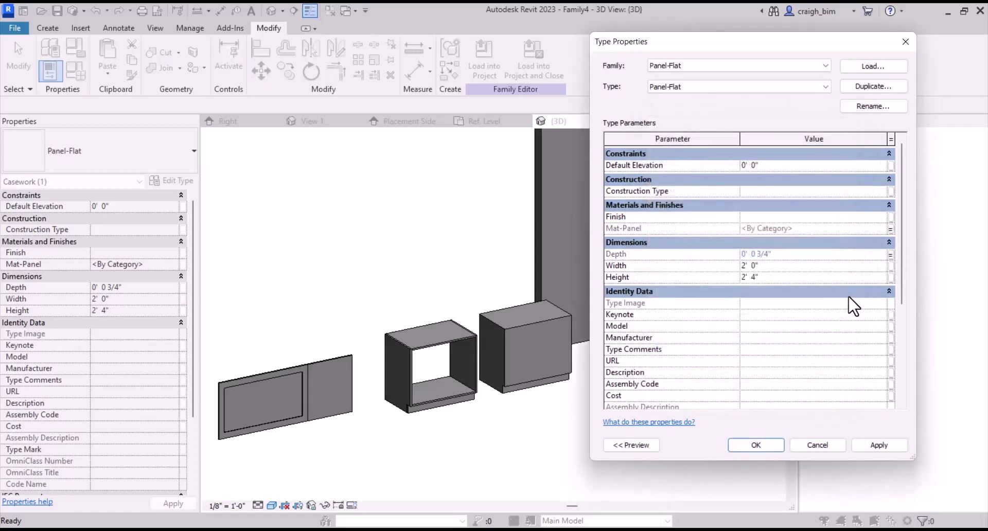
click(891, 266)
click(689, 239)
click(795, 356)
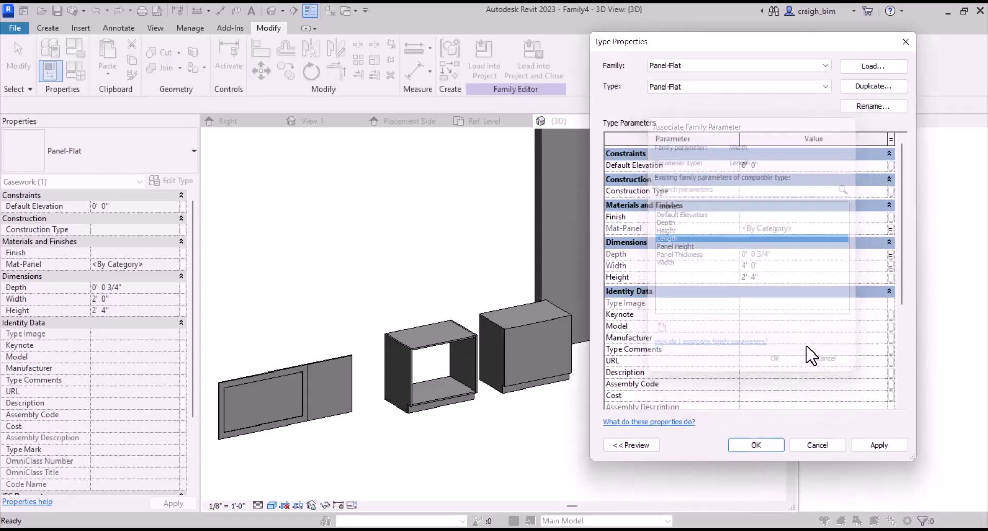
- Associate Panel-Flat's Height with the Panel Height parameter and accept the type properties
click(891, 277)
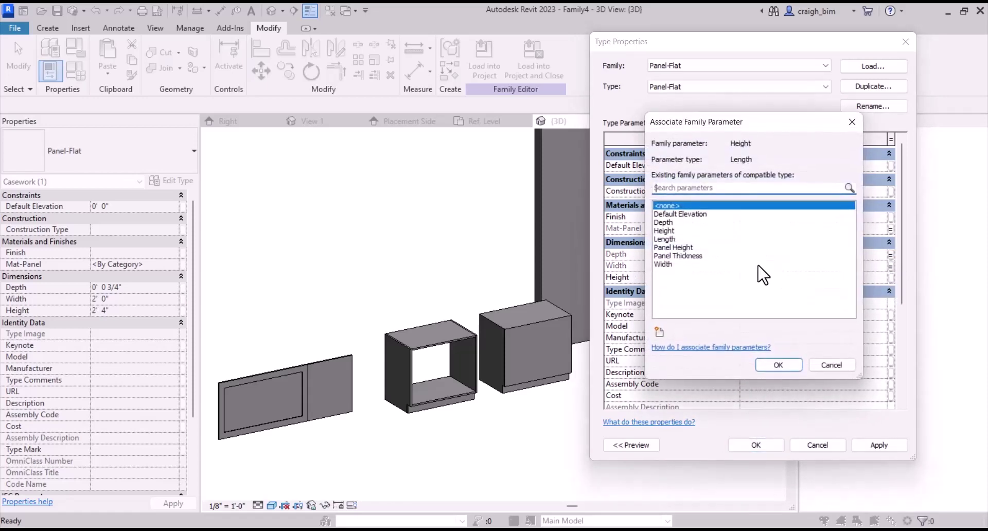
click(675, 247)
click(778, 364)
click(755, 445)
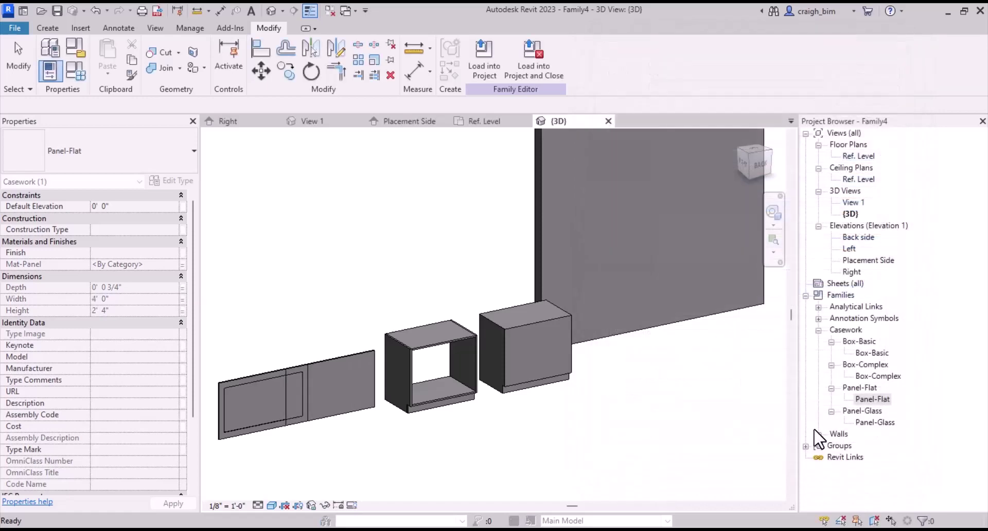
- Open the type properties of Box-Complex and associate its Mat-Box with the host family's Mat-Panel parameter
click(859, 375)
double_click(859, 375)
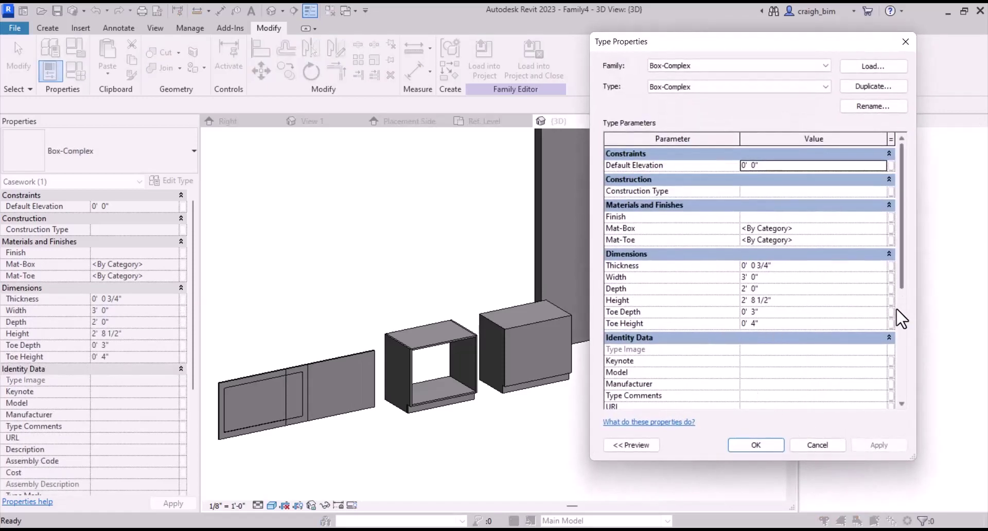
click(891, 229)
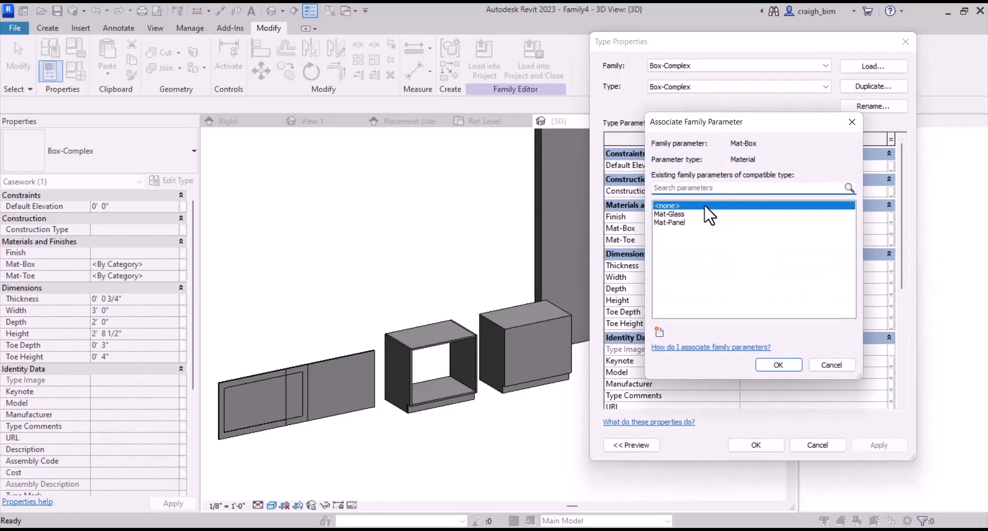
click(673, 222)
click(778, 365)
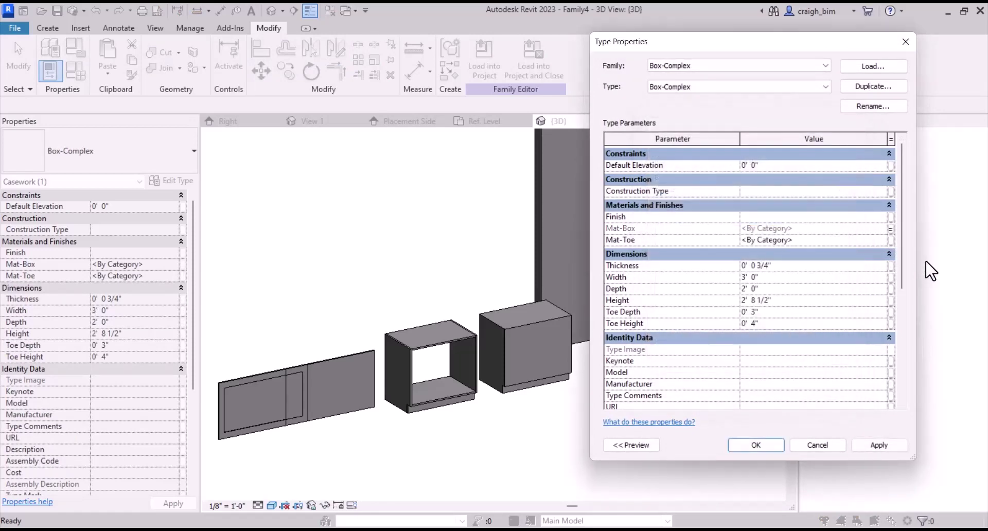
- Associate Box-Complex's Mat-Toe with a new material type parameter named Mat-Toe under Materials and Finishes
click(890, 240)
click(659, 332)
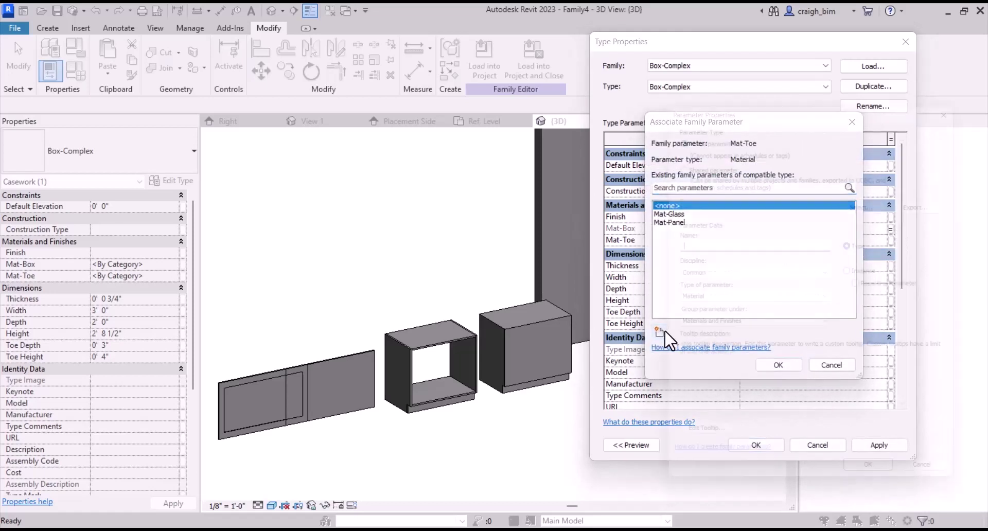
text(Mat-)
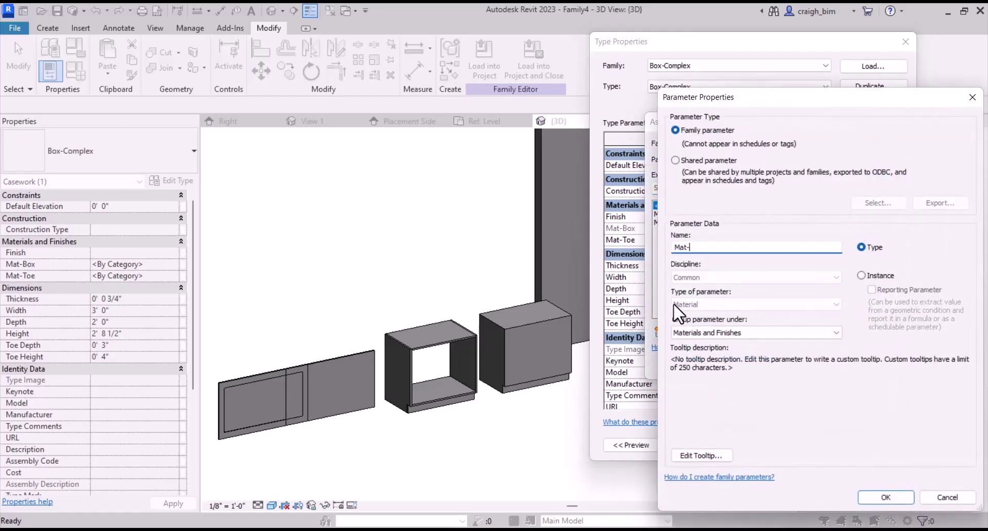
text(Toe)
click(862, 496)
click(777, 364)
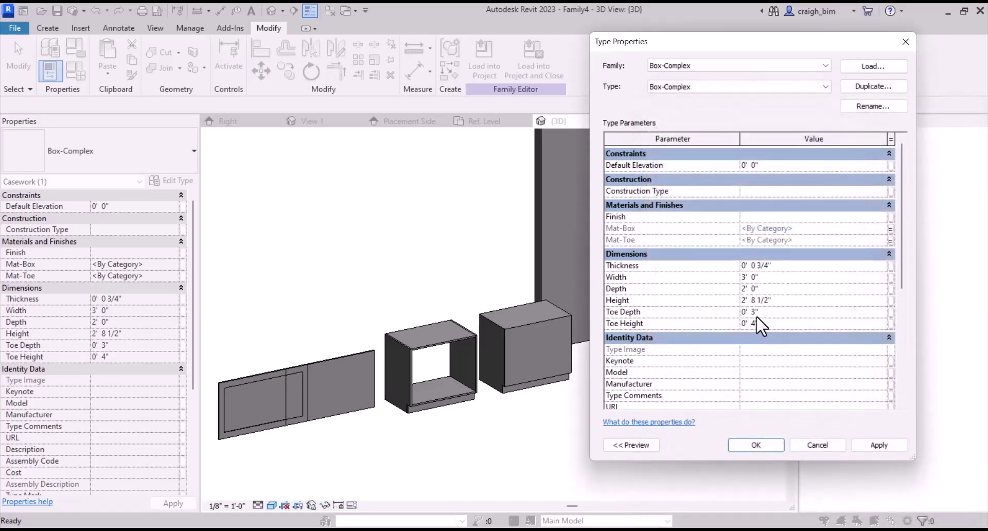
- Associate Box-Complex's Thickness with the Panel Thickness parameter and its Width with the Length parameter
click(891, 266)
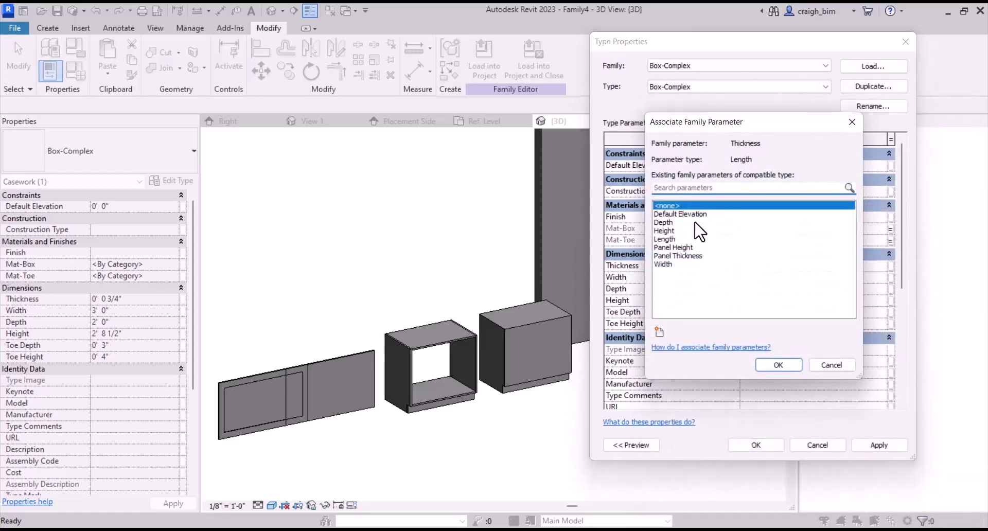
click(676, 256)
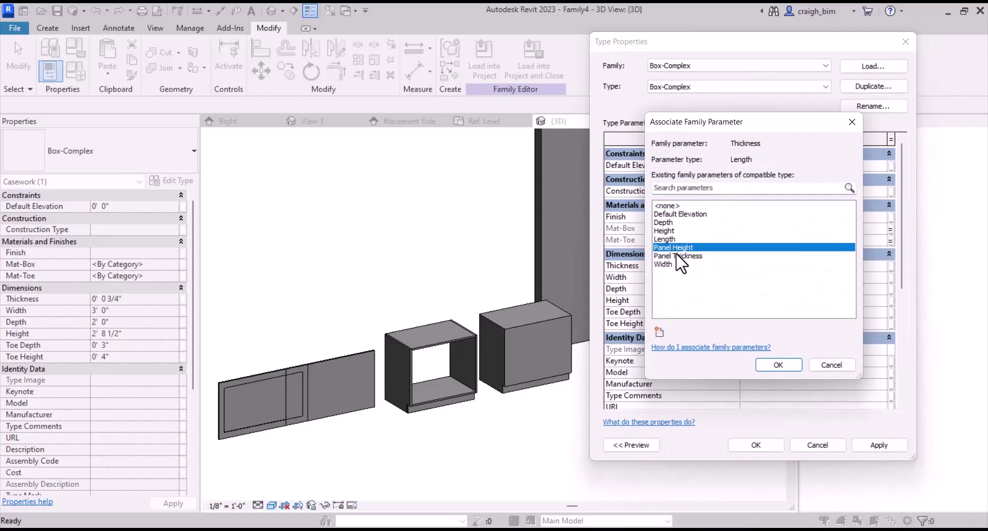
click(767, 365)
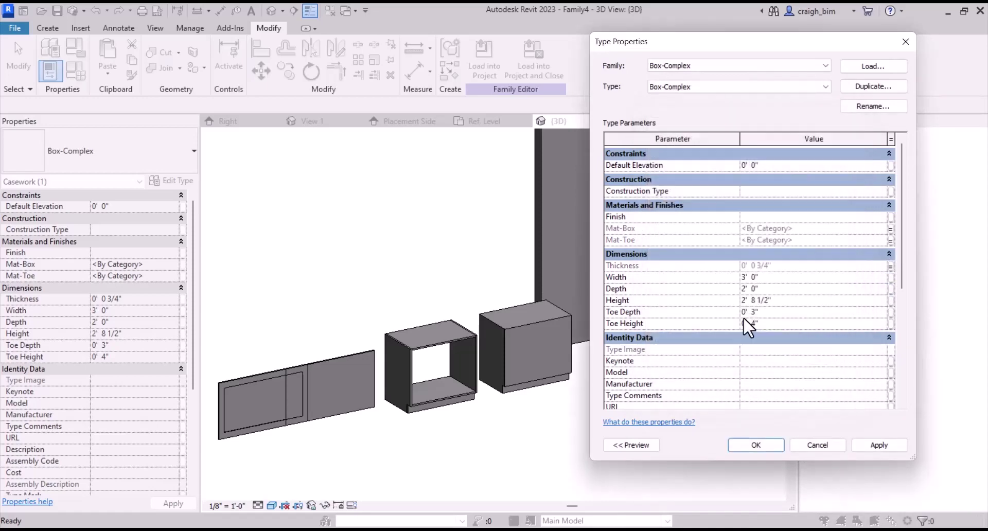
click(890, 279)
click(695, 239)
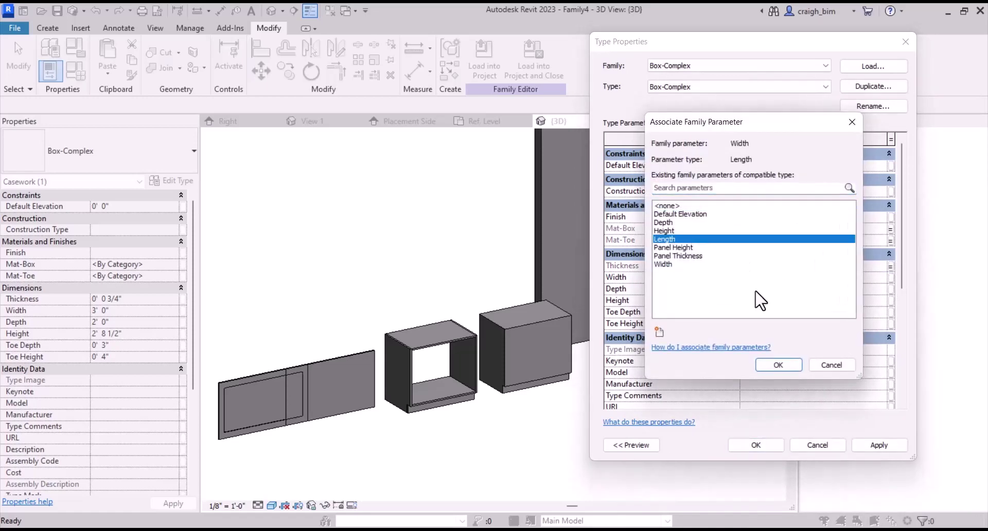
click(778, 364)
- Associate Box-Complex's Depth and Height with the host family's Depth and Height parameters
click(890, 290)
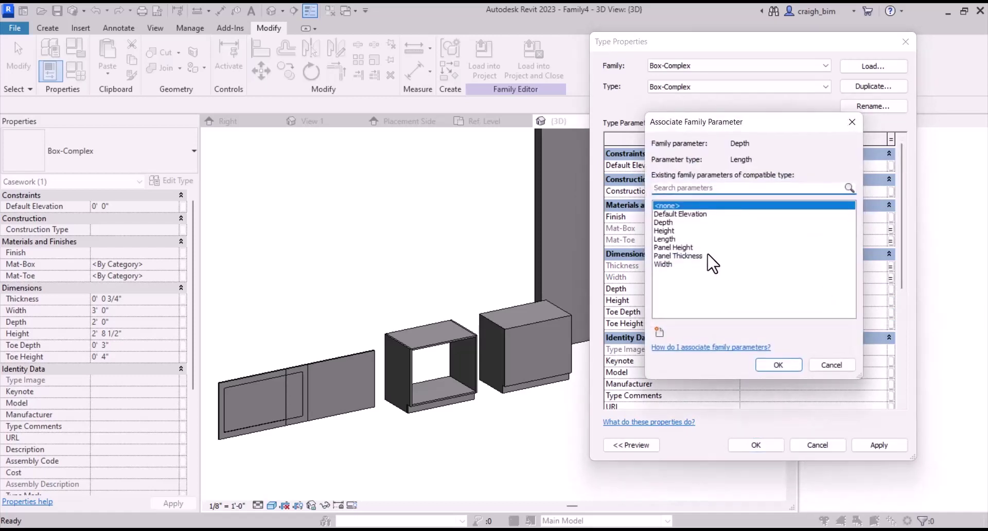
click(680, 223)
click(778, 364)
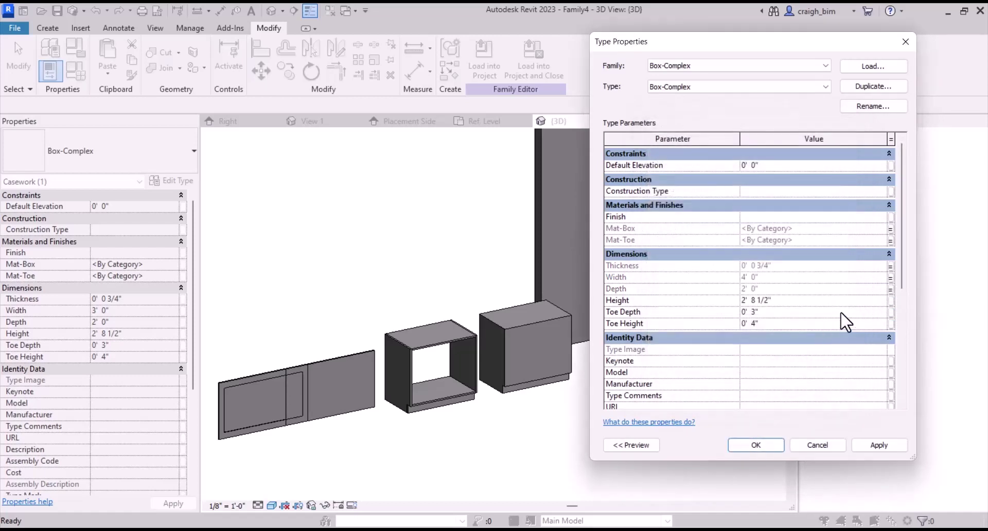
click(890, 301)
click(681, 232)
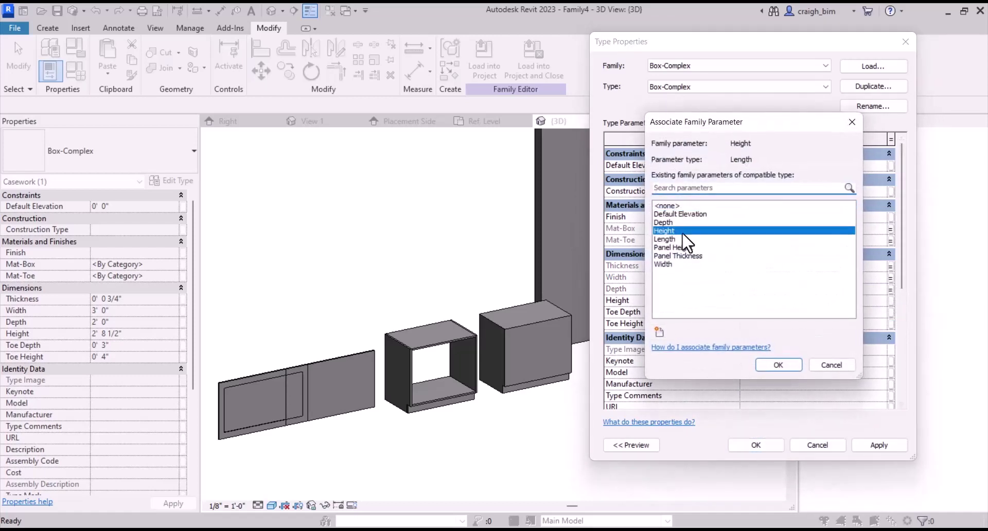
click(777, 364)
- Associate Box-Complex's Toe Depth with a new length type parameter named Toe Depth under Dimensions
click(890, 313)
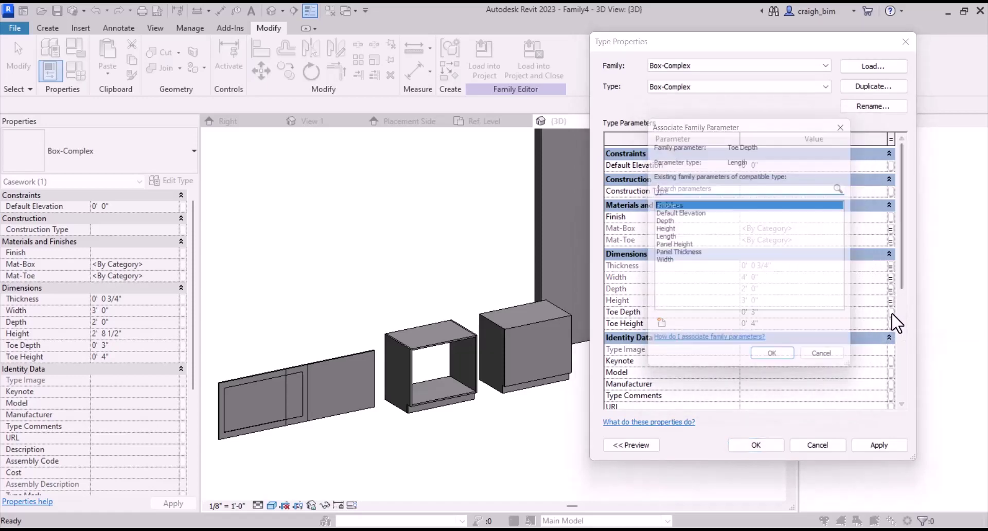
click(659, 334)
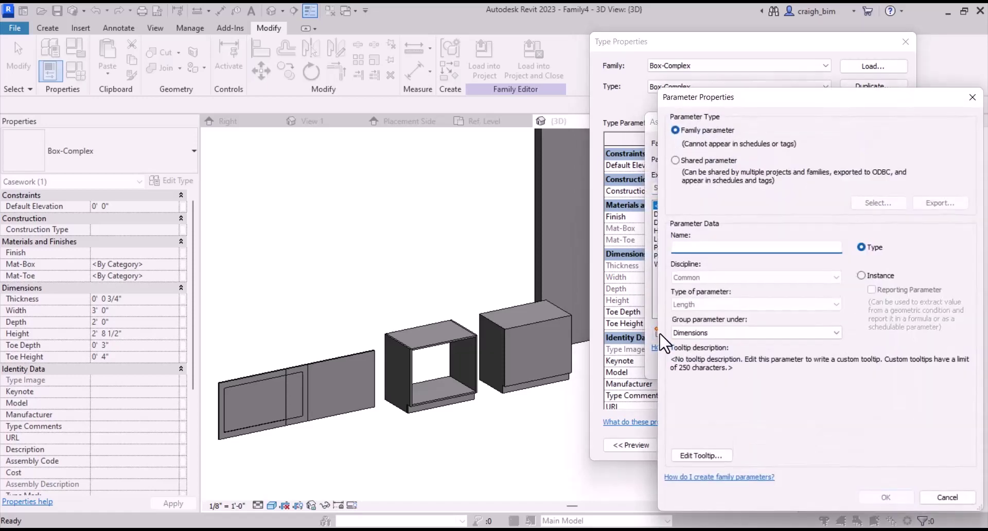
text(Toe Depth)
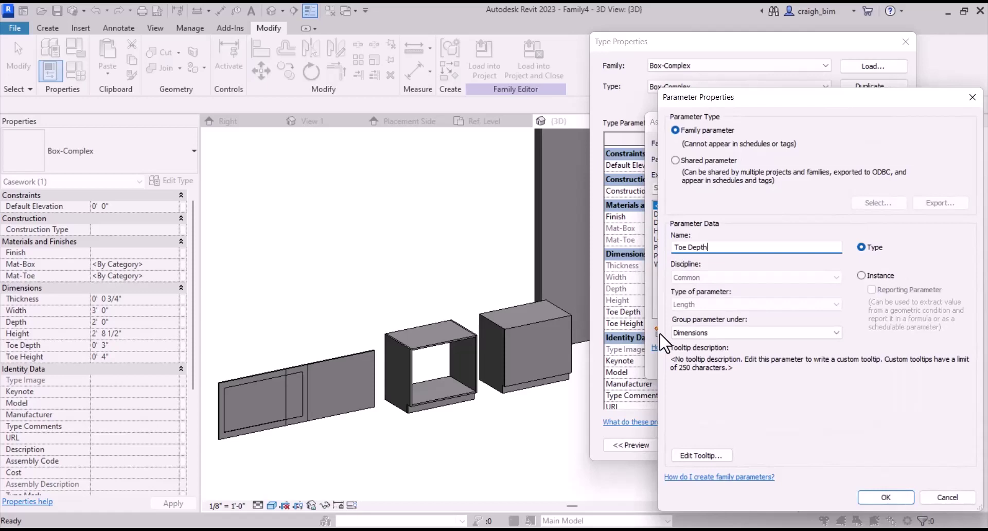
key(Return)
click(771, 362)
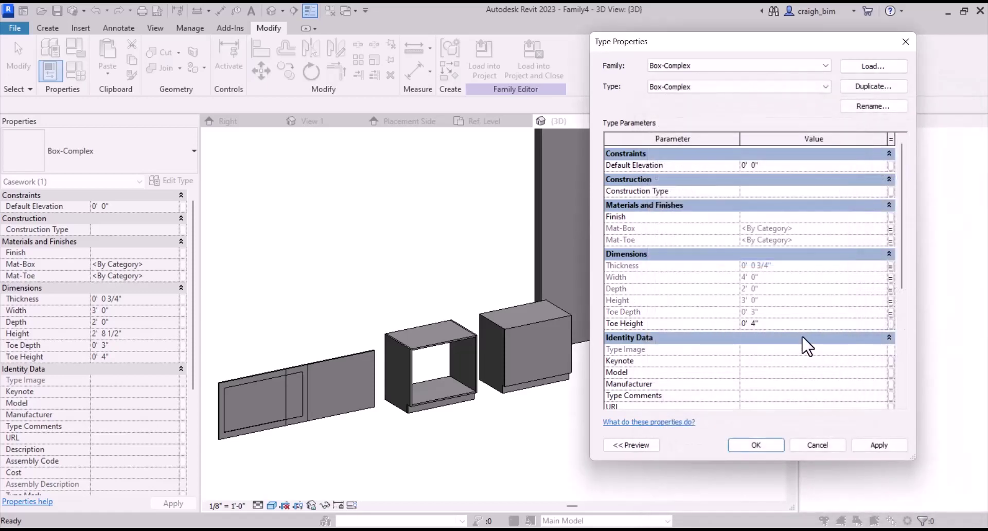
- Link Box-Complex's Toe Height to a new length type parameter named Toe Height and accept the type properties
click(890, 325)
click(660, 334)
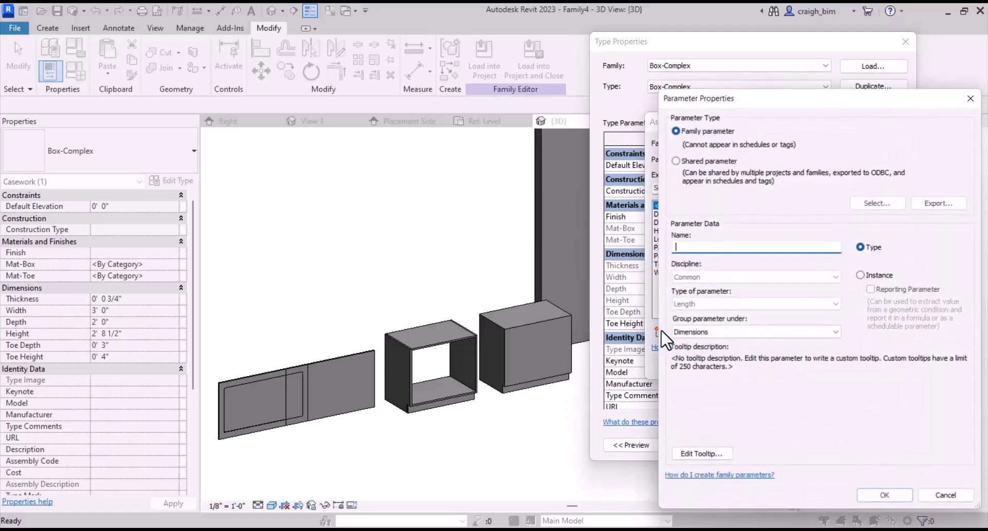
text(Toe Heig)
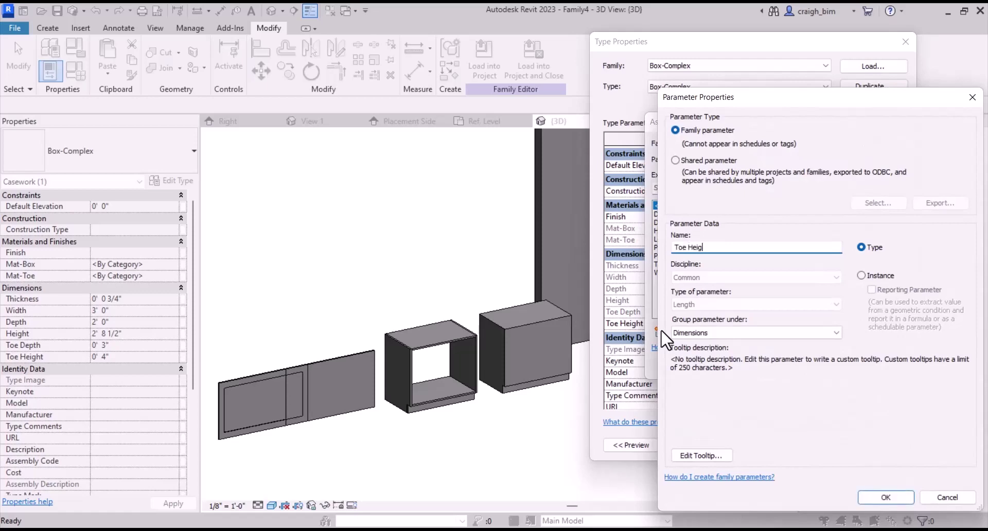
text(ht)
key(Return)
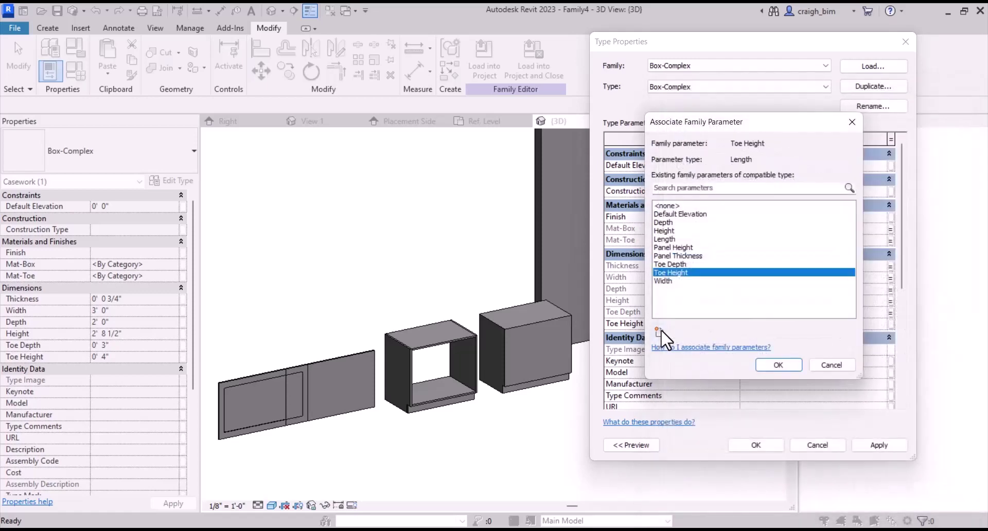
click(777, 361)
click(741, 445)
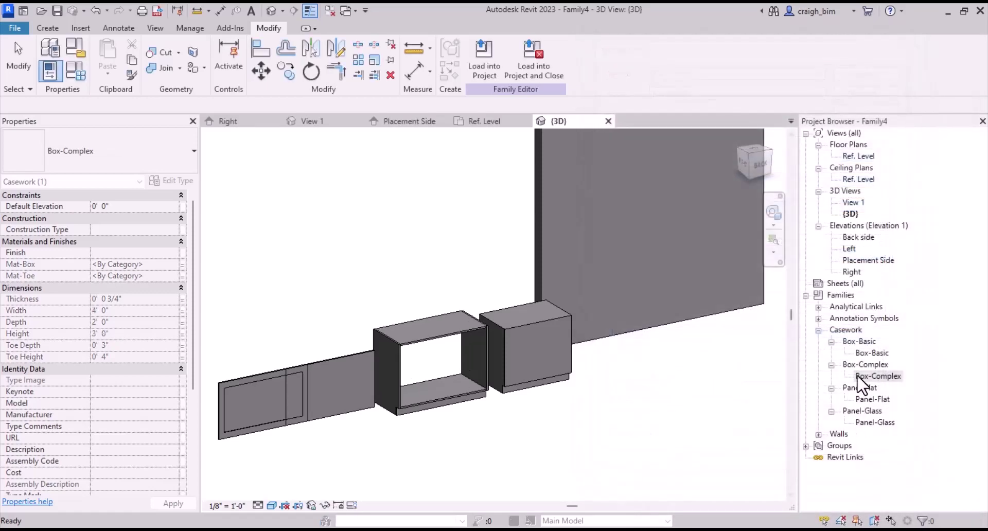
- Open the type properties of Box-Basic and associate its Mat-Box with the host family's Mat-Panel parameter
double_click(873, 352)
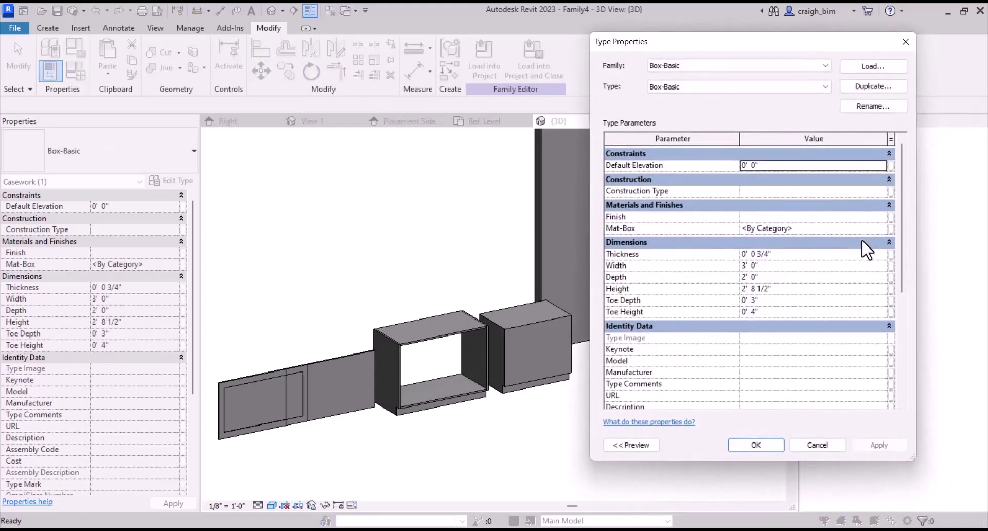
click(890, 228)
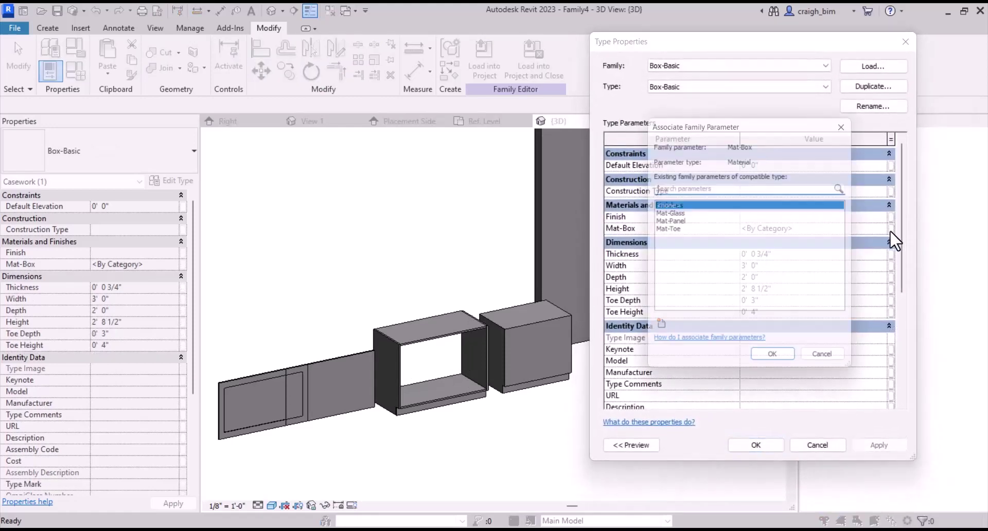
click(673, 223)
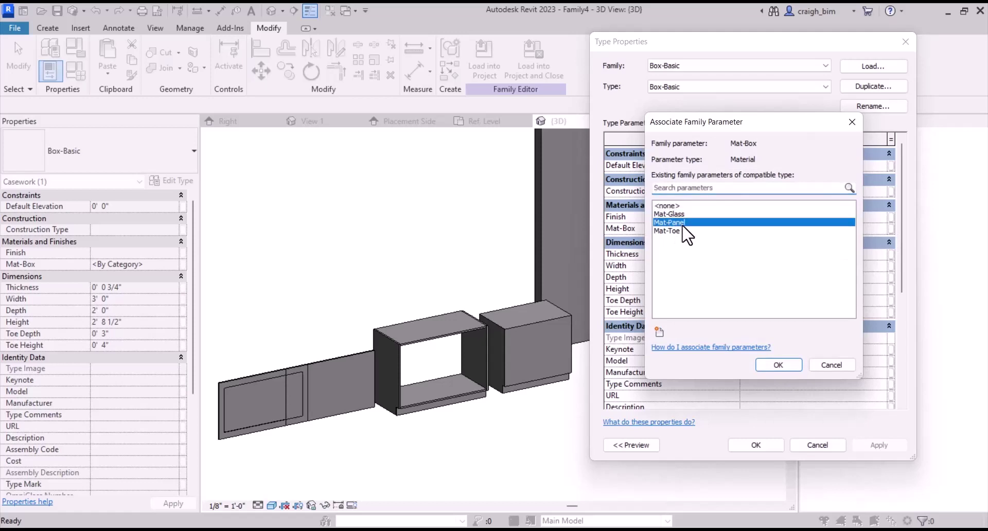
click(778, 365)
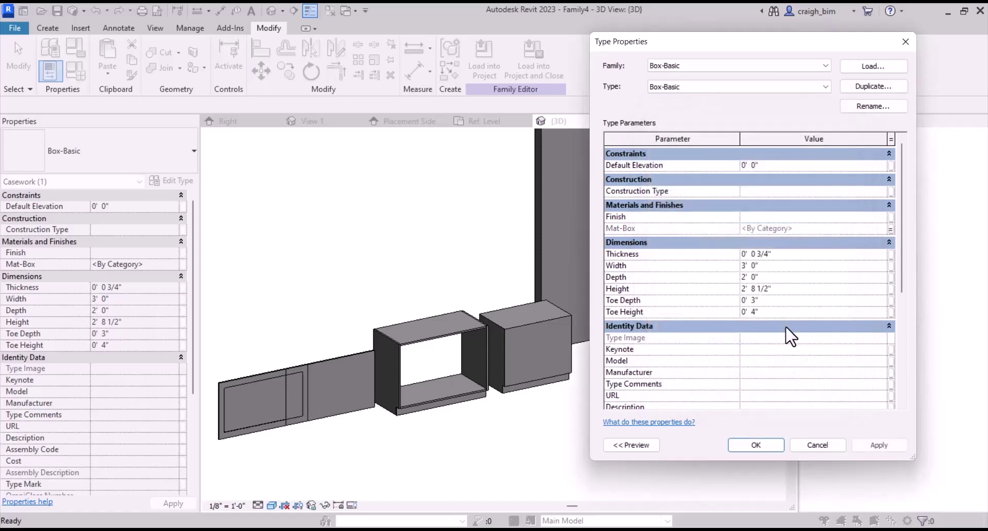
- Associate Box-Basic's Thickness with the Panel Thickness parameter and its Width with the Length parameter
click(890, 254)
click(689, 256)
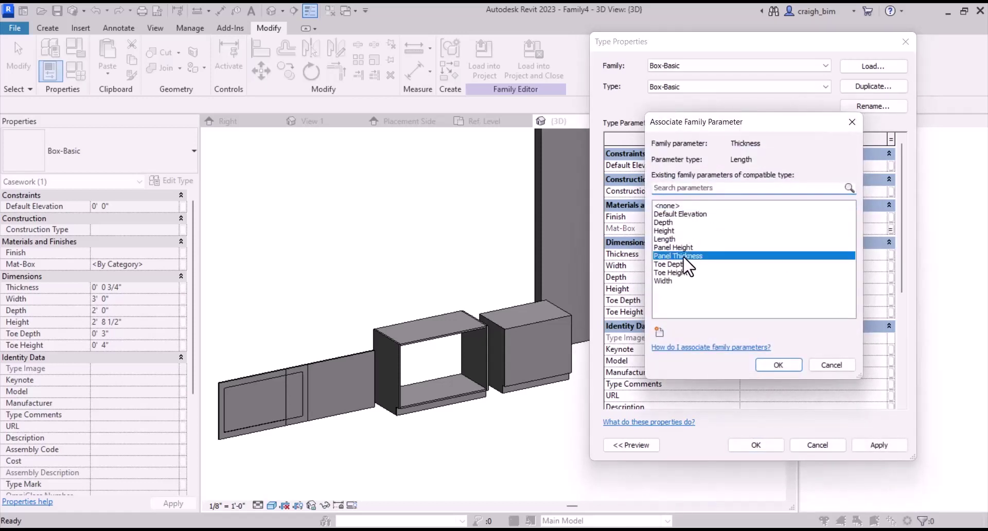
click(791, 366)
click(890, 265)
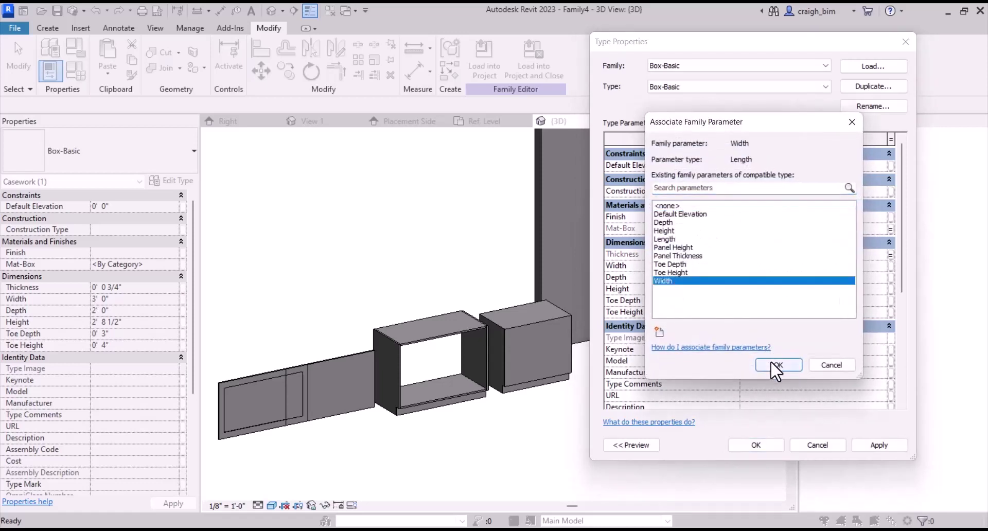
click(693, 239)
click(776, 364)
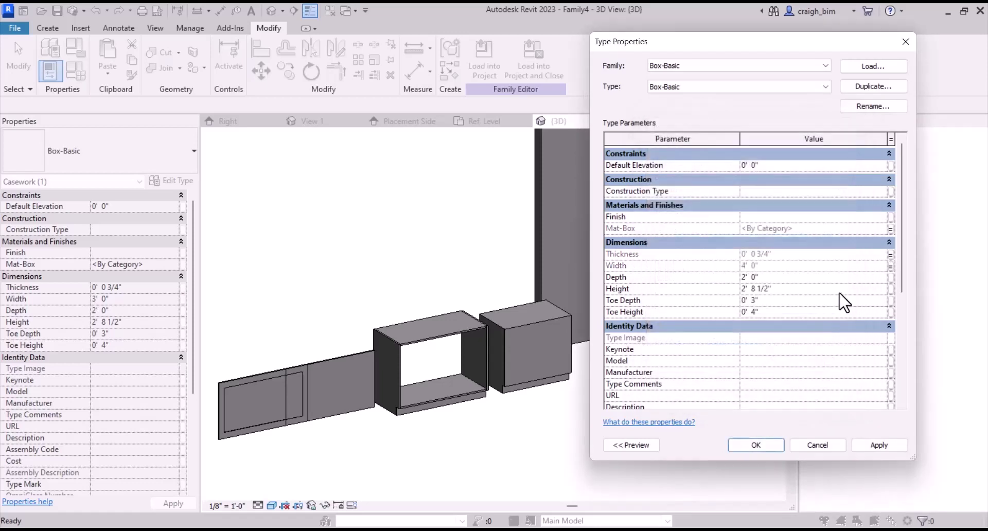
- Associate Box-Basic's Depth and Height with the host family's Depth and Height parameters
click(890, 277)
click(667, 222)
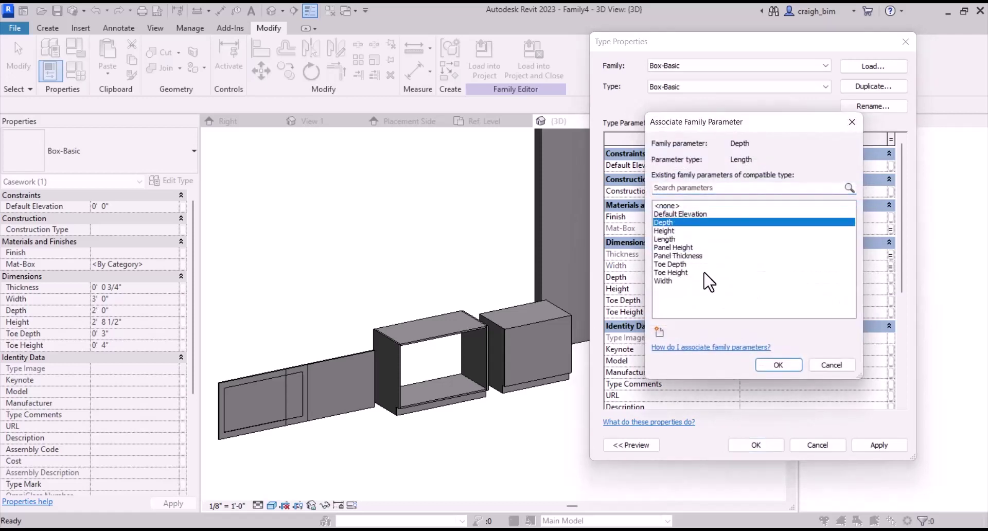
click(778, 364)
click(890, 290)
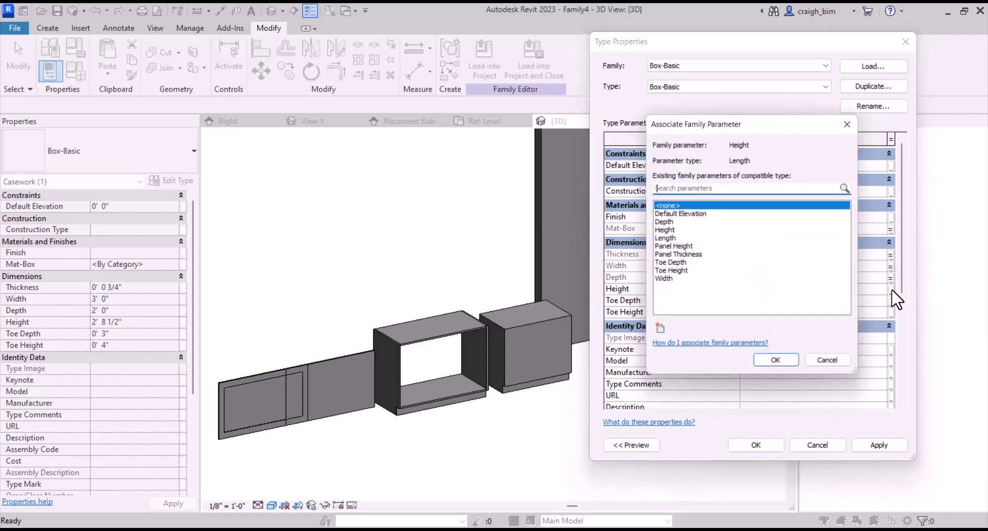
click(664, 230)
click(787, 366)
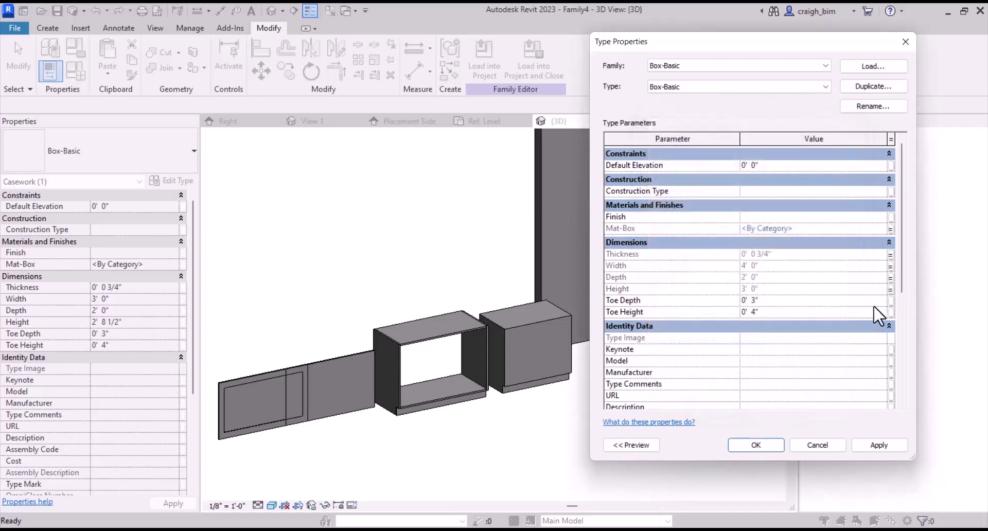
- Associate Box-Basic's Toe Depth and Toe Height with the matching host family parameters and accept the type properties
click(889, 300)
click(675, 264)
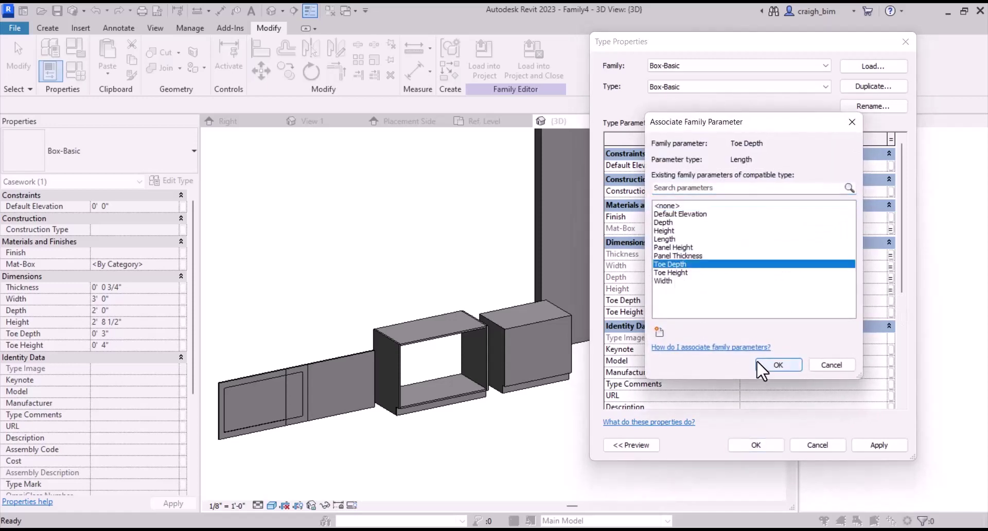
click(761, 363)
click(890, 312)
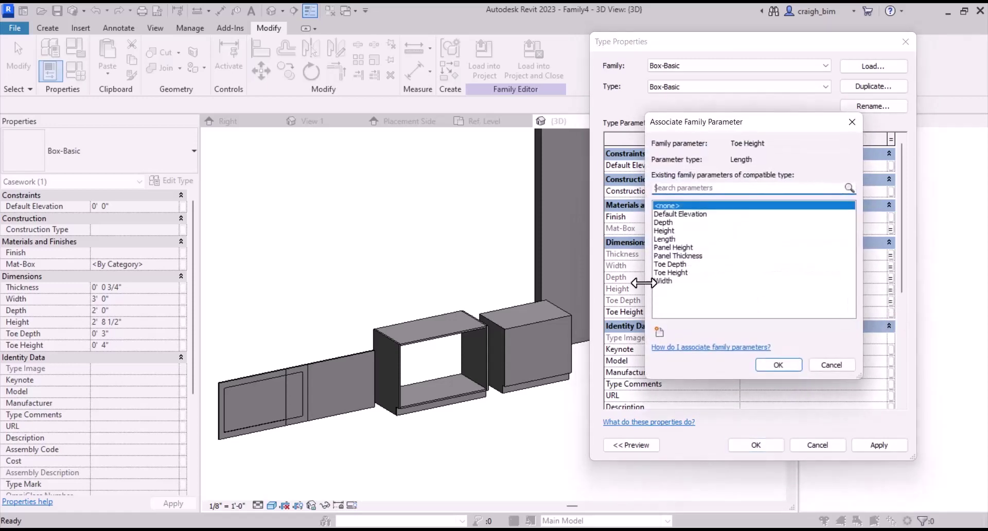
click(669, 270)
click(762, 363)
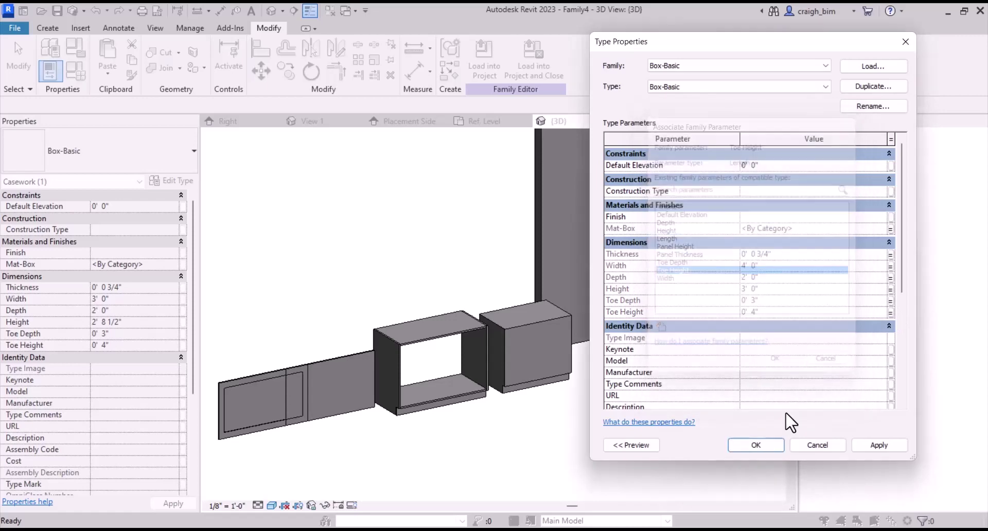
click(756, 445)
click(626, 471)
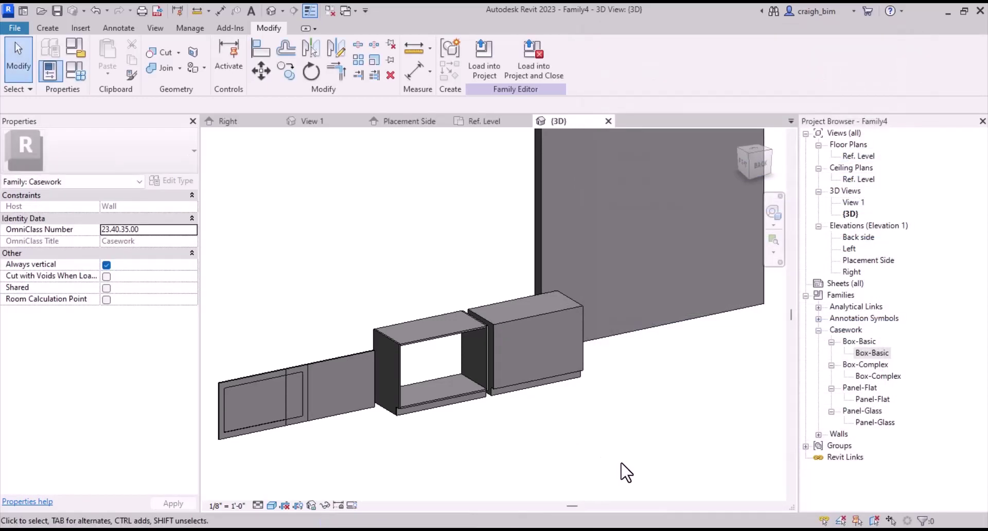
- Move the Panel-Glass instance away from the flat panel so the two no longer overlap in the 3D view
middle_drag(571, 468, 511, 438)
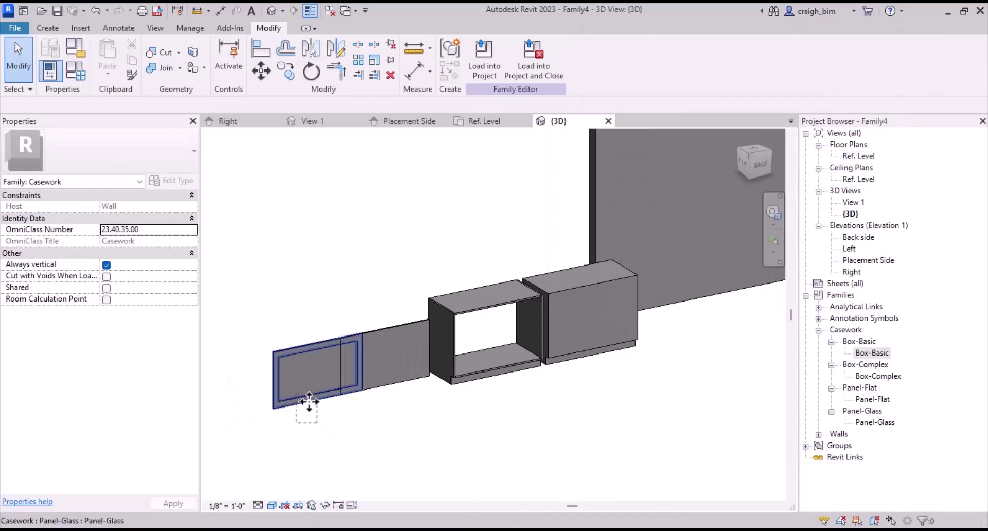
drag(315, 399, 269, 412)
click(434, 452)
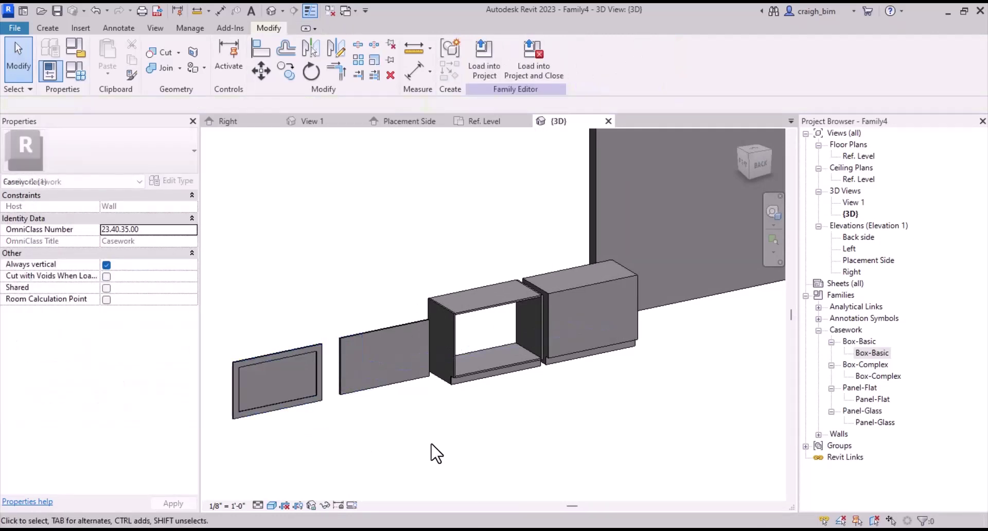
- Open the family types and assign the Glass material to the Mat-Glass parameter
click(76, 71)
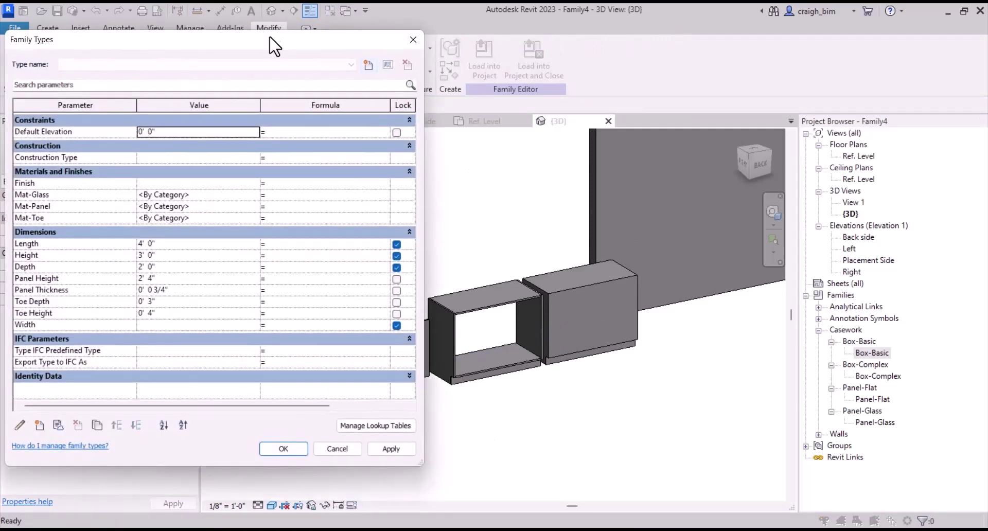
drag(269, 38, 728, 28)
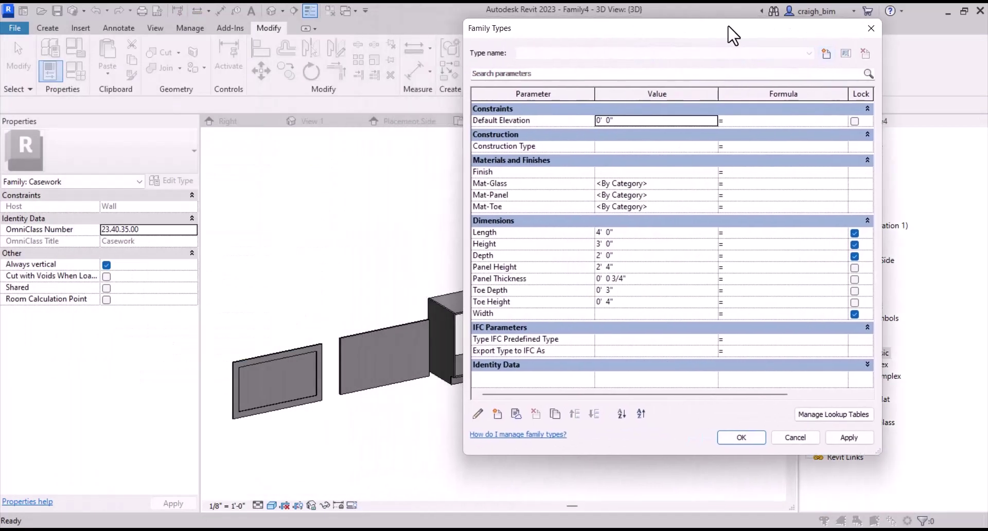
click(716, 194)
click(716, 194)
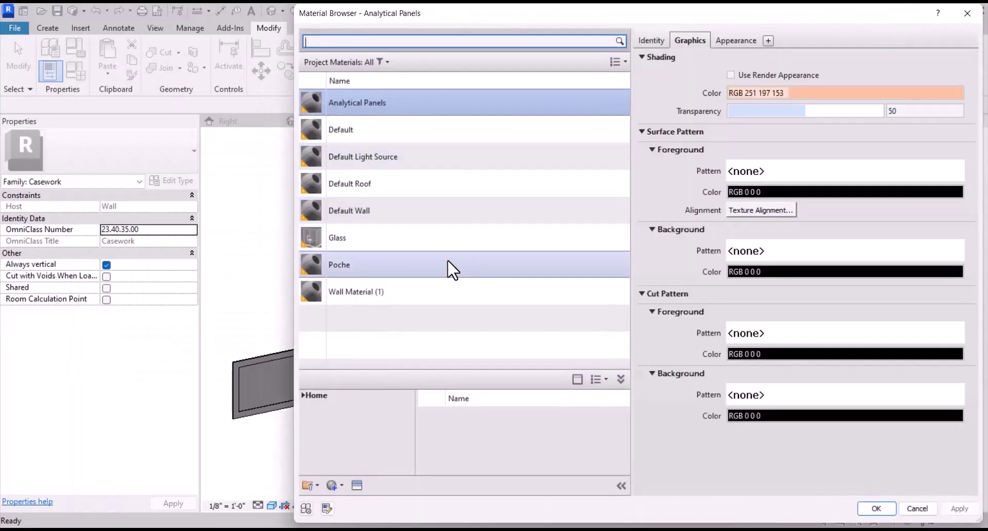
click(332, 240)
double_click(316, 236)
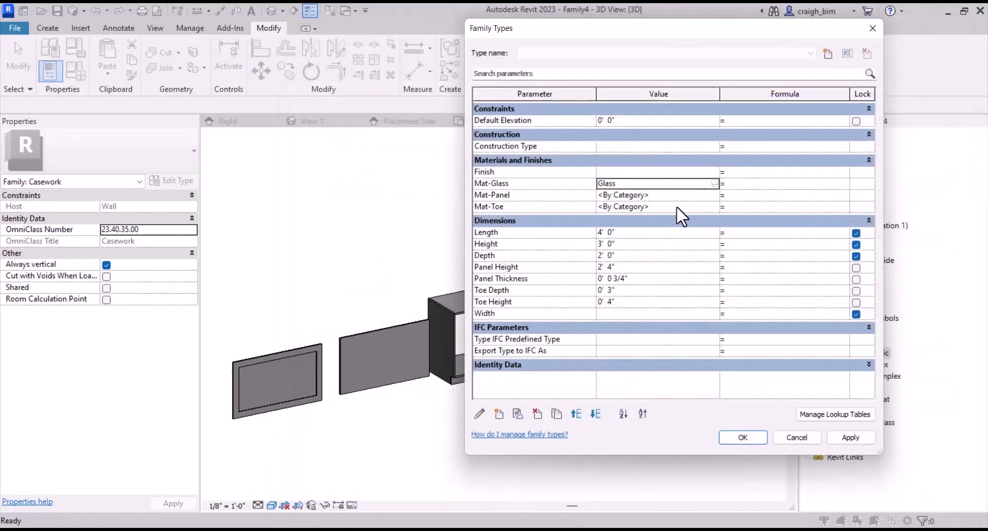
- Assign Birch from the AEC Materials wood library to Mat-Panel, with its shading set to use the render appearance
click(716, 195)
click(714, 195)
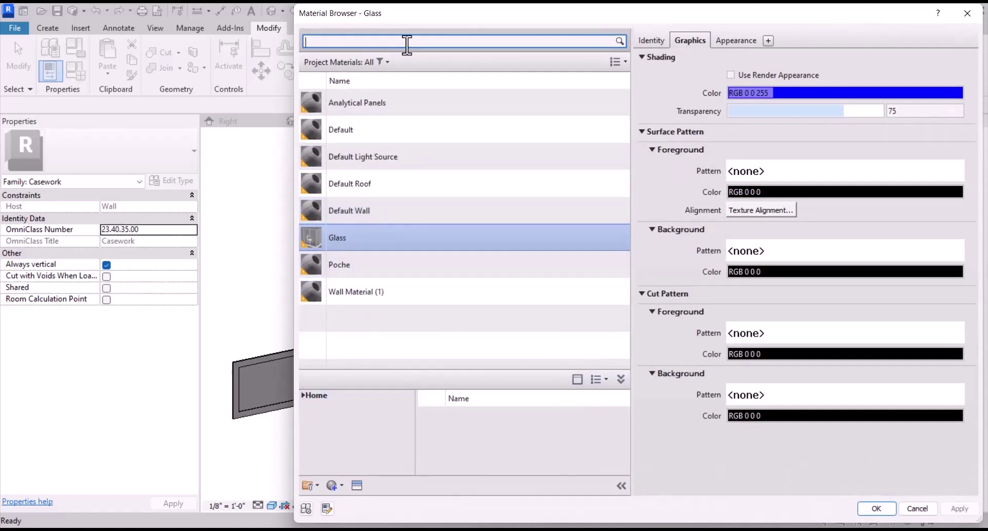
drag(420, 11, 335, 11)
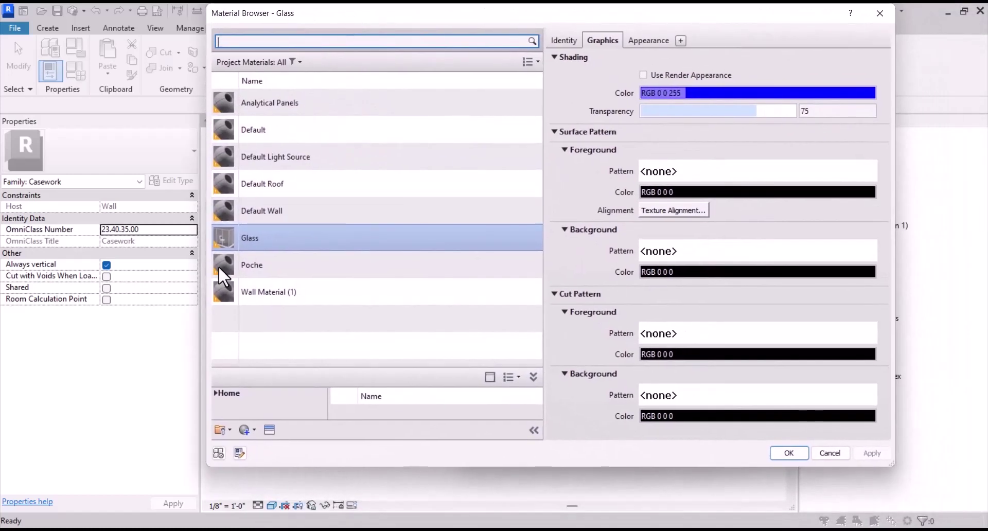
drag(242, 366, 241, 248)
click(215, 274)
click(218, 293)
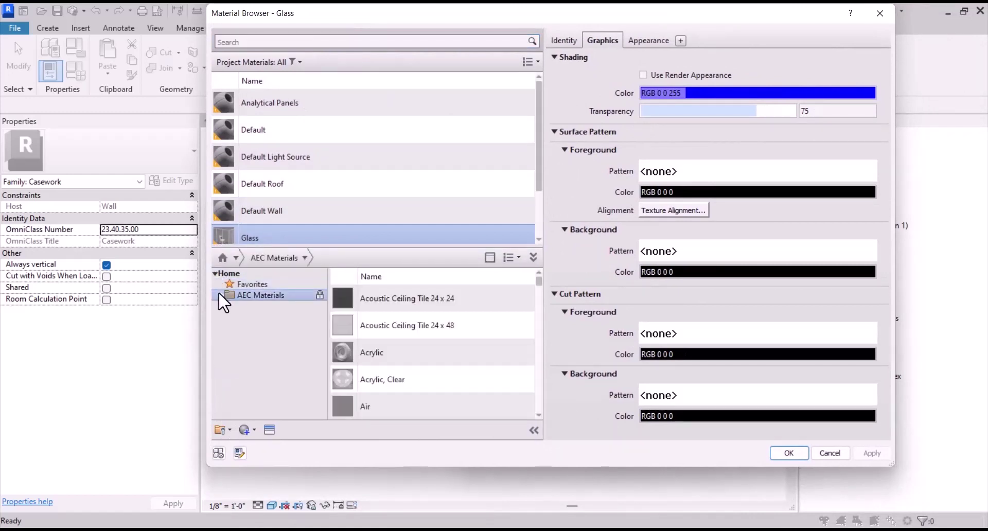
click(221, 294)
scroll(268, 350, down, 3)
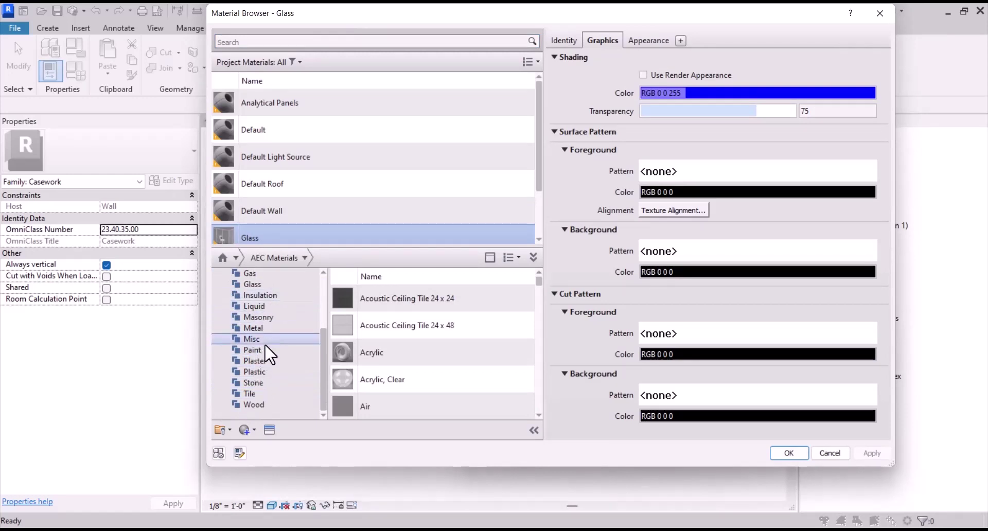
click(258, 404)
double_click(410, 322)
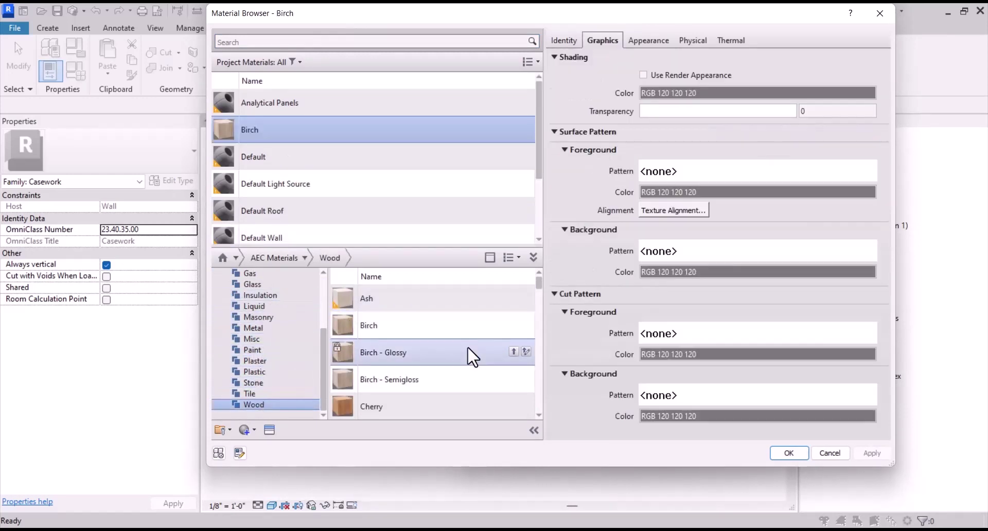
click(683, 75)
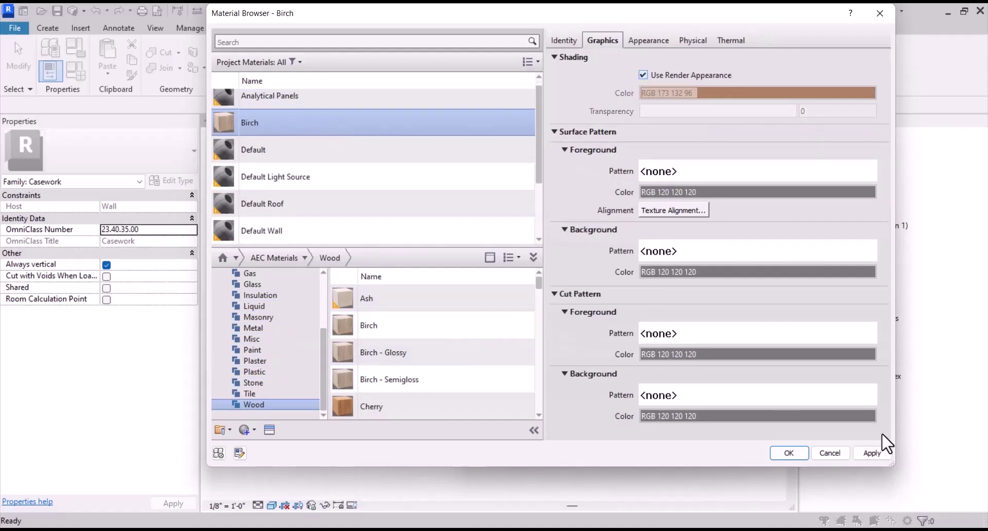
click(788, 453)
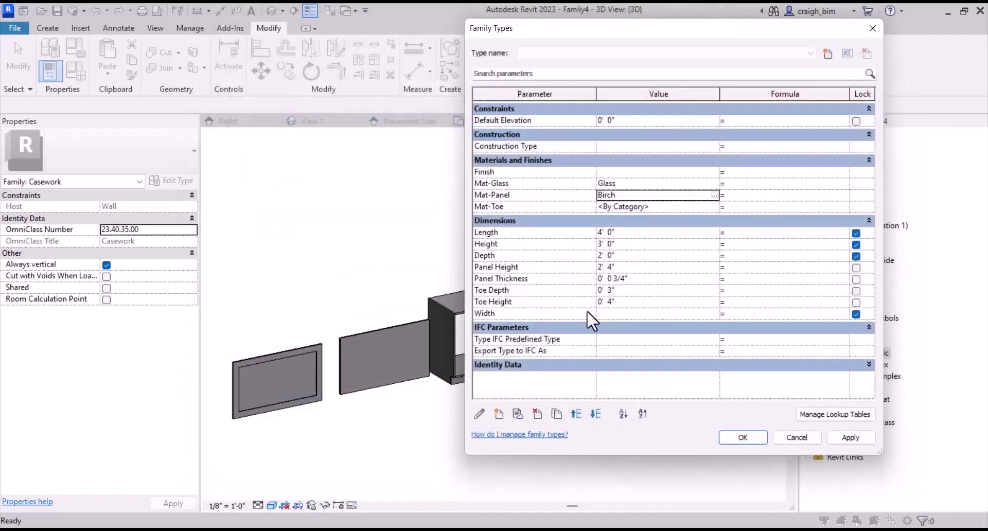
- Review the graphics settings of the material assigned to Mat-Glass
click(714, 184)
click(715, 183)
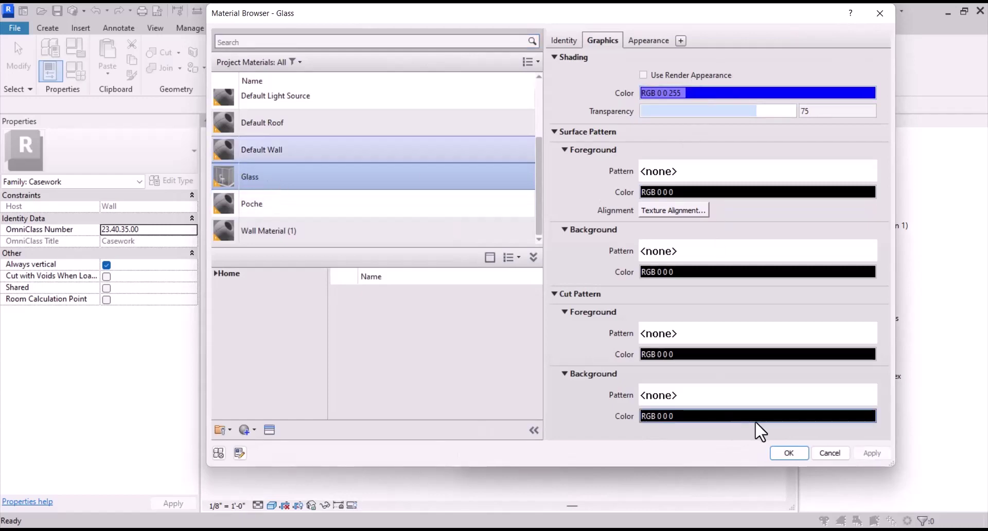
click(789, 452)
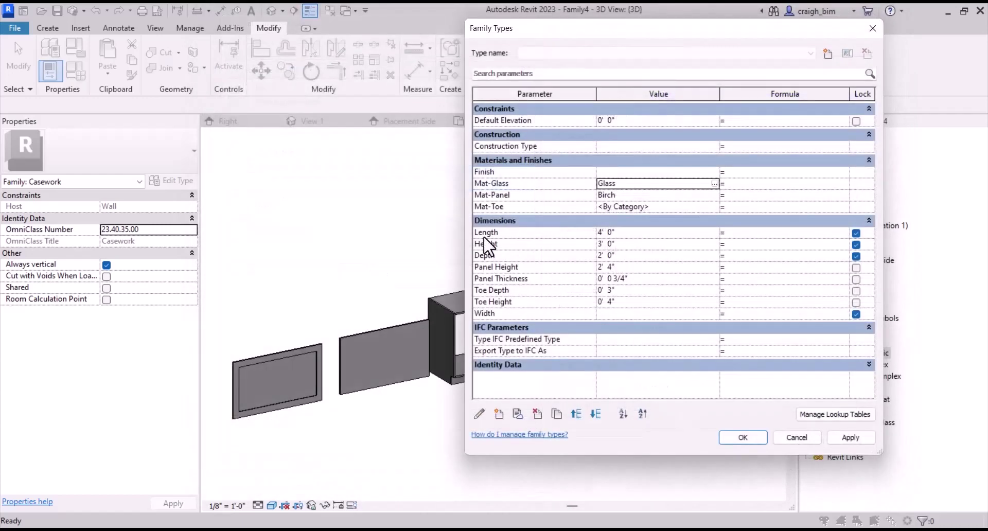
- Assign CFRP from the AEC Materials plastic library to Mat-Toe, using its render appearance for shading, and accept the family types
click(711, 207)
click(715, 206)
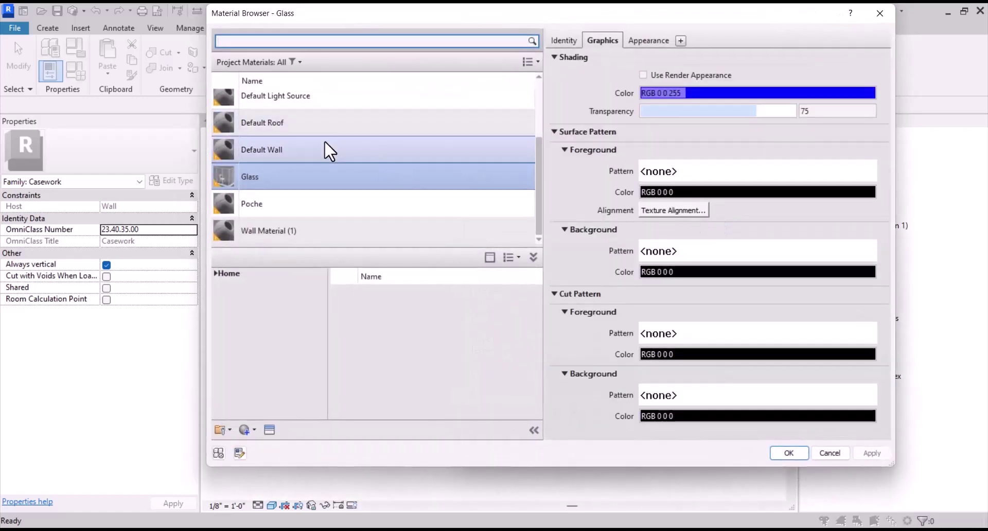
click(215, 273)
click(221, 295)
scroll(282, 322, down, 3)
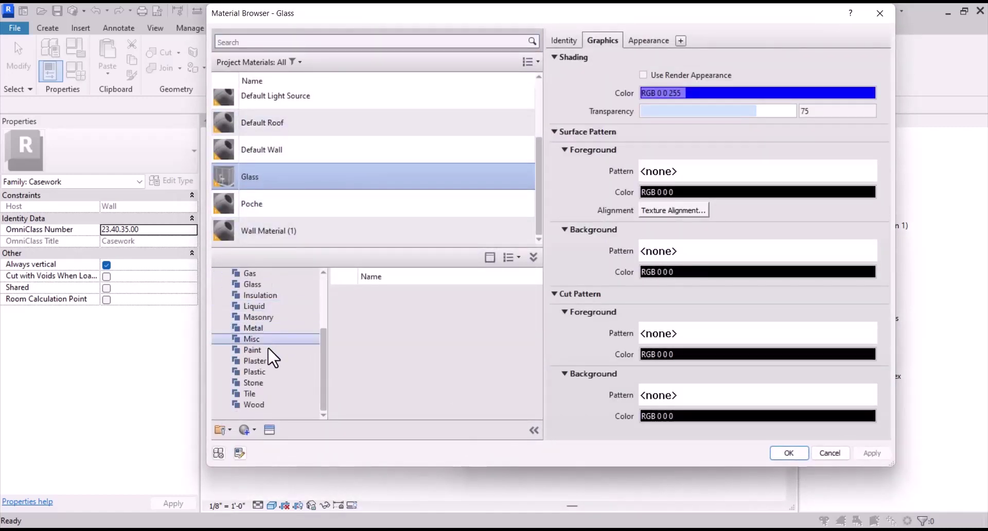
click(257, 360)
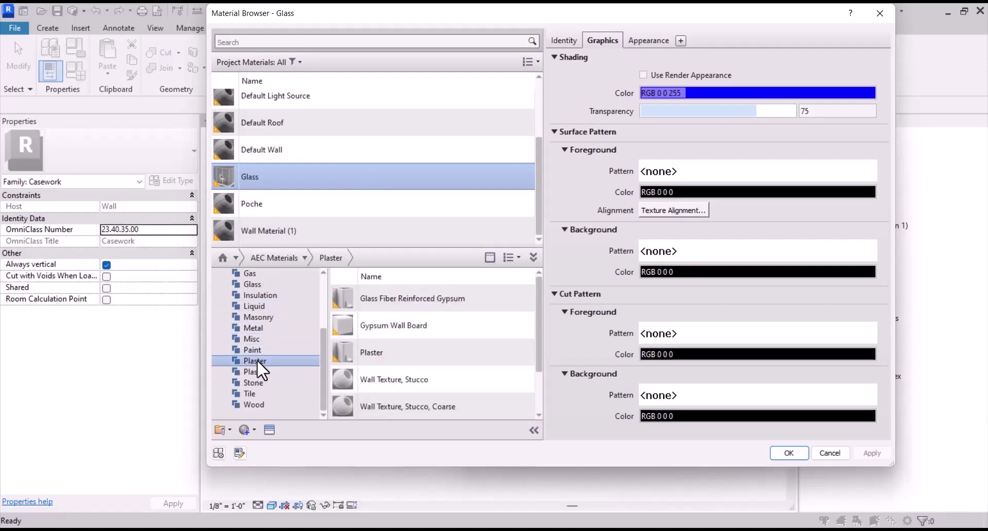
click(248, 372)
double_click(349, 353)
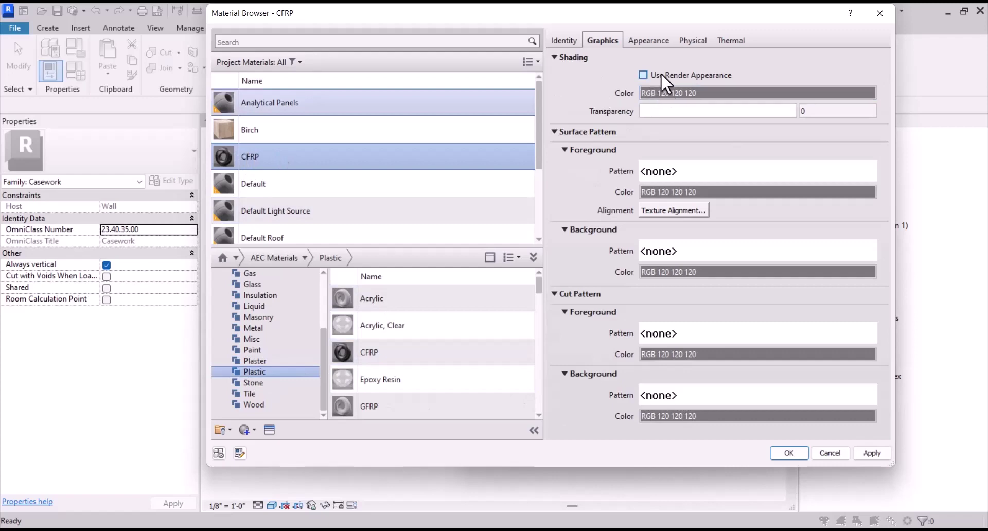
click(661, 74)
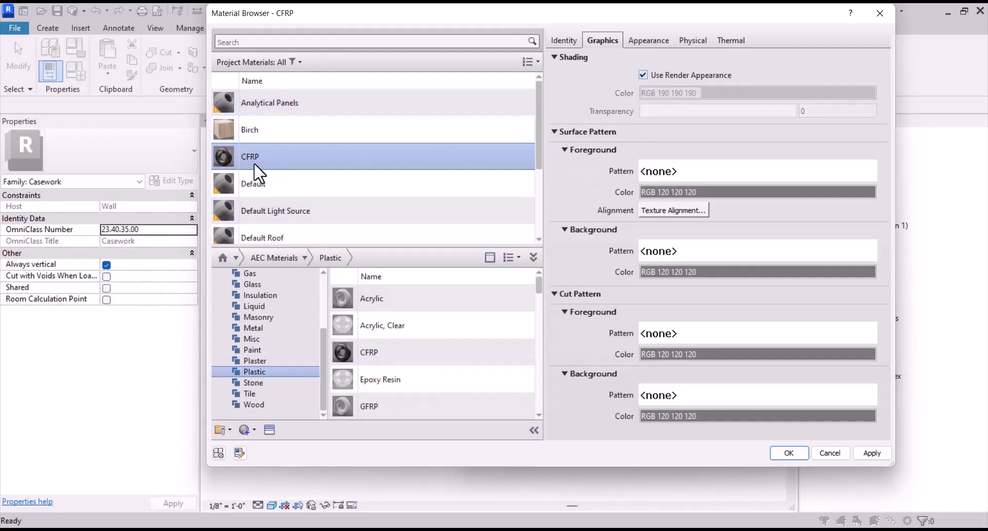
click(791, 453)
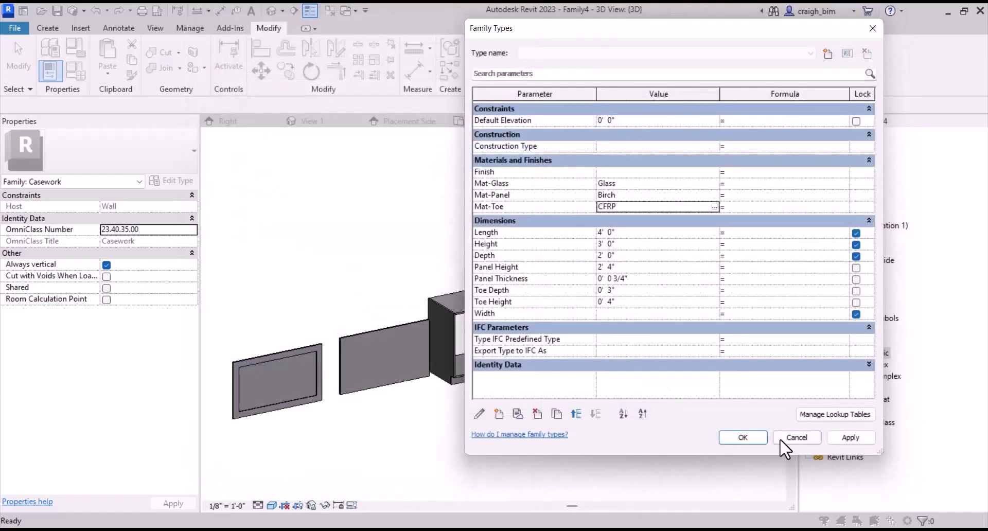
click(742, 437)
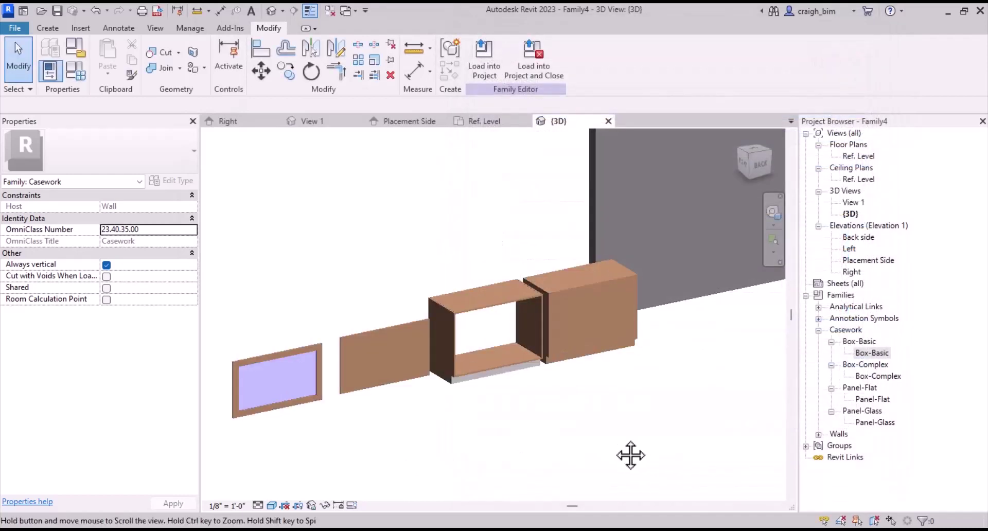
middle_drag(630, 455, 584, 440)
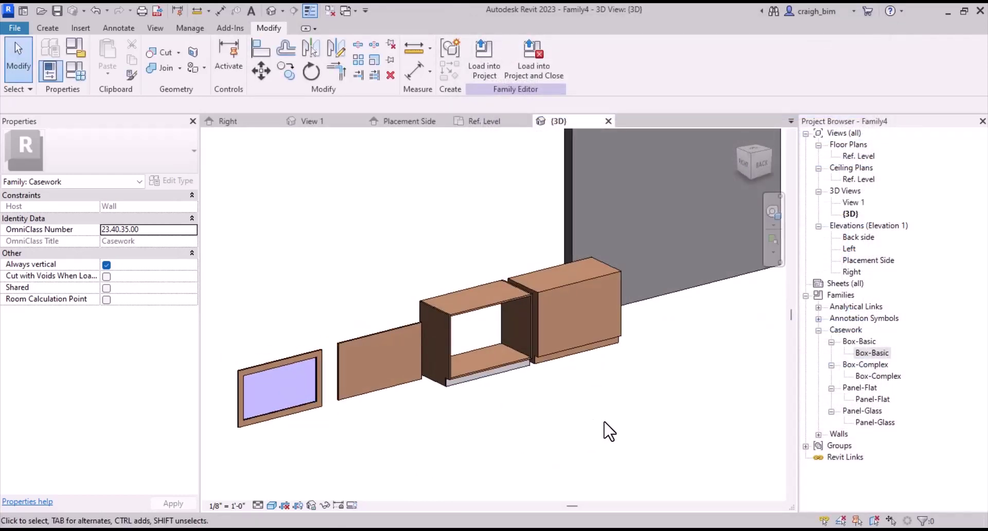
middle_drag(681, 404, 655, 419)
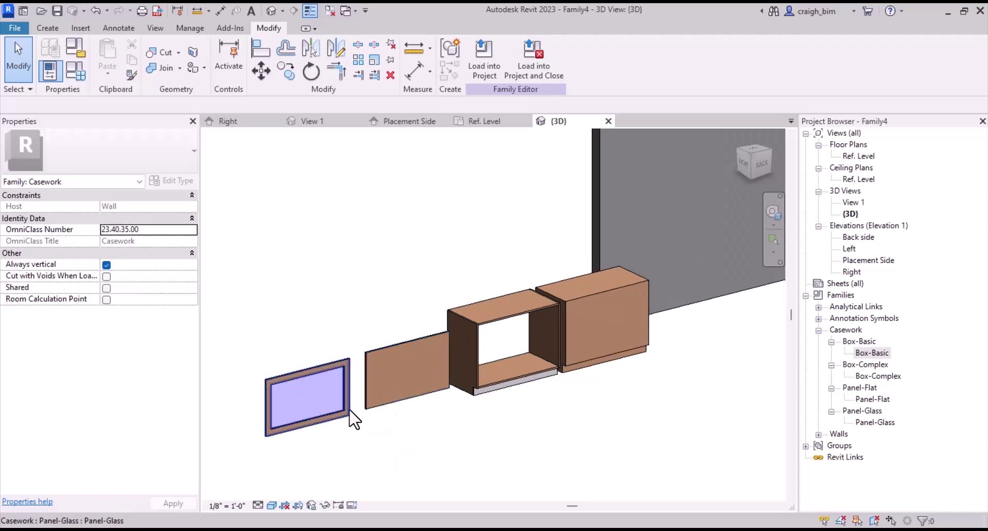
click(547, 380)
click(530, 447)
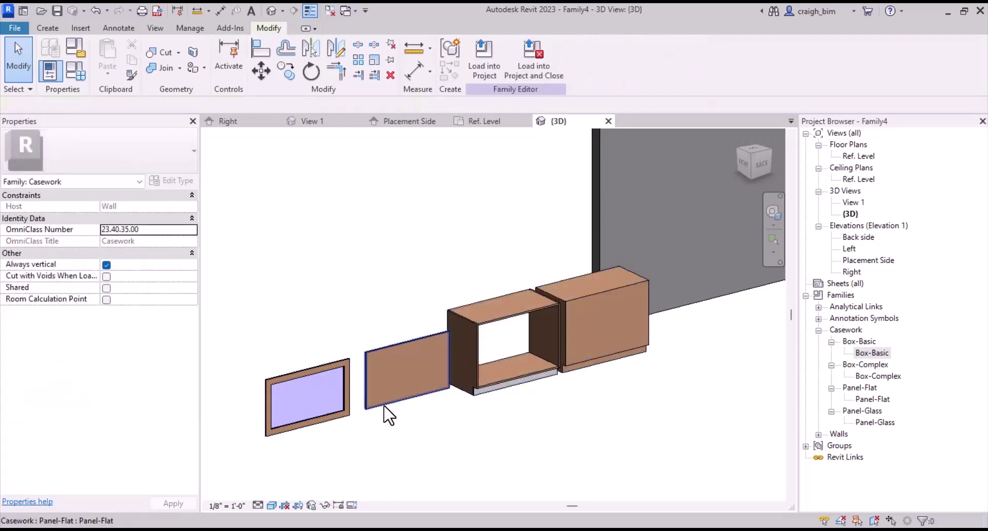
- Label the Panel-Flat instance with a new family type parameter named Panel Type, kept as a type parameter
click(396, 425)
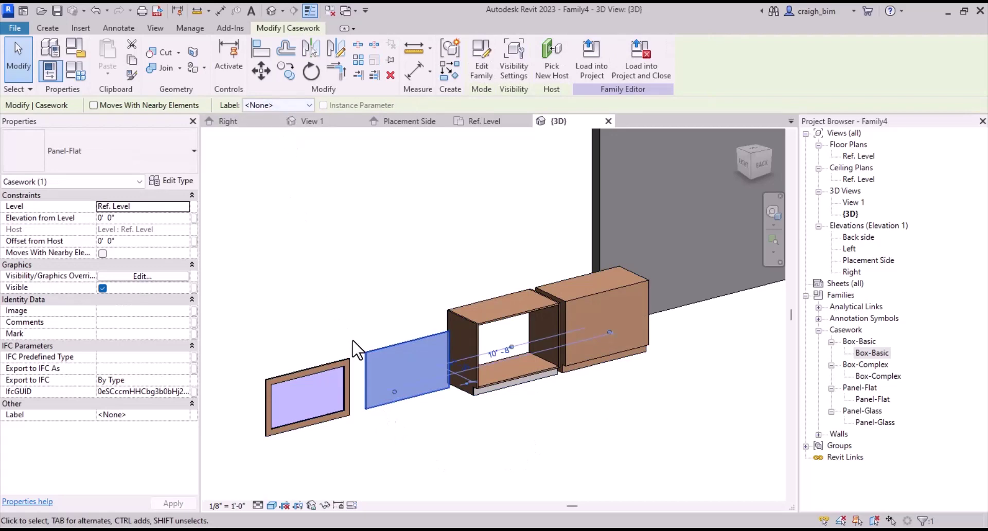
click(278, 104)
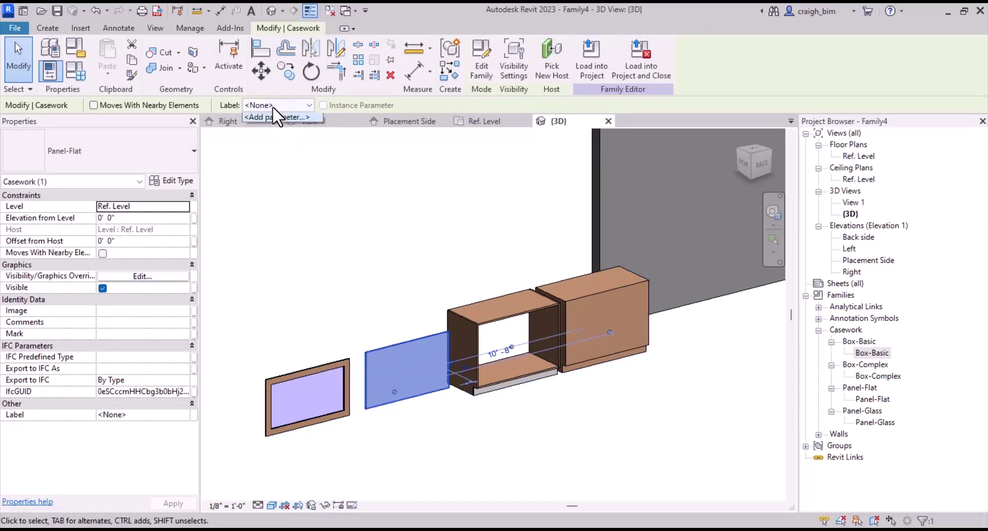
click(273, 128)
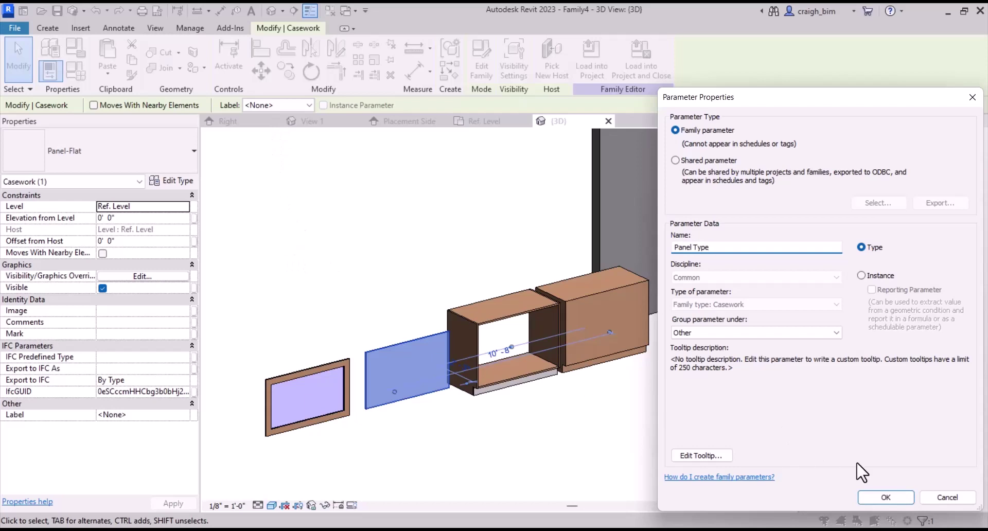
click(883, 497)
- Label the Panel-Glass instance with the existing Panel Type parameter
click(324, 409)
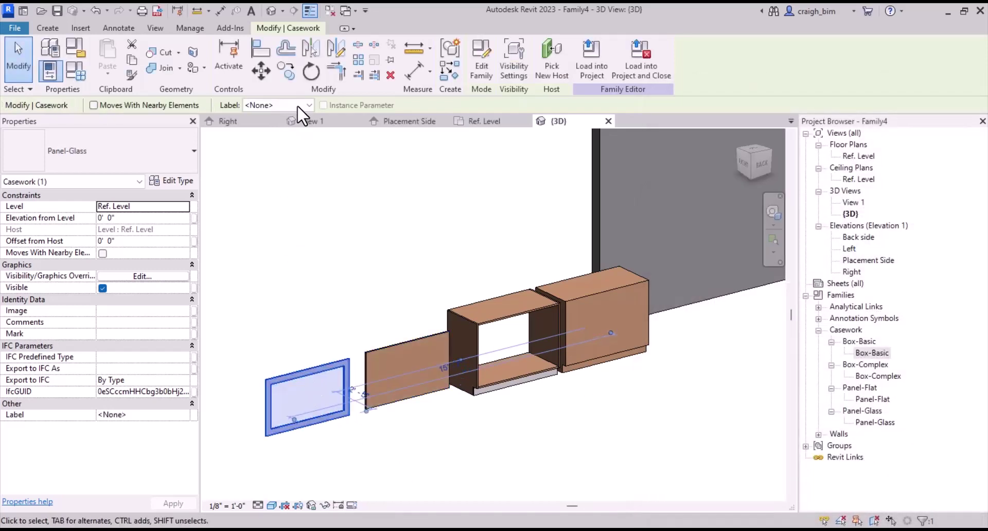
click(294, 103)
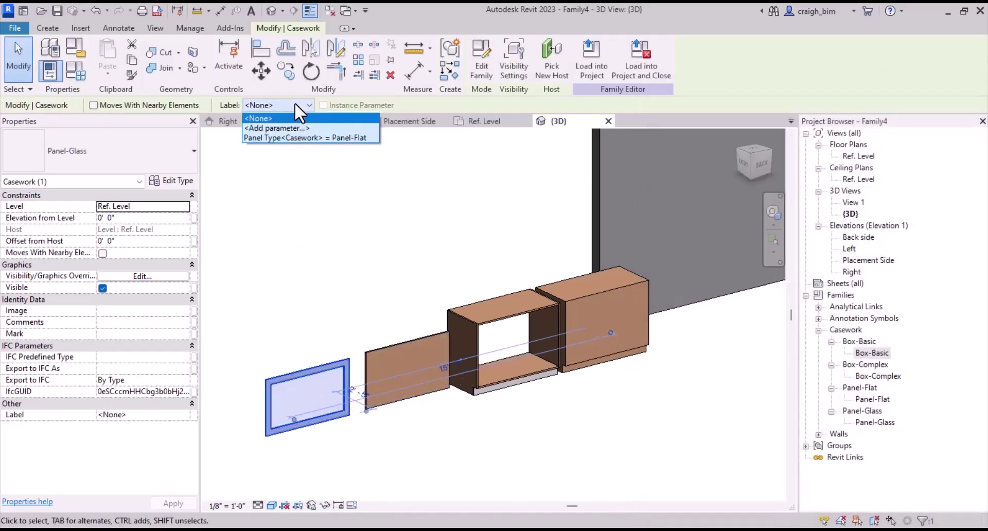
click(291, 138)
click(319, 346)
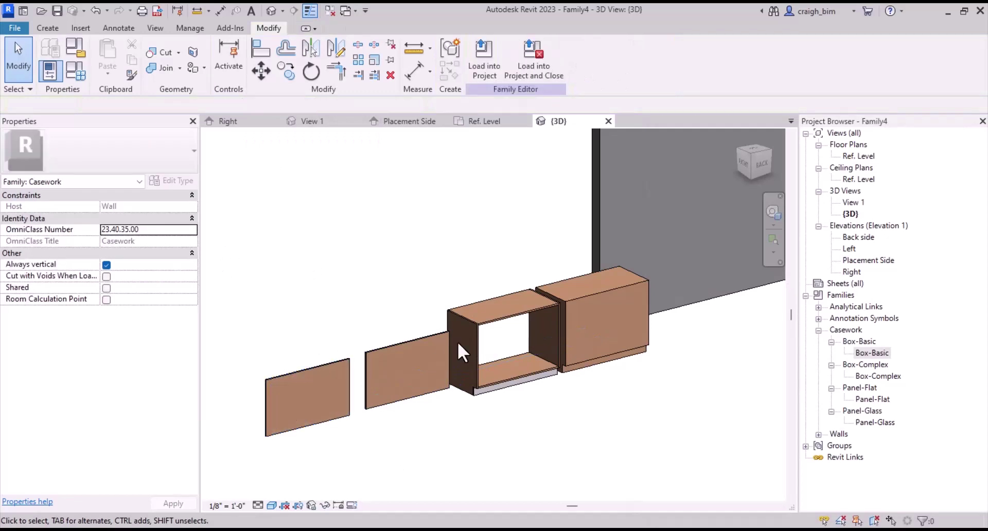
- Label the Box-Complex instance with a new family type parameter named Box Type, kept as a type parameter
click(524, 378)
click(270, 102)
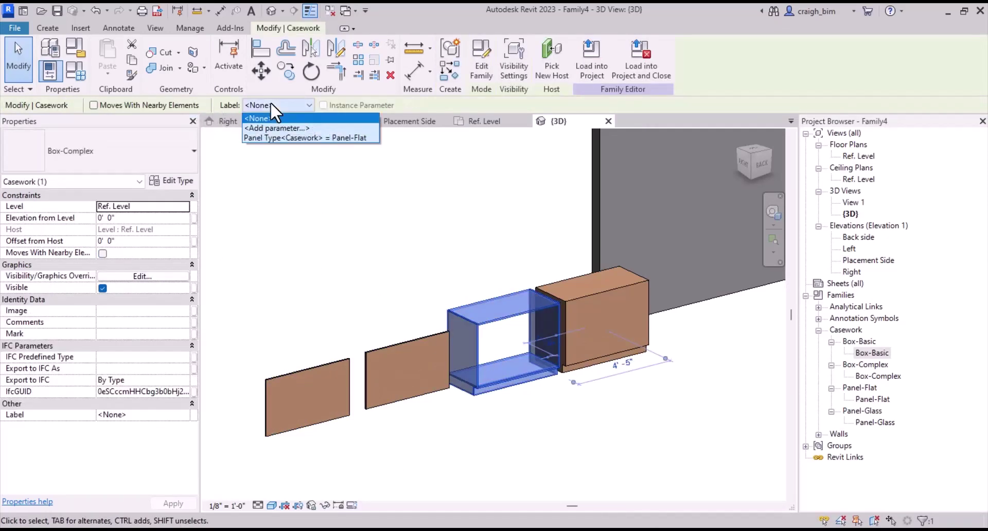
click(277, 128)
text(Box Type)
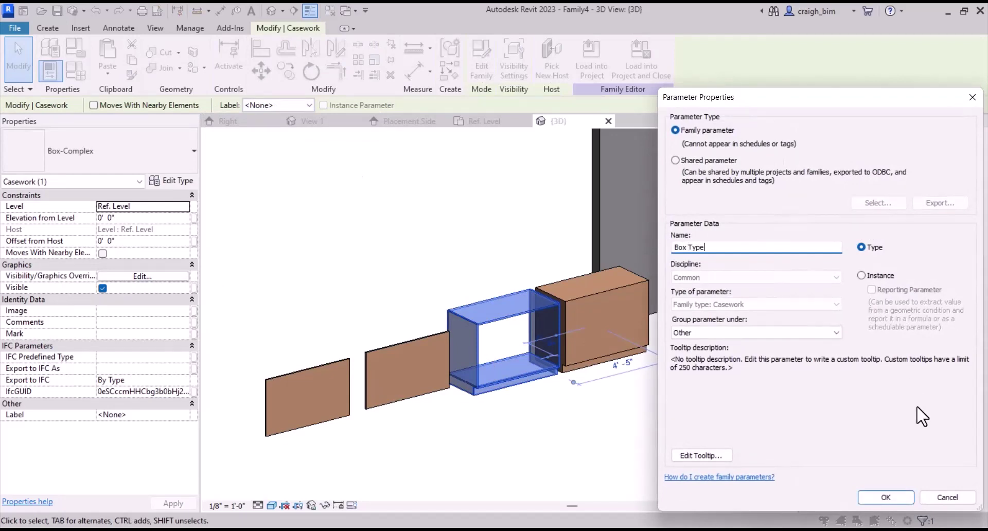
click(880, 498)
click(569, 424)
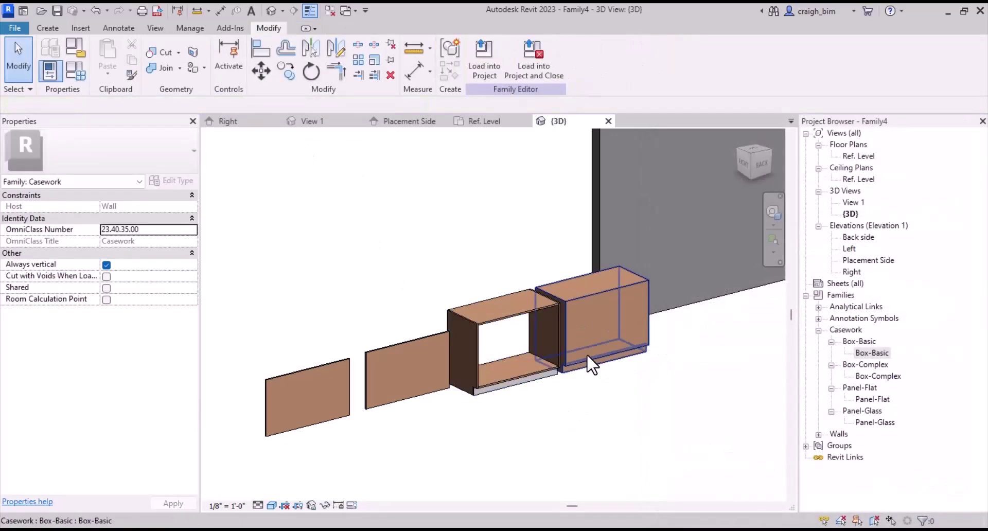
- Label the Box-Basic instance with the existing Box Type parameter
click(587, 353)
click(281, 105)
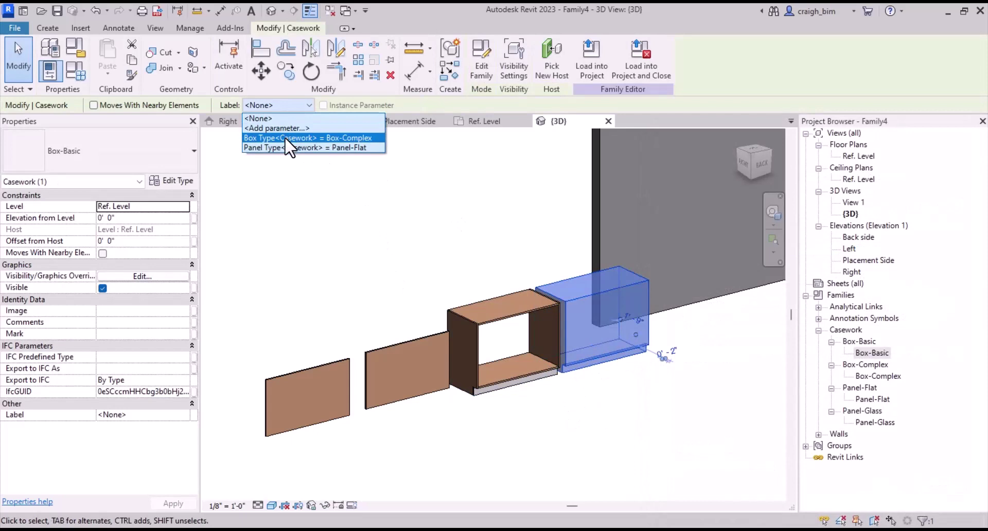
click(285, 138)
click(250, 237)
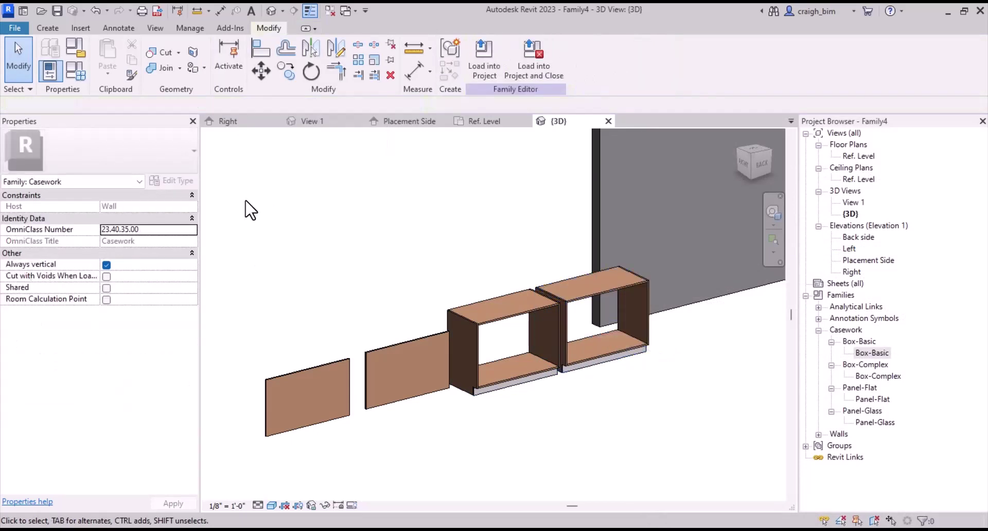
- Open the family types, enlarge the dialog and regroup the Box Type parameter under Construction
click(86, 76)
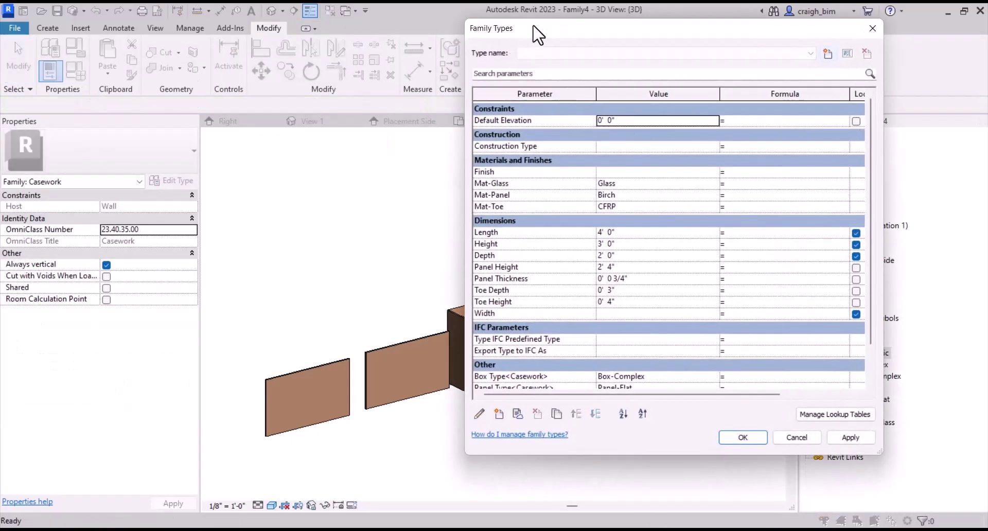
drag(538, 26, 632, 29)
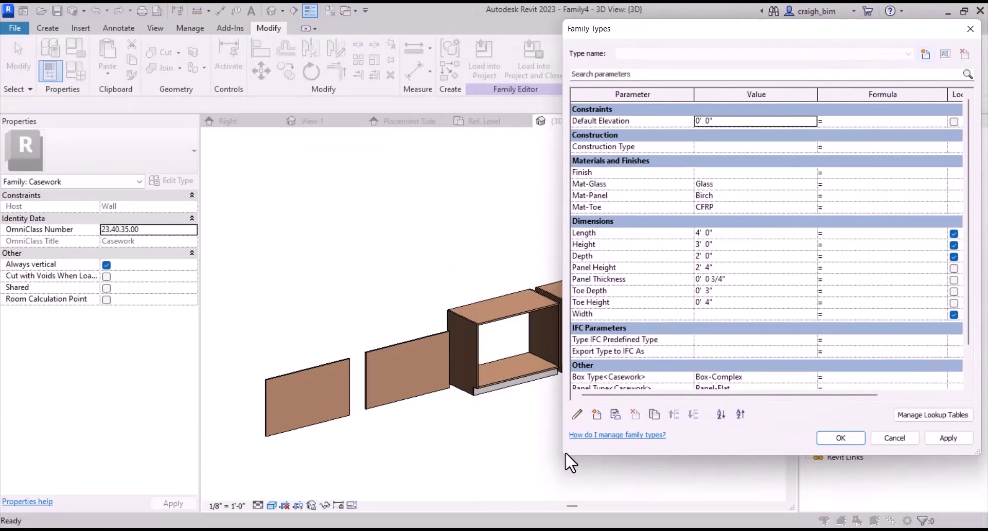
drag(563, 457, 622, 455)
drag(749, 447, 796, 482)
click(752, 377)
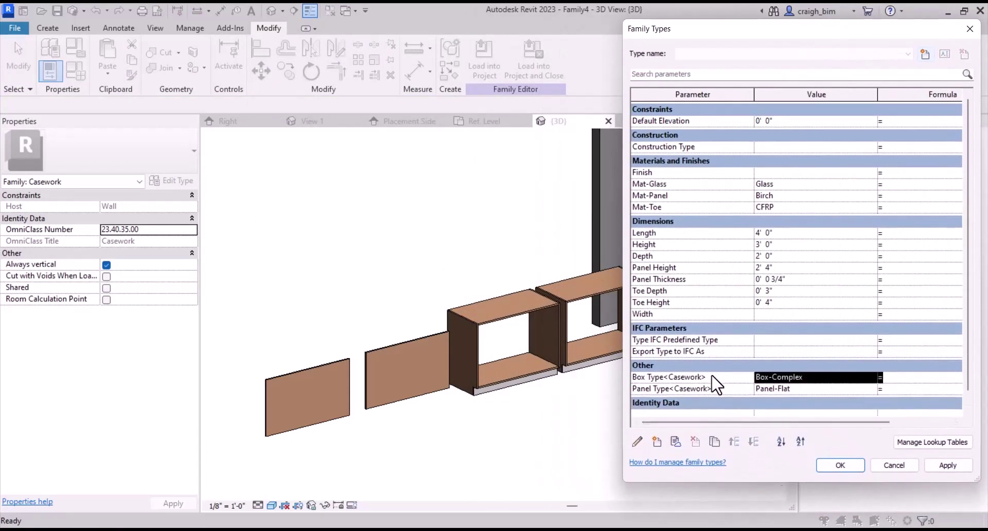
click(637, 441)
click(692, 332)
click(696, 329)
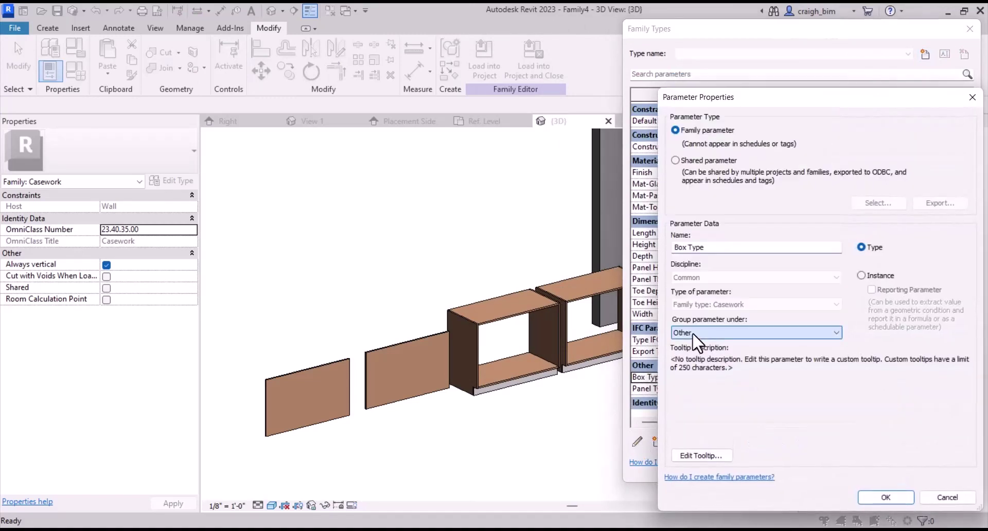
click(883, 496)
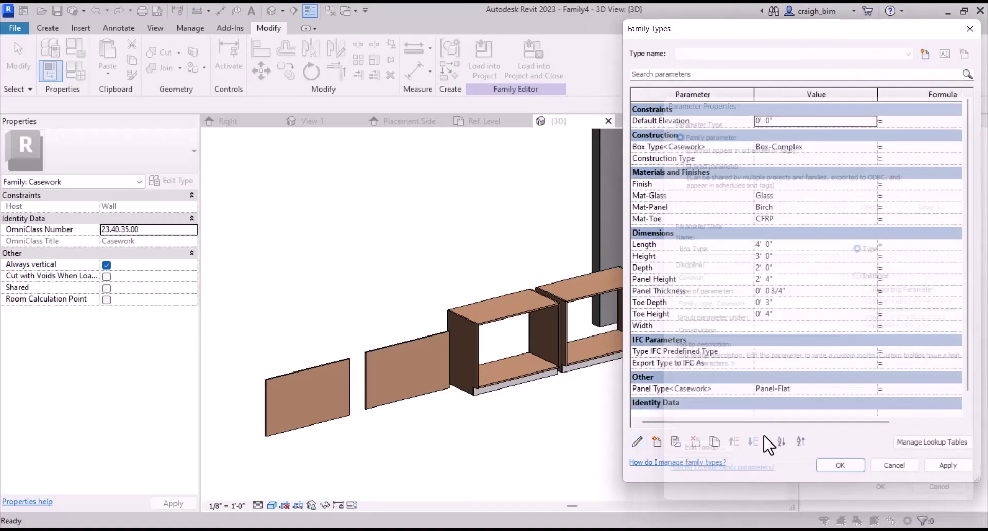
- Regroup the Panel Type parameter under Construction and move it up directly below Box Type
click(693, 388)
click(637, 442)
click(725, 333)
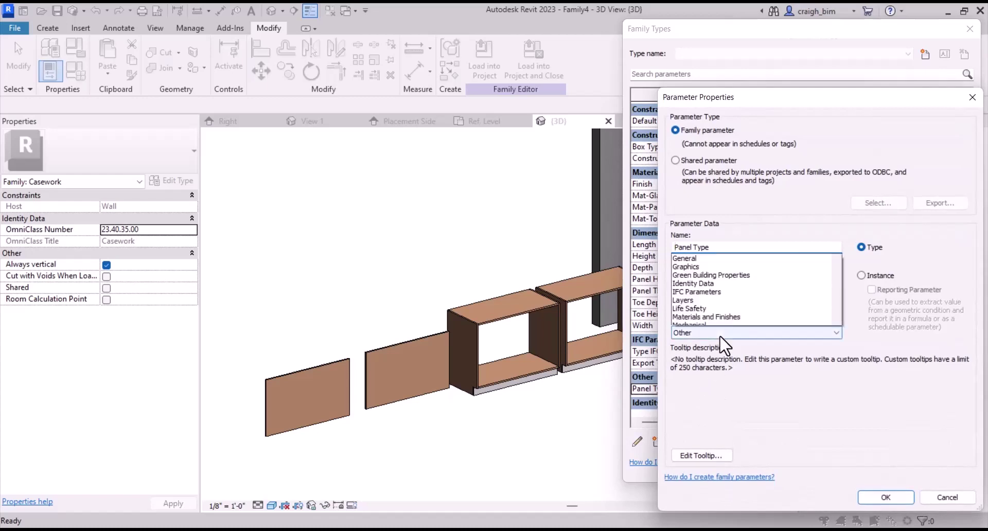
click(727, 334)
click(864, 496)
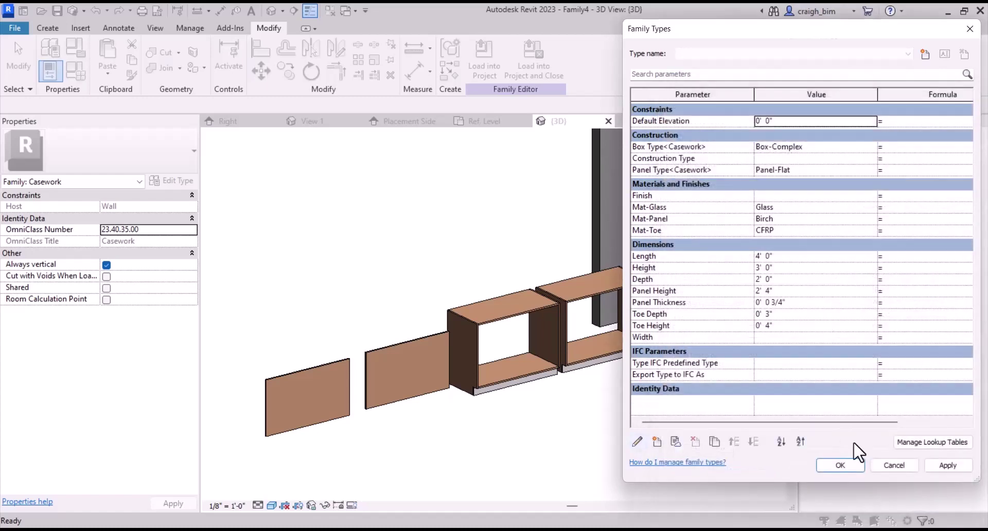
click(721, 165)
click(733, 441)
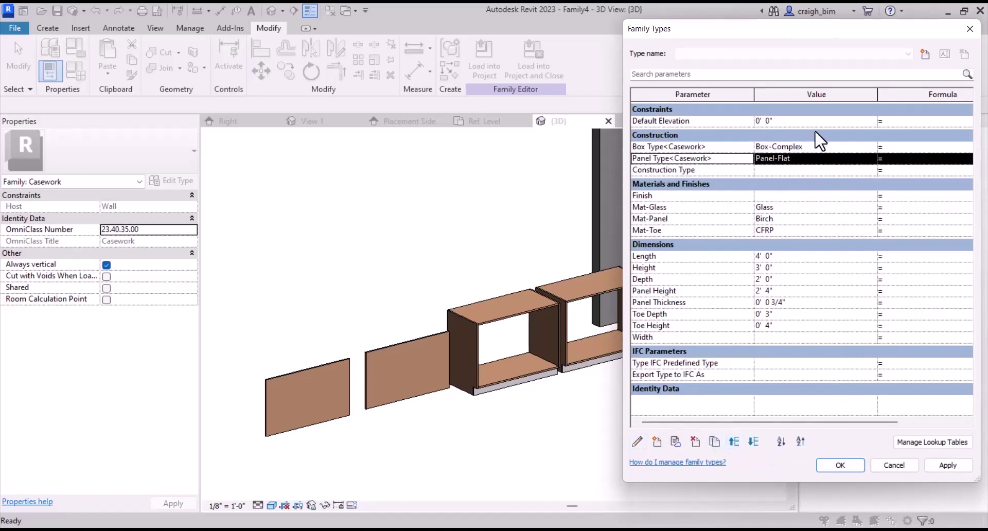
- Set Box Type to Box-Basic and Panel Type to Panel-Glass, applying each change, and accept the family types
click(870, 147)
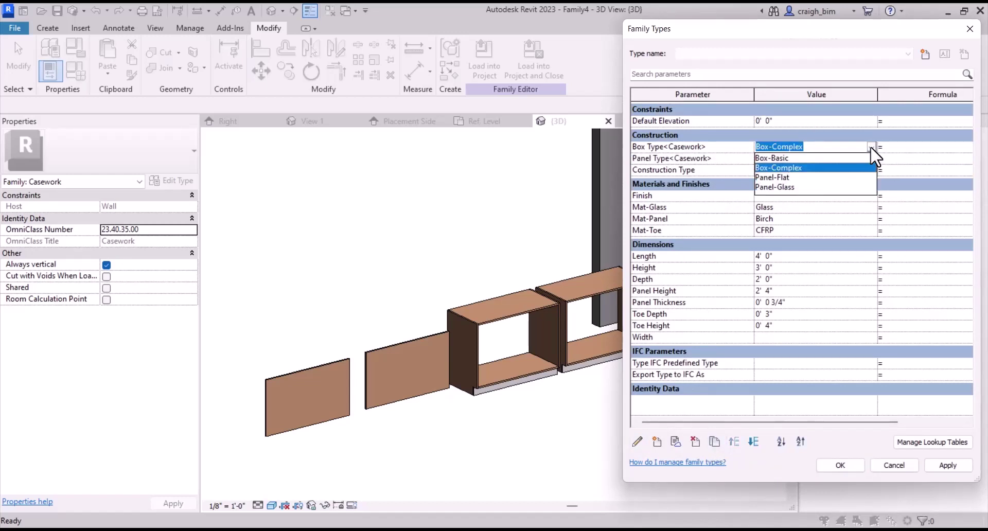
click(844, 158)
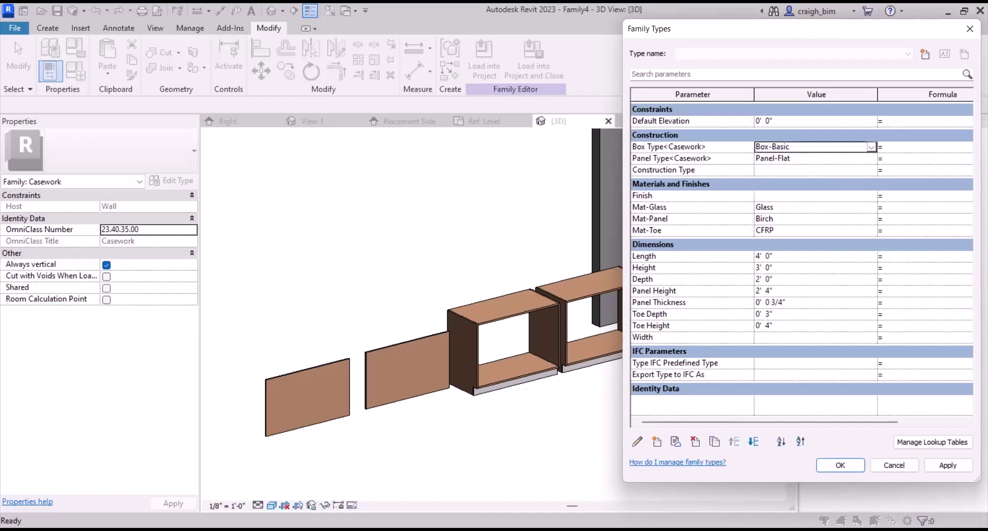
click(956, 466)
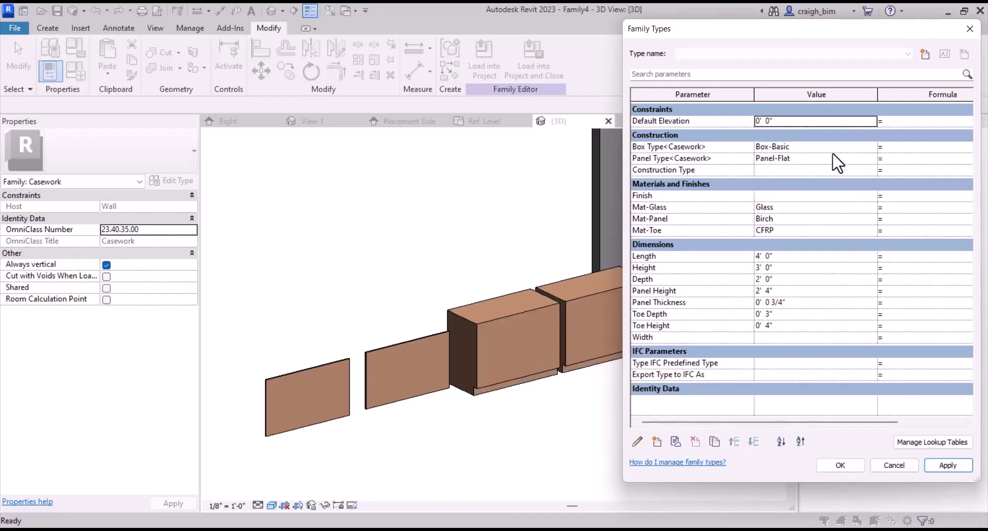
click(871, 158)
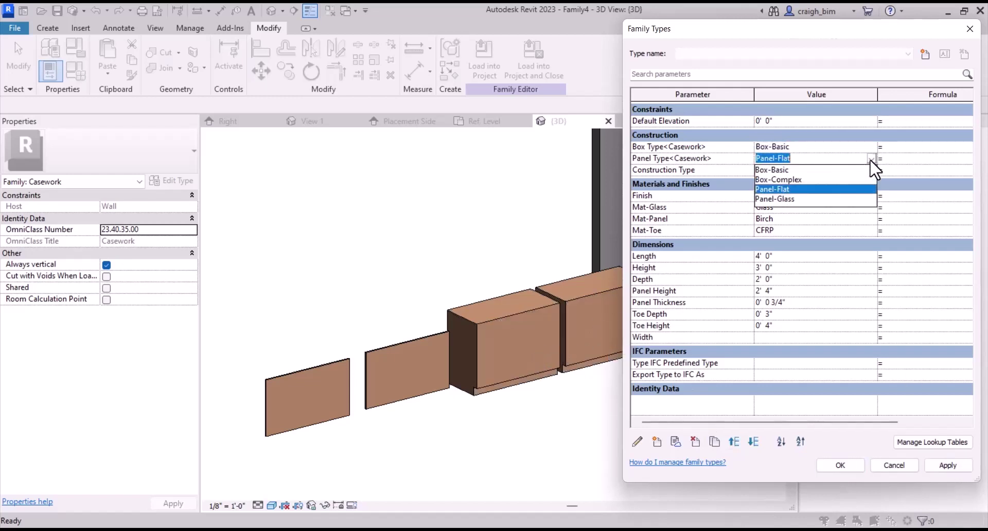
click(795, 199)
click(956, 465)
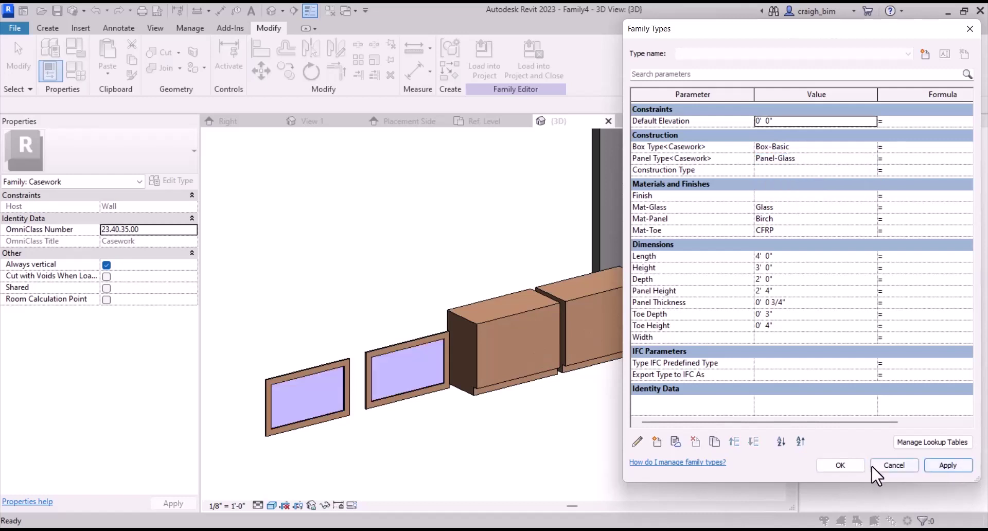
click(840, 465)
scroll(573, 462, up, 2)
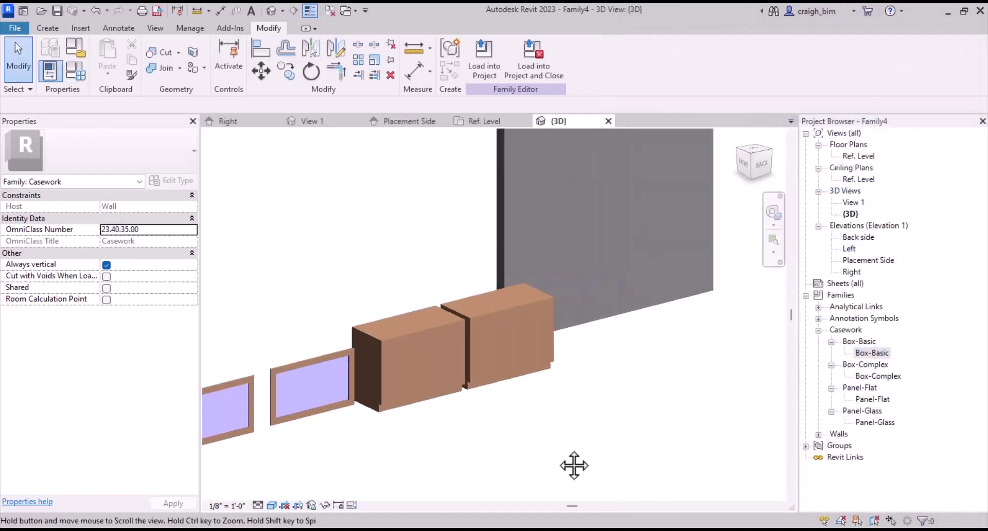
- Open the Ref. Level floor plan and examine the Front, Center (Left/Right) and Right reference planes
double_click(858, 156)
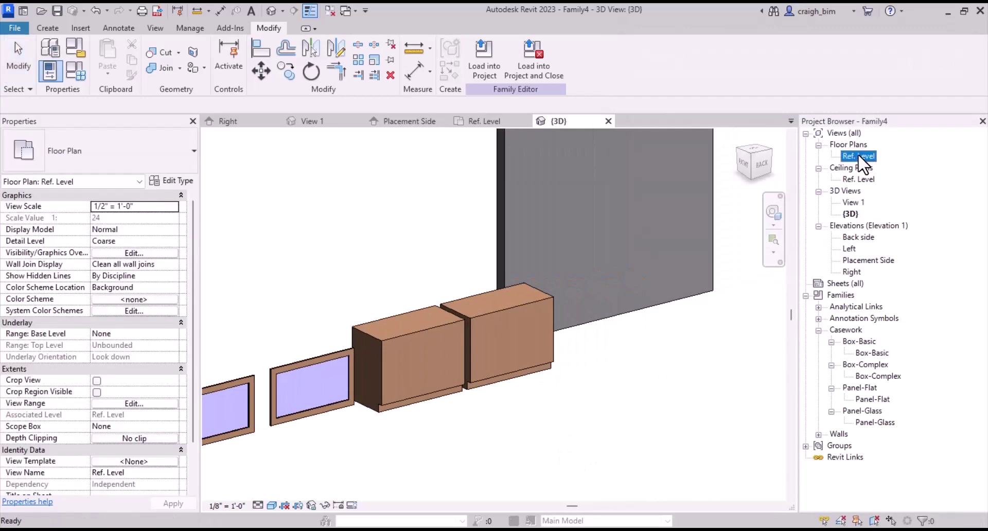
middle_drag(470, 375, 715, 374)
scroll(715, 374, down, 1)
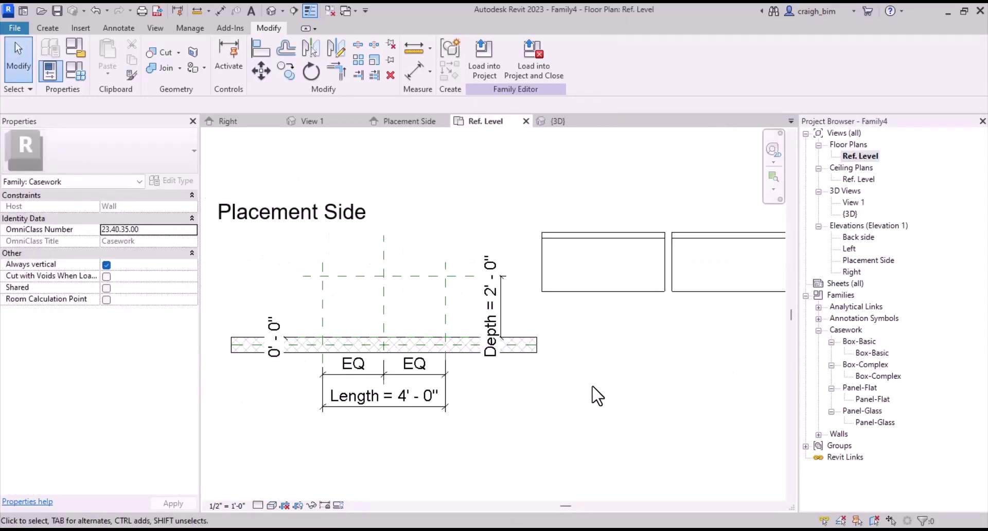
click(462, 276)
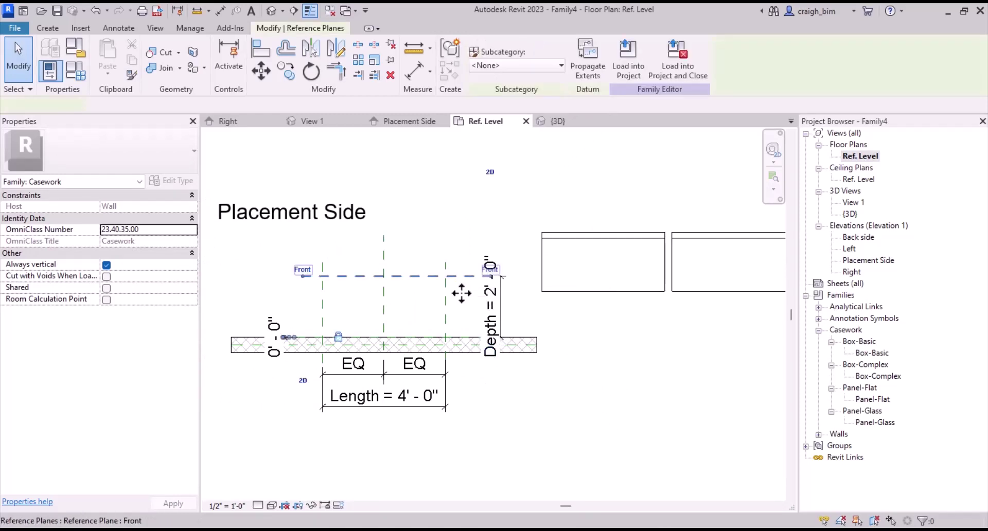
click(348, 293)
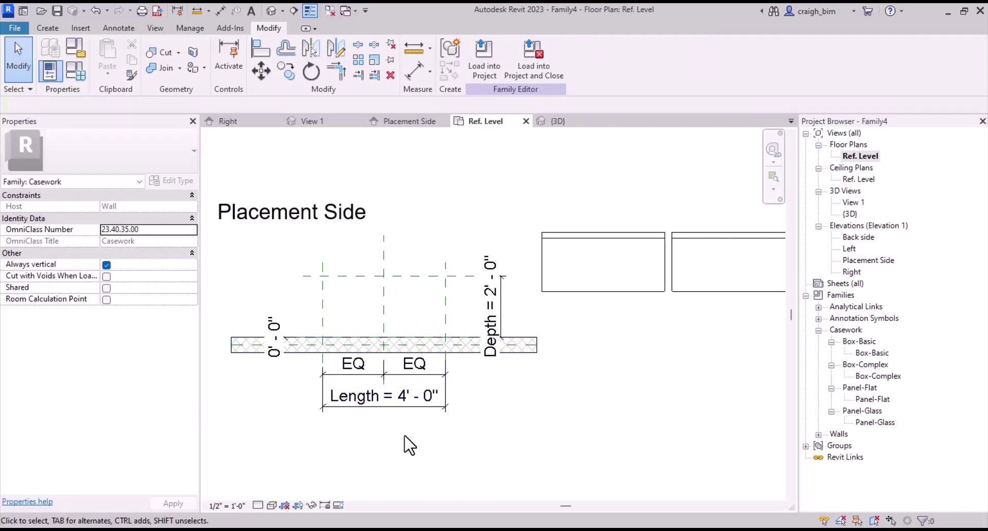
click(384, 301)
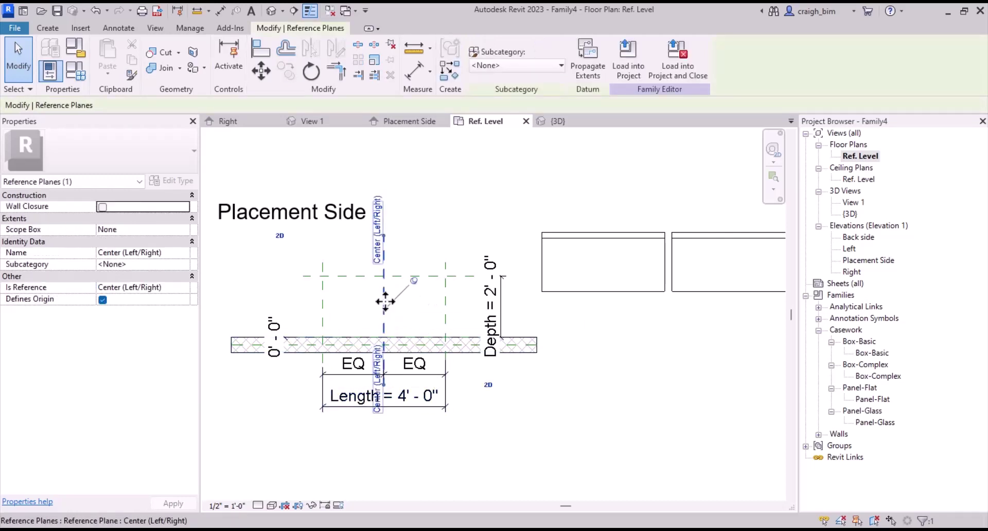
click(458, 229)
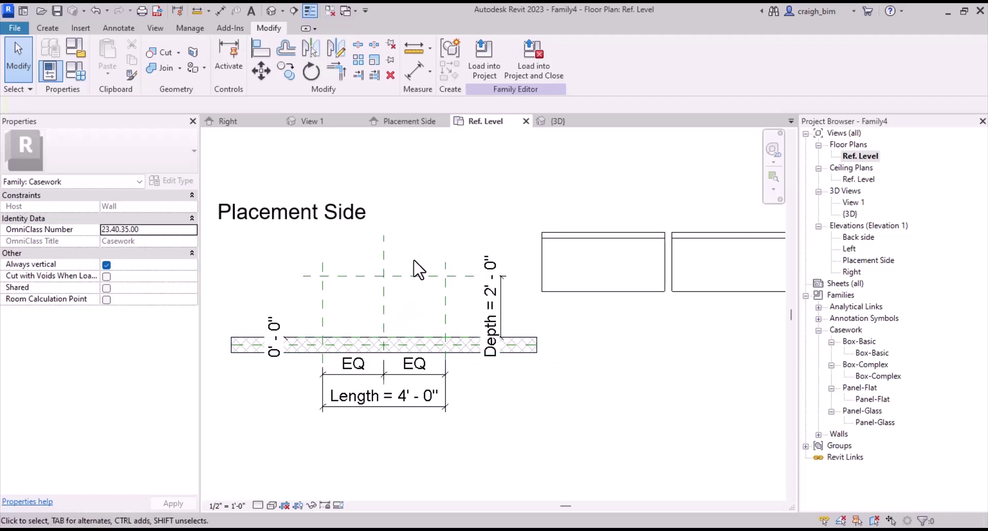
click(443, 308)
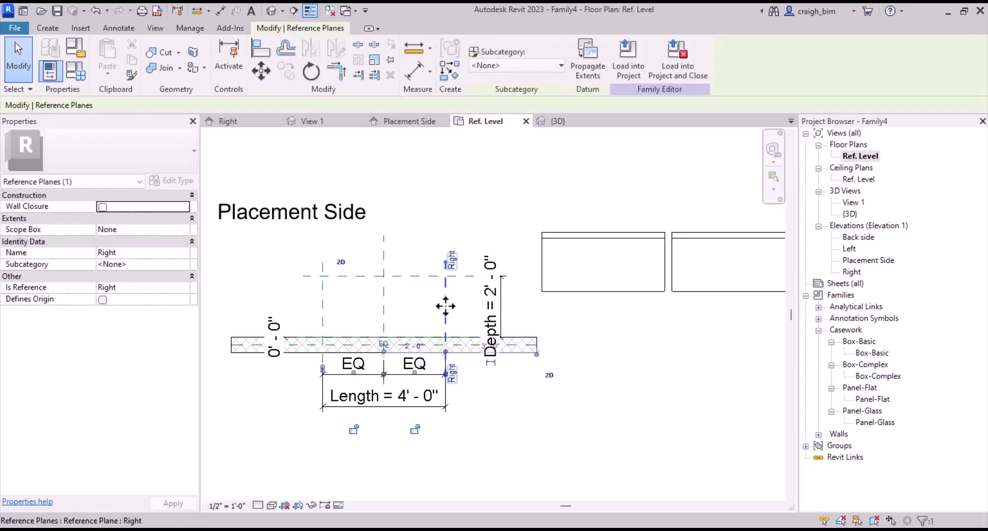
click(717, 352)
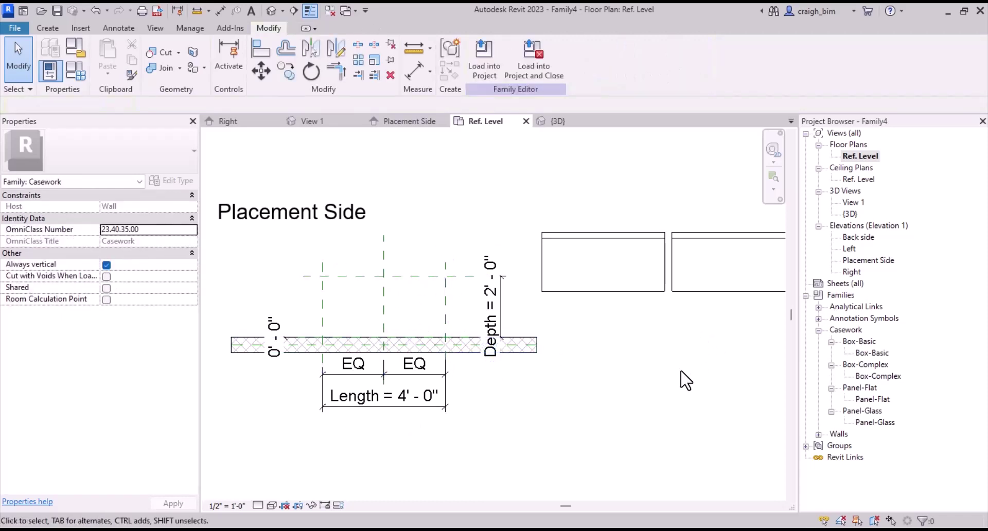
- Align and lock the nearest box's centre to the Center (Left/Right) plane and its back to the wall's placement-side face
key(a)
key(l)
click(383, 304)
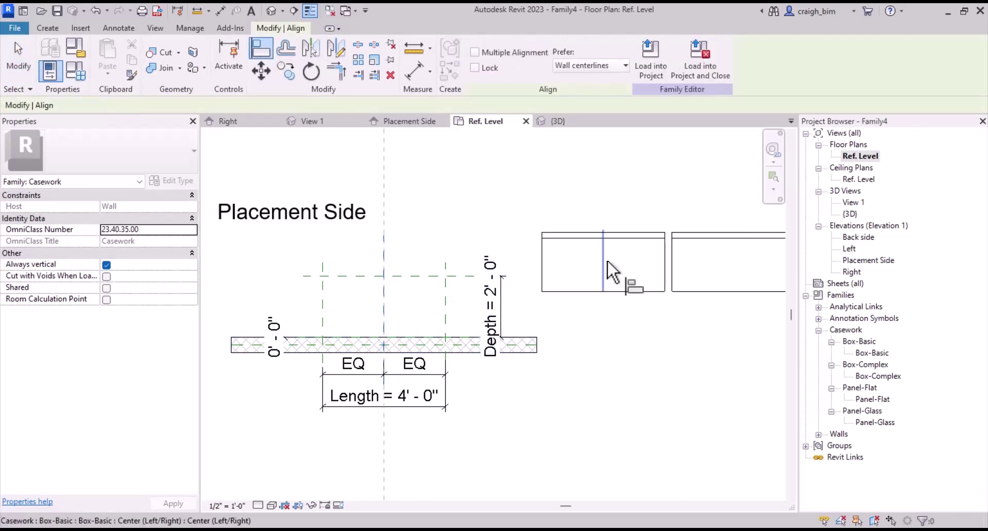
click(606, 263)
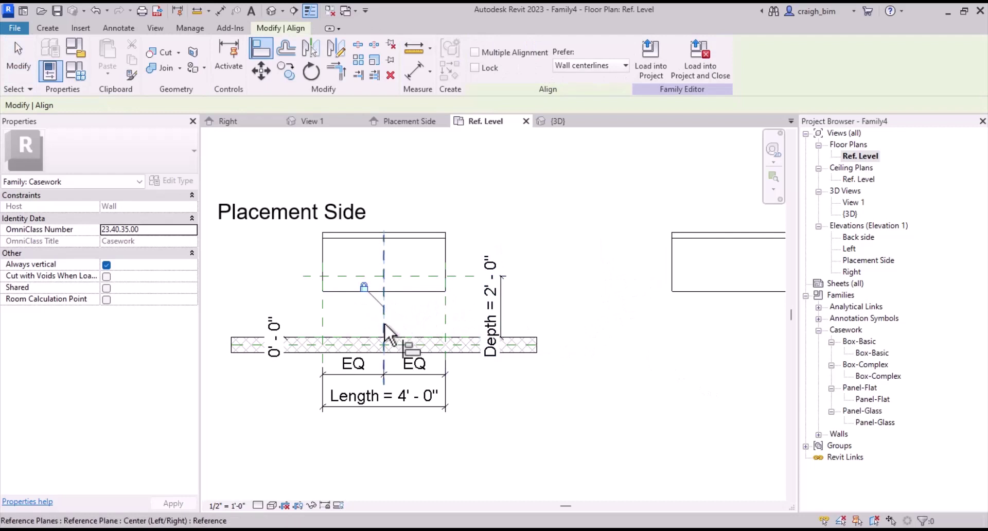
click(432, 344)
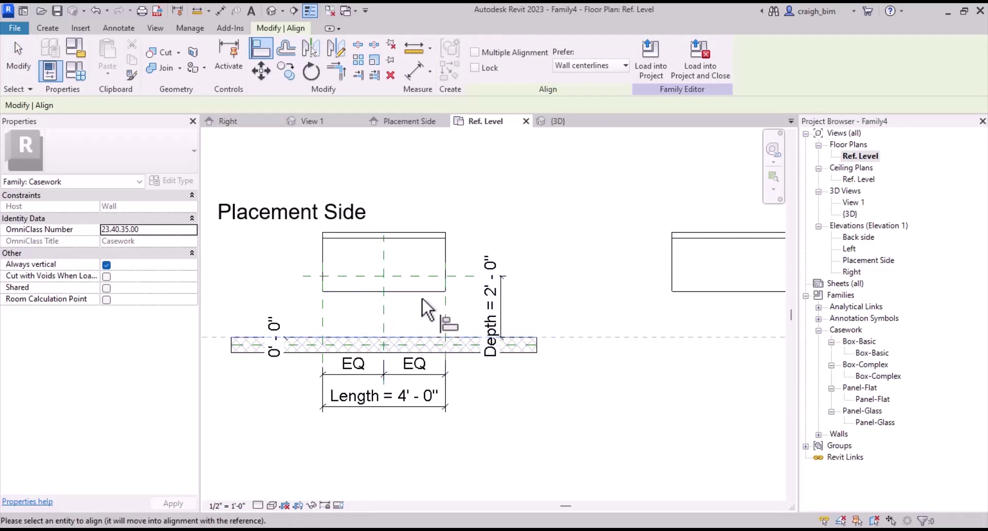
click(422, 291)
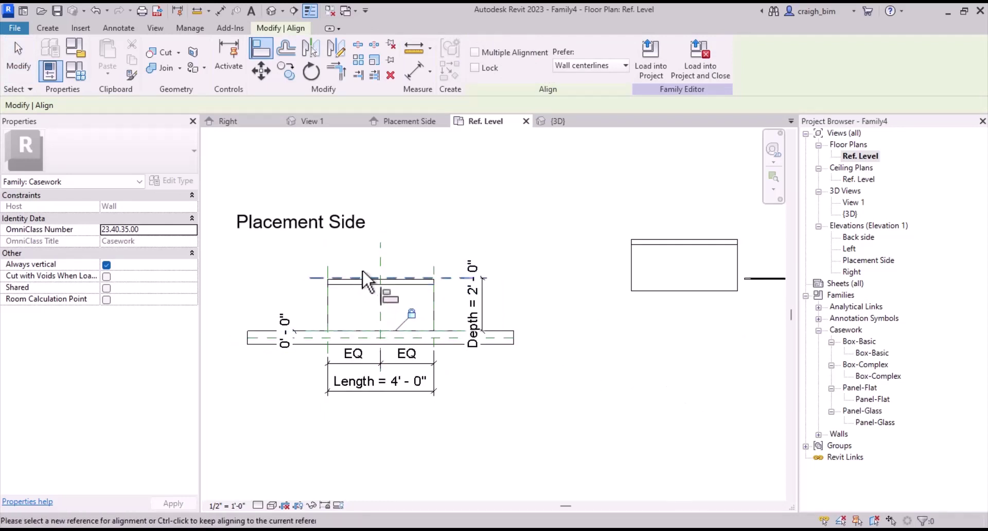
- Align and lock the nearest glass panel's centre to the Center (Left/Right) plane and its outer face to the Front plane
click(382, 262)
shift+scroll(540, 288, right, 5)
shift+scroll(533, 283, right, 5)
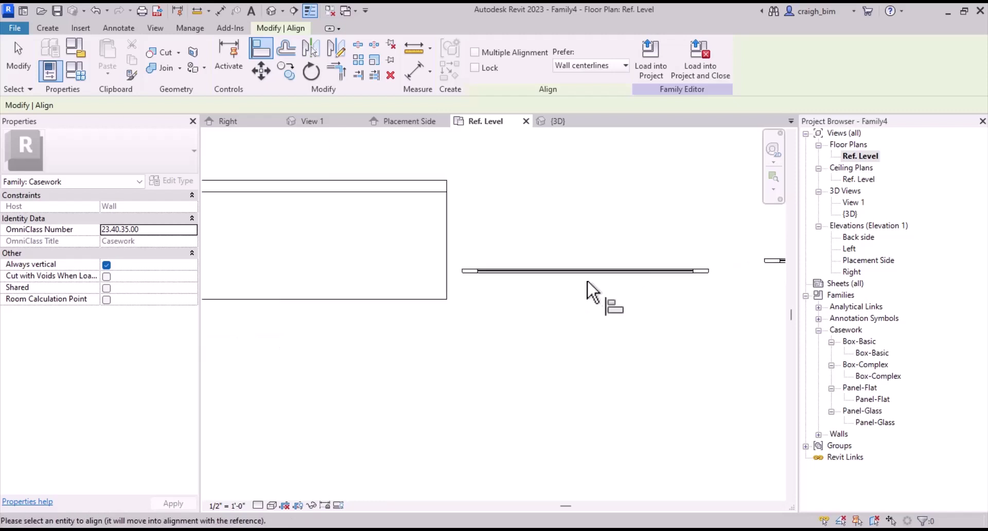
click(582, 268)
shift+scroll(625, 309, left, 5)
scroll(555, 329, up, 8)
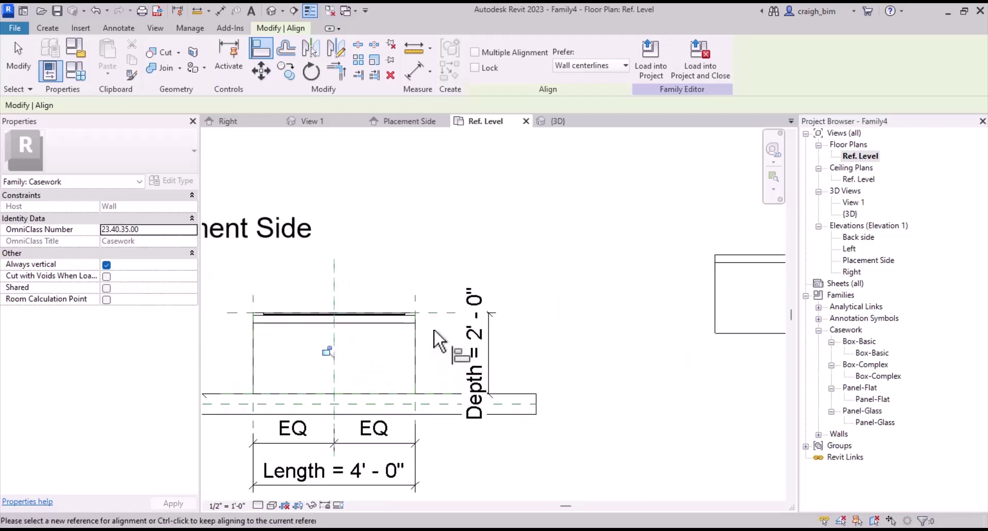
click(766, 252)
click(733, 257)
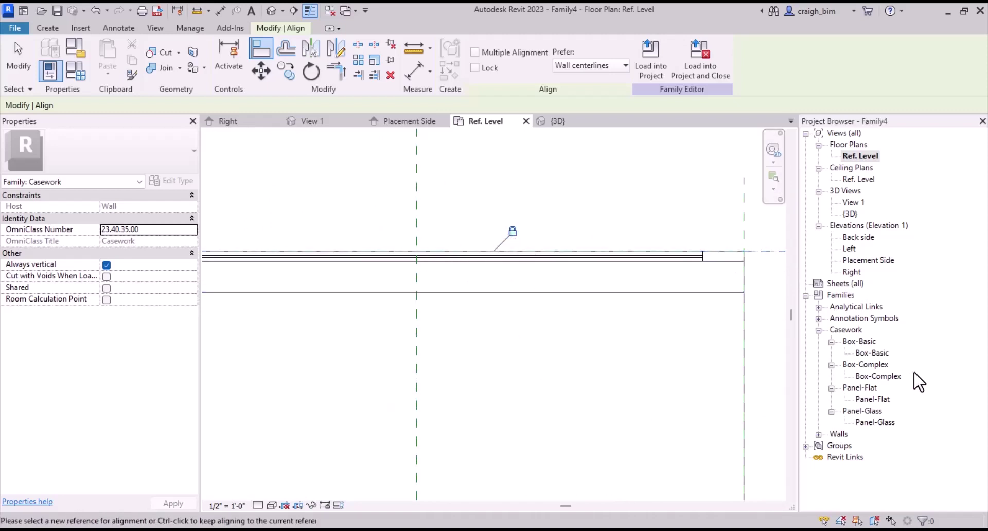
key(Escape)
key(Escape)
scroll(357, 267, down, 8)
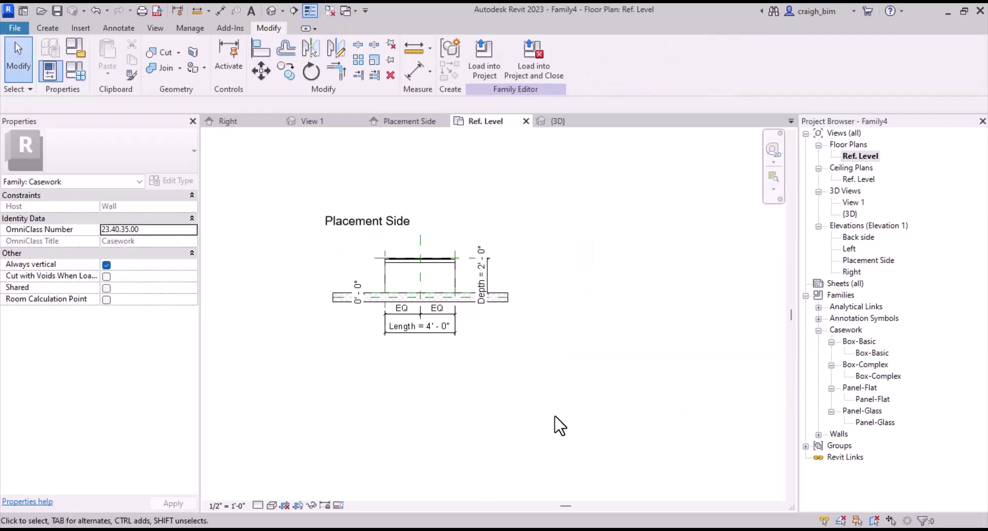
- Open the Placement Side elevation and nudge the glass panel up until it sits clear above the box
double_click(867, 261)
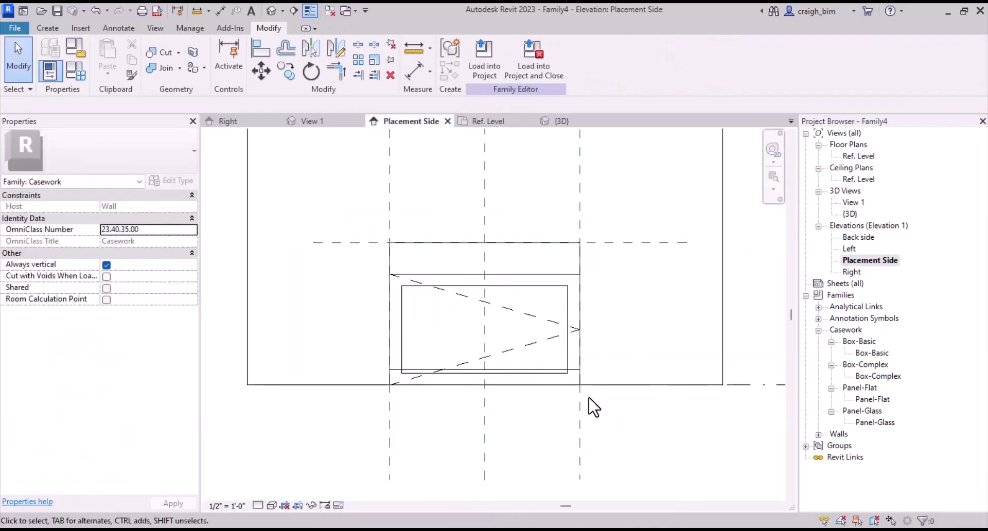
scroll(591, 407, up, 1)
click(562, 269)
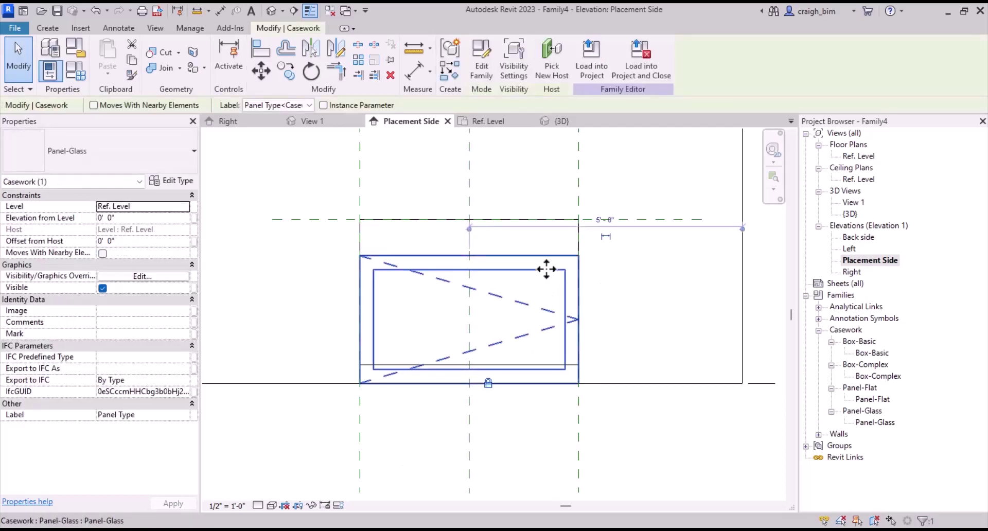
key(Up)
key(Up)
key(Up)
key(Up)
key(Up)
key(Up)
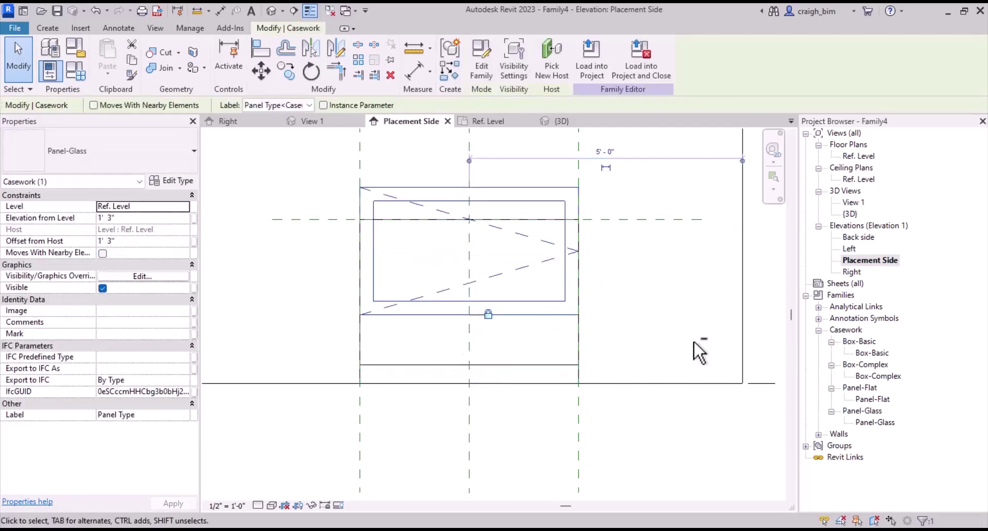
scroll(628, 334, down, 2)
click(633, 314)
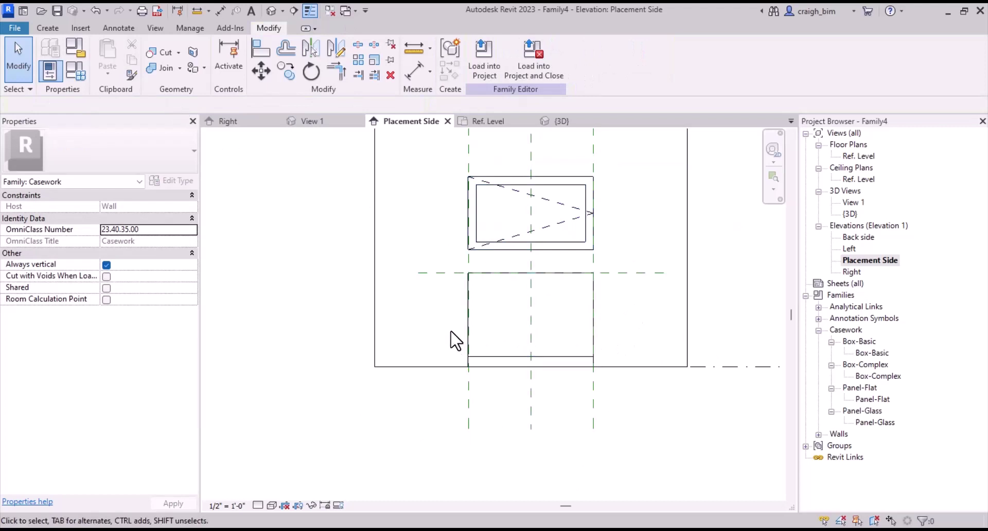
- Draw two horizontal reference planes across the box, one near mid-height and one along the toe-kick's top edge, extending the lower one past the box's left side
key(r)
key(p)
click(446, 315)
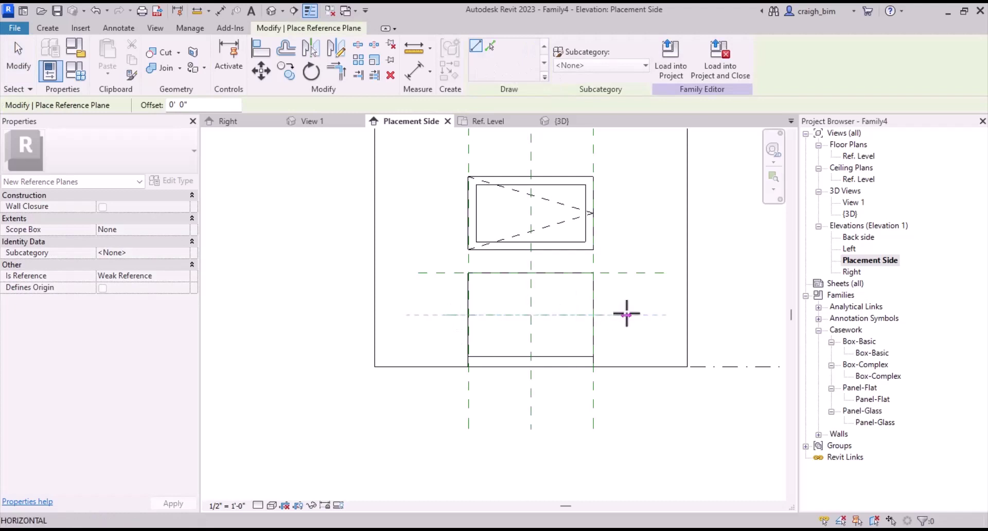
click(627, 314)
click(467, 355)
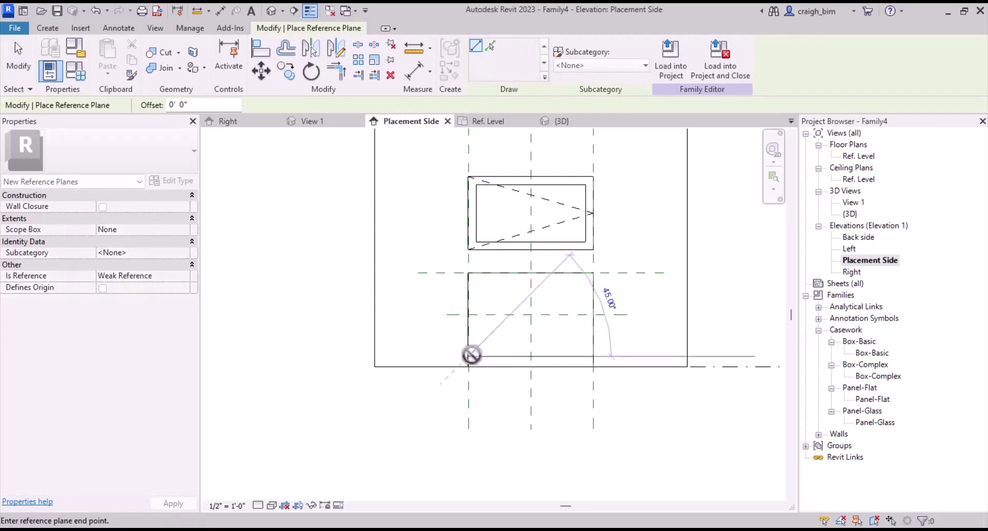
click(608, 355)
key(Escape)
key(Escape)
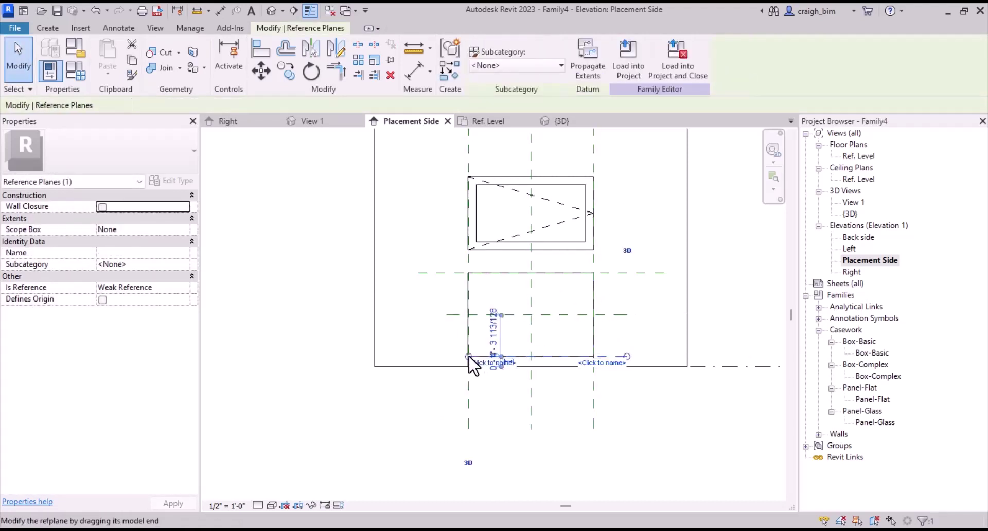
drag(468, 356, 445, 356)
- Dimension the box's top plane, the middle plane and the toe plane in one string and make the spacing equal
click(220, 11)
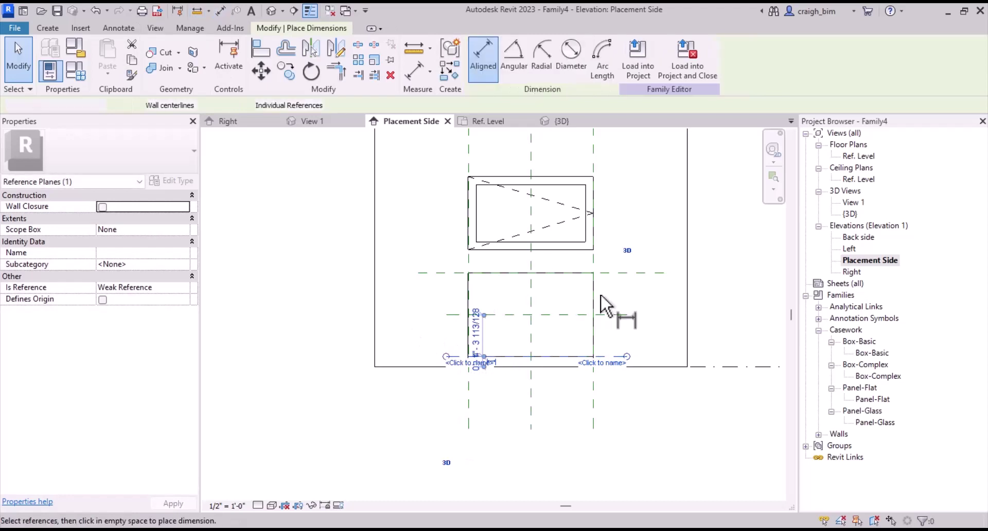
click(623, 273)
click(621, 324)
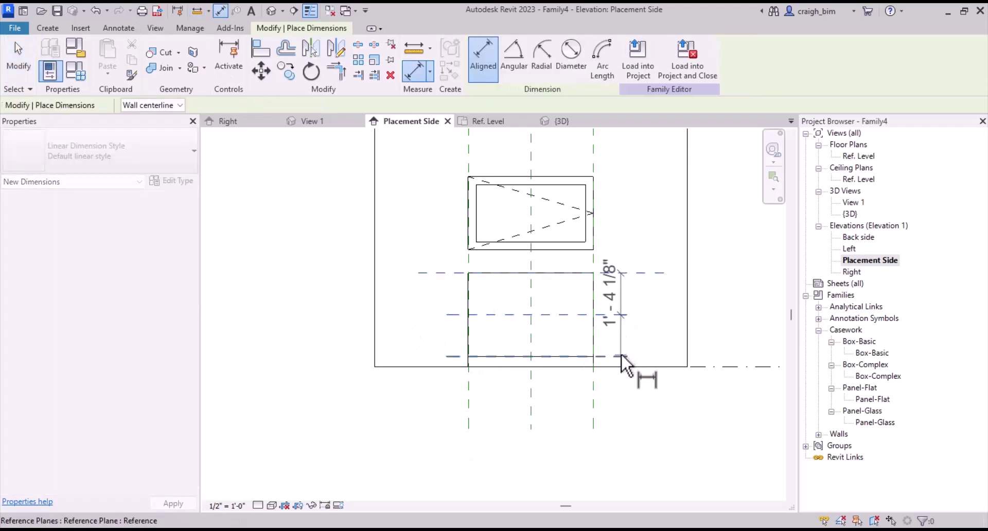
click(625, 357)
click(727, 316)
click(696, 315)
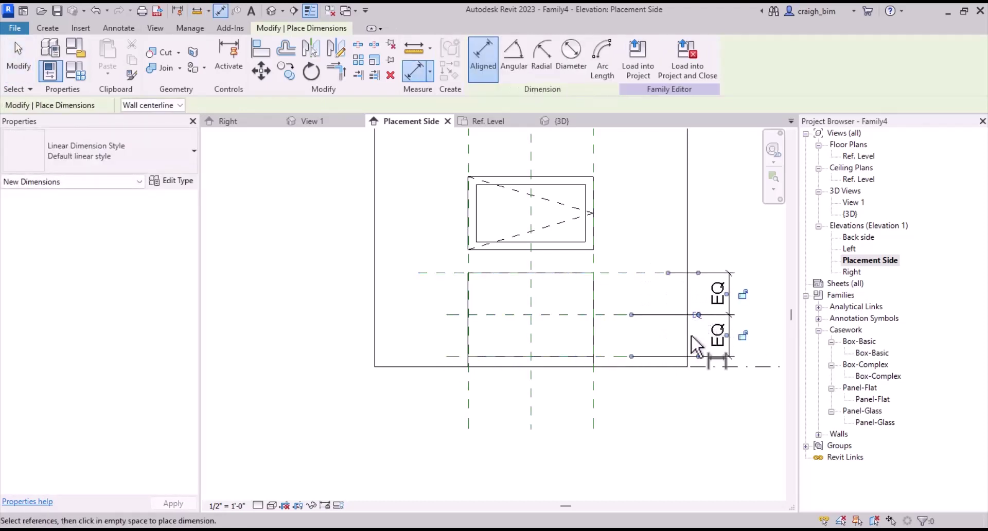
- Dimension the toe plane from the Ref. Level and label the dimension with the Toe Height parameter
click(615, 357)
click(751, 367)
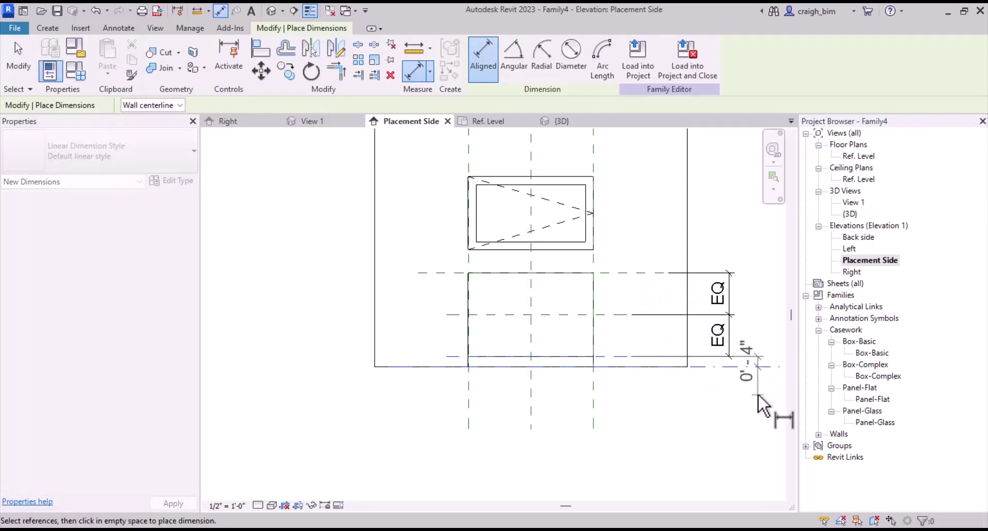
click(737, 396)
key(Escape)
click(508, 58)
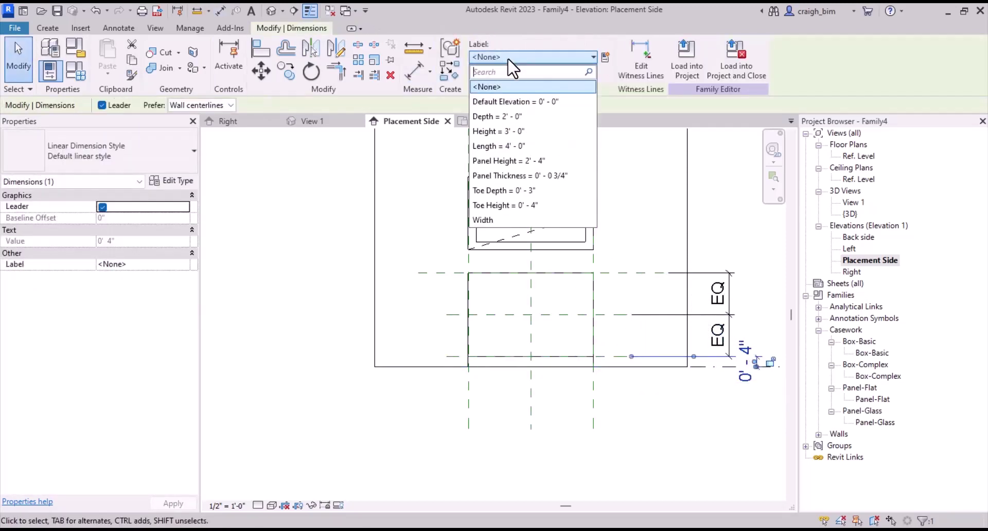
key(Return)
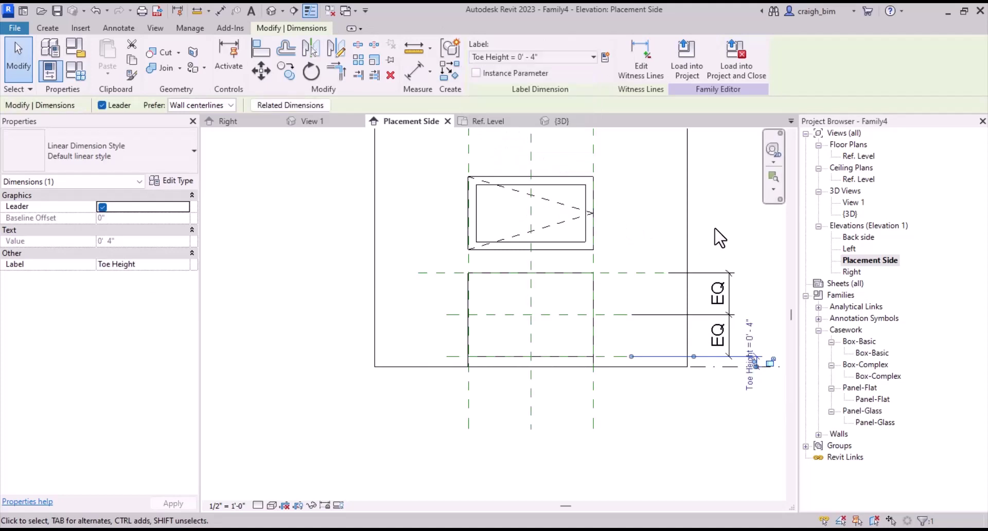
click(721, 237)
middle_drag(720, 236, 595, 238)
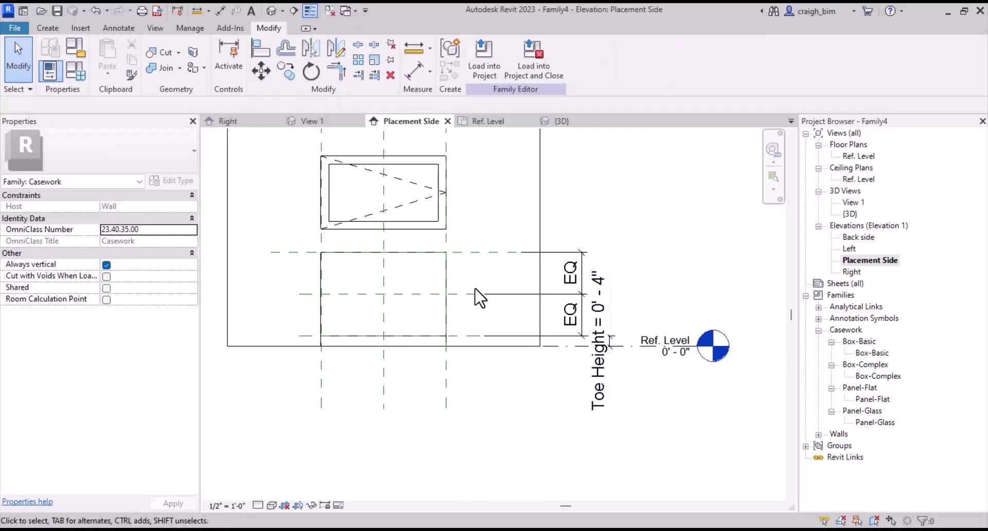
- Set the Panel Height formula to Height - Toe Height and accept the family types
click(76, 71)
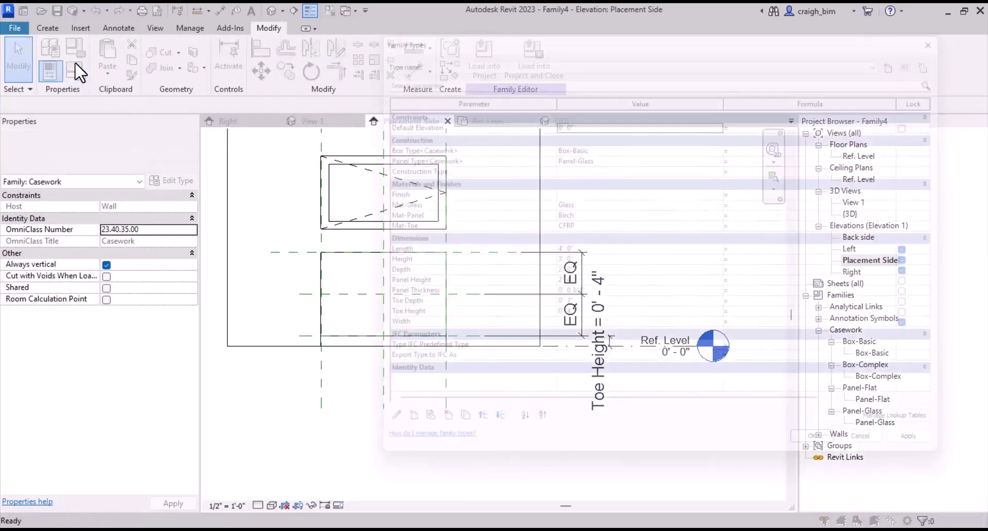
drag(493, 34, 358, 42)
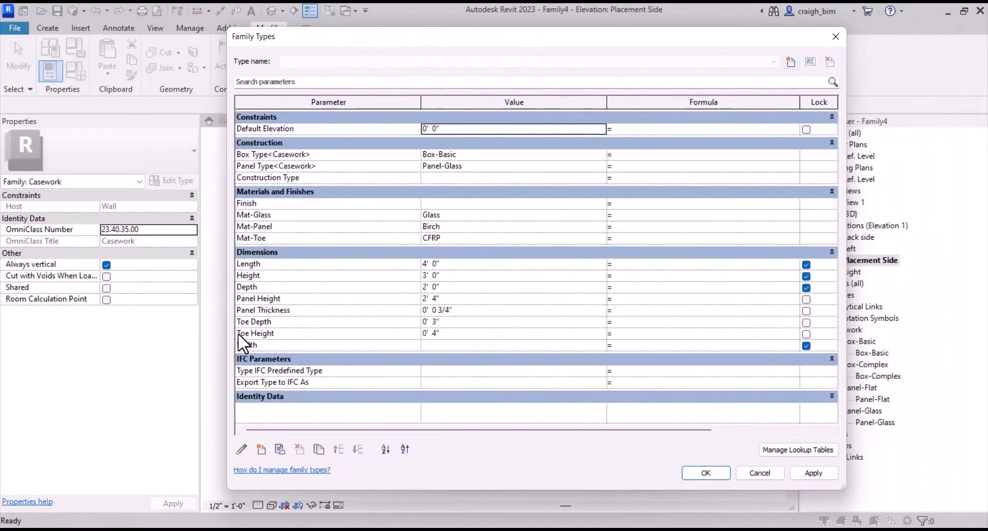
click(313, 292)
click(639, 309)
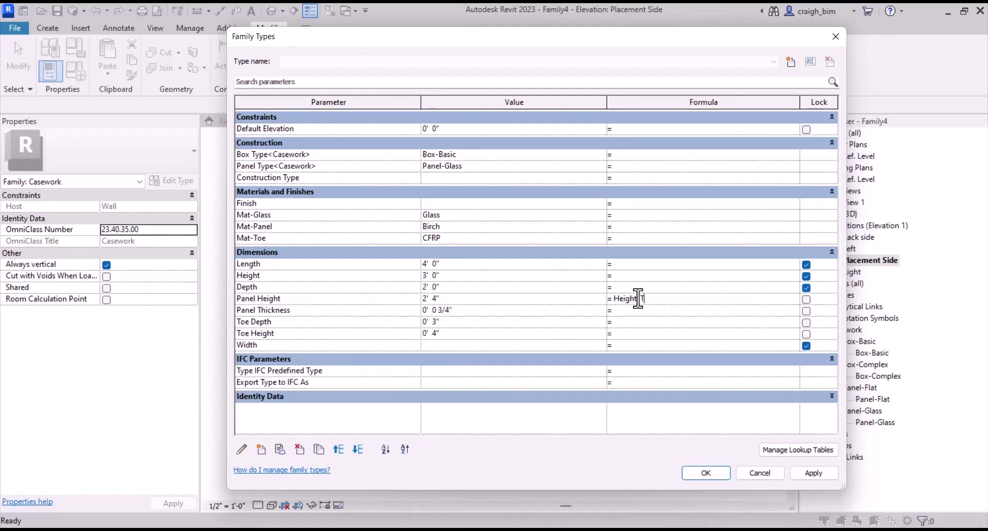
text(Height)
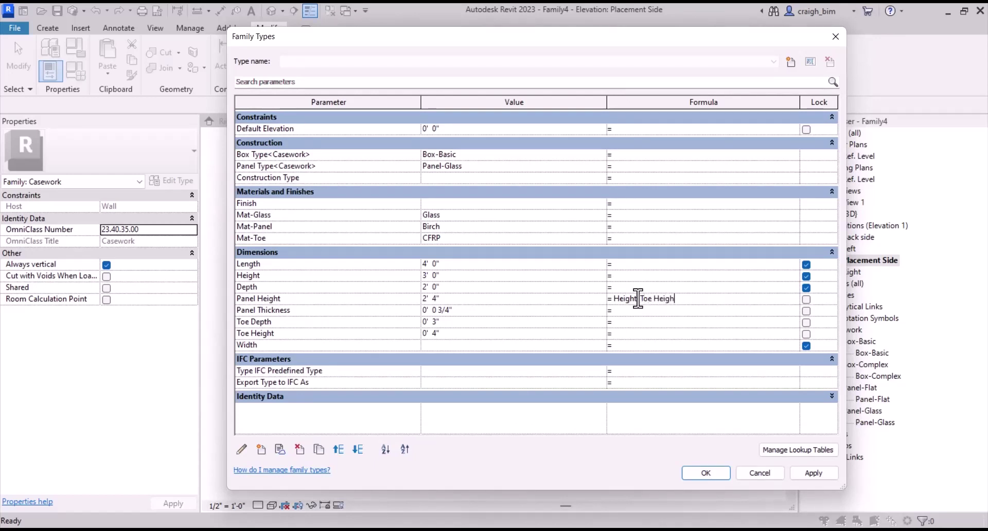
text( -)
key(Tab)
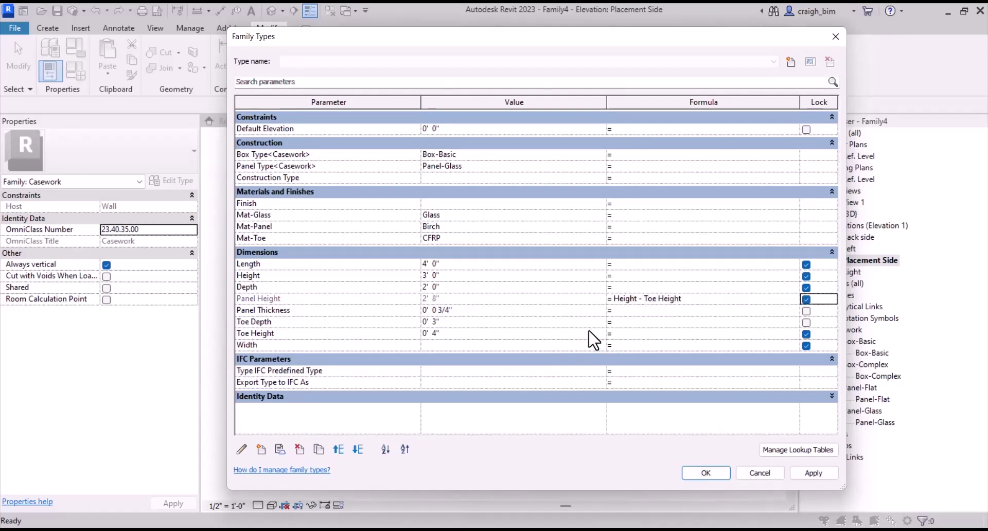
key(Return)
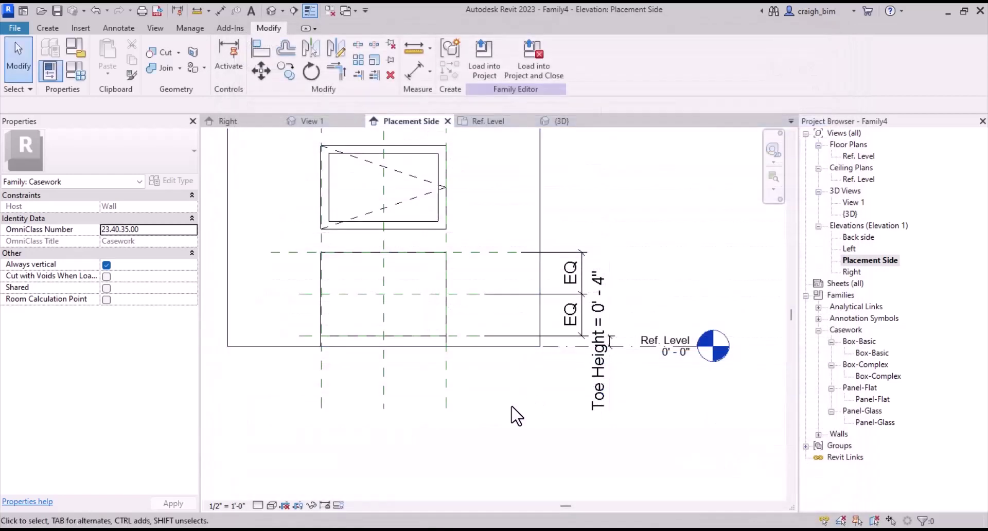
- Align and lock the glass panel's horizontal centre to the middle reference plane between the toe and top planes
key(a)
key(l)
click(418, 183)
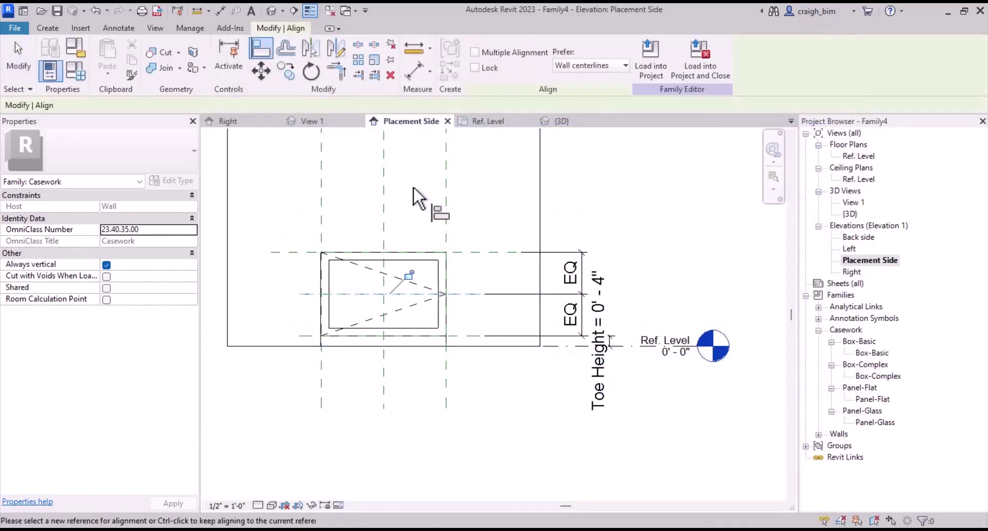
key(Escape)
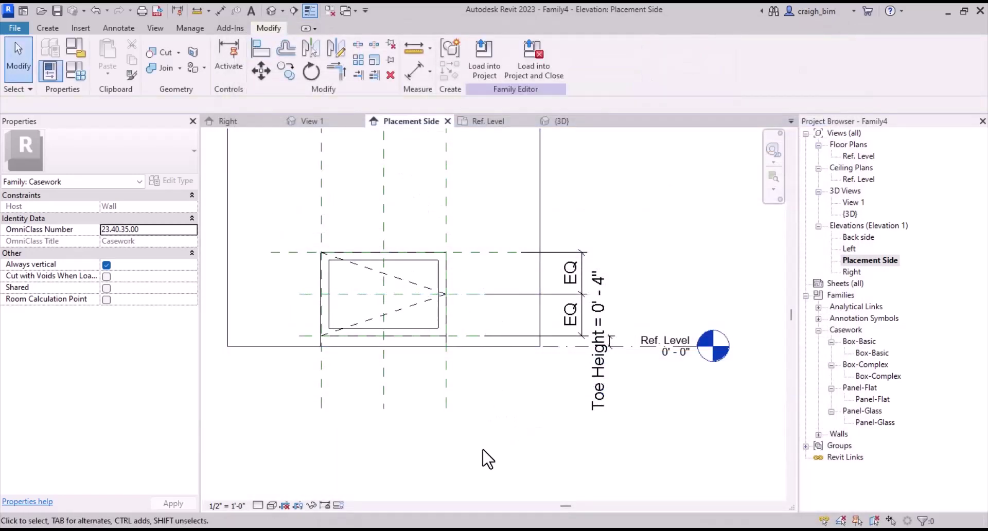
scroll(279, 260, up, 4)
scroll(453, 265, down, 2)
scroll(454, 266, down, 2)
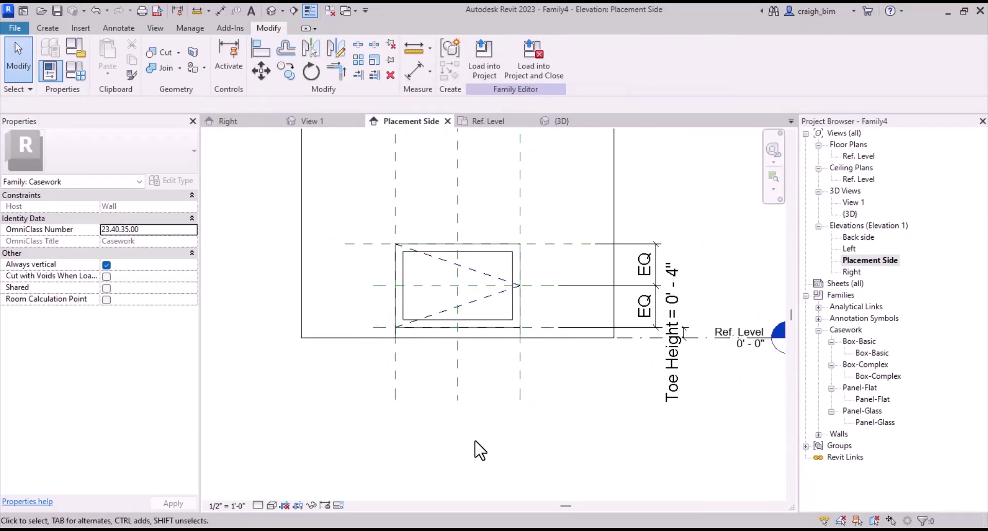
scroll(514, 442, down, 1)
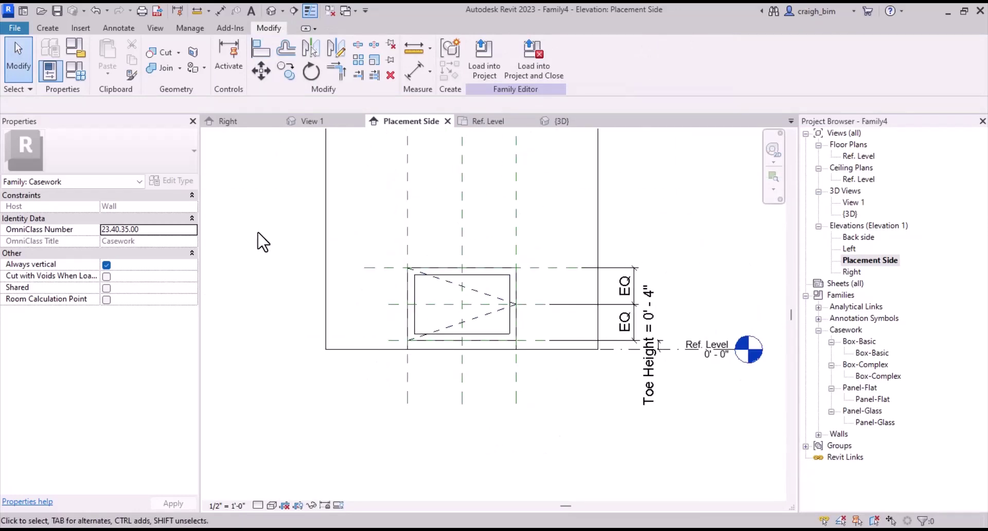
- Set the family's Length to 2' 0" and Height to 2' 8 1/2" in the family types
click(76, 72)
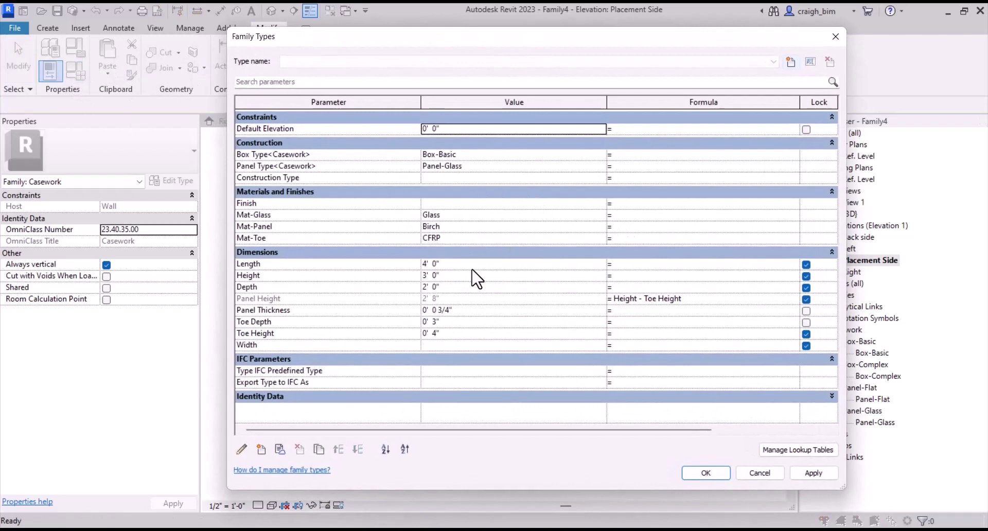
click(472, 268)
text(2)
key(Tab)
key(Tab)
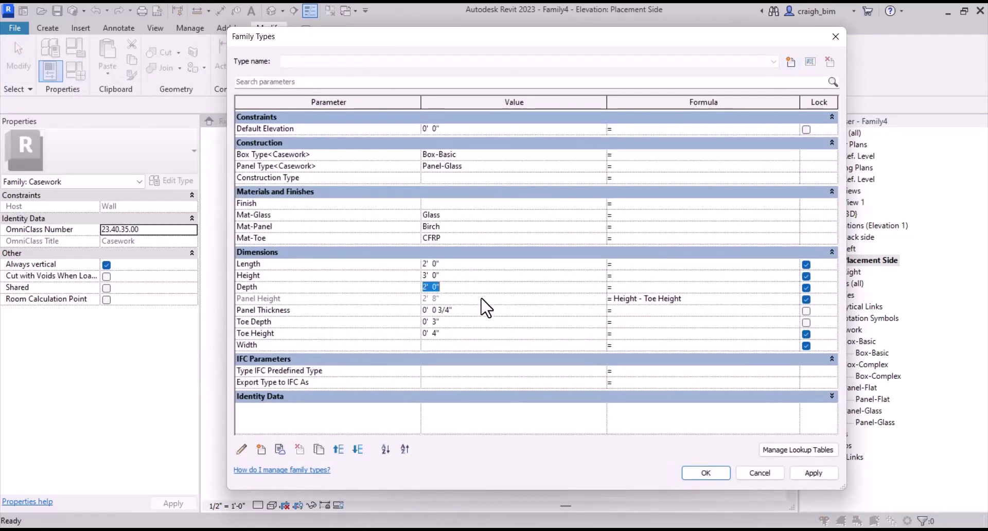
click(504, 275)
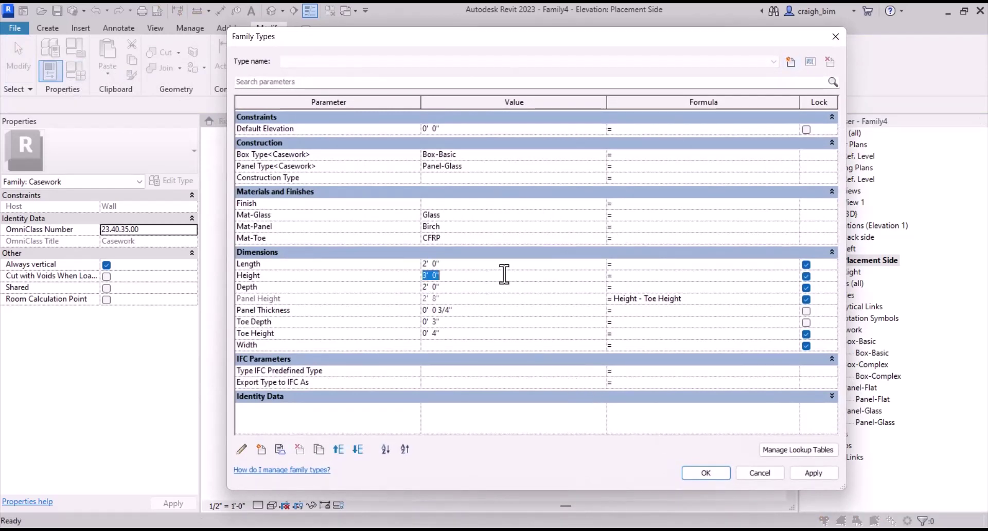
text(2 8.5)
key(Tab)
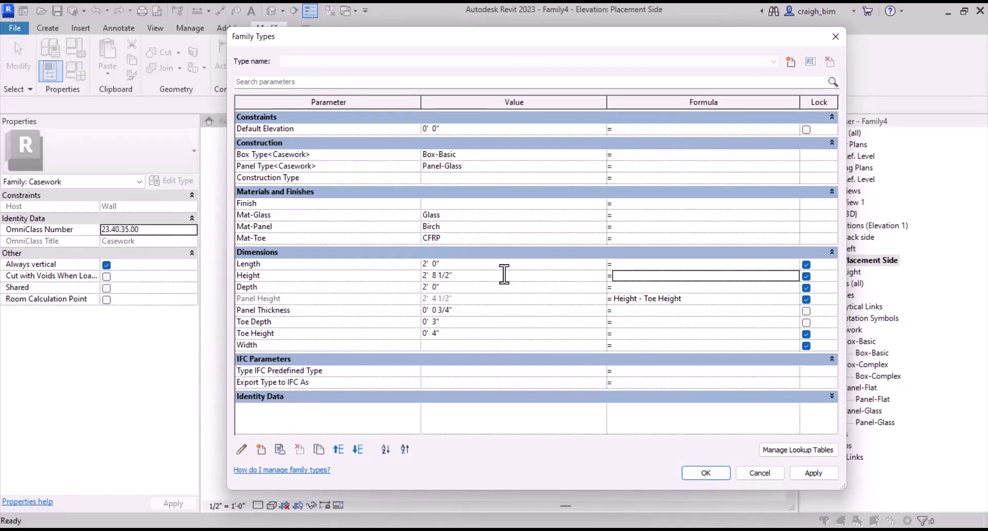
- Move the Depth parameter above Height in the Dimensions group and accept the family types
click(462, 288)
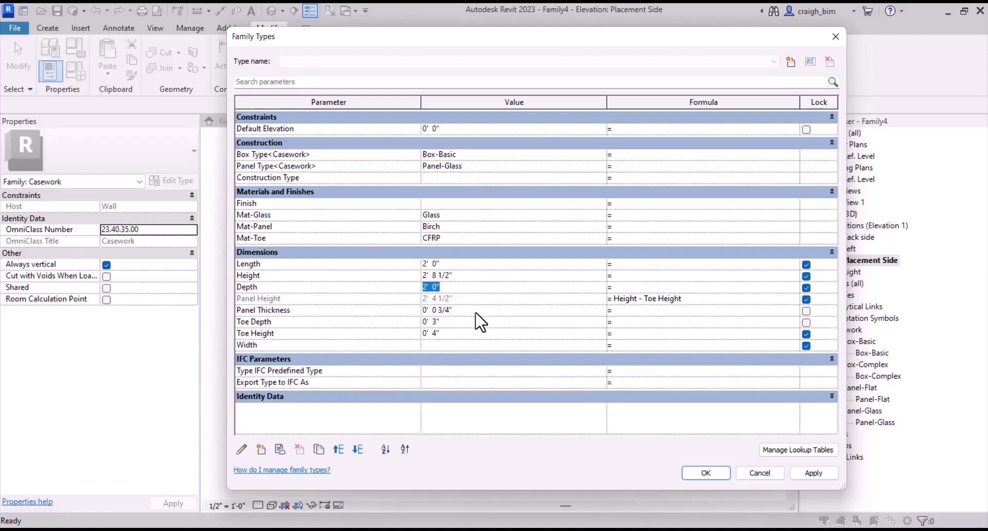
click(268, 288)
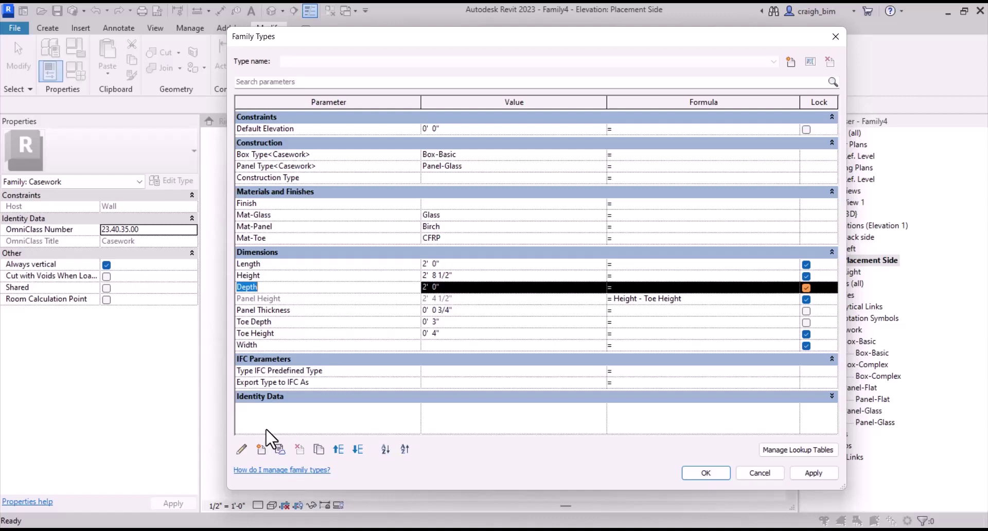
click(338, 449)
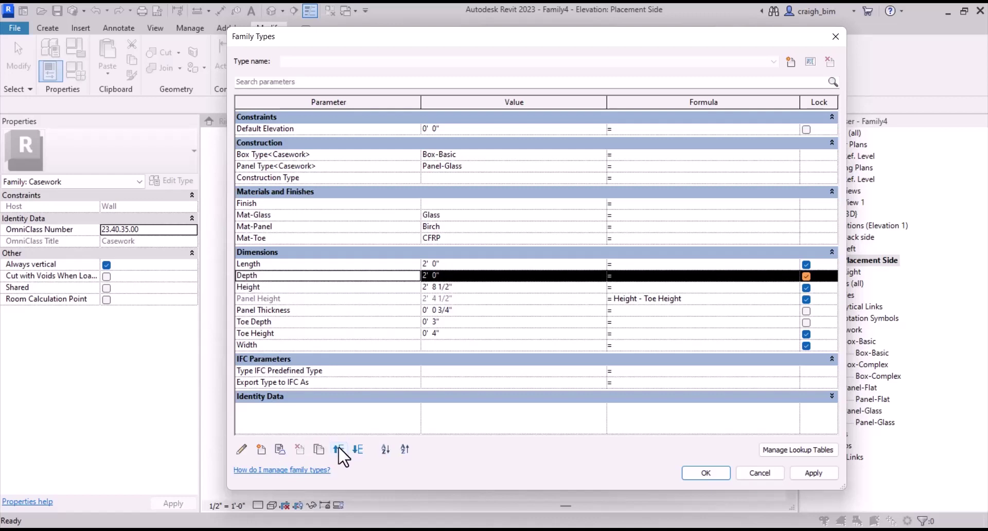
click(301, 334)
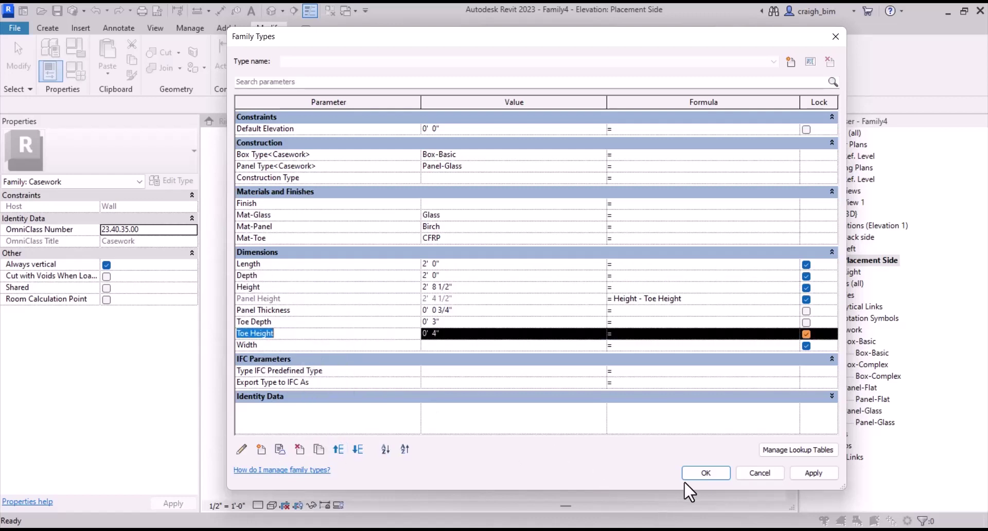
click(696, 472)
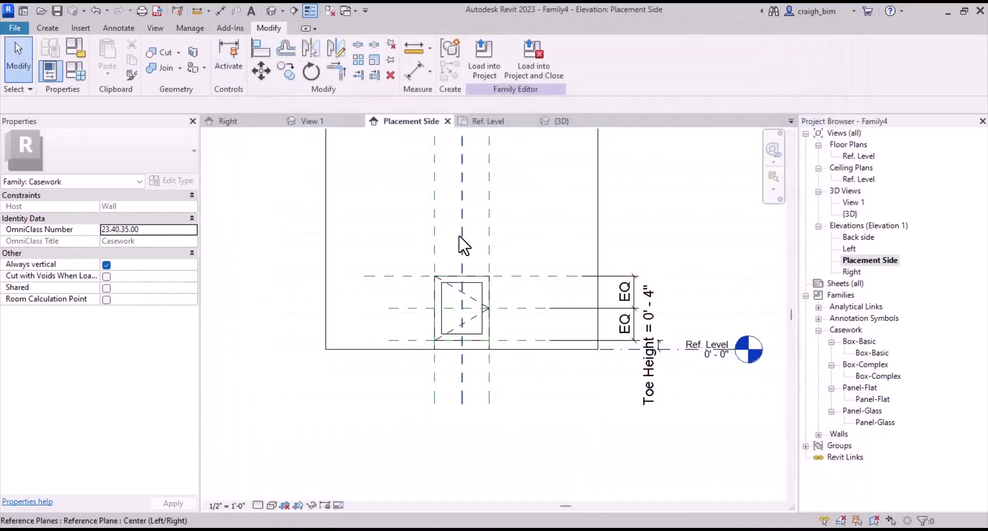
- Open the default 3D view and examine the resized cabinet with its glass panel against the wall
scroll(458, 268, down, 2)
click(270, 10)
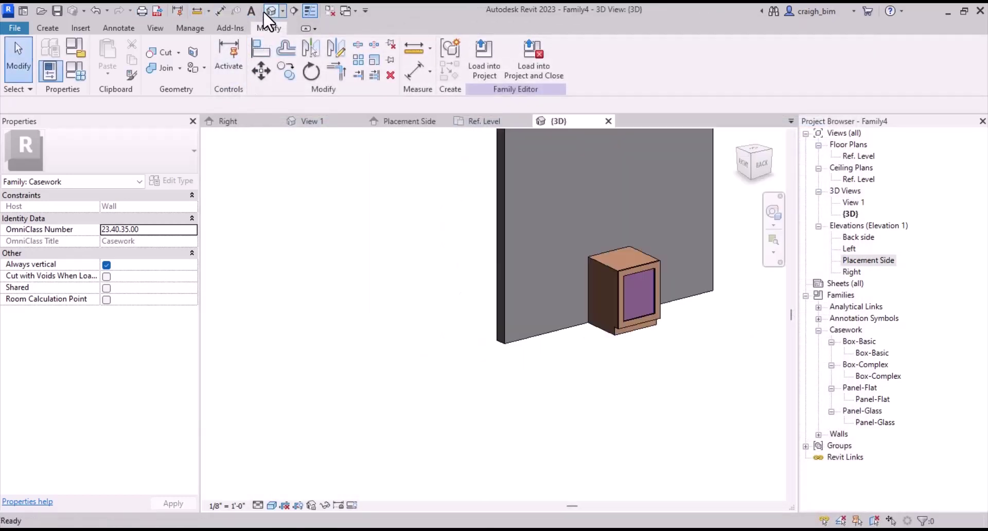
middle_drag(583, 393, 393, 440)
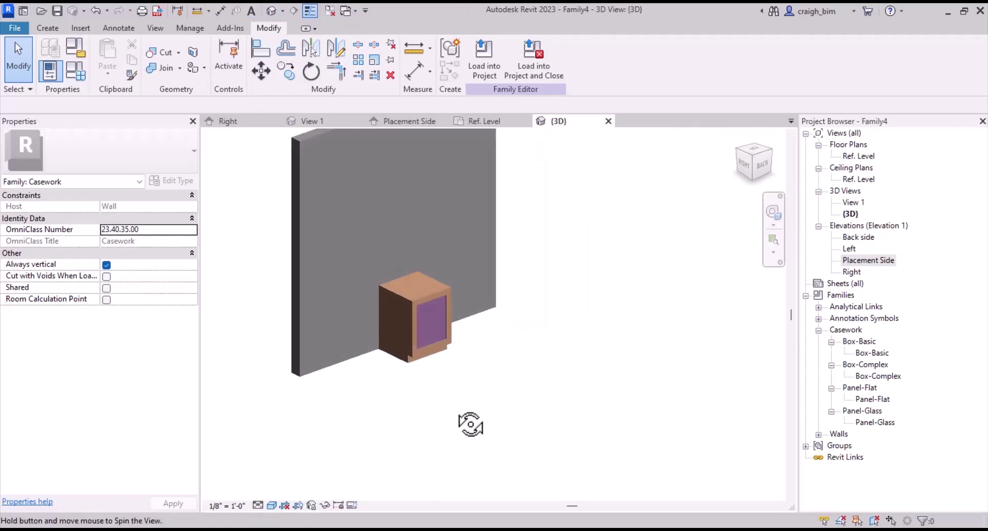
- Set the Box Type<Casework> parameter to Box-Complex in the family types and accept the change
scroll(412, 371, up, 4)
scroll(565, 470, down, 1)
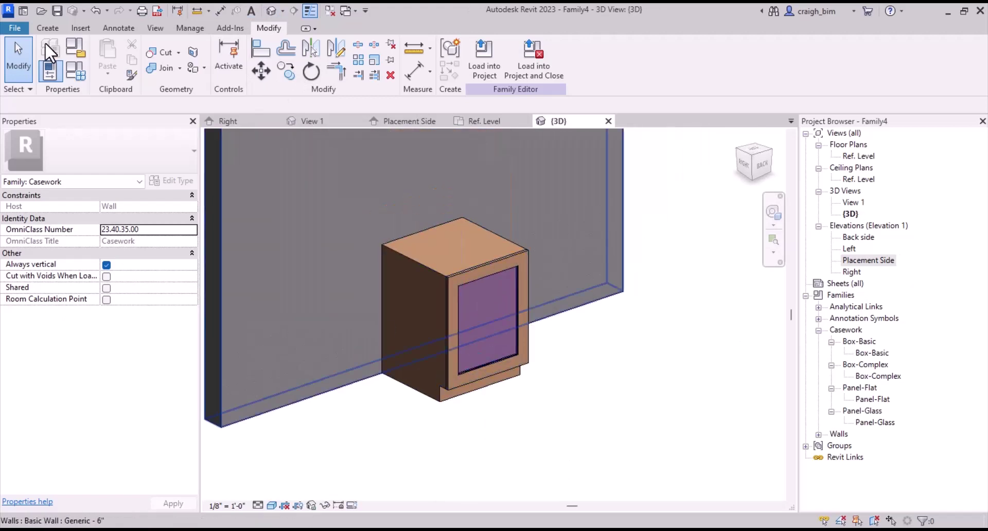
click(76, 71)
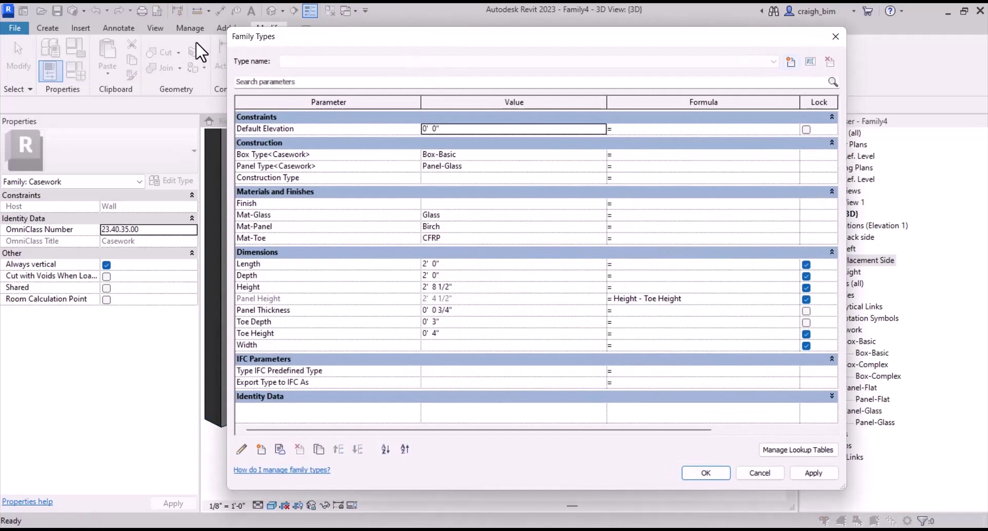
drag(224, 41, 456, 31)
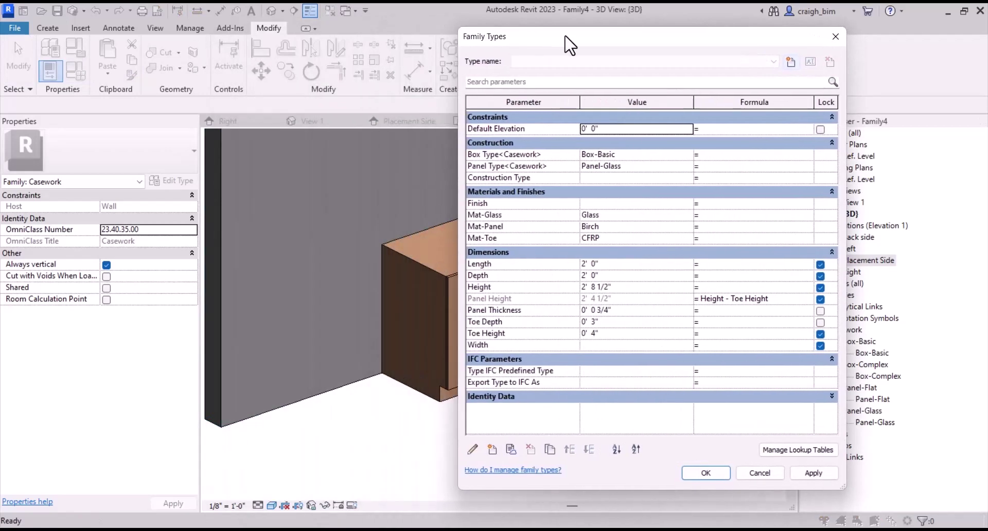
drag(566, 36, 664, 27)
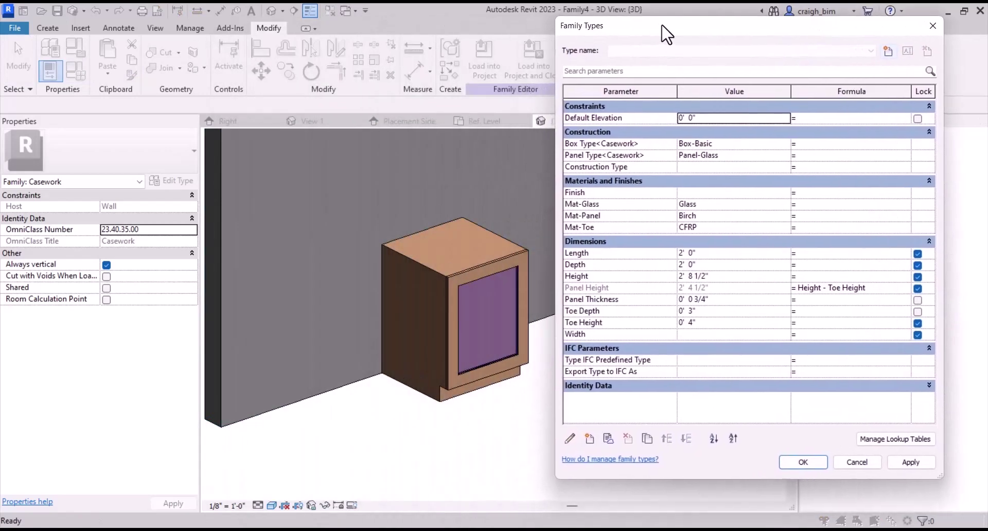
click(786, 144)
click(731, 161)
click(920, 463)
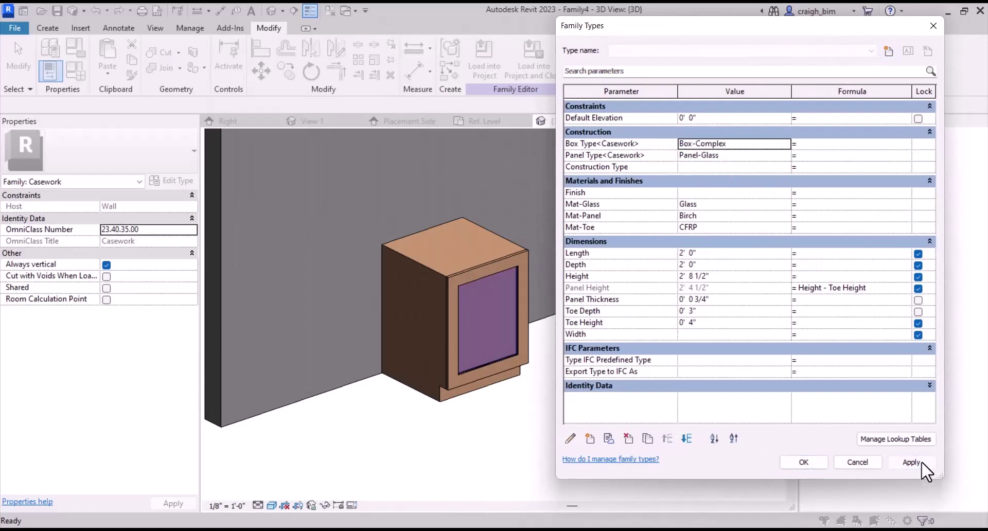
click(803, 462)
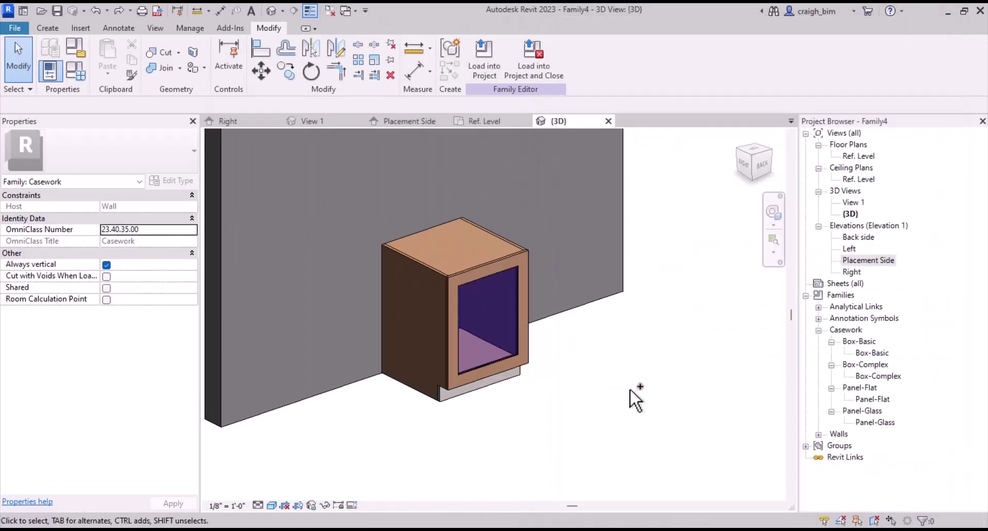
click(76, 70)
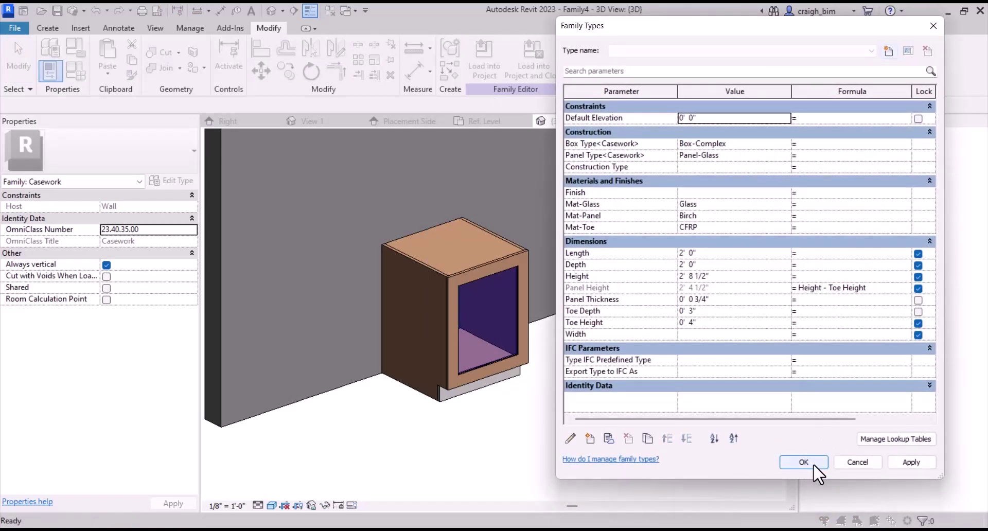
click(803, 462)
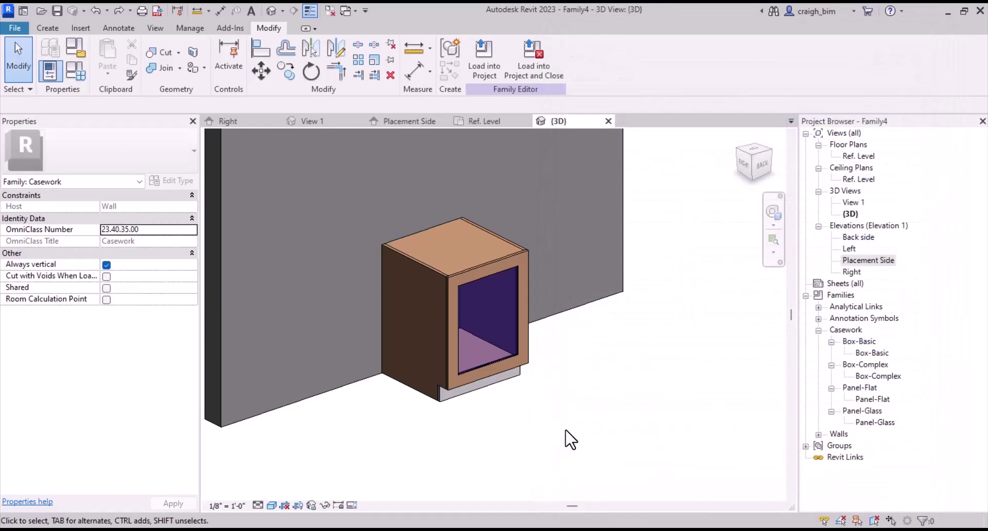
- Close the inactive views and create a new project from the Imperial-Construction Template
scroll(570, 439, down, 3)
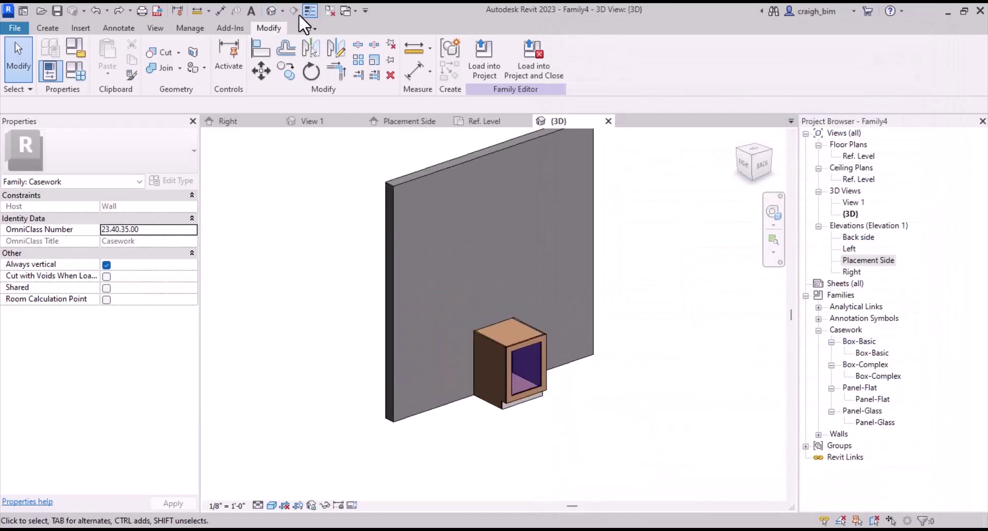
click(331, 9)
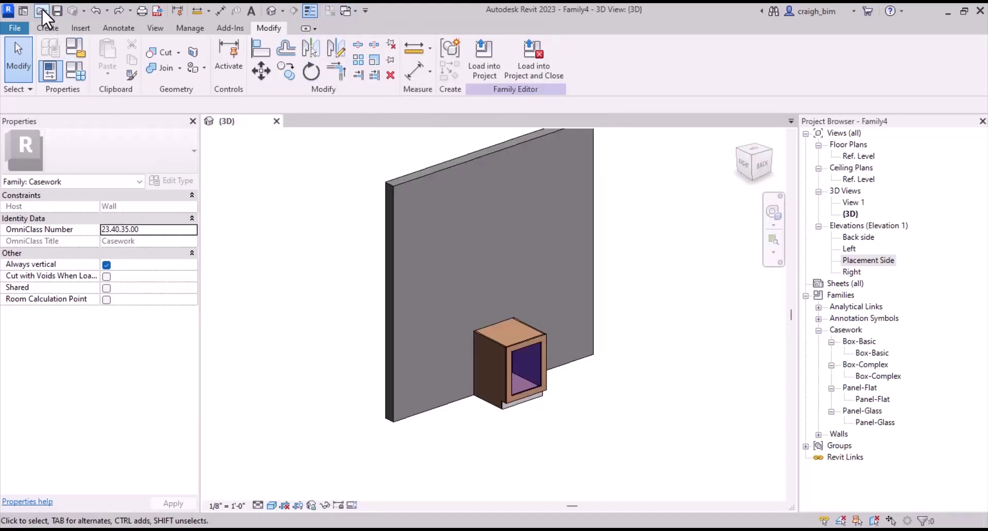
click(23, 31)
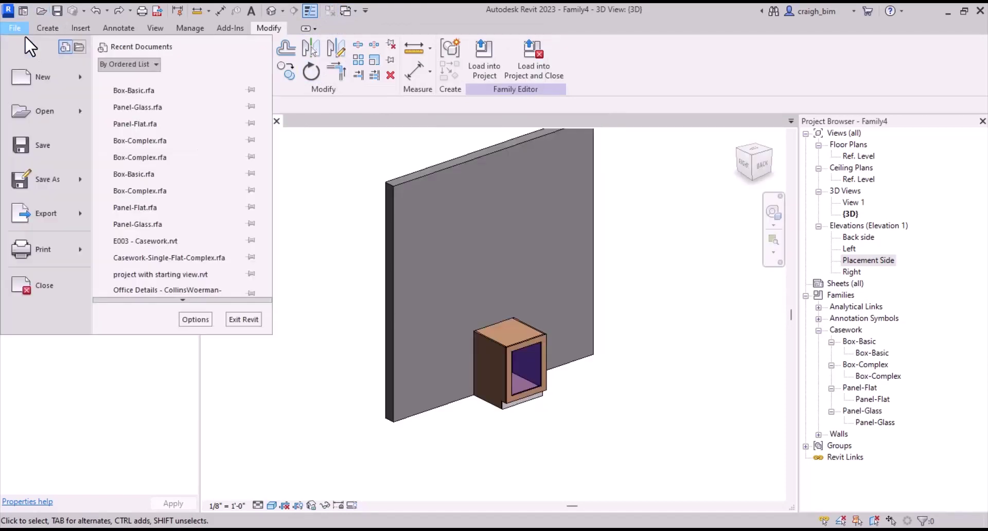
mouse_move(89, 84)
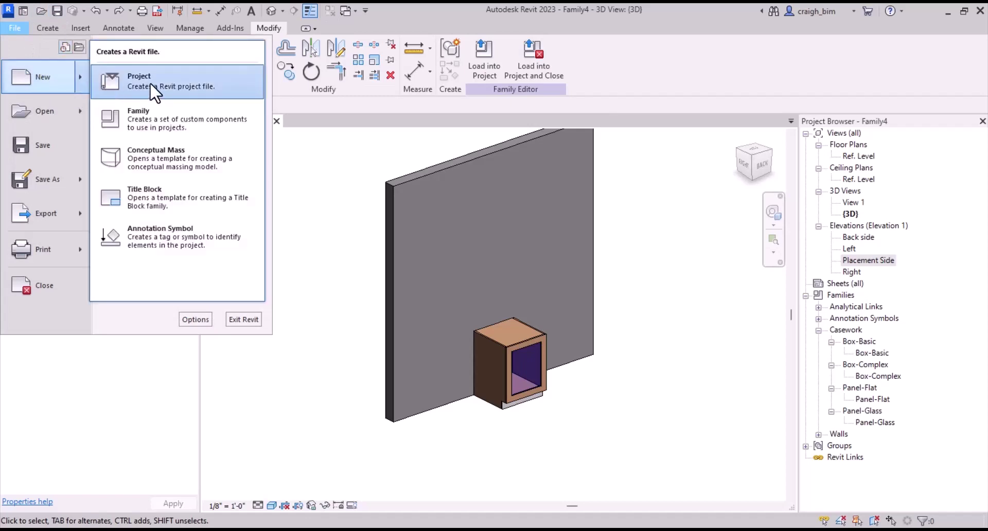
click(151, 85)
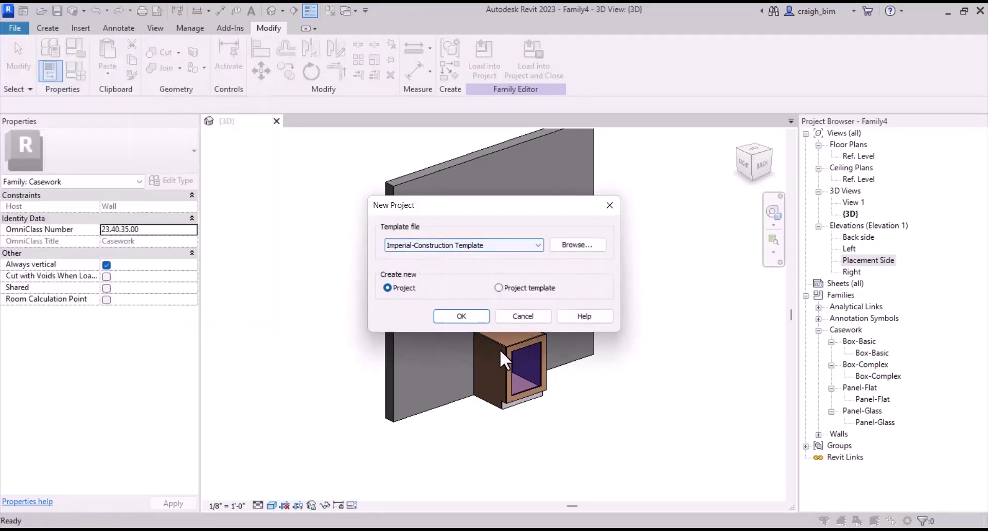
click(462, 316)
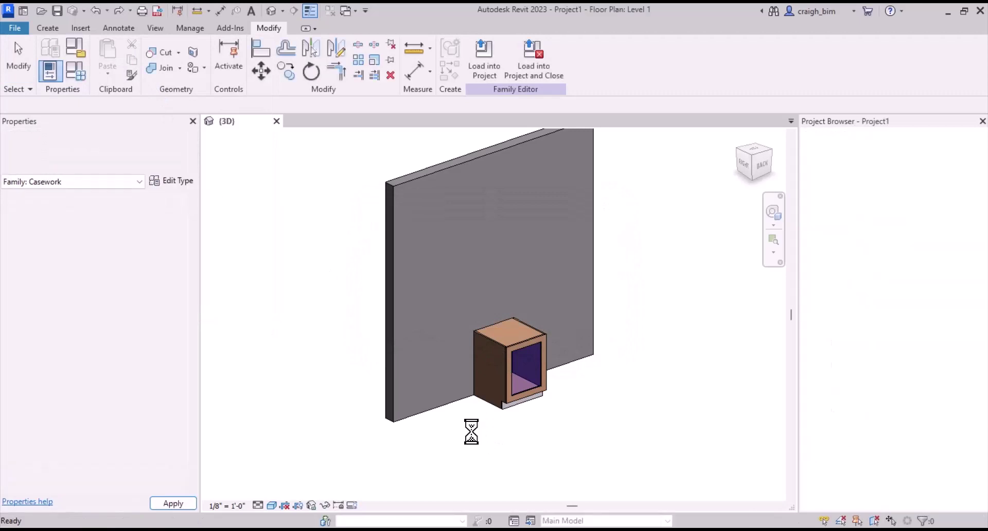
- Draw a horizontal Generic - 8" wall about 28' long on the Level 1 floor plan
key(w)
key(a)
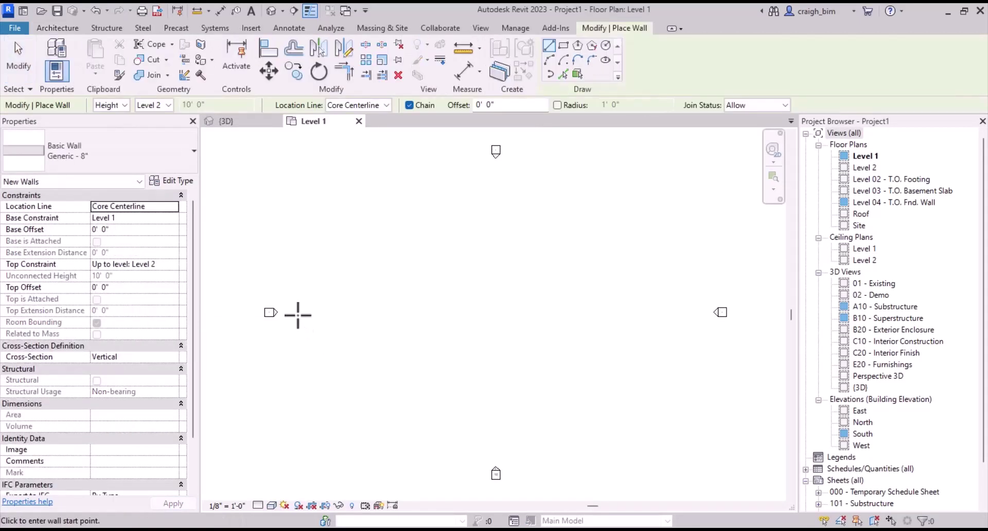
click(297, 314)
click(357, 314)
key(Escape)
key(Escape)
- Load the Family4 casework into the project and place one instance on the wall's upper face, about 7' 0" from its left end
scroll(265, 308, up, 5)
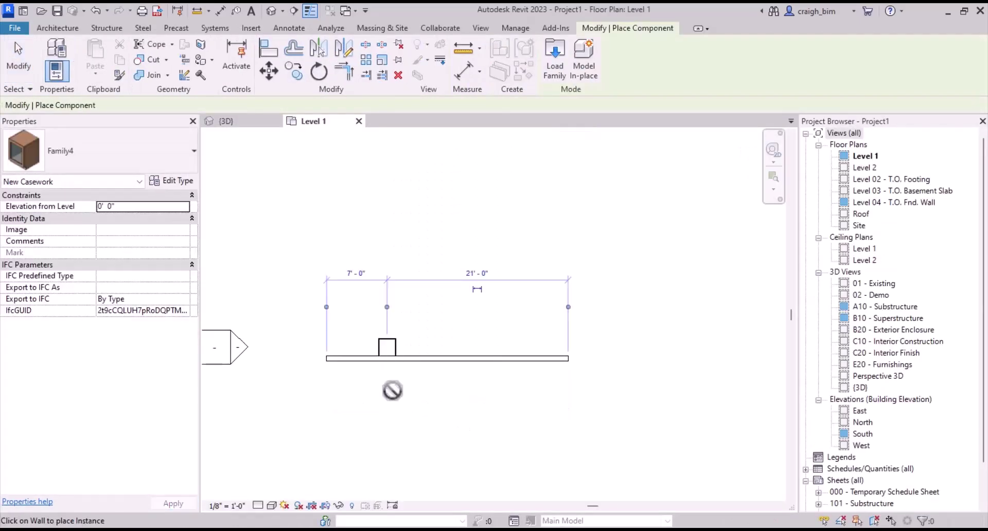
scroll(392, 390, up, 8)
click(484, 329)
key(Escape)
key(Escape)
click(481, 283)
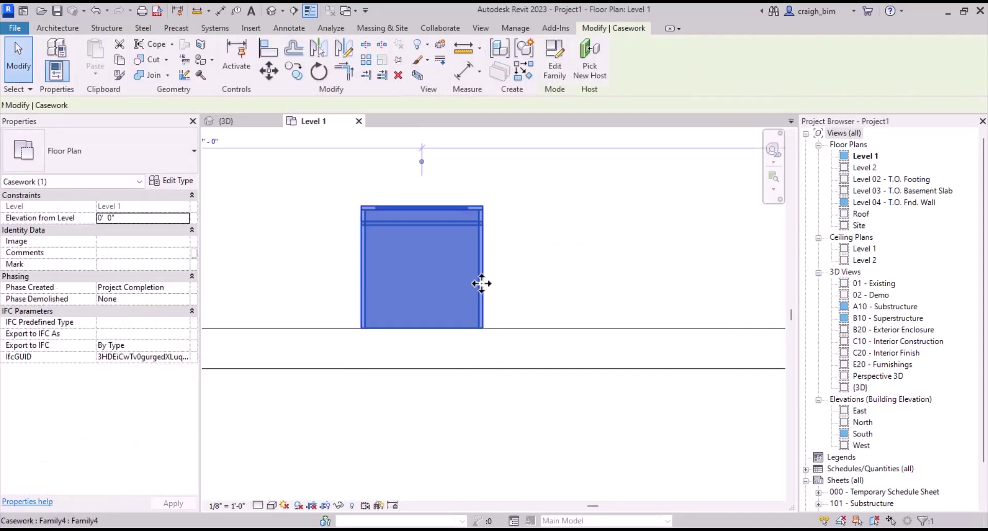
key(Escape)
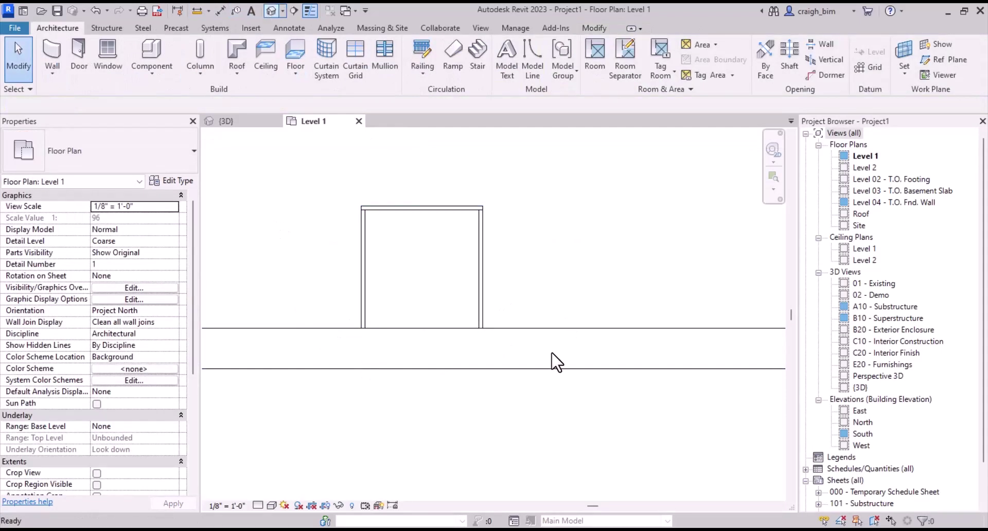
- Open the project's default 3D view facing the cabinet front and set its visual style to Shaded
click(404, 262)
shift+middle_drag(369, 293, 422, 276)
scroll(346, 242, up, 8)
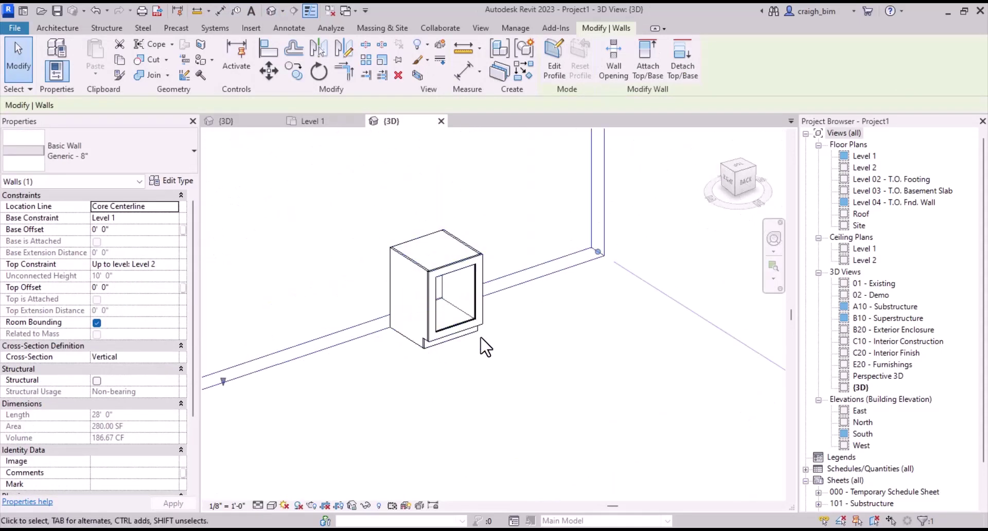
key(Escape)
click(272, 506)
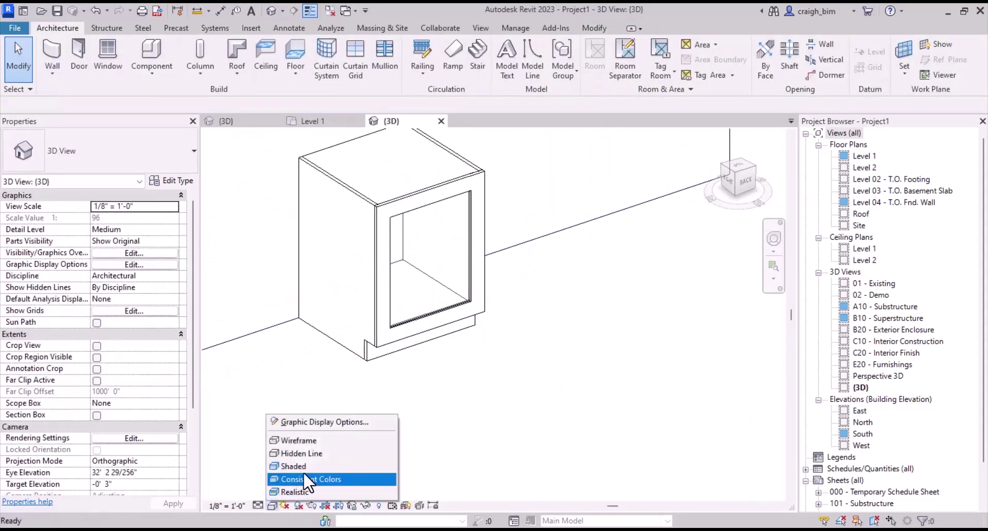
click(305, 469)
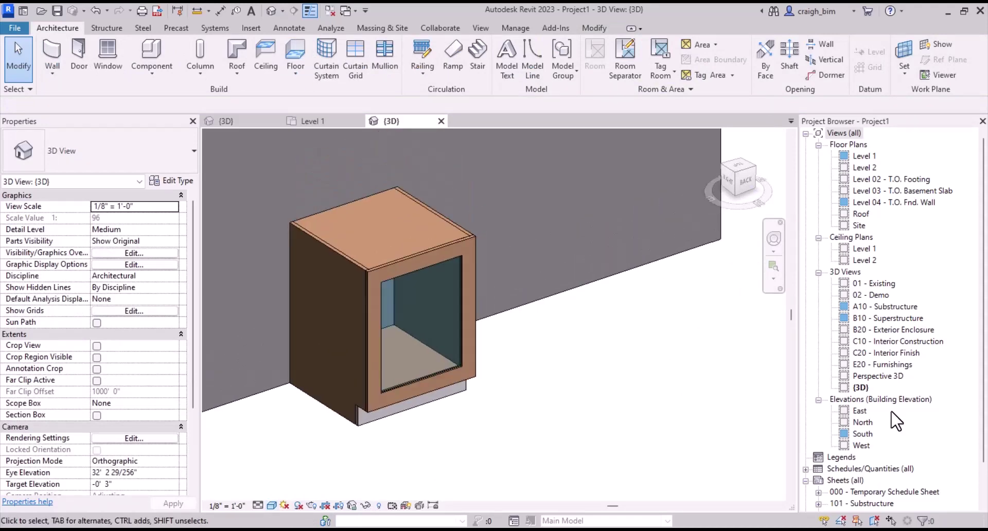
- Open the type properties of the loaded Family4 casework type and apply Box-Basic as its Box Type<Casework>
double_click(850, 135)
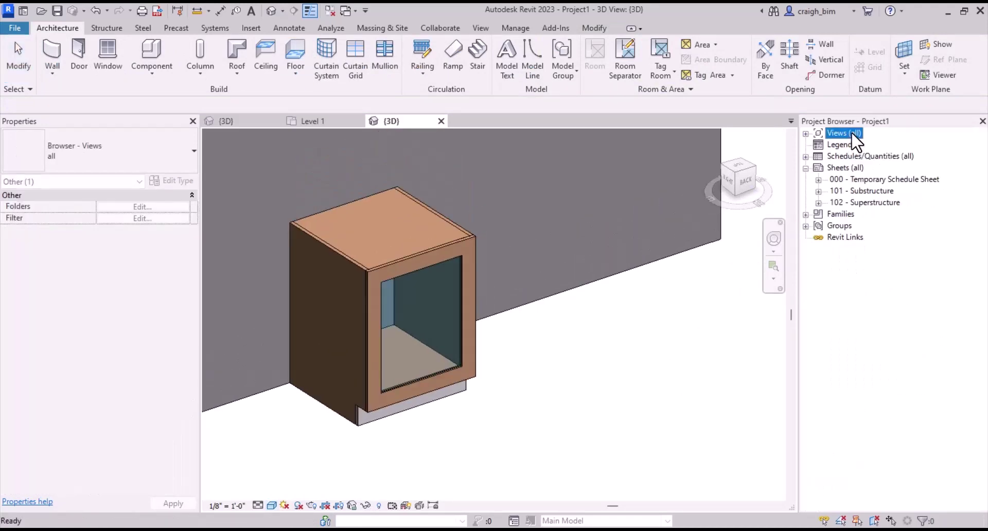
double_click(843, 214)
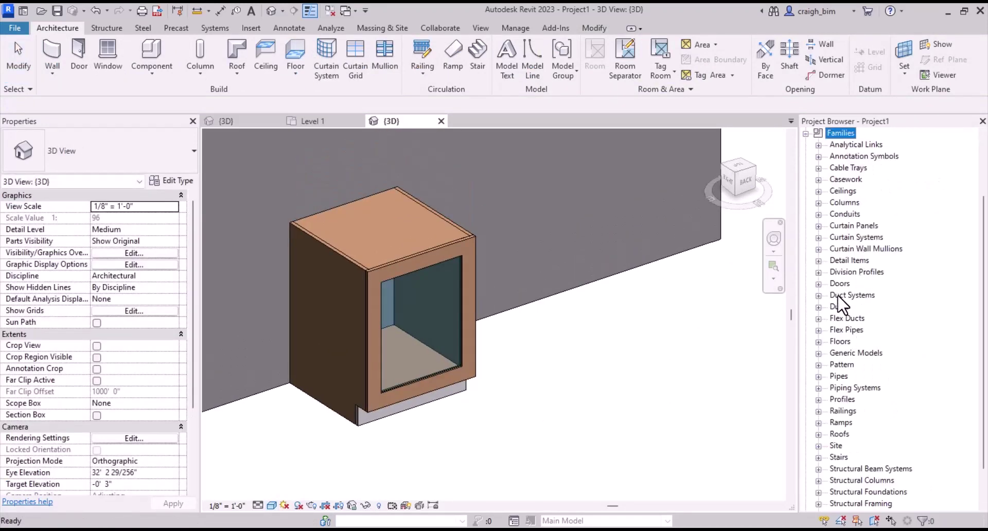
double_click(845, 179)
double_click(854, 191)
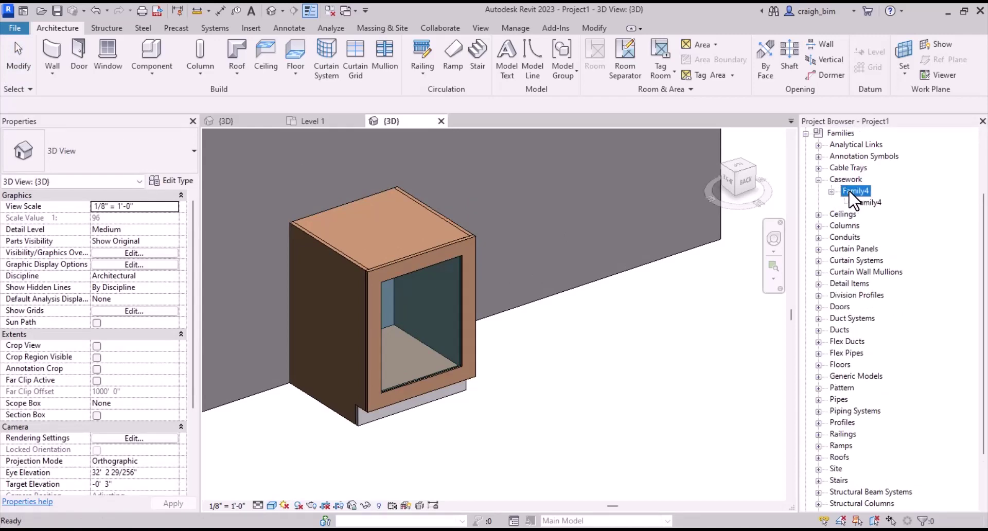
double_click(866, 204)
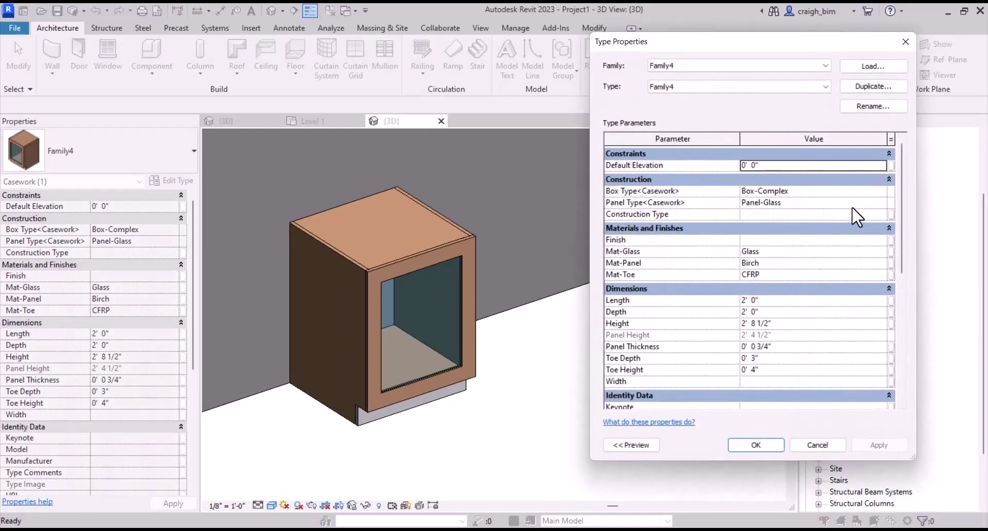
click(884, 194)
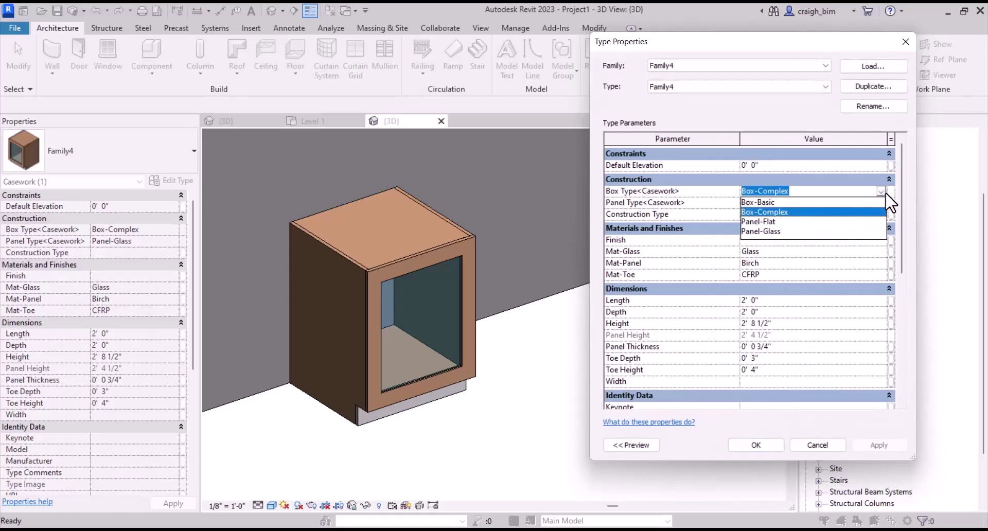
click(761, 202)
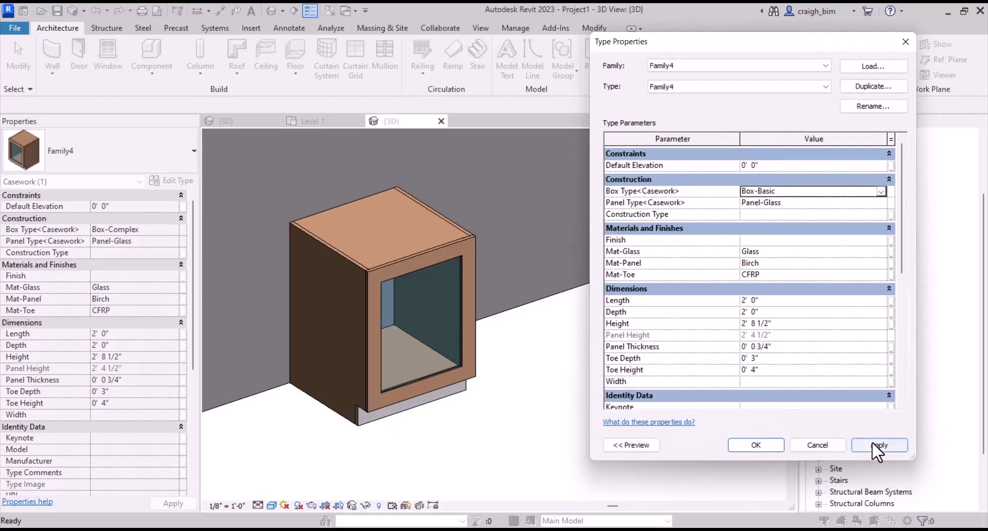
click(872, 442)
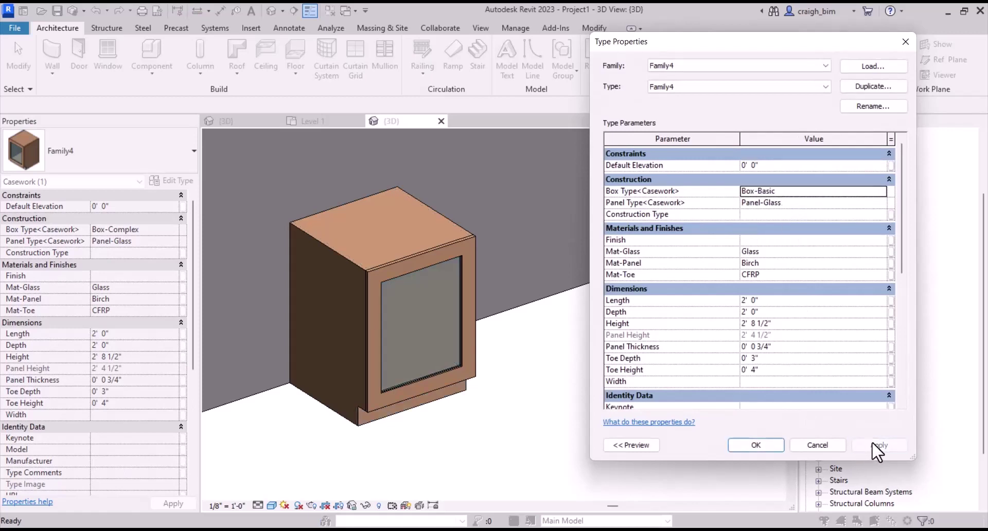
- Set the Family4 type's Panel Type<Casework> to Panel-Flat and accept the type properties
click(880, 202)
click(764, 230)
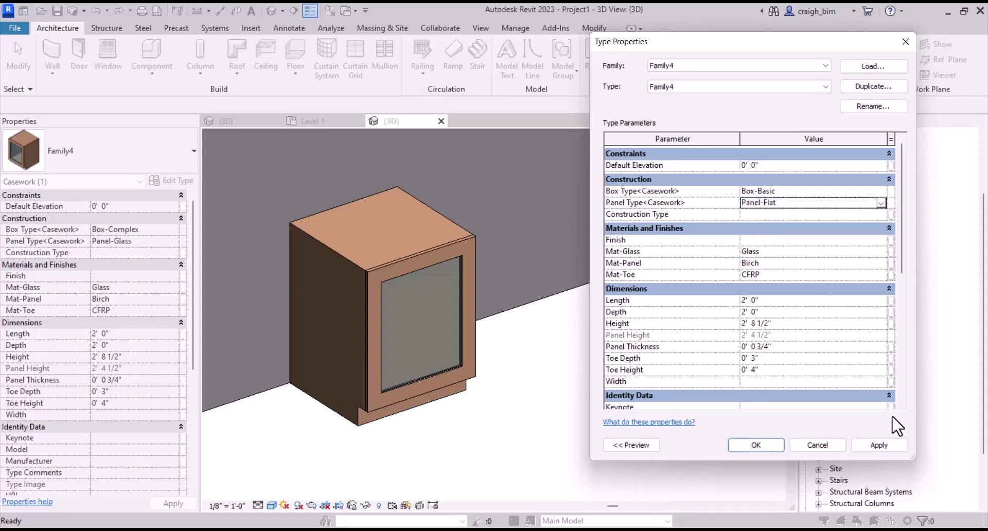
click(874, 443)
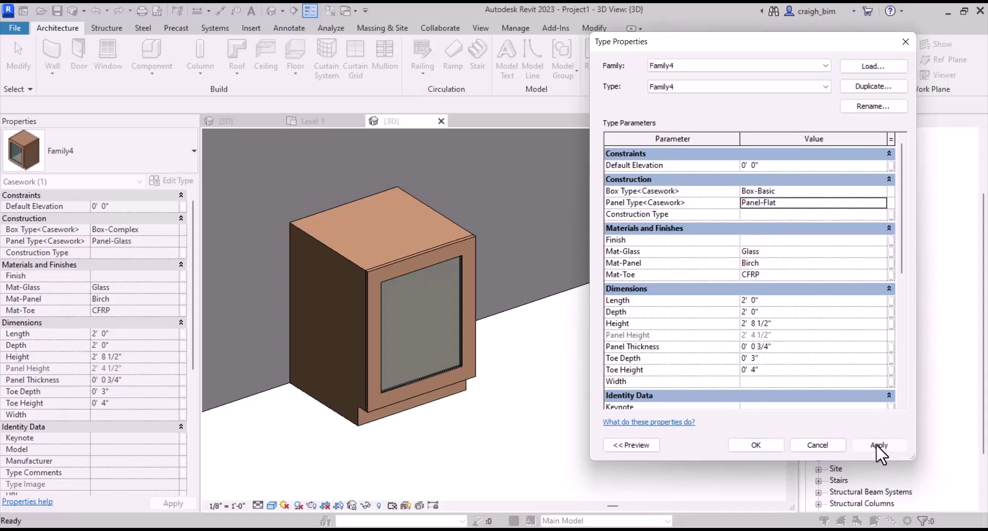
click(762, 443)
click(601, 418)
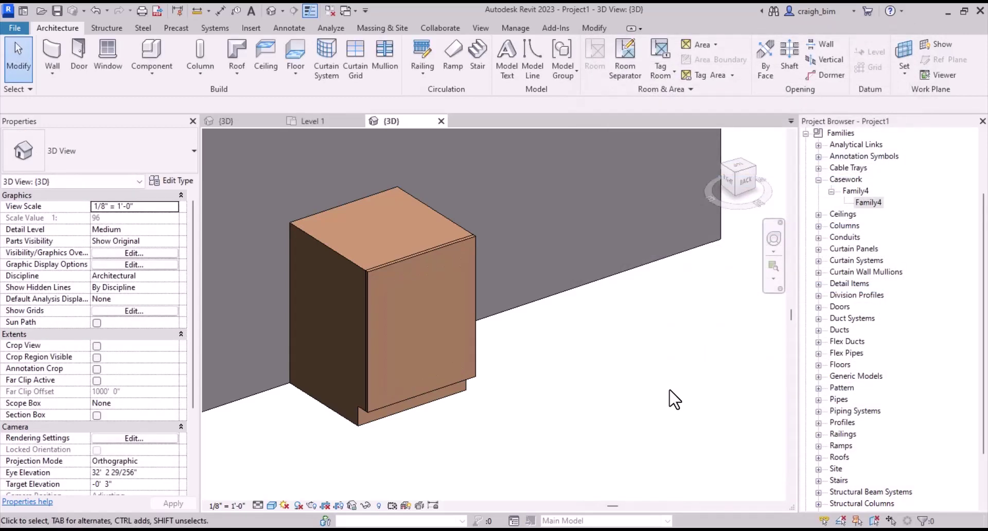